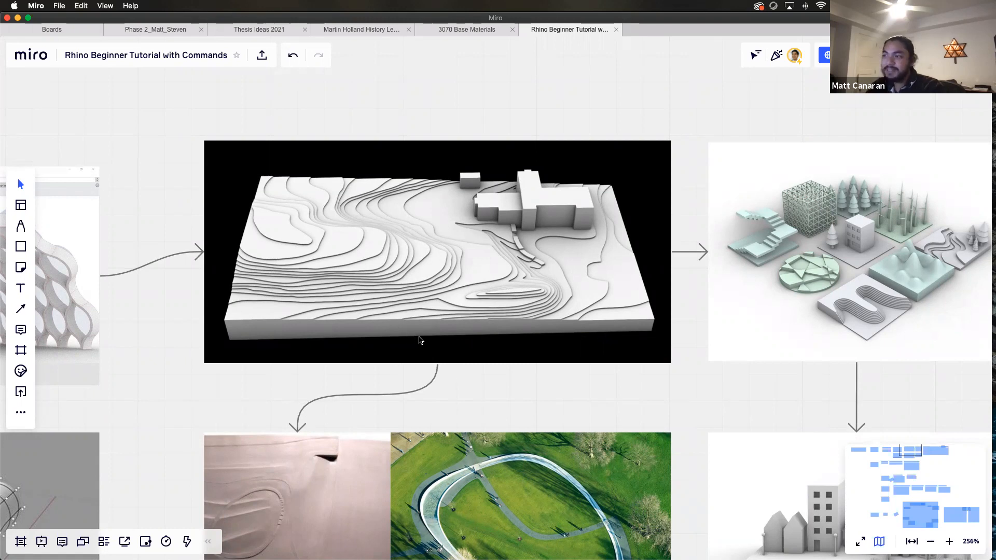
Examine the example images on the board, from the terrain, clay and city models to the Parc Allongé concept for Yorkville Park.
scroll(422, 401, down, 5)
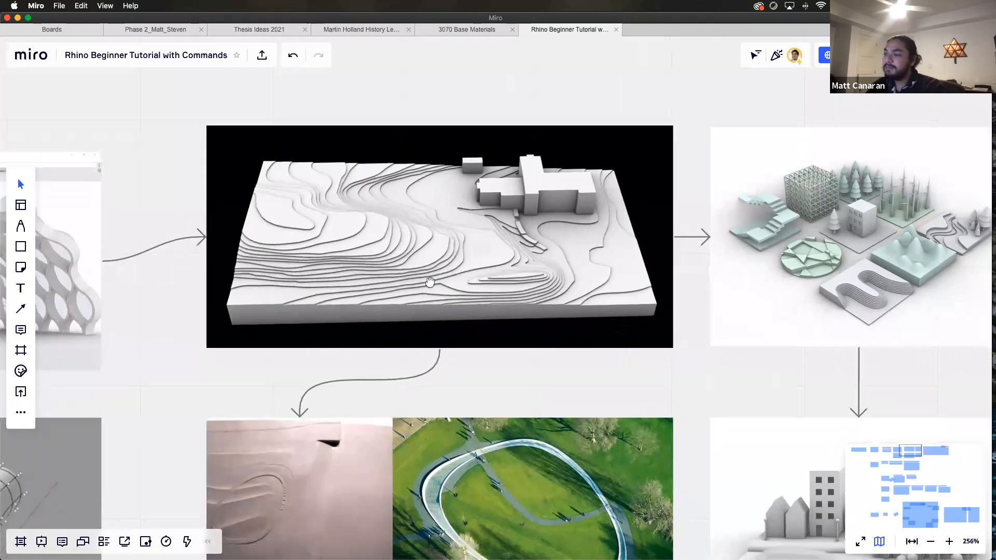
scroll(396, 301, down, 3)
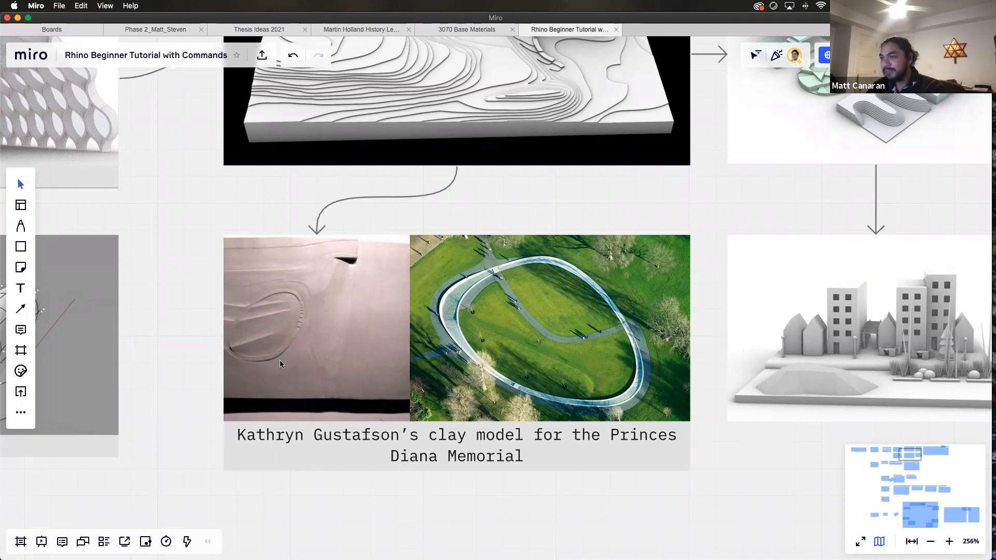
drag(687, 195, 284, 381)
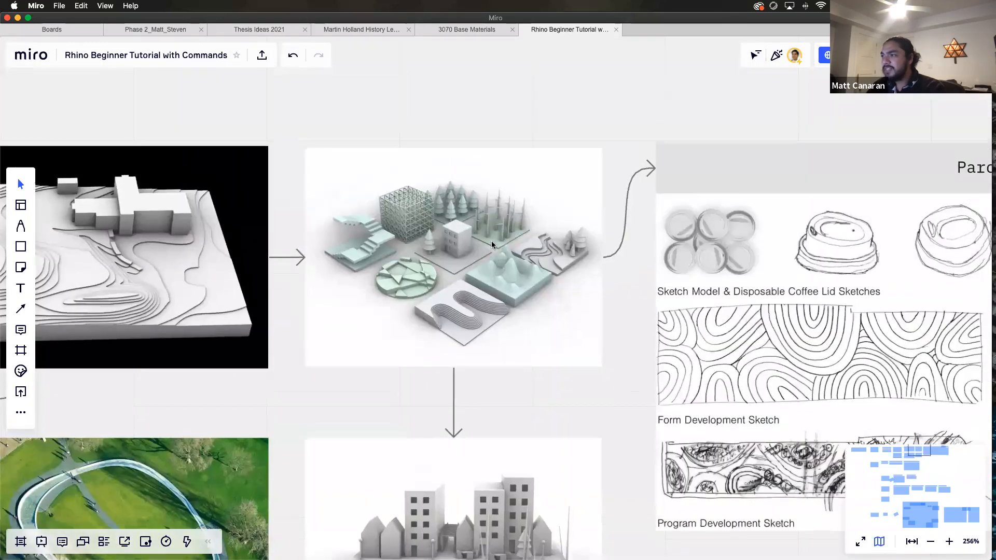
scroll(492, 243, up, 5)
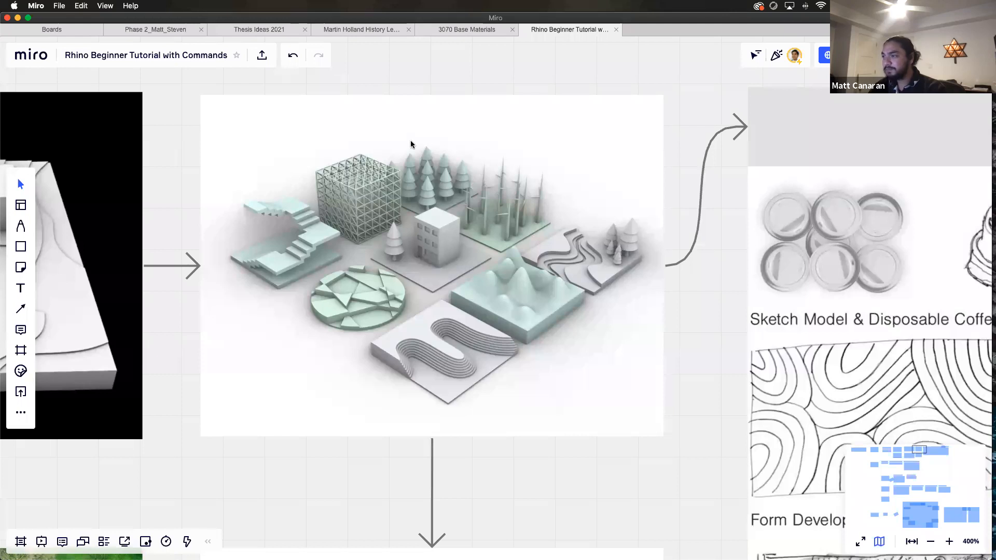
scroll(410, 143, down, 5)
right_drag(489, 293, 461, 187)
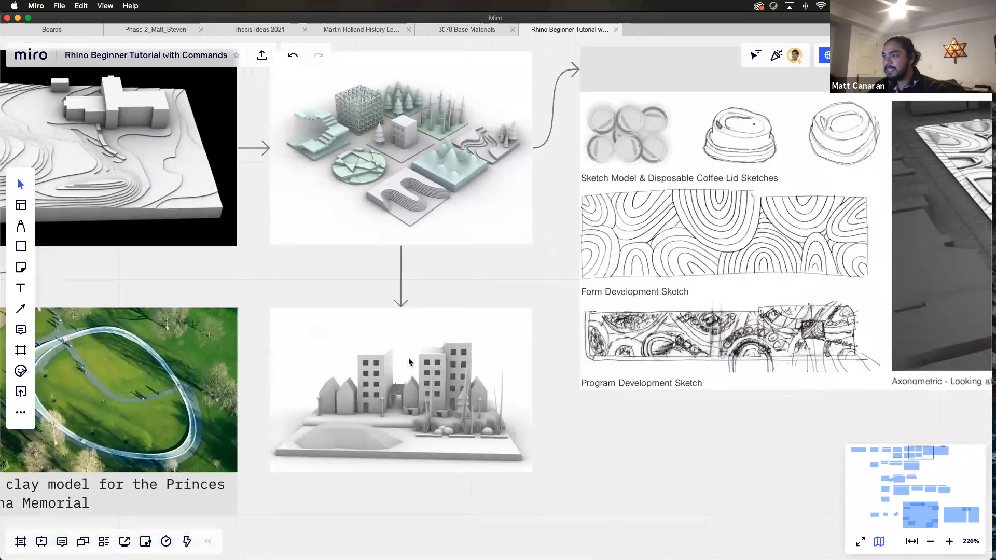
scroll(409, 358, up, 5)
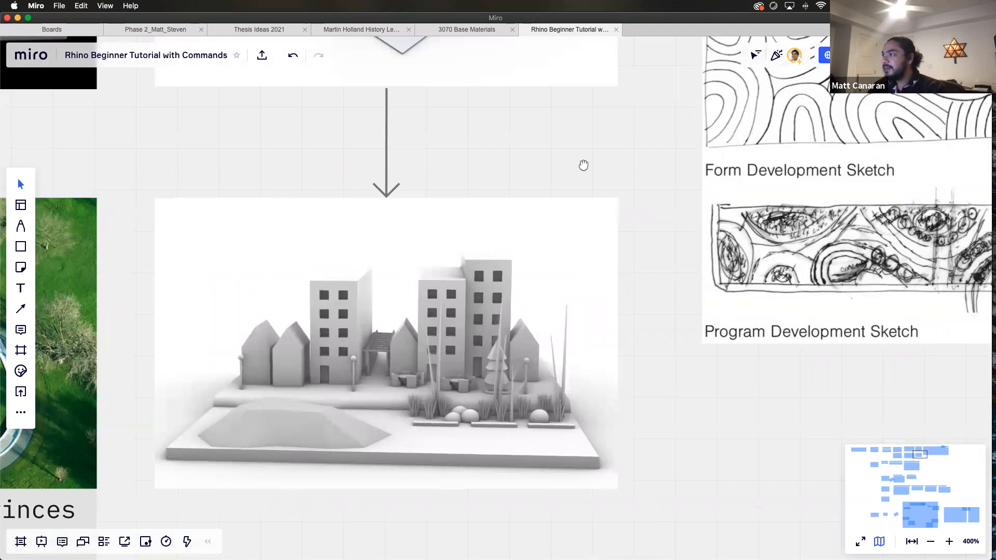
scroll(296, 258, right, 5)
scroll(750, 424, down, 5)
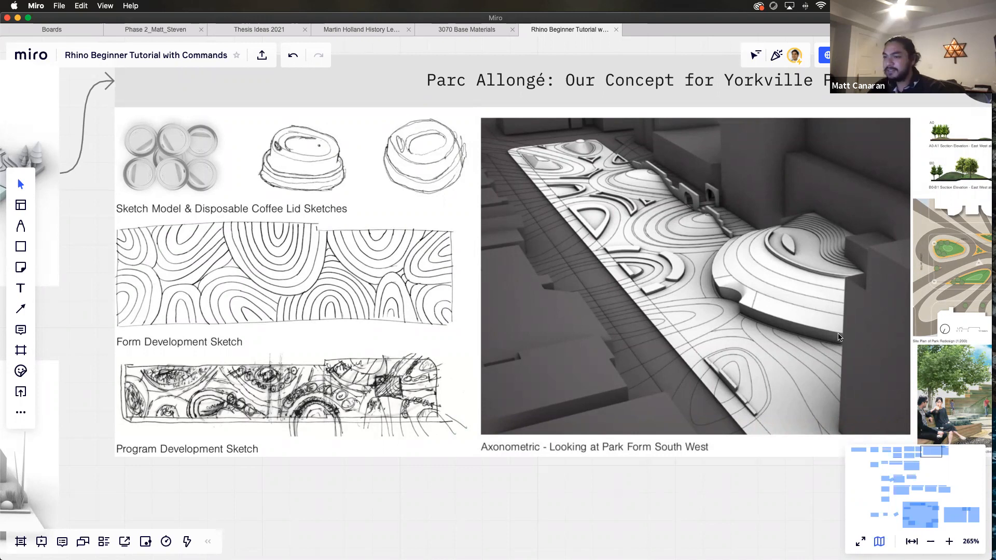
scroll(474, 477, right, 2)
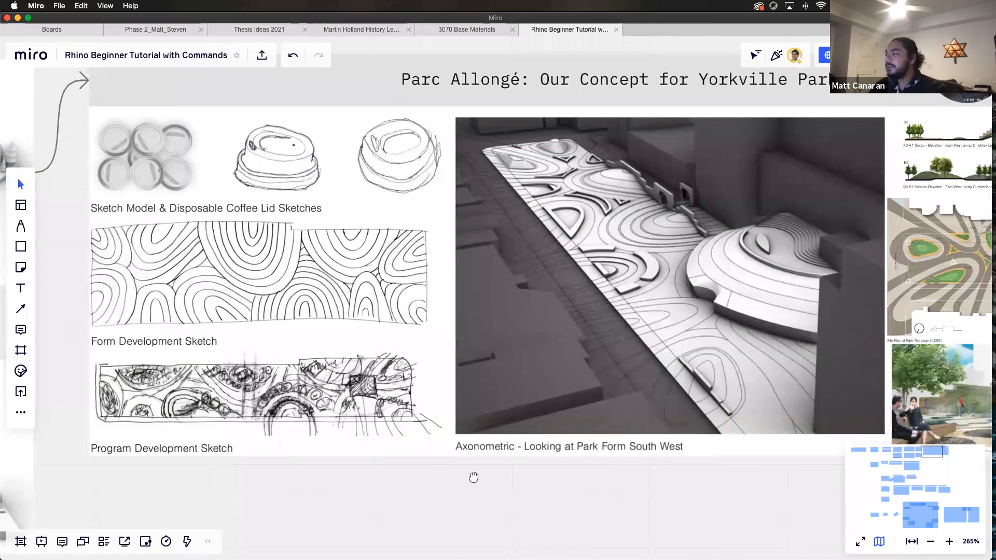
scroll(473, 478, right, 6)
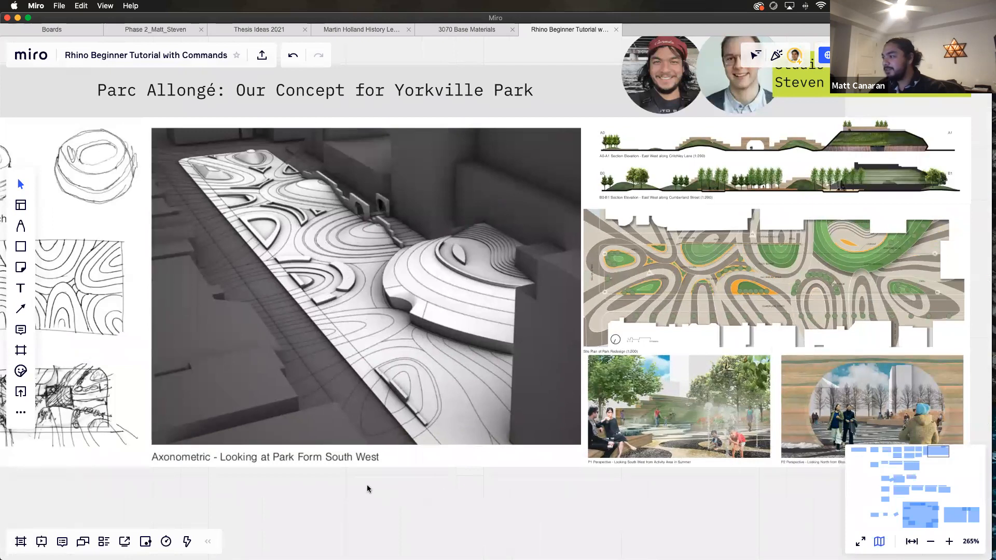
scroll(622, 475, left, 6)
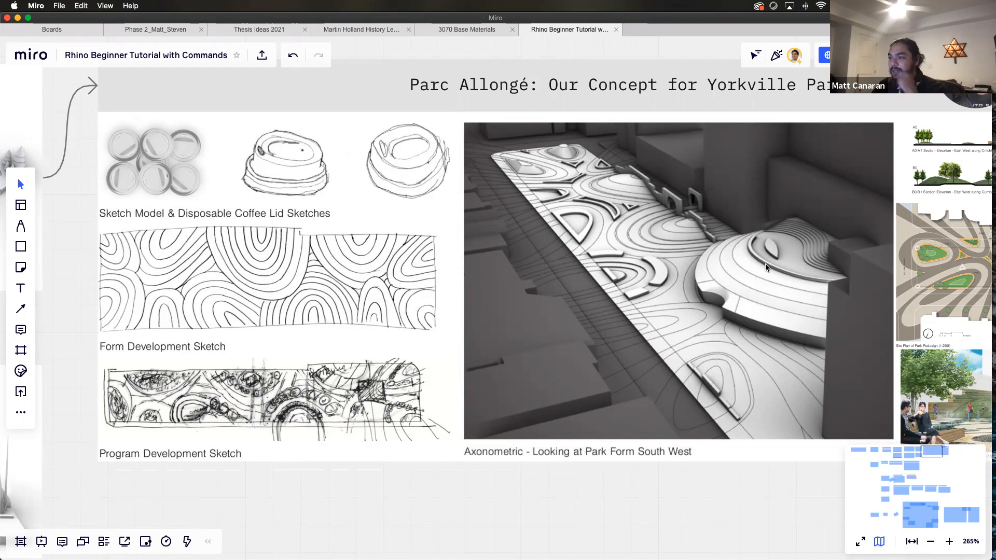
Read the board's Rhino Interface section, including the Basics, Objects and More notes.
scroll(765, 263, down, 5)
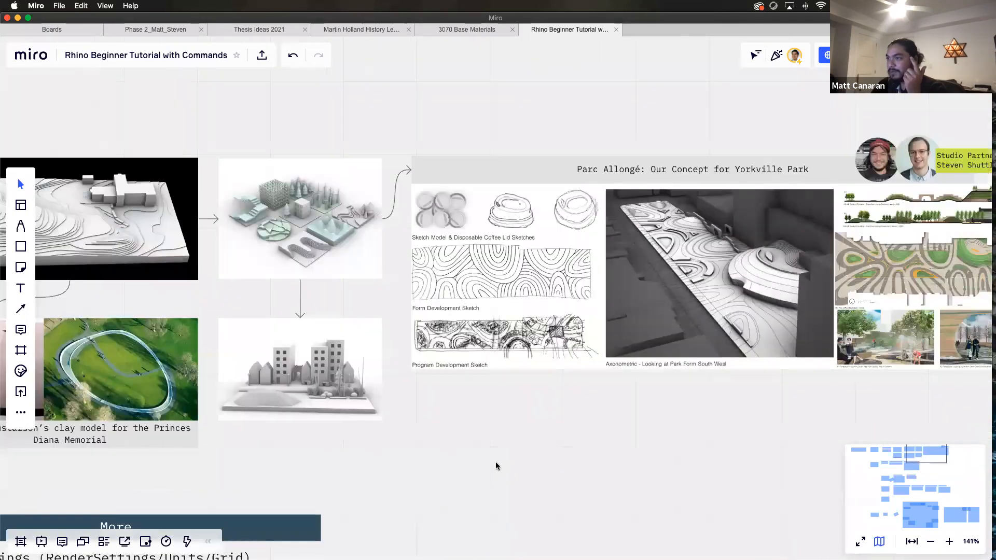
scroll(496, 466, down, 5)
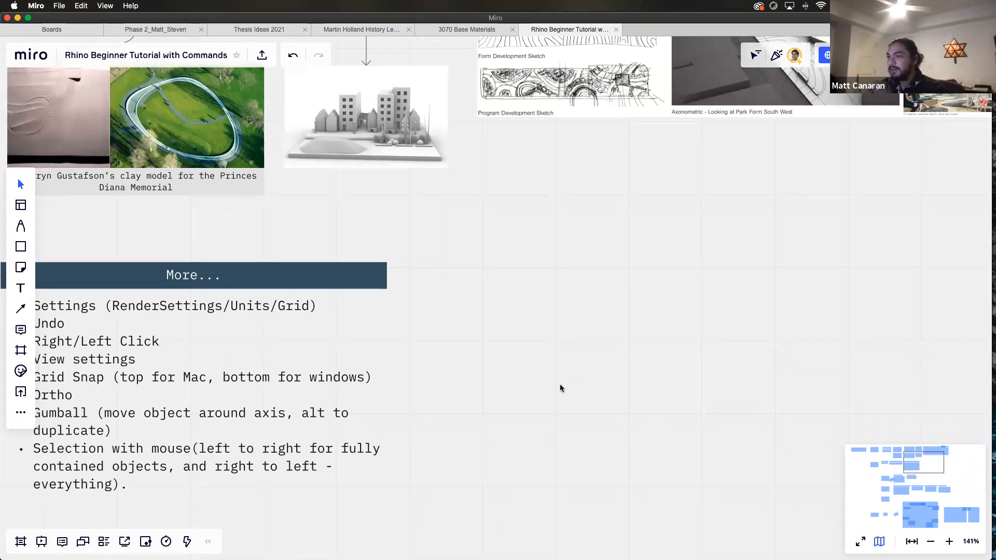
scroll(560, 388, left, 10)
scroll(560, 388, down, 3)
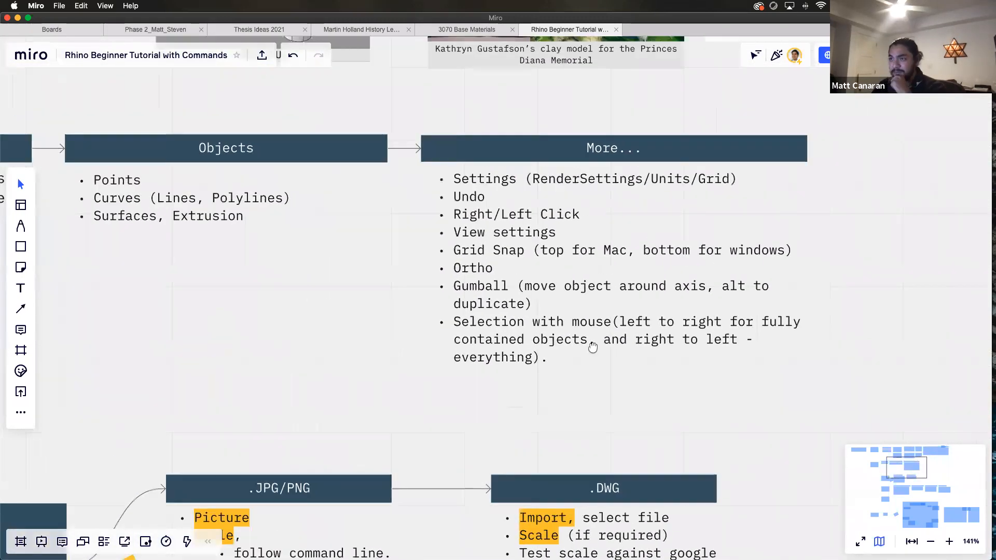
scroll(592, 347, left, 13)
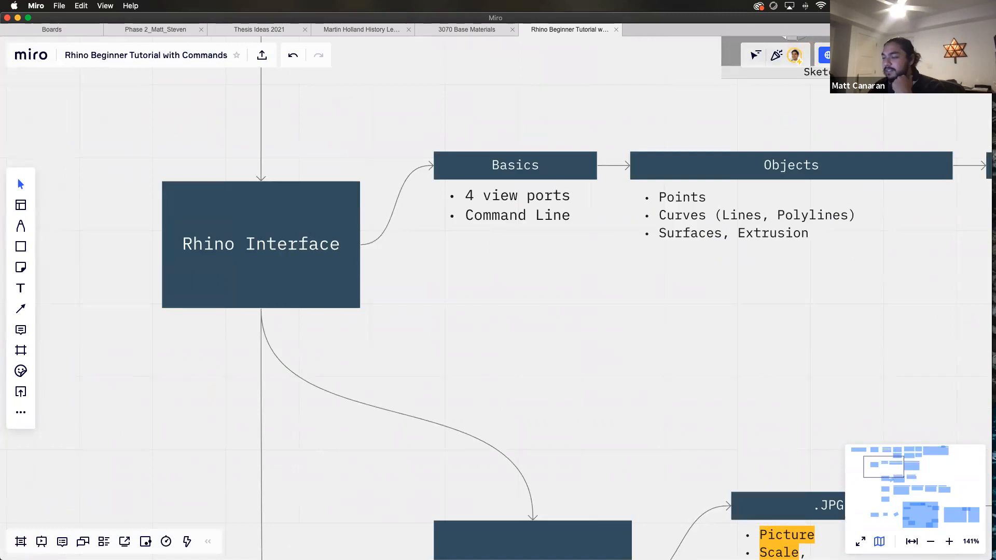
Launch Rhino 7 and create a new model.
mouse_move(628, 540)
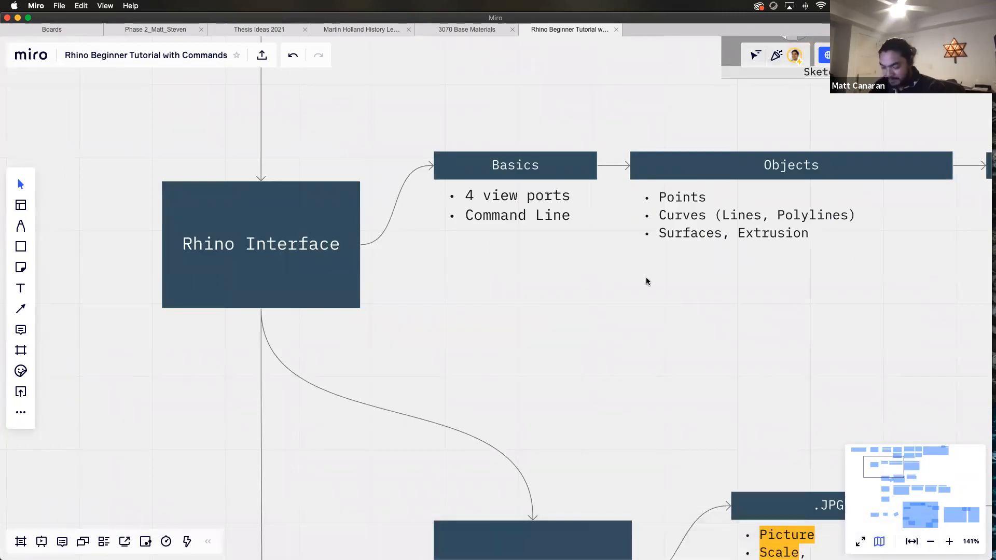
key(super+space)
text(rh)
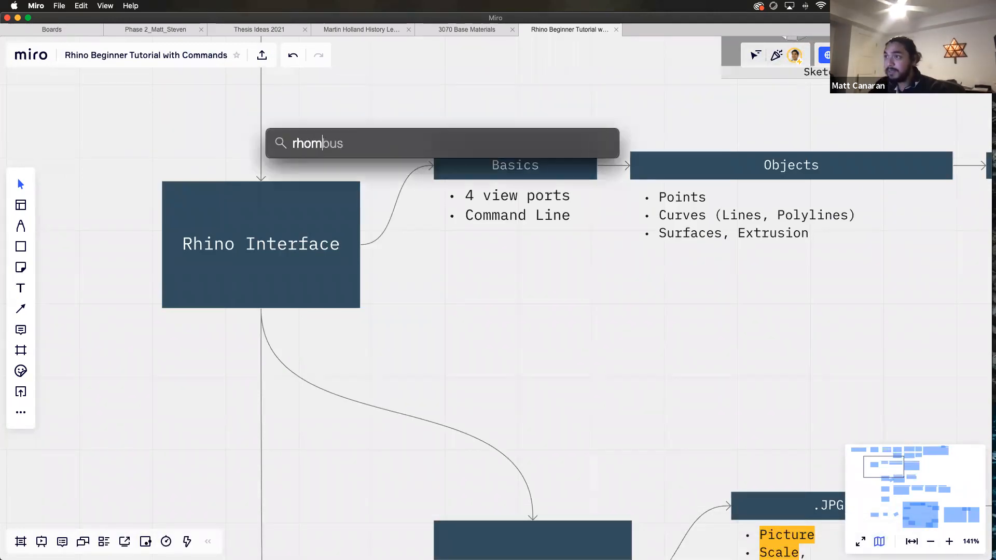
key(Return)
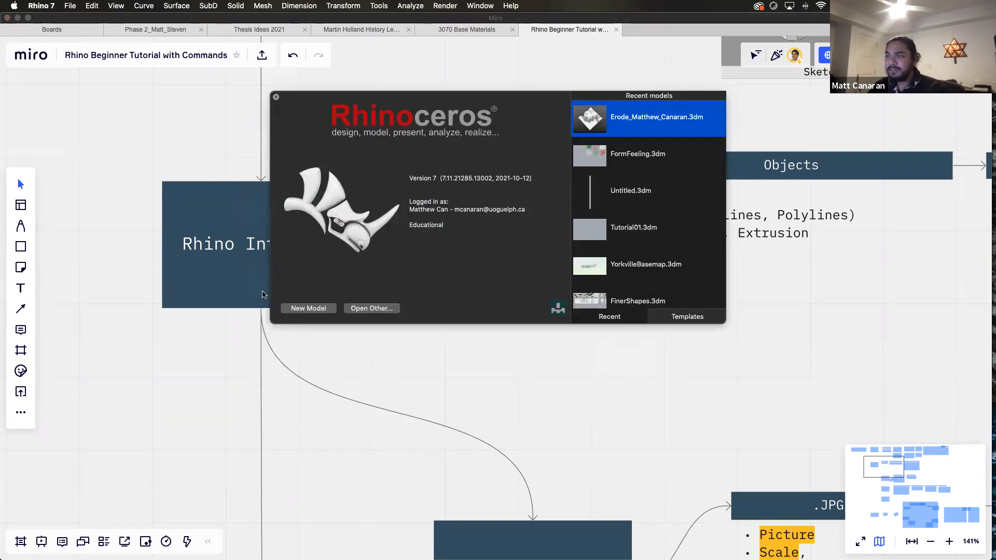
click(318, 310)
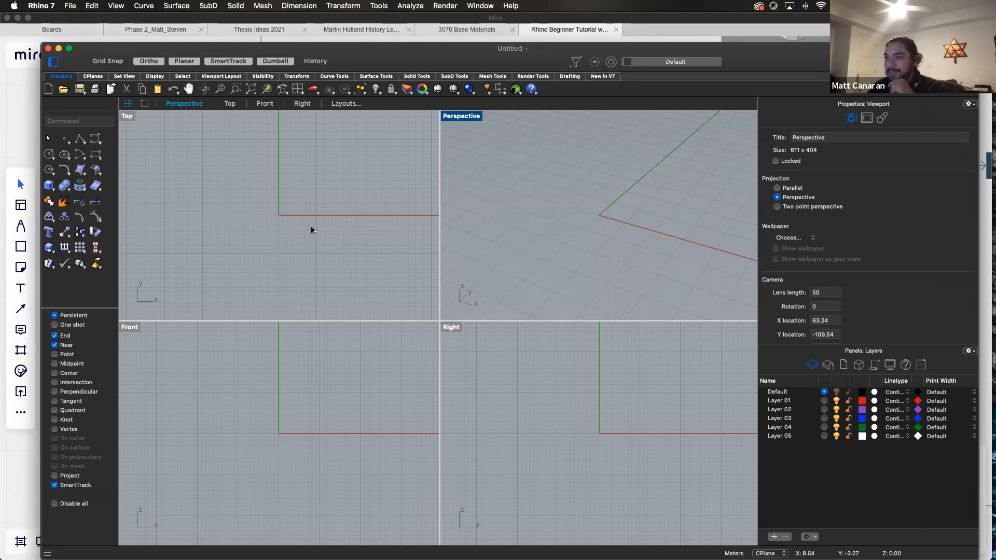
Inspect the empty grid and axes in the Perspective and Top viewports.
right_drag(598, 220, 638, 190)
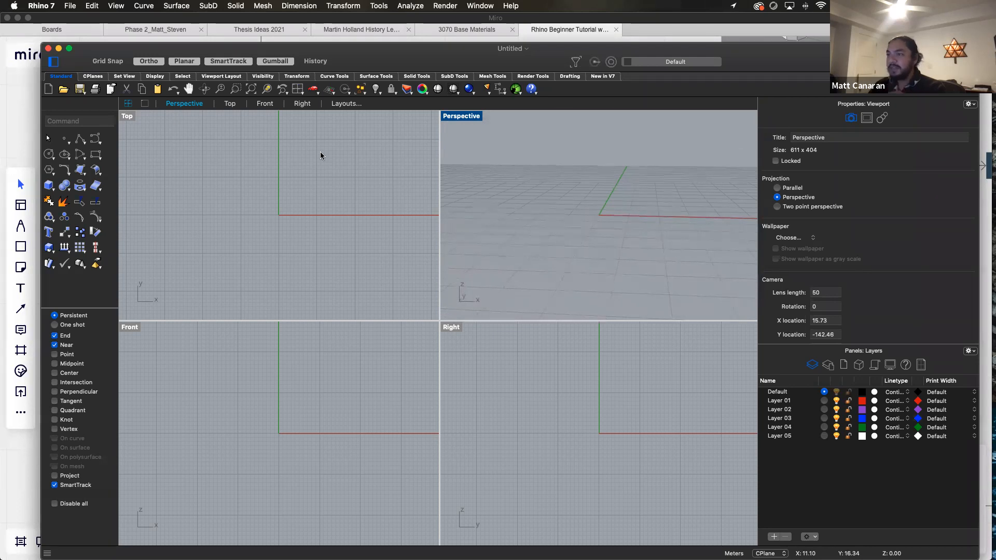
scroll(321, 154, up, 8)
scroll(267, 140, down, 4)
scroll(267, 141, down, 1)
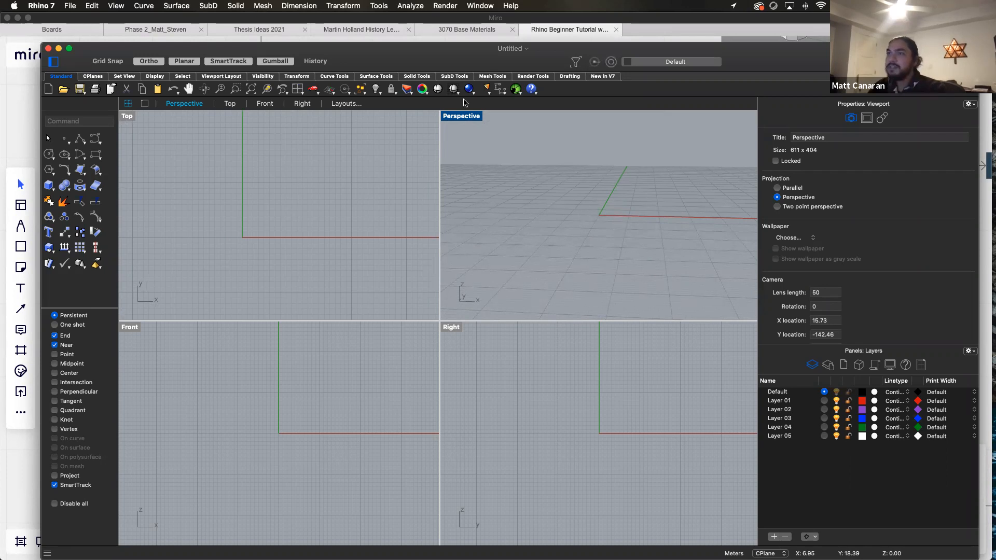
Move the model window up and resize the four viewports so that Top is the largest.
drag(415, 67, 393, 37)
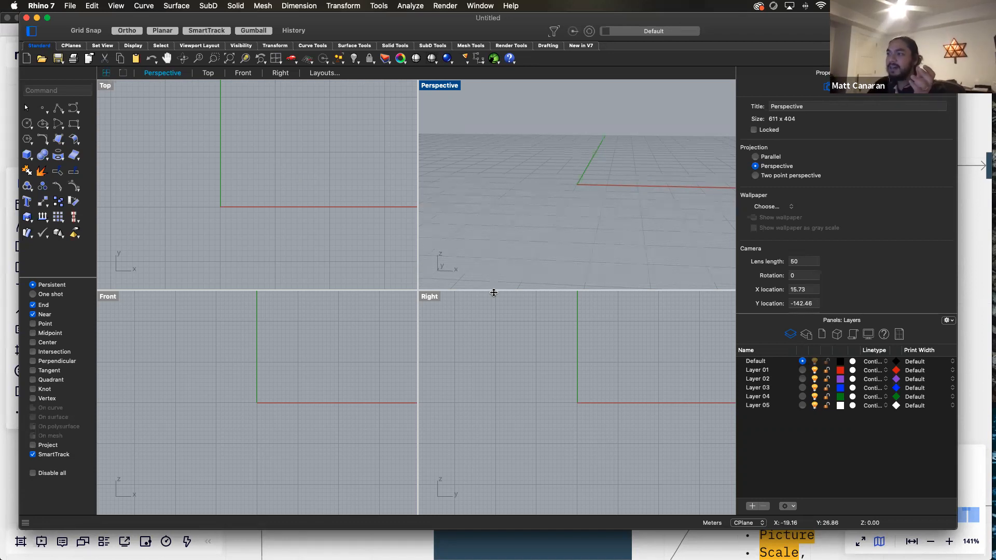
drag(421, 285, 597, 304)
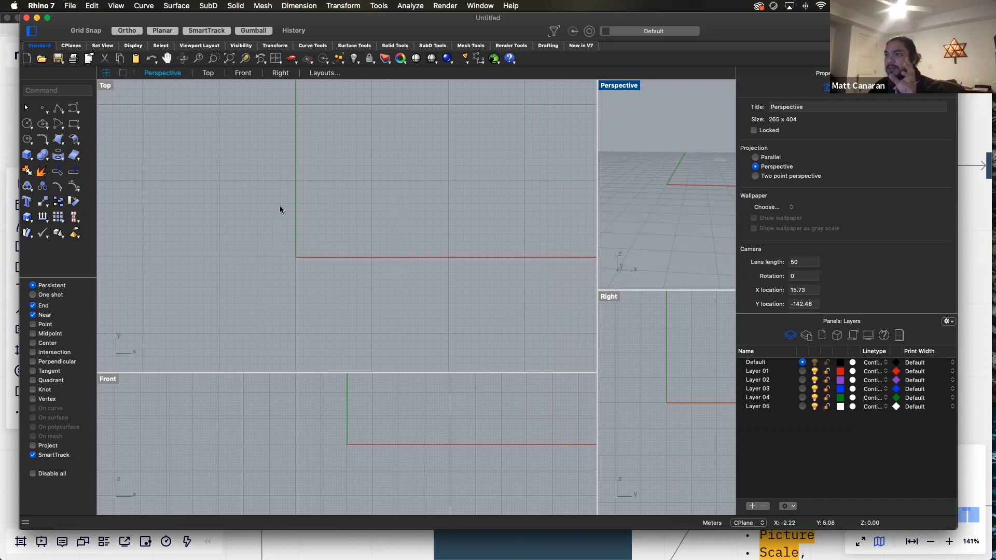
scroll(437, 253, up, 1)
drag(597, 283, 285, 278)
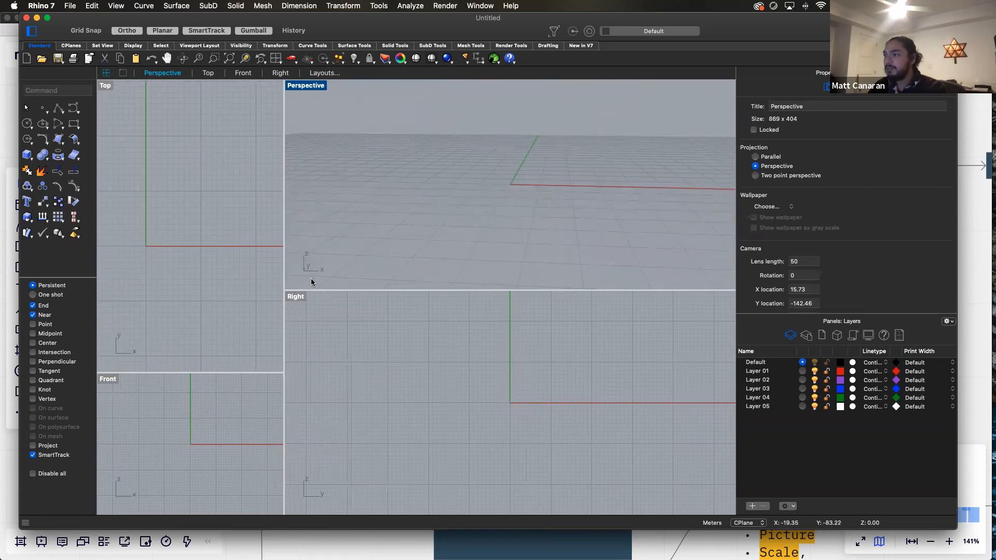
drag(283, 273, 601, 273)
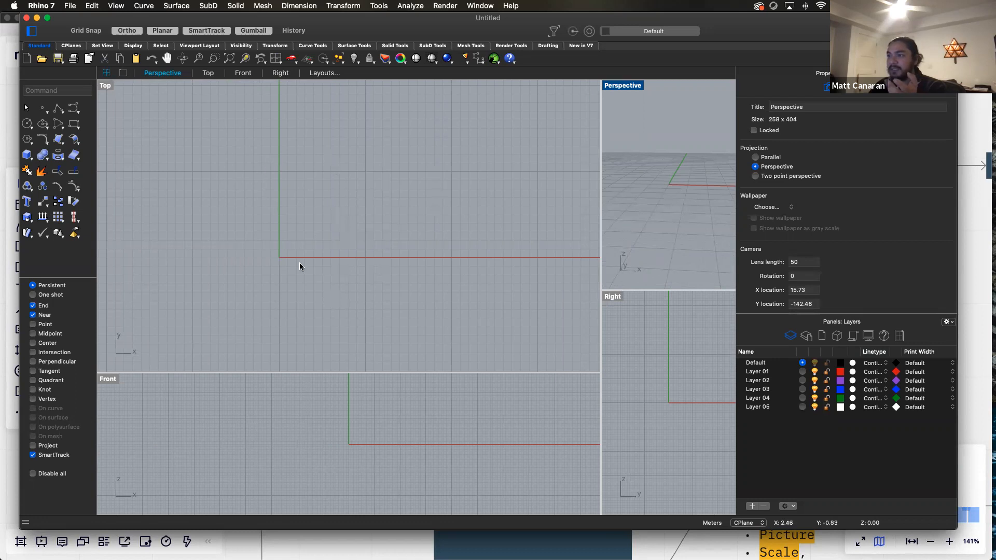
Set the document's model units to Centimeters, scale the model by 100, and review the grid settings.
click(71, 6)
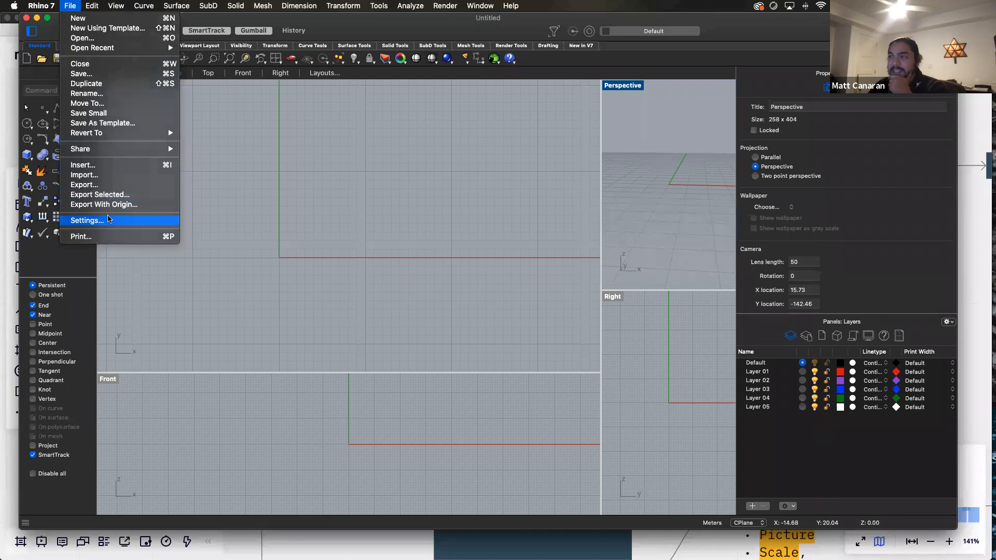
click(87, 220)
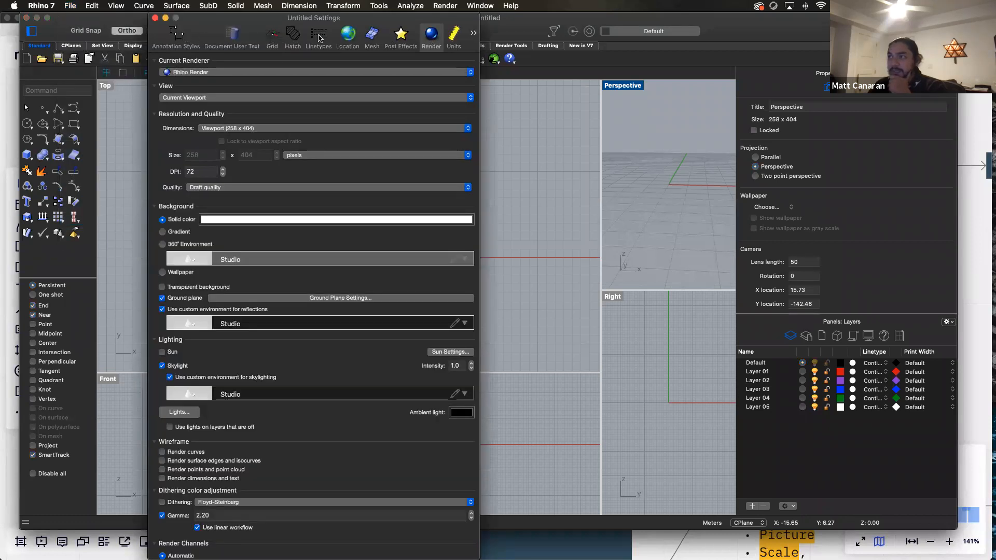
click(273, 35)
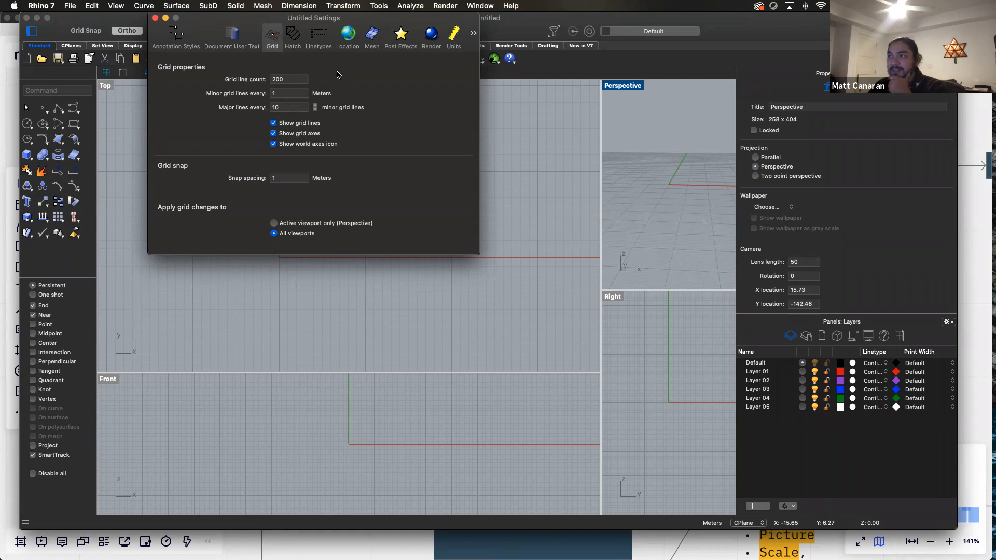
click(453, 36)
click(307, 94)
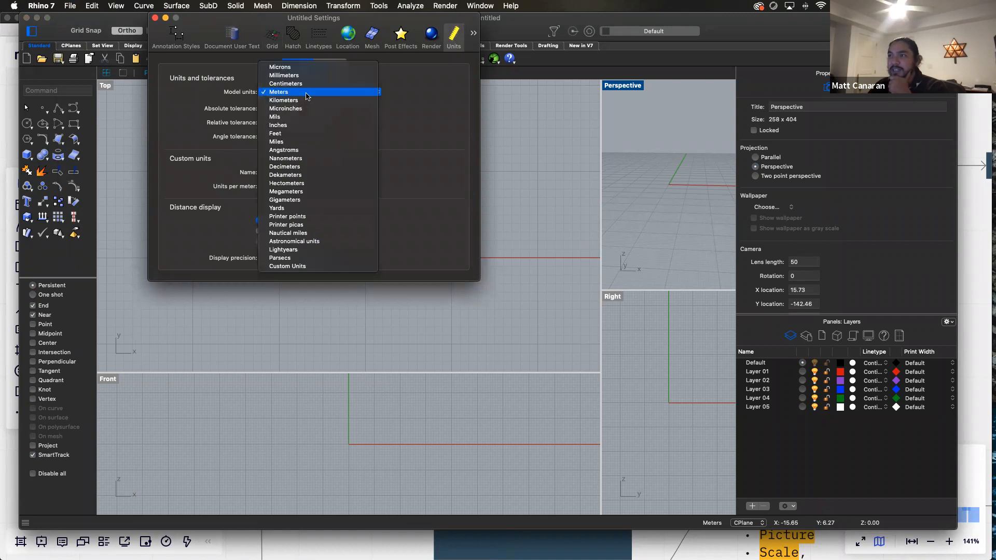
click(307, 84)
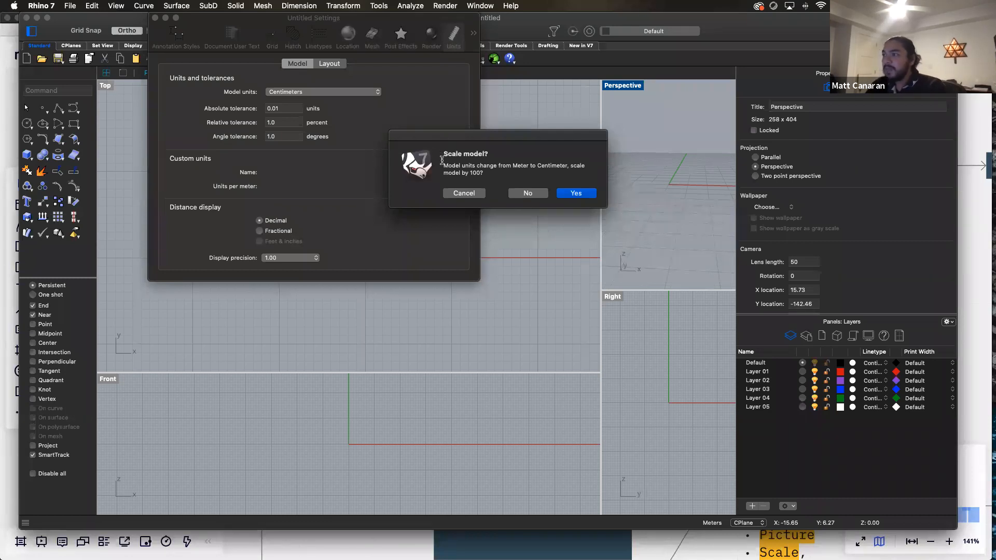
click(577, 195)
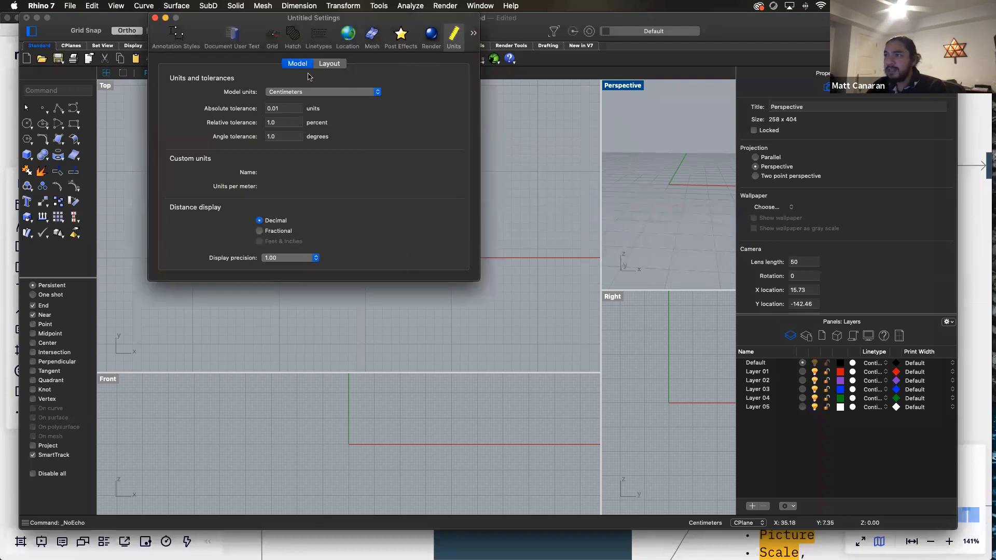
click(271, 40)
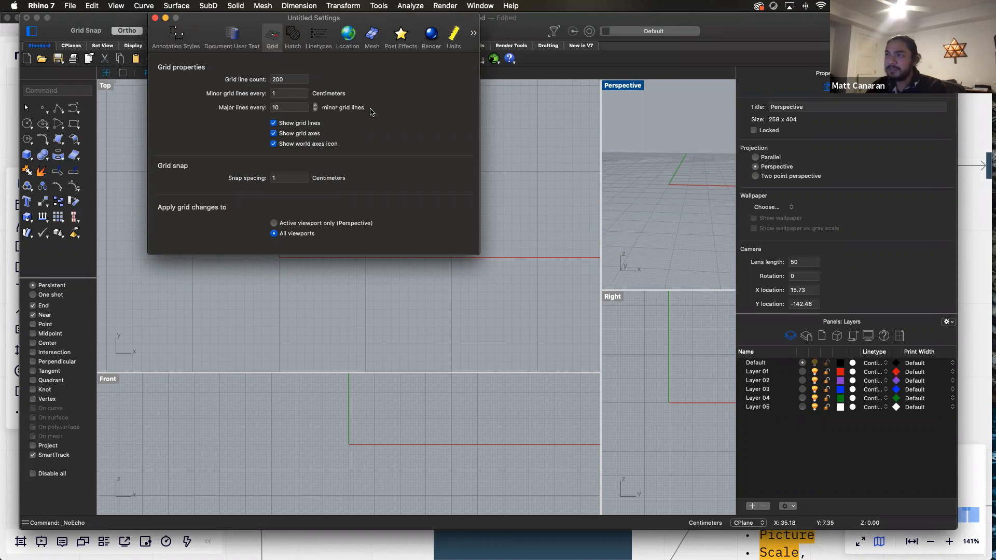
click(155, 18)
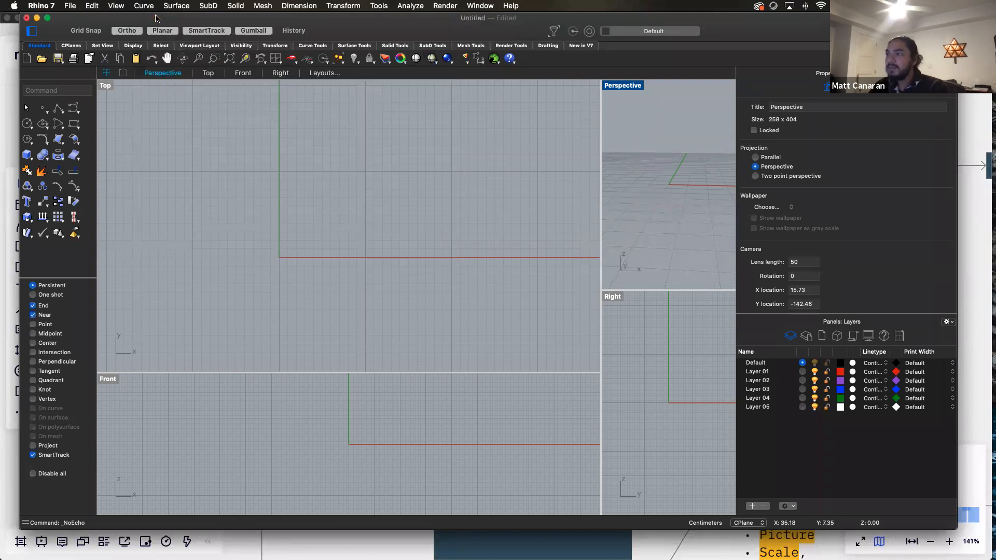
With grid snap on, model a 10 × 10 × 10 cm box in the Top viewport, with one base corner at the origin.
click(29, 156)
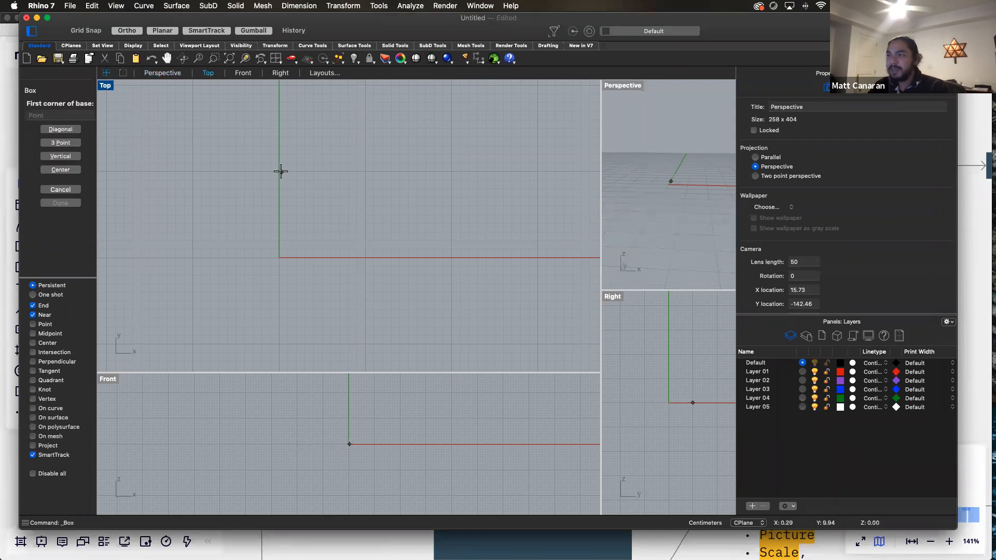
click(84, 30)
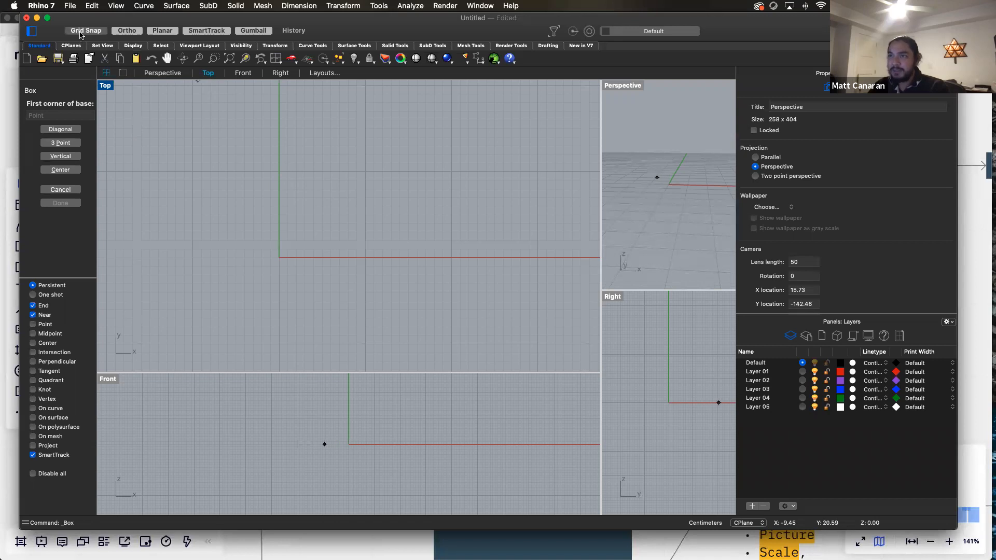
click(280, 171)
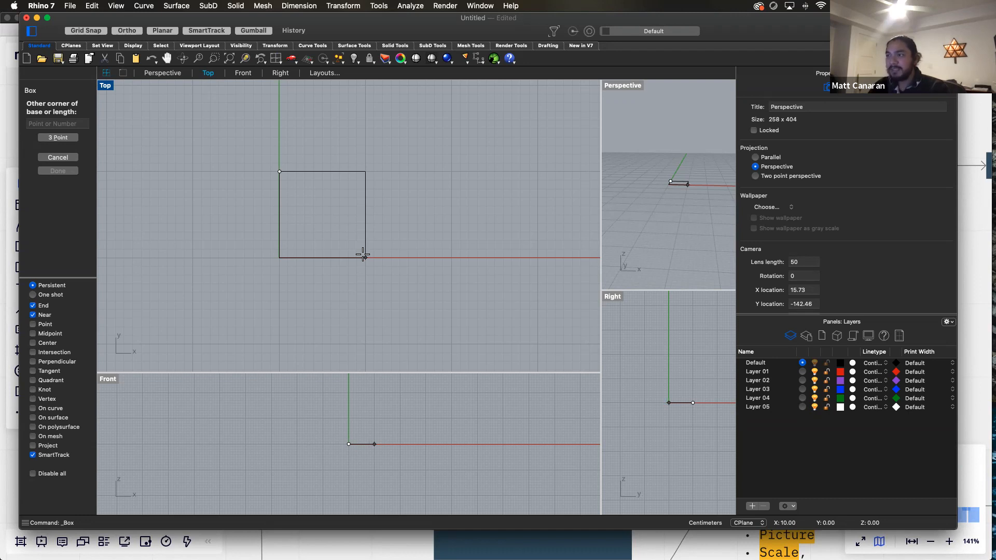
click(364, 255)
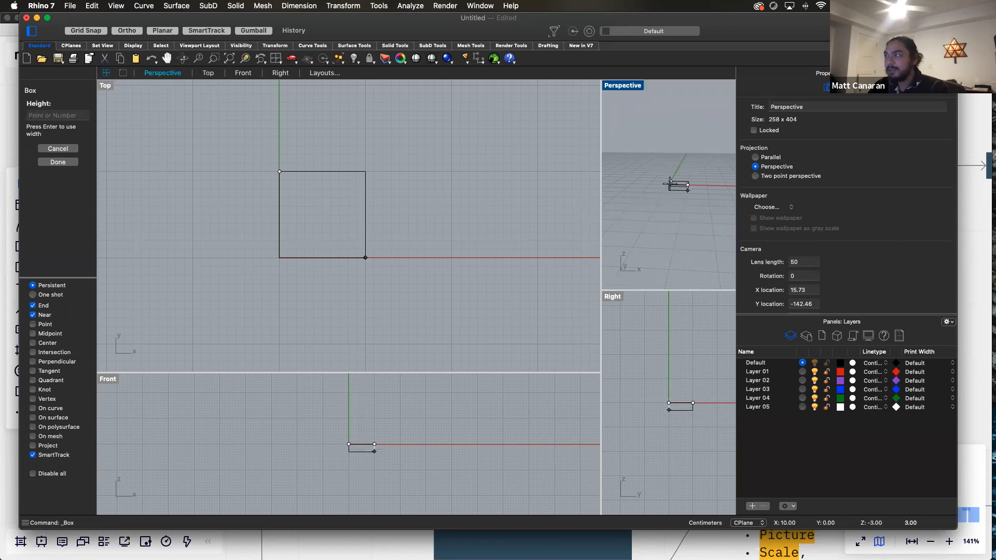
drag(602, 179, 344, 176)
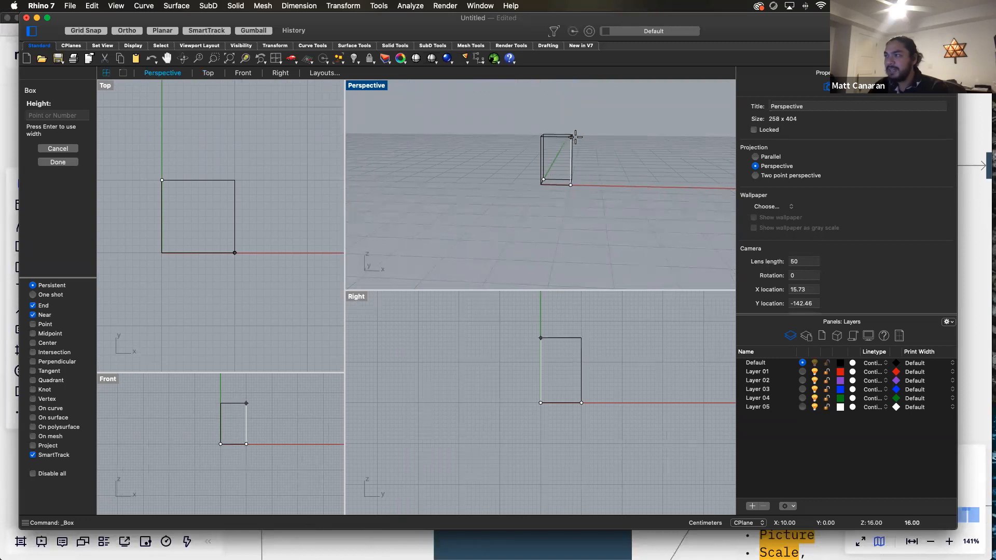
text(10)
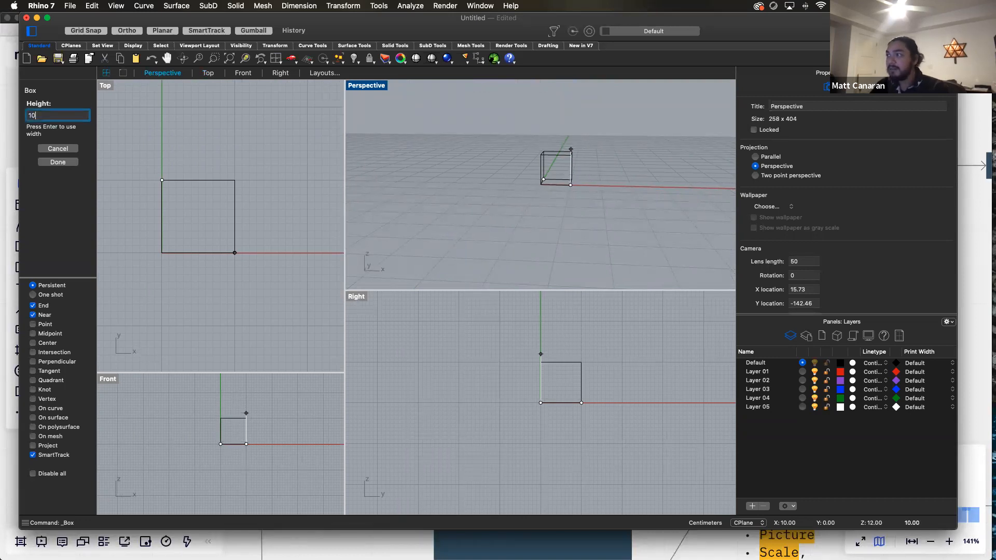
key(Return)
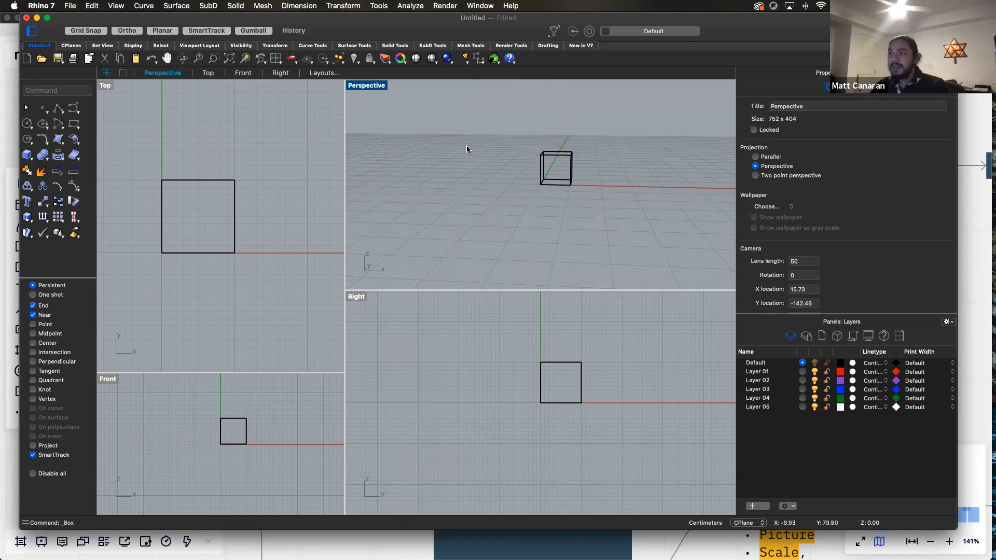
Set the Perspective viewport's display mode to Rendered and view the box from an angled viewpoint.
click(376, 86)
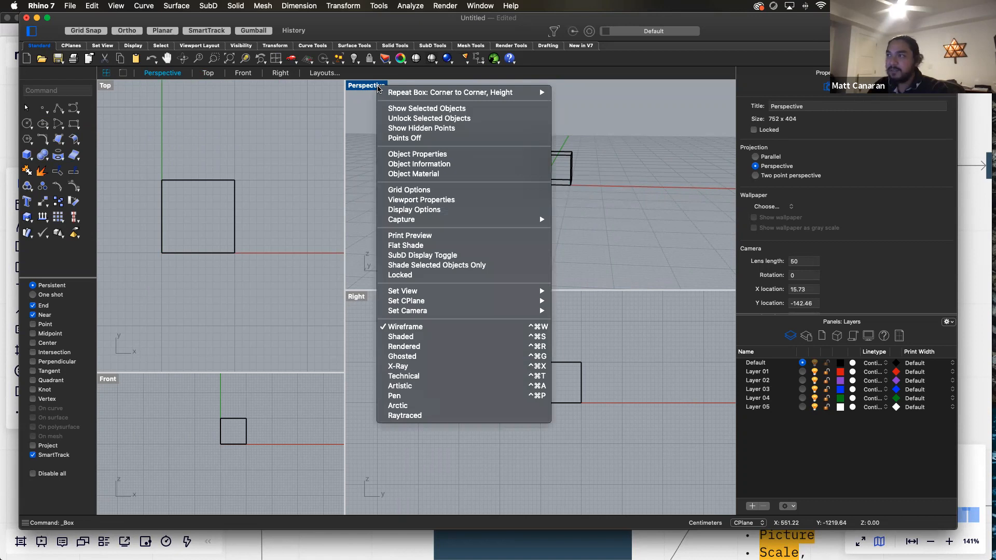
click(518, 347)
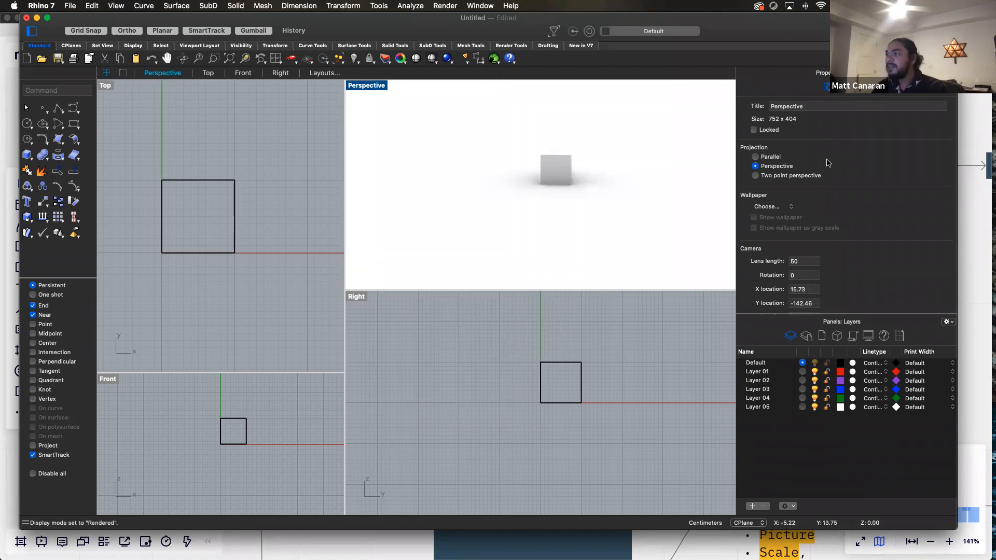
right_drag(581, 176, 527, 225)
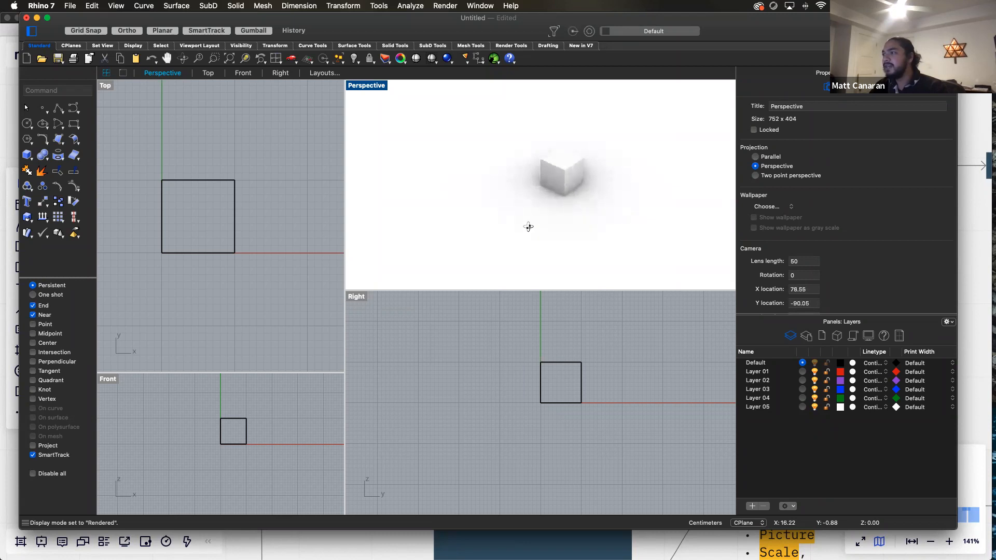
scroll(572, 161, up, 5)
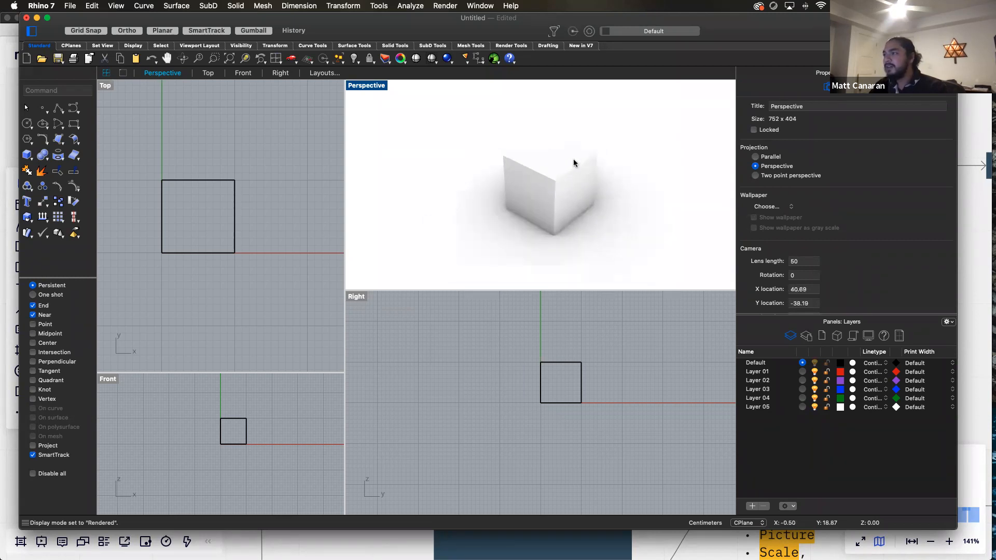
right_drag(550, 213, 524, 228)
Switch the Perspective viewport to Shaded display mode for comparison and return it to Rendered.
click(371, 85)
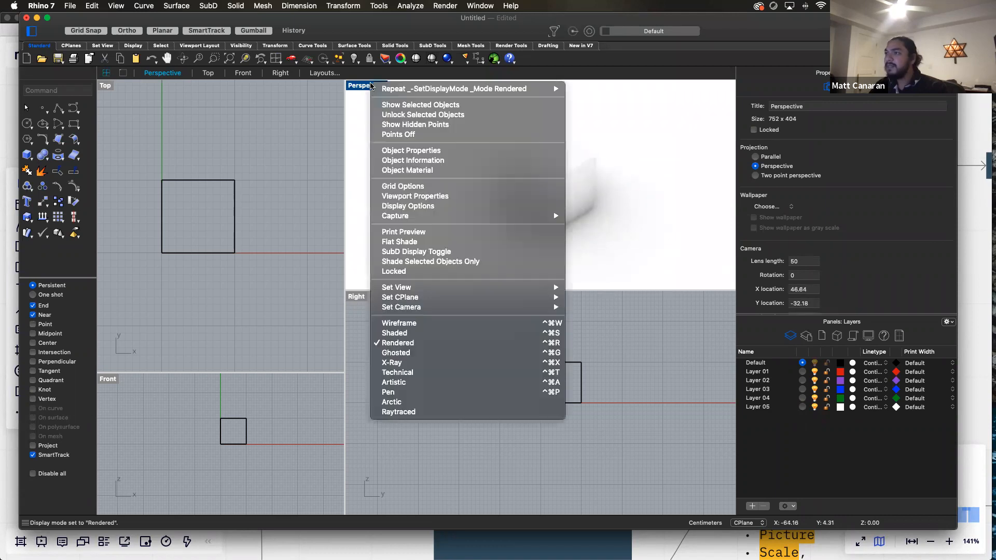
click(475, 335)
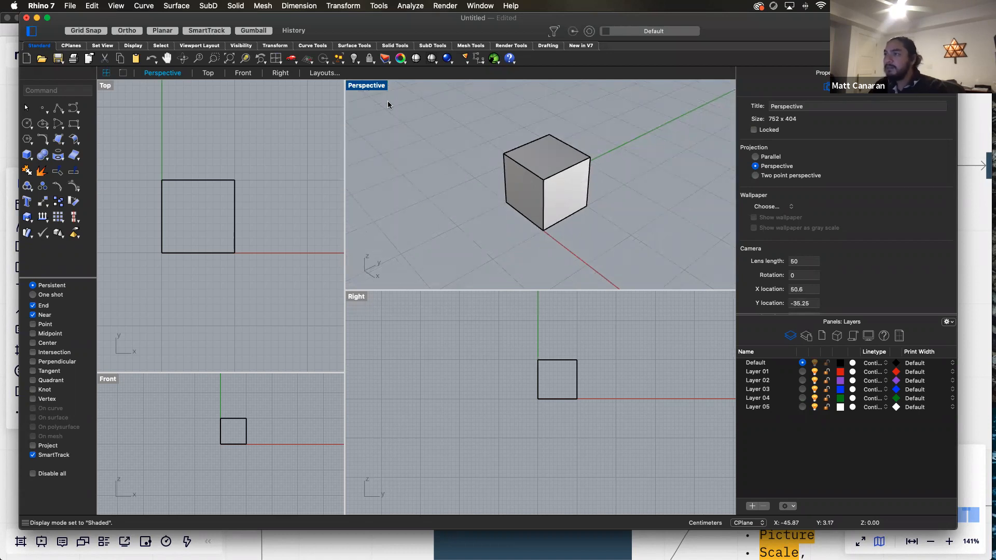
click(374, 86)
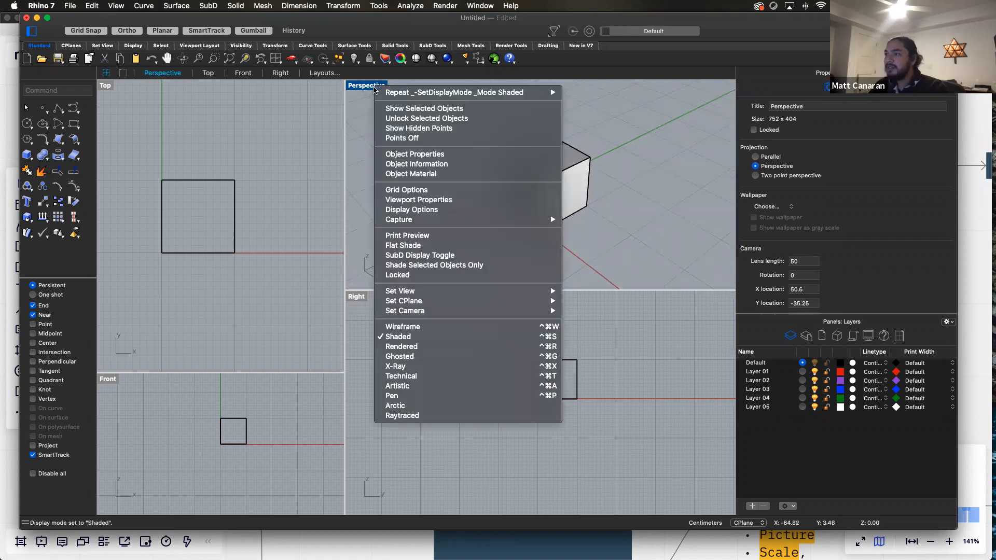
click(463, 346)
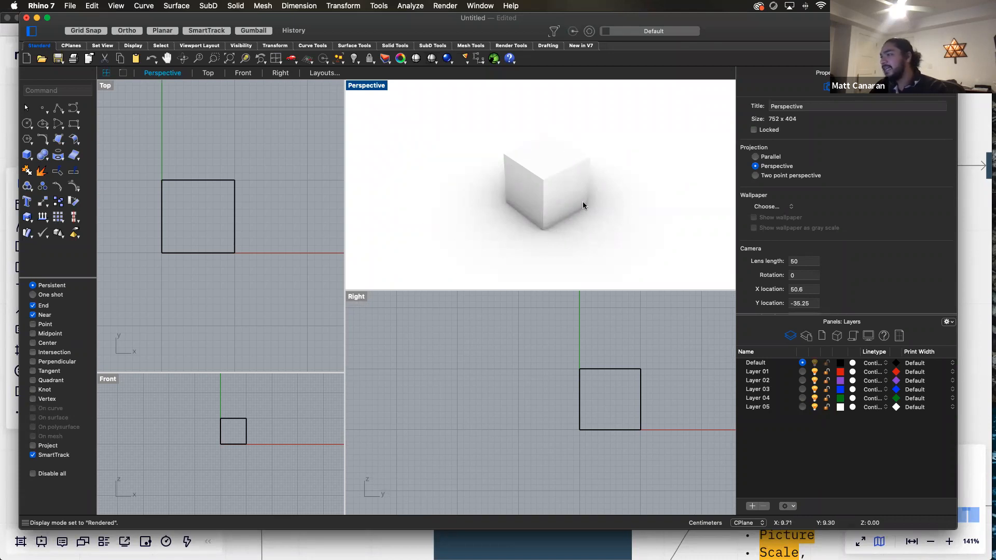
Change the render background from a solid color to Gradient in the document's render settings.
click(47, 6)
mouse_move(70, 5)
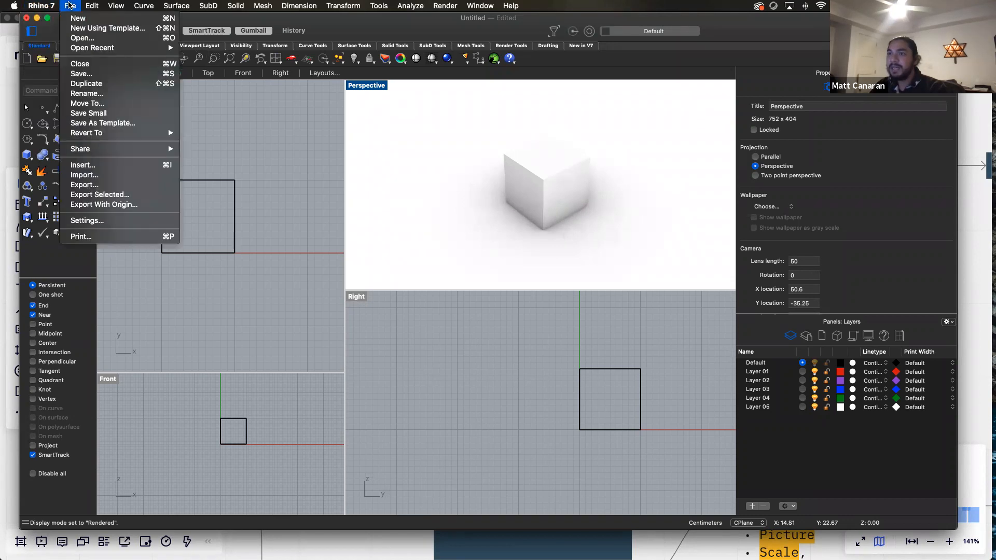
click(88, 220)
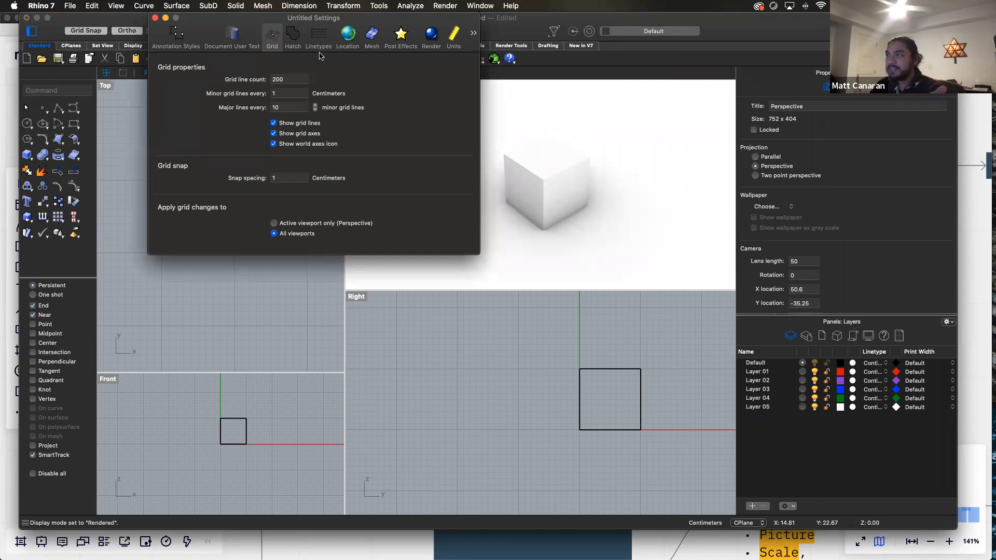
click(434, 38)
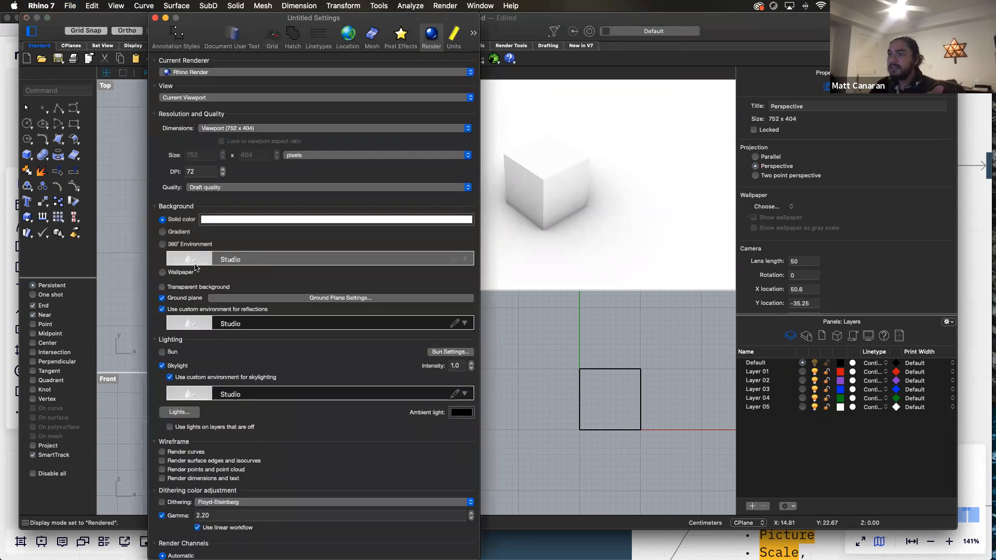
click(162, 233)
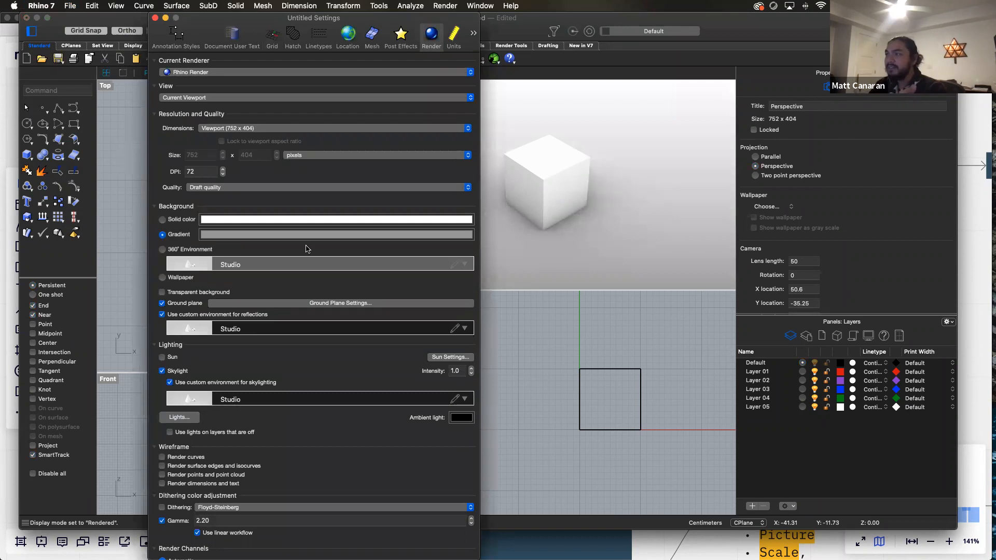
click(155, 19)
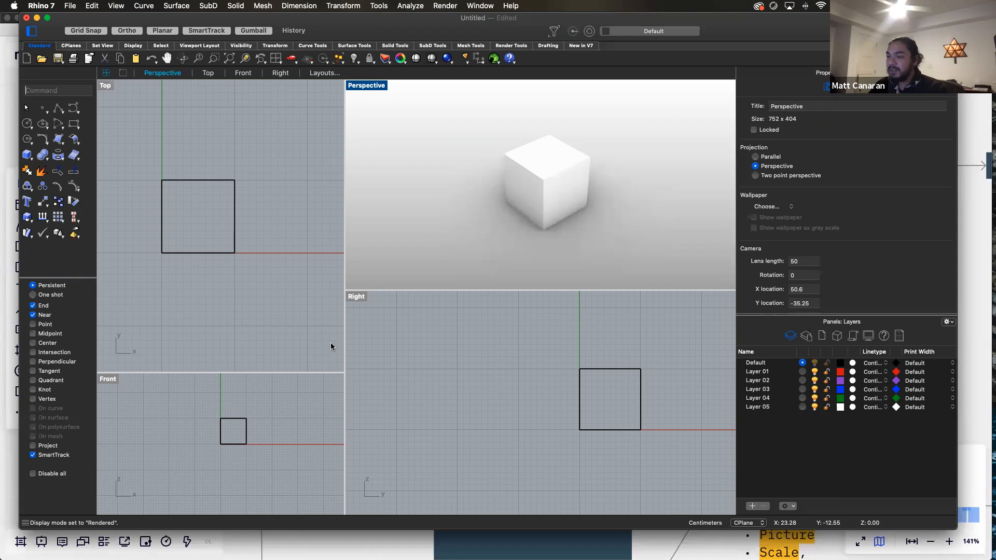
Switch to the Miro tutorial board and review its Rhino Interface, Basemaps, Linework & Shape Commands and Form making sections.
click(355, 546)
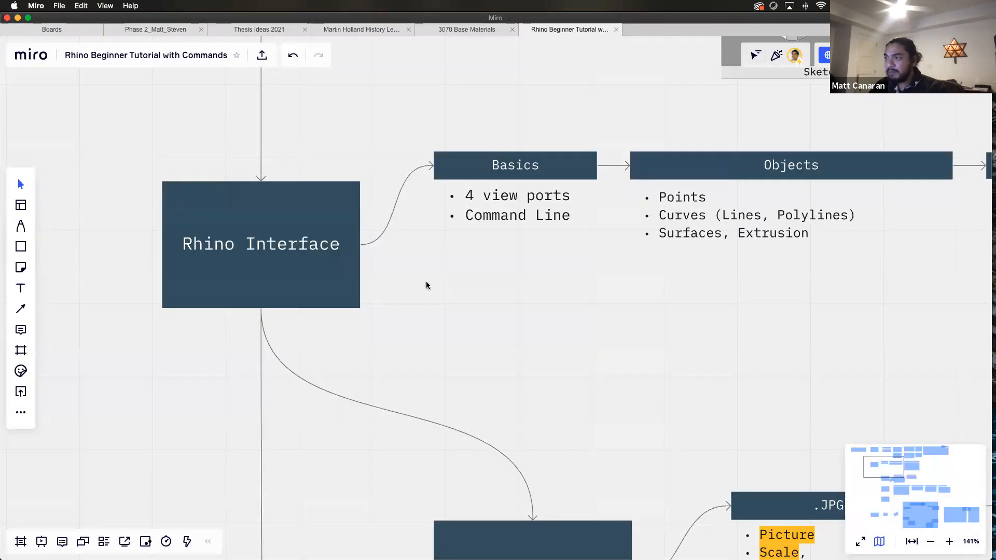
scroll(427, 282, down, 5)
scroll(503, 305, right, 3)
scroll(504, 305, down, 2)
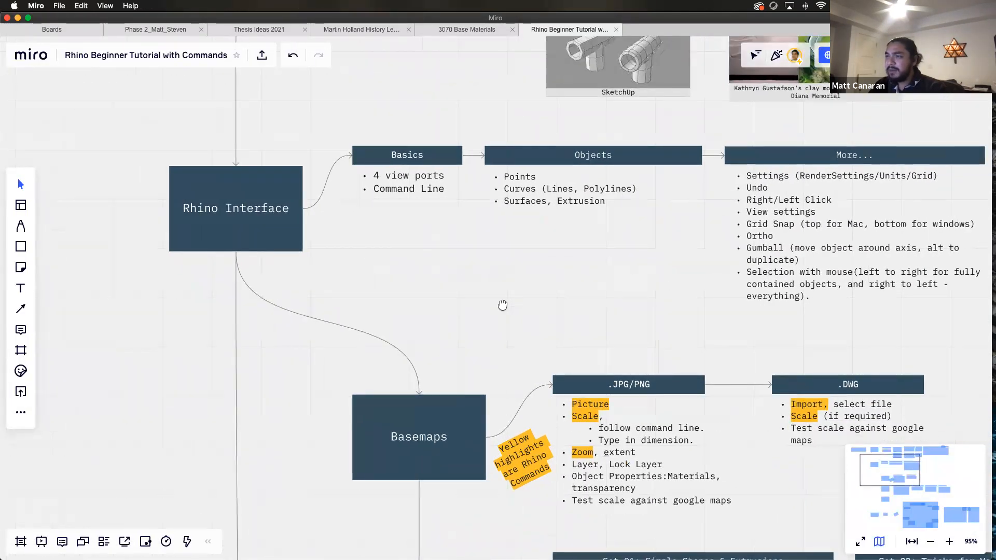
scroll(502, 305, down, 10)
scroll(503, 306, right, 4)
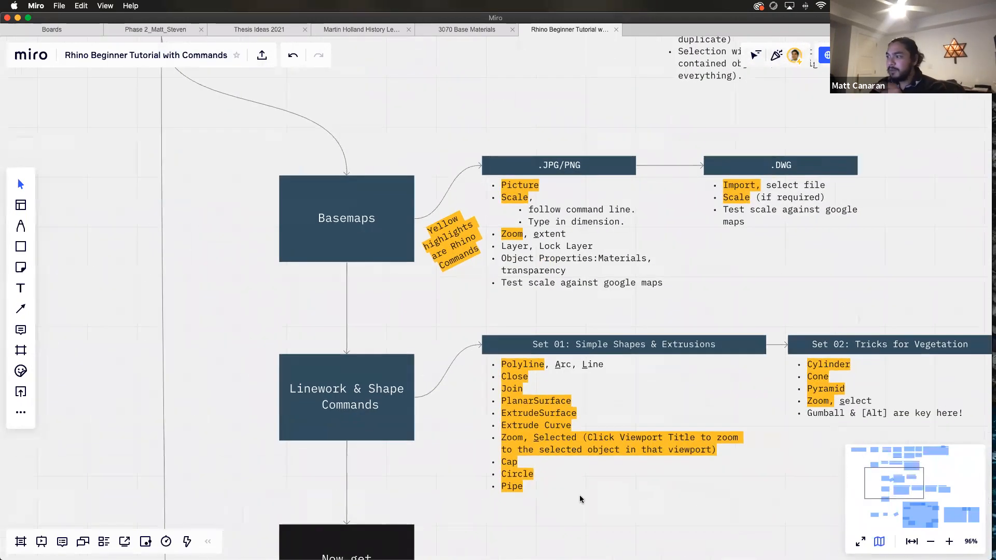
scroll(475, 354, down, 10)
scroll(434, 311, left, 3)
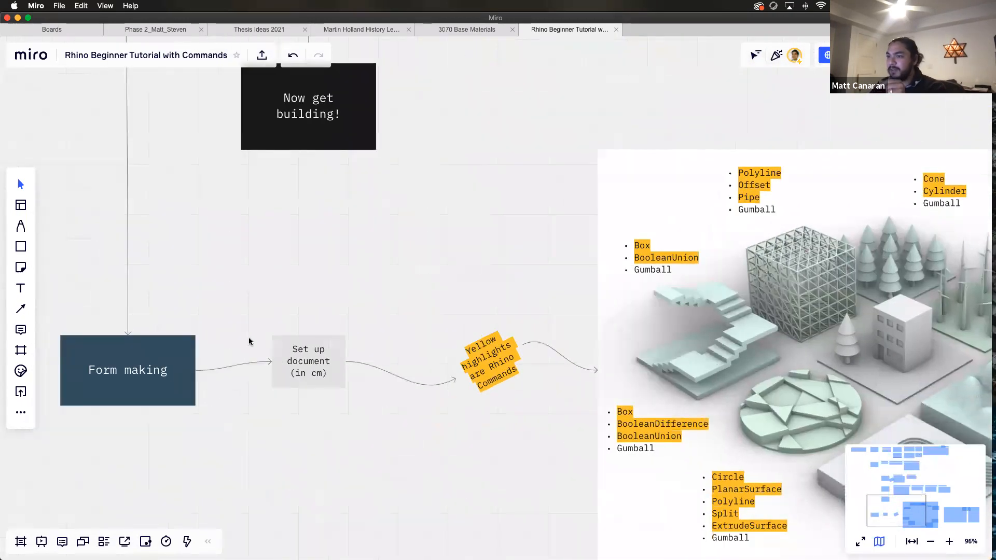
scroll(573, 321, right, 8)
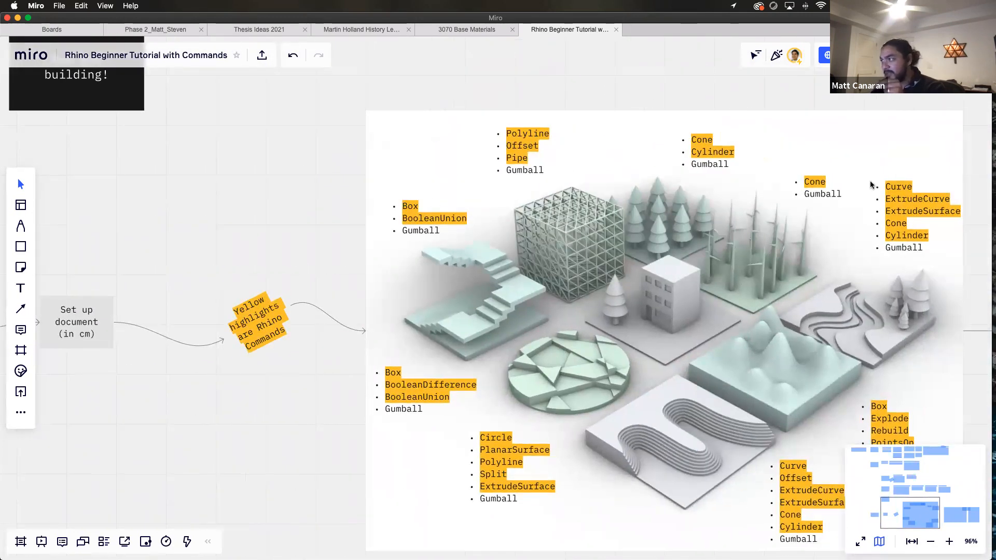
ctrl+scroll(884, 330, up, 1)
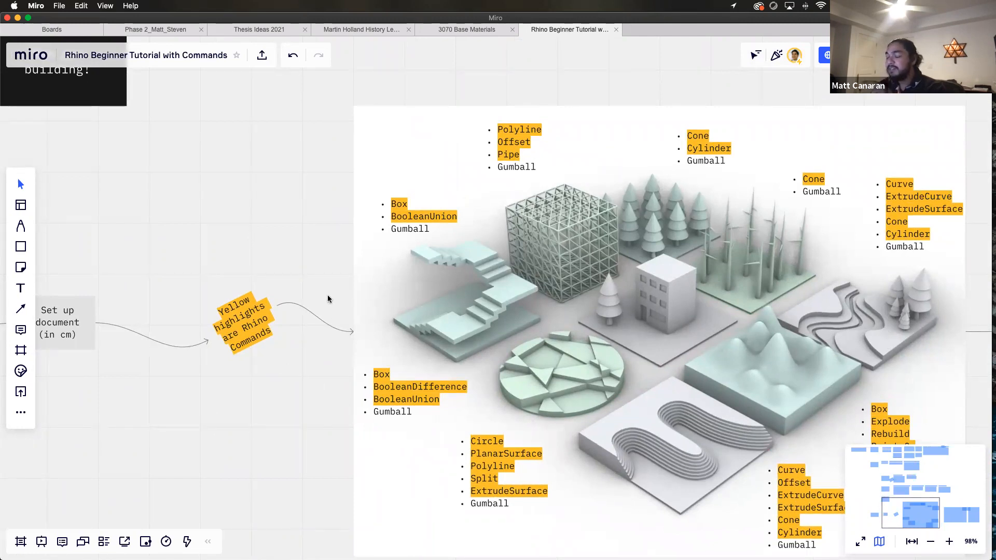
scroll(87, 117, right, 5)
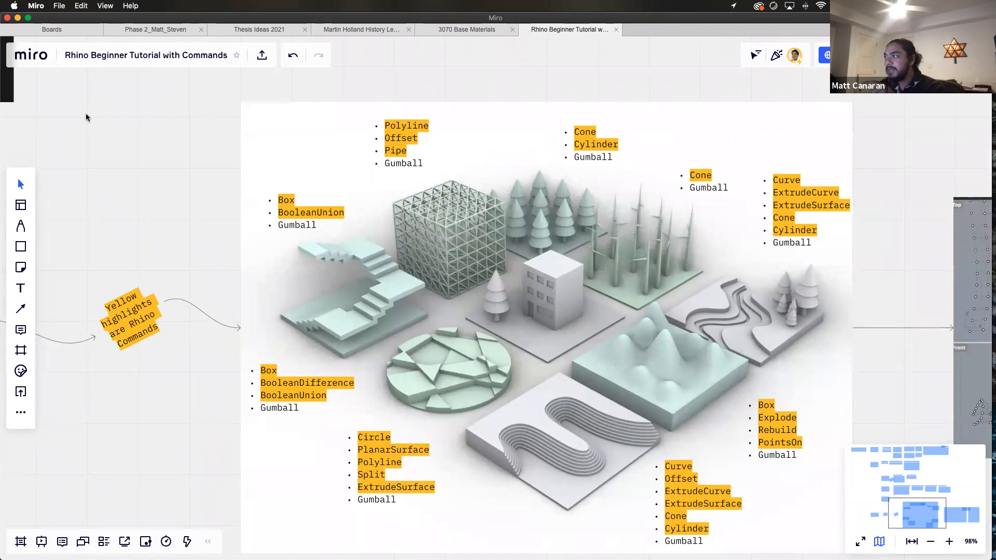
Return to the Rhino Interface section of the board and read the Basics, Objects and More lists.
drag(87, 117, 328, 441)
drag(298, 121, 248, 404)
drag(274, 134, 245, 358)
drag(357, 261, 527, 272)
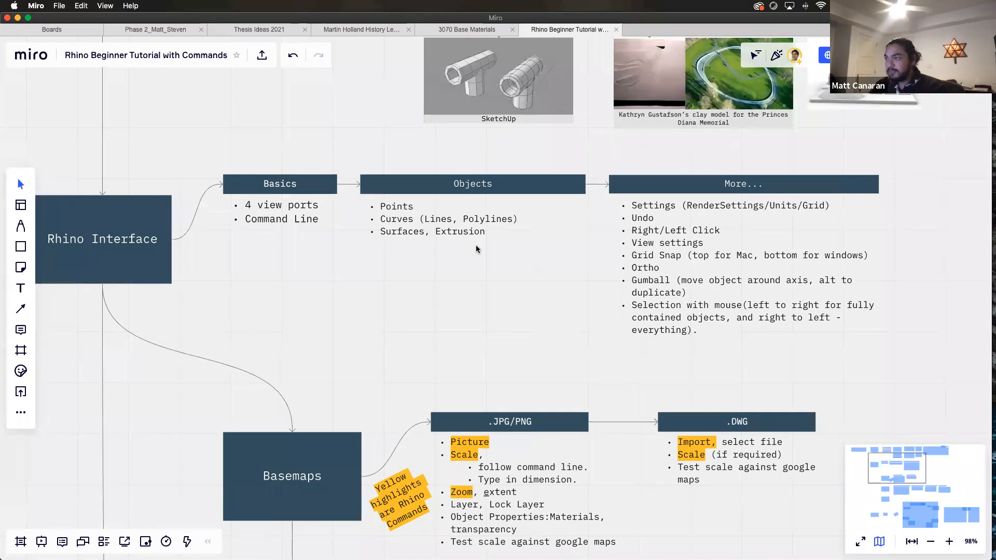
Switch back to Rhino 7, select the box to examine it across the viewports, and clear the selection.
key(super+Tab)
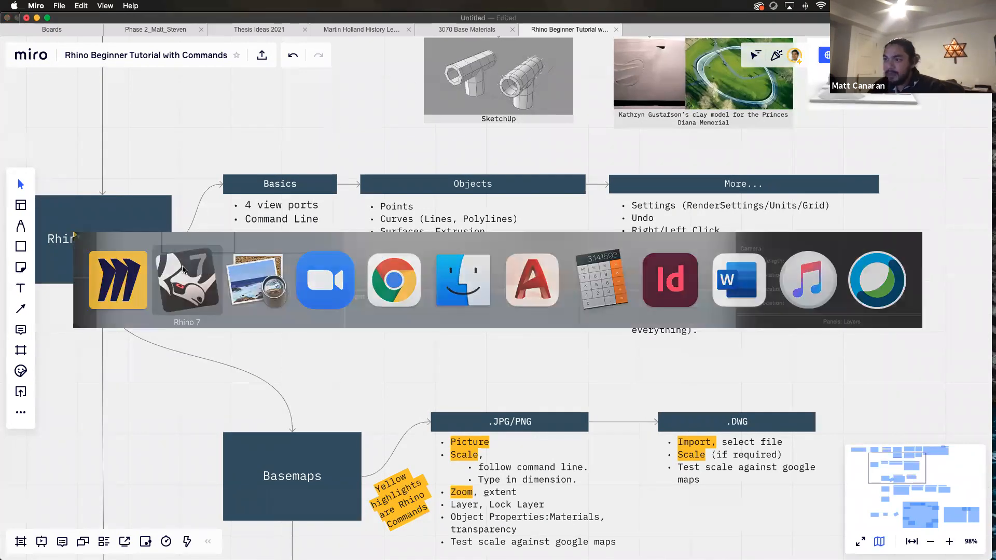
click(183, 269)
click(537, 186)
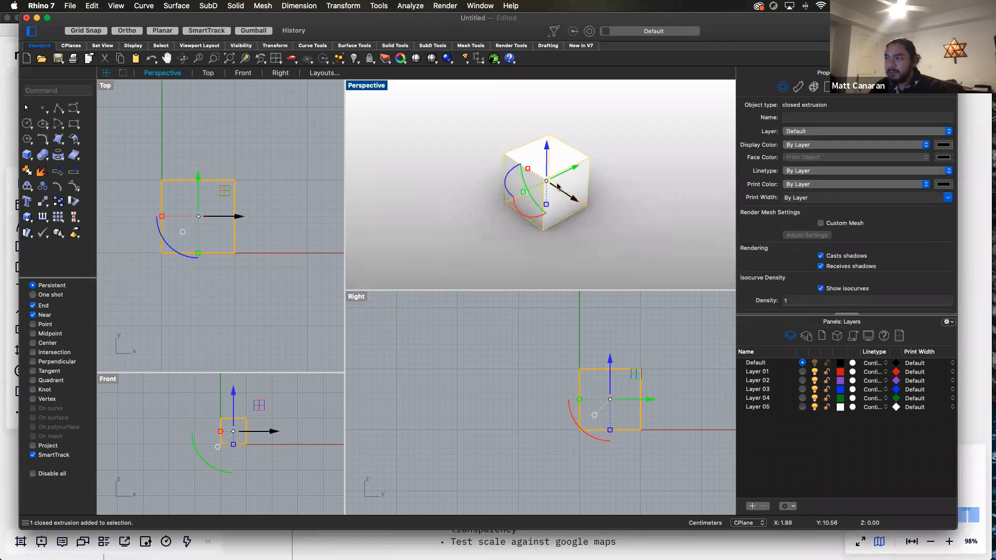
click(223, 216)
click(258, 151)
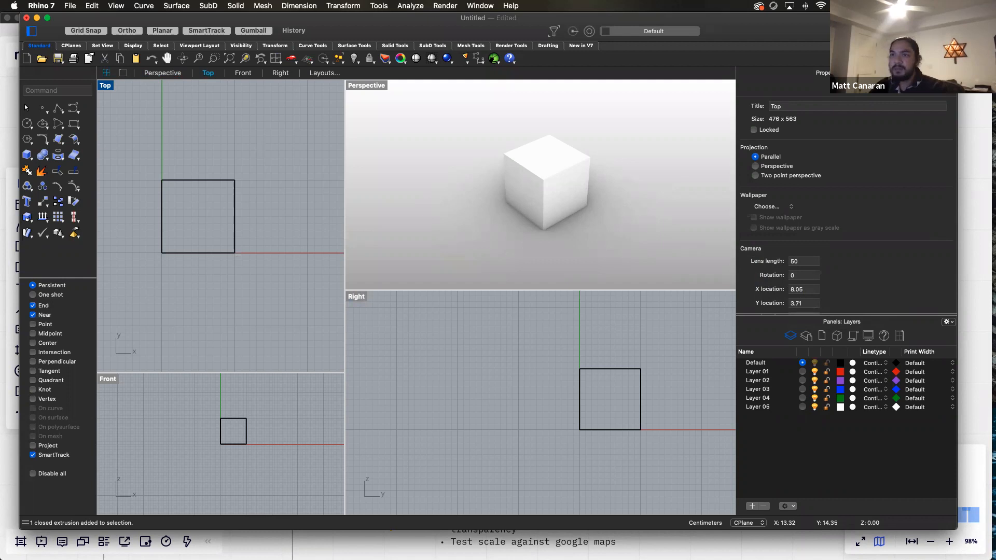
Place a single point object in the Top viewport, about 5 cm to the right of the box.
click(42, 108)
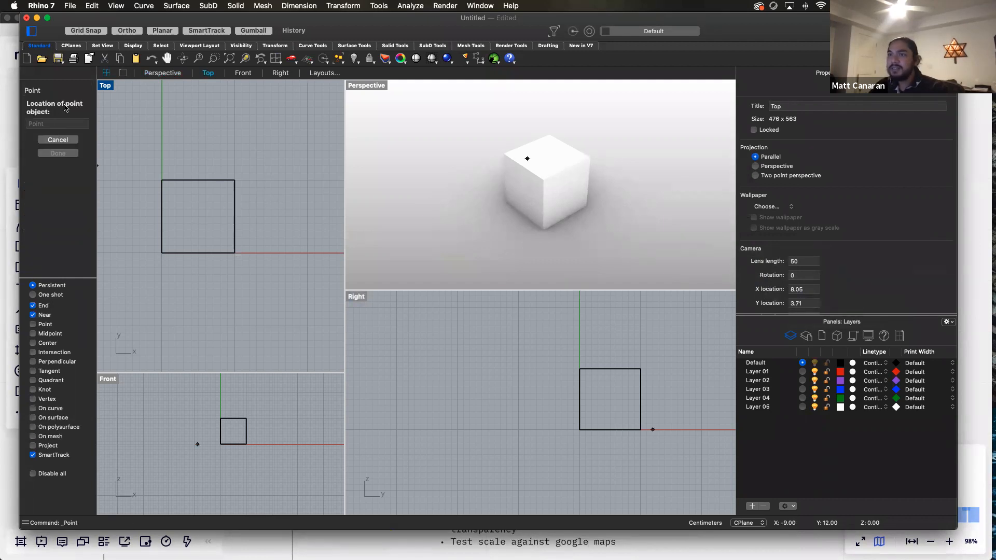
key(Escape)
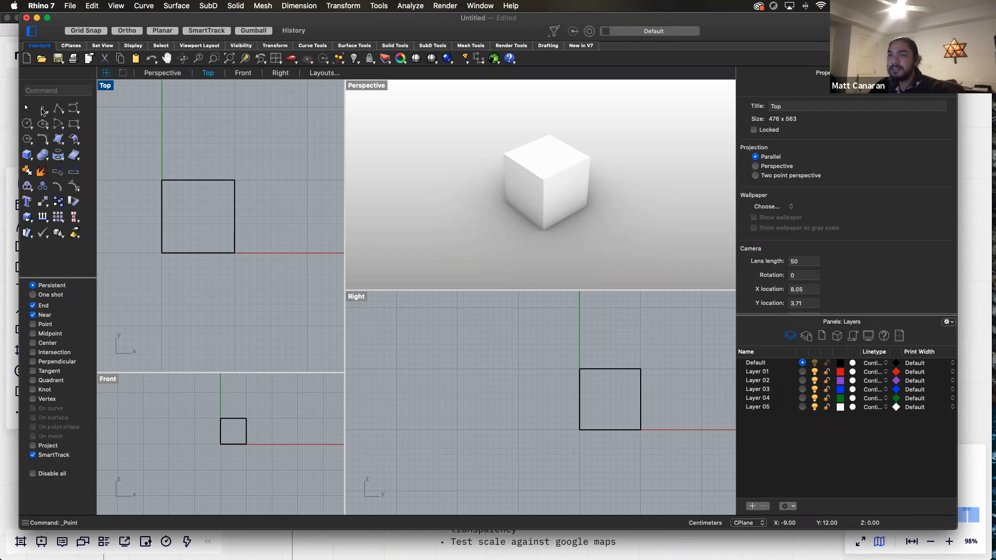
click(42, 109)
click(271, 202)
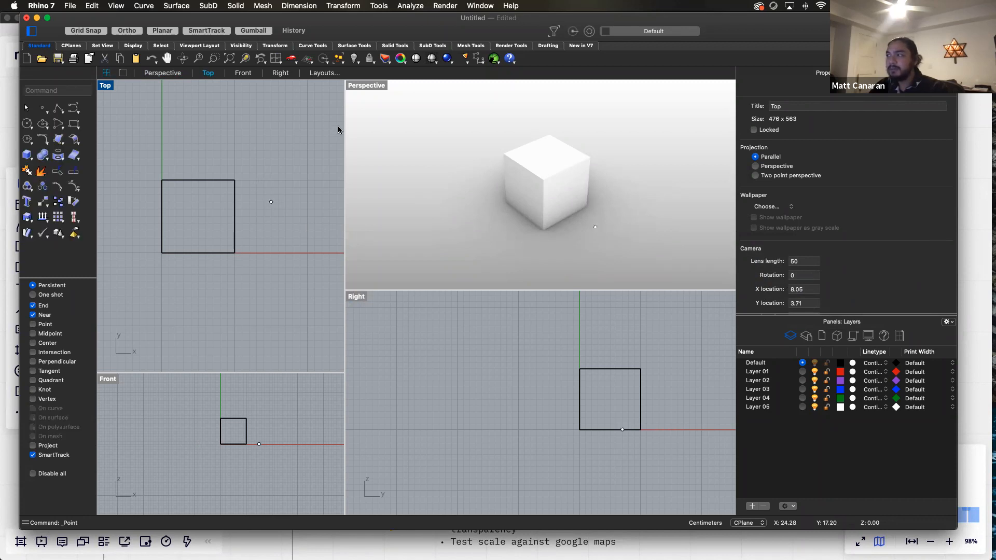
Turn Grid Snap off while trying a freehand degree-3 control-point curve beside the box in the Top viewport, and discard the curve.
click(76, 111)
click(256, 260)
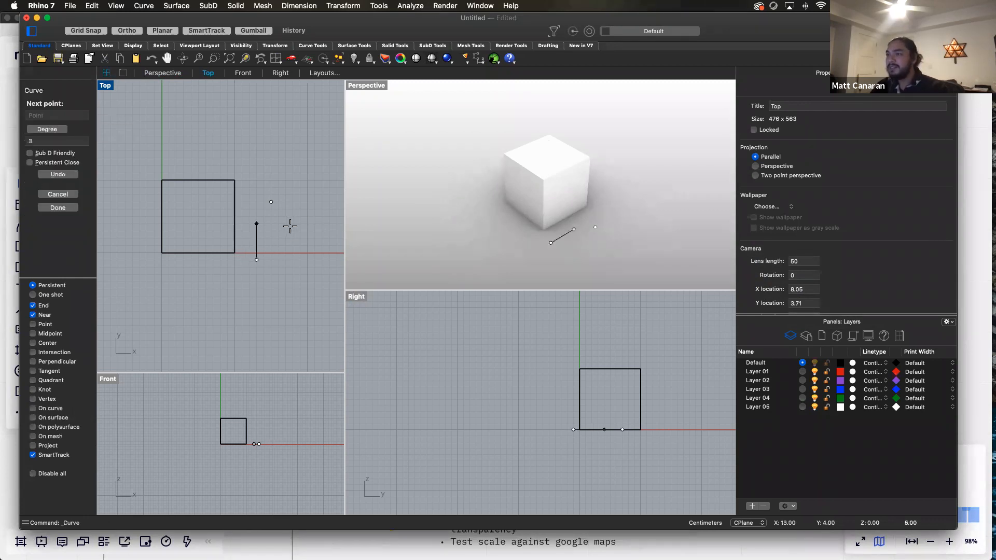
key(F9)
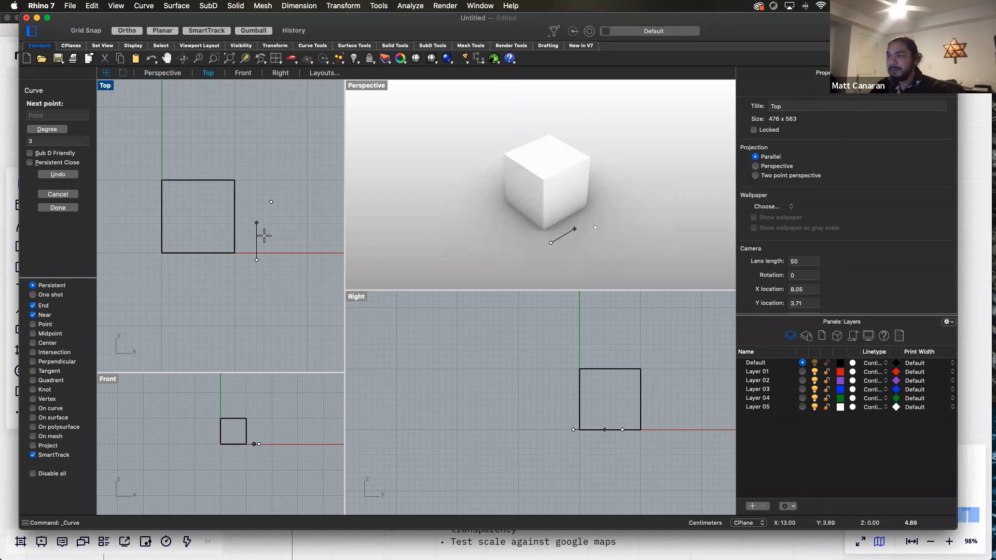
click(277, 260)
click(277, 227)
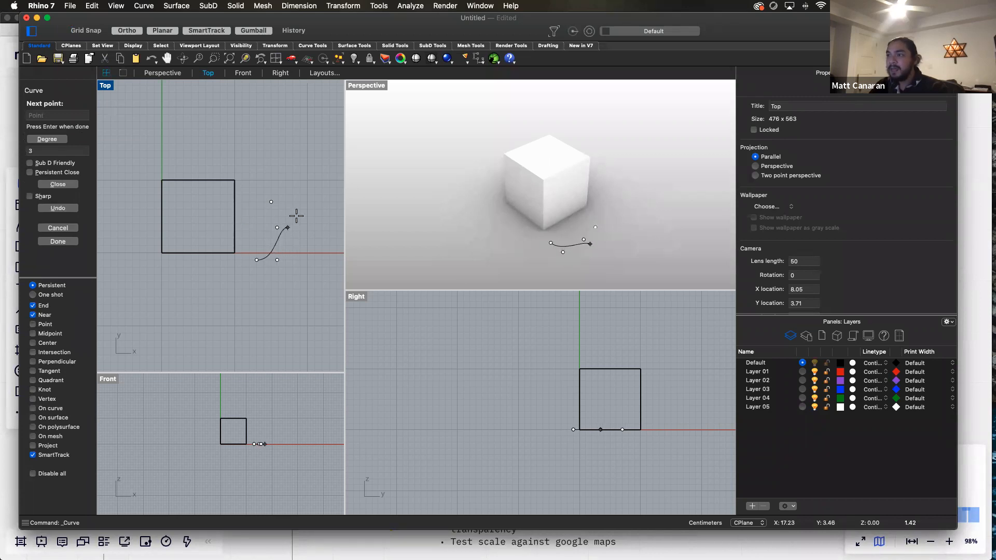
click(304, 227)
click(304, 273)
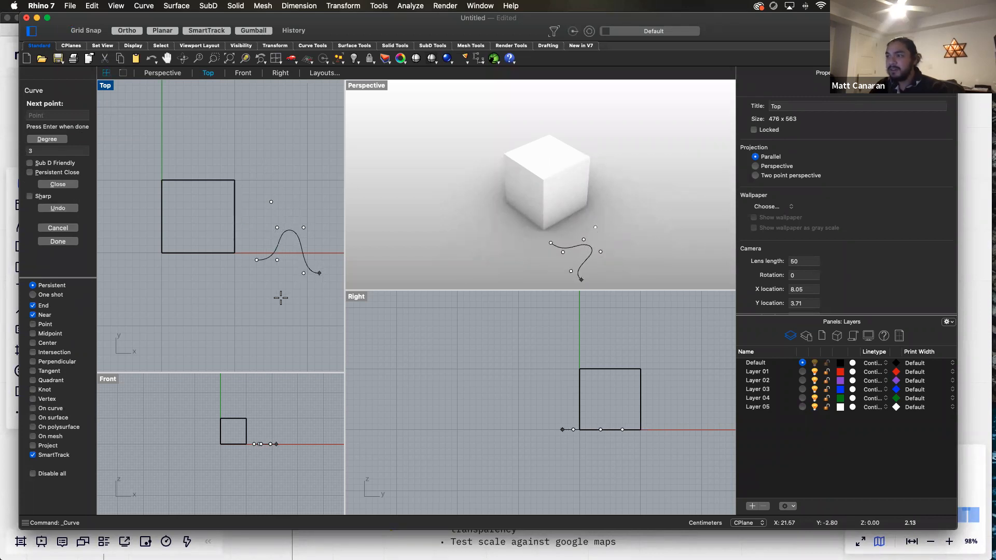
click(266, 272)
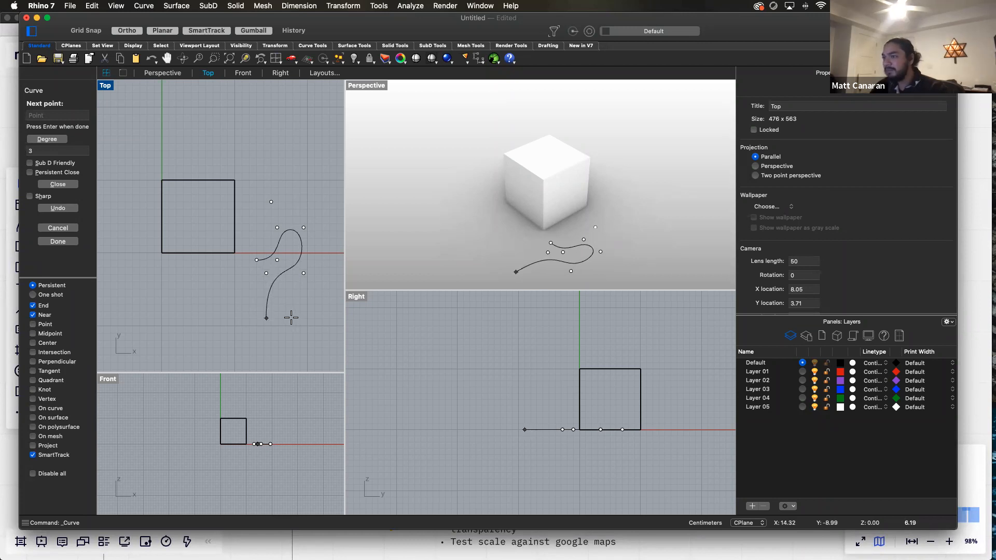
key(Escape)
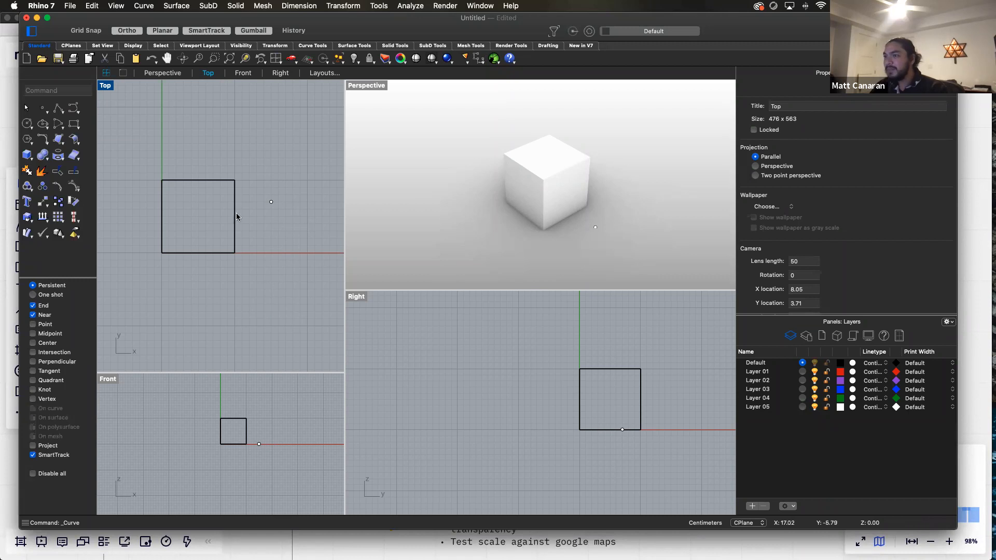
Create a smaller second box beside the existing box and its point object, and delete that new box.
click(27, 155)
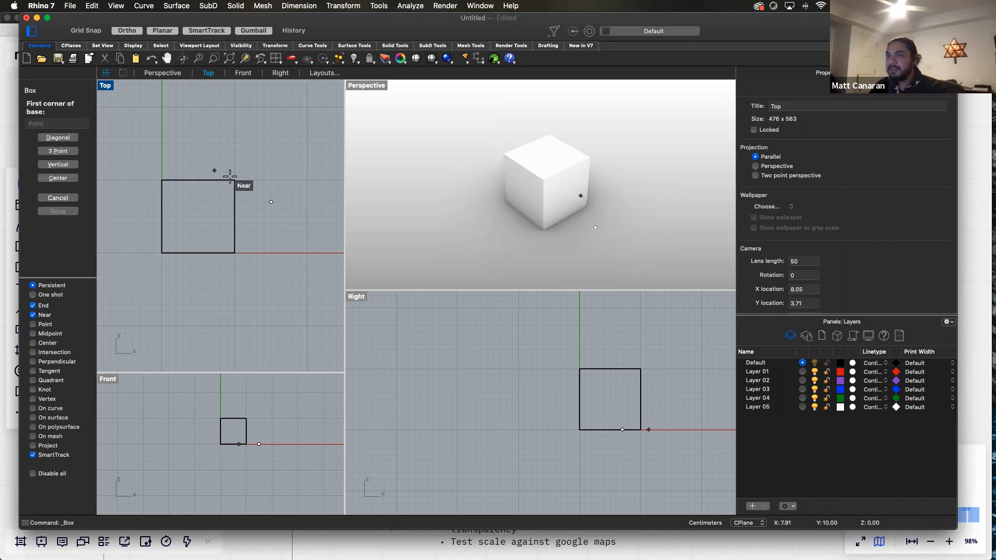
click(281, 240)
click(317, 198)
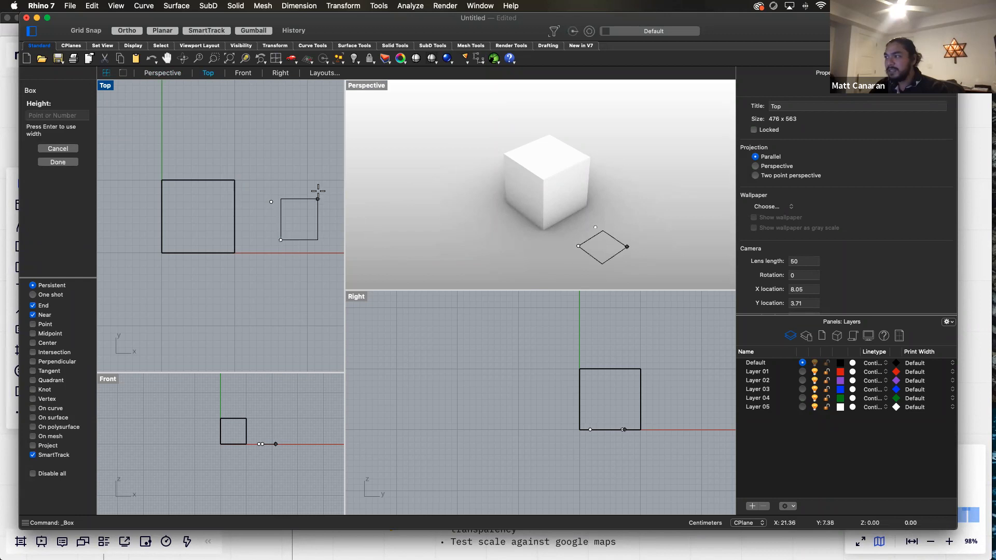
click(310, 128)
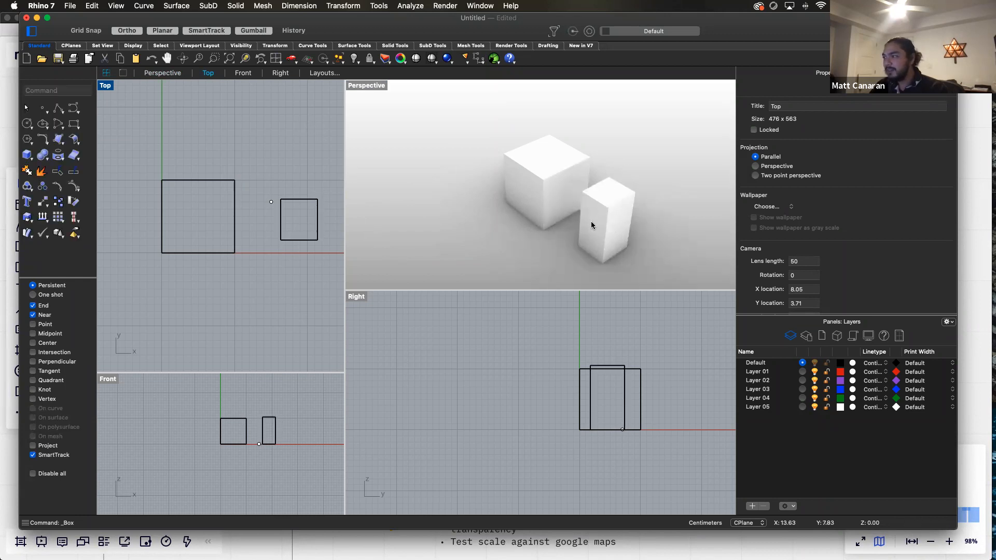
click(624, 214)
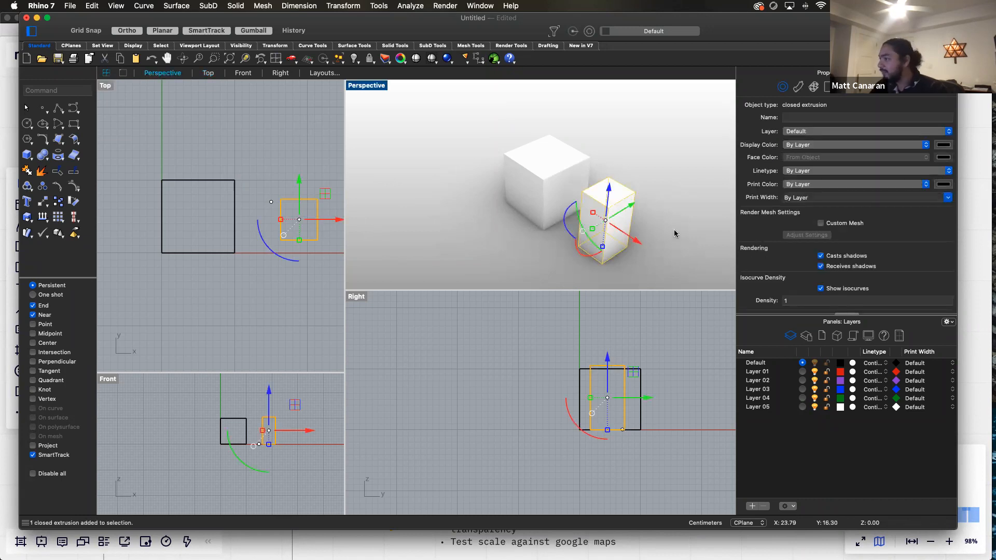
key(Delete)
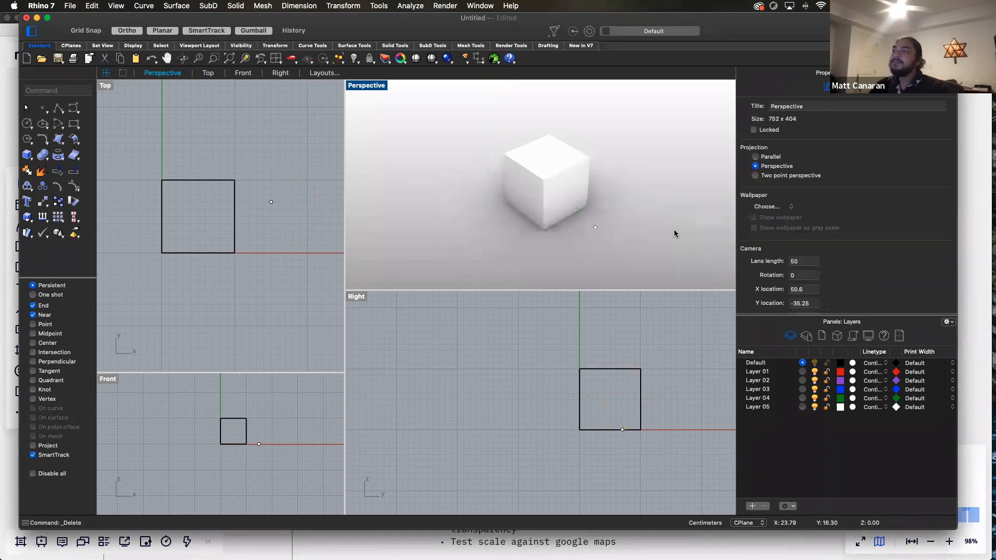
Delete the box and the point object, and undo the deletions to restore both.
click(553, 198)
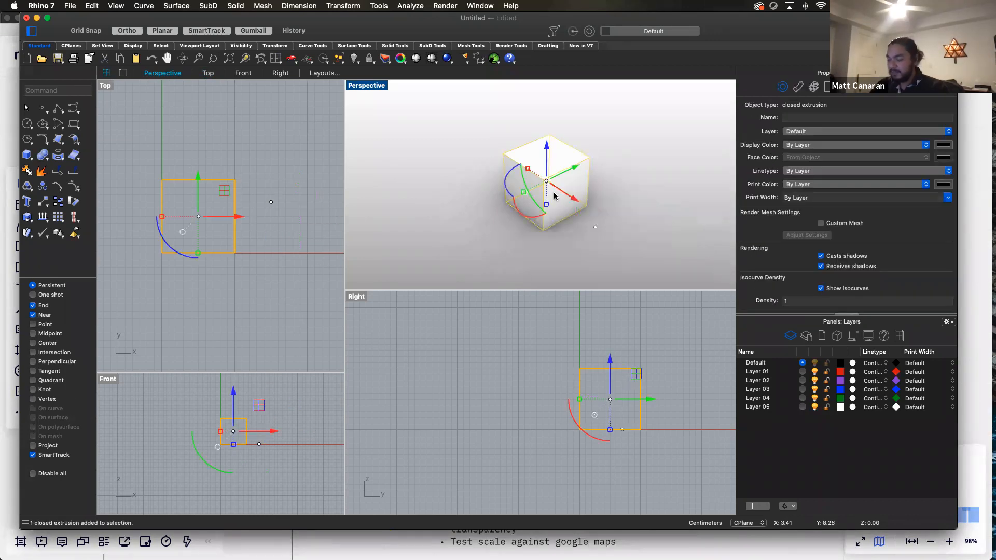
key(Delete)
key(super+z)
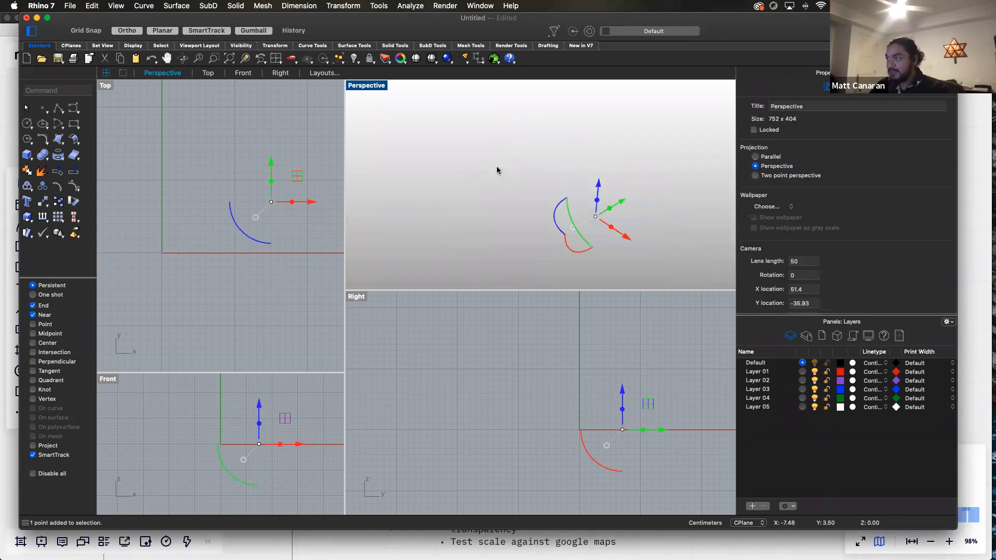
key(Delete)
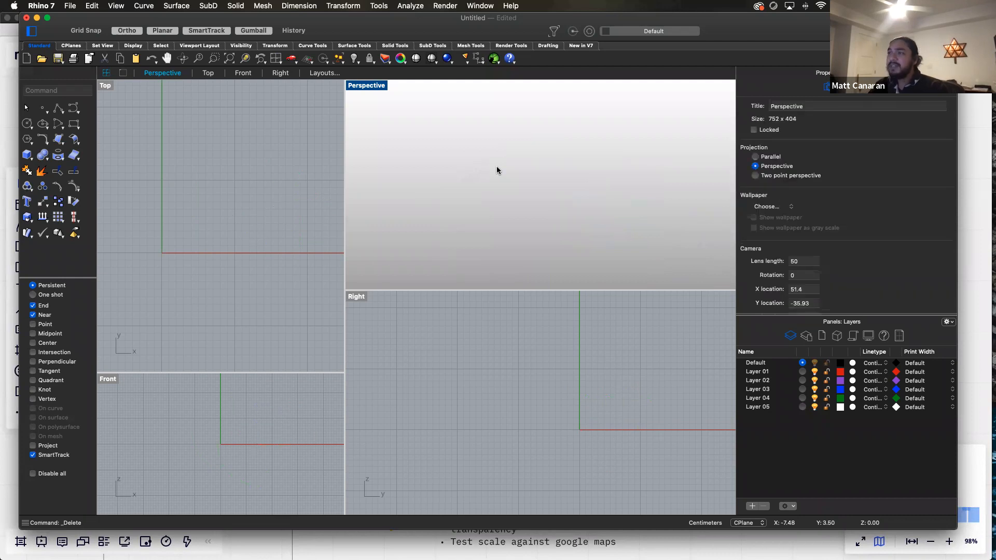
key(super+z)
key(super+z)
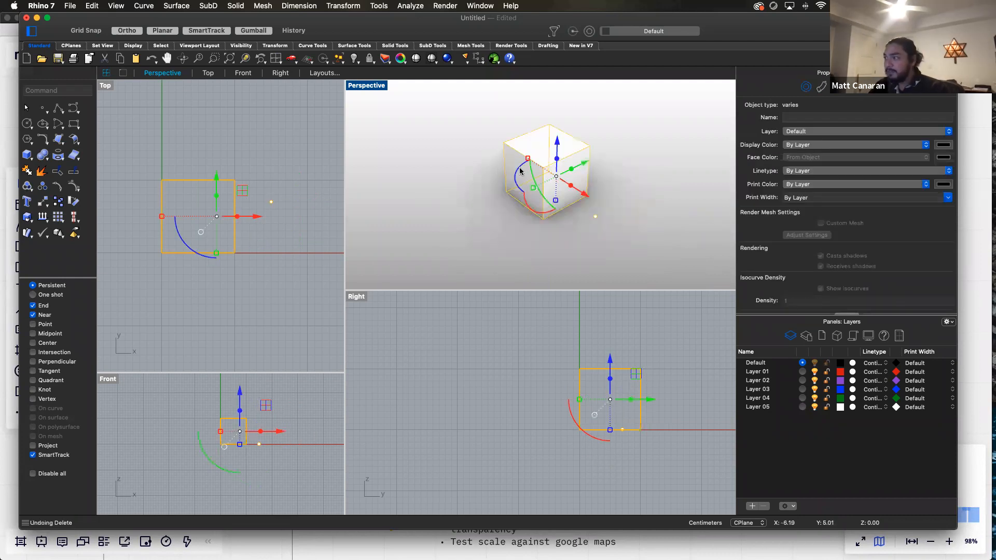
Select the box and switch the Gumball off and back on to compare the selection with and without it.
click(556, 183)
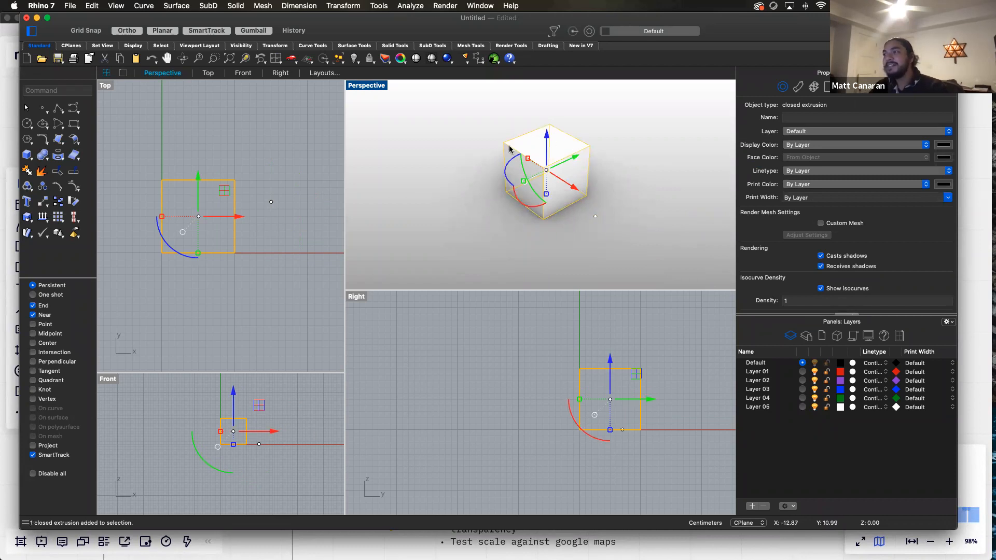
click(557, 120)
click(577, 150)
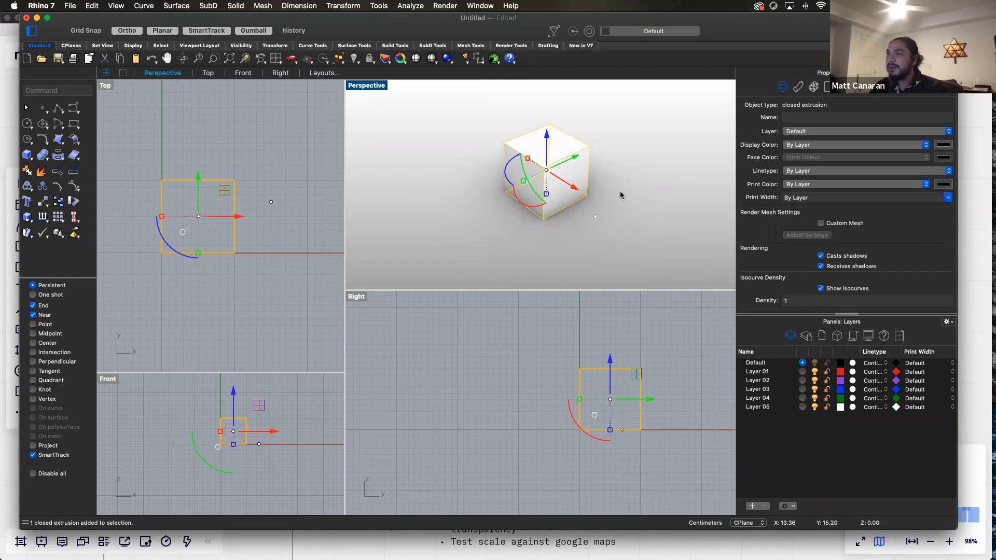
click(254, 31)
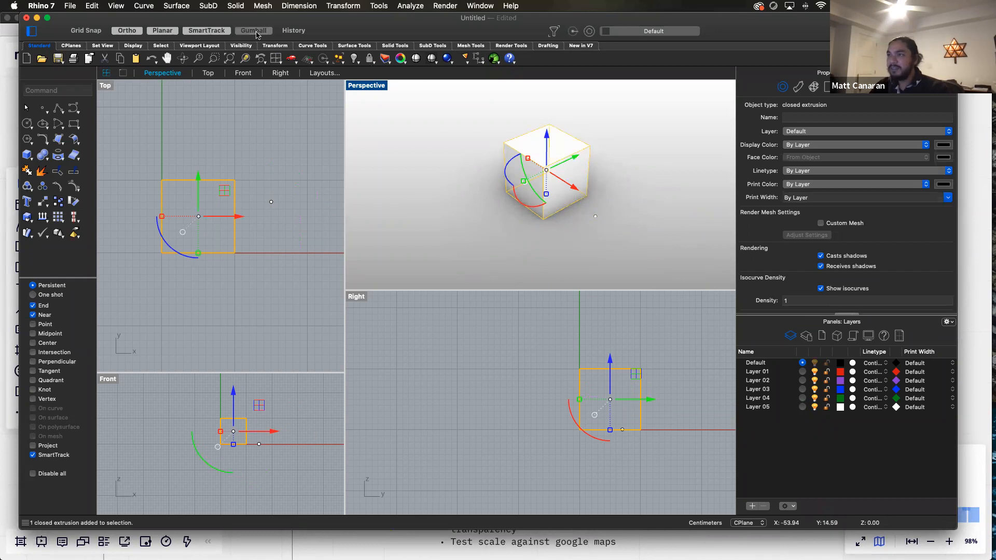
click(255, 31)
click(254, 31)
click(254, 31)
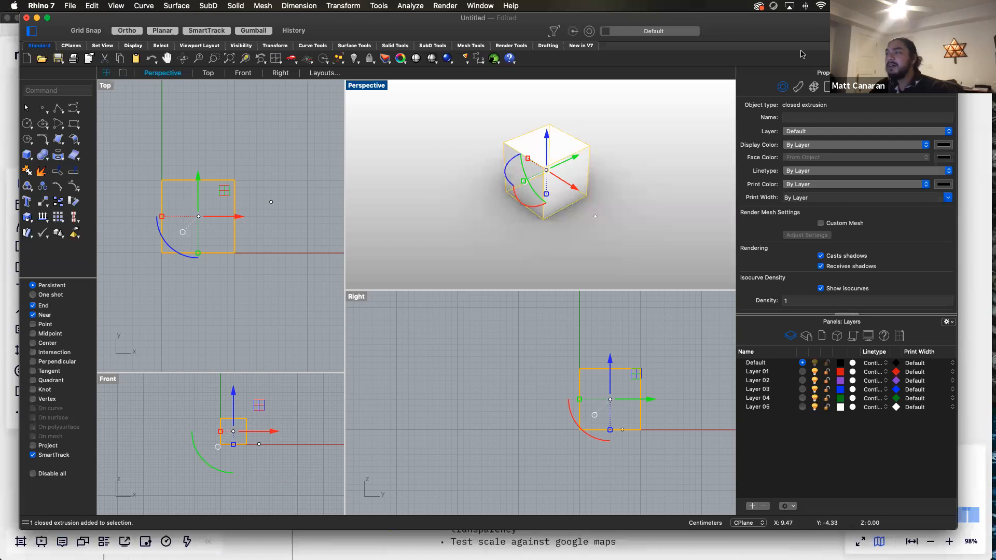
click(608, 177)
click(552, 179)
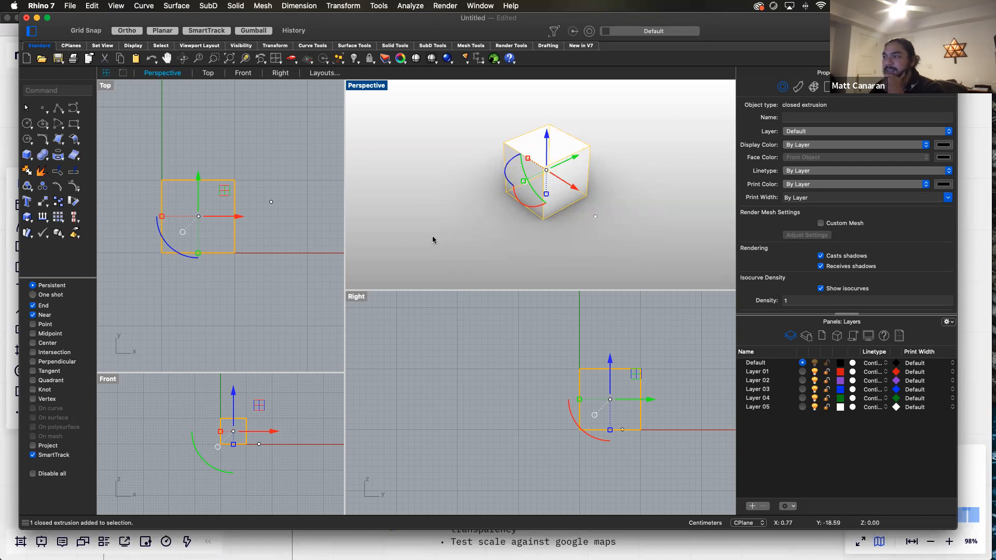
Try the Gumball's numeric Z distance entry without a value, and move the box freely upward along Z by about 5 cm.
click(548, 147)
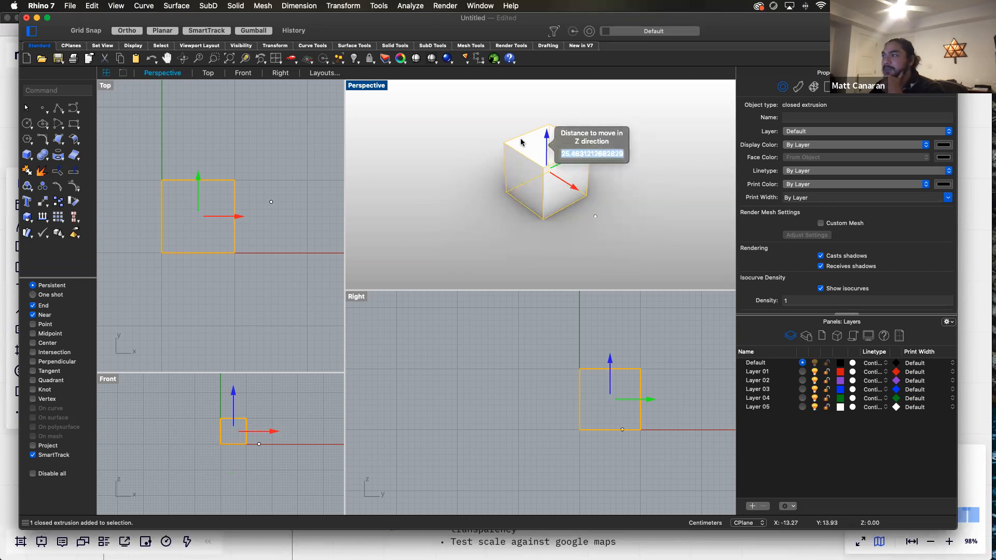
click(510, 132)
click(549, 152)
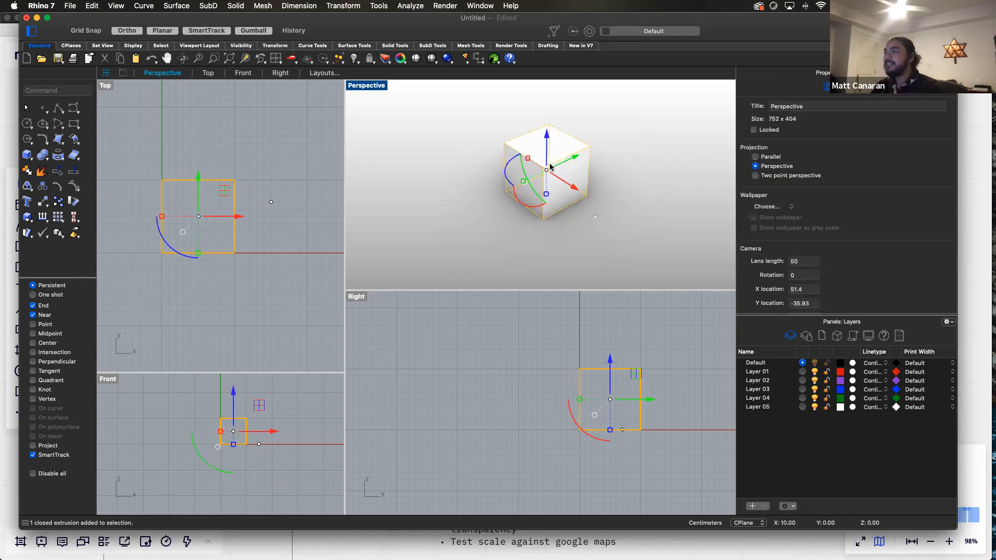
mouse_move(549, 151)
mouse_down()
mouse_move(550, 120)
mouse_move(550, 158)
mouse_move(547, 126)
mouse_move(640, 114)
mouse_move(524, 151)
mouse_move(644, 112)
mouse_move(482, 166)
mouse_move(551, 144)
mouse_up()
click(621, 129)
click(549, 153)
click(619, 134)
click(547, 142)
click(616, 127)
Move the box with the Gumball about 5 cm in negative Y and 3.5 cm in negative X, and nudge it within the YZ plane.
click(570, 133)
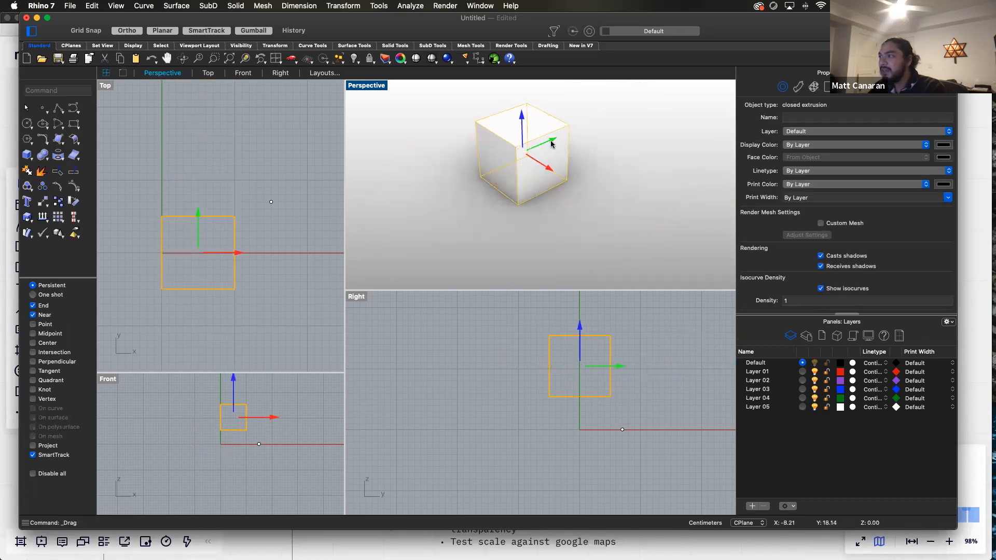
click(596, 116)
click(549, 148)
drag(549, 147, 566, 173)
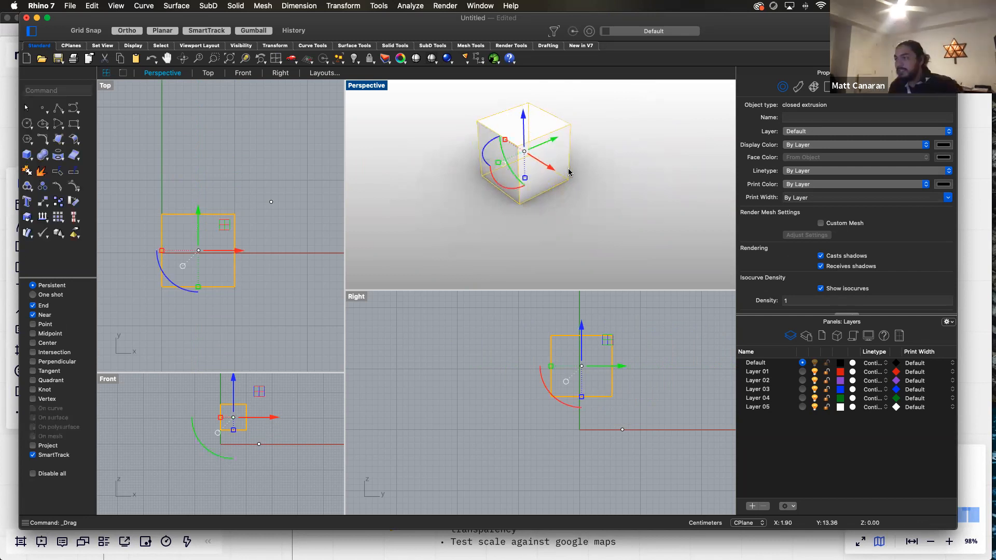
drag(544, 170, 502, 191)
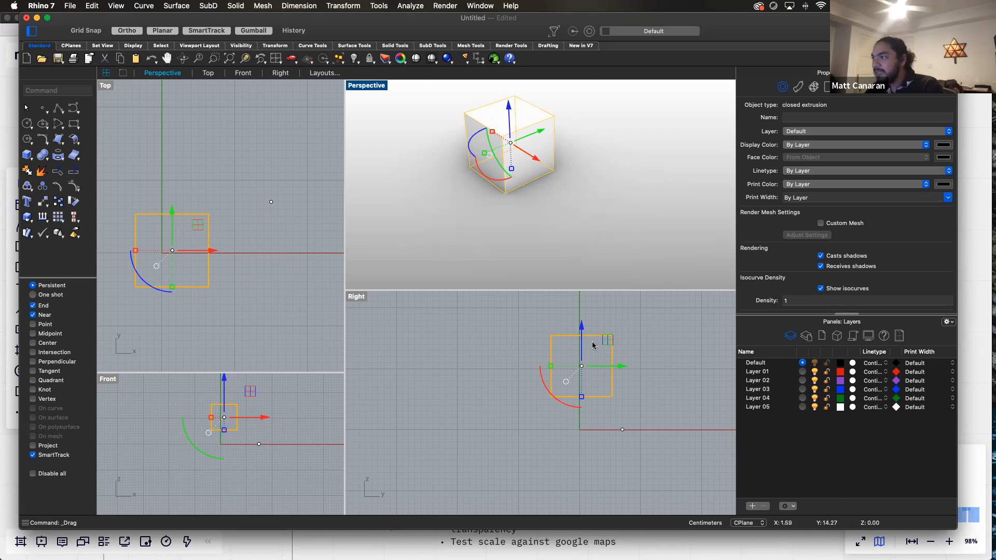
mouse_move(608, 344)
mouse_down()
mouse_move(635, 352)
mouse_move(685, 334)
mouse_move(669, 343)
mouse_move(620, 311)
mouse_move(597, 340)
mouse_move(651, 349)
mouse_move(565, 352)
mouse_move(621, 343)
mouse_up()
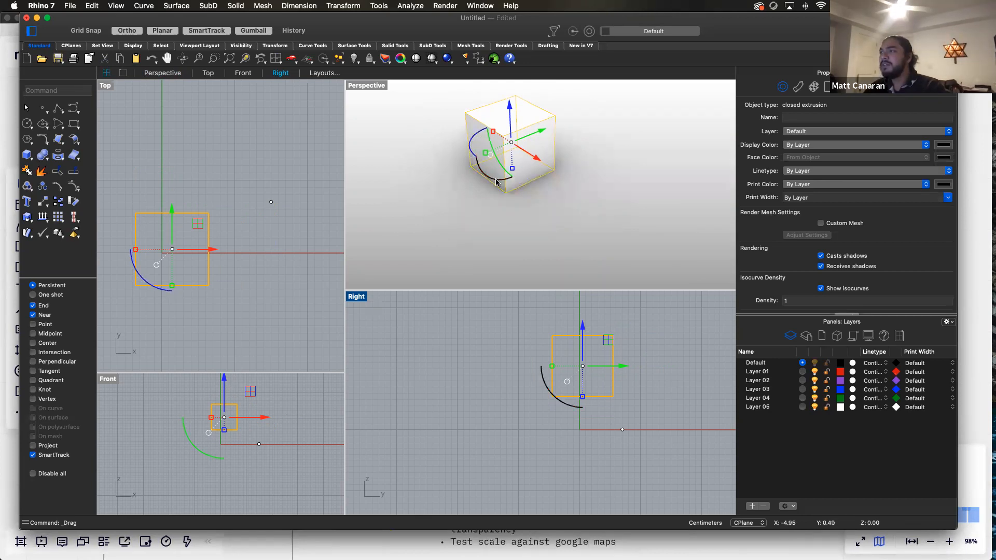
Rotate the box about its X axis in 90-degree increments with the Gumball while Ortho is on.
drag(498, 183, 472, 151)
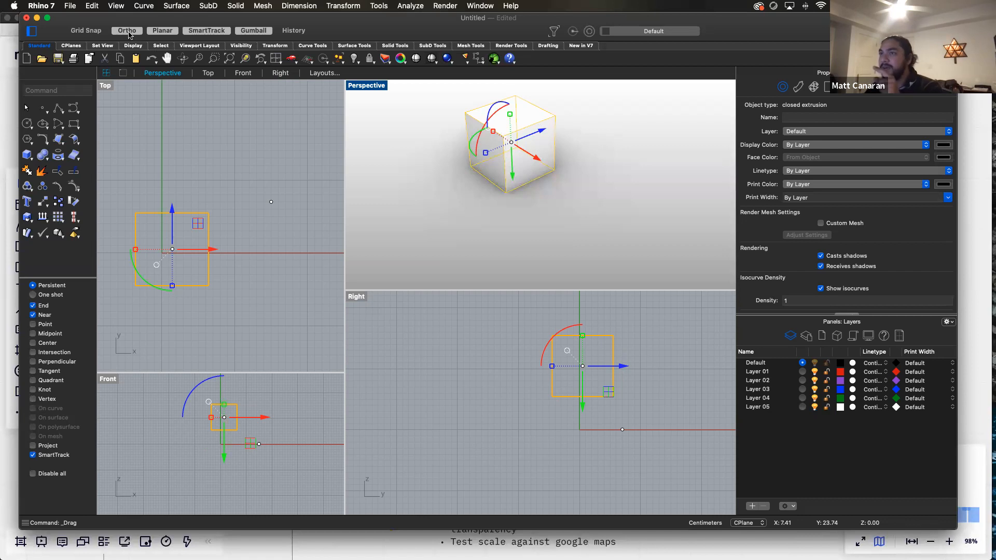
drag(502, 111, 481, 147)
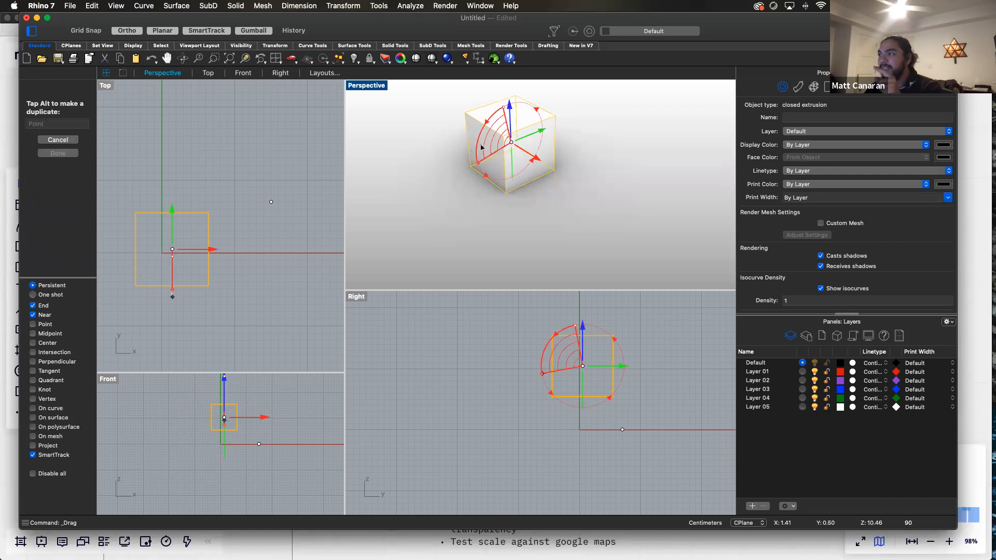
drag(488, 182, 531, 194)
drag(551, 155, 590, 125)
click(589, 125)
click(521, 118)
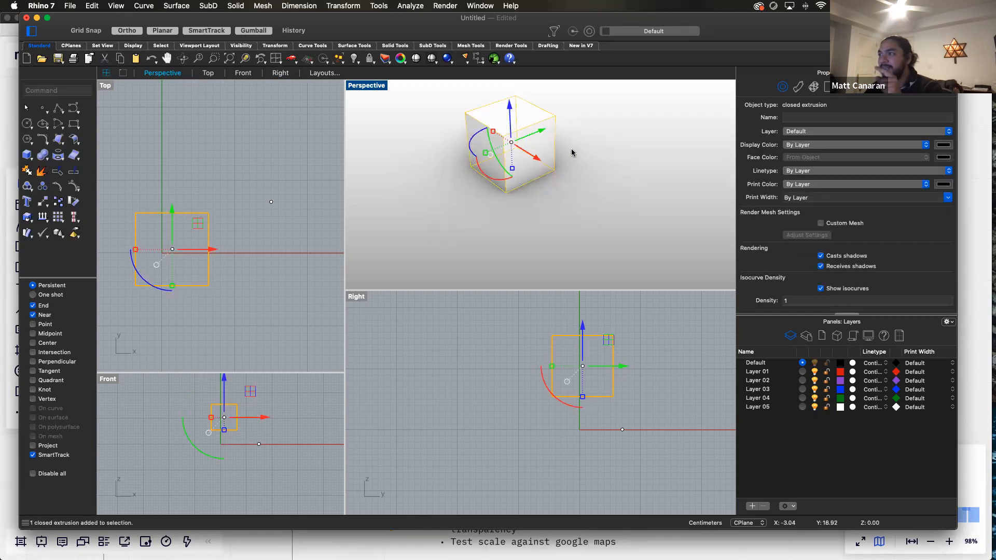
Turn Ortho off and rotate the box freely about its X axis by about 22 degrees.
drag(488, 176, 491, 138)
click(618, 149)
click(493, 176)
click(589, 149)
click(483, 153)
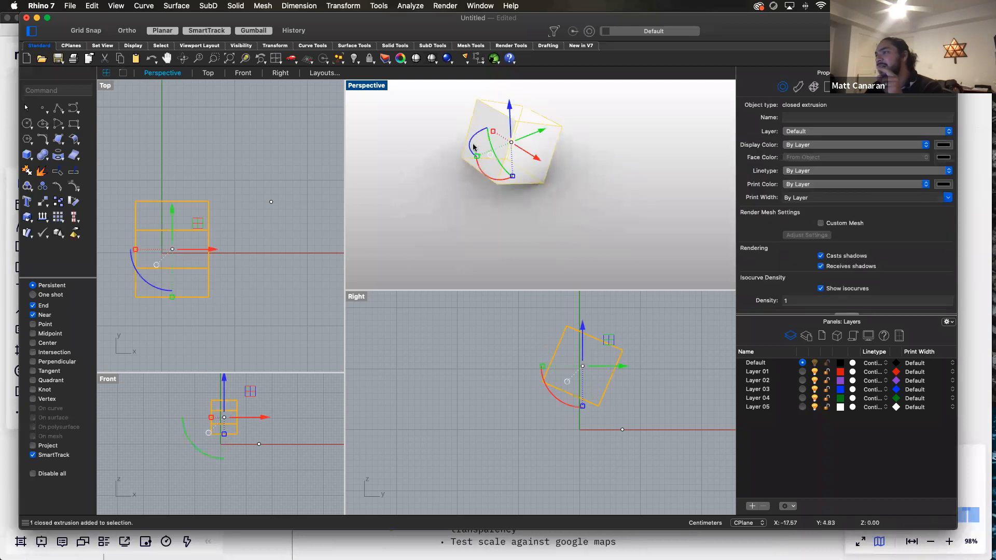
Rotate the box freely about its Z axis with the Gumball, leaving it turned about 14 degrees clockwise in the Top viewport.
drag(482, 133, 597, 159)
click(593, 157)
click(520, 160)
click(511, 157)
drag(476, 144, 555, 162)
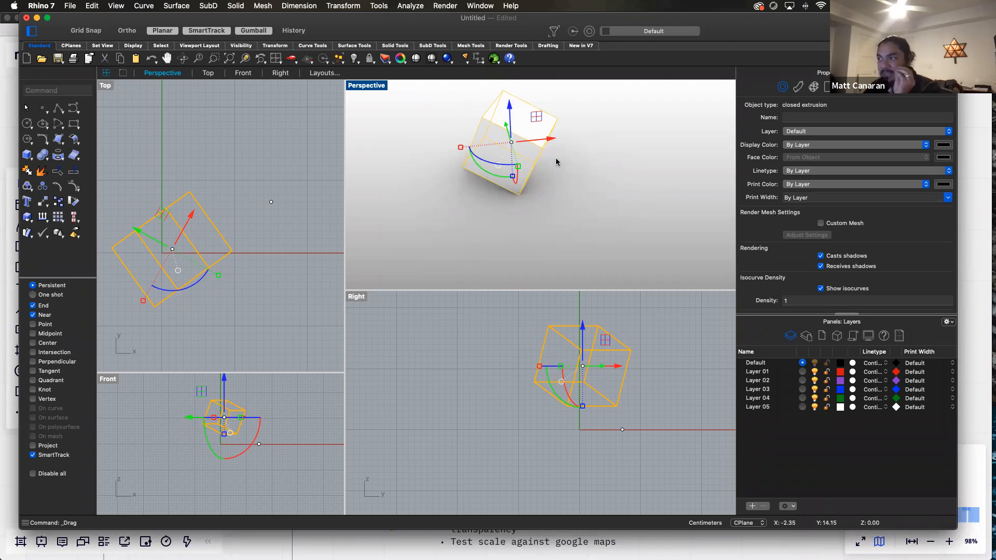
drag(480, 158, 517, 163)
click(586, 160)
click(545, 167)
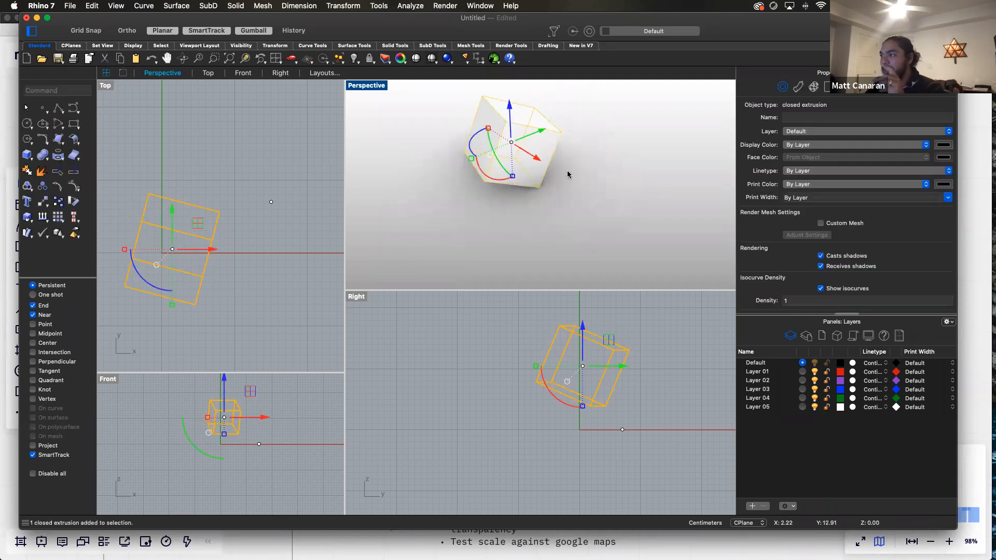
Reselect the rotated box and scale it along Z to about half its height with the Gumball's scale handle.
click(602, 183)
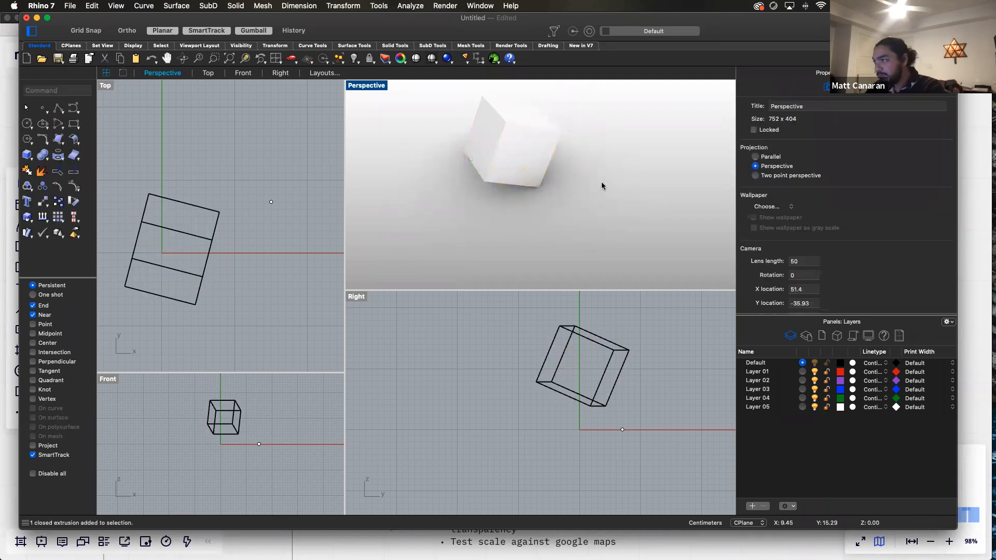
click(537, 167)
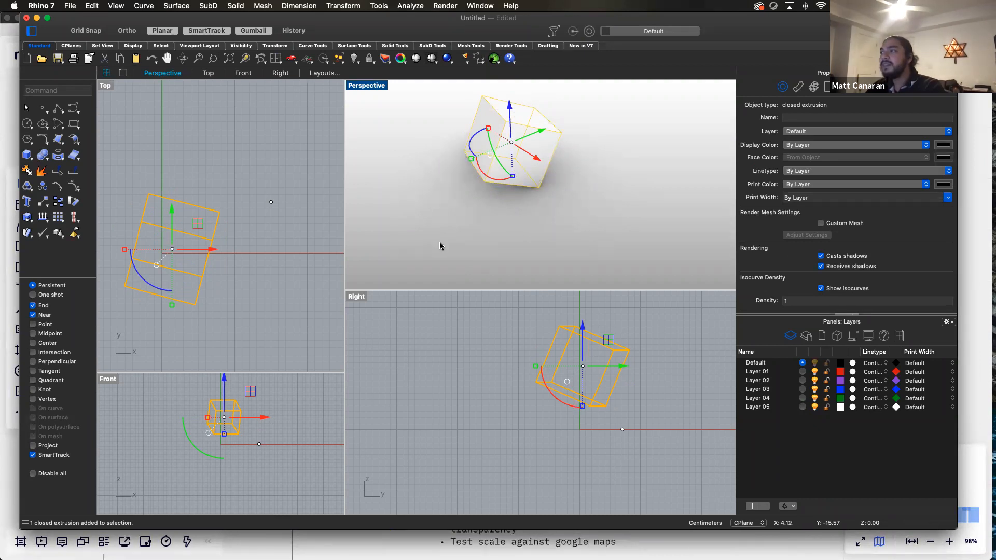
drag(512, 176, 515, 160)
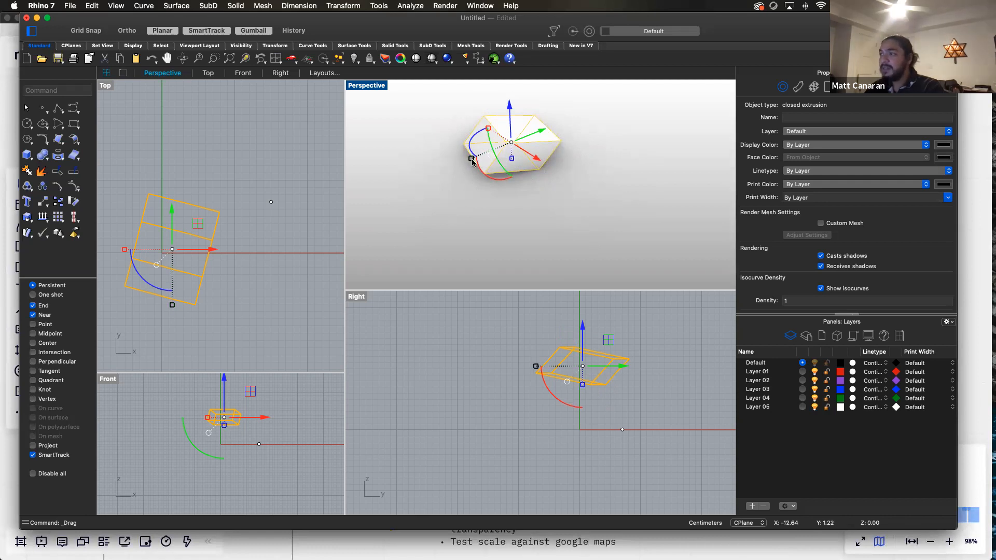
Scale the box along Y to about 2.3 times its length with the Gumball's scale handle, and reselect it.
drag(472, 159, 596, 207)
click(596, 206)
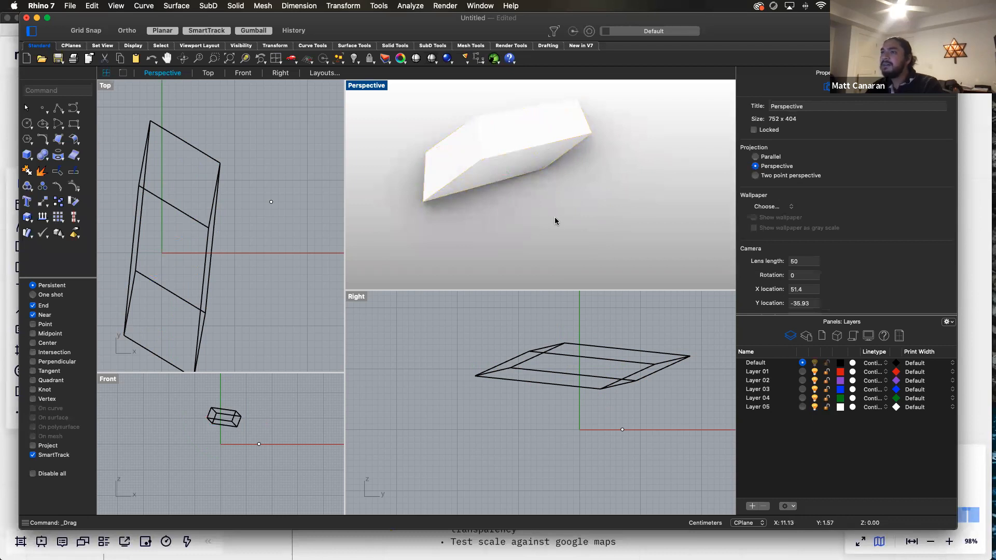
right_drag(549, 222, 432, 181)
right_drag(565, 151, 566, 210)
right_drag(685, 196, 560, 129)
click(564, 134)
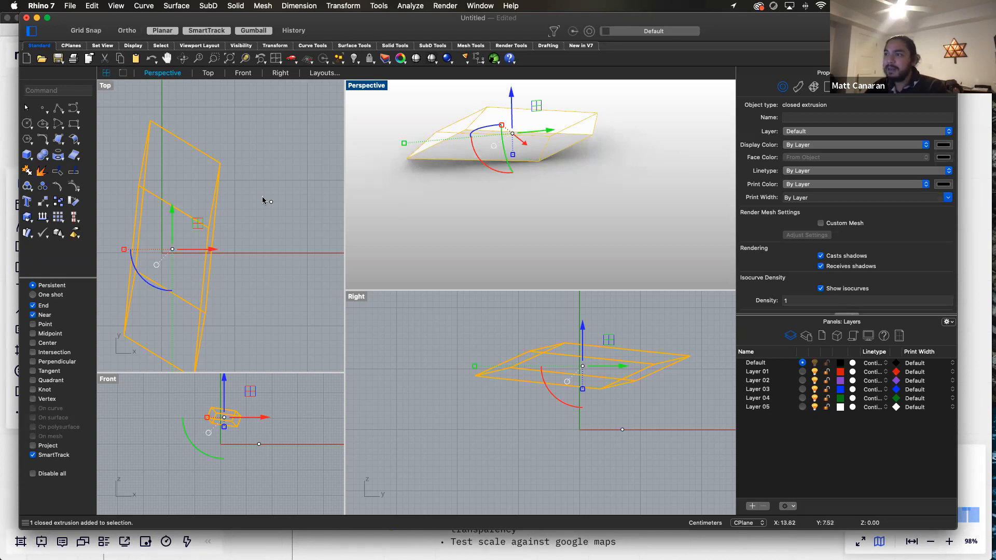
Turn on Grid Snap and Ortho, and leave the Box command without drawing anything.
click(81, 31)
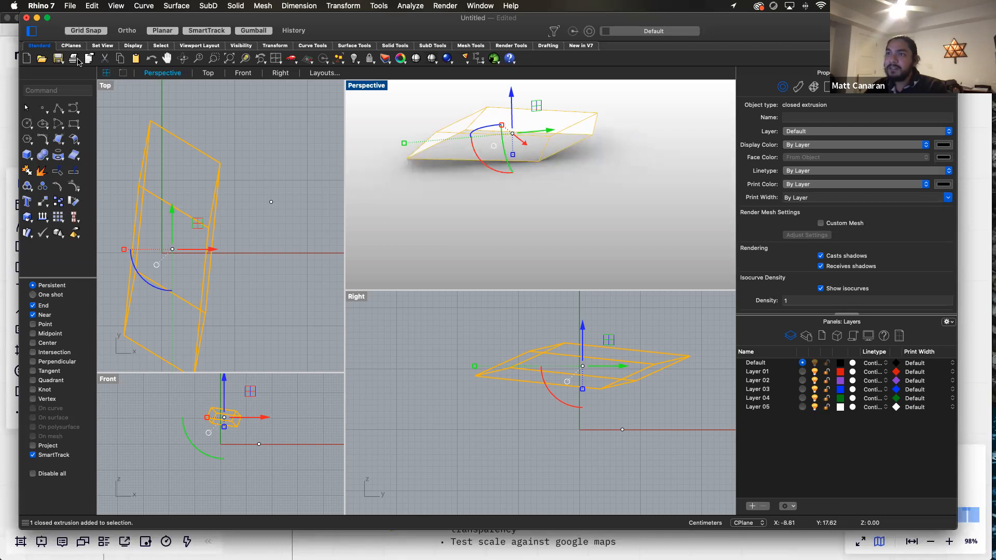
click(27, 155)
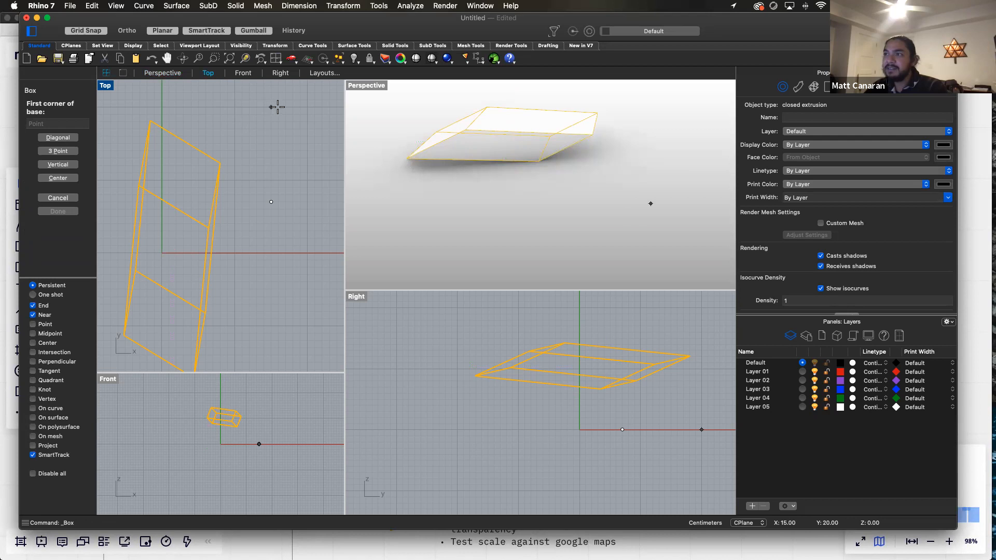
click(142, 32)
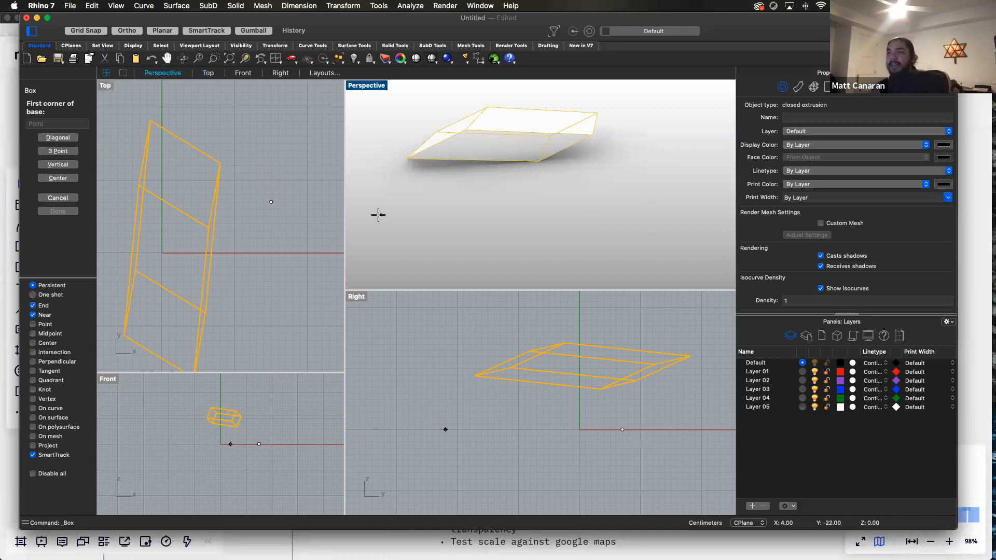
key(Escape)
key(Escape)
Delete the stretched box and the remaining point, and widen the Top viewport.
click(517, 147)
key(Delete)
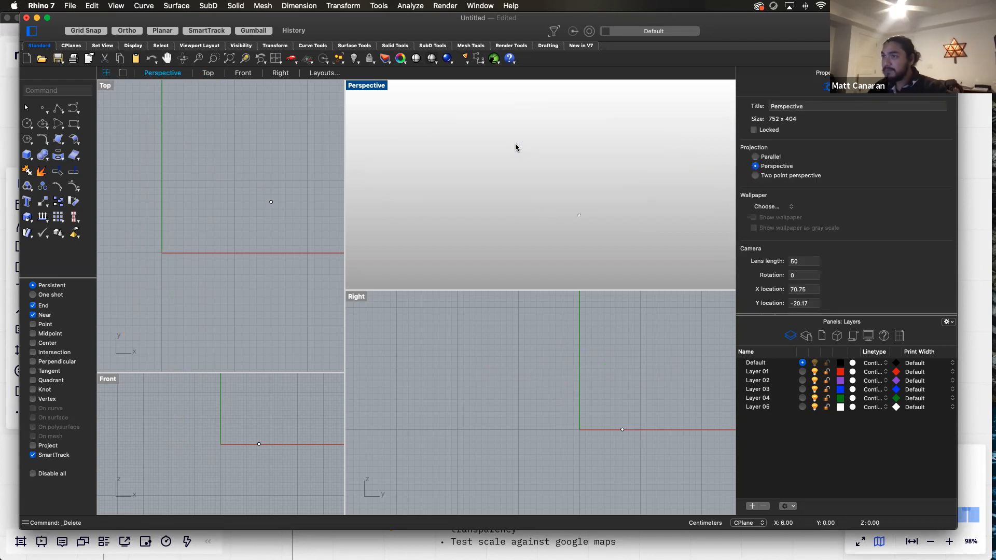
drag(199, 156, 309, 275)
key(Delete)
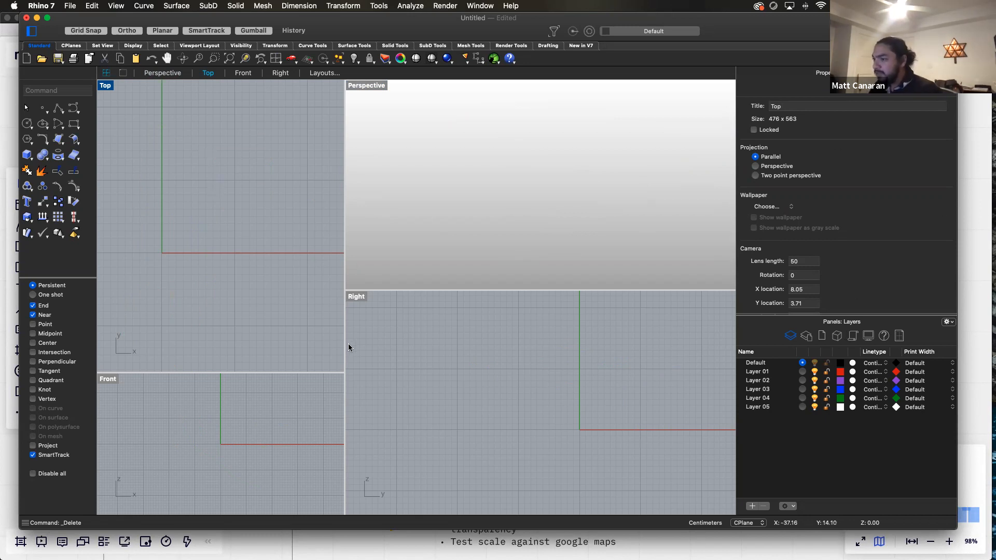
drag(346, 343, 482, 338)
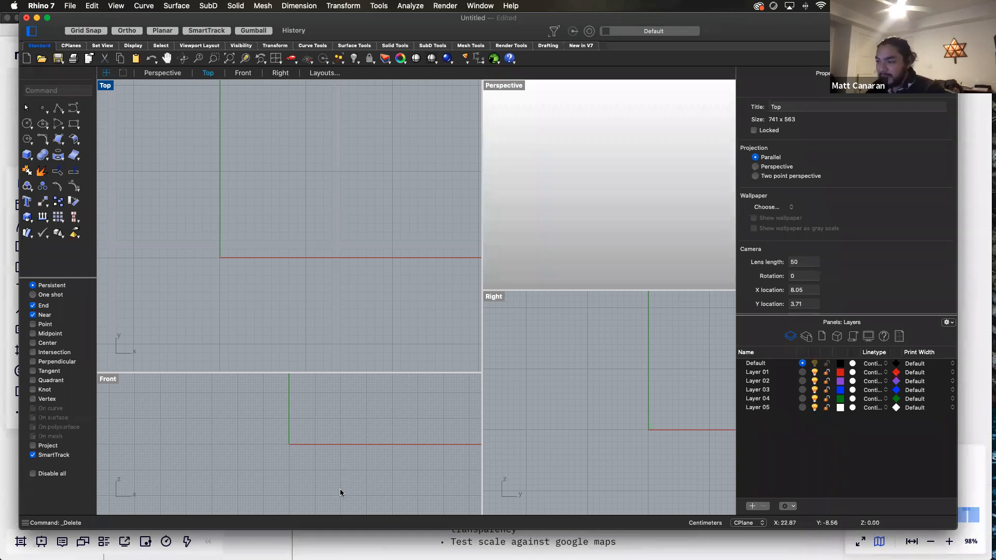
Switch to the Miro board and examine the isometric landscape models with the Rhino commands listed beside each one.
click(346, 535)
scroll(327, 304, down, 5)
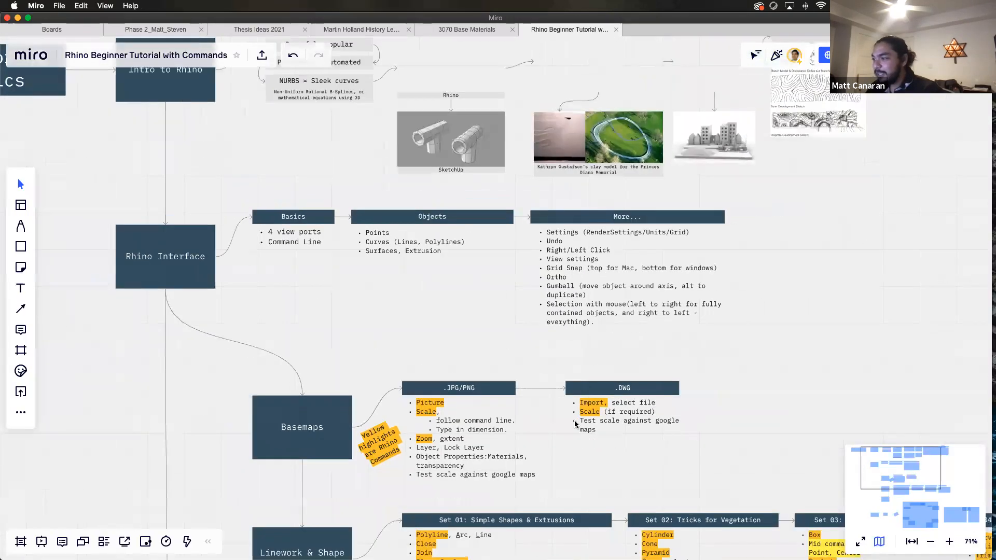
scroll(464, 192, down, 10)
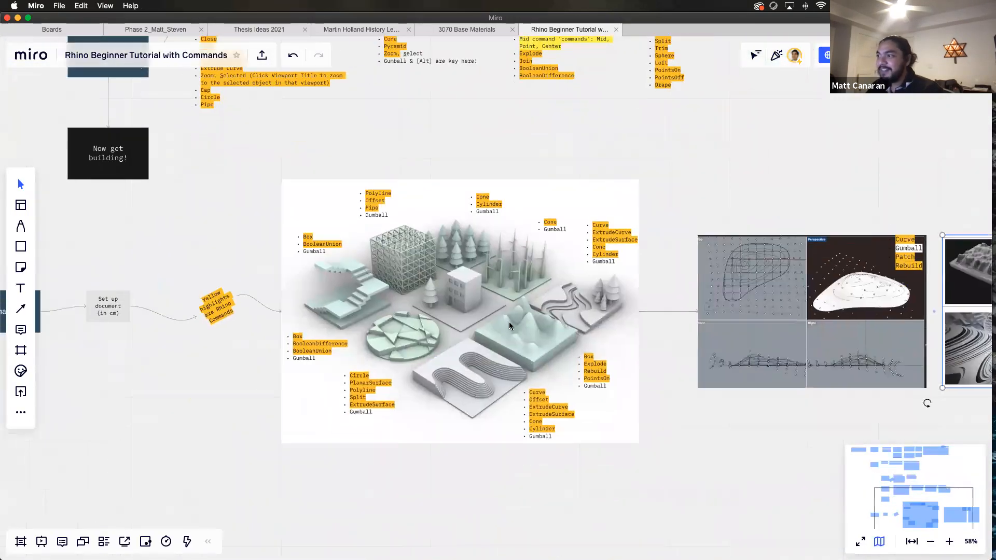
scroll(501, 230, up, 5)
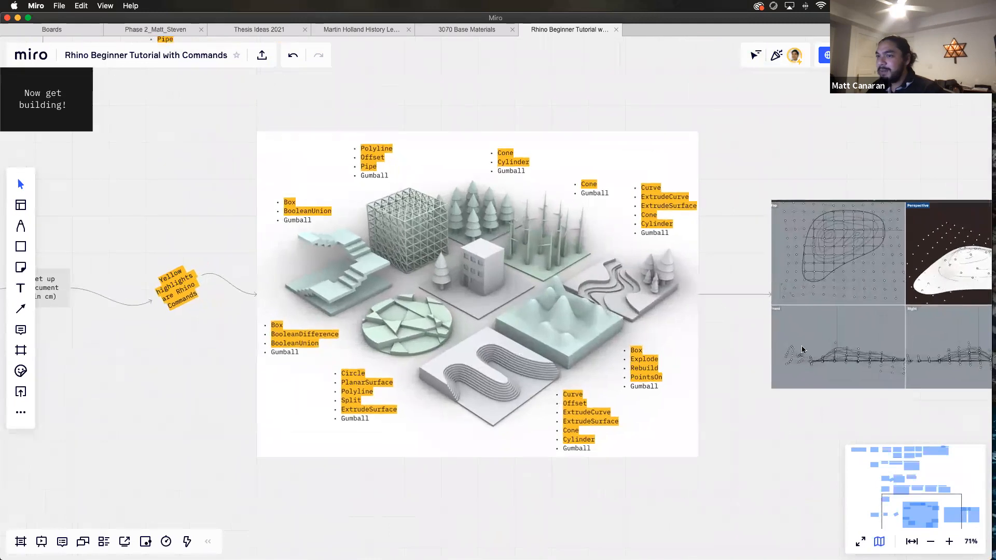
scroll(797, 370, down, 2)
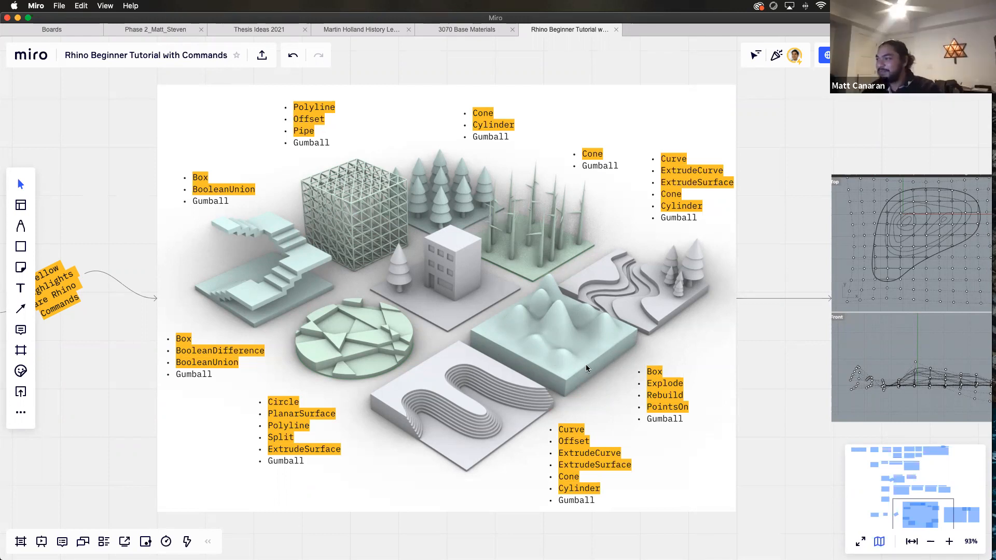
scroll(586, 368, up, 5)
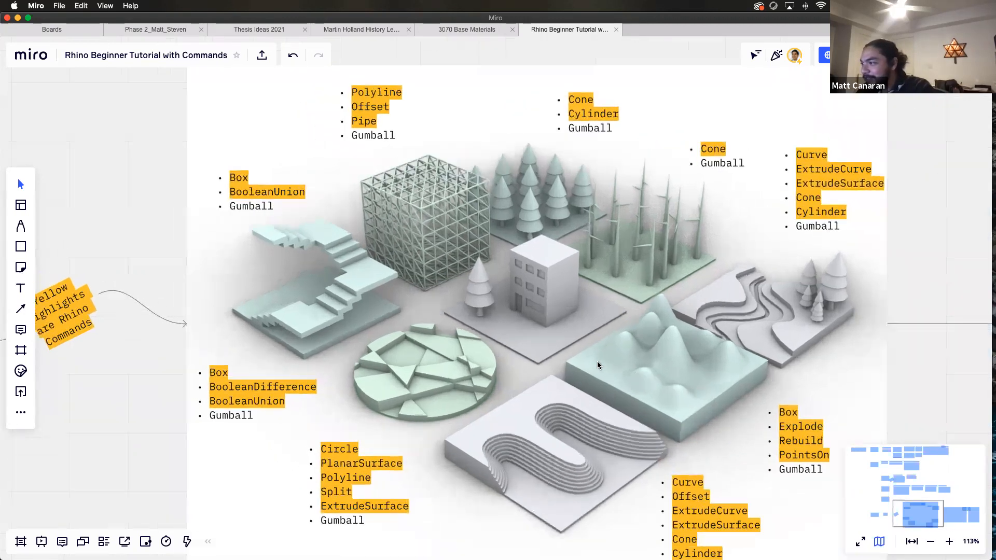
scroll(563, 322, down, 10)
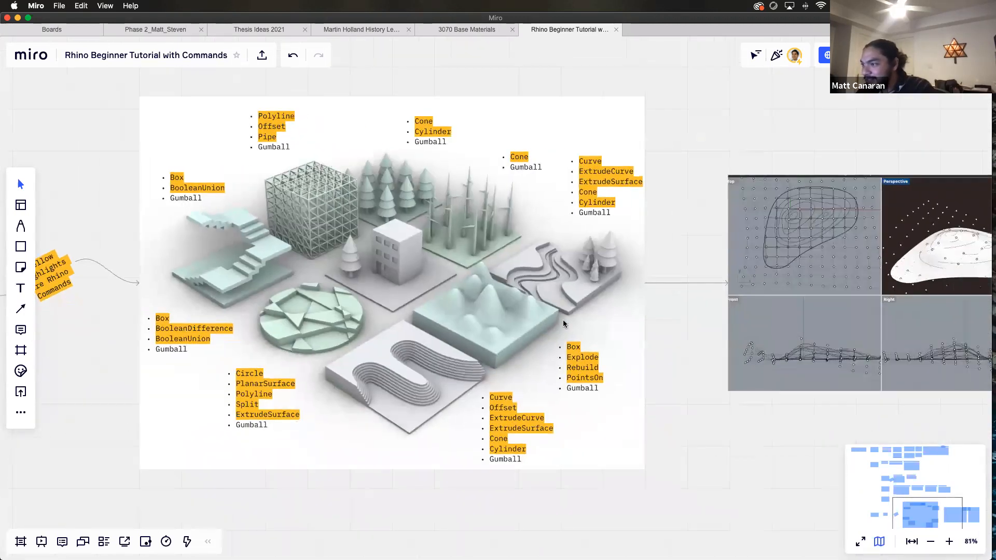
scroll(260, 140, down, 1)
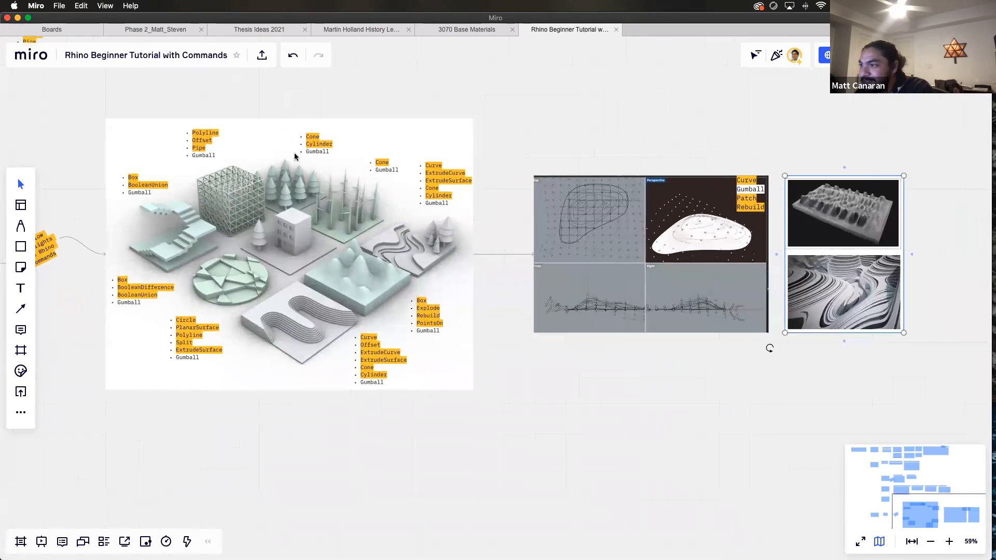
Examine the Curve, Patch and Rebuild terrain example and the two physical-model reference photos beside it.
scroll(474, 415, right, 3)
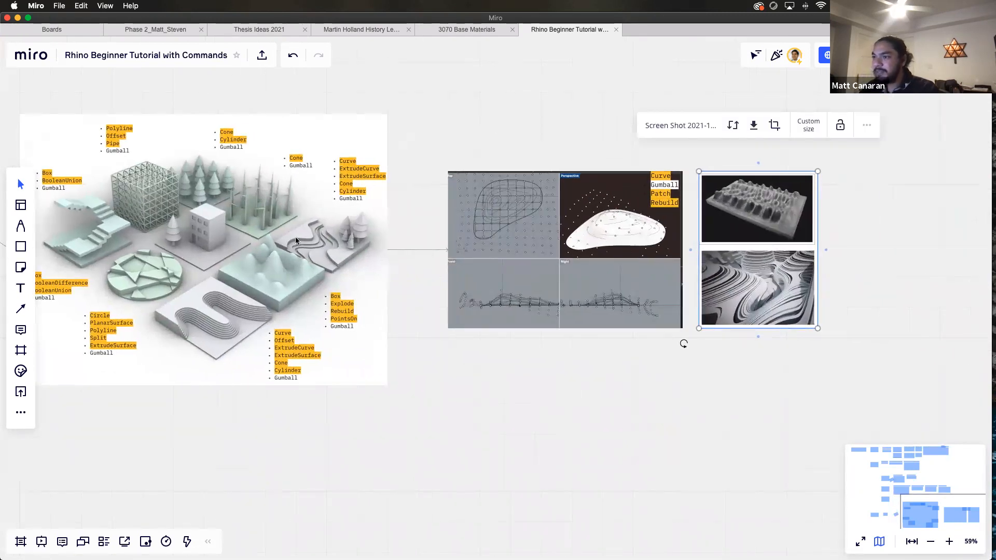
scroll(807, 195, up, 10)
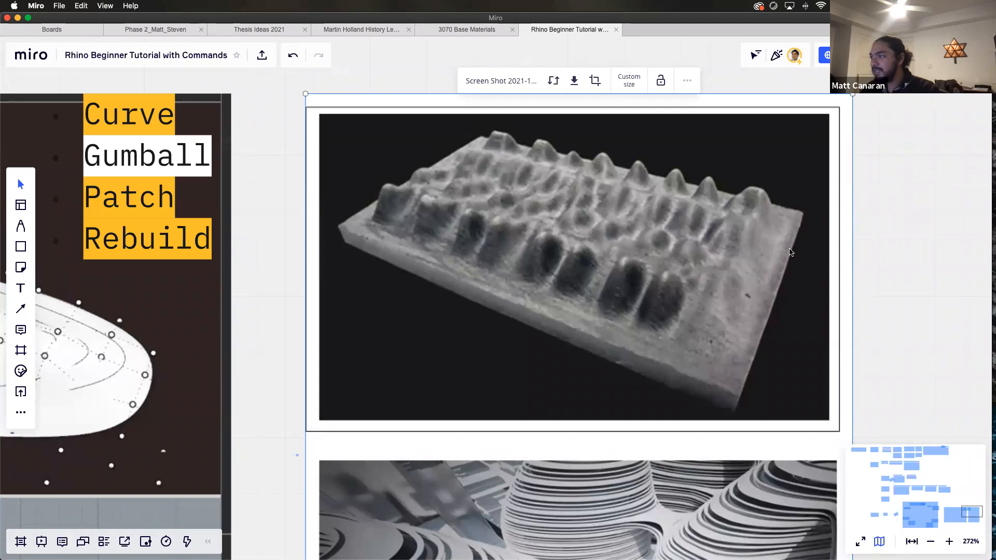
scroll(790, 253, down, 4)
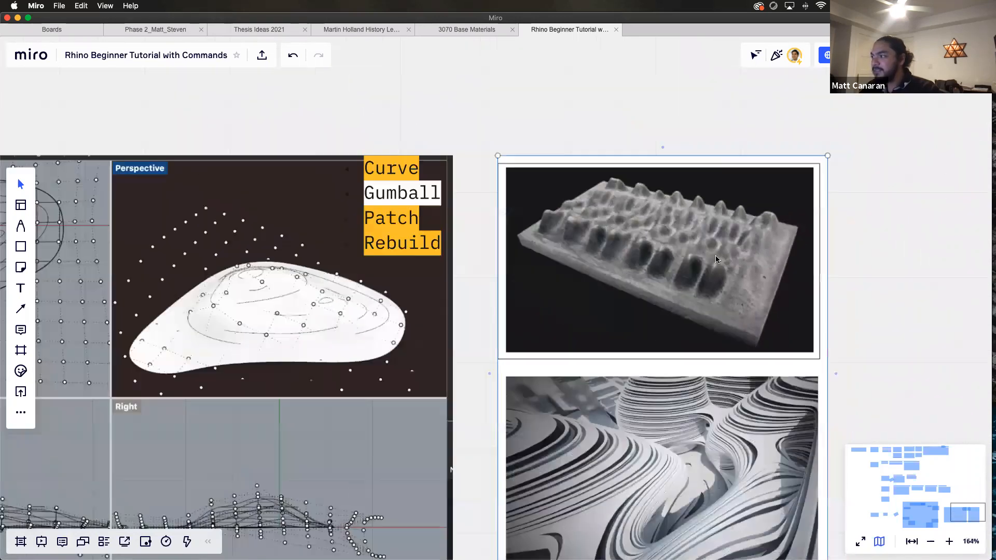
scroll(716, 260, down, 5)
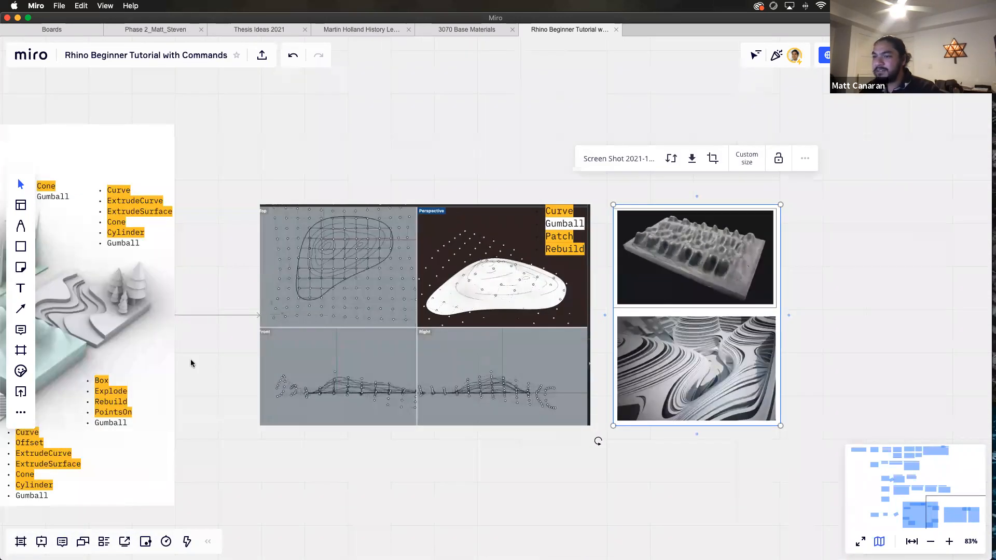
scroll(191, 364, left, 8)
scroll(191, 363, down, 3)
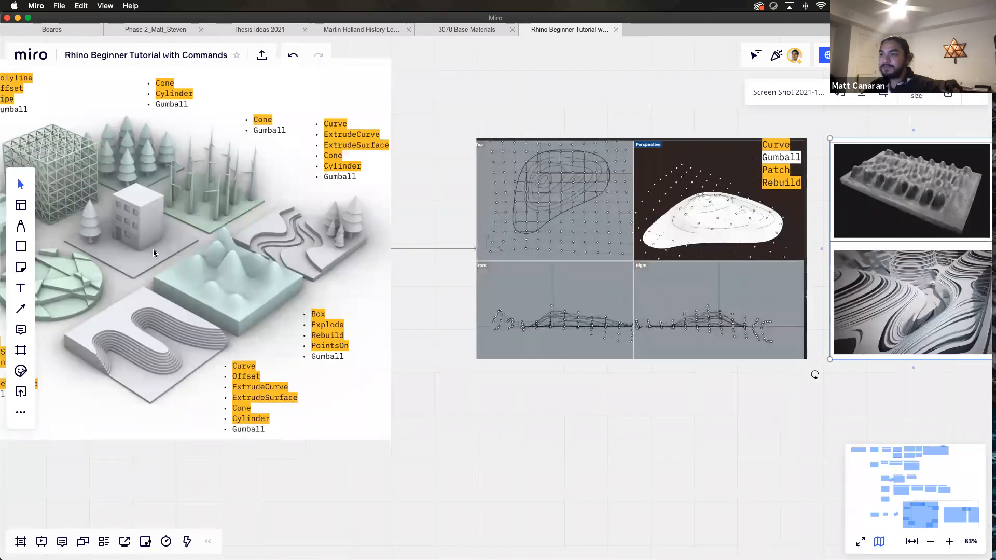
Switch back to Rhino 7 and draw a box with a 10 by 10 cm base cornered at the origin and a height of 1 cm.
key(super+Tab)
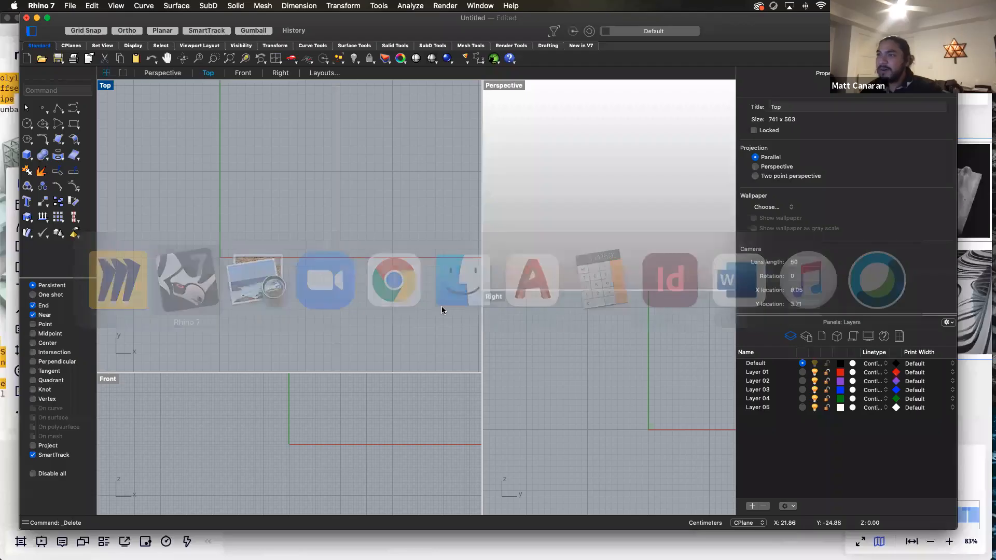
click(27, 155)
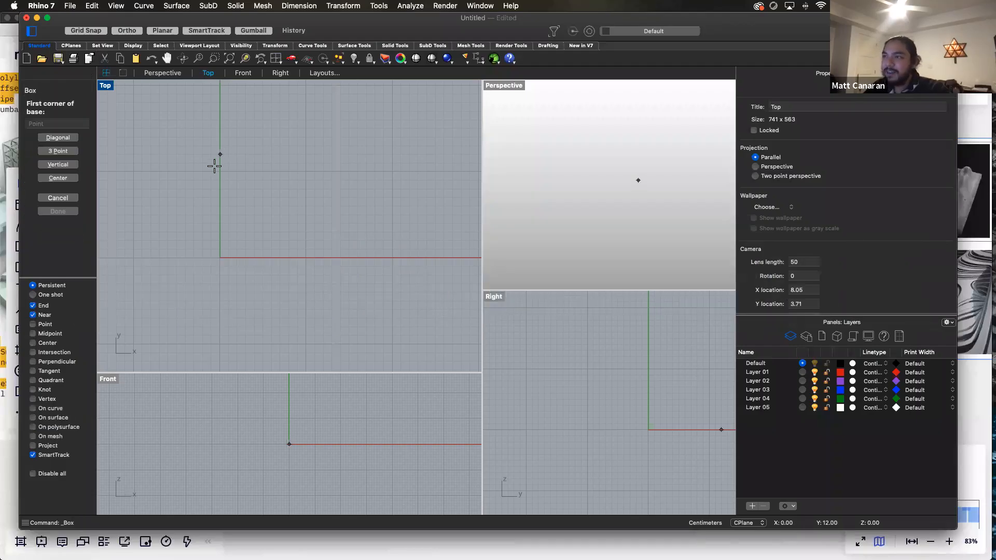
key(Escape)
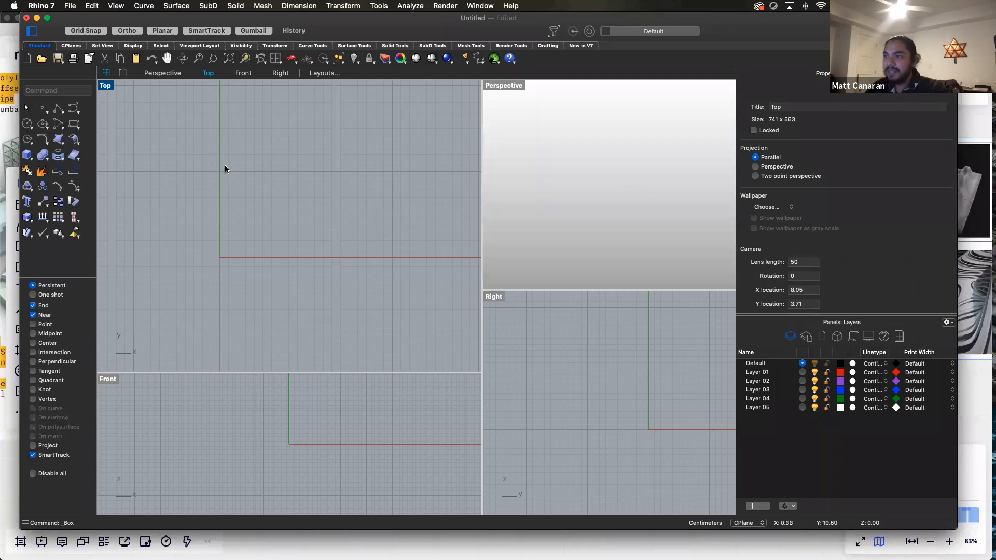
text(box)
key(Return)
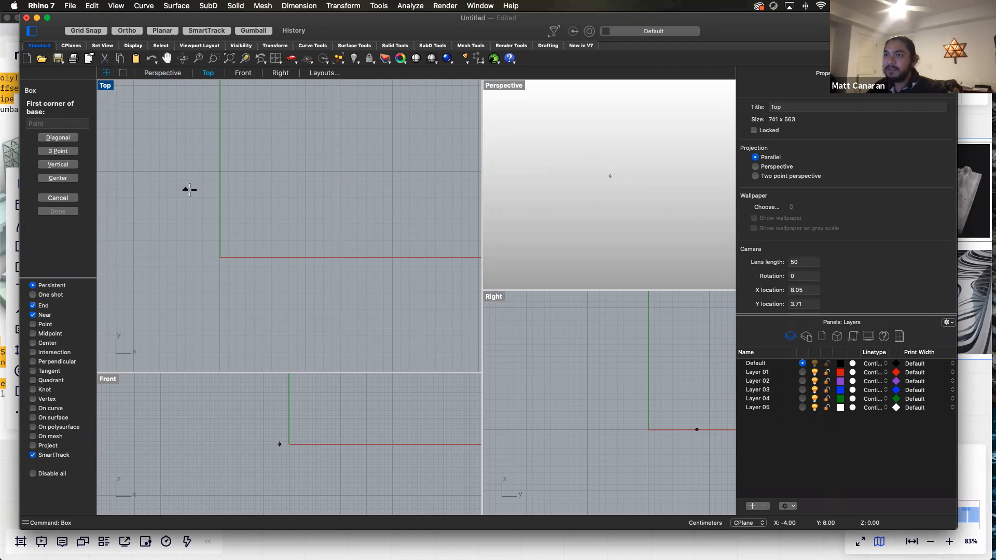
click(220, 172)
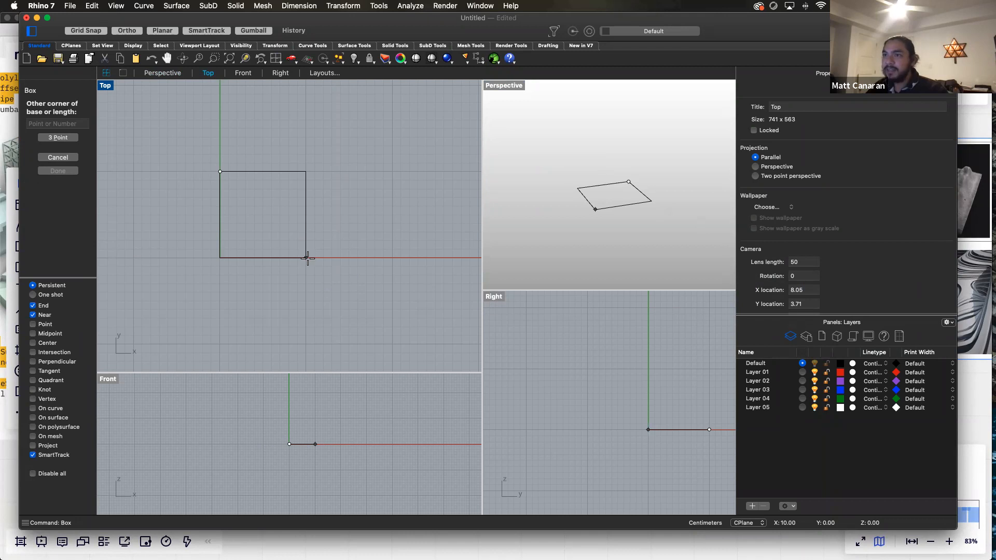
click(306, 258)
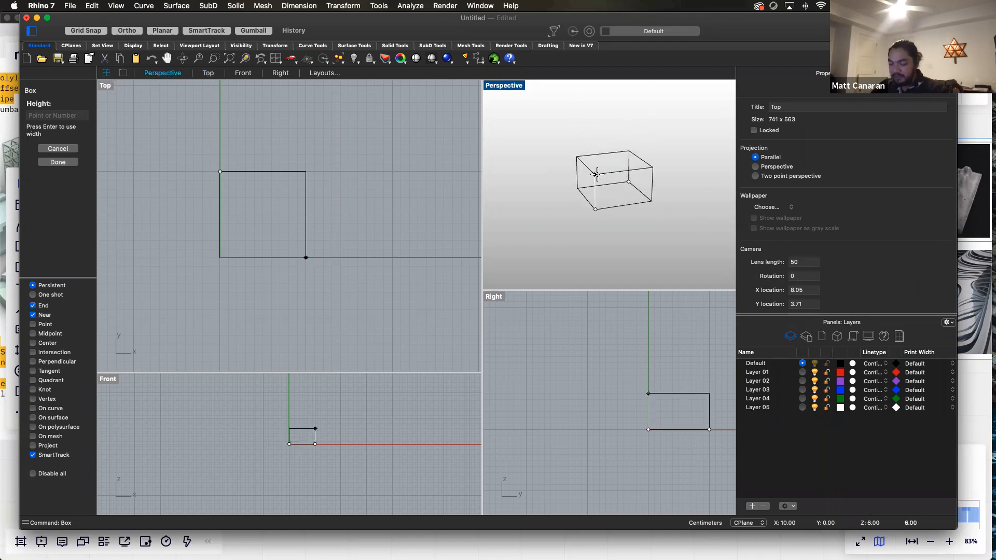
text(1)
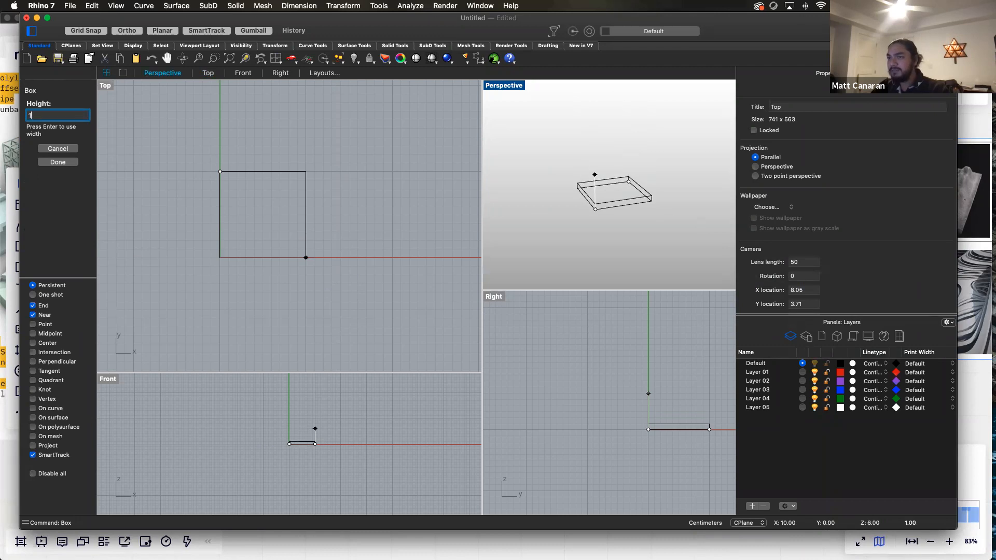
key(Return)
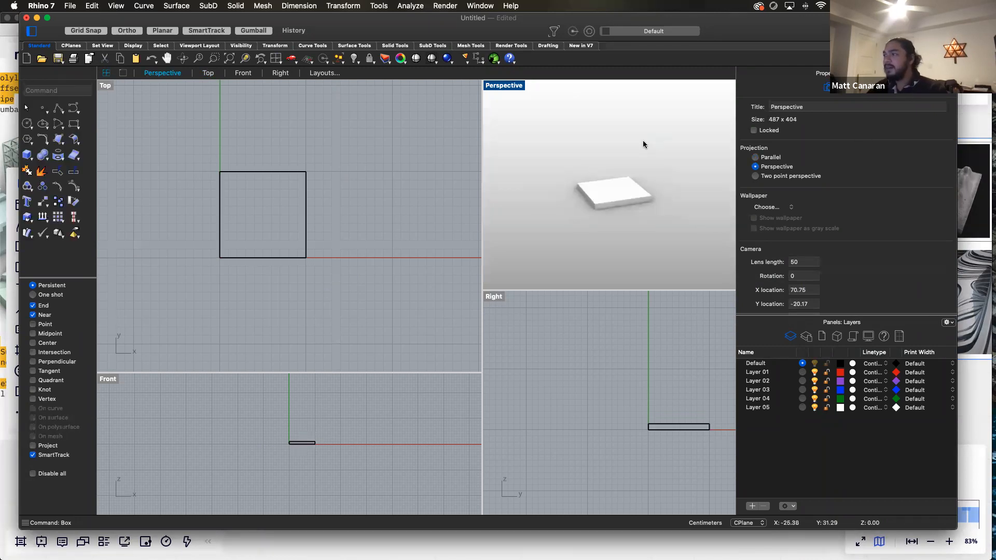
Widen the Perspective viewport and explode the flat box into its separate surfaces.
scroll(621, 192, up, 5)
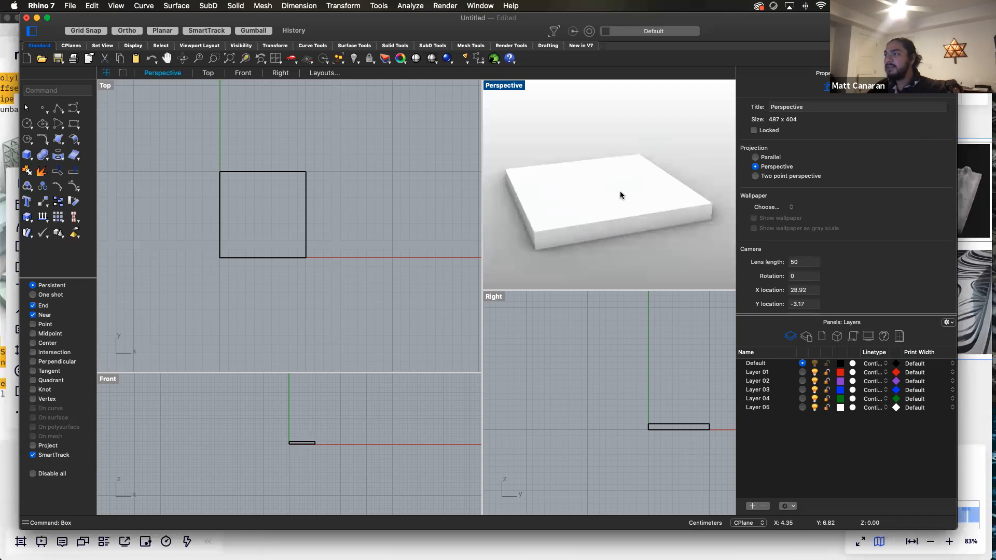
click(620, 195)
click(665, 265)
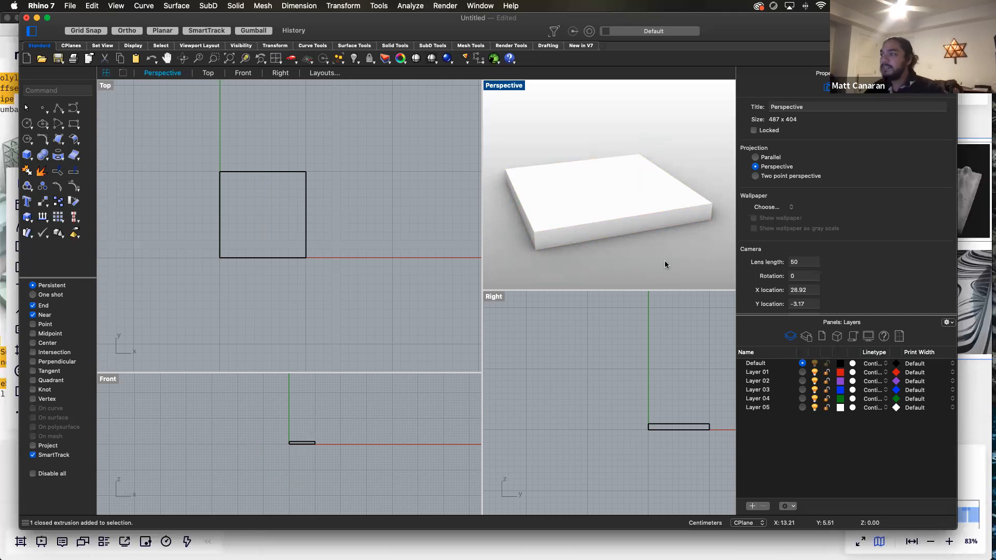
click(632, 192)
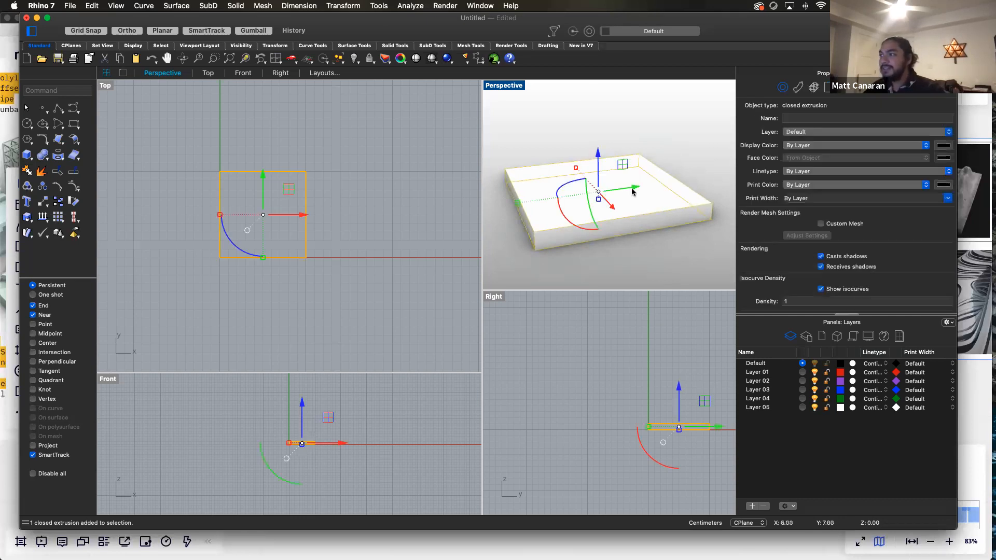
drag(481, 254, 345, 248)
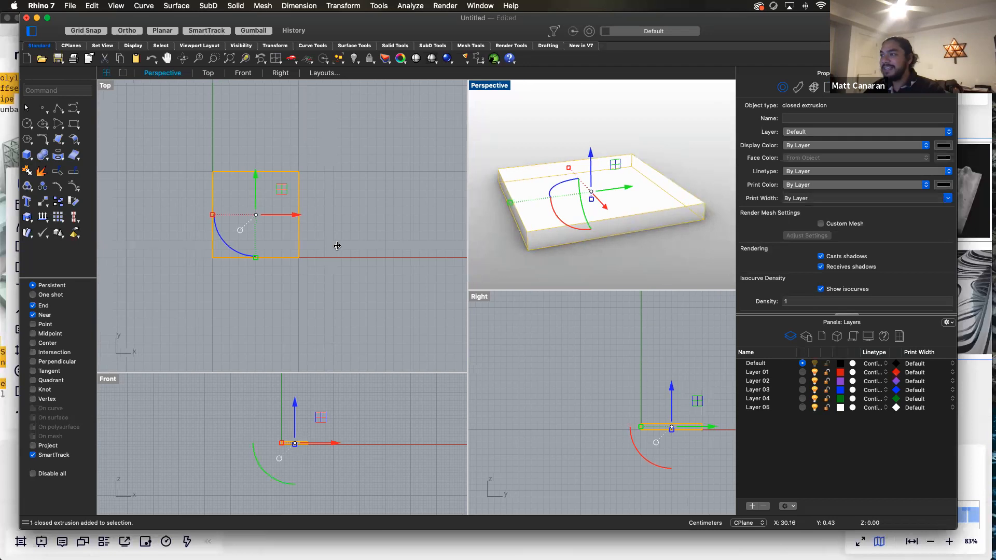
drag(255, 246, 266, 245)
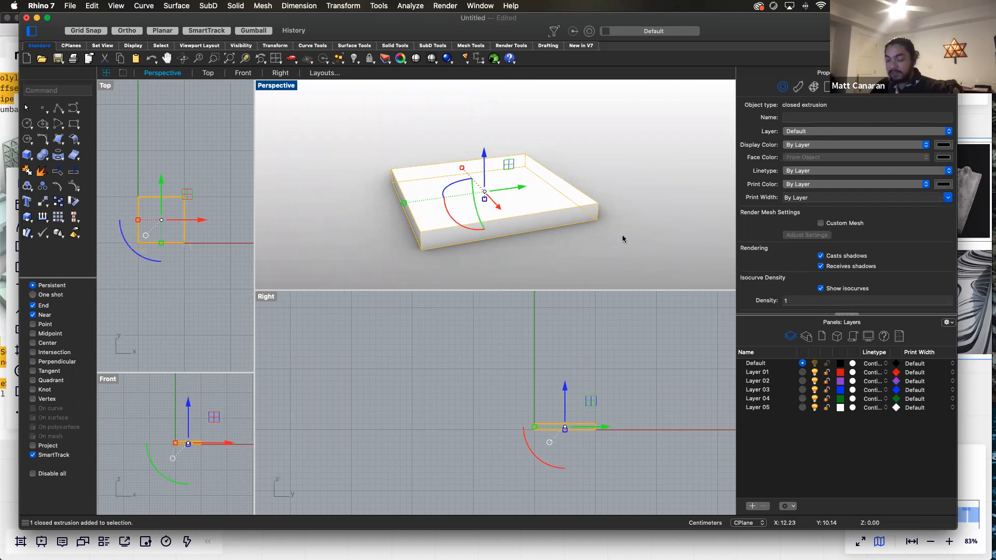
text(exp)
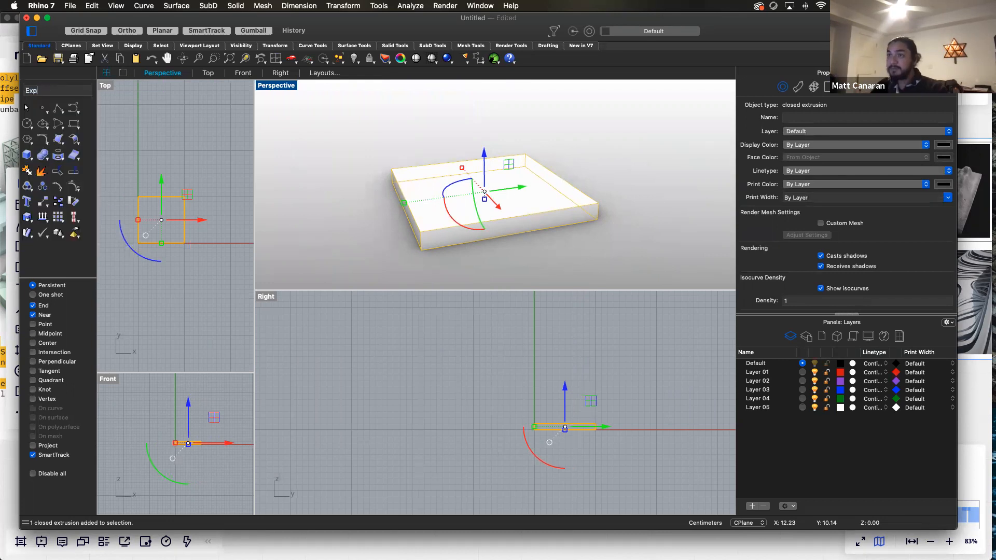
text(lode)
key(Return)
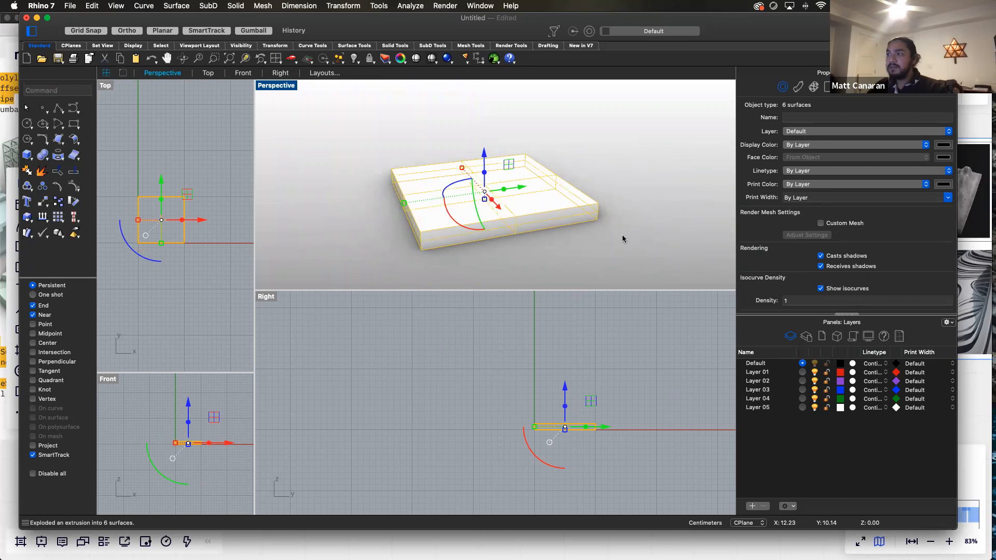
Try moving the exploded box's long front side surface away from the slab and undo the move.
click(501, 202)
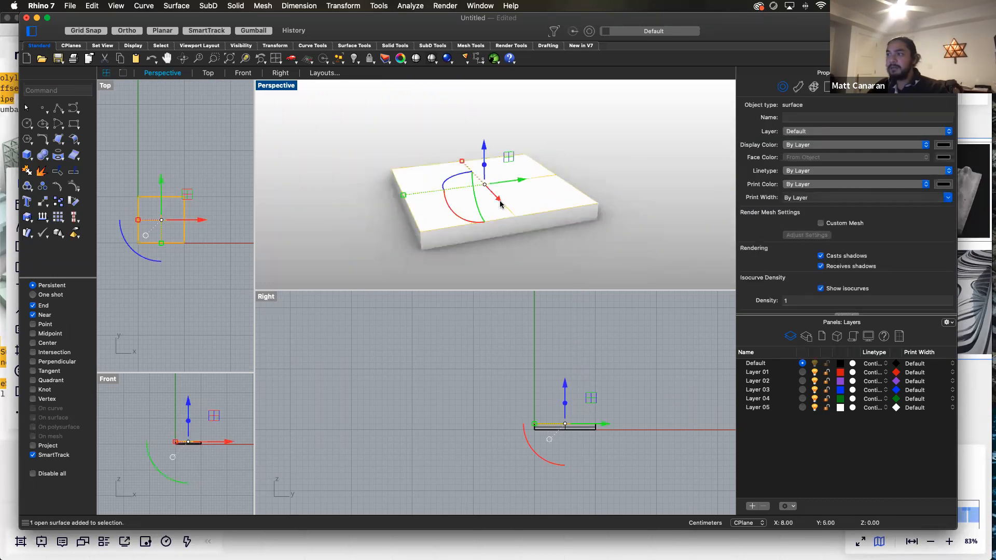
click(504, 230)
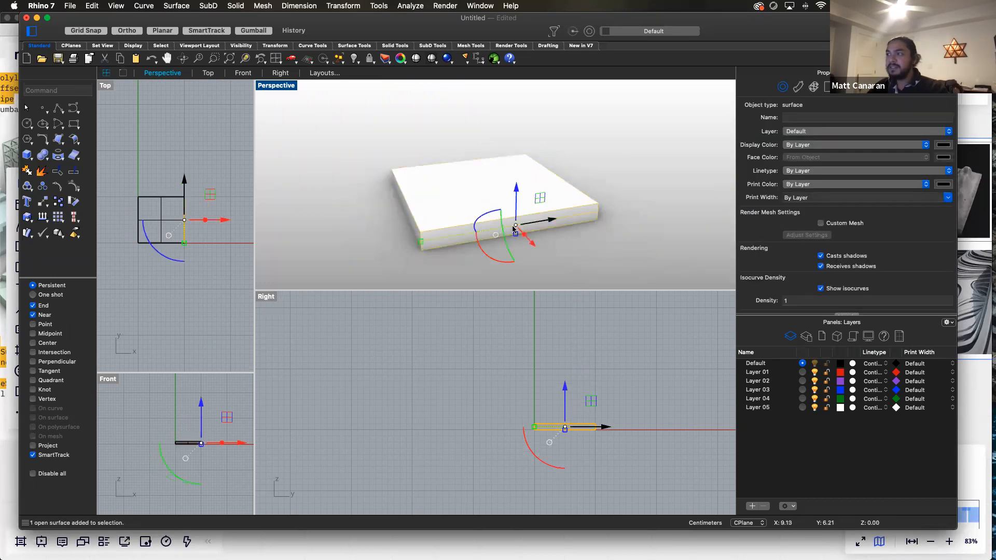
drag(528, 242, 559, 282)
click(702, 219)
key(super+z)
click(701, 218)
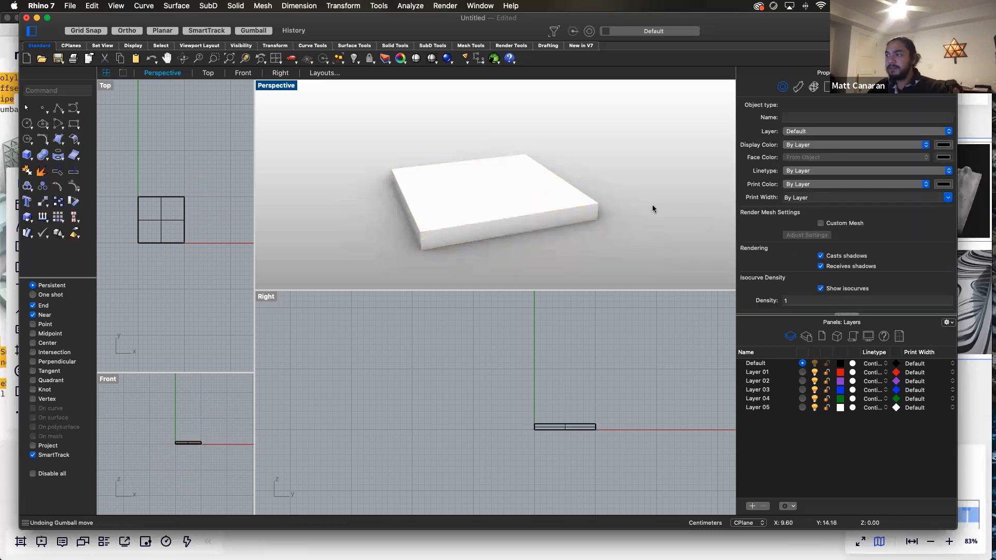
Rebuild the slab's top surface with point counts of U 5 and V 4 at degree 3 in both directions.
click(462, 175)
click(602, 168)
click(582, 211)
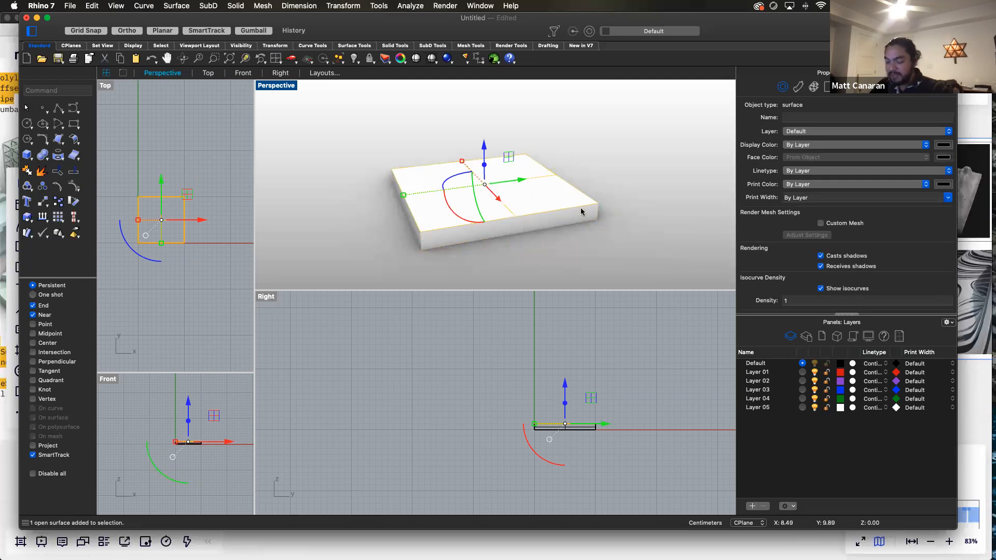
text(Rebuild)
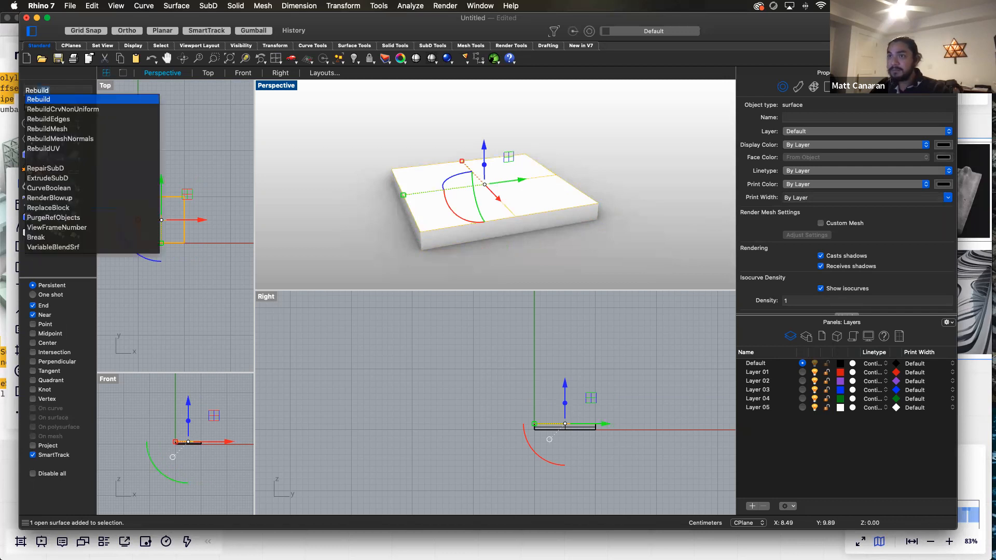
key(Return)
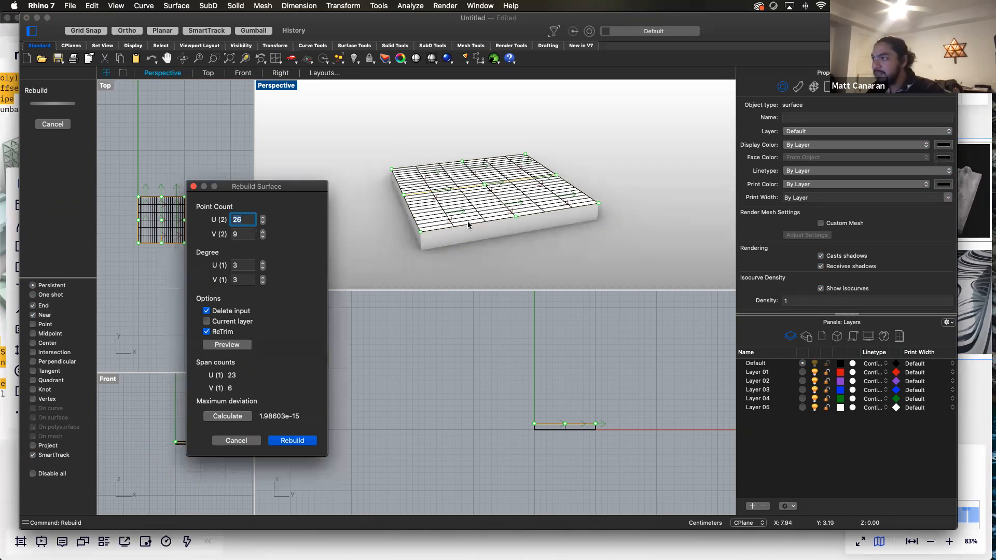
scroll(527, 194, up, 1)
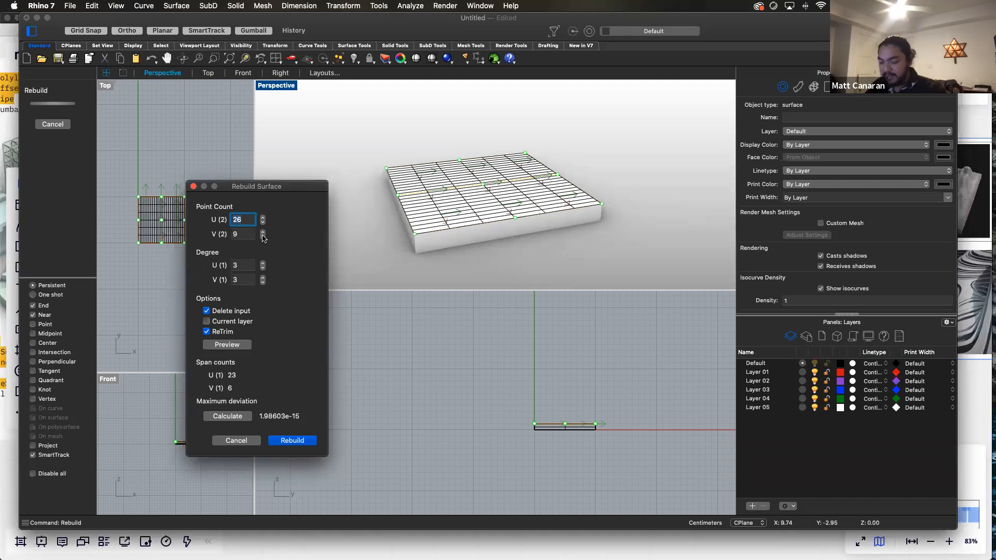
key(Tab)
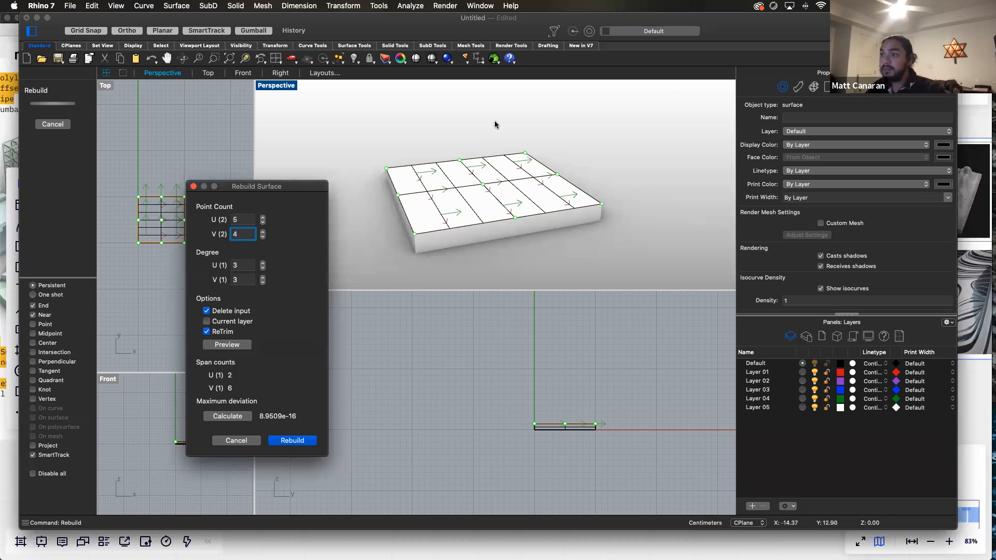
click(294, 440)
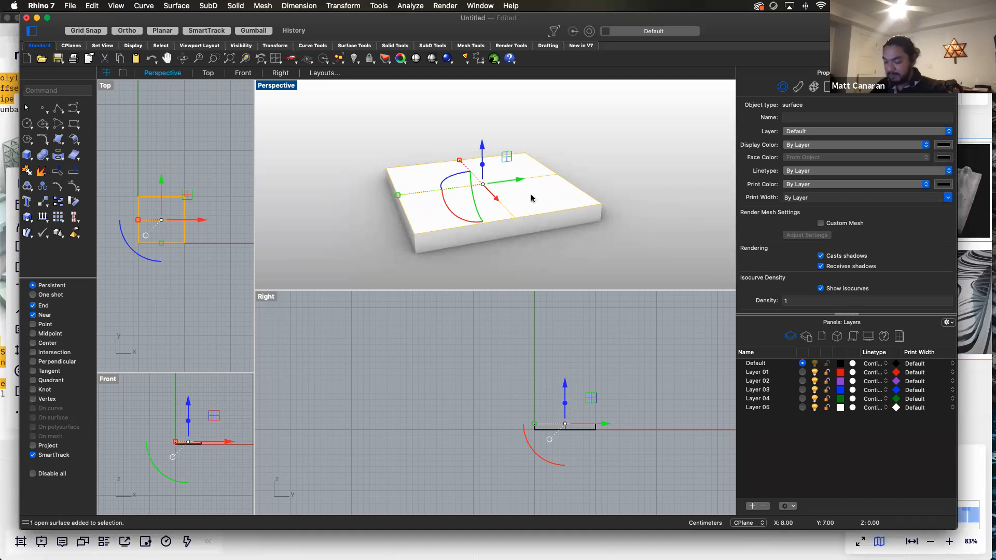
Show the rebuilt top surface's control points with PointsOn.
text(Points)
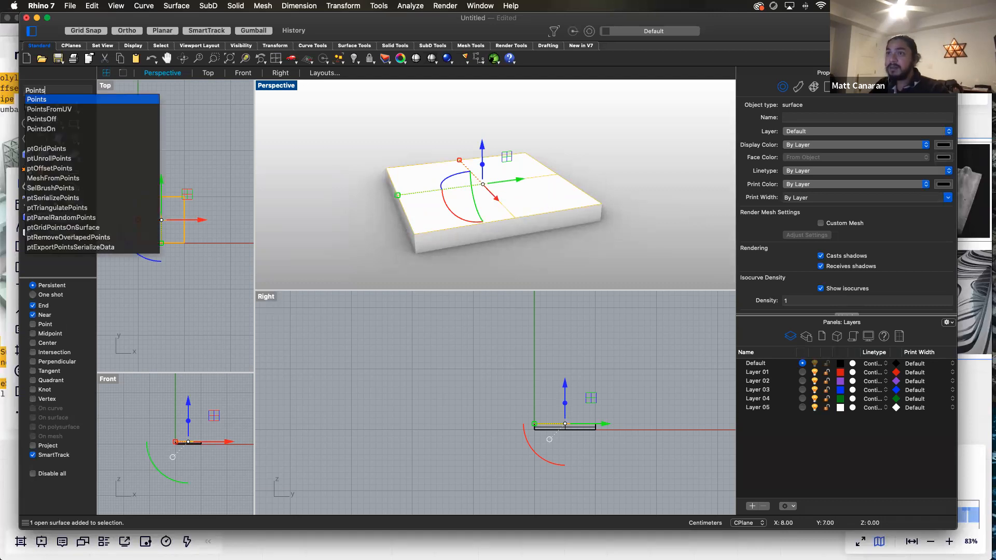
key(Down)
key(Down)
key(Down)
key(Return)
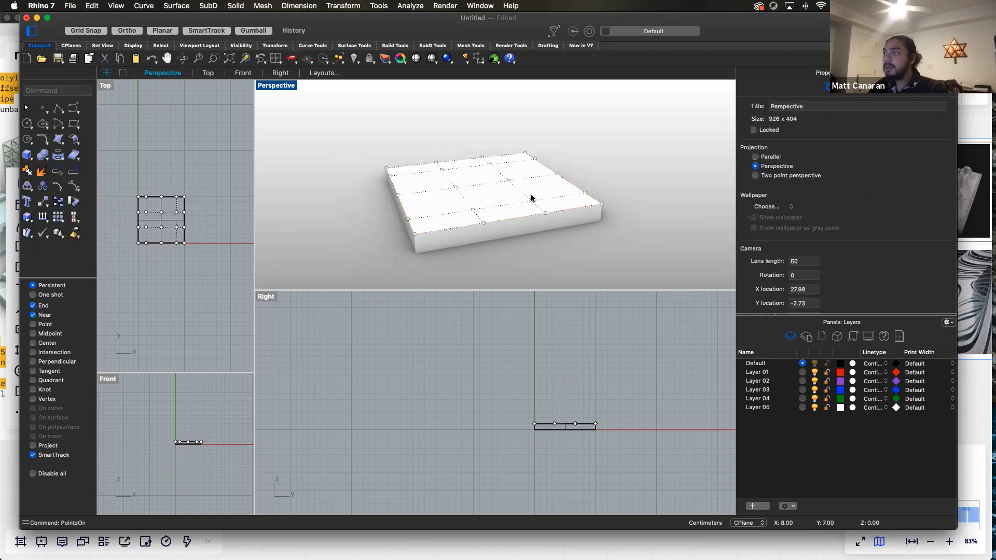
Raise one interior control point of the top surface vertically in two moves to form a smooth hill.
click(456, 188)
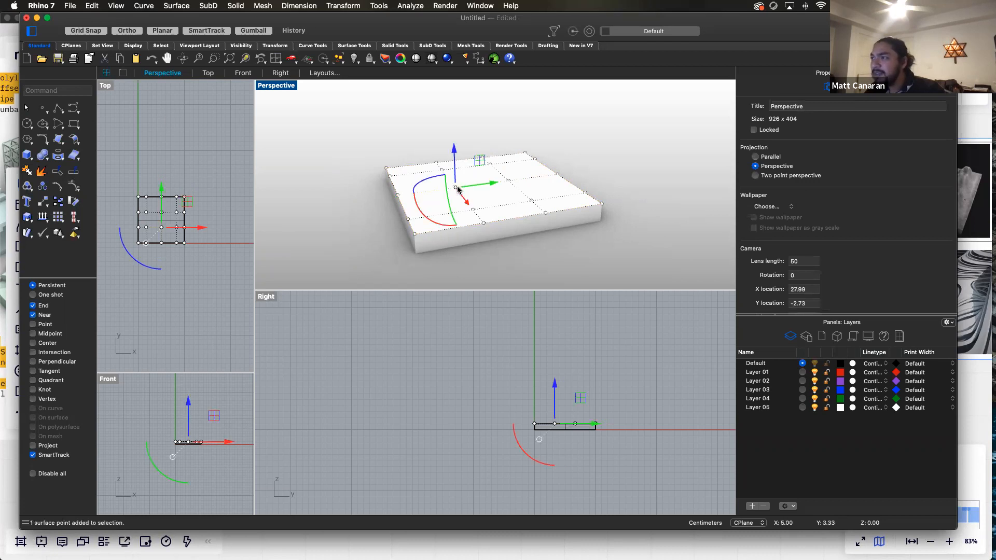
drag(455, 177, 455, 101)
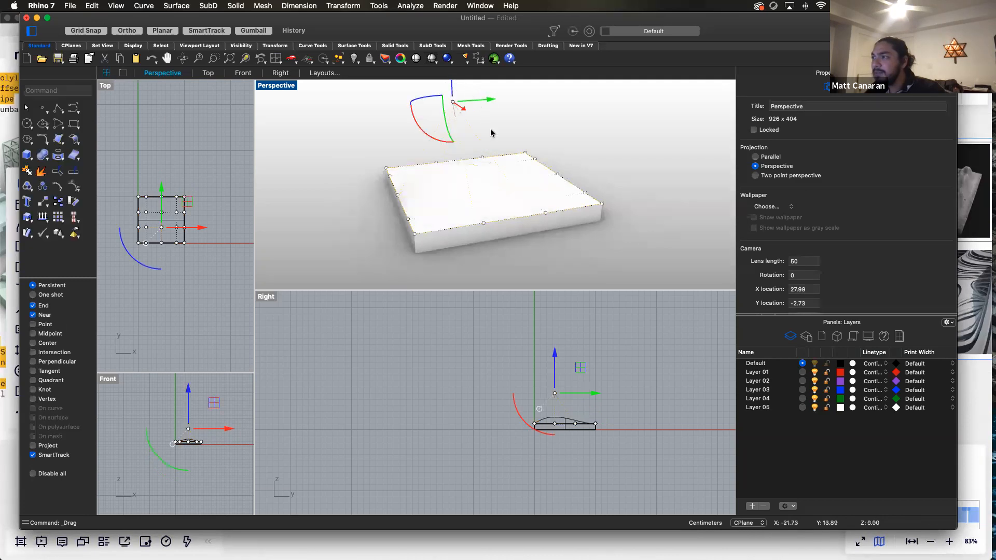
key(Escape)
right_drag(552, 263, 531, 238)
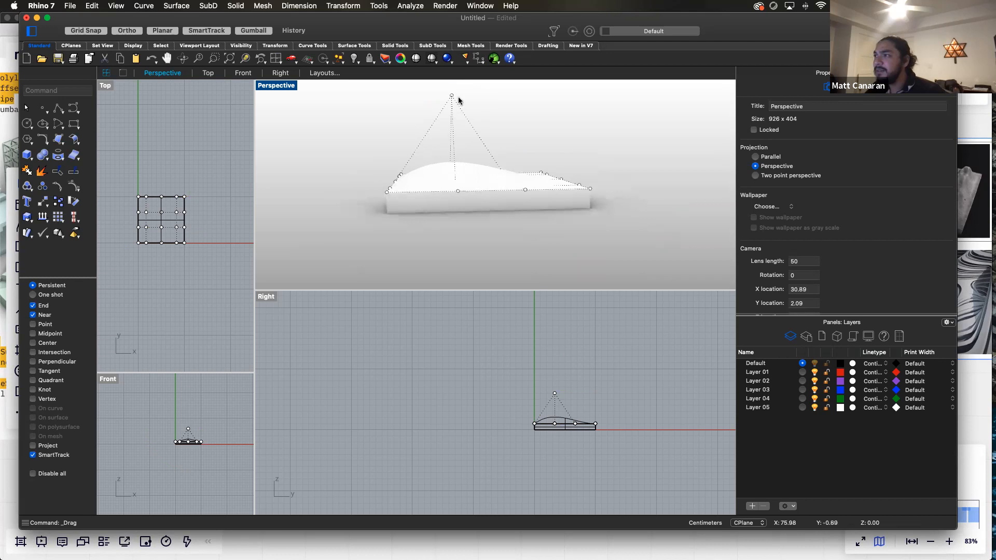
scroll(518, 160, down, 3)
click(503, 140)
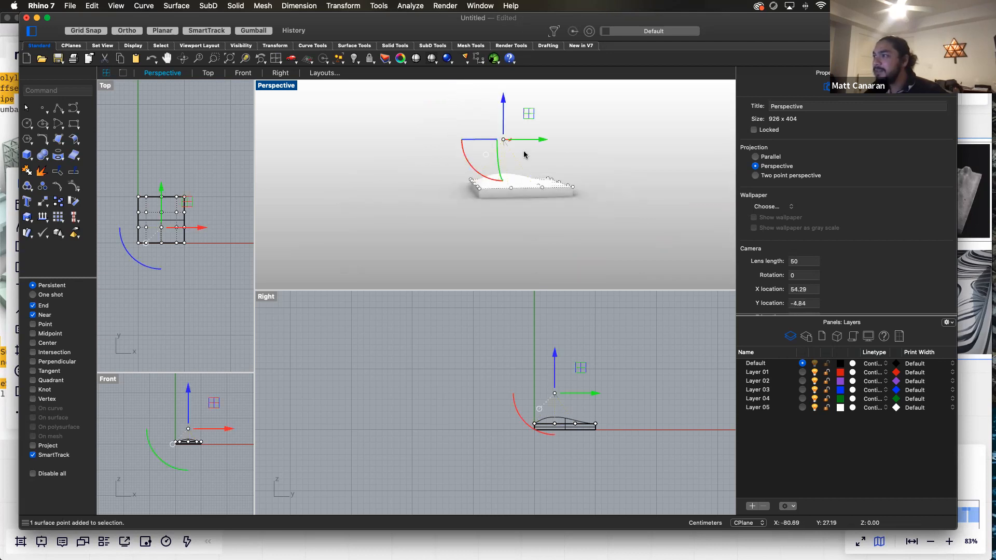
drag(503, 104, 505, 69)
click(567, 229)
right_drag(567, 229, 605, 263)
right_drag(551, 204, 560, 181)
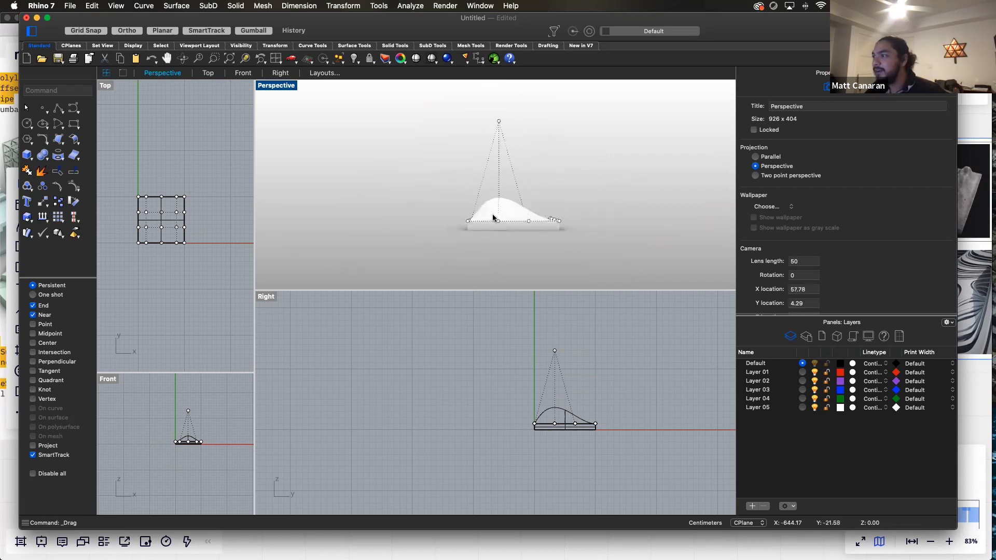
right_drag(514, 238, 551, 275)
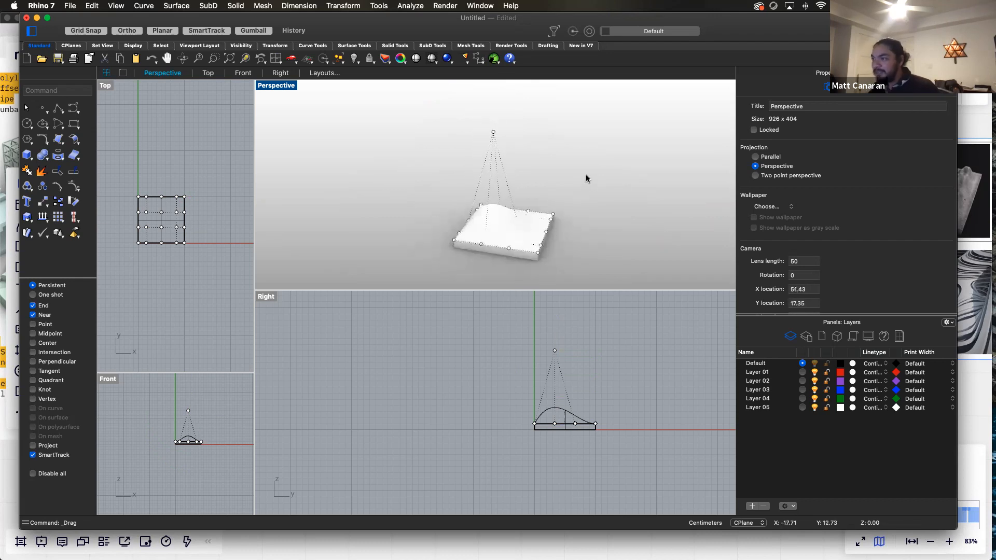
Try raising a second control point of the top surface and undo all control point moves back to the flat surface.
click(546, 232)
drag(547, 209, 543, 126)
right_drag(567, 238, 591, 258)
key(super+z)
key(super+z)
key(super+z)
click(566, 210)
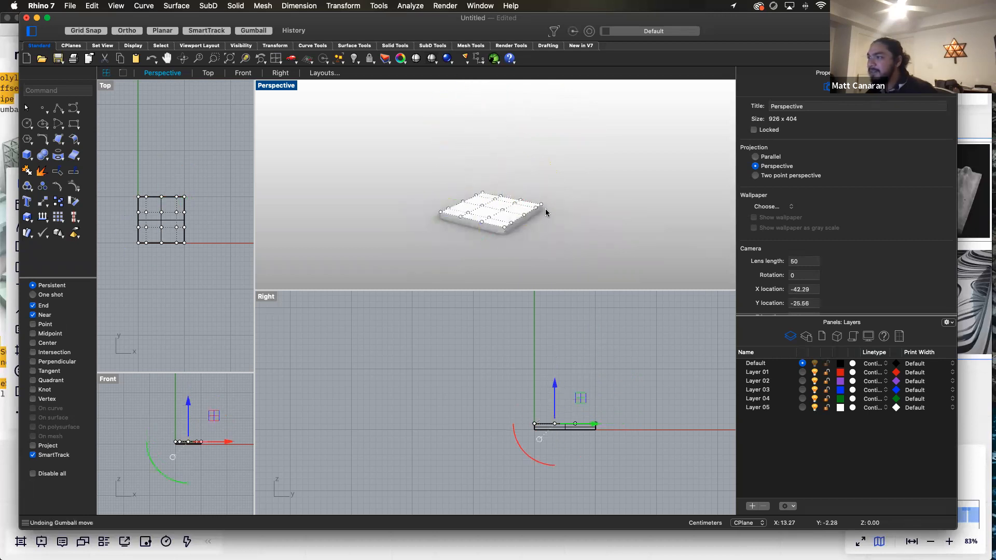
Select the flat top surface and hide its control points with PointsOff.
click(511, 223)
click(507, 218)
key(Escape)
scroll(509, 210, up, 2)
scroll(510, 210, up, 3)
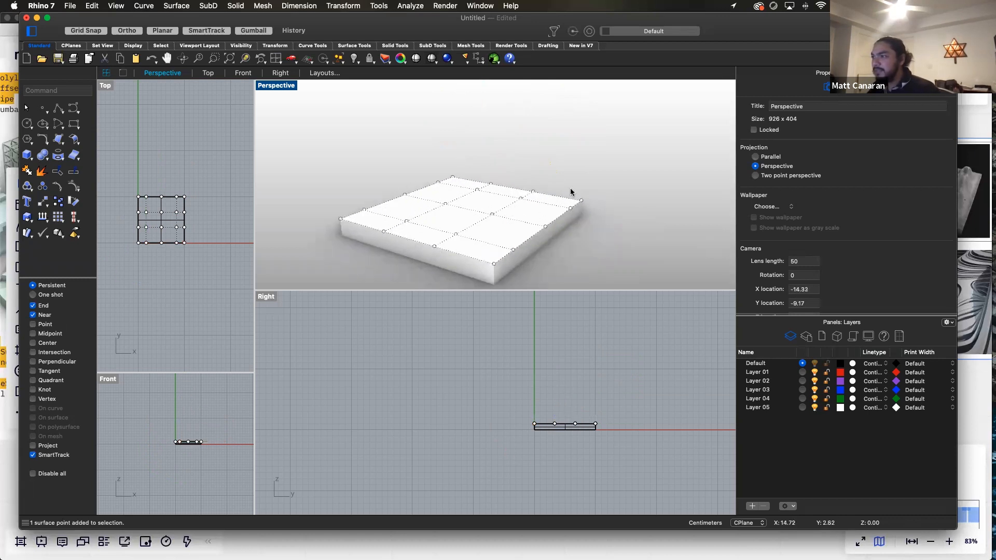
click(506, 240)
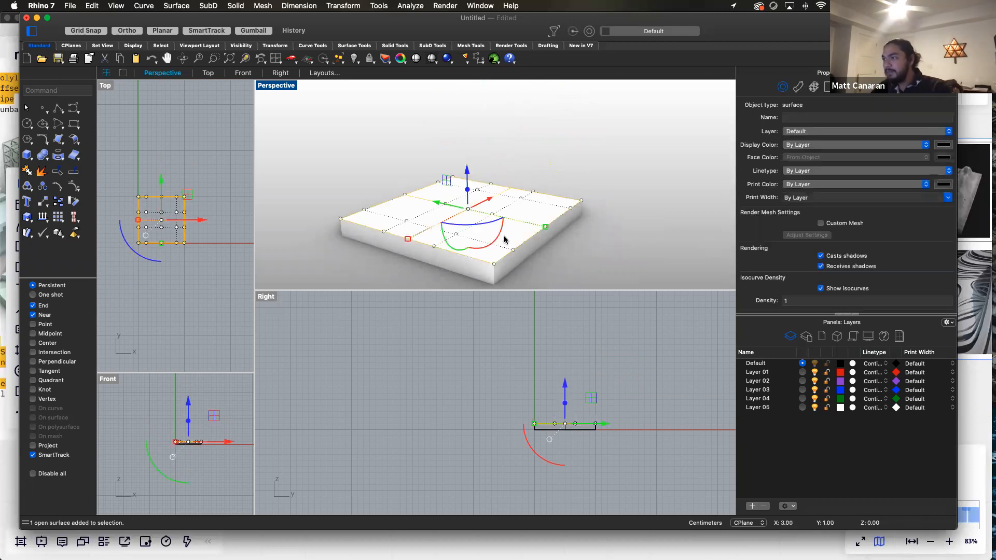
key(Escape)
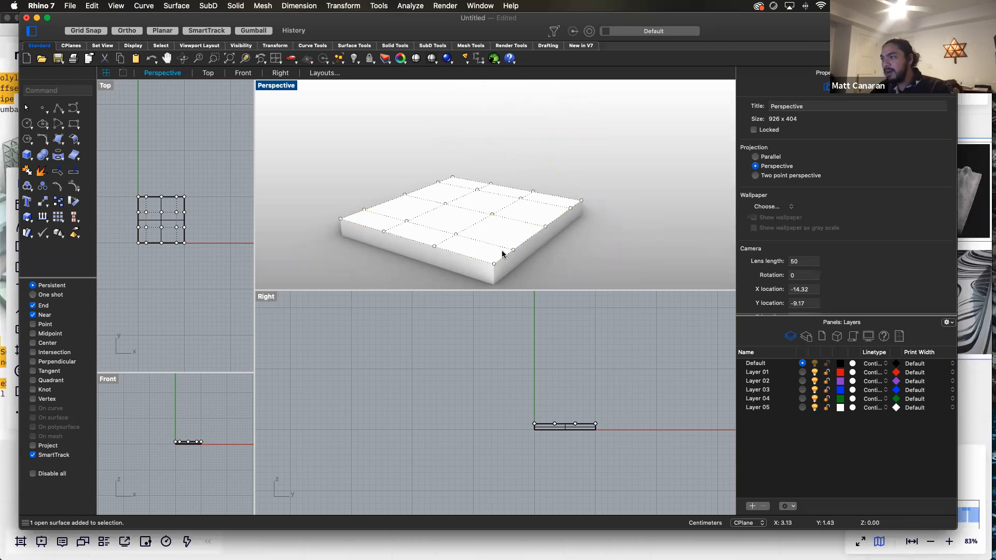
click(501, 231)
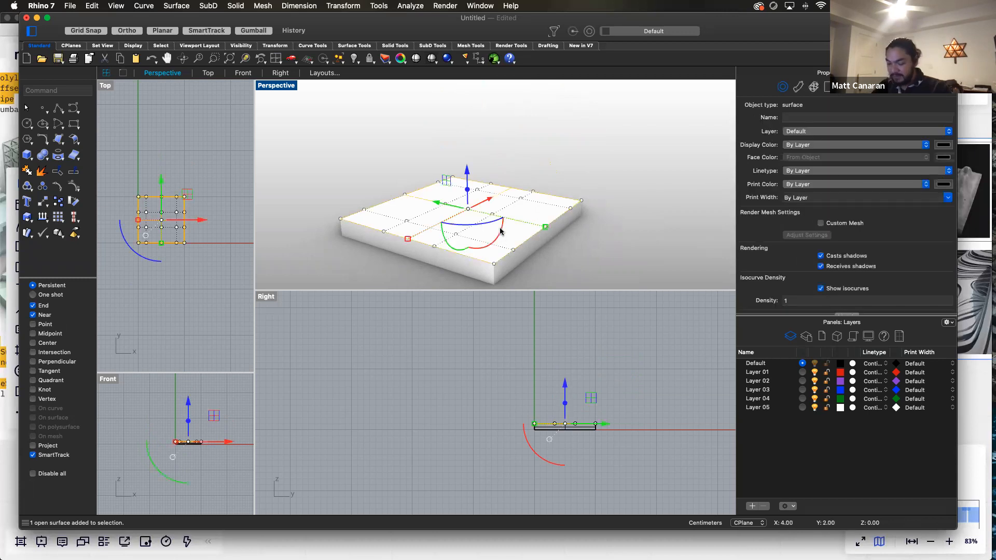
text(PointsOn)
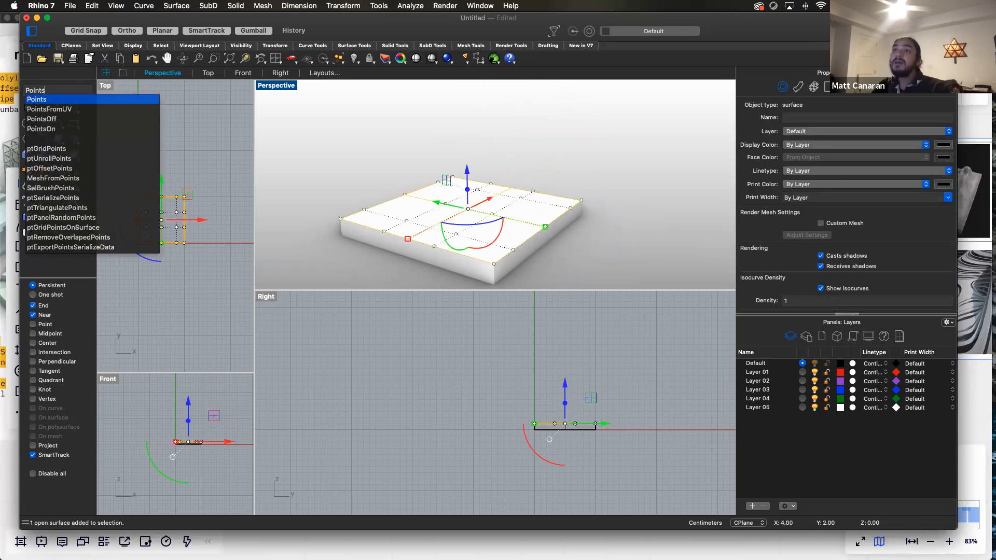
key(Up)
key(Return)
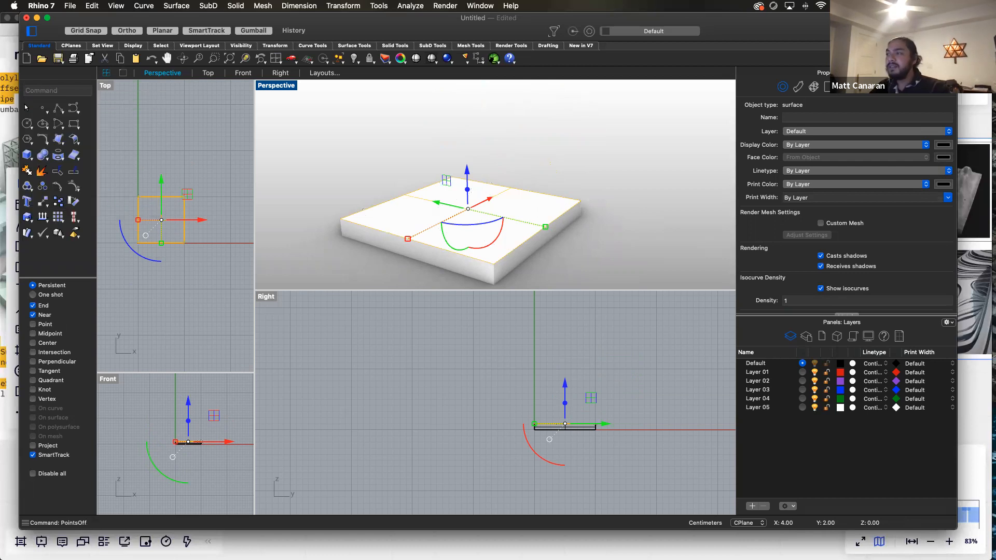
Rebuild the top surface with a U point count of 25 and a similarly dense V point count, keeping degree 3.
click(612, 191)
click(534, 211)
text(rebuil)
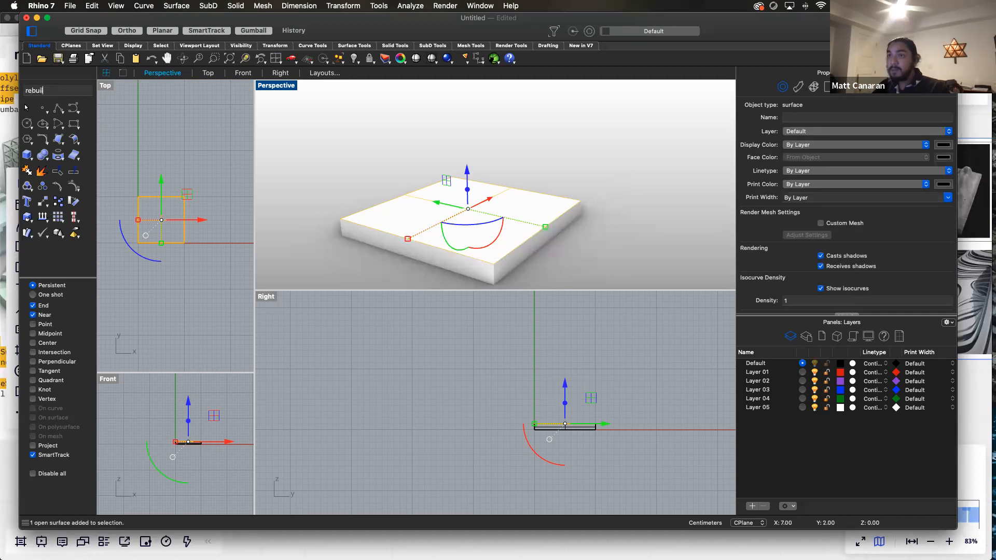
text(d)
key(Return)
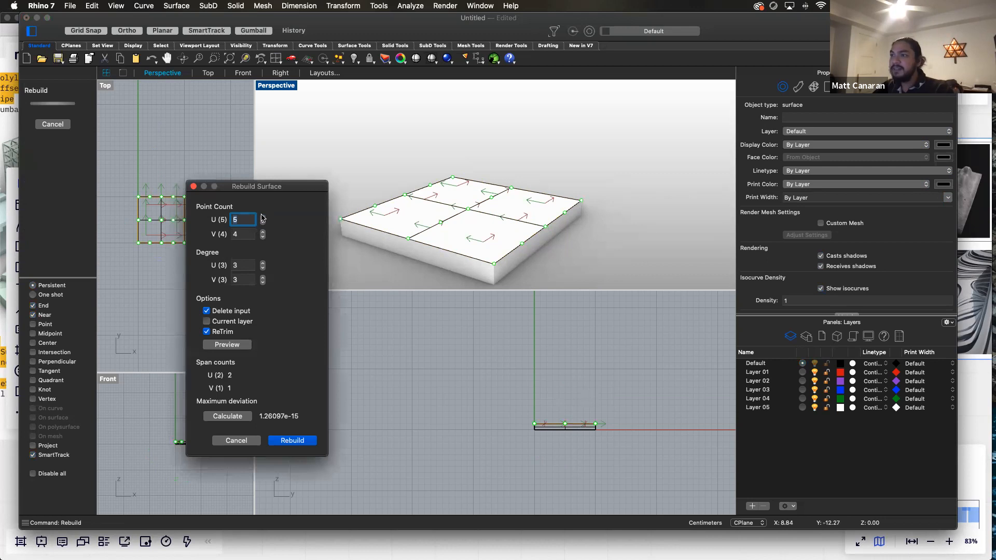
double_click(240, 223)
text(25)
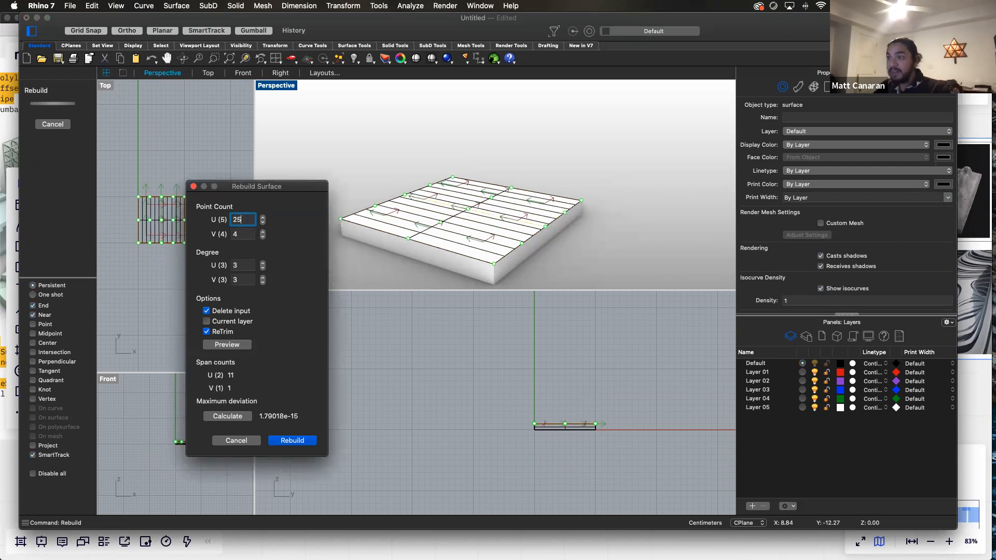
key(Tab)
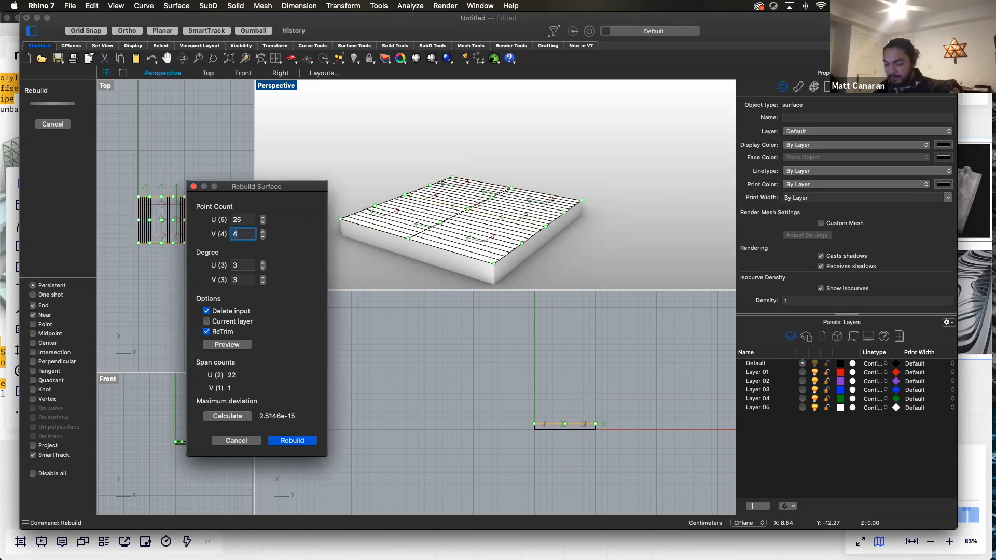
key(Return)
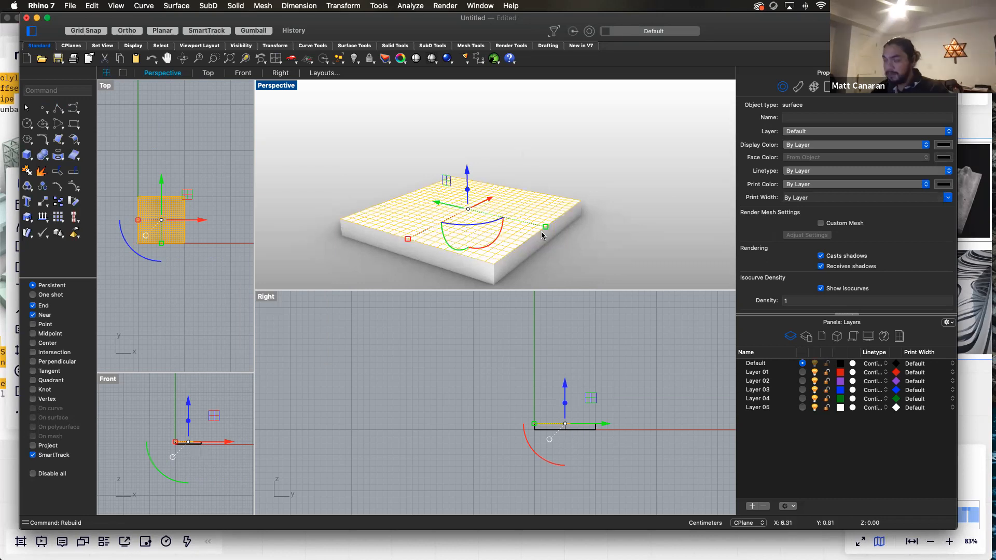
Show the densely rebuilt top surface's control points with PointsOn.
text(poin)
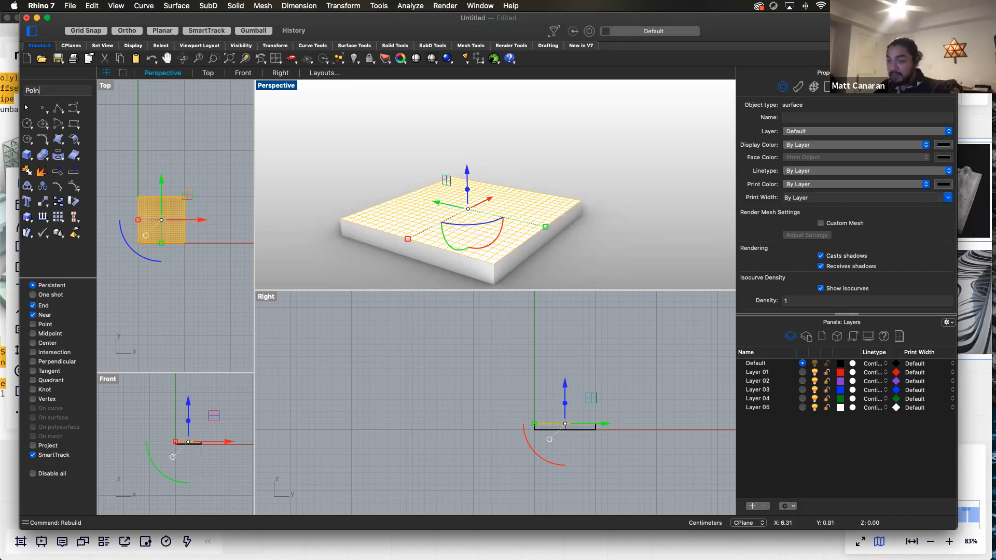
text(tsOn)
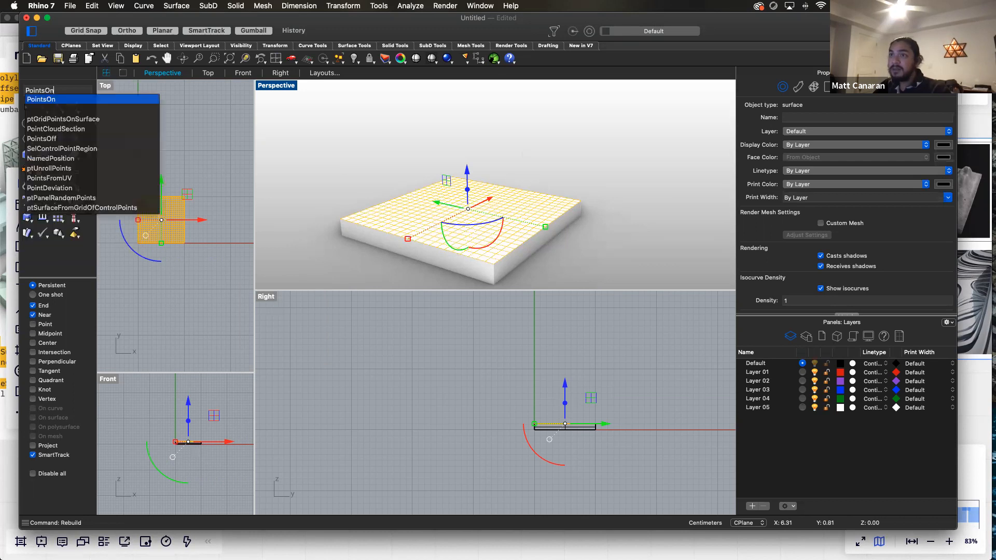
key(Return)
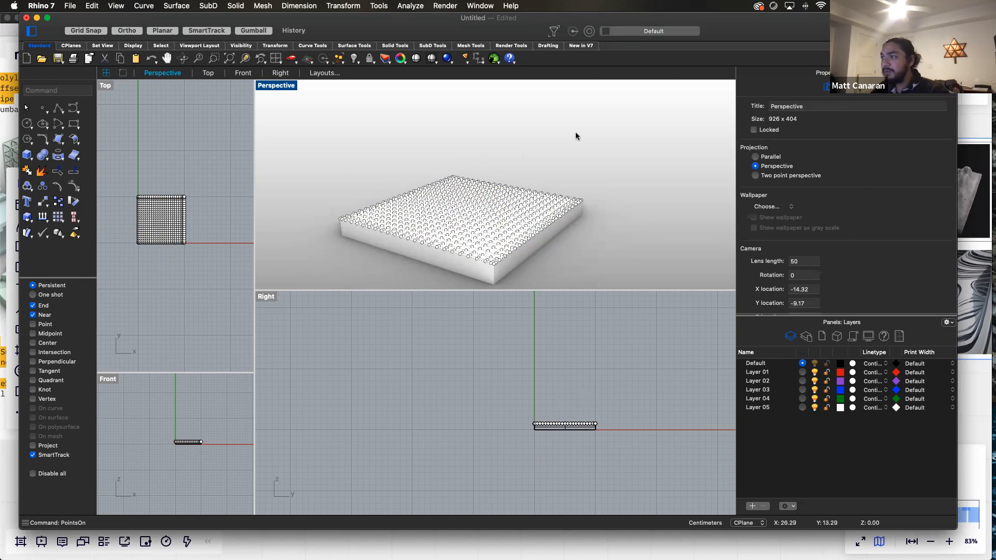
Raise five scattered control points of the densely rebuilt top surface to different heights to form steep peaks.
click(485, 244)
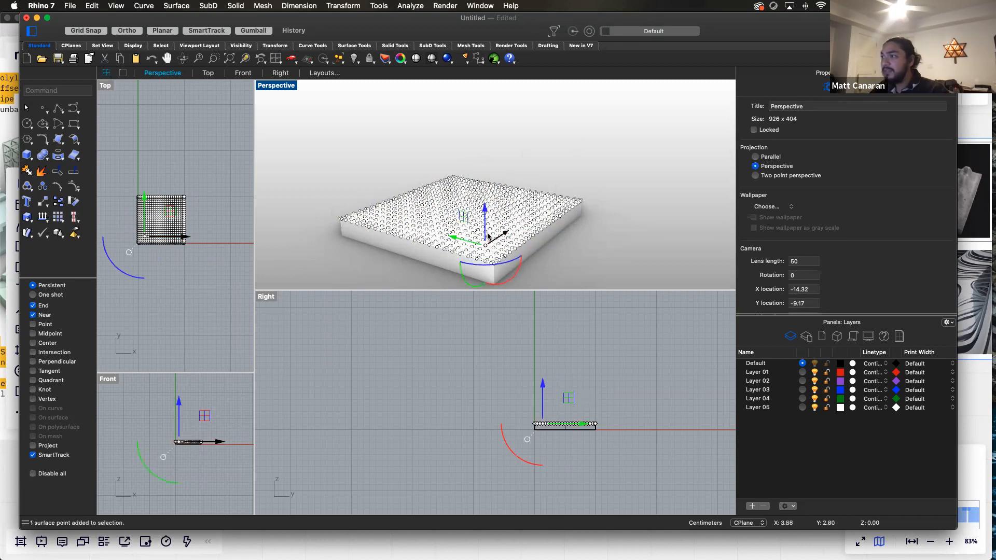
drag(485, 207, 484, 111)
click(443, 222)
drag(443, 211, 438, 81)
click(462, 226)
drag(461, 210, 465, 108)
click(522, 223)
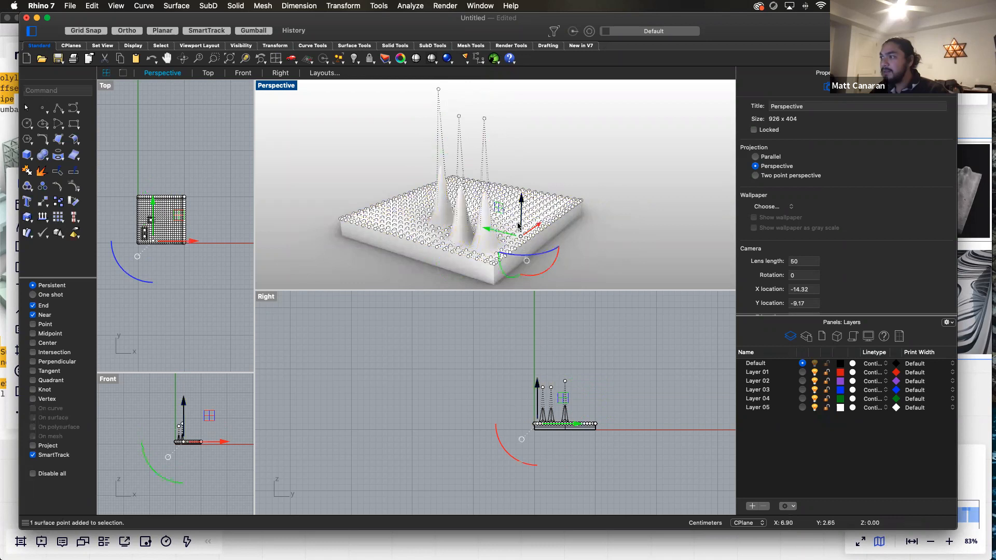
drag(522, 206, 526, 151)
click(494, 205)
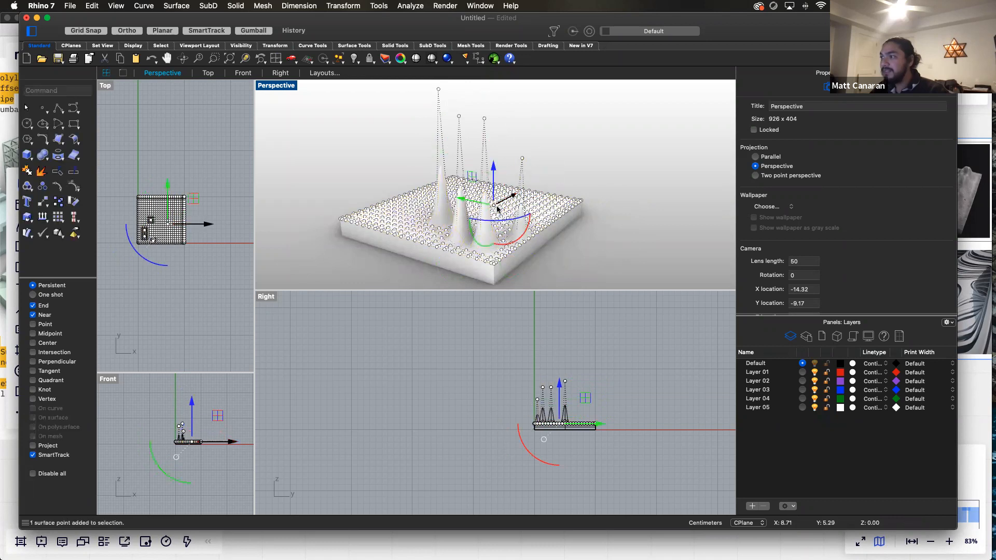
drag(493, 193, 494, 128)
click(611, 228)
right_drag(567, 253, 491, 252)
right_drag(403, 206, 905, 224)
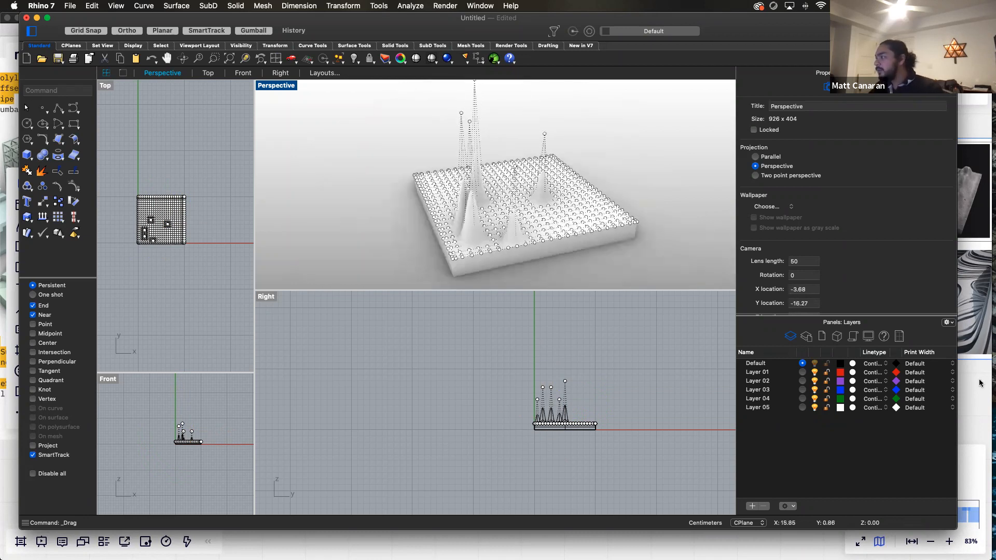
Switch to the Miro board and examine the reference photo of the bumpy terrain model up close.
click(957, 167)
scroll(958, 167, up, 10)
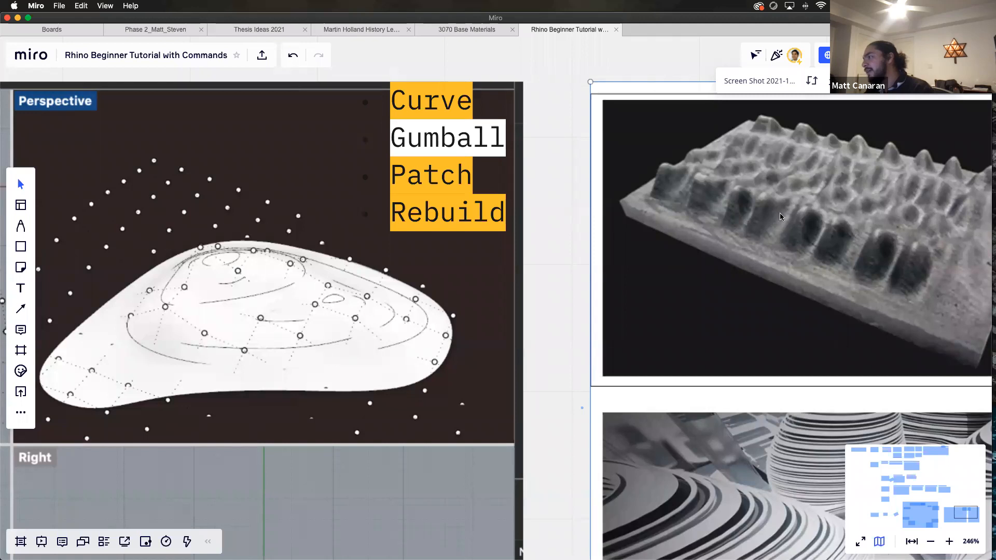
click(17, 18)
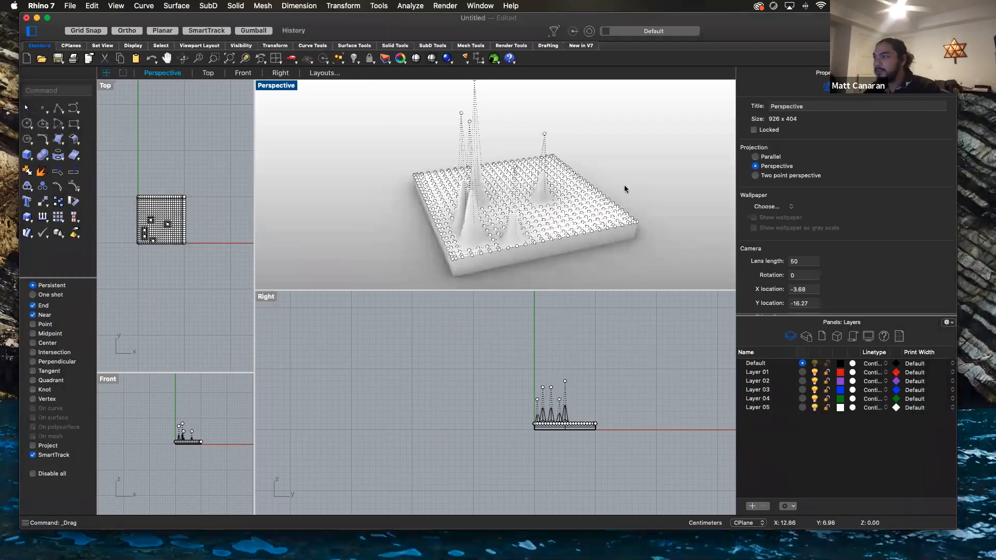
Undo the five control point moves and the 25 by 25 rebuild of the top surface.
right_drag(651, 207, 425, 183)
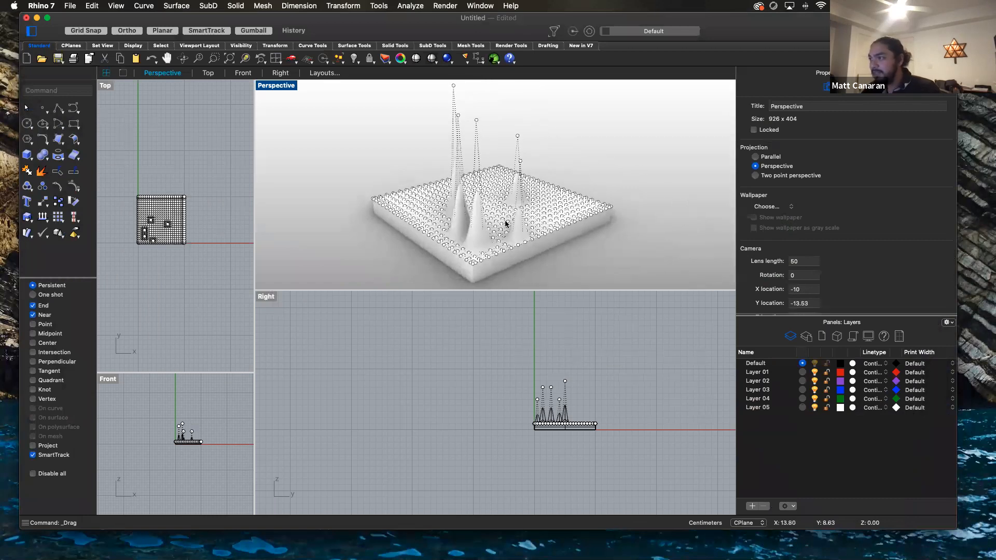
key(super+z)
key(super+z)
key(super+z)
key(super+z)
key(super+z)
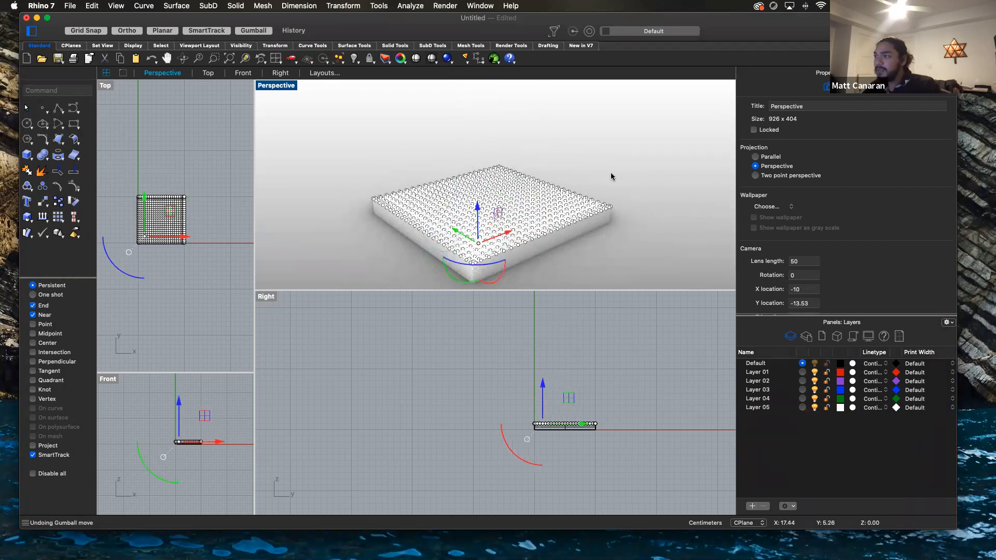
key(super+z)
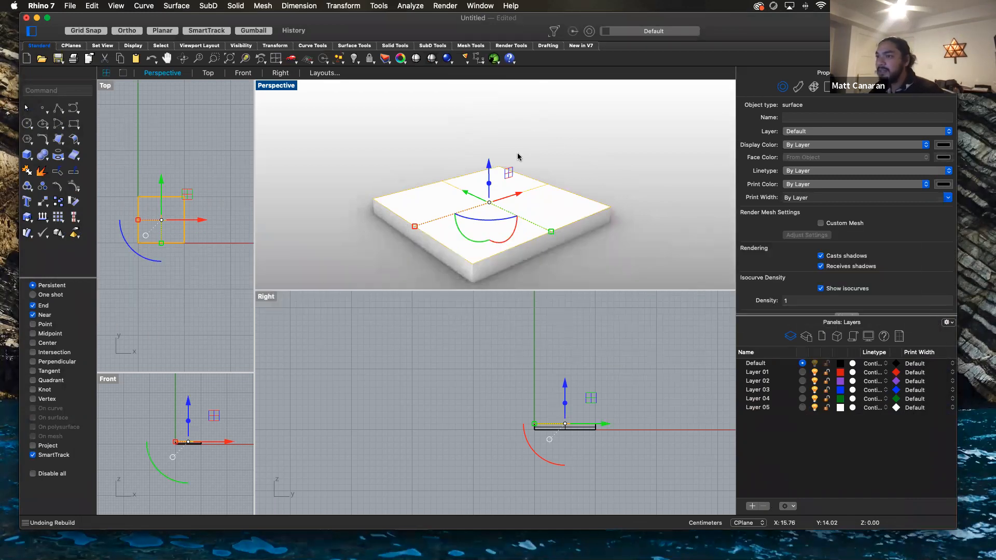
Review the terrain reference image on the Miro board again and uncover the Rhino model.
key(super+Tab)
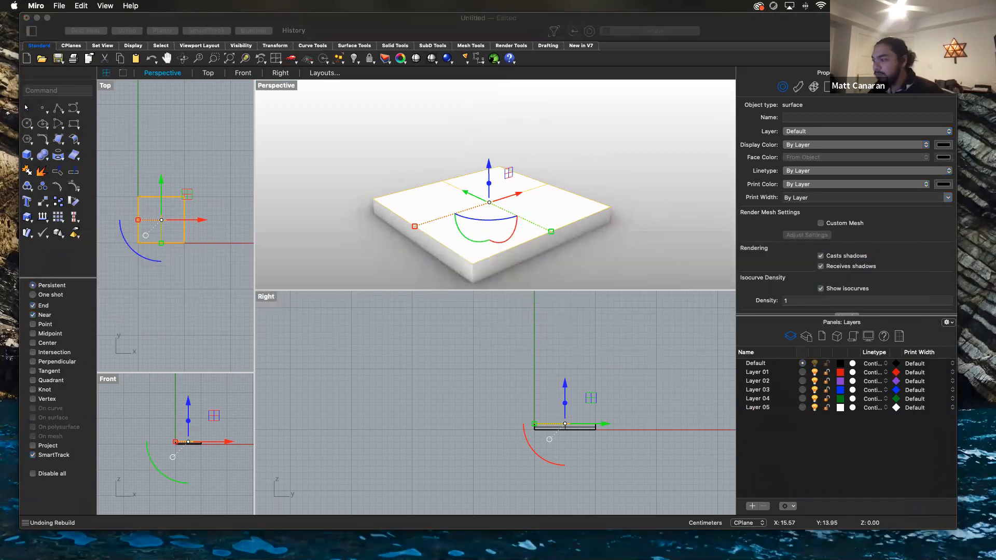
mouse_move(797, 559)
click(886, 542)
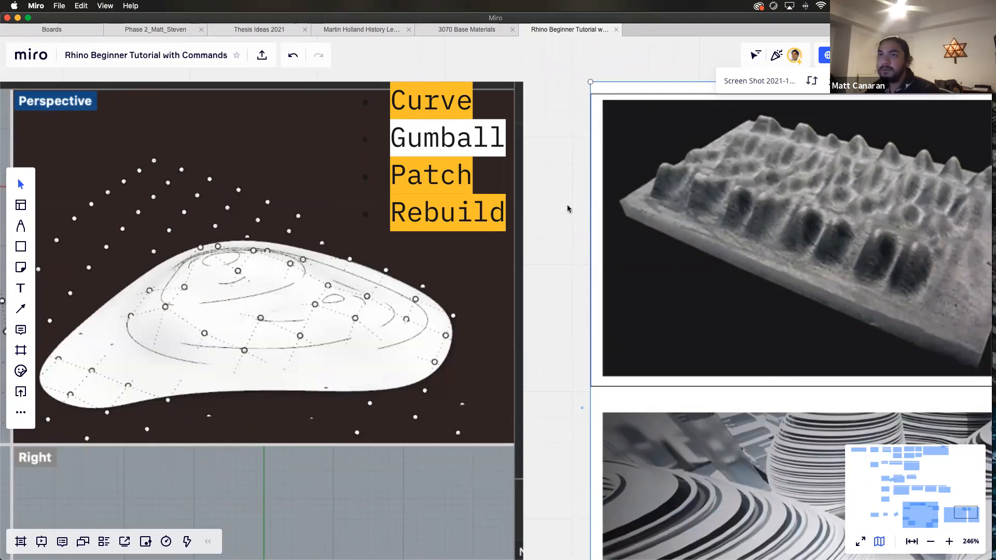
click(17, 19)
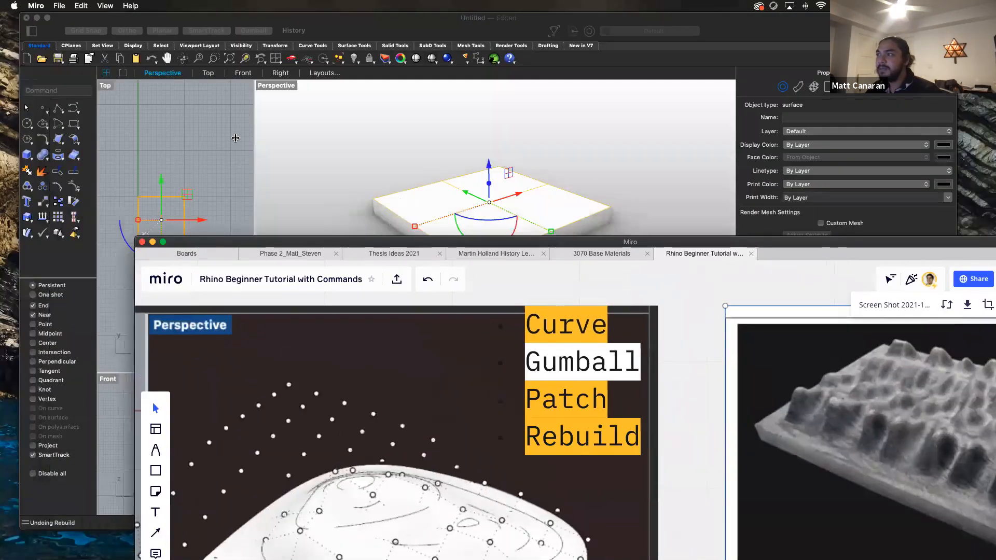
Rebuild the top surface with point counts of 25 in U and 10 in V, keeping degree 3.
text(Rebuild)
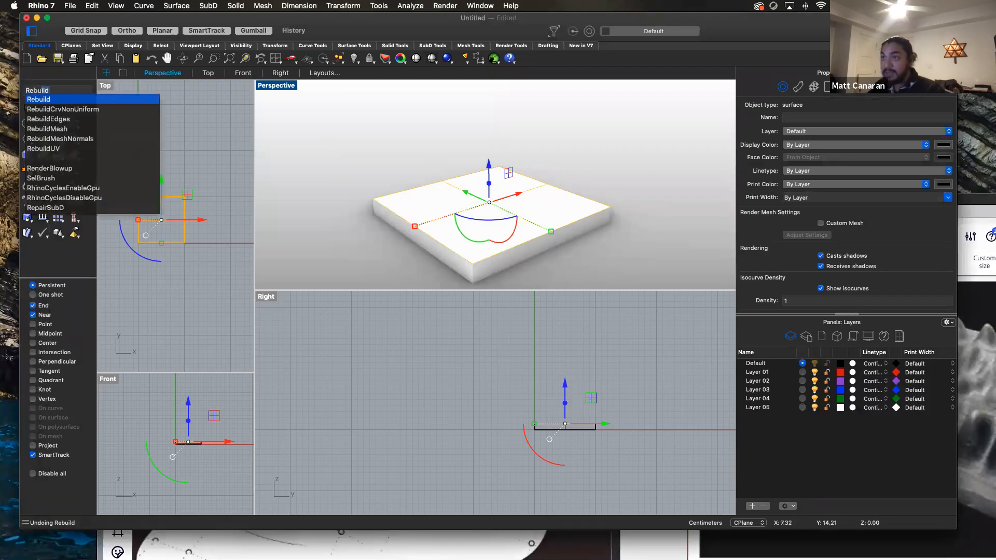
key(Return)
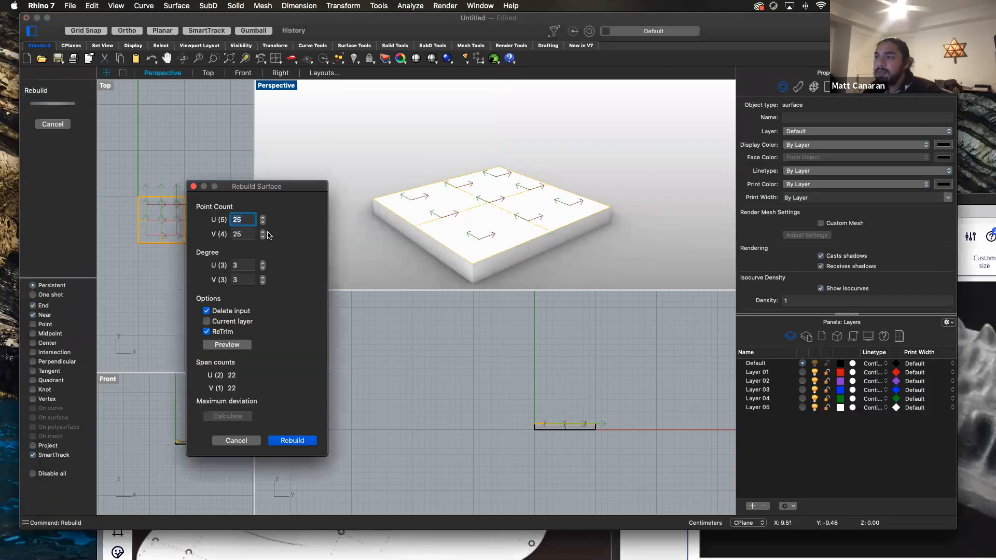
key(Tab)
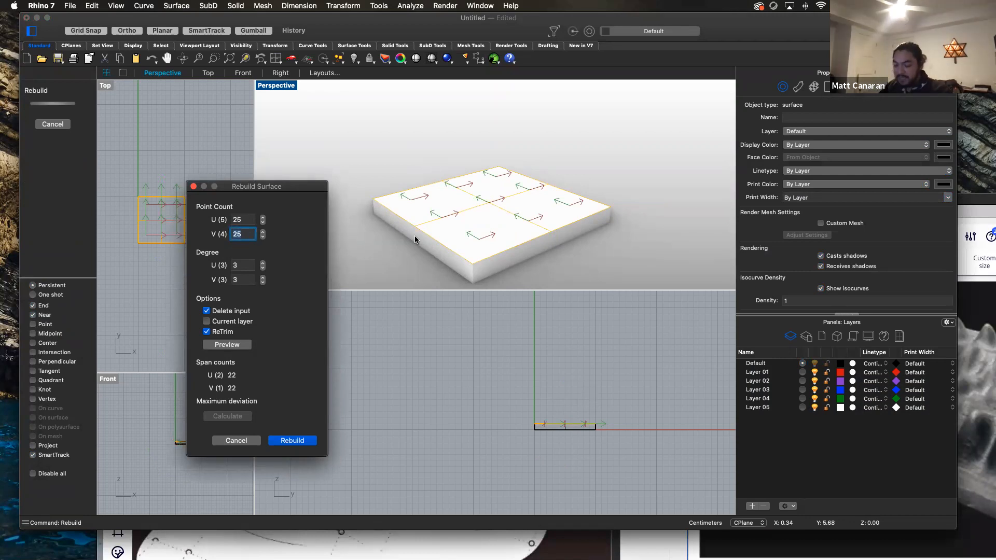
text(10)
click(236, 219)
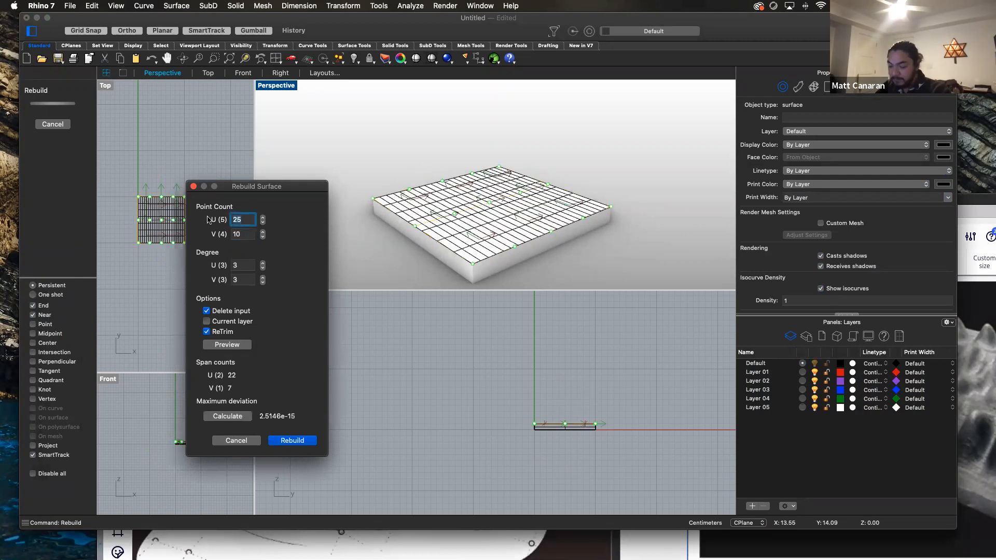
click(294, 441)
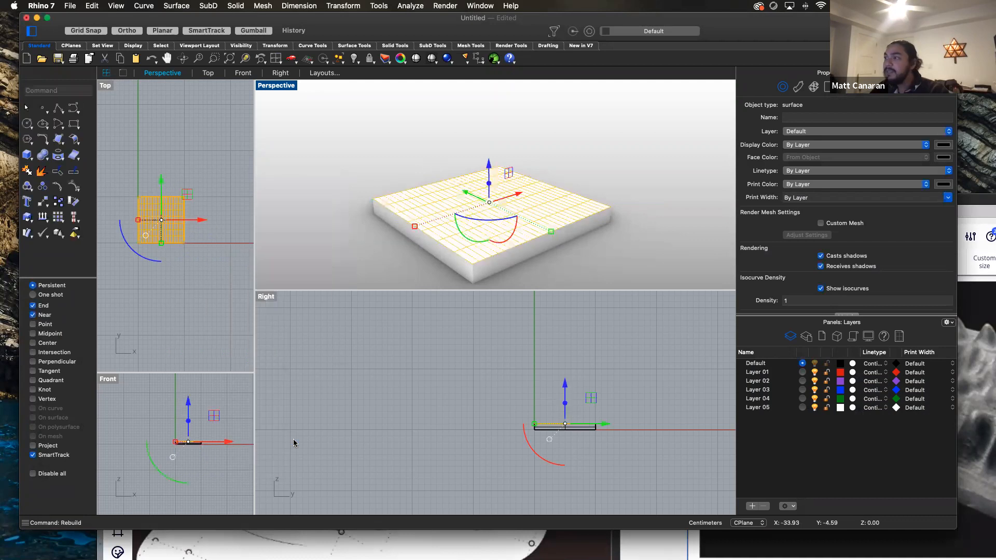
Show the rebuilt top surface's control points with PointsOn.
right_drag(567, 260, 599, 266)
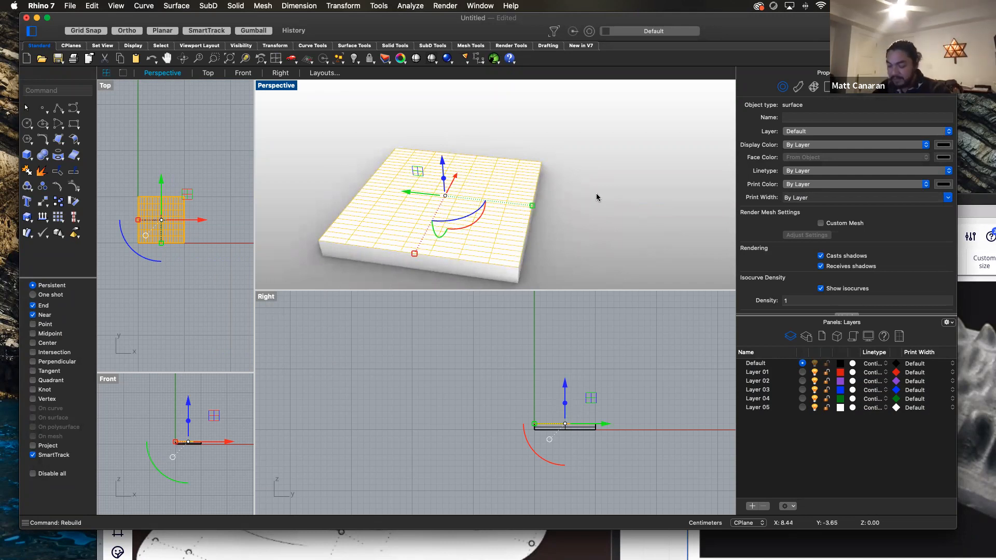
text(PointsOn)
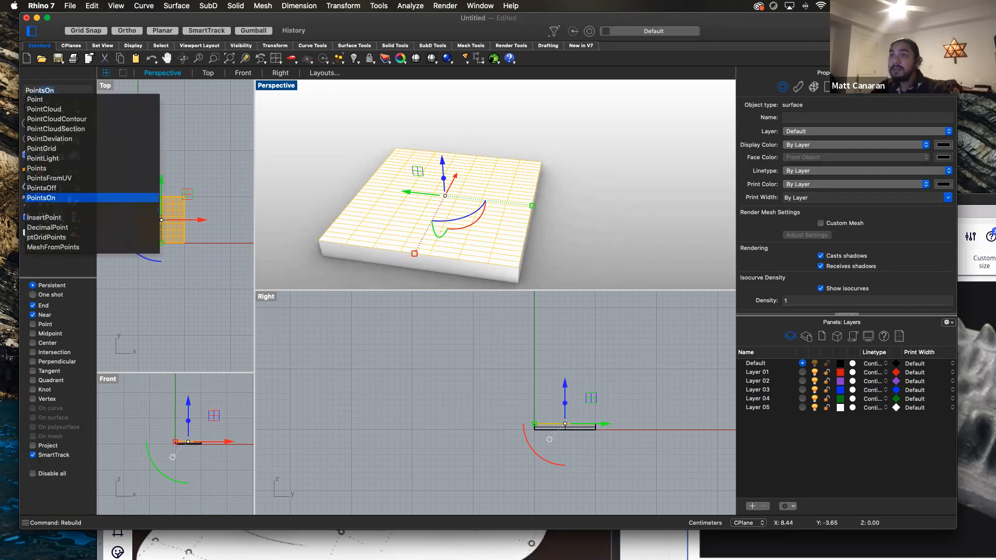
key(Return)
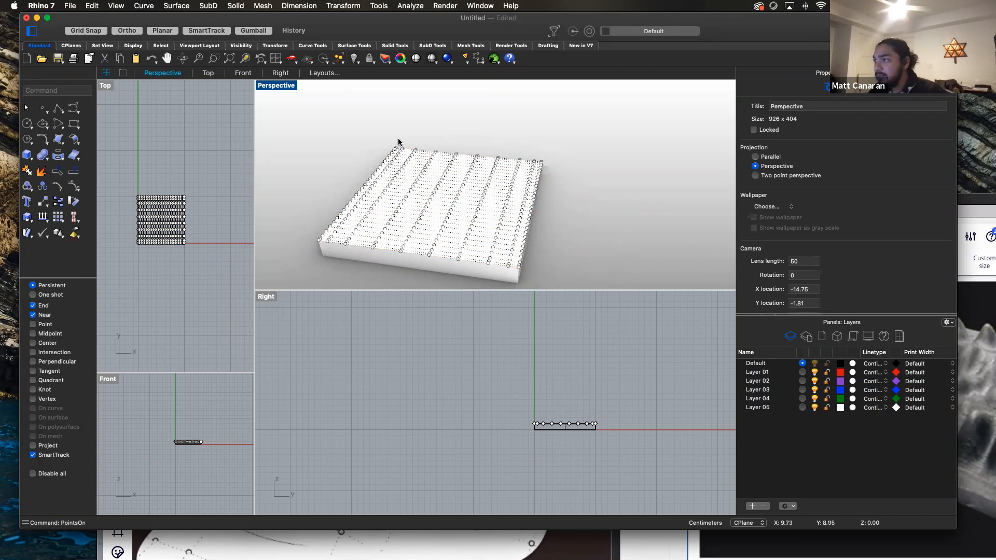
Raise one control point just inside the surface's far corner vertically to form the first peak.
click(413, 151)
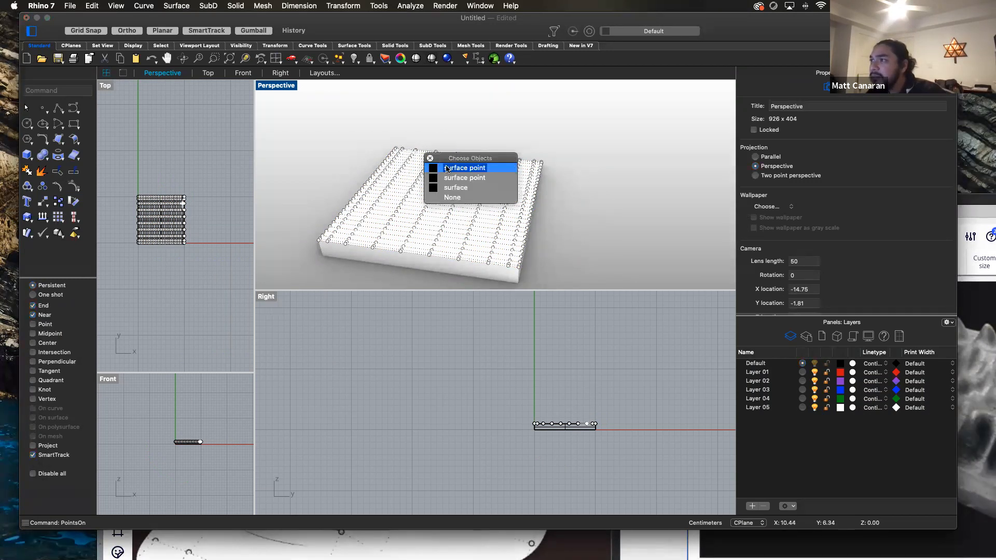
click(431, 114)
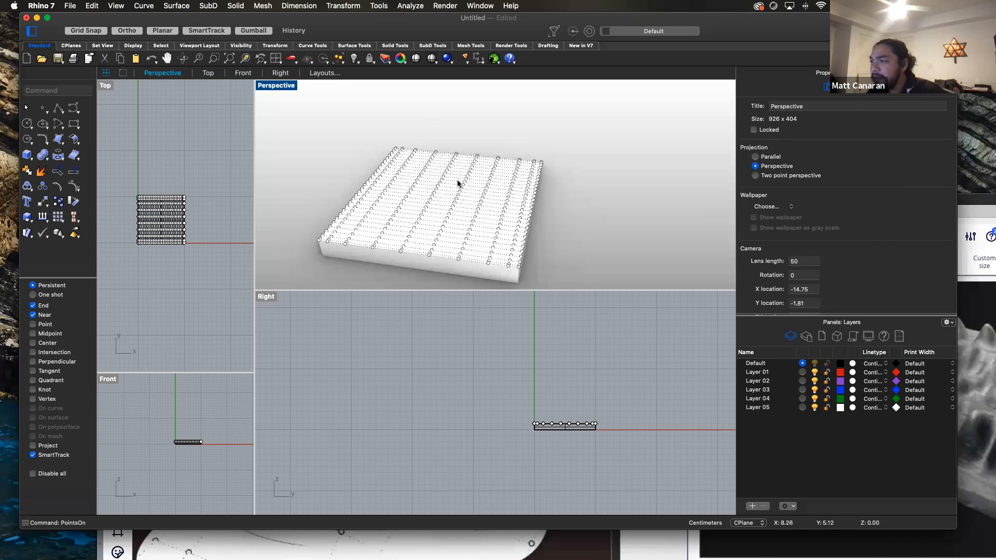
click(413, 153)
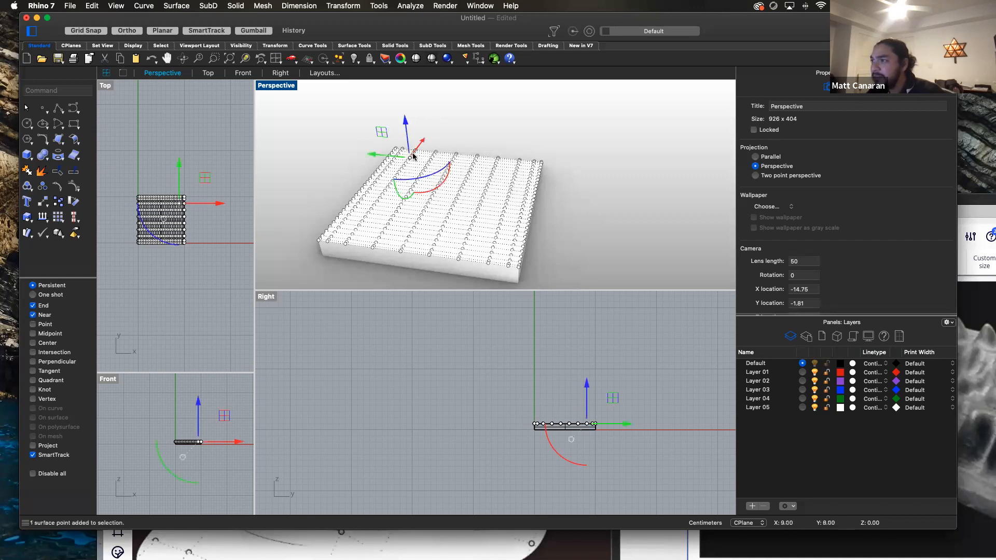
click(415, 153)
click(415, 152)
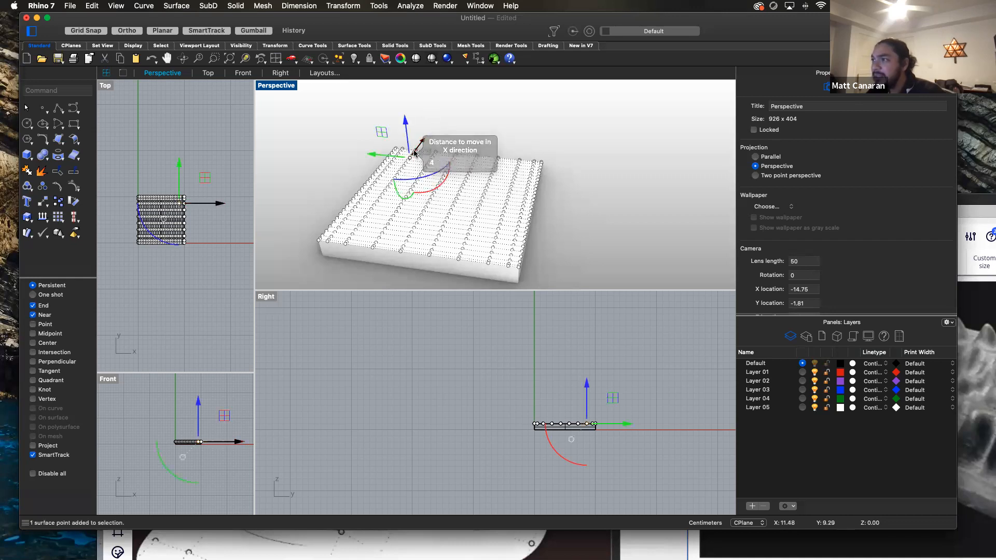
click(410, 116)
click(415, 152)
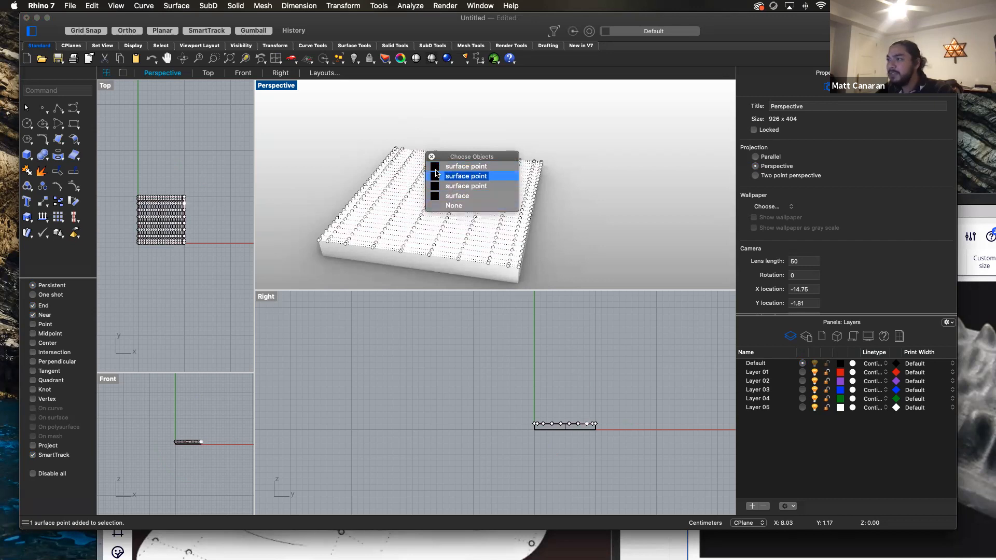
click(464, 186)
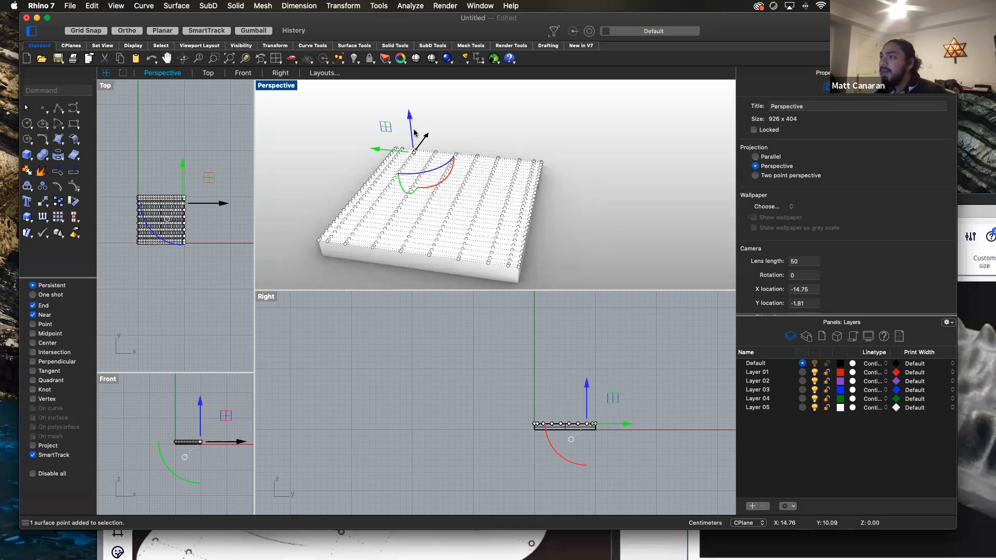
drag(414, 141, 407, 97)
Raise two more control points along the far edge, each lower than the previous one, to form a row of peaks.
click(456, 156)
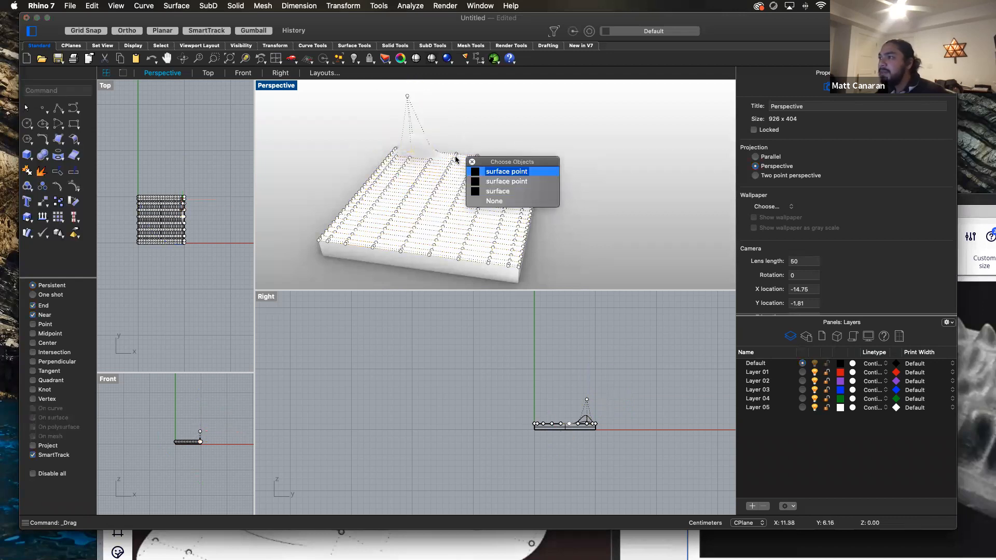
click(502, 182)
drag(453, 150, 495, 136)
click(497, 162)
click(538, 183)
Raise control points in a second row in front of the far-edge peaks and hide the control points.
click(423, 167)
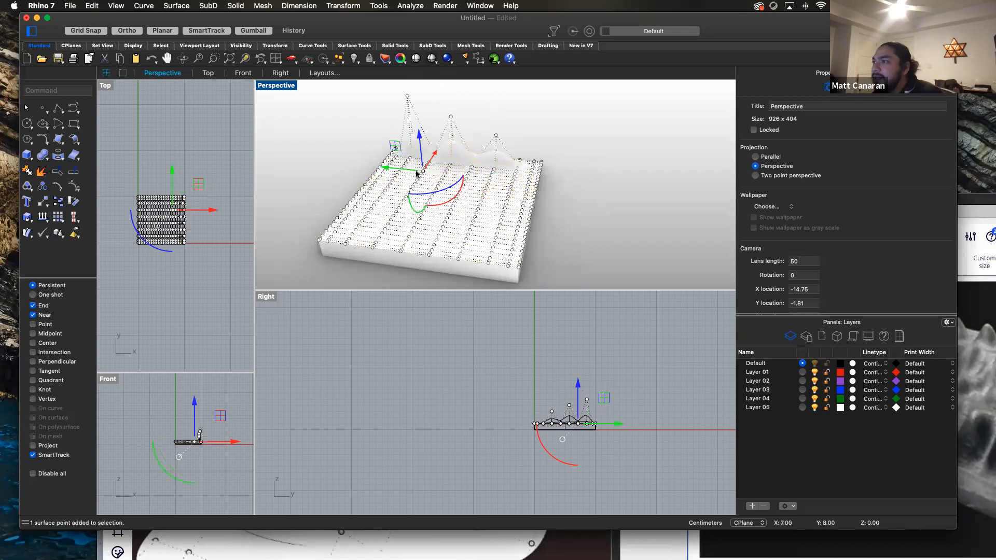
drag(423, 164, 466, 146)
click(467, 176)
click(487, 191)
click(449, 167)
click(454, 156)
click(561, 166)
key(Escape)
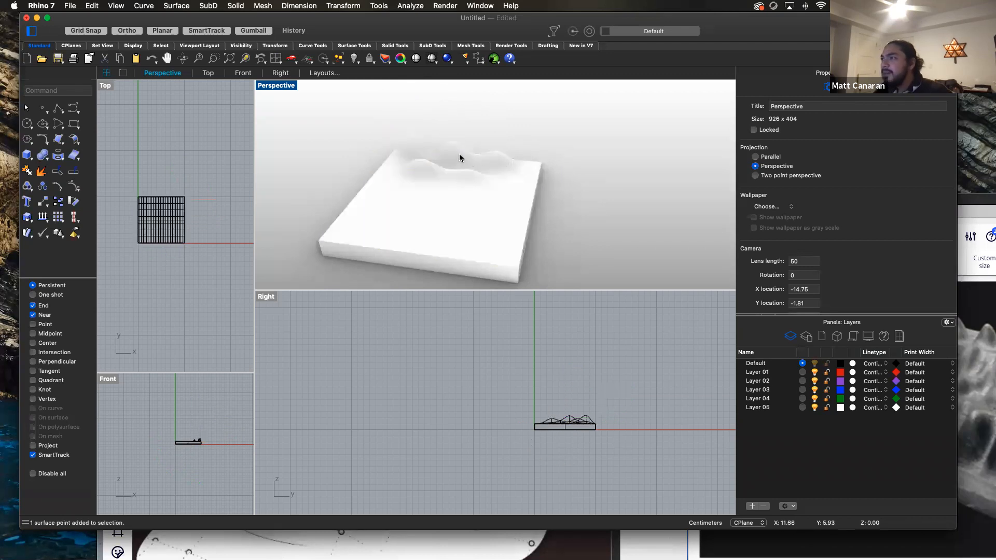
Select the sculpted top surface and show its control points again with PointsOn.
scroll(459, 155, up, 4)
click(500, 190)
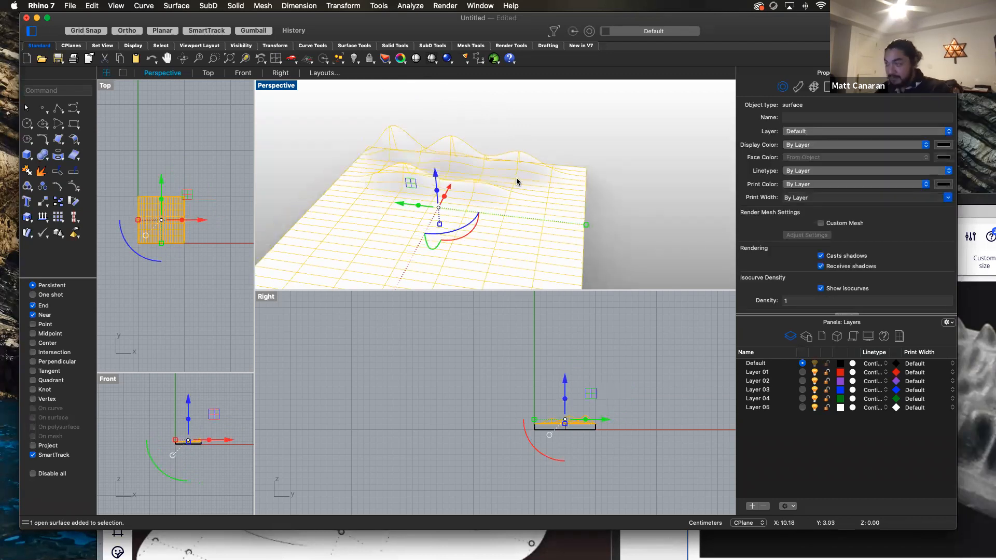
text(Point)
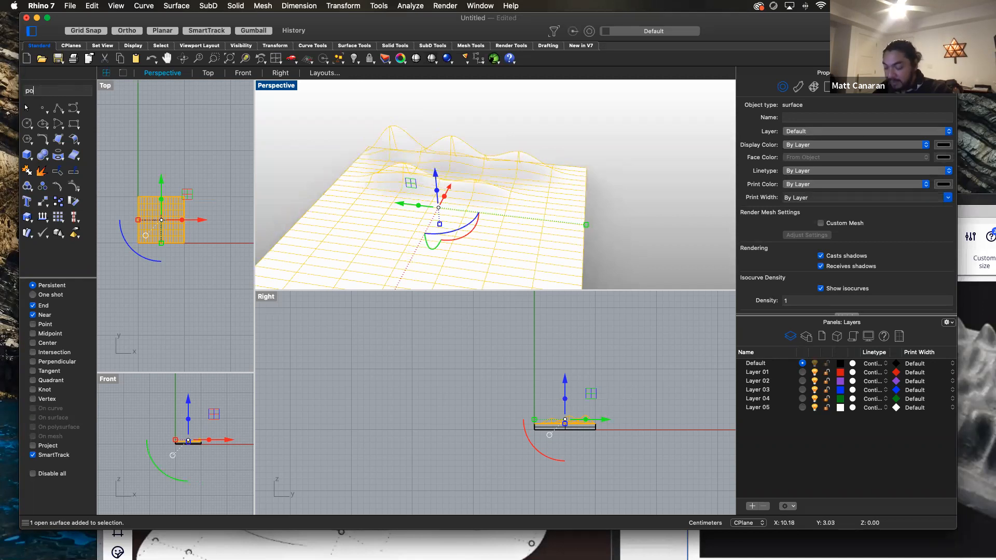
text(sOn)
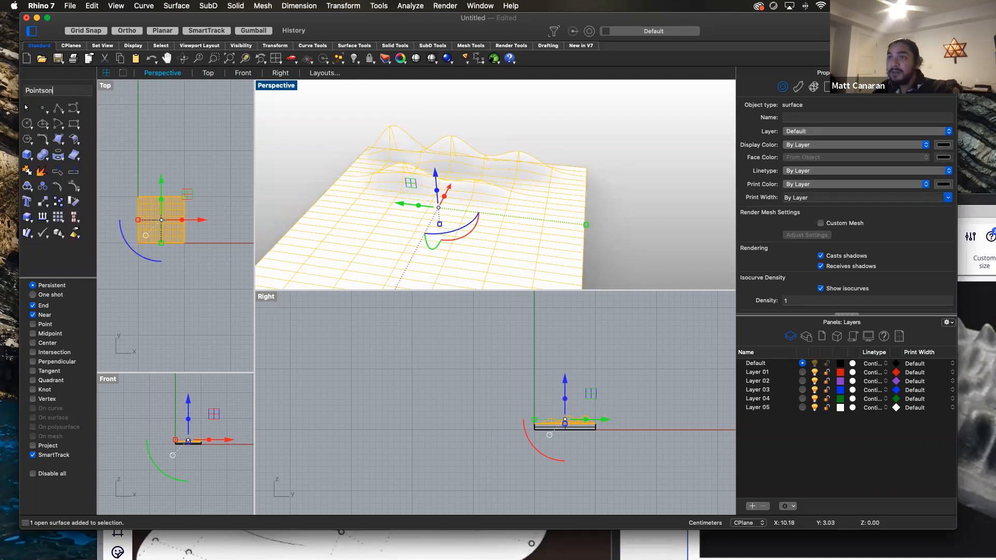
key(Return)
Raise two further control points to fill out the second ridge, undoing an unwanted move.
click(446, 171)
drag(446, 171, 444, 136)
click(549, 188)
drag(551, 177, 557, 110)
key(super+z)
Raise four control points across the sculpted surface to form a third row of peaks in front of the second ridge.
click(545, 215)
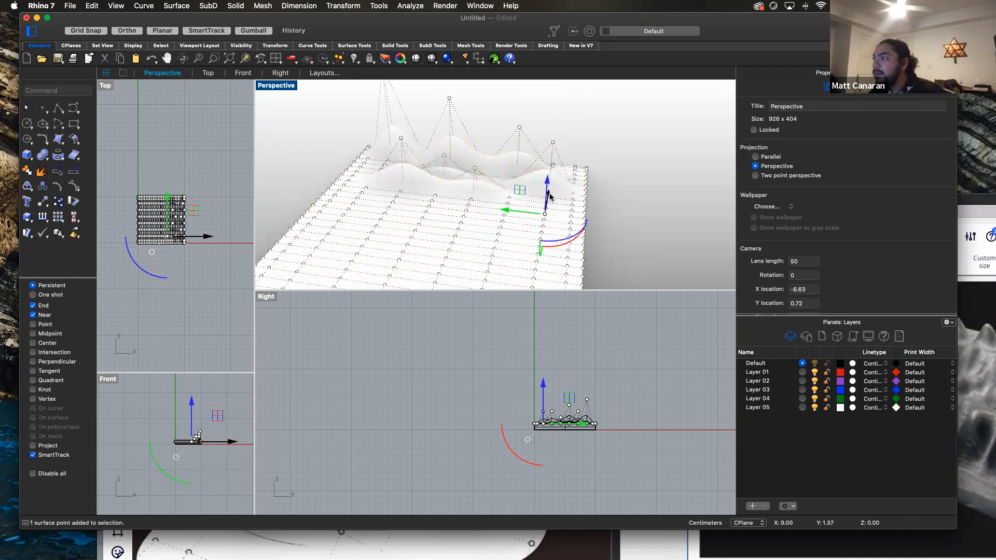
drag(548, 183, 546, 146)
click(469, 206)
drag(468, 188, 467, 167)
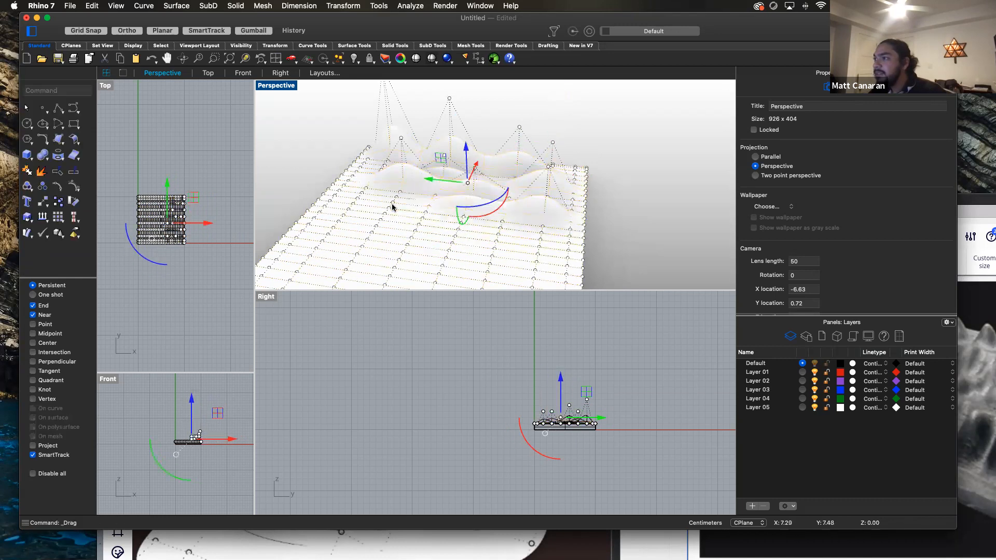
click(393, 200)
drag(387, 167, 383, 145)
click(339, 191)
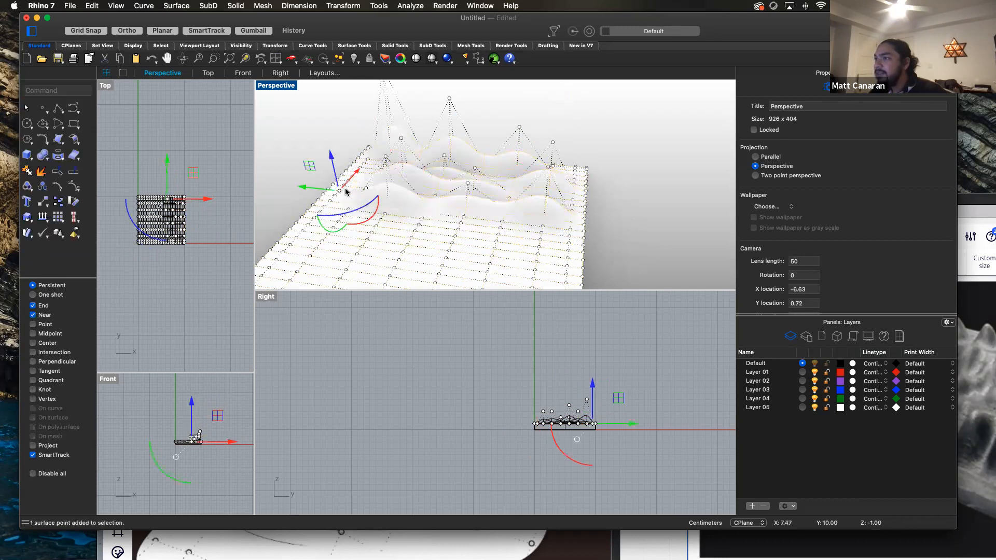
drag(333, 170, 322, 142)
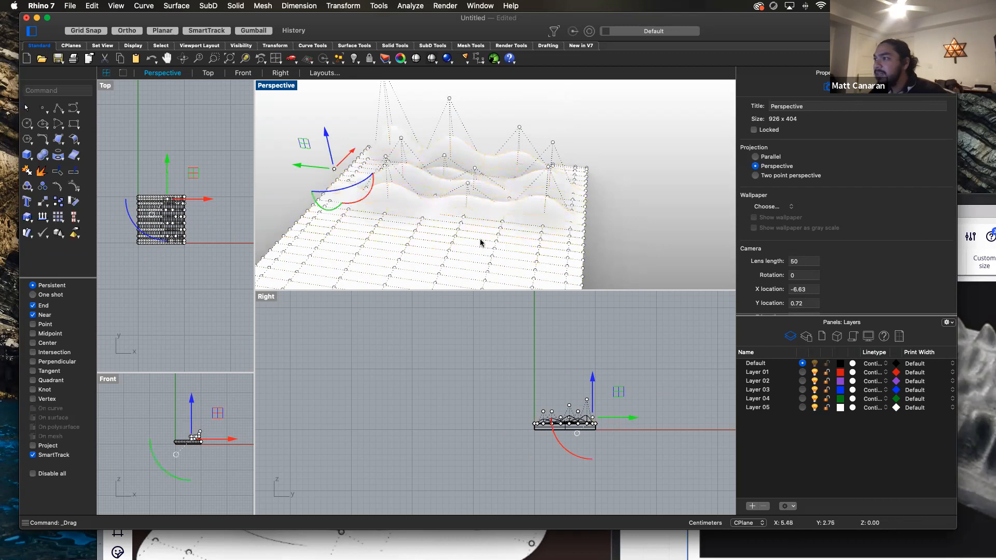
Raise two further control points in front of the third row to start a fourth row of peaks.
click(459, 231)
drag(457, 197, 455, 149)
click(537, 248)
drag(540, 207, 534, 181)
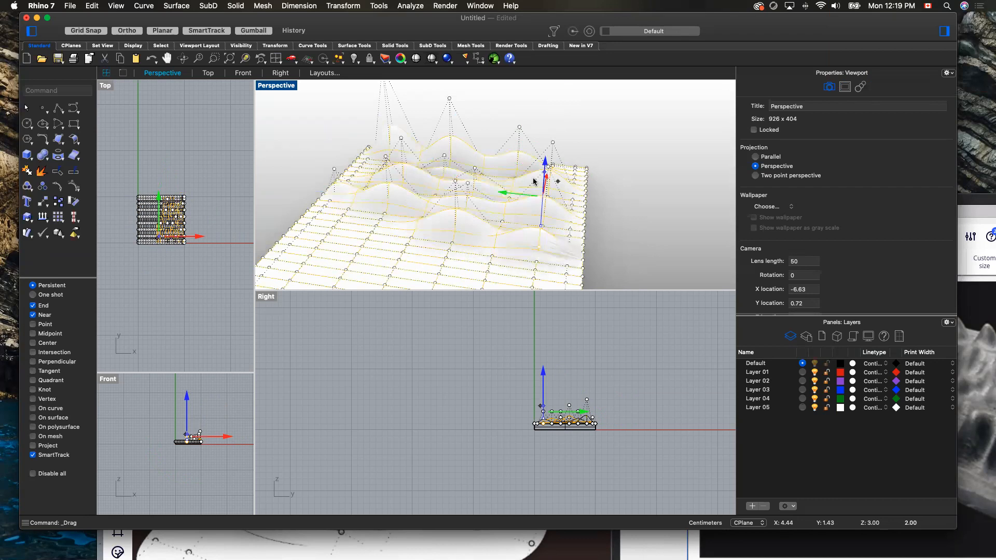
Select several scattered control points across the flat front half together, raise them vertically, and deselect them.
click(334, 229)
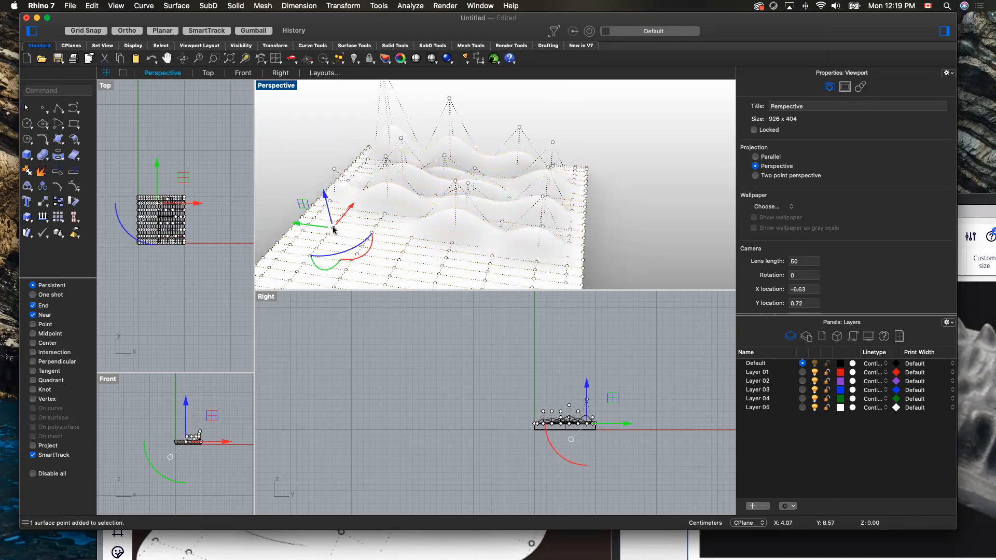
scroll(456, 149, up, 2)
scroll(455, 150, down, 4)
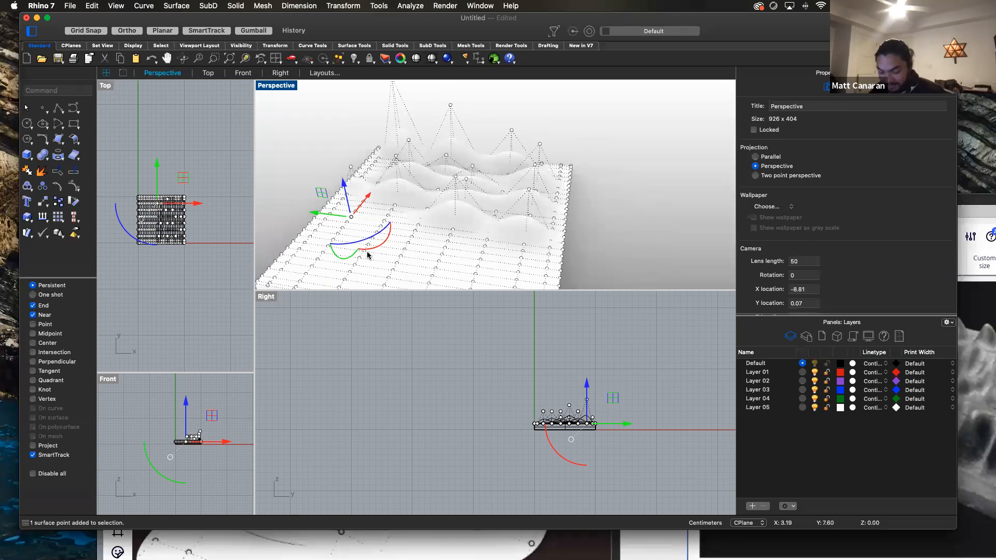
right_click(407, 242)
click(402, 242)
shift+click(409, 243)
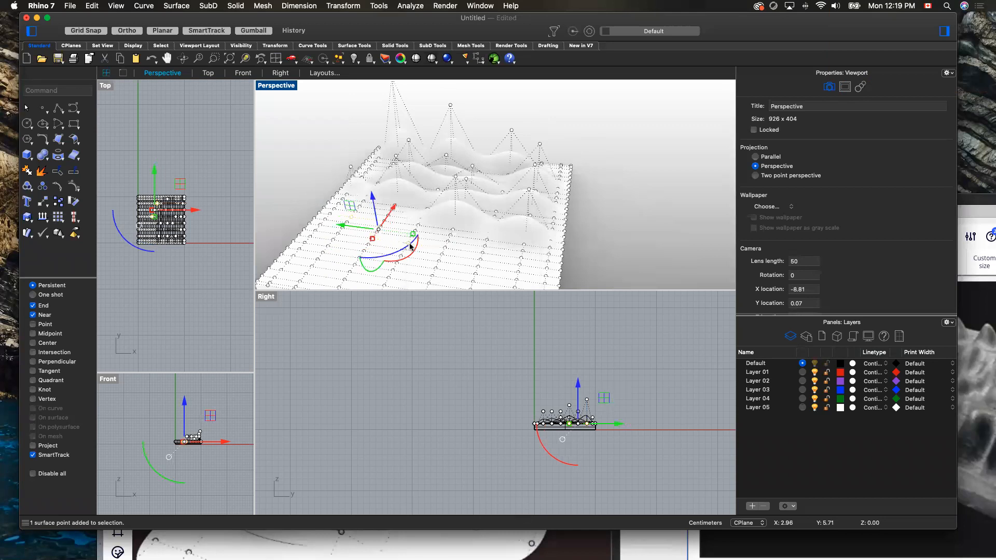
shift+click(480, 260)
shift+click(350, 271)
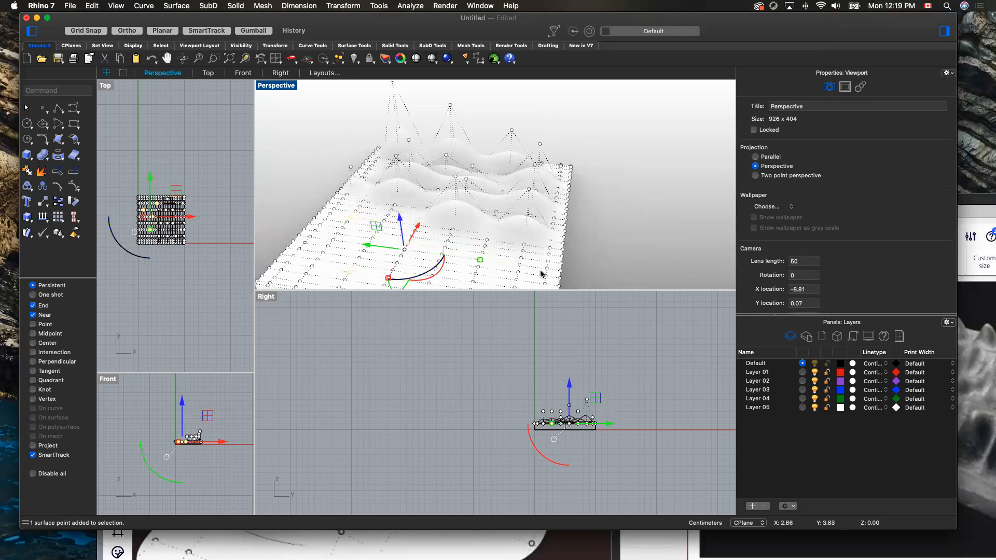
shift+click(518, 281)
drag(422, 236, 416, 182)
click(642, 165)
Examine the raised terrain from low and high angles for areas that are still flat.
scroll(641, 165, down, 3)
scroll(641, 166, down, 2)
right_drag(617, 242, 619, 210)
click(525, 235)
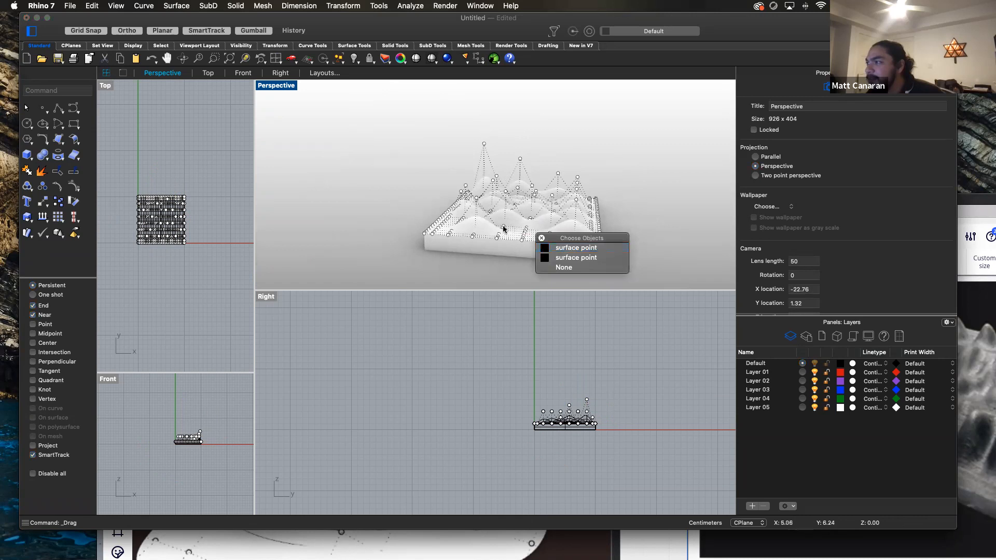
click(503, 227)
click(649, 167)
right_drag(629, 239, 642, 342)
scroll(542, 208, up, 6)
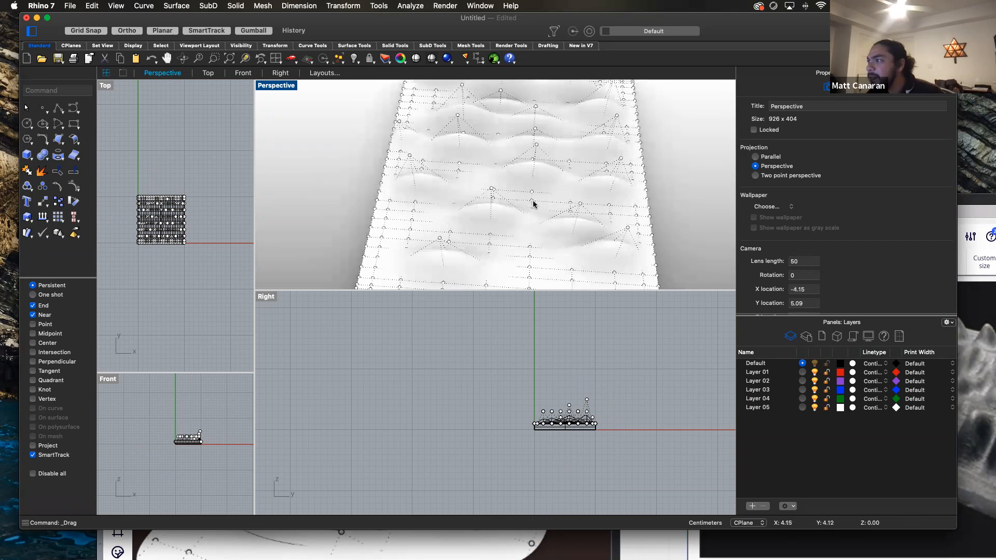
Select three control points in the remaining flat areas near the front, move them 1.5 cm in the Z direction, and deselect them.
click(532, 202)
scroll(532, 201, down, 1)
shift+click(426, 227)
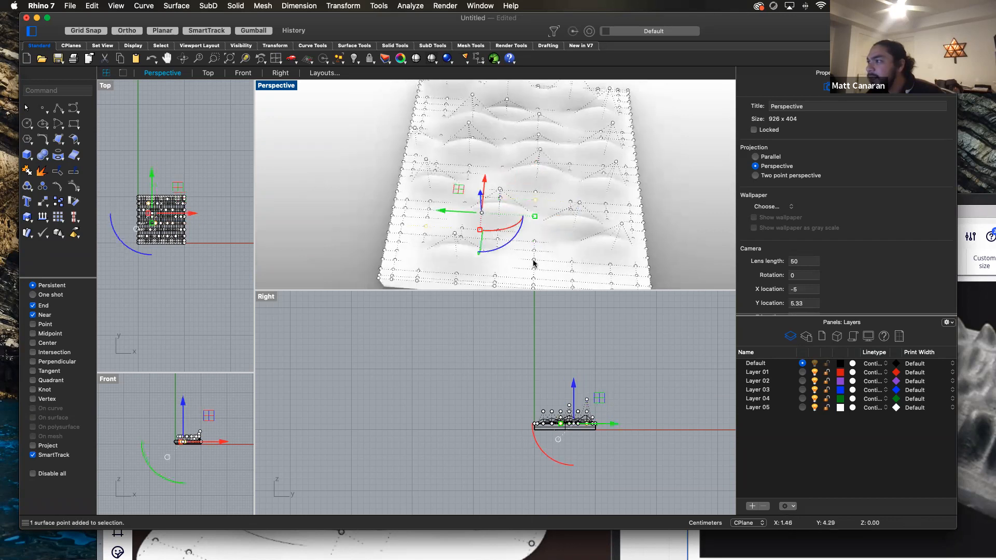
scroll(534, 260, up, 1)
shift+click(535, 259)
scroll(670, 212, down, 2)
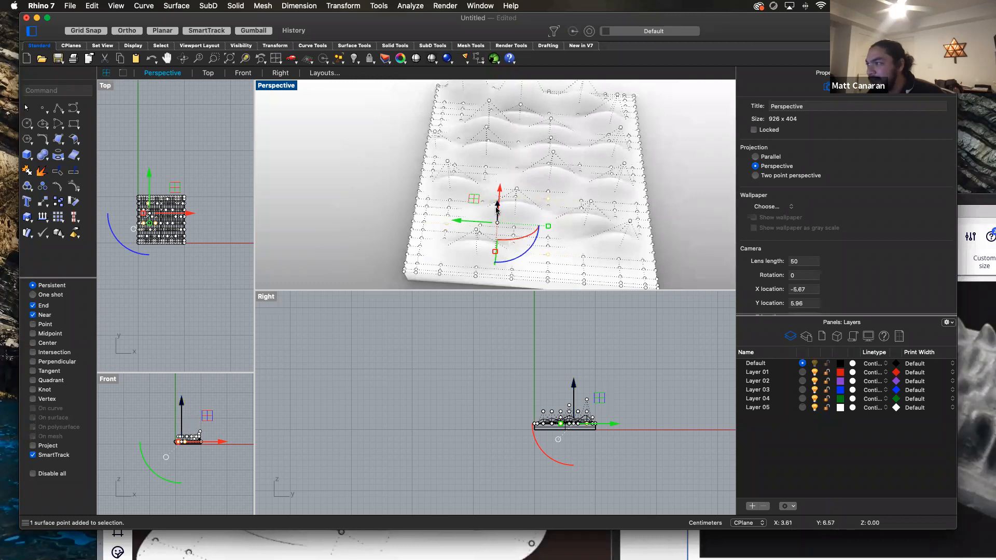
click(496, 209)
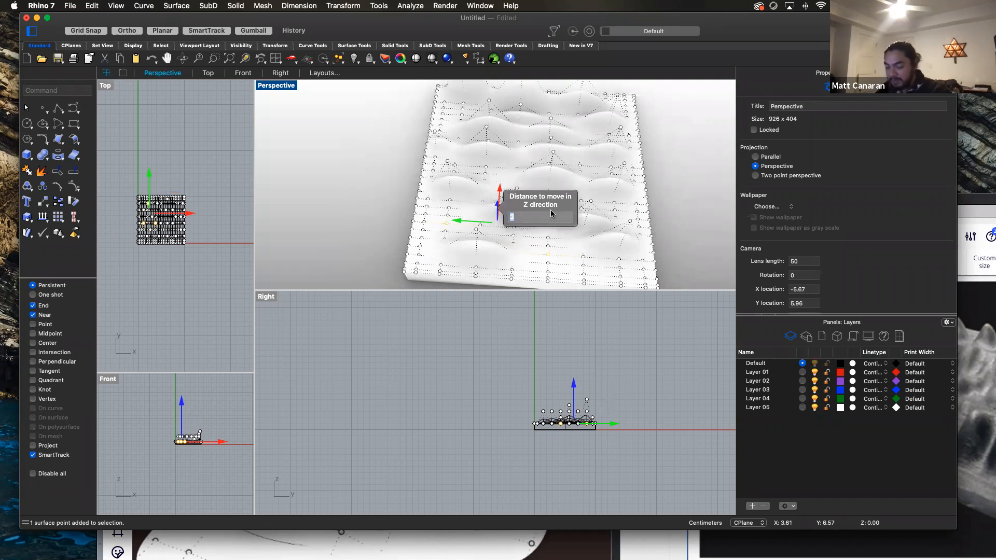
text(1.5)
key(Return)
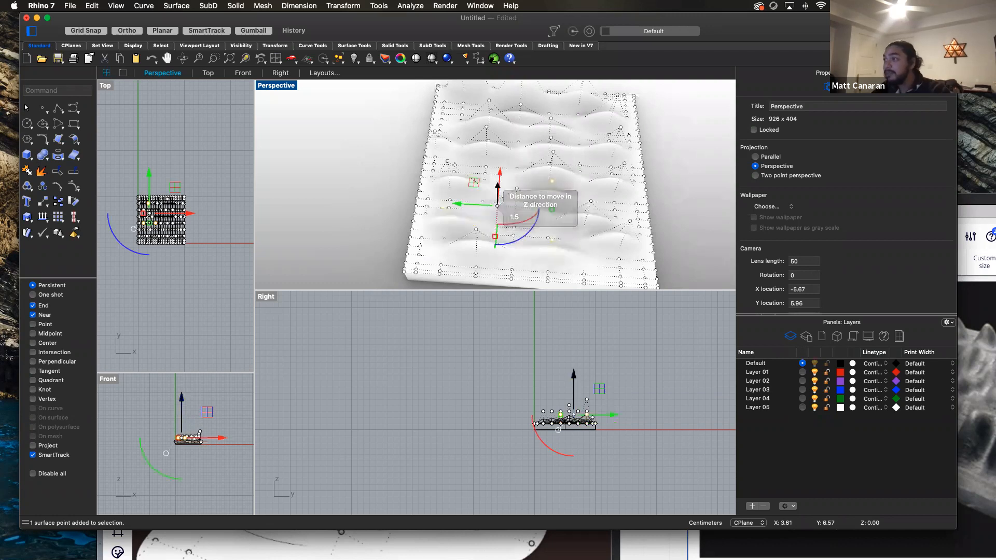
mouse_move(681, 251)
right_down()
mouse_move(687, 201)
mouse_move(627, 194)
mouse_move(674, 236)
right_up()
scroll(674, 237, down, 8)
click(674, 236)
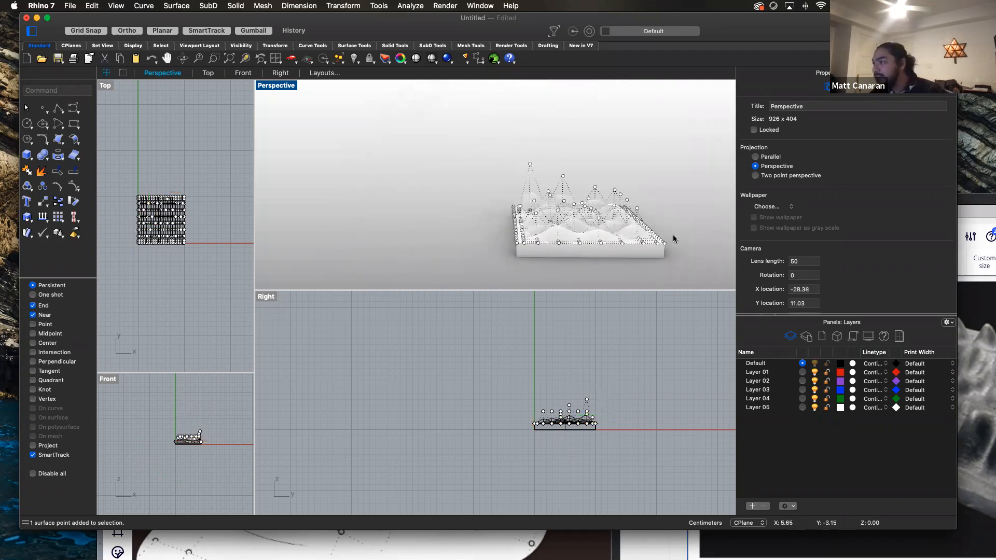
Hide the surface's control points with PointsOff and view the finished terrain at an angle.
scroll(674, 235, up, 8)
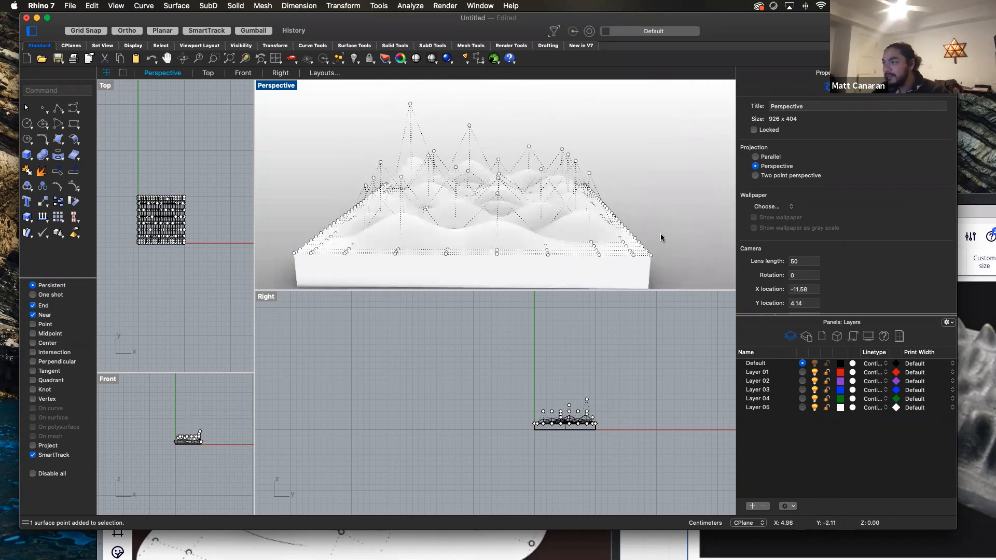
key(F10)
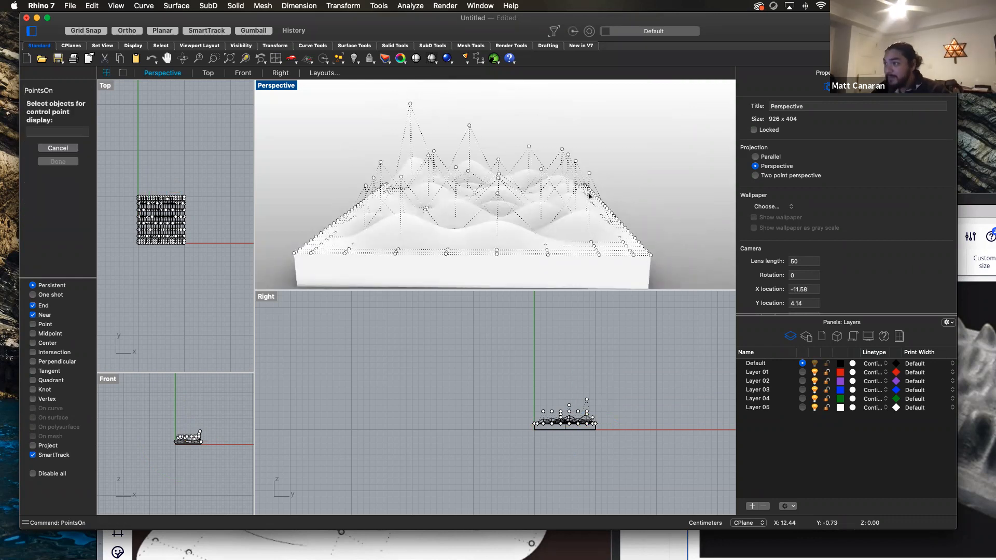
key(Escape)
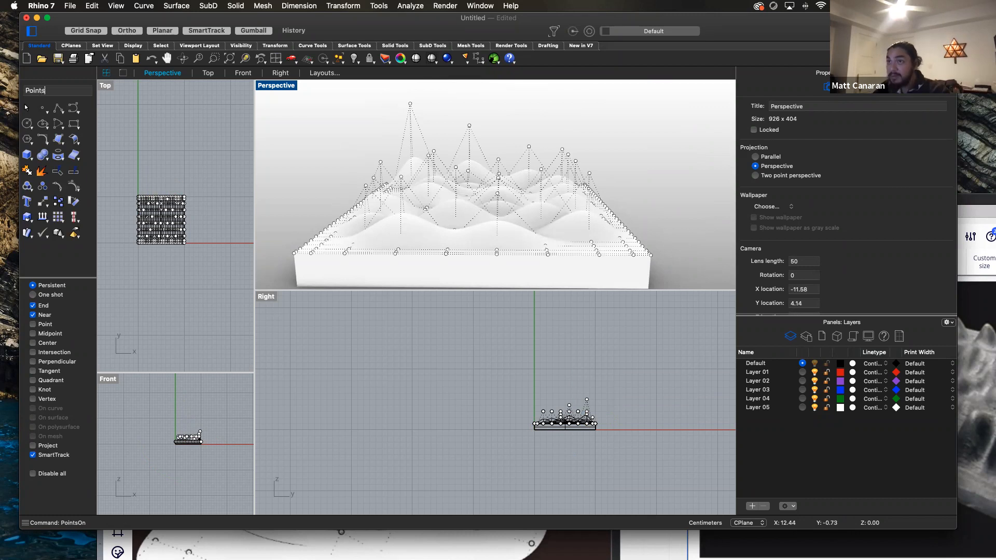
text(On)
key(Up)
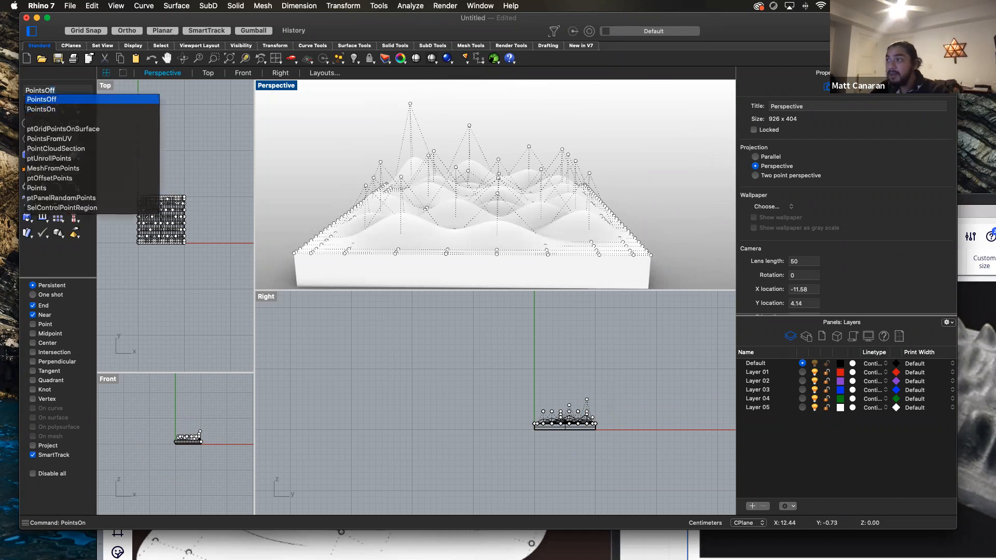
key(Return)
scroll(846, 275, down, 2)
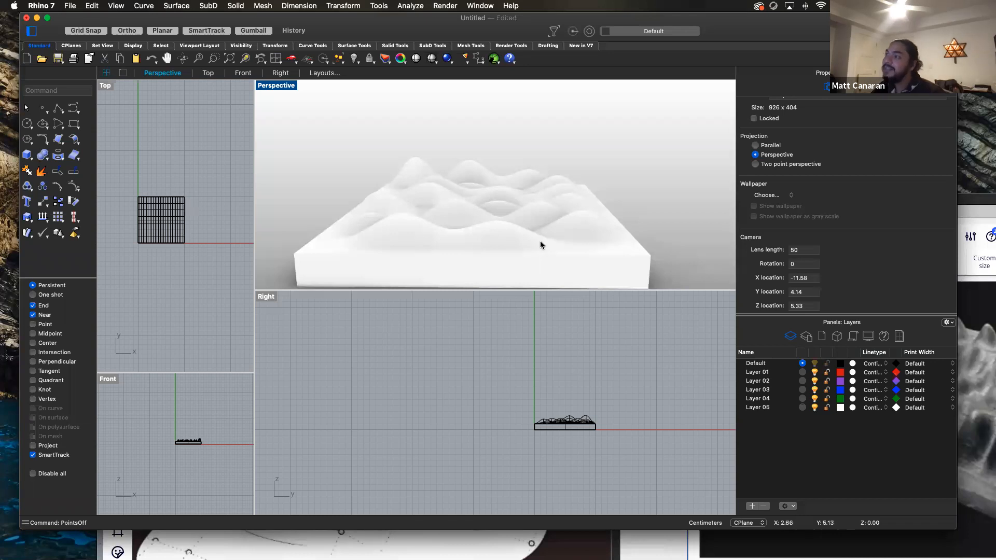
right_drag(648, 231, 676, 230)
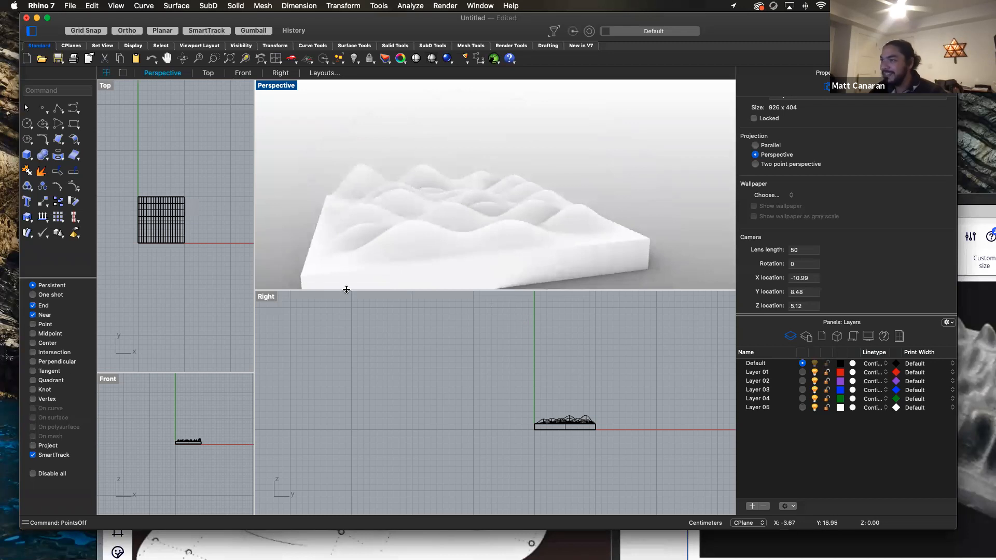
Assign the sculpted top surface to Layer 02 and rename that layer Surface.
click(484, 227)
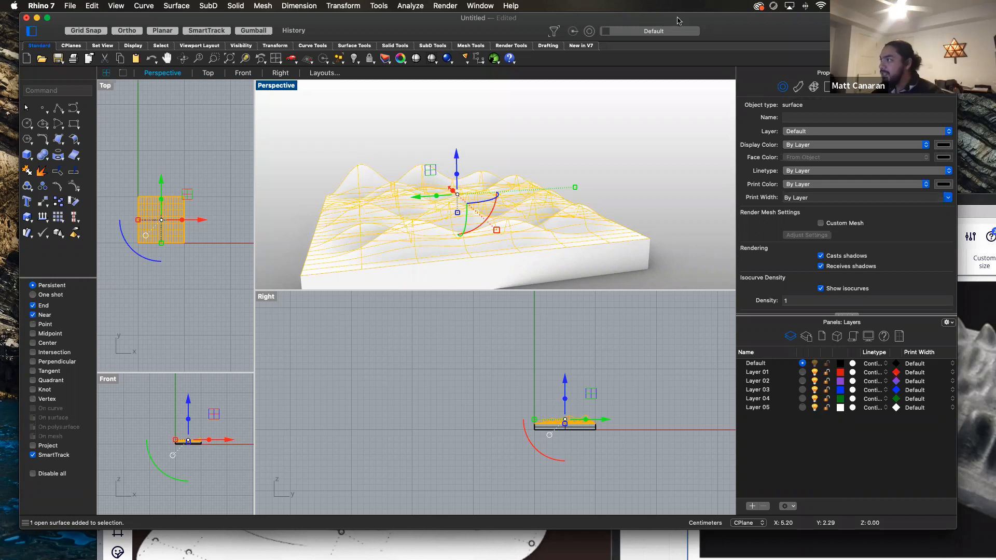
click(812, 133)
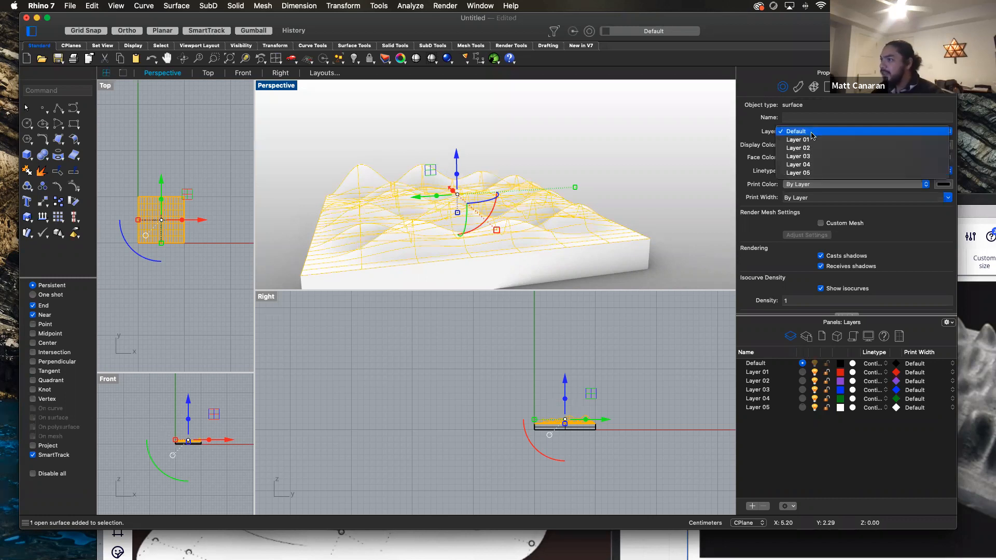
click(813, 148)
click(758, 381)
right_click(758, 381)
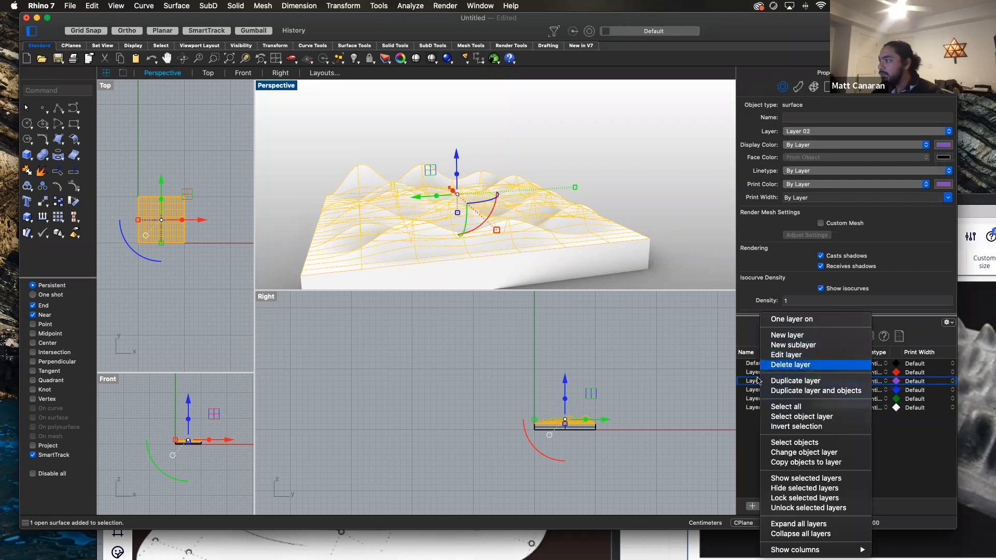
double_click(755, 381)
text(Surface)
key(Return)
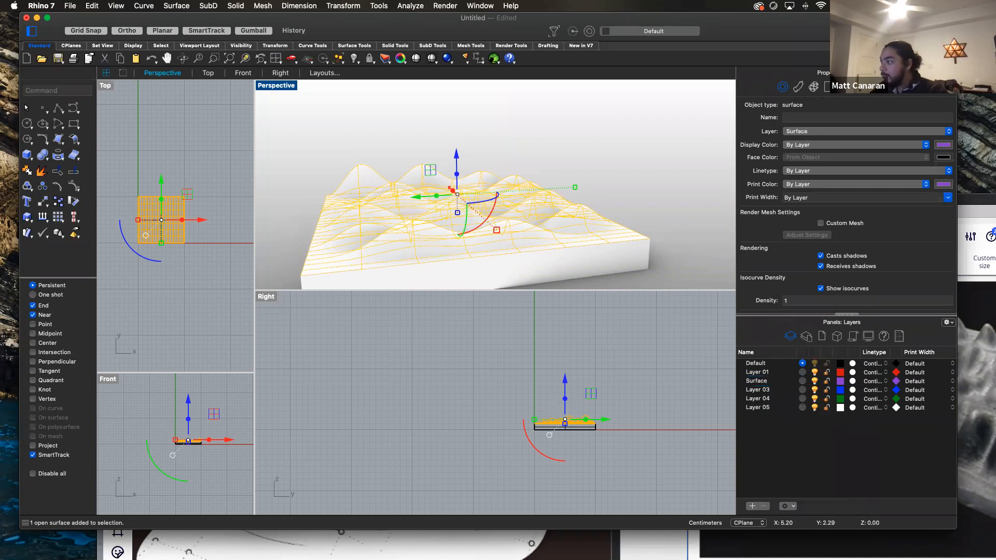
Rename Layer 01 as Base.
right_click(762, 374)
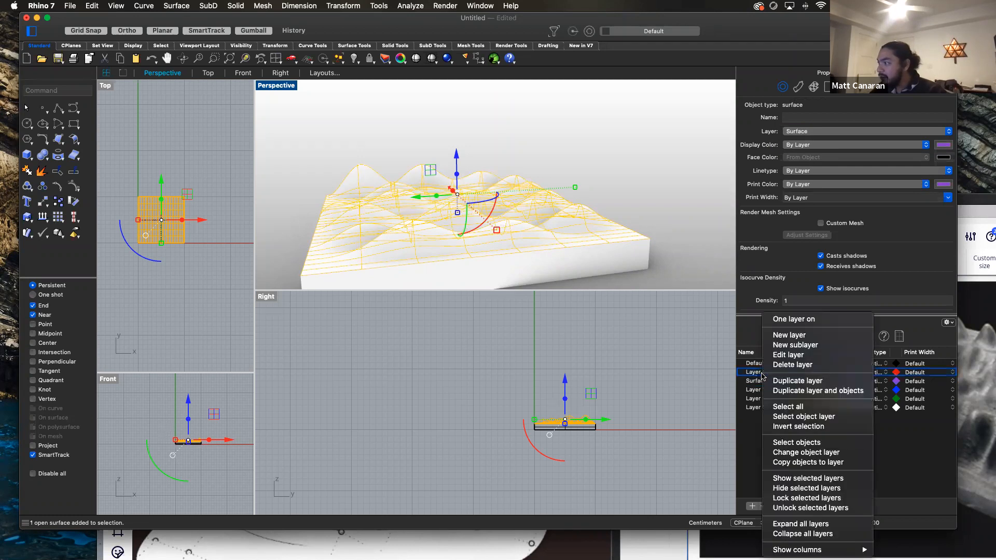
click(754, 374)
click(753, 372)
text(Bas)
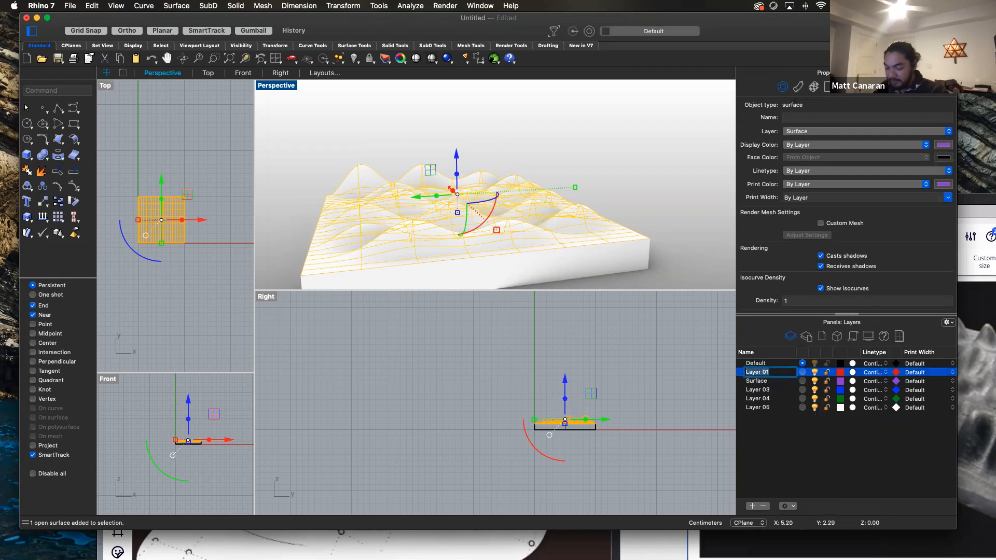
text(e)
key(Return)
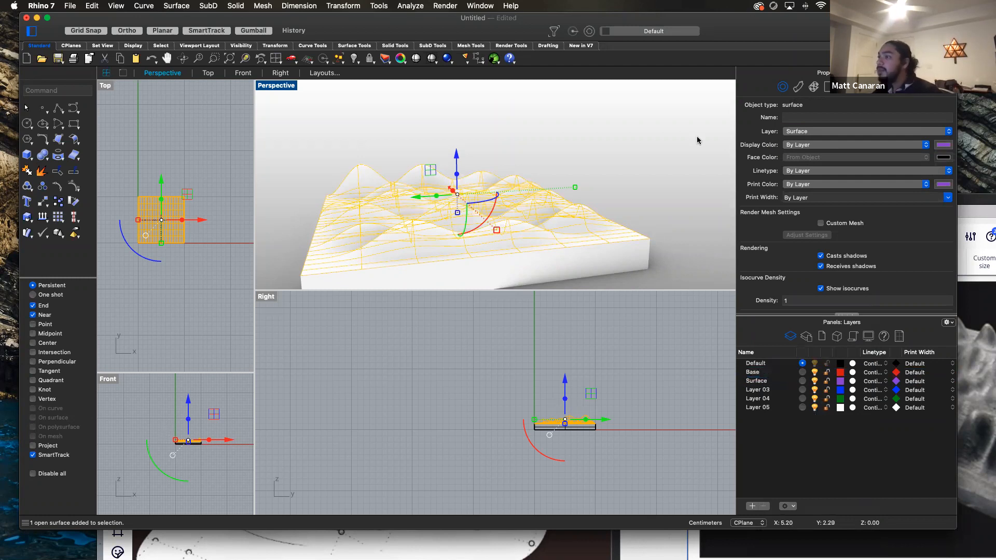
With the sculpted surface selected, open its material settings and choose Use Layer Material.
click(645, 156)
click(578, 220)
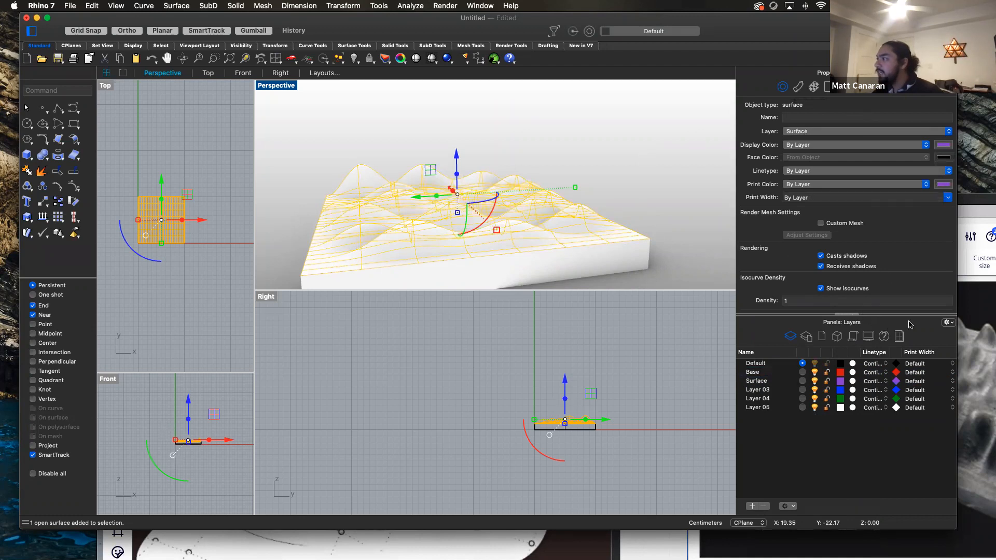
click(799, 87)
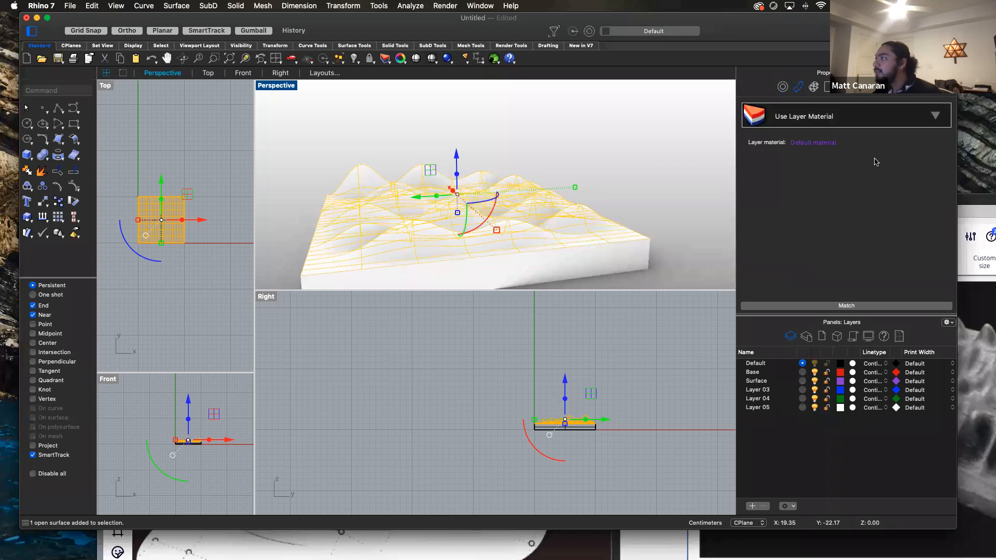
click(815, 117)
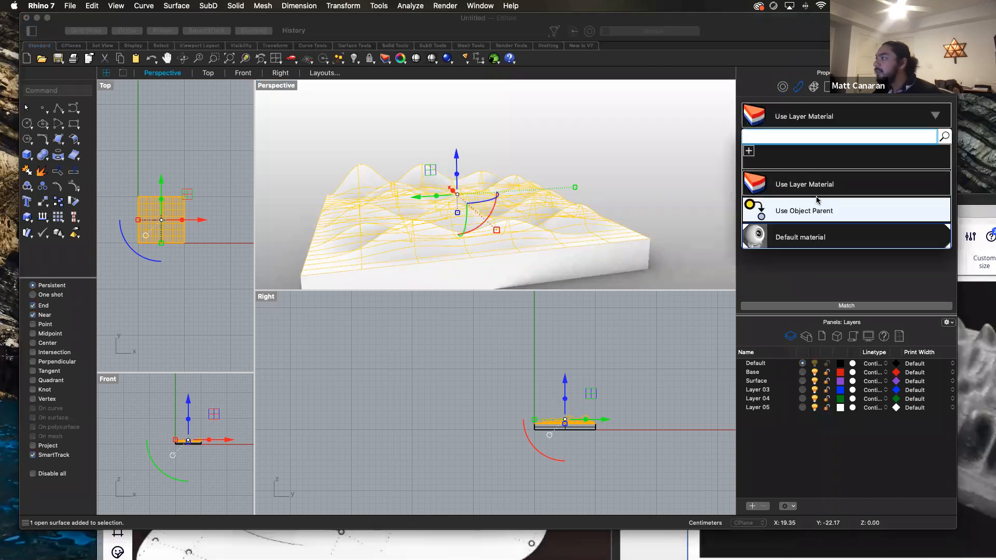
click(830, 187)
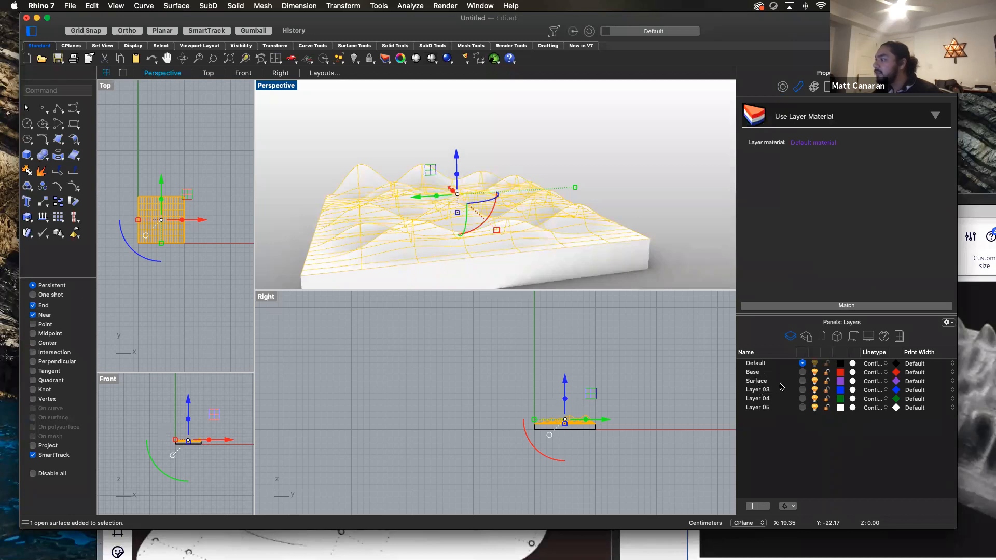
Open the Surface layer's material settings and change its material type from Plaster to Paint.
double_click(814, 382)
click(853, 381)
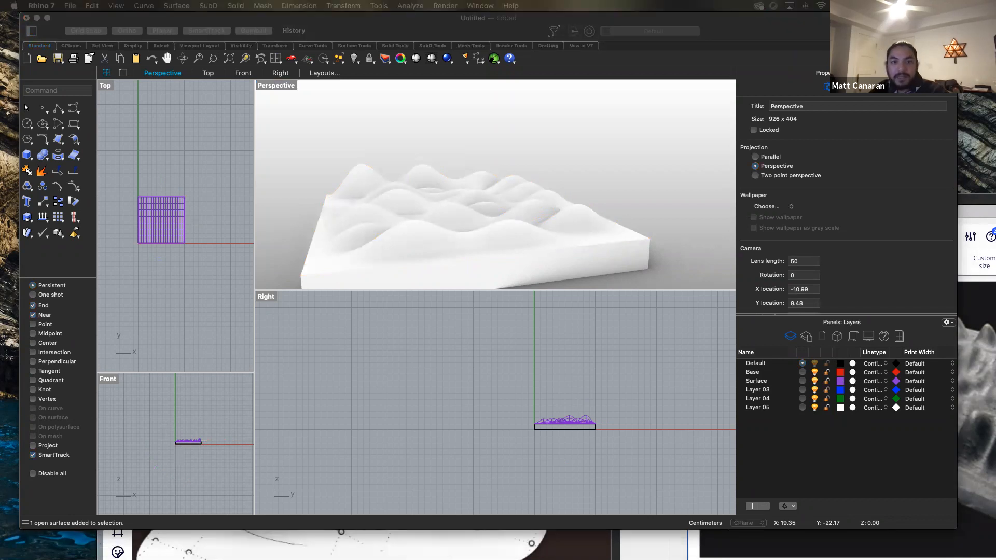
drag(682, 314, 570, 334)
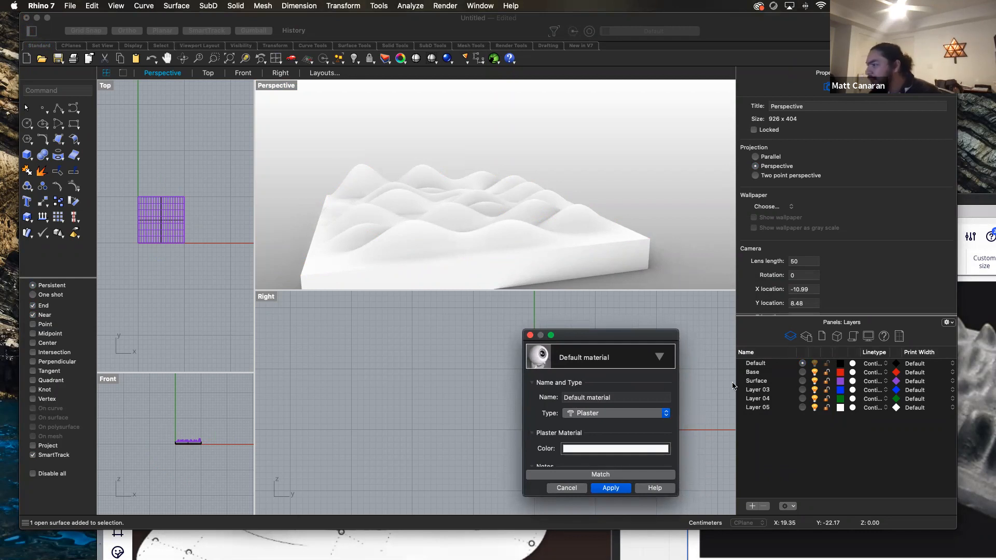
drag(571, 335, 615, 287)
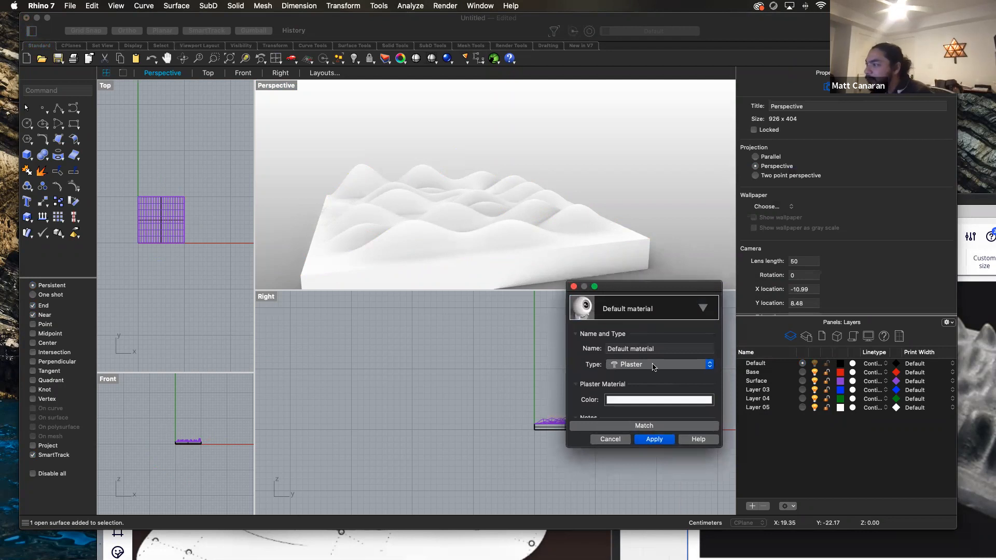
click(654, 365)
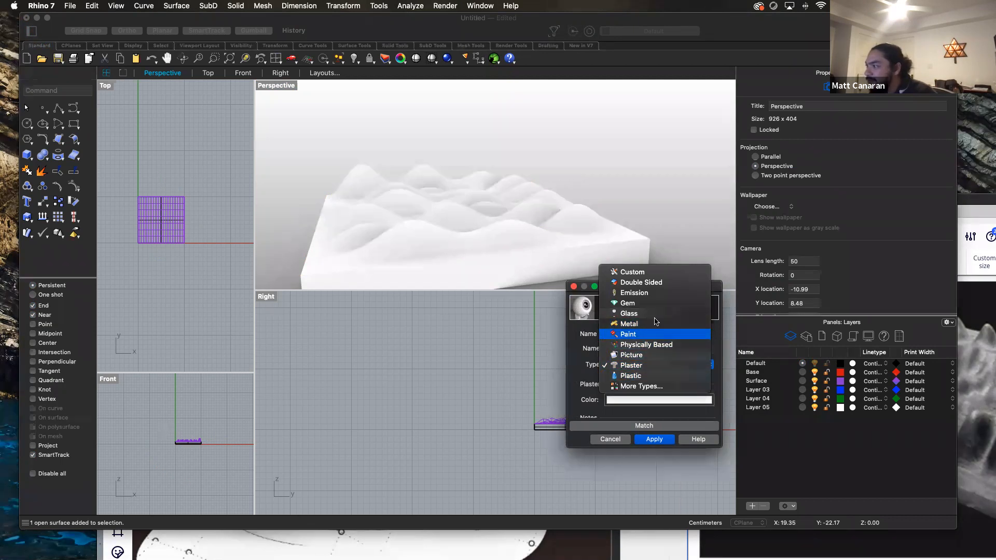
click(655, 336)
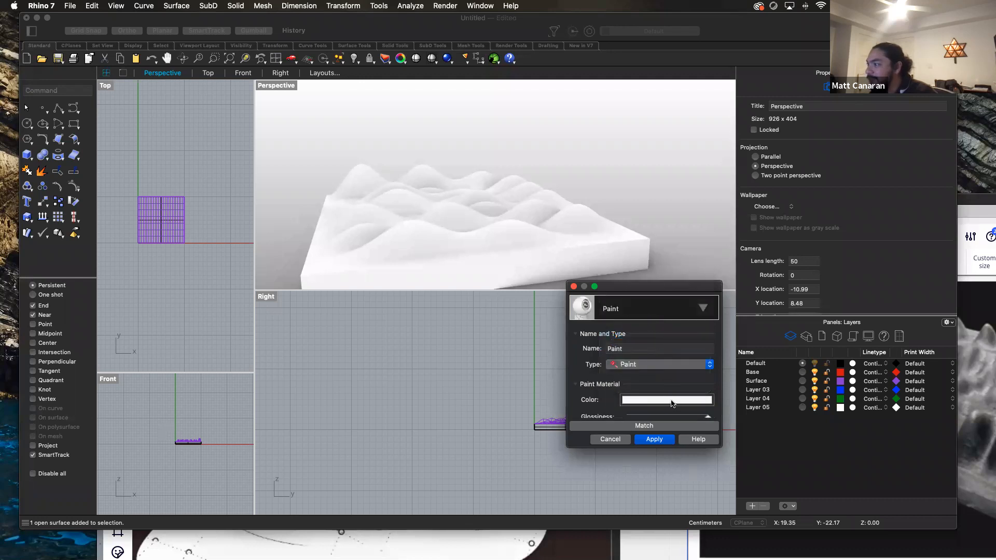
Set the Surface layer's paint colour to orange with hue 40 and saturation 66, and apply the material.
click(671, 402)
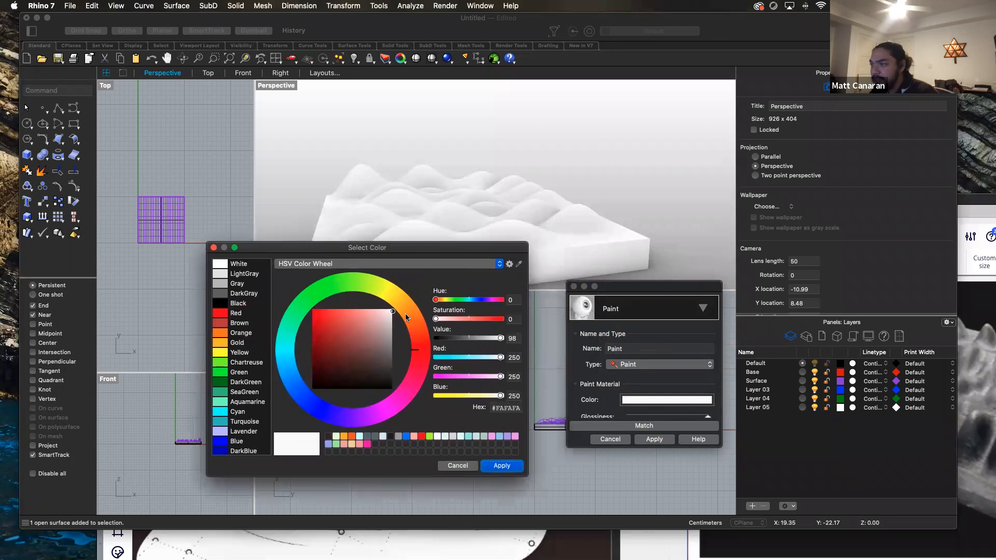
click(407, 312)
click(406, 304)
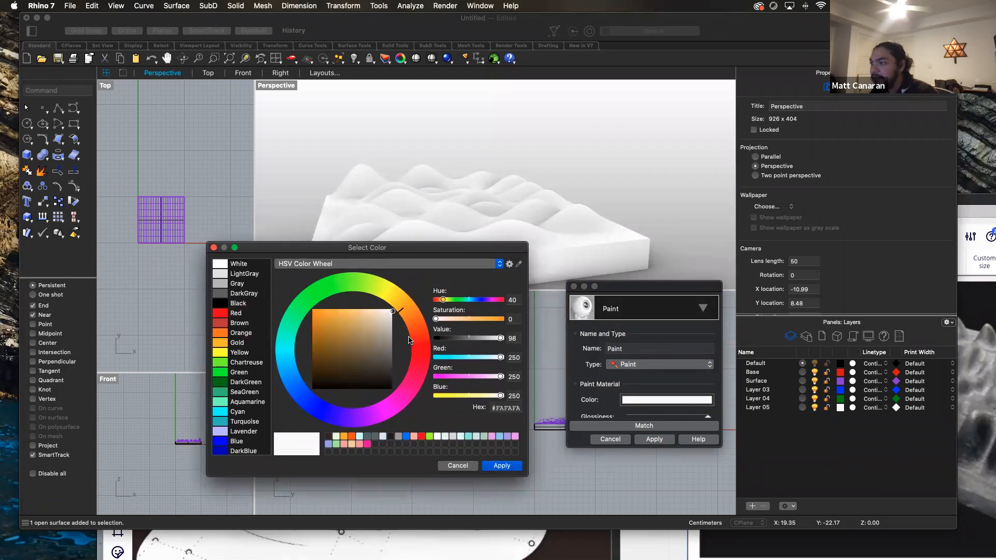
drag(441, 319, 479, 322)
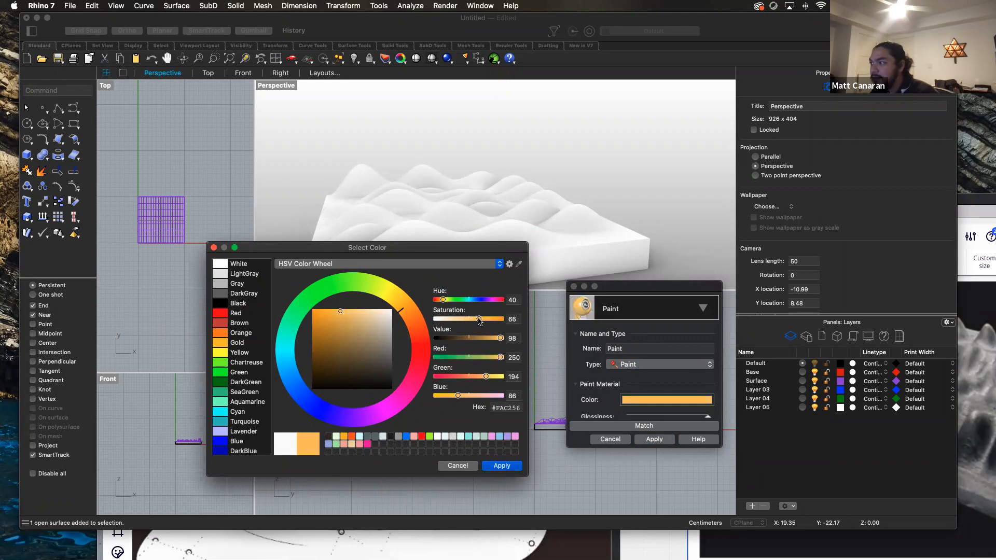
click(501, 467)
click(654, 439)
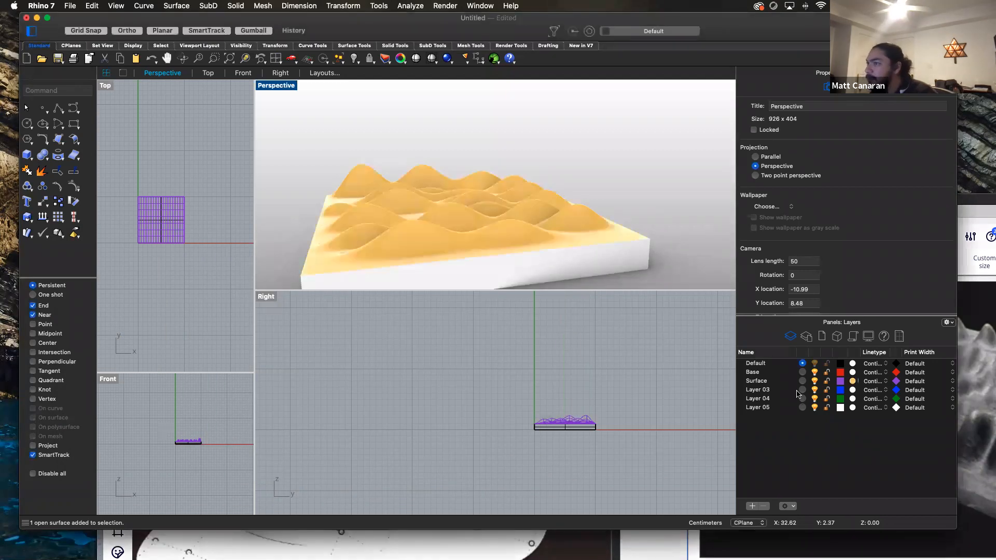
right_drag(649, 195, 671, 216)
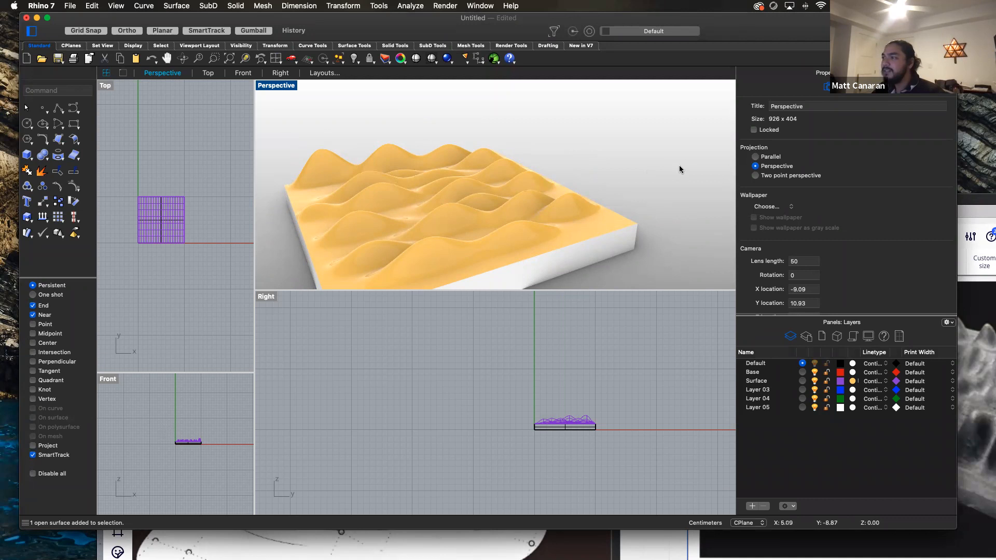
scroll(621, 176, down, 3)
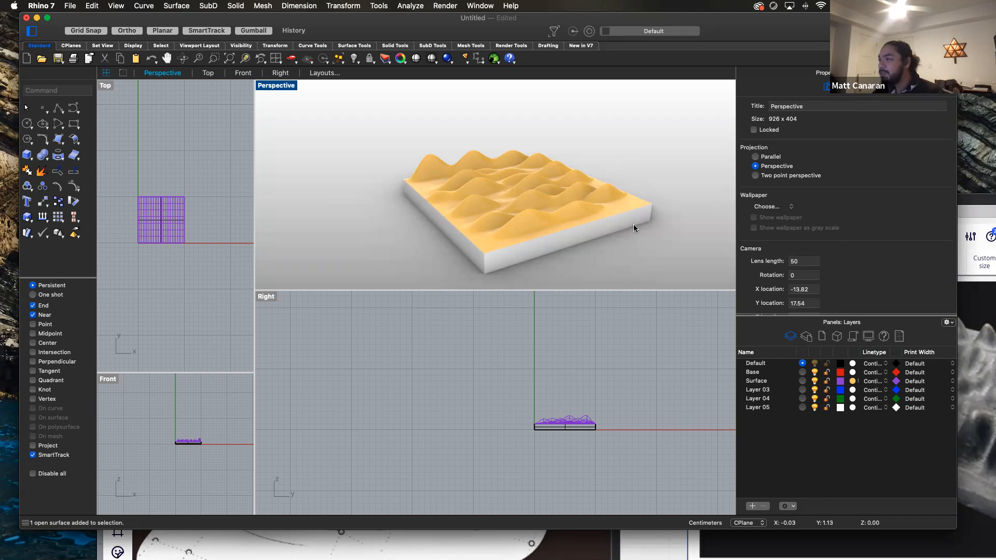
Undo the Surface layer's material change and view the terrain block from its corner.
key(super+z)
right_drag(642, 239, 676, 247)
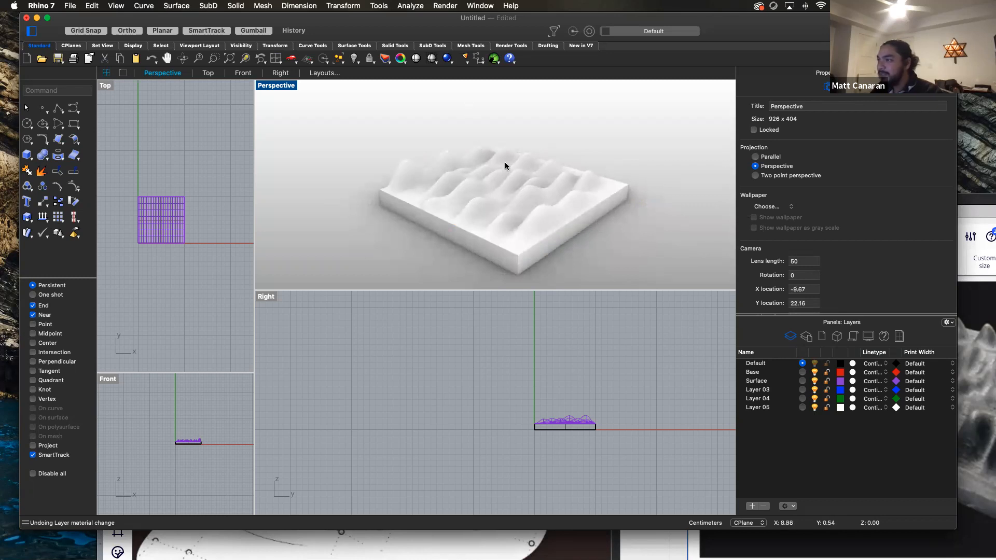
right_drag(608, 230, 579, 253)
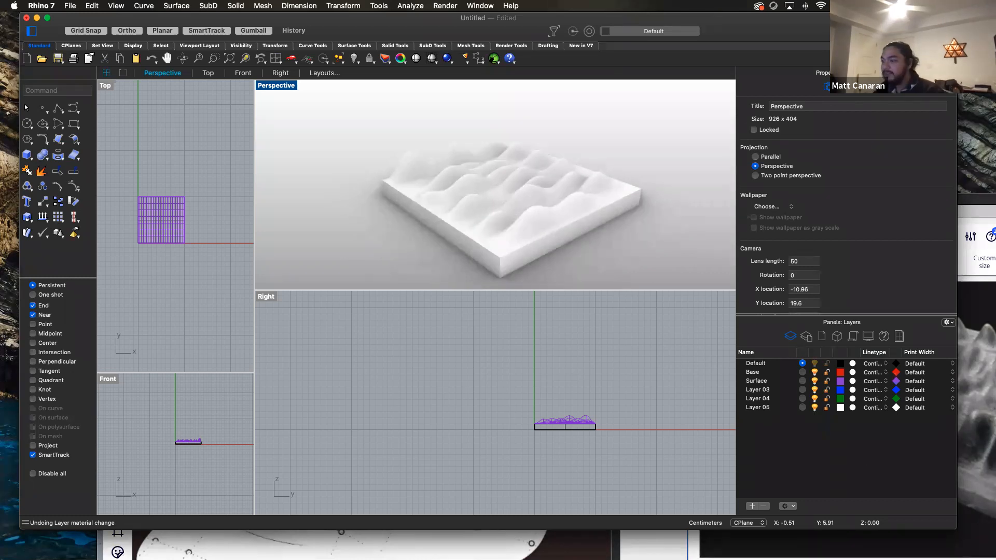
Switch to the Miro board, examine the Rhino command diagram and terrain reference images, and return to Rhino.
click(659, 543)
scroll(639, 306, up, 3)
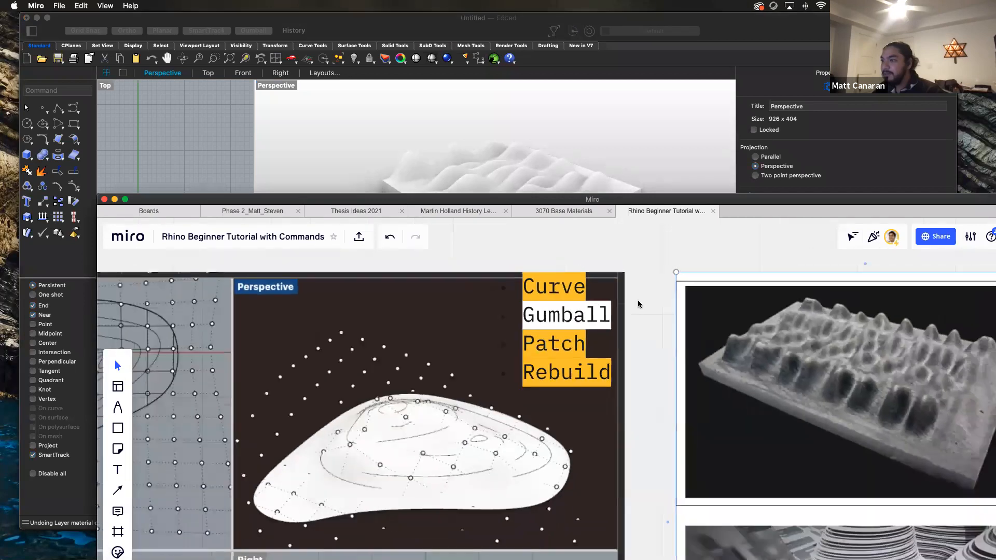
scroll(617, 321, down, 8)
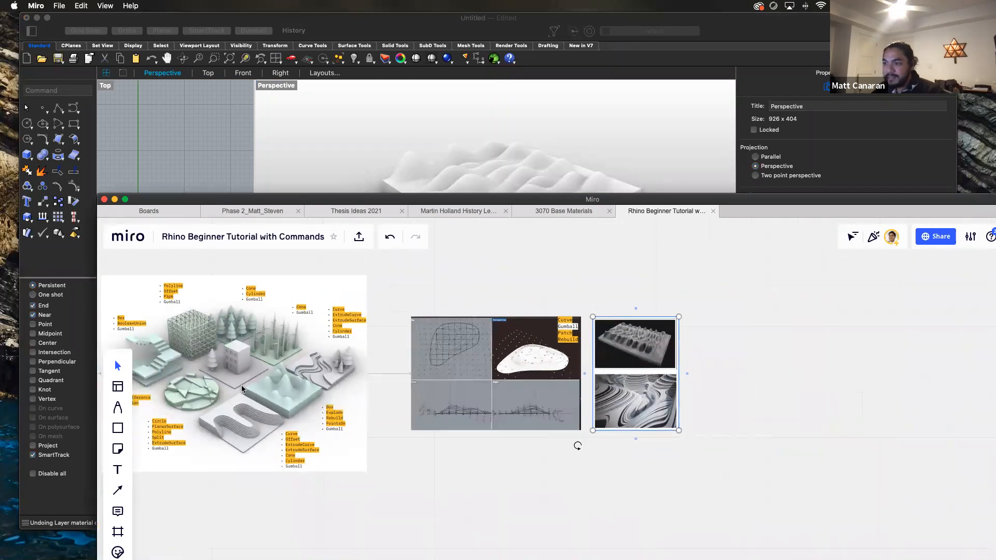
scroll(243, 389, up, 5)
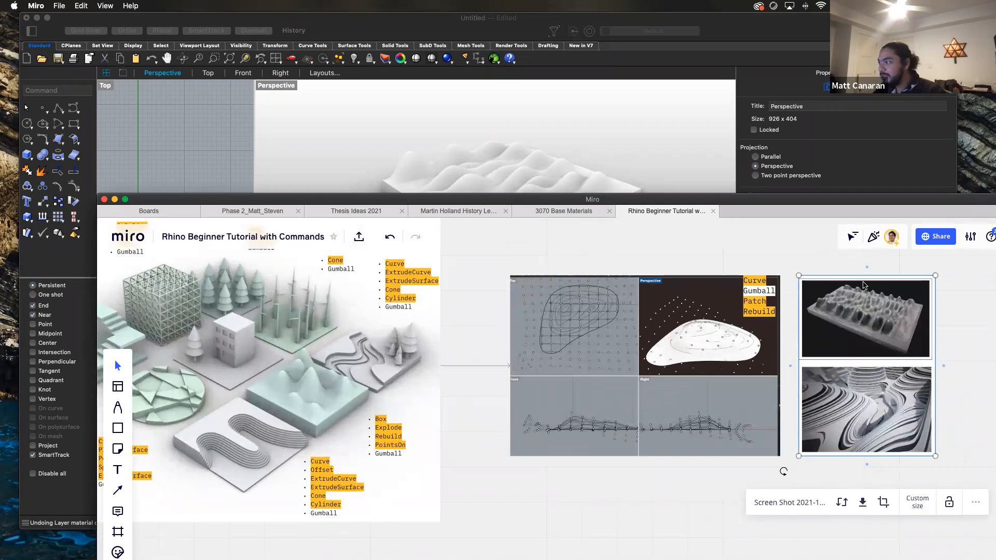
scroll(536, 383, up, 2)
scroll(535, 382, up, 1)
scroll(536, 382, down, 5)
scroll(305, 353, up, 3)
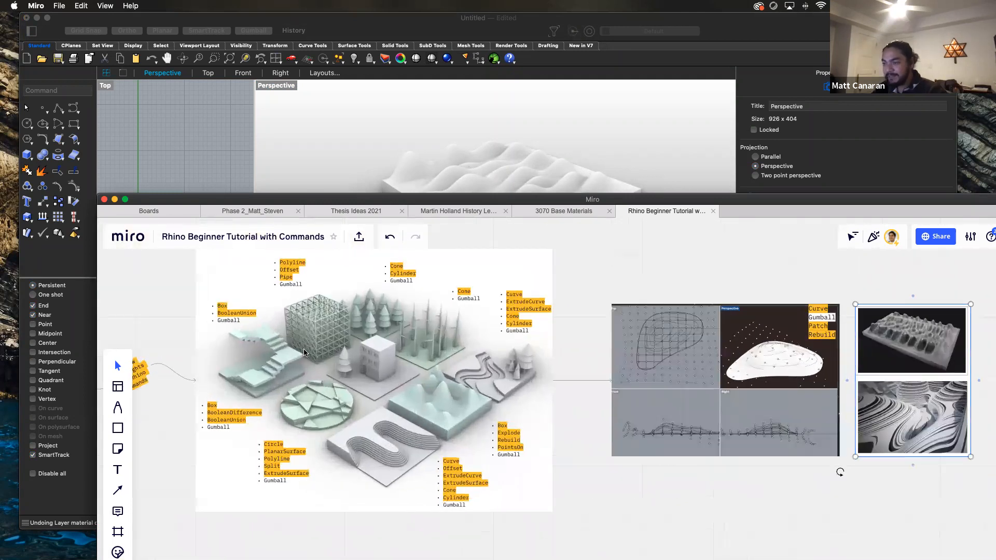
scroll(305, 353, up, 3)
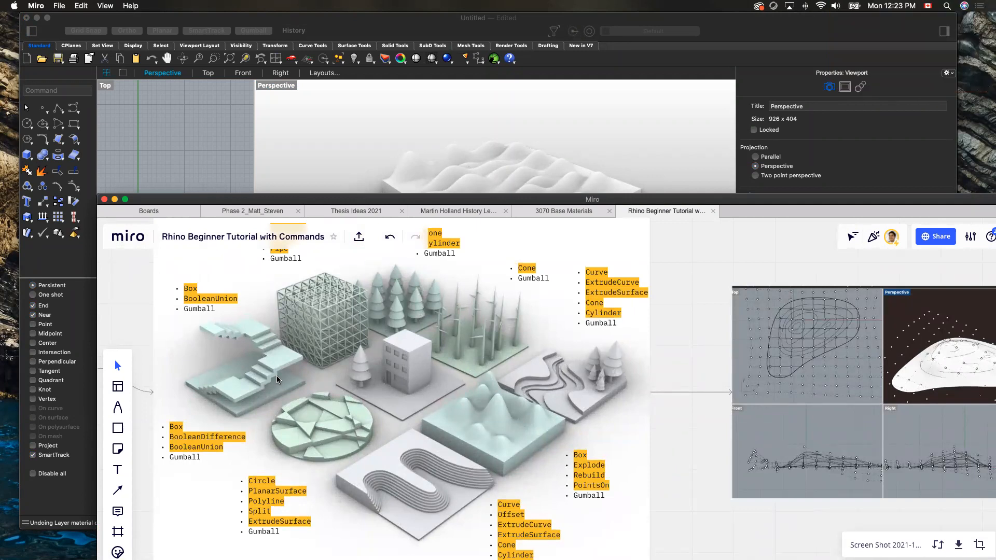
click(398, 184)
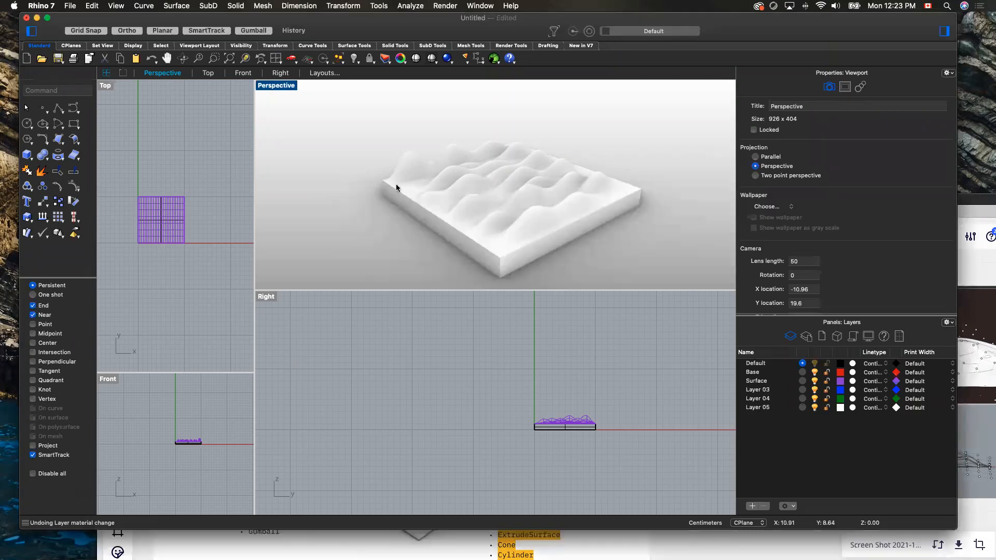
click(409, 182)
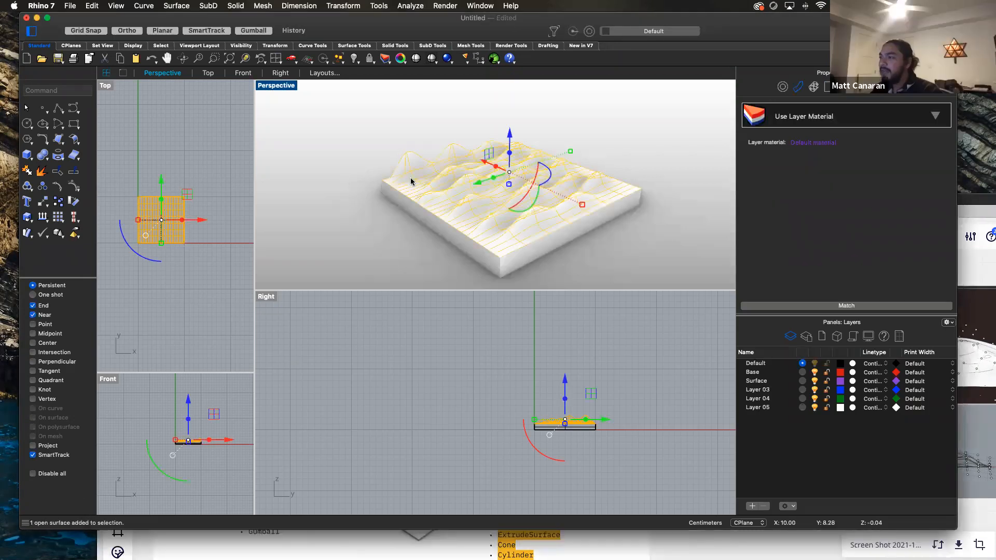
click(540, 85)
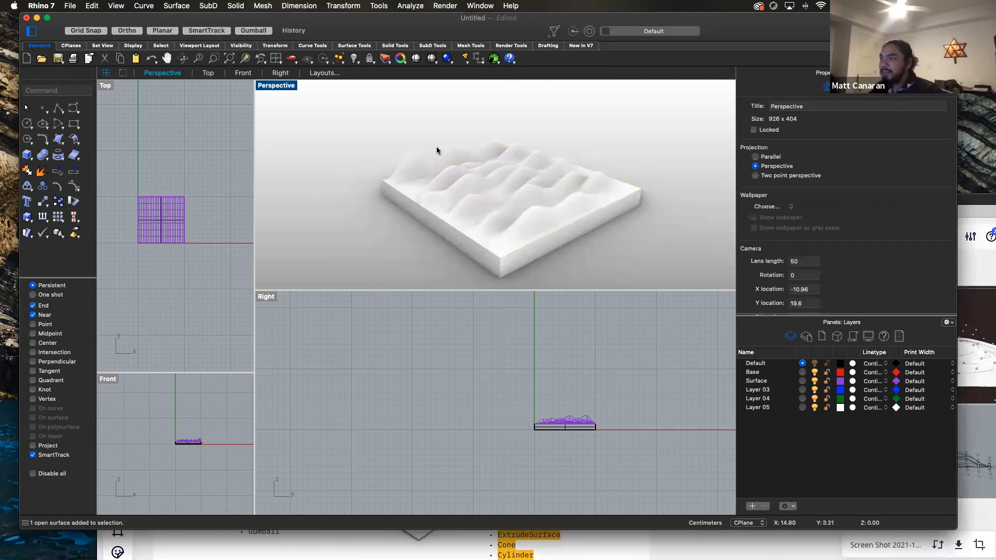
drag(363, 115, 674, 278)
click(587, 227)
click(561, 264)
text(v)
key(Escape)
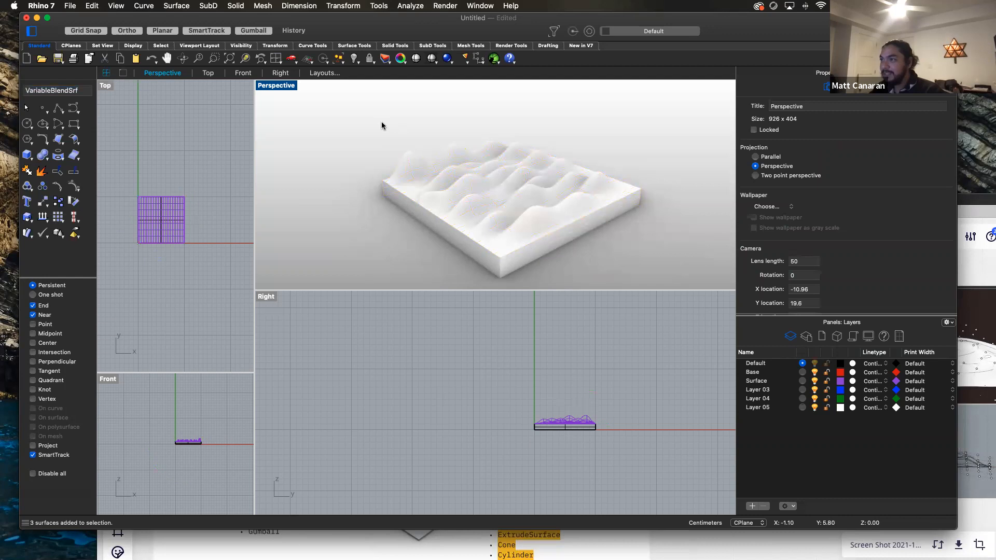
Try grouping the terrain surface and base surfaces with the Group command, and undo the grouping.
drag(363, 119, 668, 281)
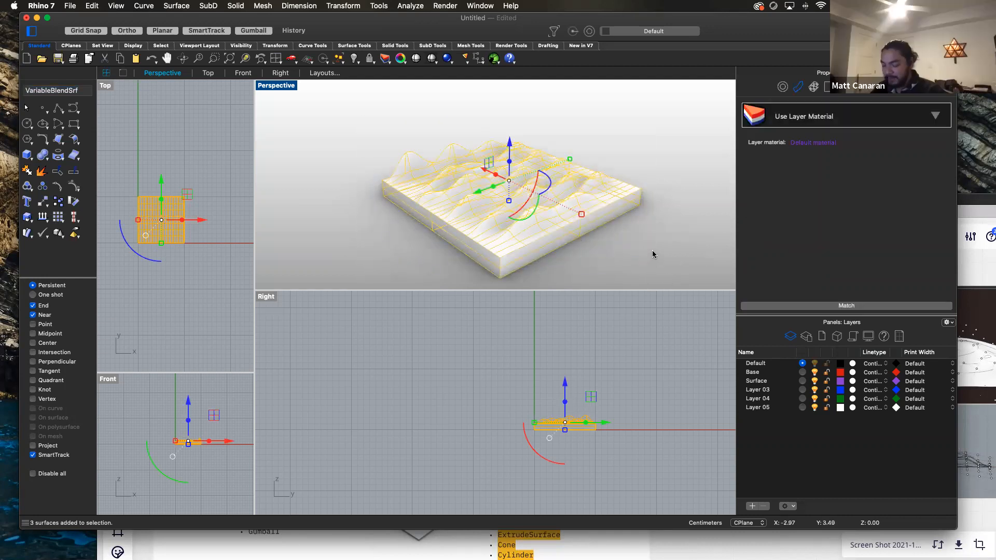
text(grou)
text(group)
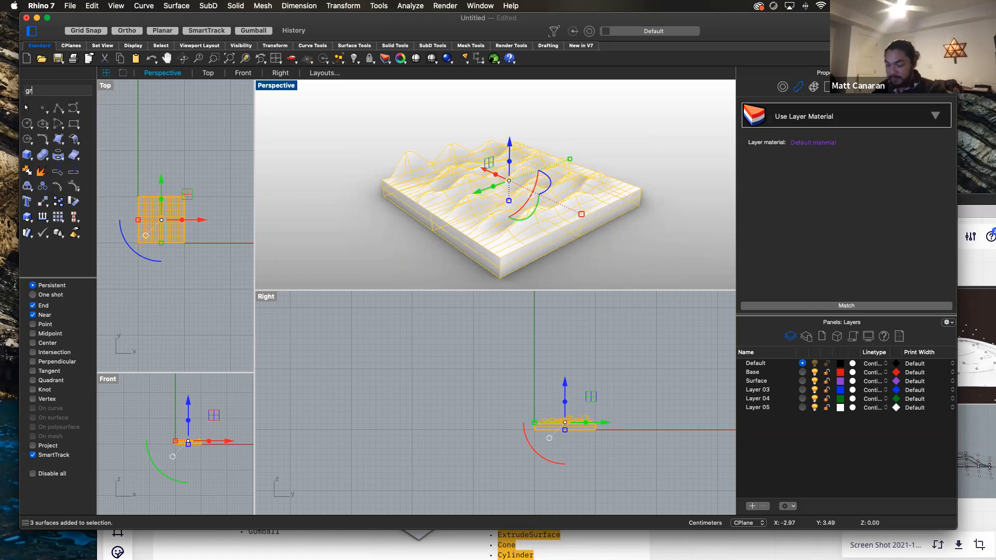
key(Return)
key(super+z)
Combine the sculpted terrain surface and all base surfaces into one solid with BooleanUnion.
click(522, 196)
drag(662, 256, 409, 114)
text(booleanu)
key(Down)
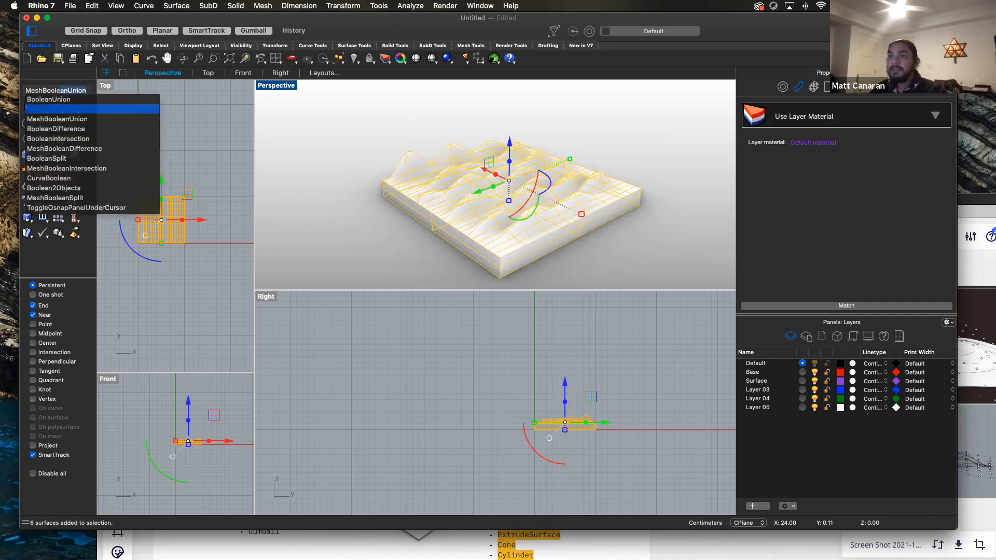
click(48, 100)
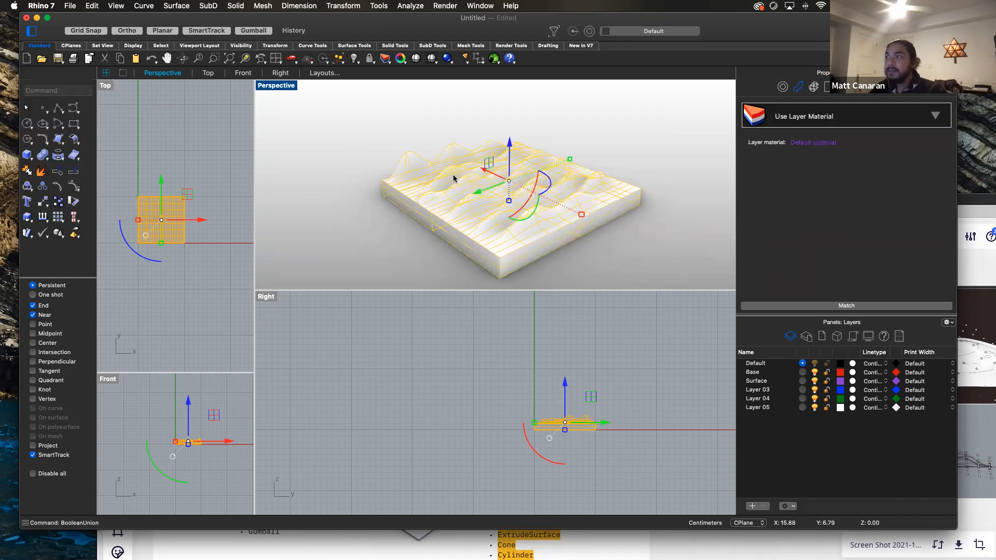
click(510, 227)
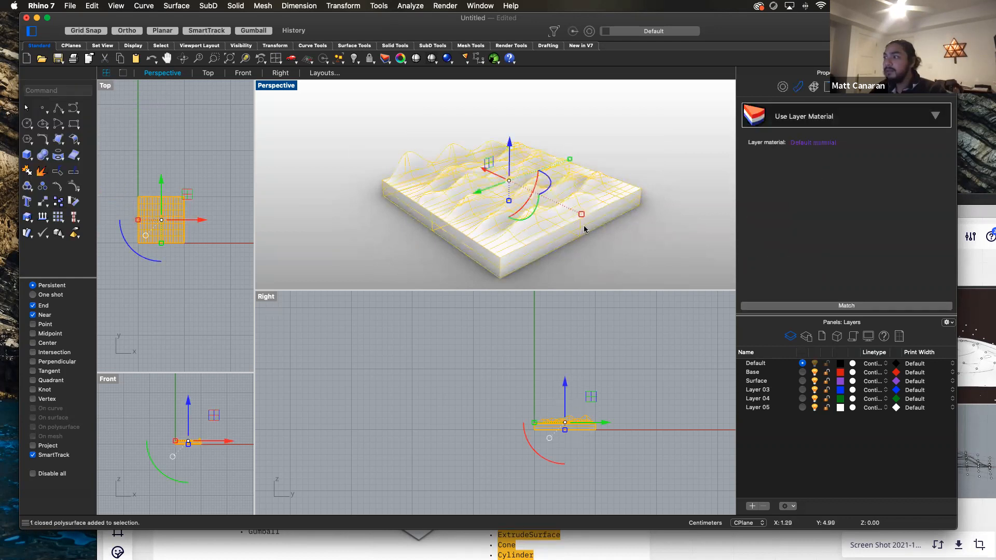
click(640, 224)
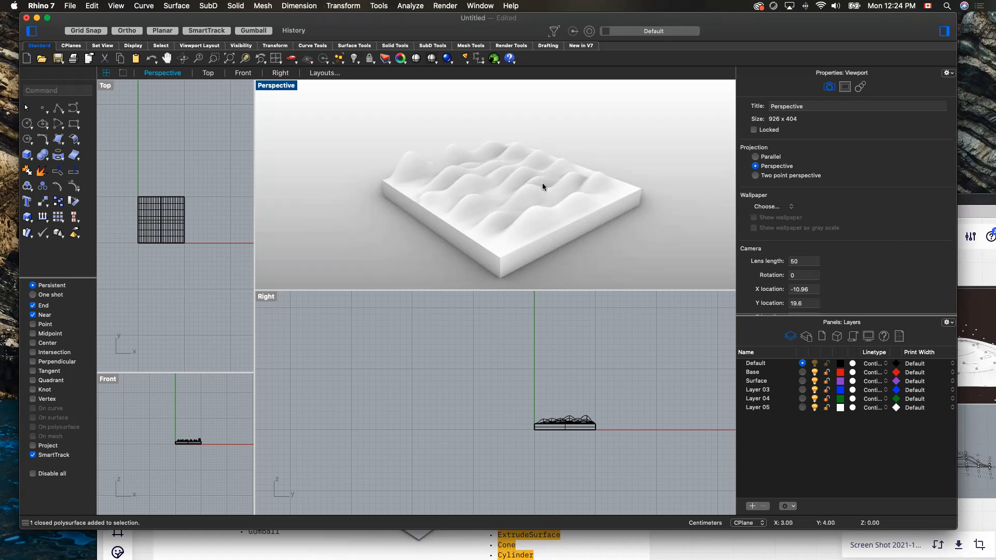
Explode the combined terrain solid into separate surfaces.
click(544, 244)
text(ex)
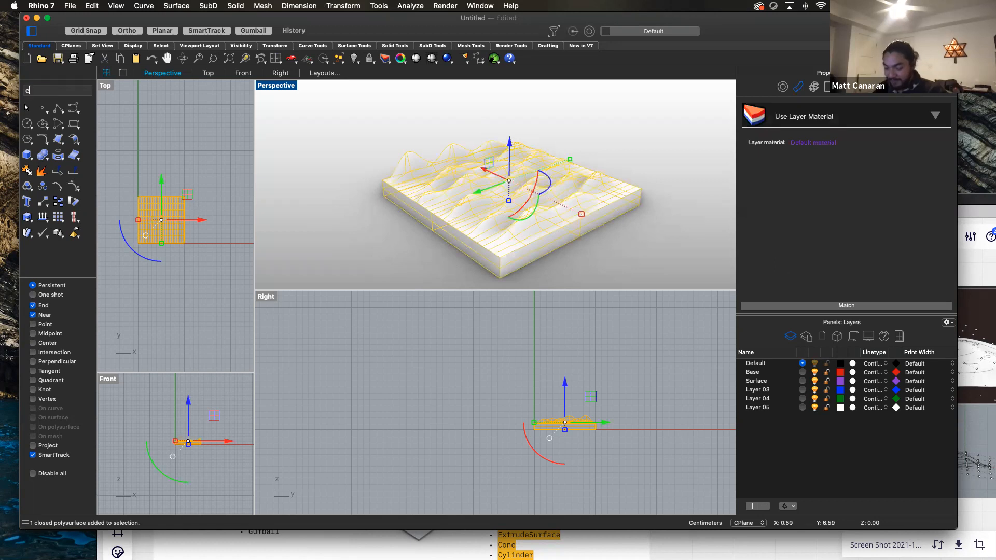
key(Return)
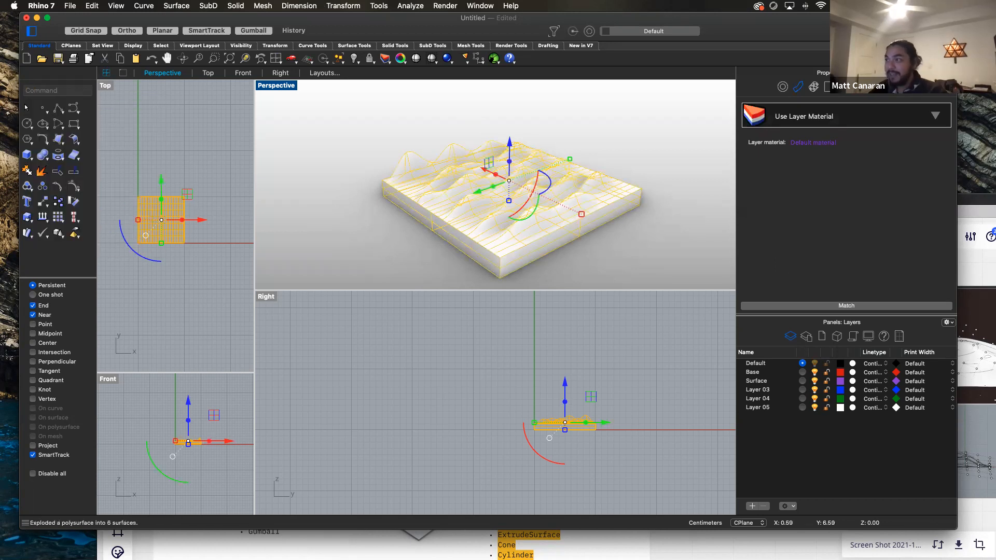
Move the sculpted terrain surface along the Y axis until it sits clear beside the base.
click(670, 133)
click(551, 206)
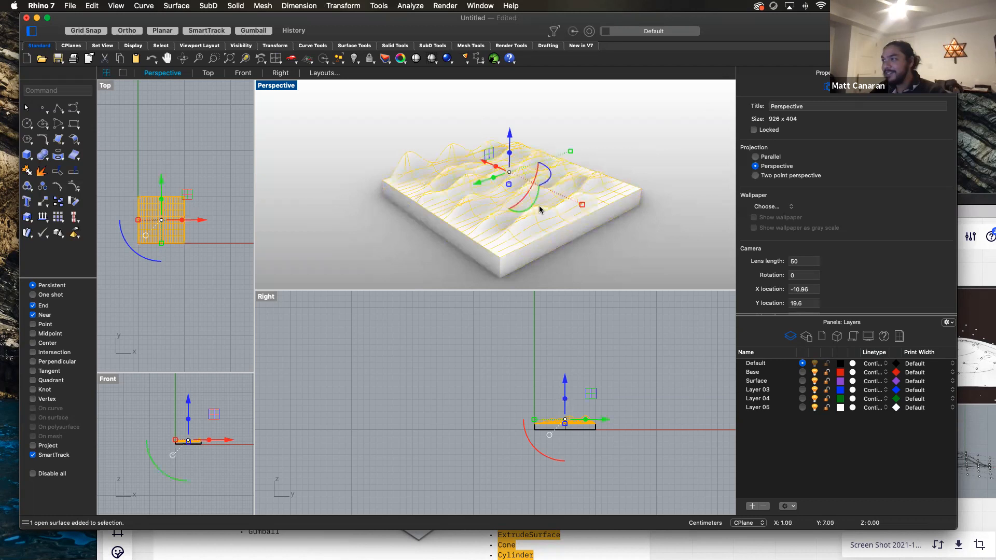
drag(486, 181, 283, 249)
Delete all side and bottom surfaces of the base, keeping only the sculpted terrain surface.
click(601, 190)
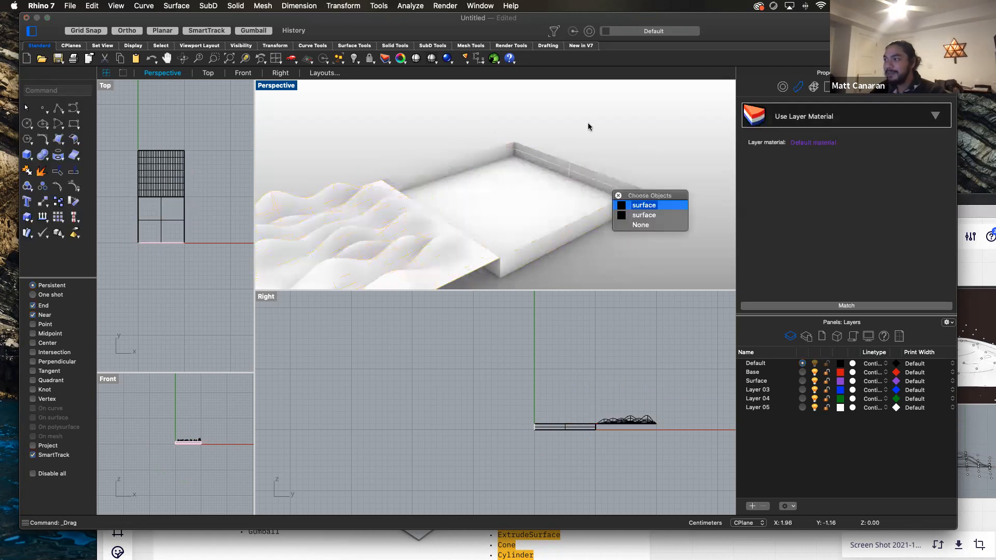
click(587, 123)
scroll(457, 154, up, 3)
scroll(457, 155, down, 4)
drag(643, 259, 571, 114)
key(Delete)
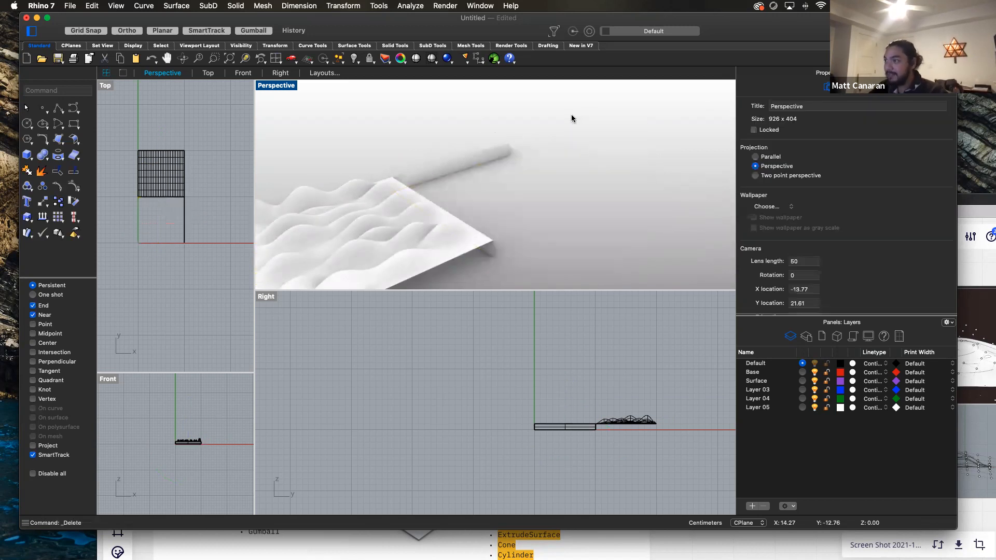
click(487, 158)
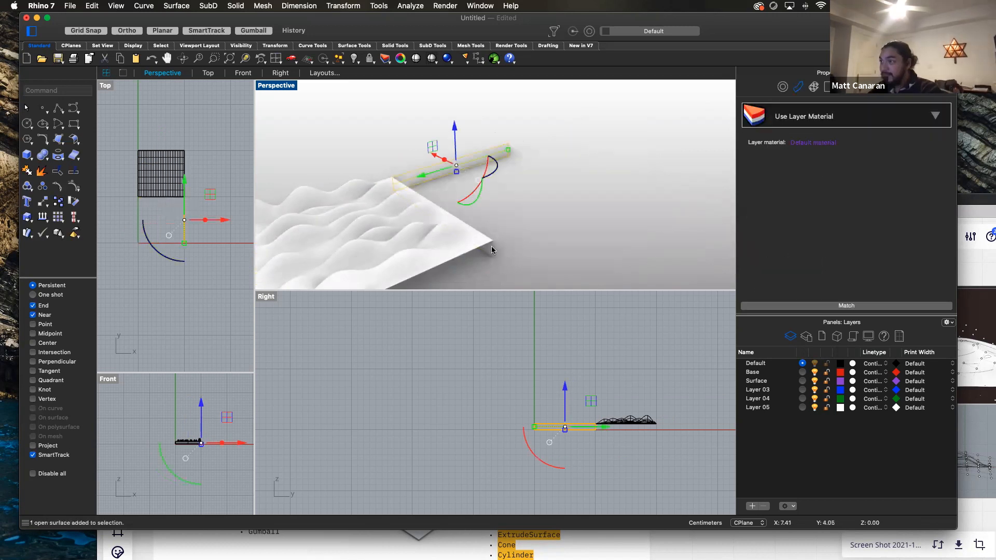
key(Delete)
scroll(570, 183, down, 5)
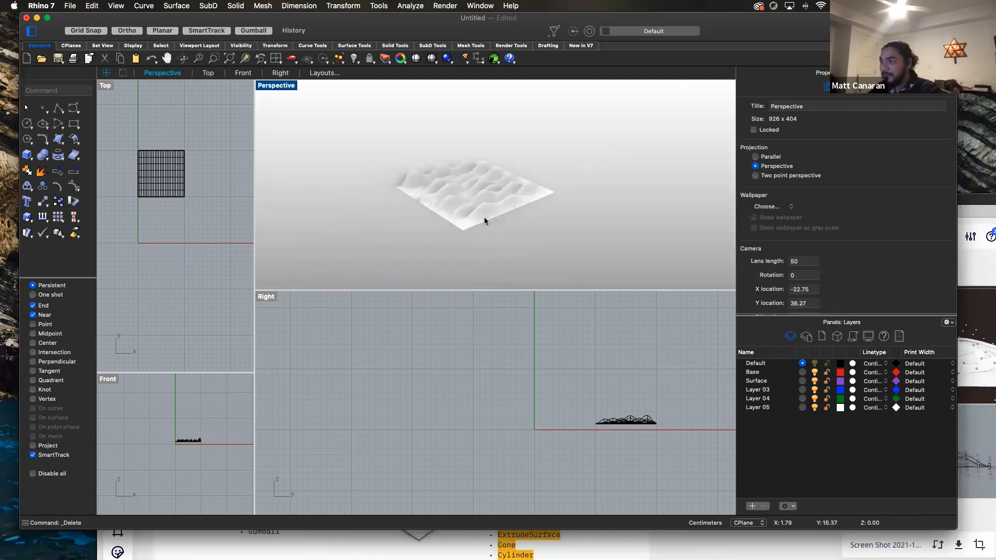
Turn on the control points of the sculpted terrain surface with PointsOn.
click(465, 226)
text(Pints)
key(BackSpace)
key(BackSpace)
key(BackSpace)
key(BackSpace)
key(BackSpace)
text(p)
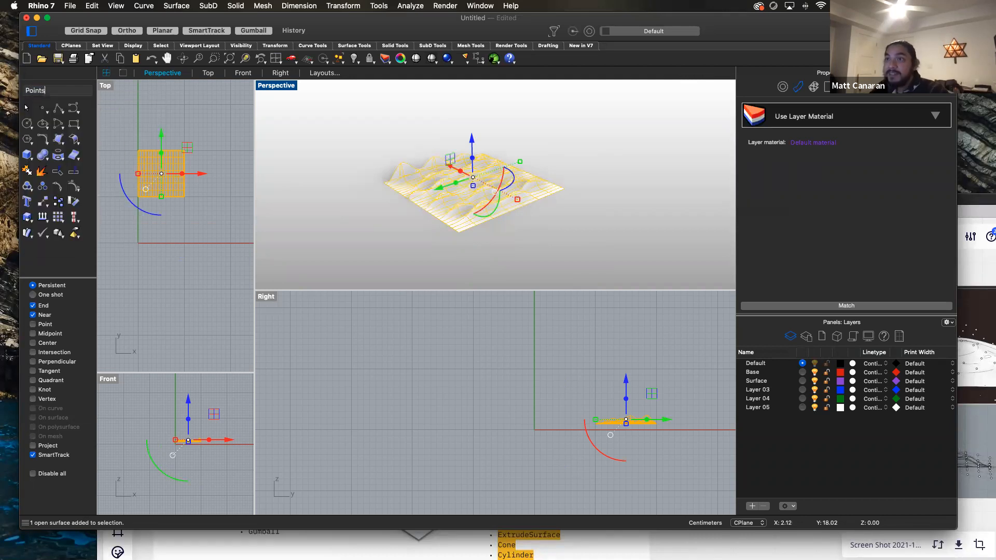
key(Down)
key(Down)
key(Down)
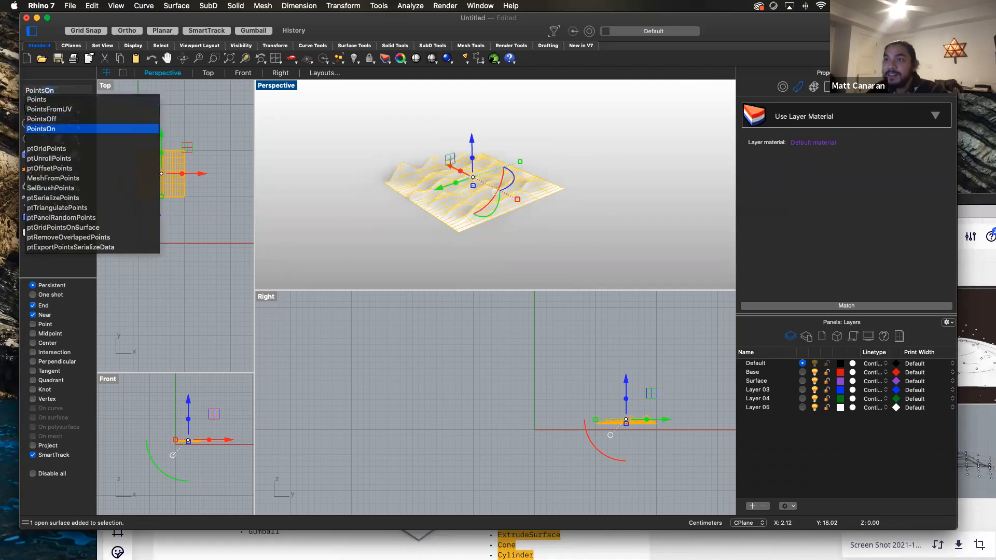
key(Return)
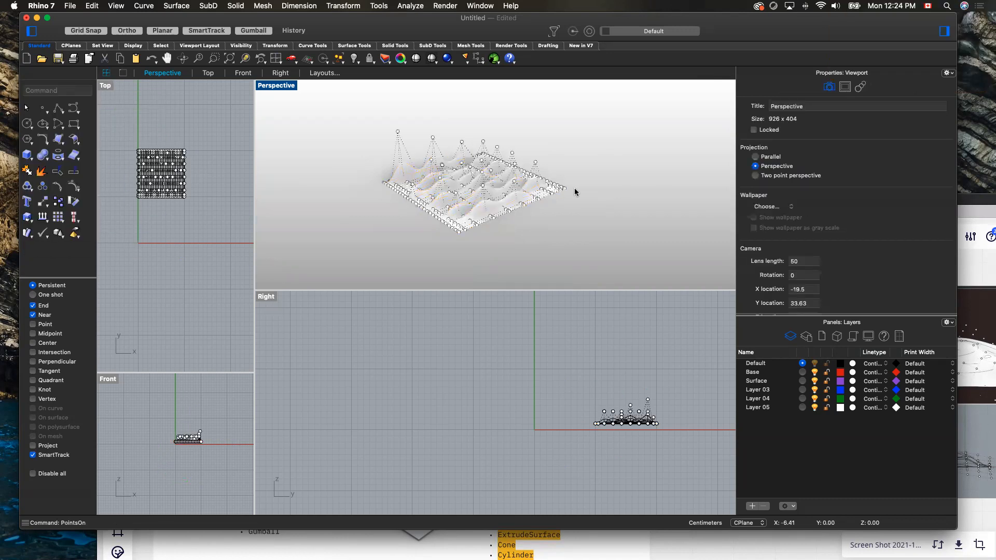
Raise the control point at one outer corner of the terrain surface and turn the control points off.
scroll(557, 191, up, 10)
click(546, 186)
drag(547, 188, 548, 134)
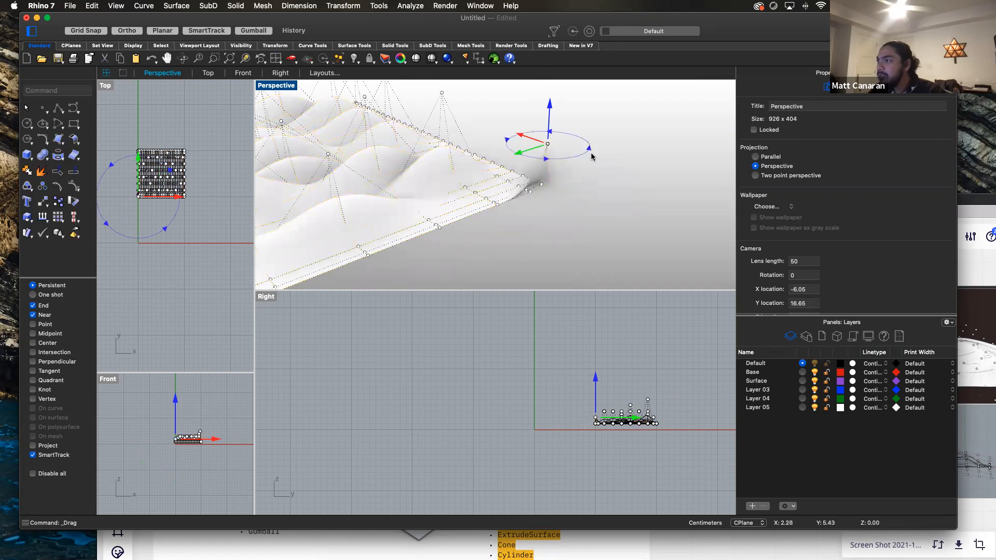
click(591, 154)
scroll(611, 152, down, 8)
key(Escape)
key(Escape)
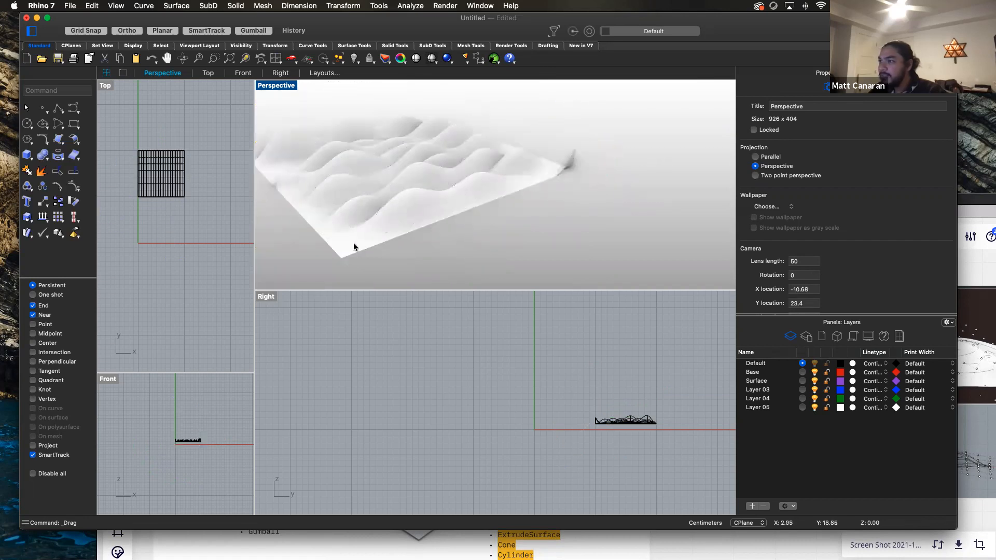
Select the terrain surface again and redisplay its control points with PointsOn.
click(341, 257)
key(Escape)
text(a)
click(342, 261)
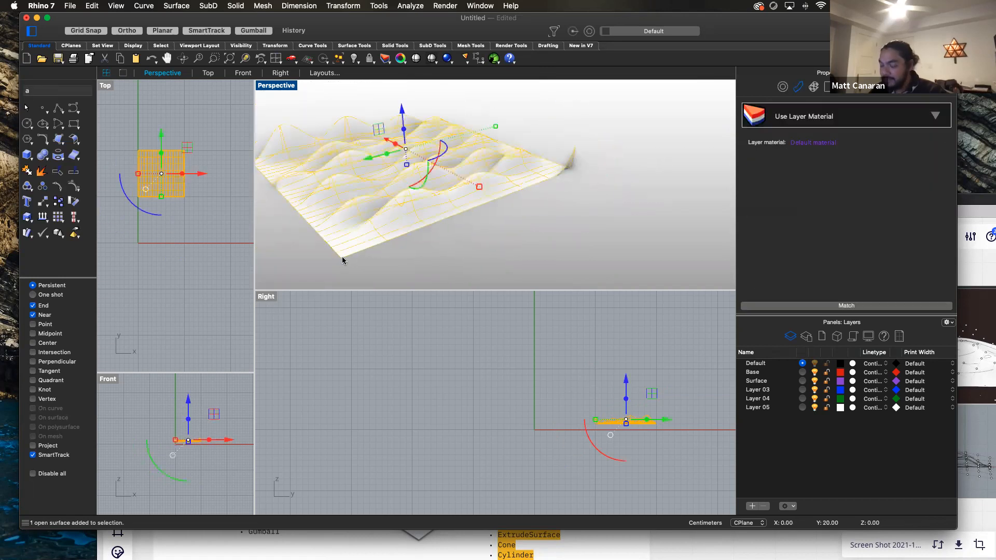
text(points)
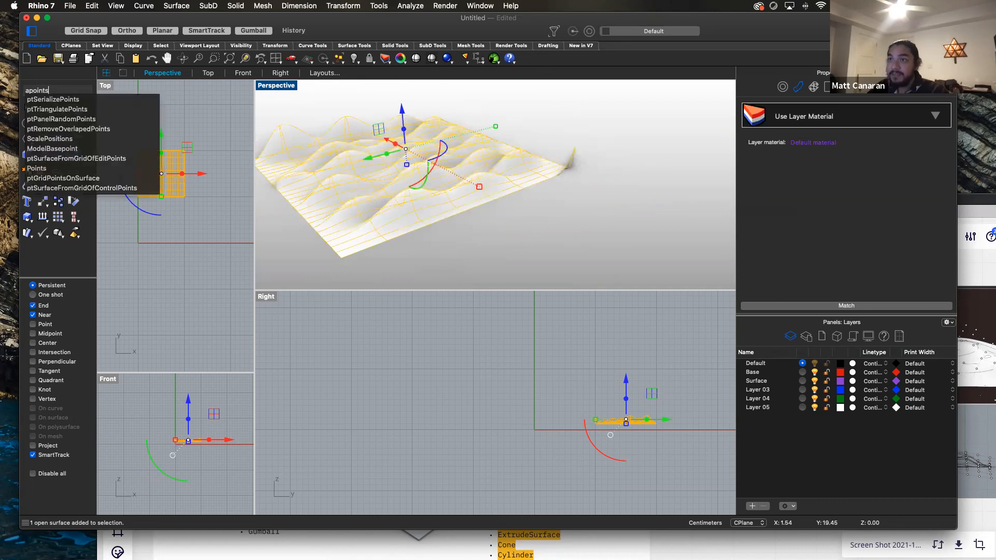
key(BackSpace)
key(BackSpace)
key(BackSpace)
key(BackSpace)
key(BackSpace)
key(BackSpace)
key(BackSpace)
text(Points)
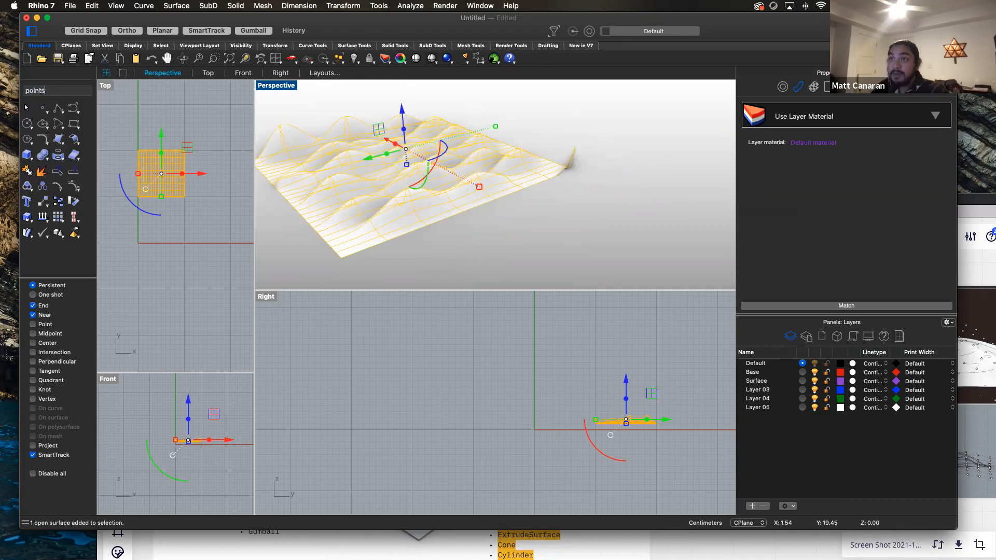
text(On)
key(Return)
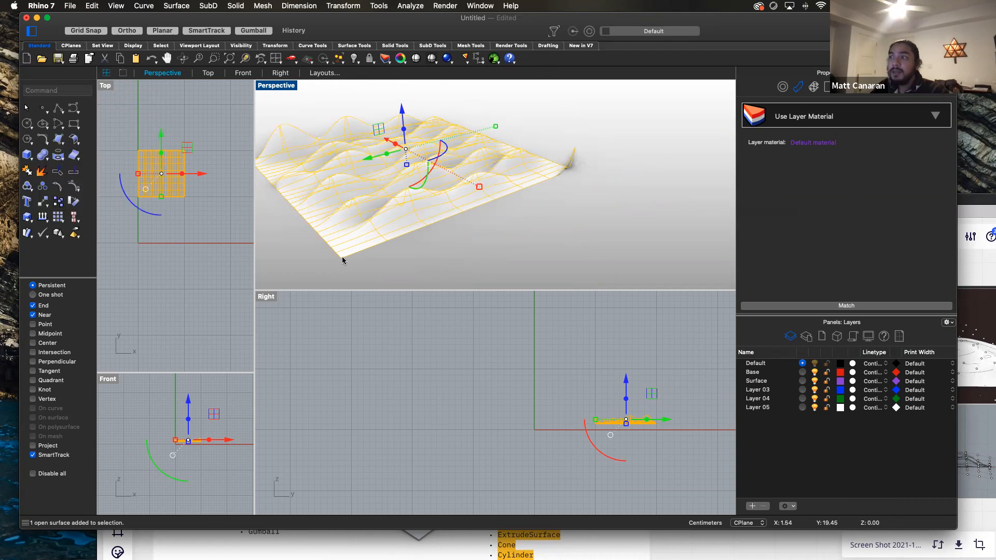
Raise the control point at the terrain's nearest corner vertically and turn the control points off.
click(342, 260)
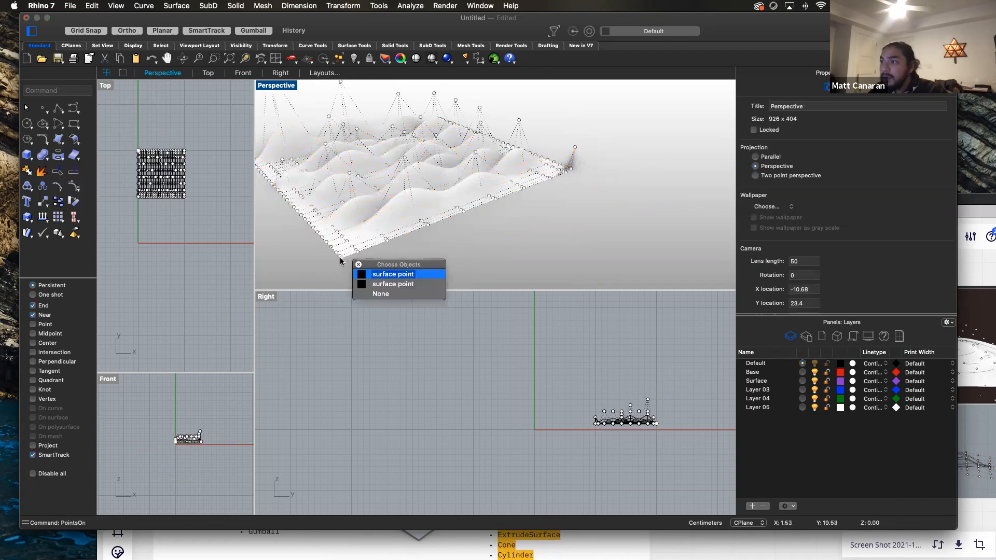
click(372, 274)
drag(336, 223, 331, 190)
key(Escape)
scroll(500, 249, down, 8)
key(Escape)
Move the whole terrain surface along the Y axis back towards the origin and deselect it.
click(507, 205)
key(Escape)
click(472, 223)
drag(441, 214, 491, 195)
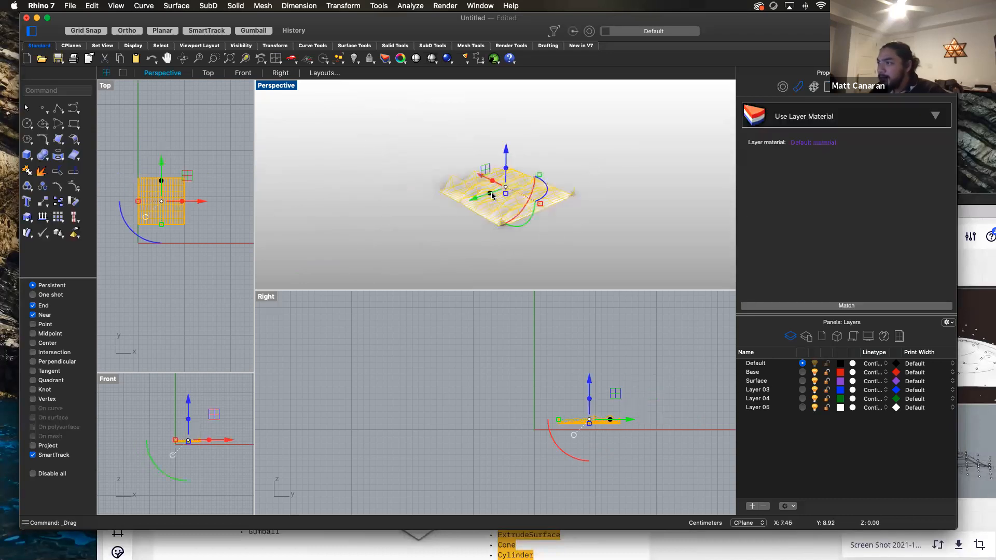
key(Escape)
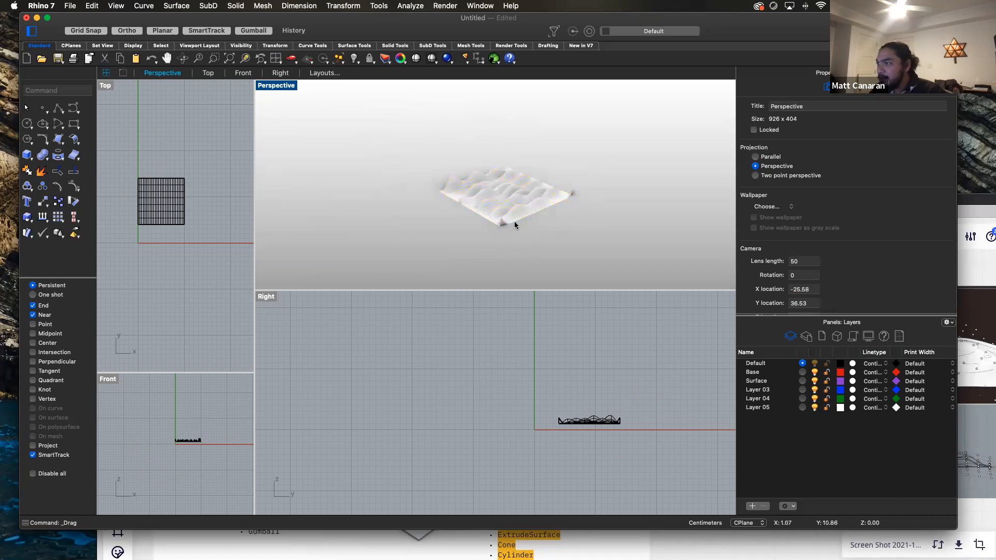
Dismiss the Rhino crash report, reopen Rhino 7 and recover the autosaved untitled drawing.
click(29, 157)
key(super+h)
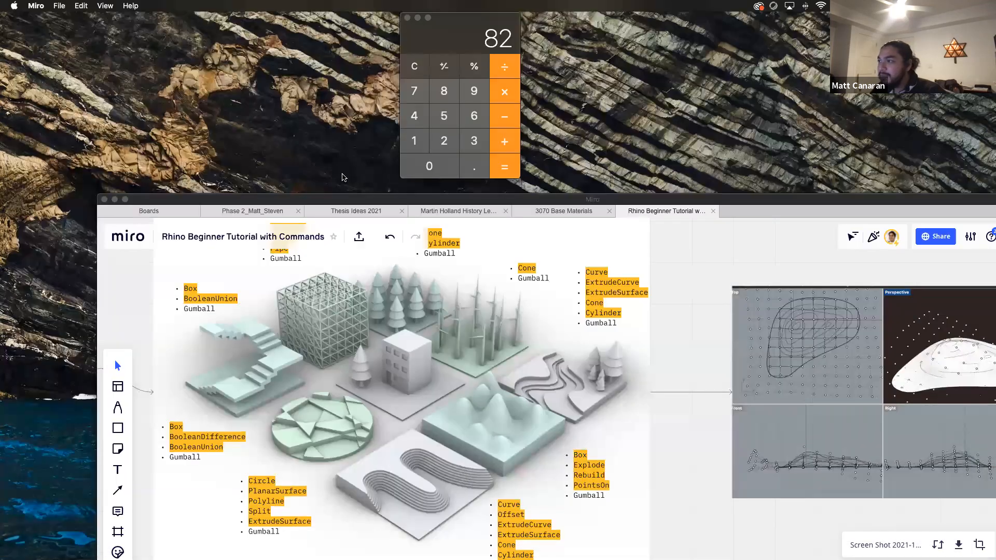
mouse_move(758, 523)
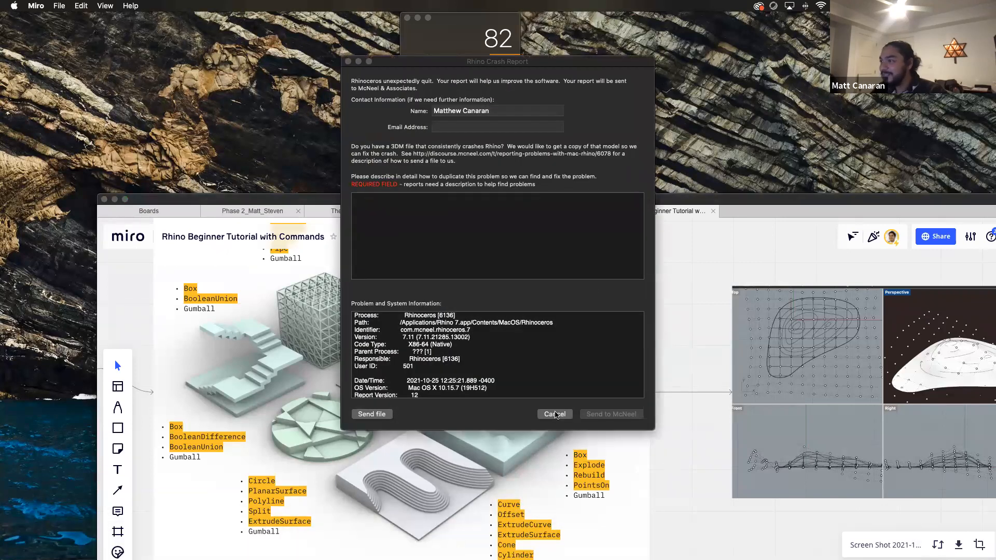
click(555, 415)
click(555, 414)
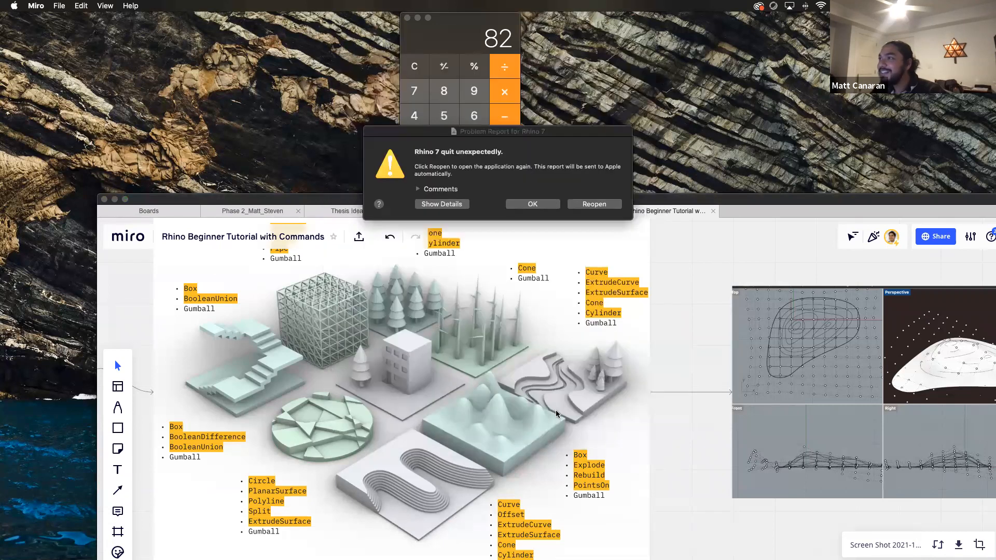
click(595, 205)
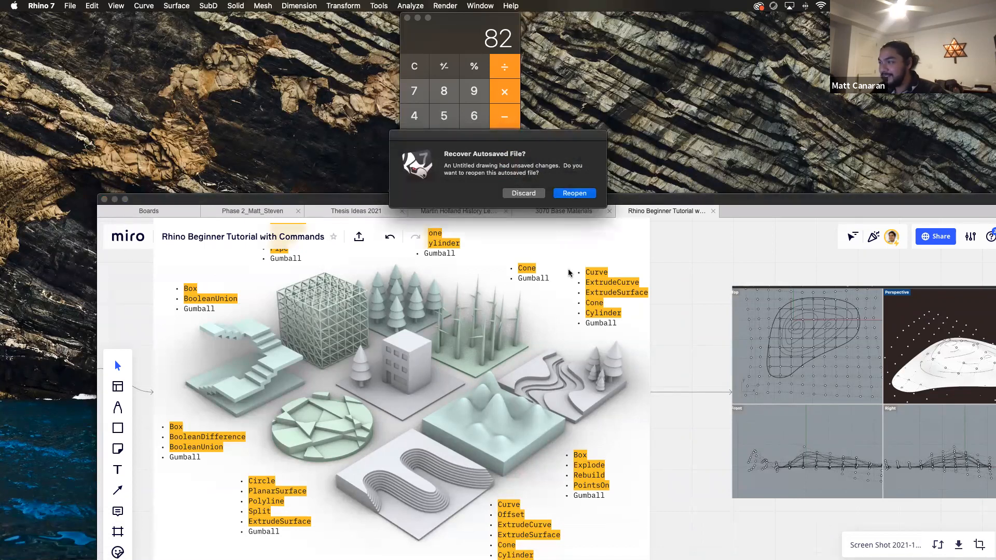
click(580, 194)
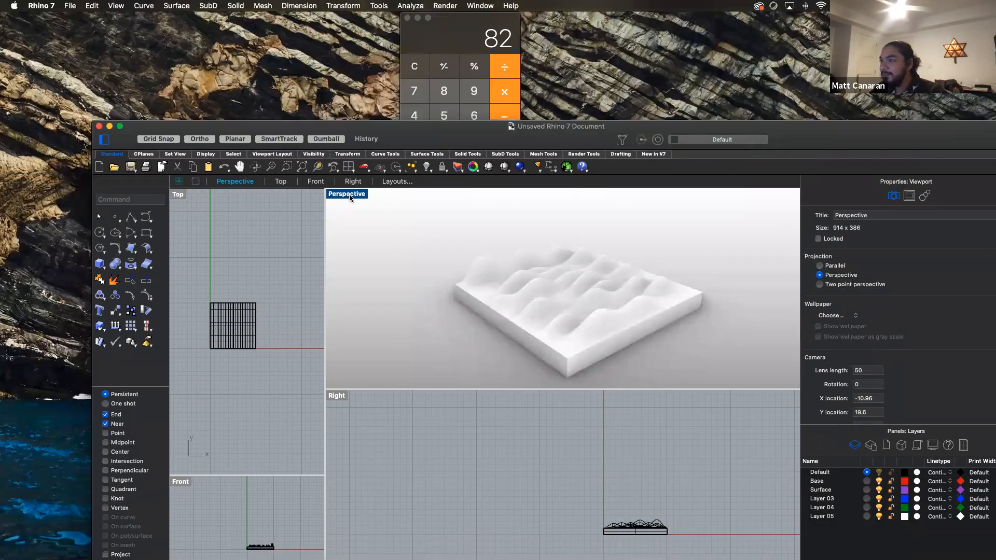
Switch the Perspective viewport to Shaded display and make the viewport taller.
click(350, 194)
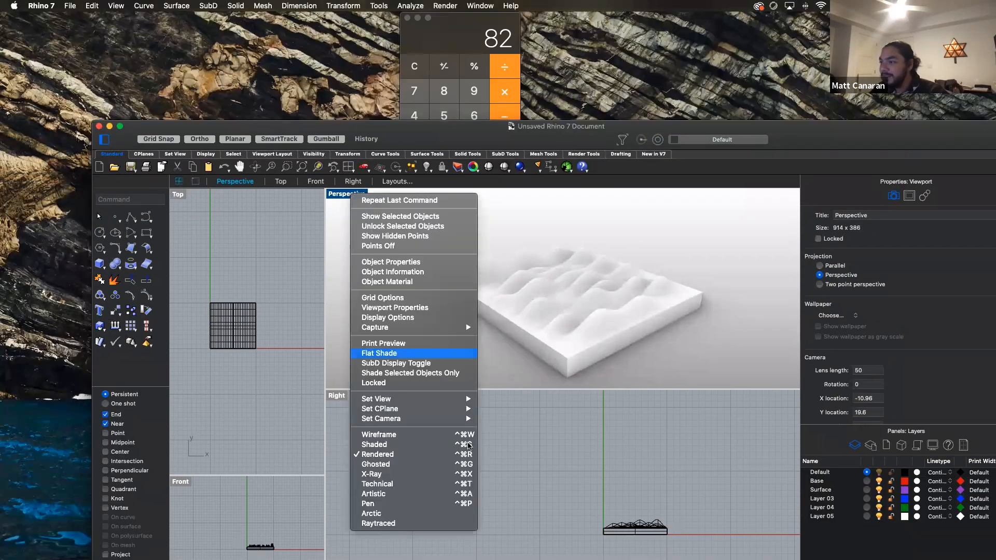
click(402, 445)
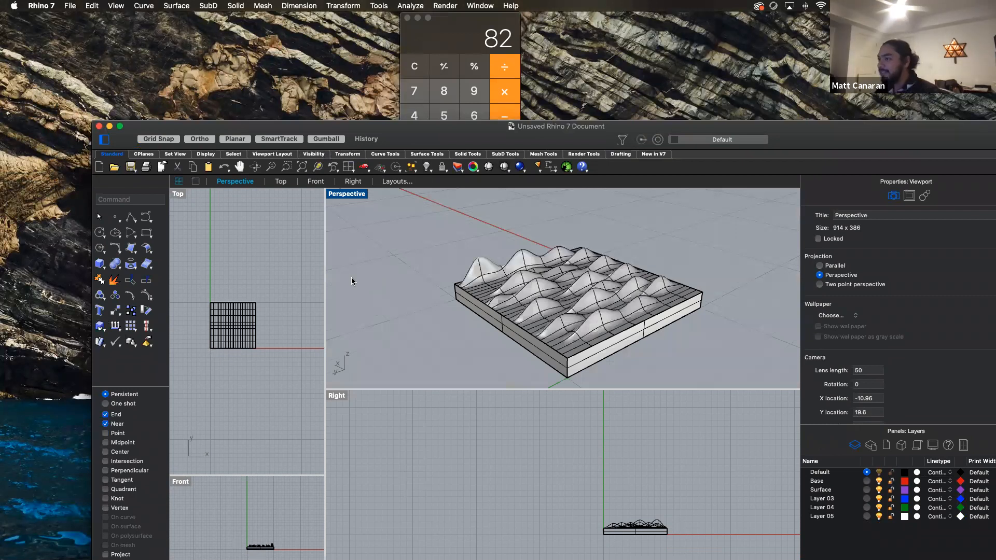
drag(441, 400, 442, 433)
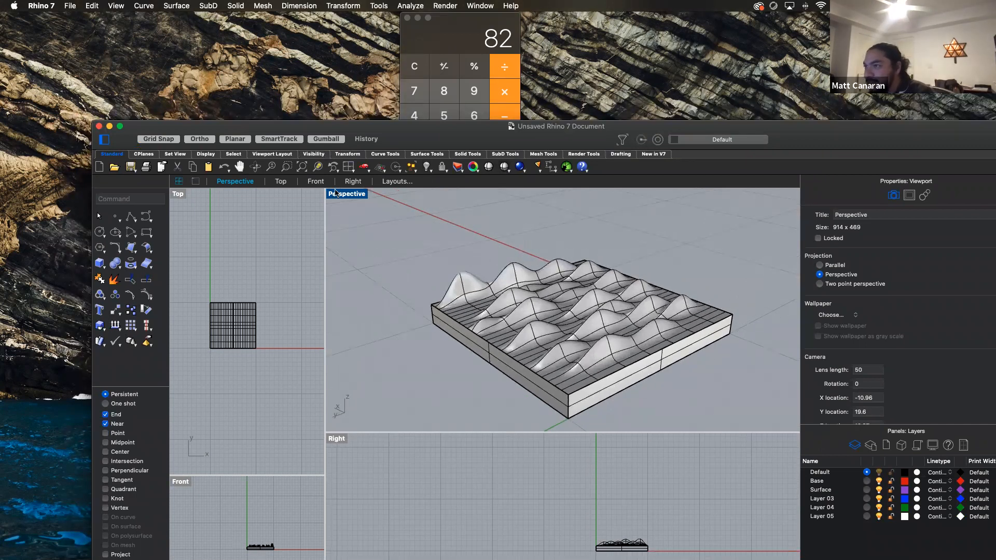
click(336, 193)
click(735, 393)
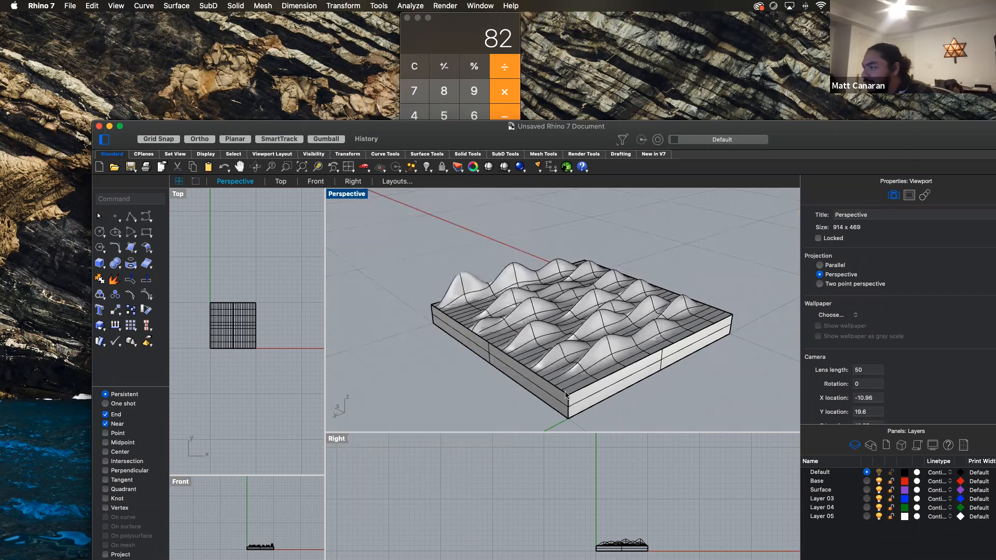
Explode the recovered terrain solid into separate surfaces.
click(566, 395)
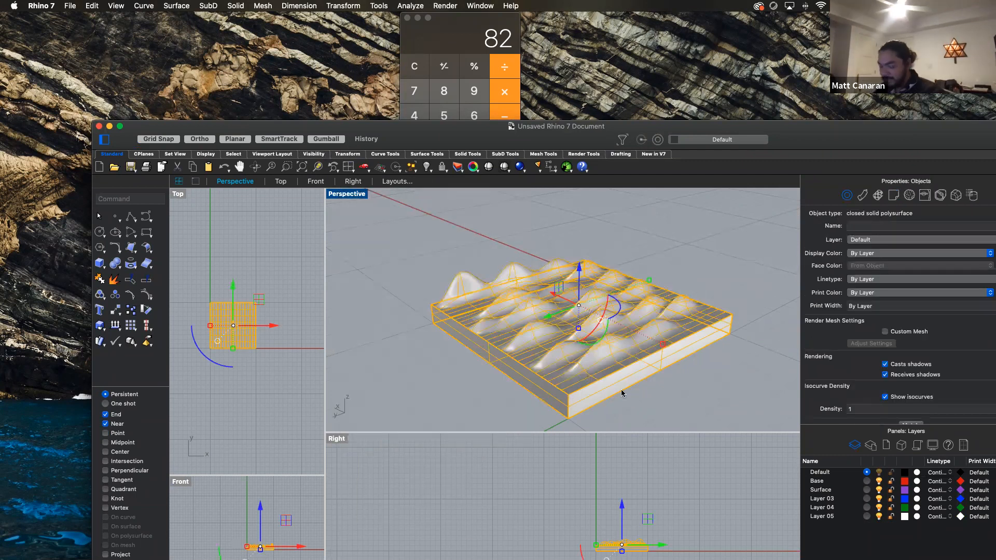
text(explode)
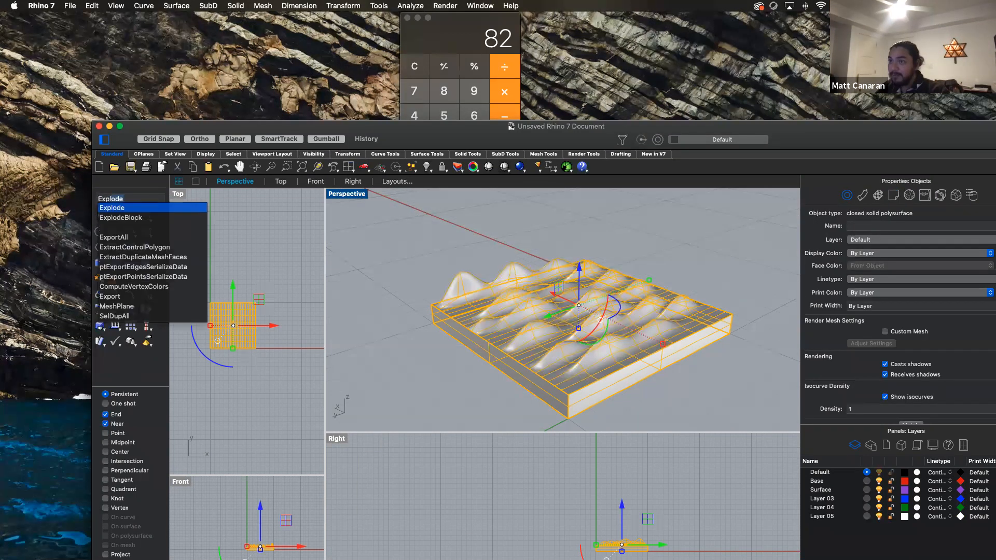
key(Return)
click(681, 388)
click(633, 379)
click(689, 404)
Show the control points of the exploded terrain's sculpted top surface with PointsOn.
click(571, 388)
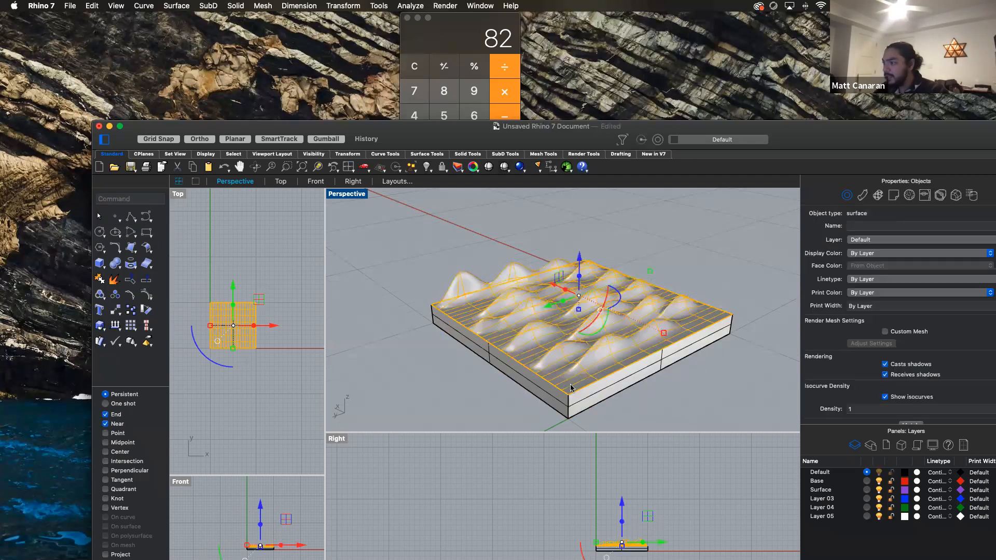
text(poson)
key(Return)
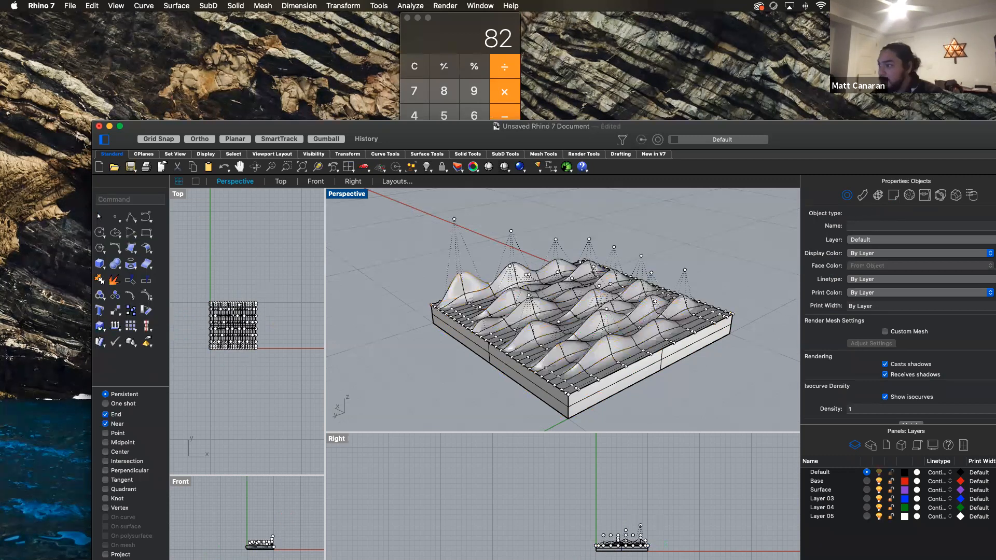
Select the two corner control points at the ends of the terrain's front edge and raise them together into peaks.
click(571, 387)
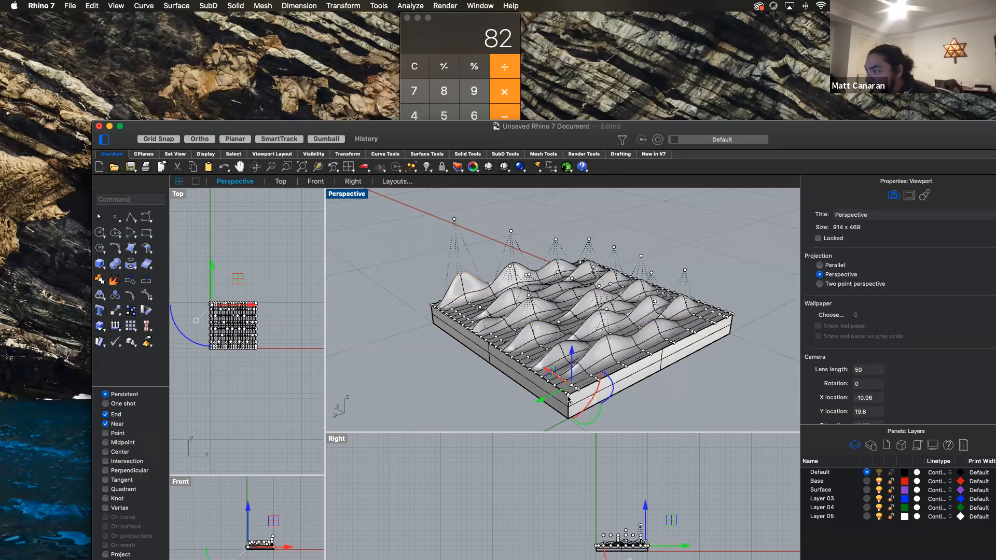
click(568, 398)
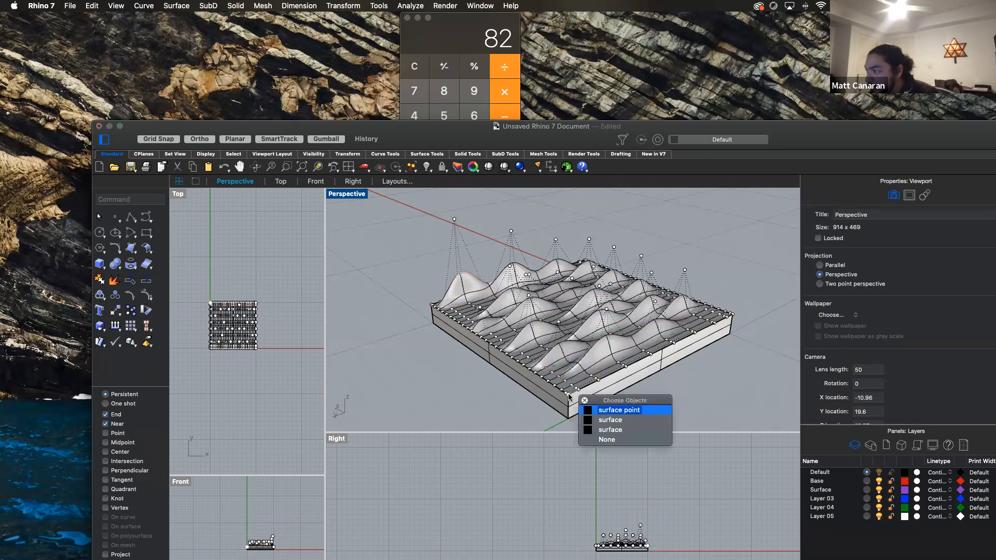
click(615, 411)
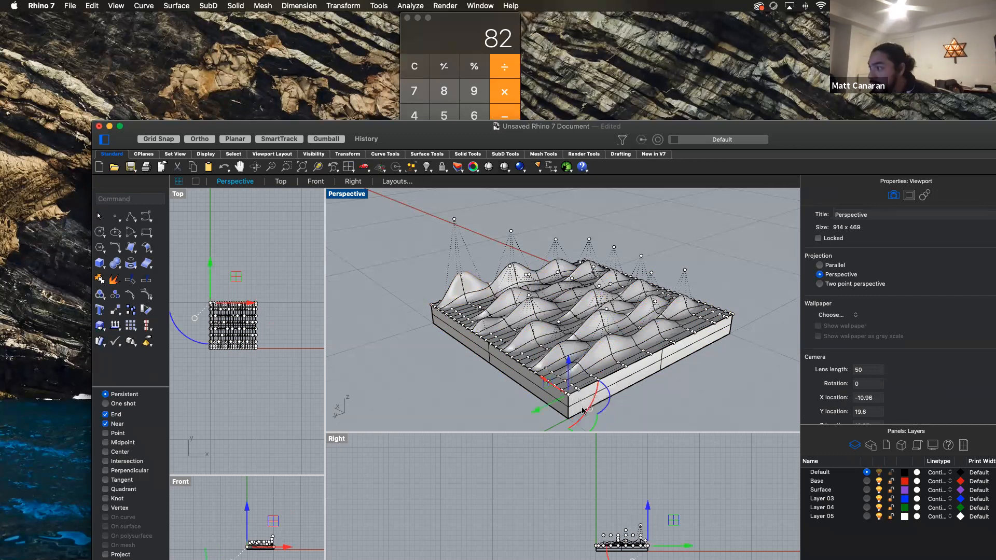
click(732, 318)
click(765, 328)
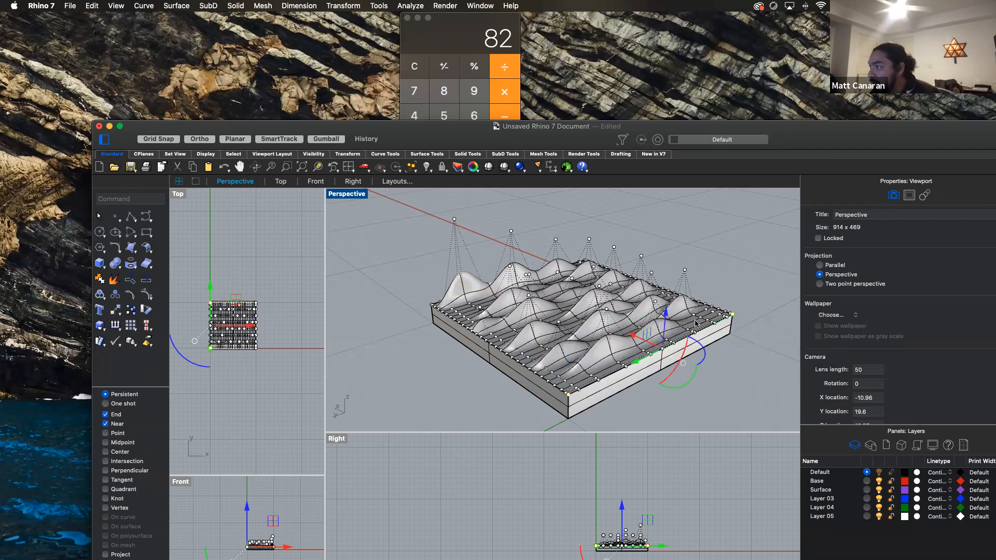
drag(664, 326, 663, 285)
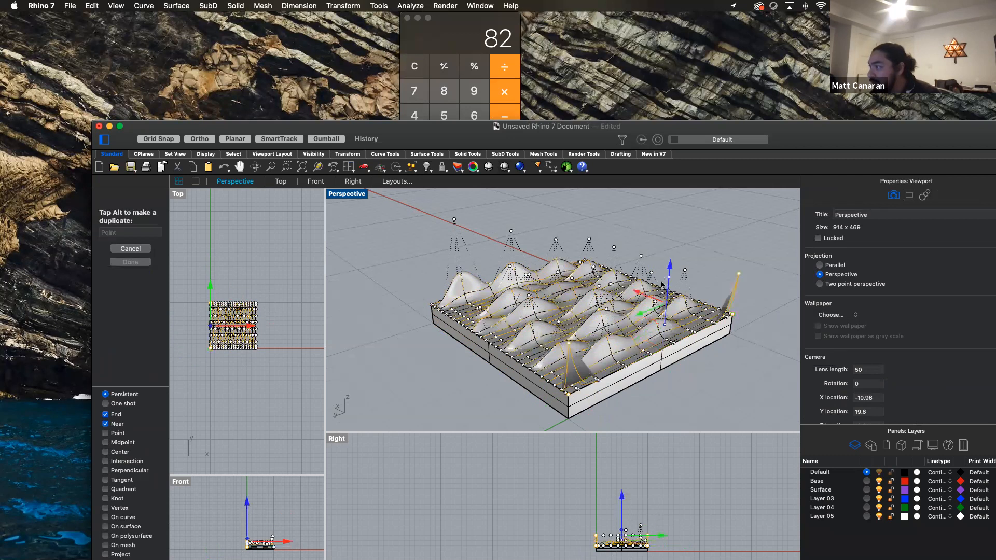
click(724, 249)
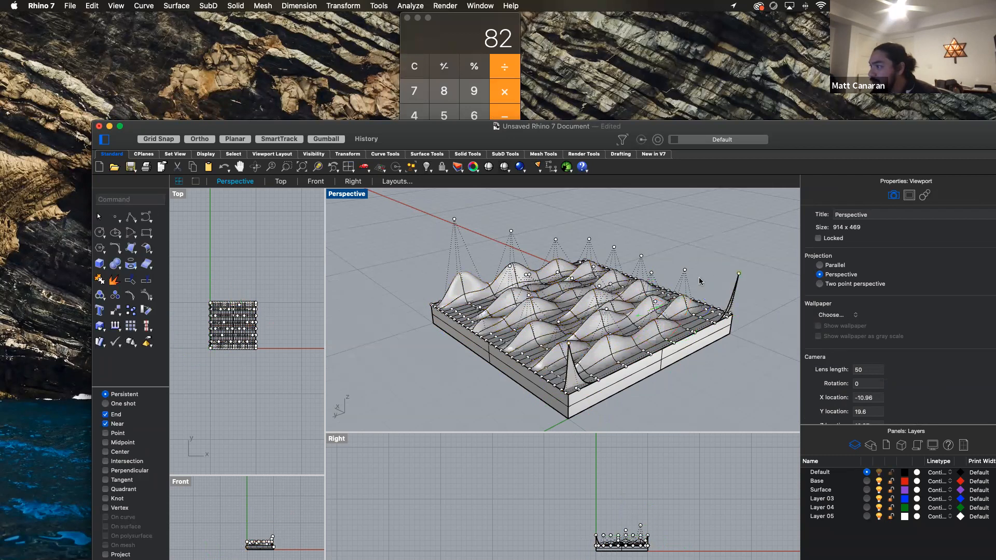
Set the Perspective viewport to Rendered display and select the side surface below the two raised corners.
mouse_move(695, 396)
right_down()
mouse_move(736, 390)
mouse_move(671, 389)
mouse_move(695, 391)
right_up()
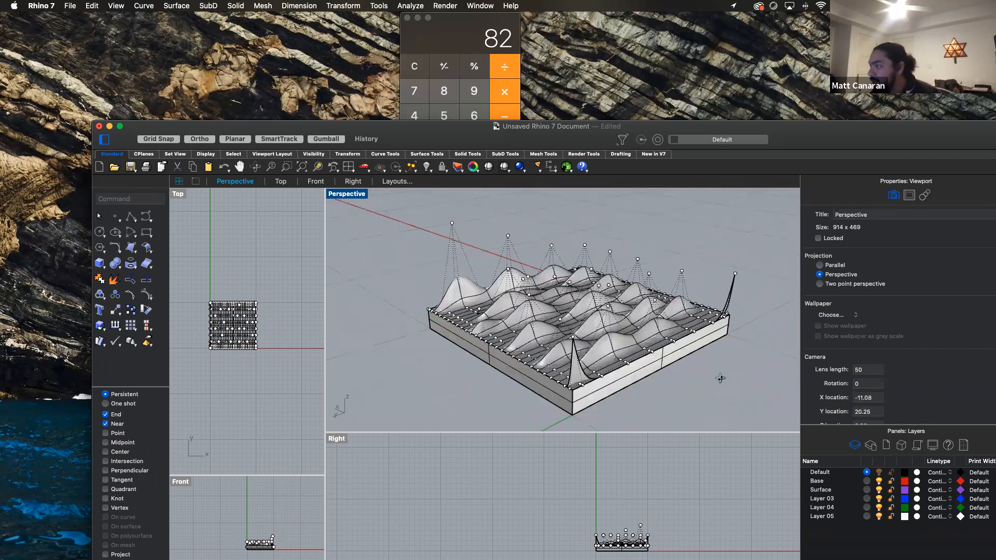
right_drag(371, 208, 353, 193)
click(353, 193)
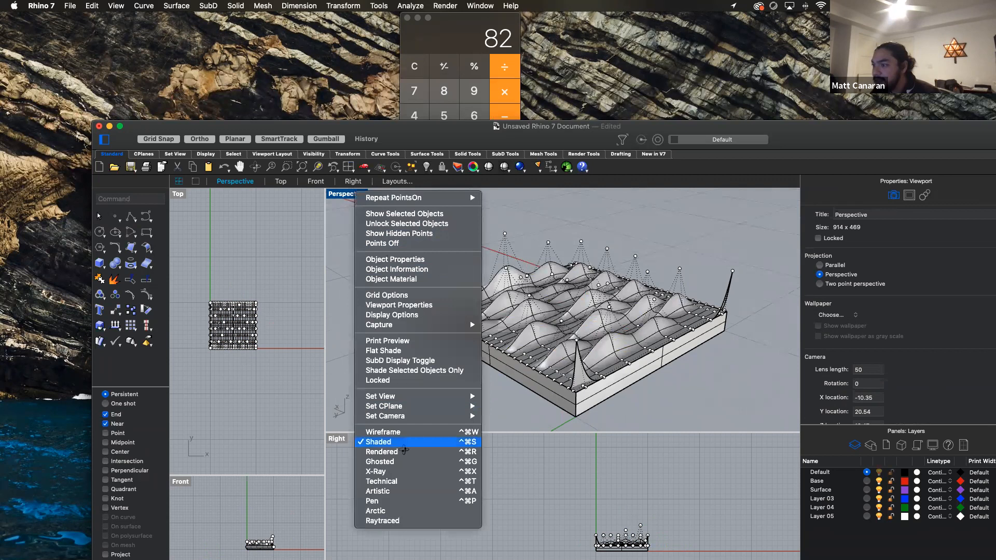
click(403, 452)
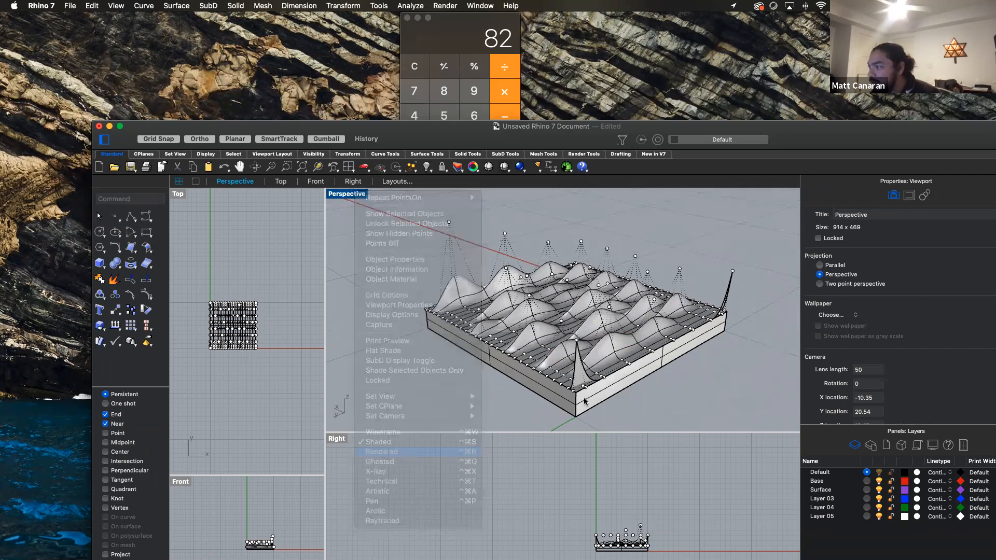
click(670, 356)
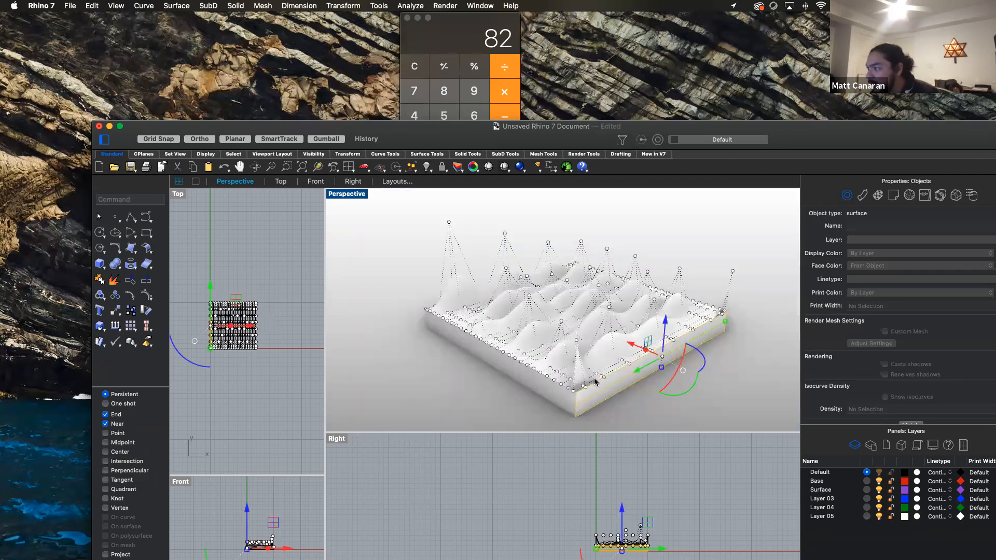
Clear the selection and control points, and return the Perspective viewport to Shaded display.
key(Escape)
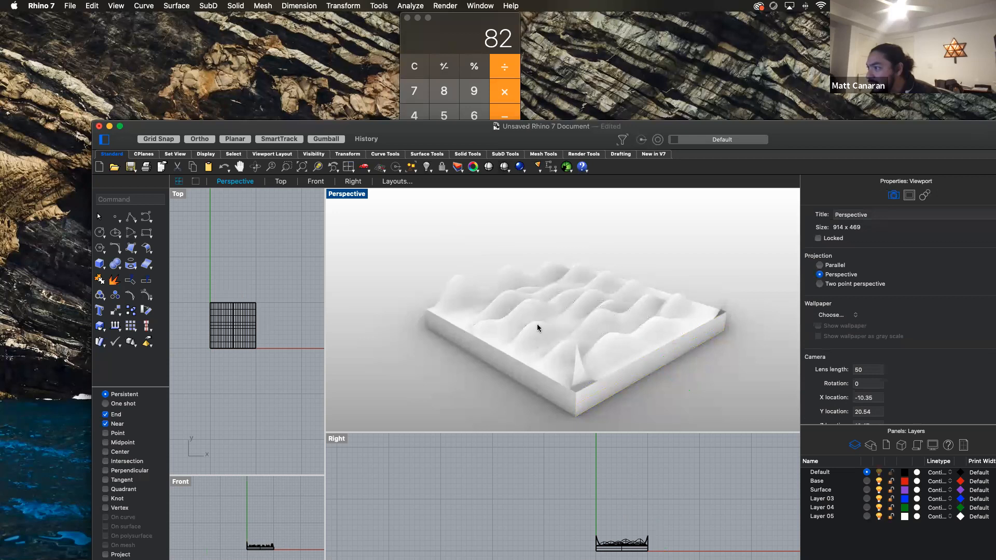
click(353, 195)
click(430, 447)
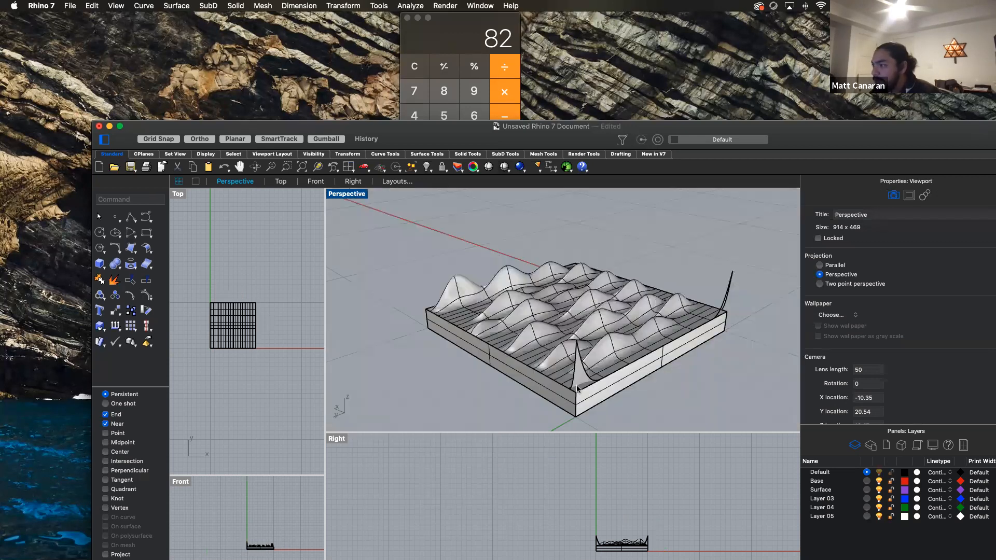
Move the sculpted terrain surface along the Y axis until it is clear of the open base.
click(577, 389)
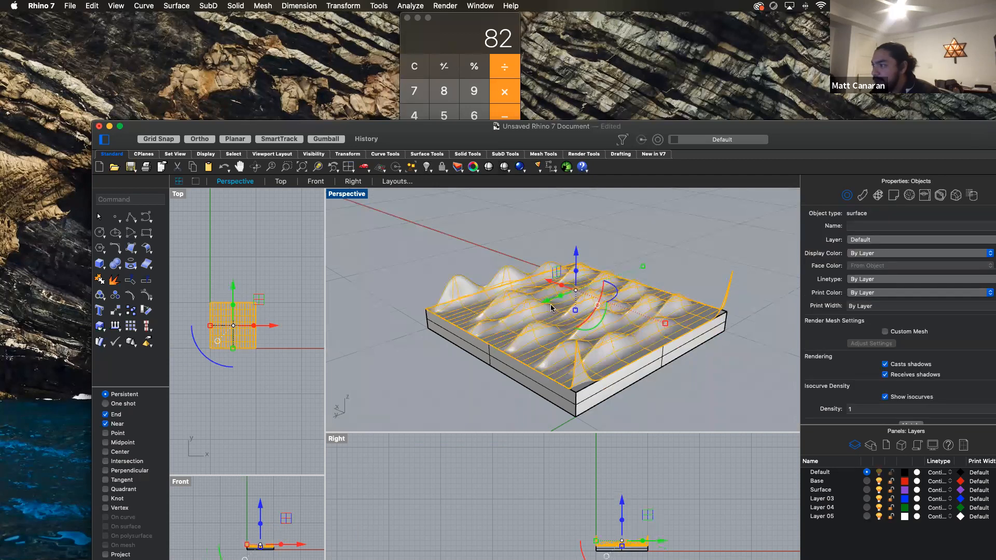
mouse_move(550, 305)
mouse_down()
mouse_move(363, 369)
mouse_move(730, 351)
mouse_move(759, 334)
mouse_up()
scroll(634, 352, down, 5)
drag(634, 351, 585, 377)
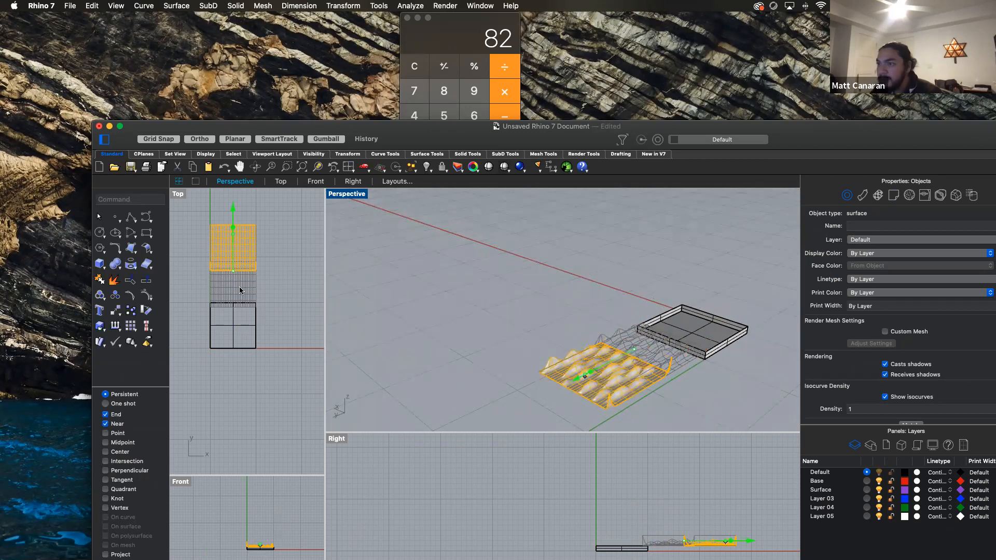
Try to duplicate the detached terrain surface along the Y axis with the gumball, and undo the attempt.
click(609, 371)
drag(603, 367, 542, 404)
click(696, 398)
click(654, 386)
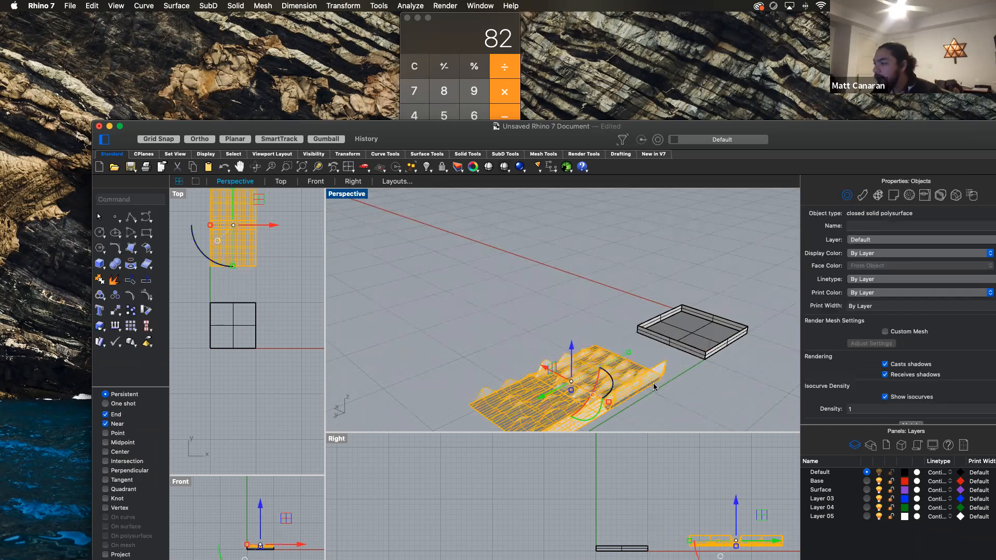
key(super+z)
key(super+z)
click(709, 390)
click(658, 359)
drag(626, 354, 565, 390)
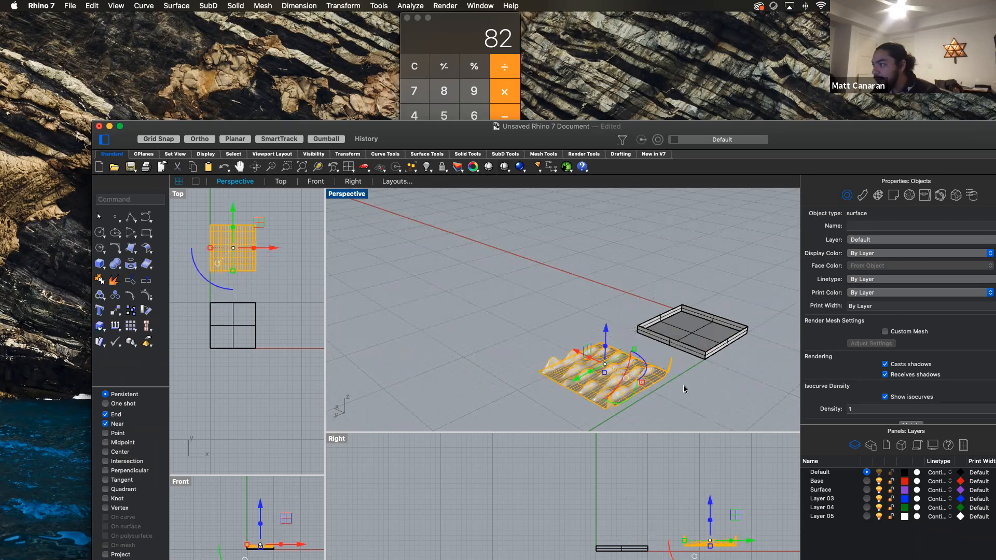
click(685, 390)
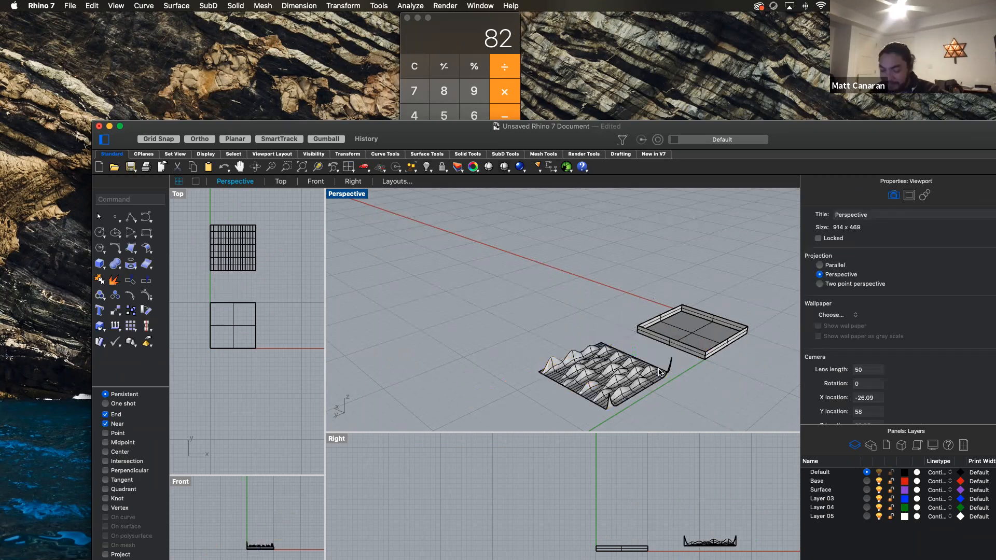
Copy the terrain surface along the Y axis, copy it again along the X axis, and undo both copies.
click(562, 371)
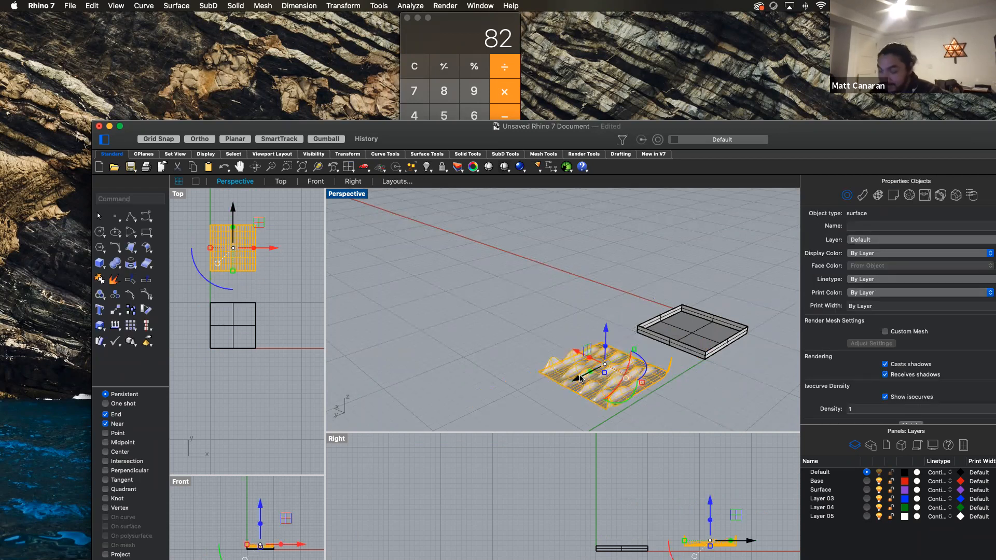
drag(579, 378, 488, 427)
key(alt)
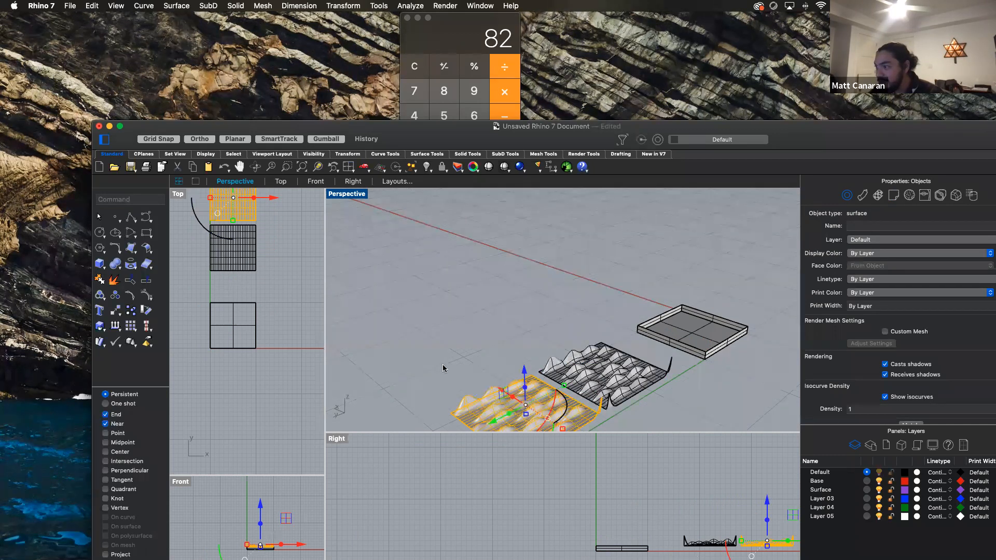
drag(502, 390, 443, 366)
key(super+c)
key(super+v)
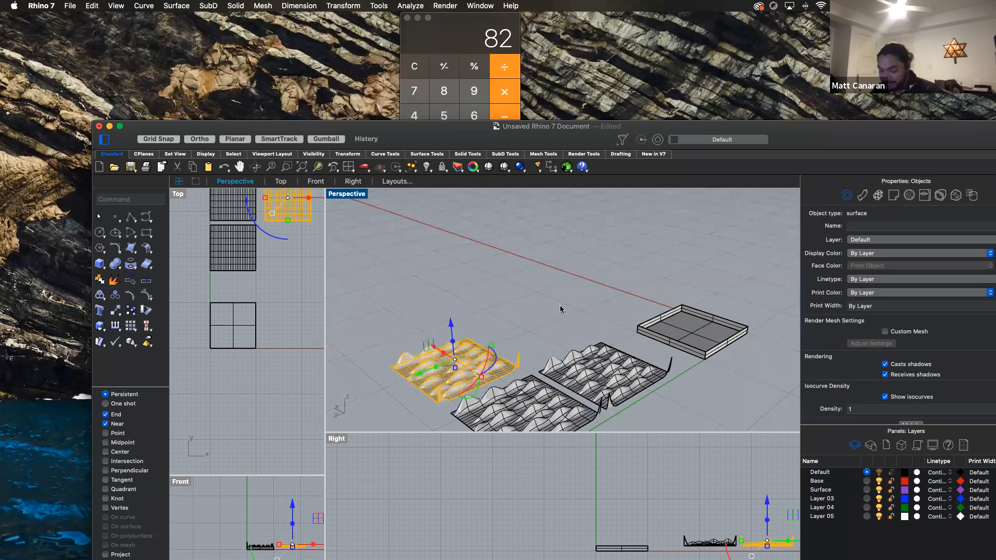
key(super+z)
key(super+z)
click(592, 358)
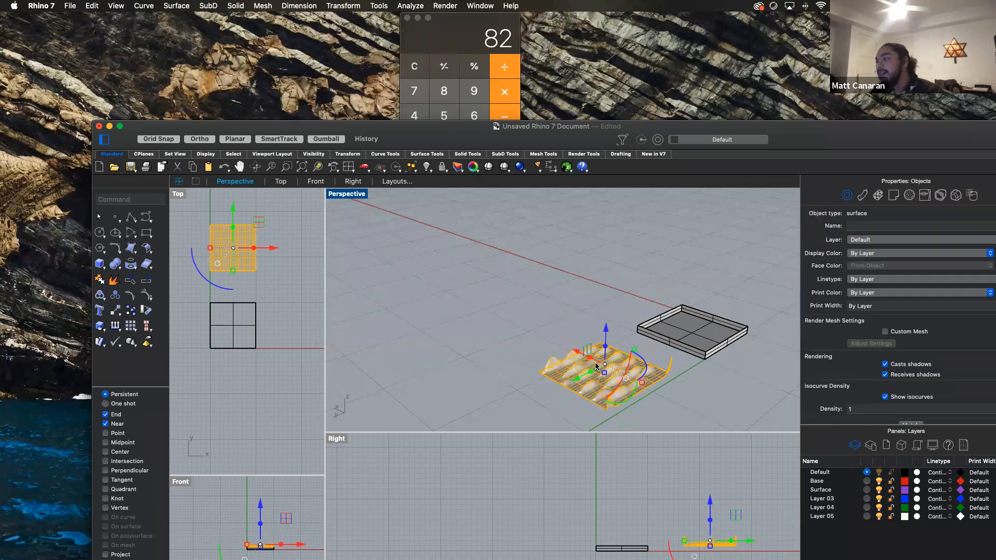
click(391, 270)
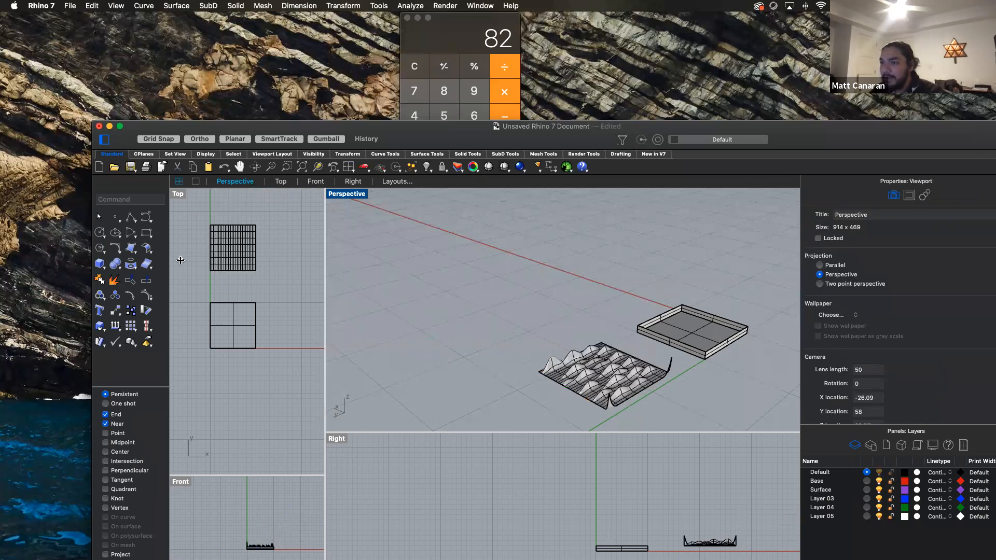
Draw a corner-to-corner box over the detached terrain surface, snapping its base to opposite surface corners and making it taller than the peaks.
click(100, 263)
mouse_move(134, 268)
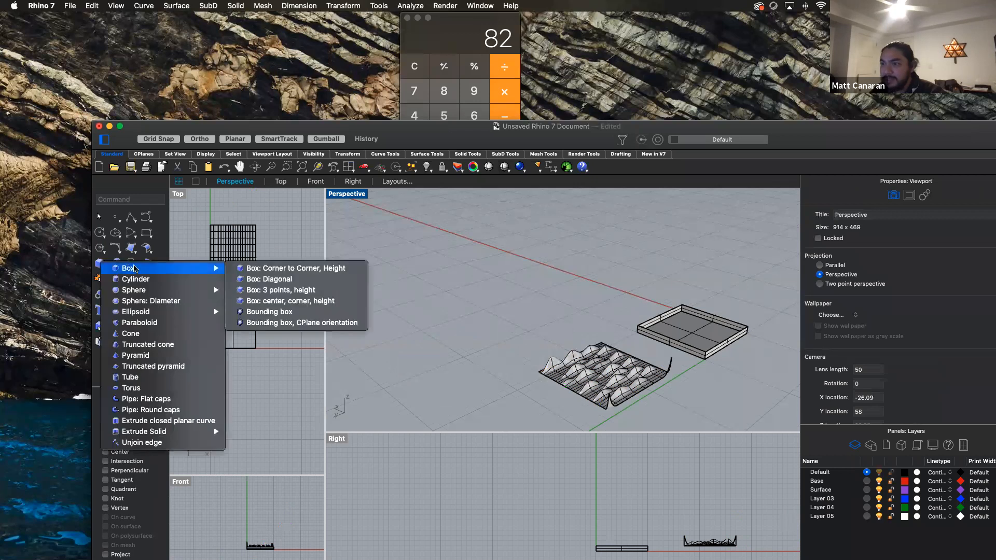
click(259, 268)
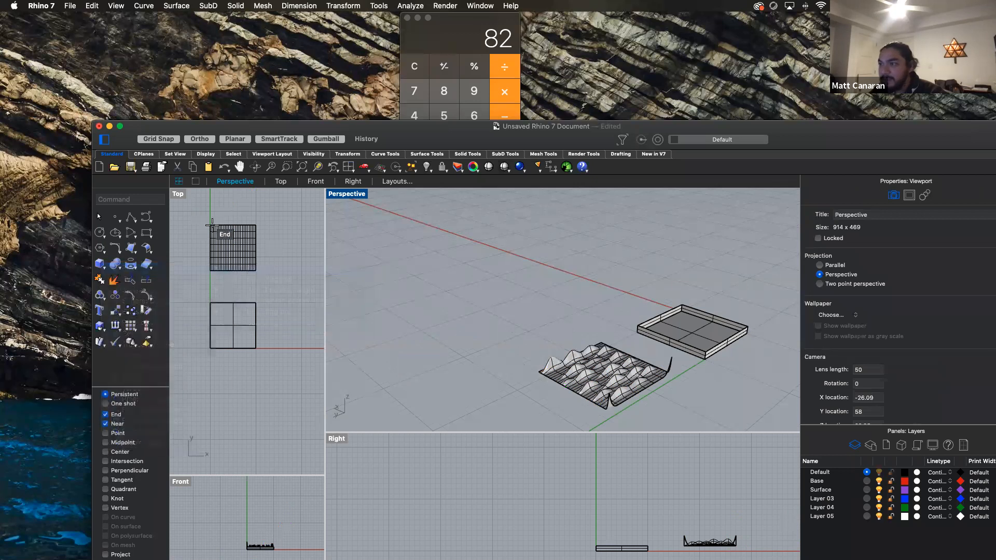
click(210, 225)
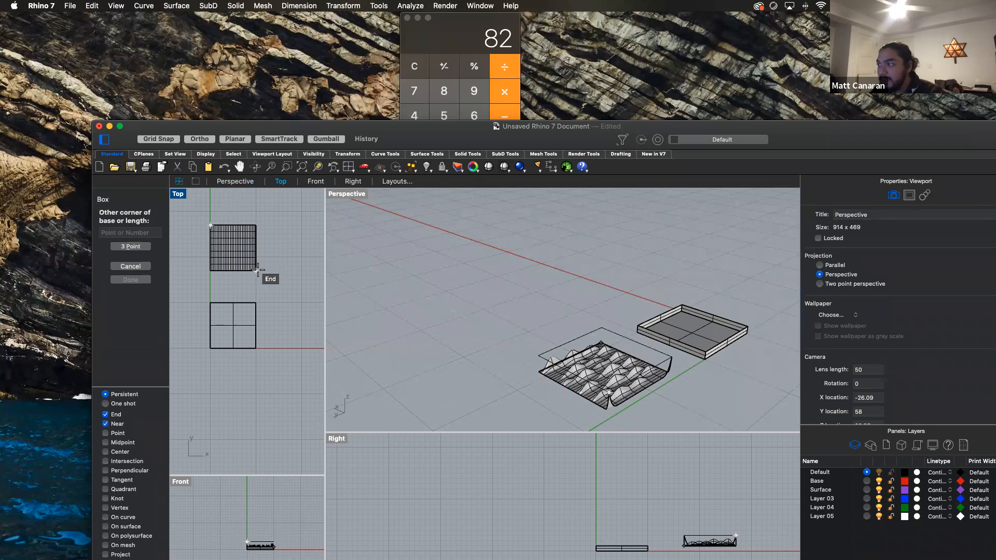
click(257, 270)
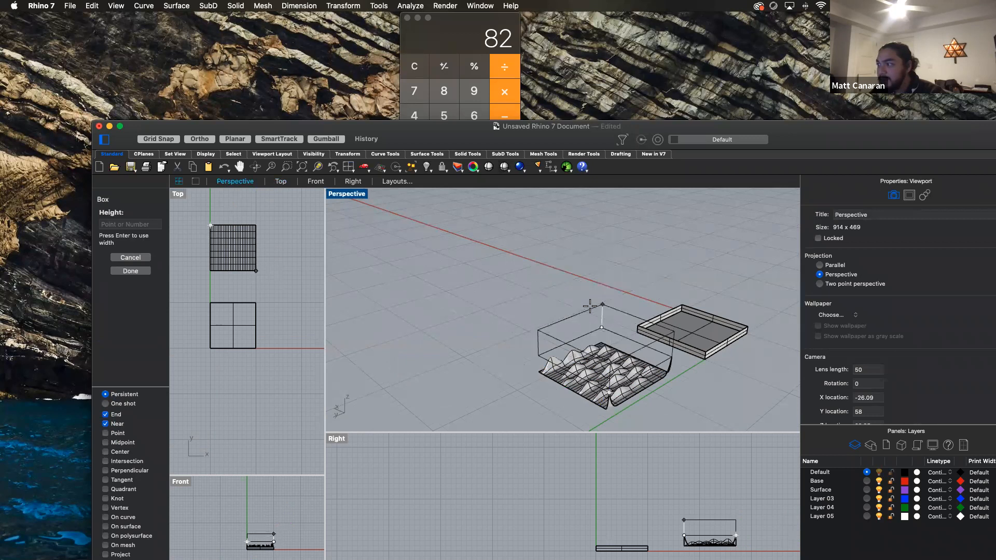
click(590, 279)
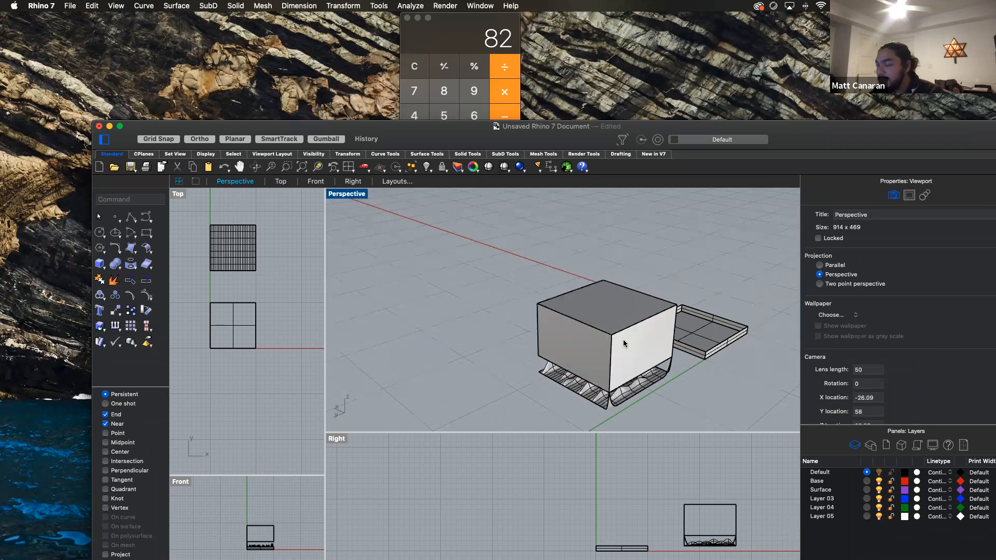
Raise the terrain surface vertically so that it cuts through the box, keeping the corner peaks inside the box's height.
click(570, 380)
drag(606, 328, 605, 276)
click(680, 387)
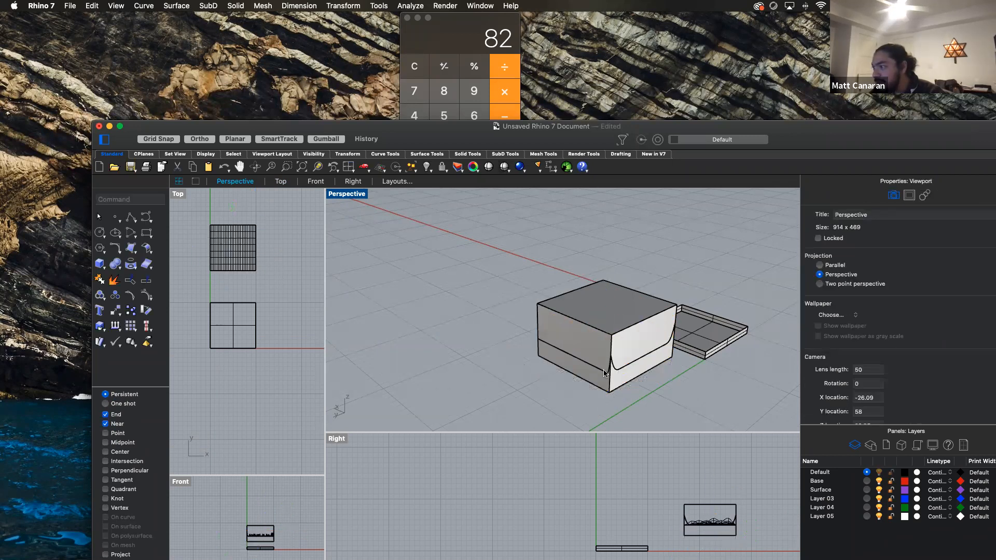
click(572, 359)
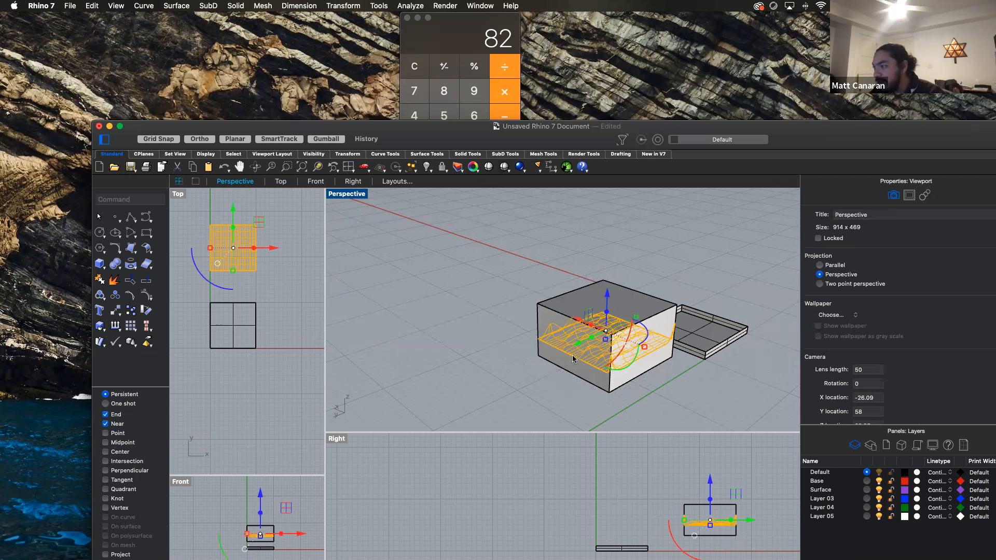
click(545, 332)
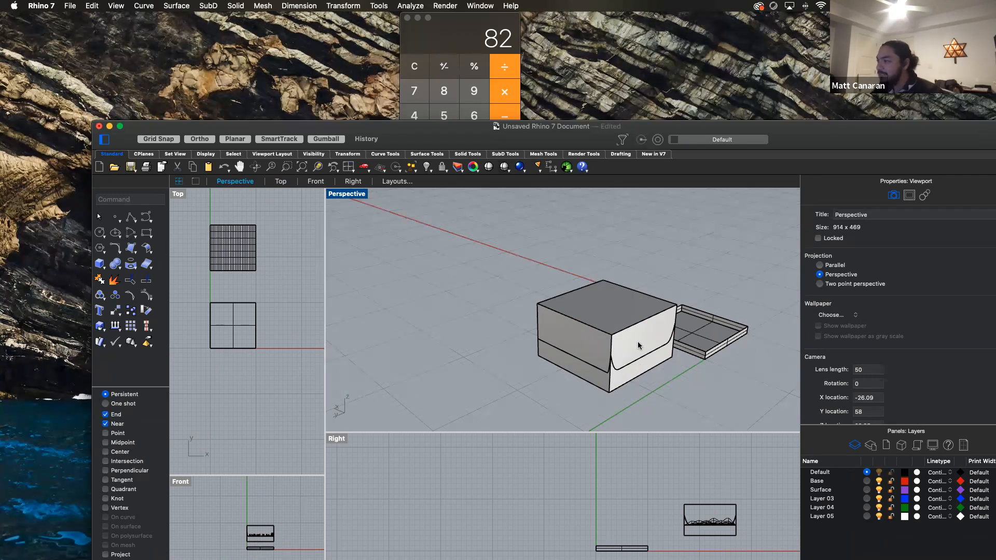
click(612, 347)
key(Escape)
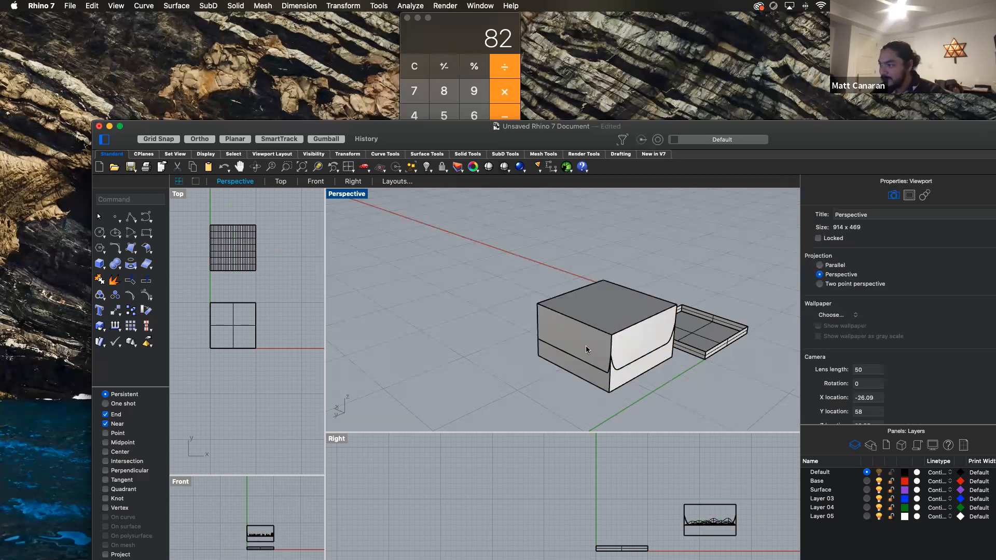
Split the box using the terrain surface as the cutting object.
click(586, 350)
text(Slice)
text(plit)
key(Return)
text(Split)
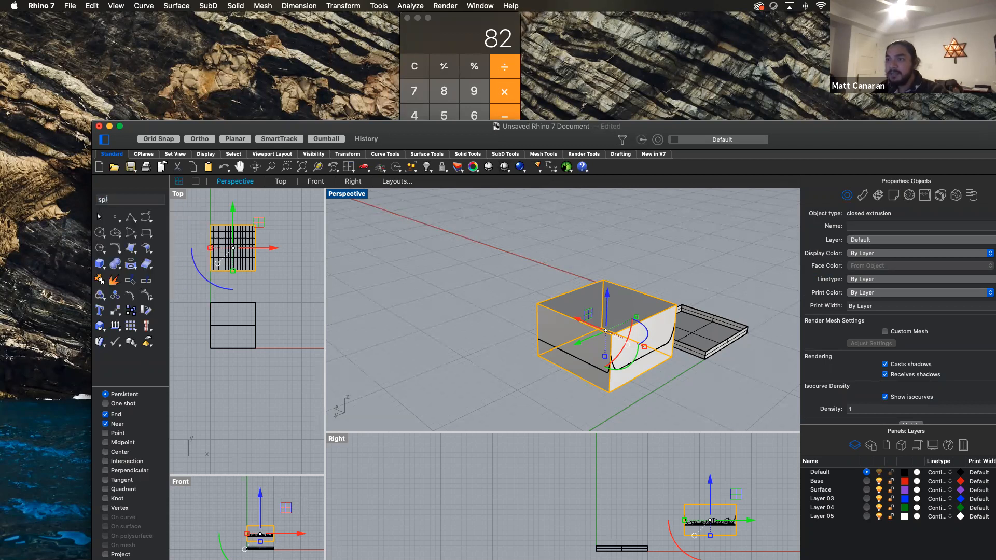
key(Return)
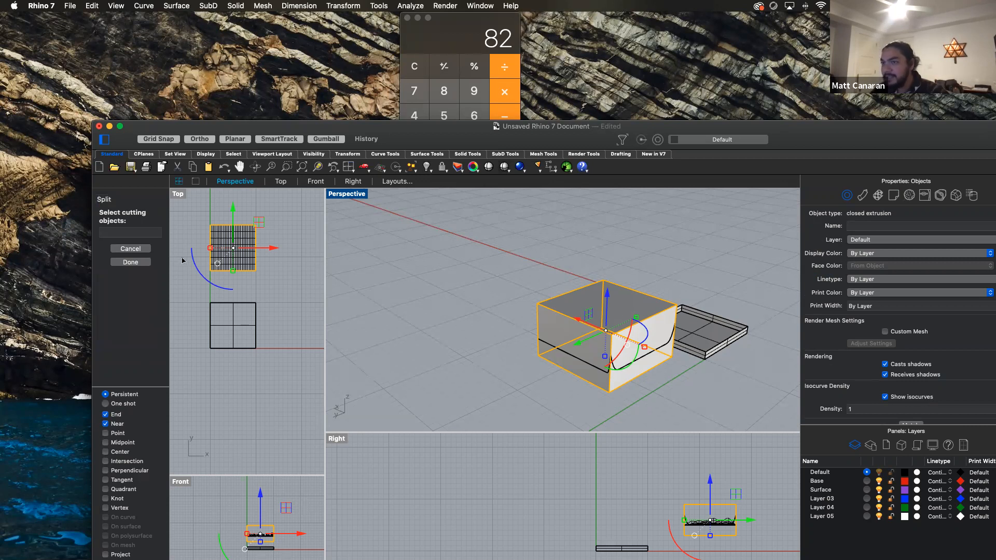
click(563, 353)
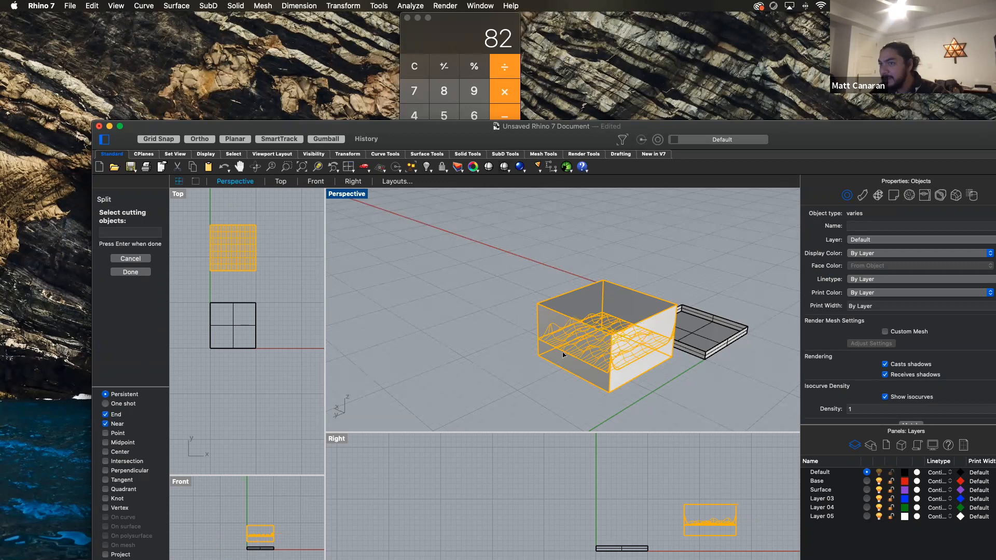
key(Return)
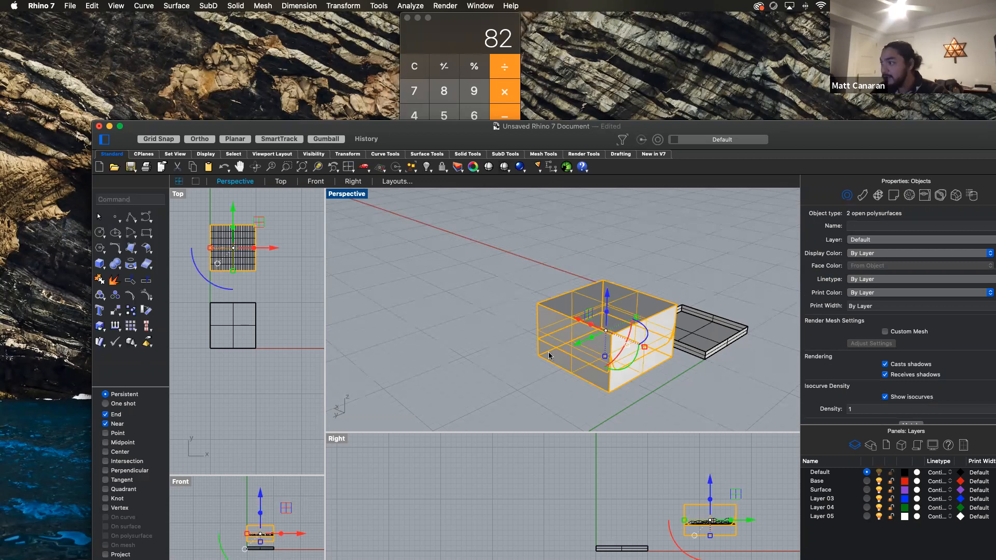
Move the upper piece of the split box along the Y axis, away from the terrain and lower block.
click(440, 284)
click(610, 335)
drag(610, 335, 424, 330)
click(686, 409)
click(636, 374)
click(662, 387)
scroll(624, 377, up, 10)
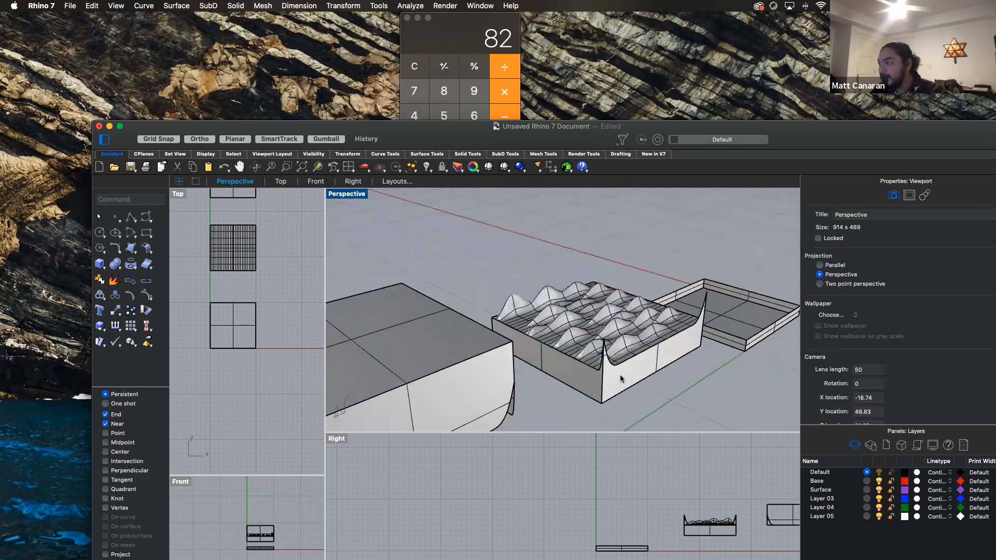
scroll(648, 361, down, 5)
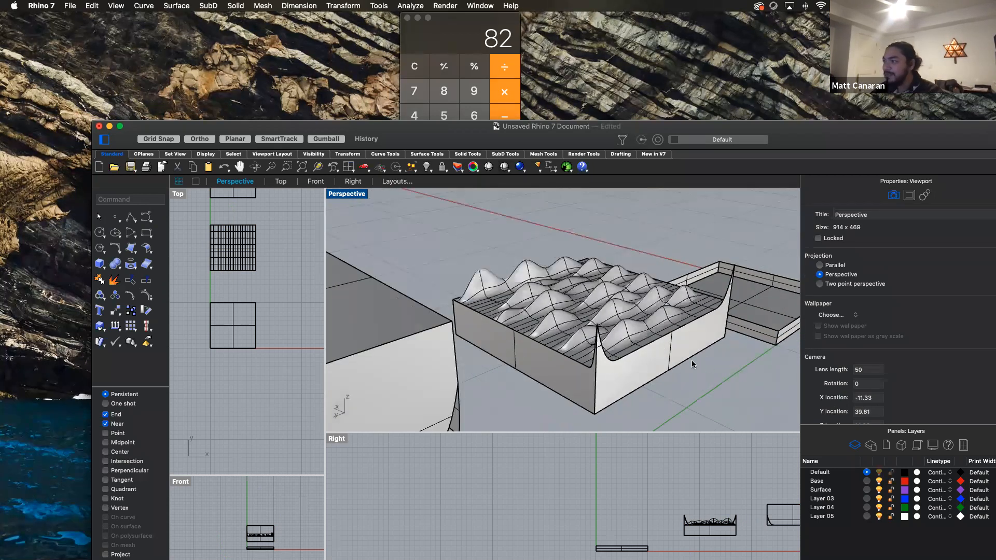
scroll(694, 351, down, 5)
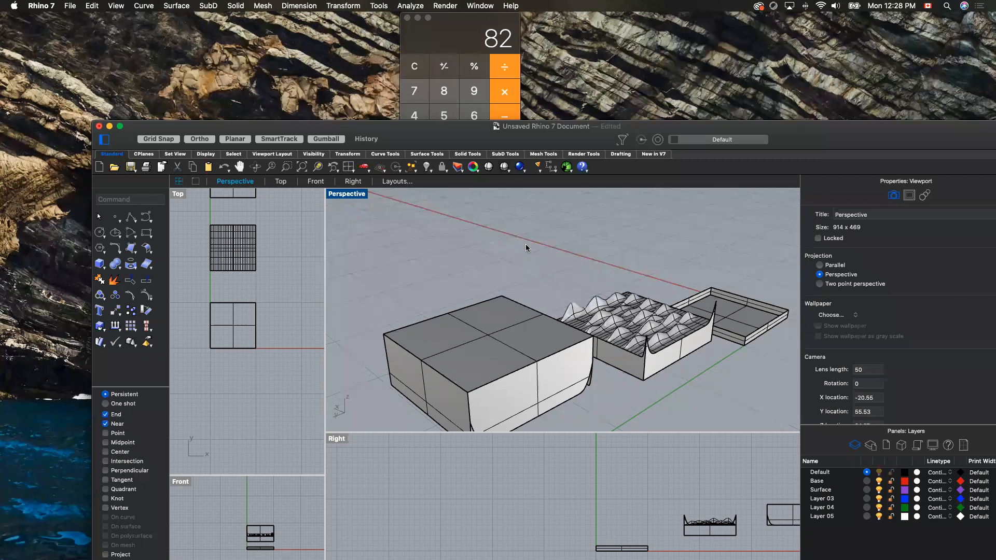
scroll(520, 256, up, 8)
scroll(520, 256, down, 9)
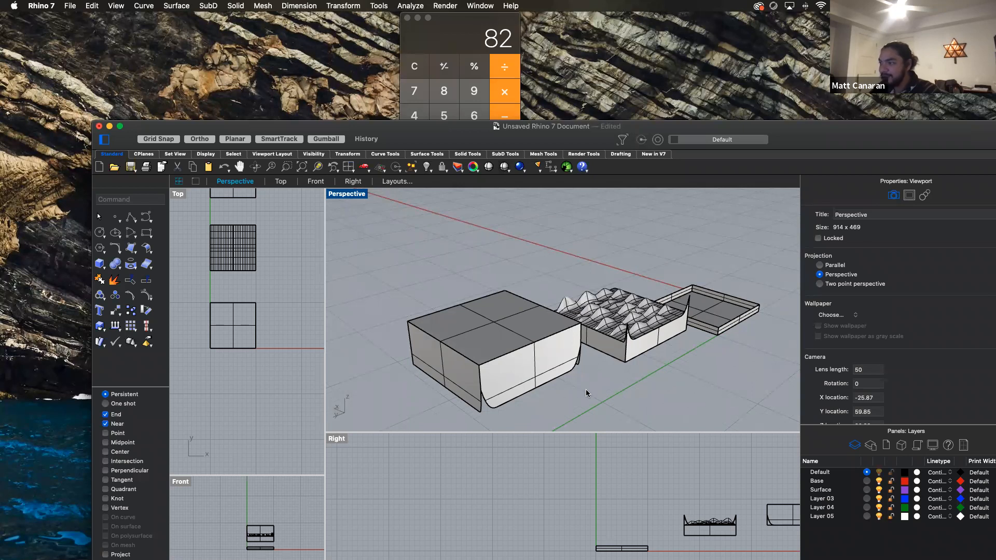
Select all objects in the model and delete them.
drag(596, 126, 548, 111)
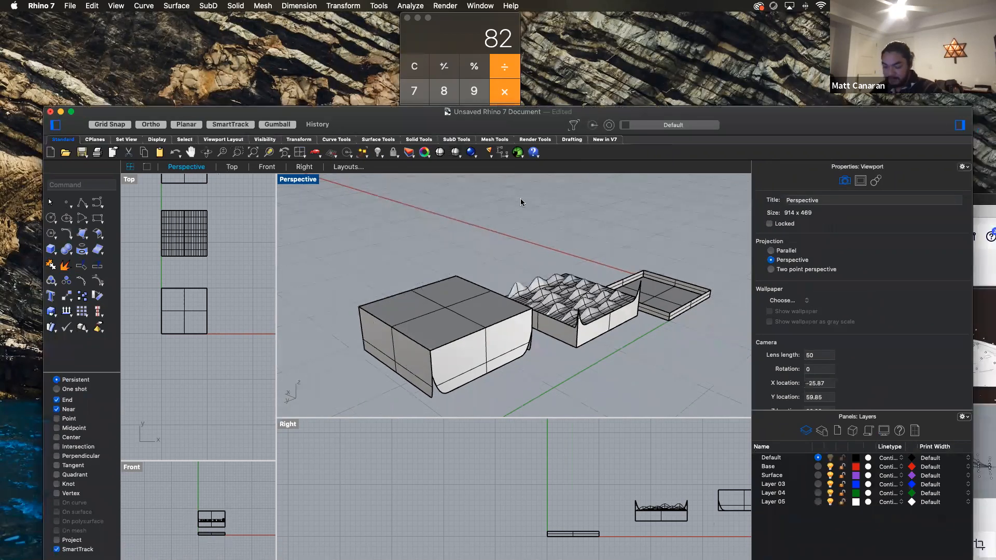
key(super+a)
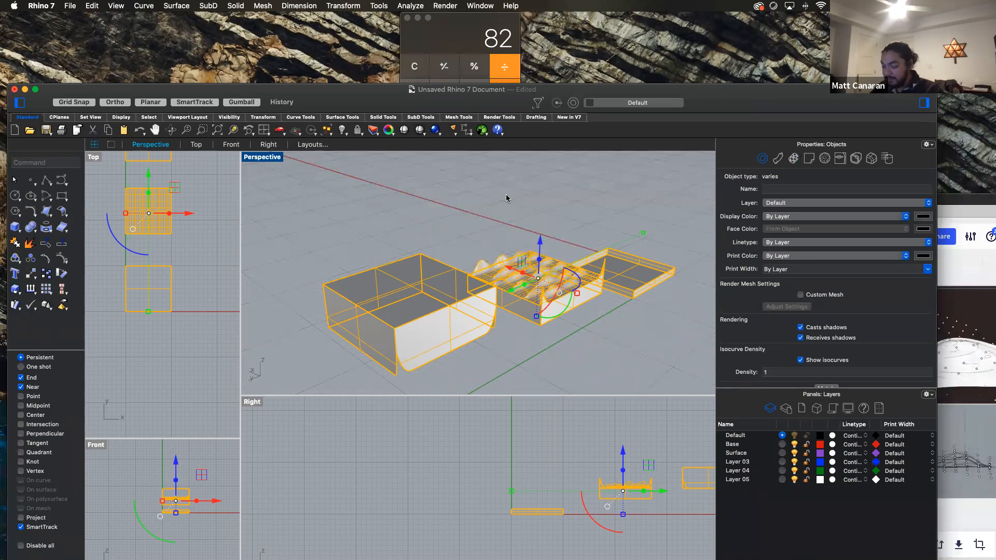
key(Delete)
Switch to the Miro board and review the commands listed beside the example models.
click(963, 274)
drag(637, 200, 652, 97)
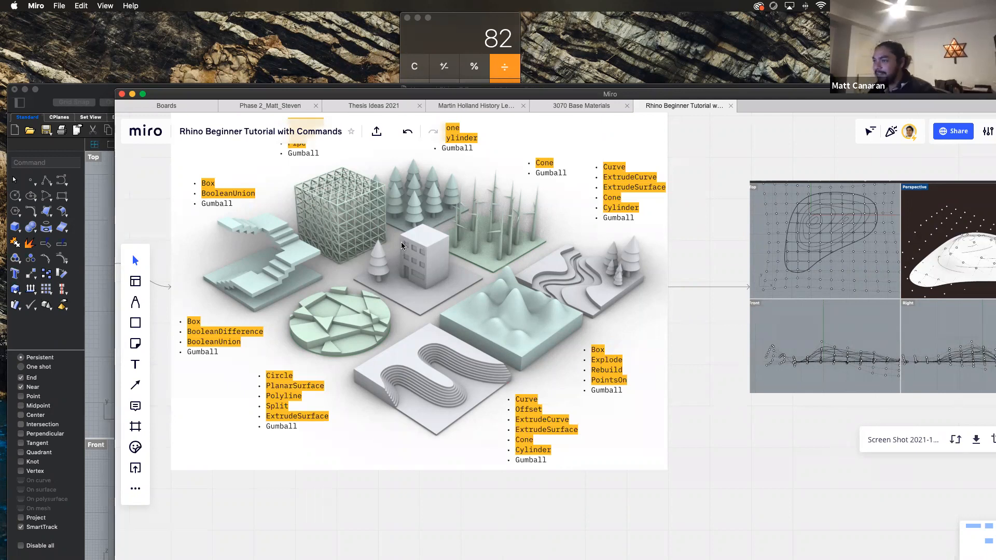
Switch to Rhino 7 and draw a closed square polyline in the Top view, covering one major grid cell with one corner at the origin.
click(100, 202)
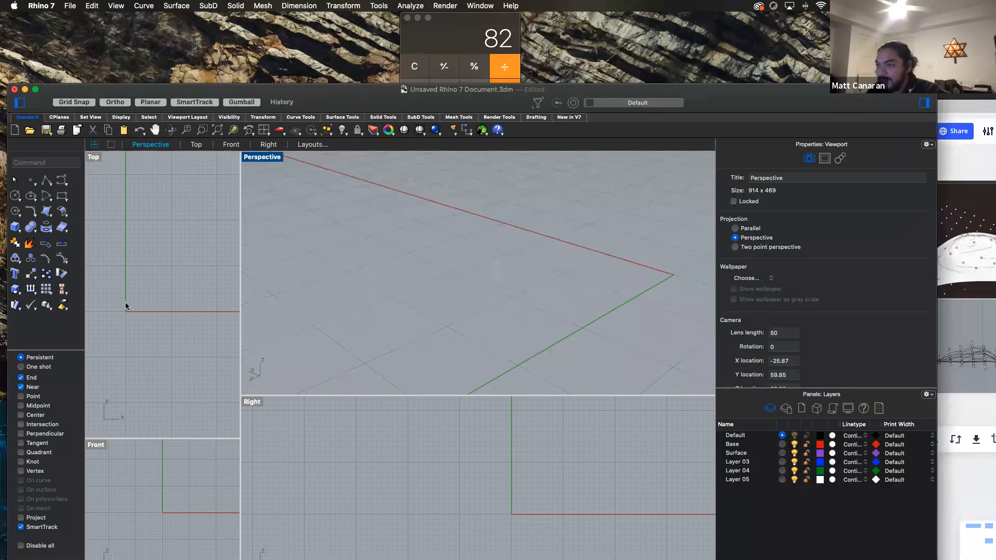
drag(241, 304, 533, 325)
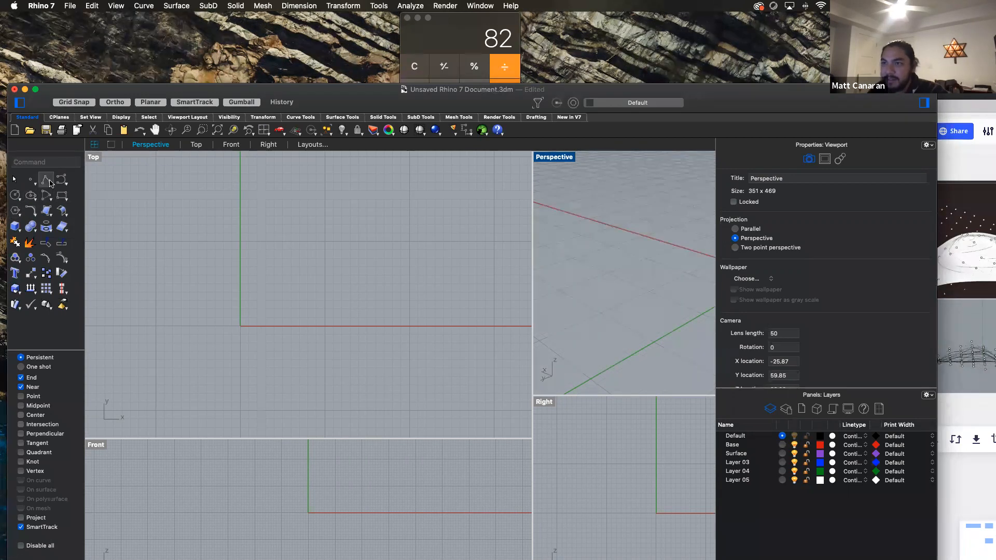
text(Polyline)
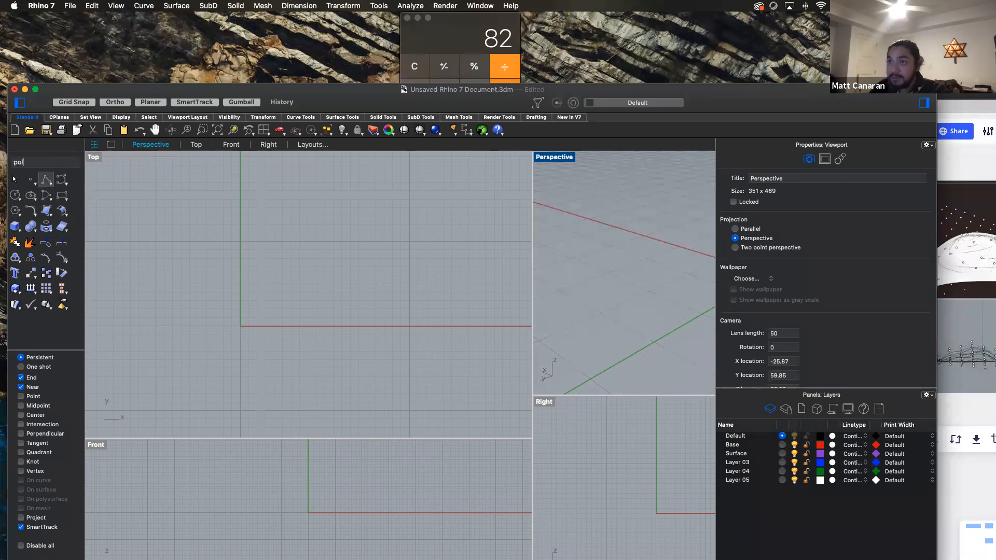
key(Return)
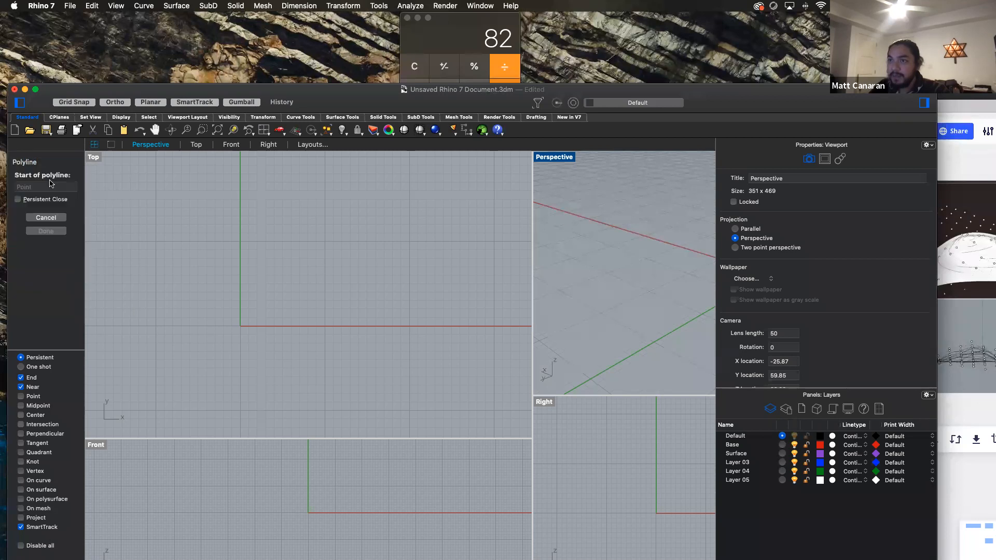
click(241, 242)
click(325, 242)
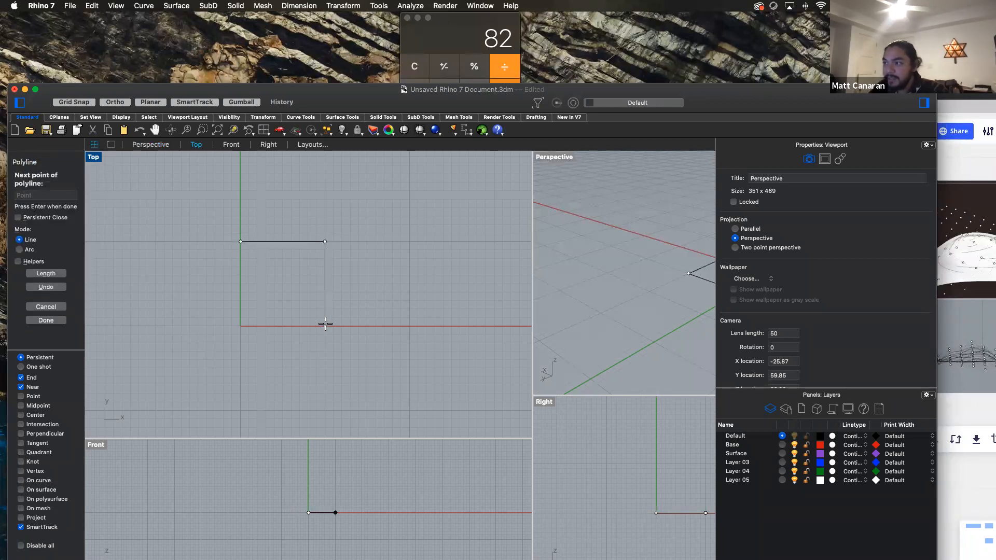
click(325, 326)
click(240, 326)
click(240, 241)
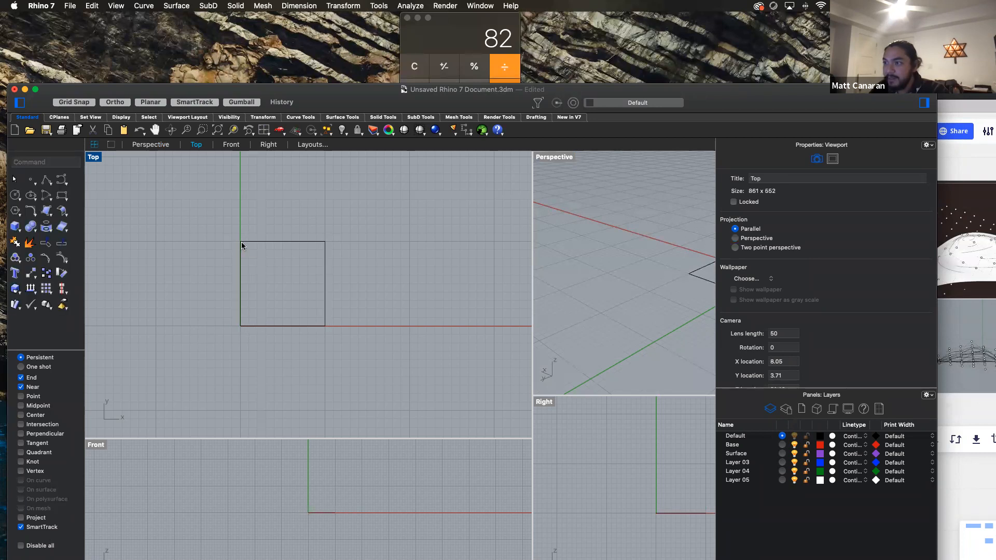
click(325, 252)
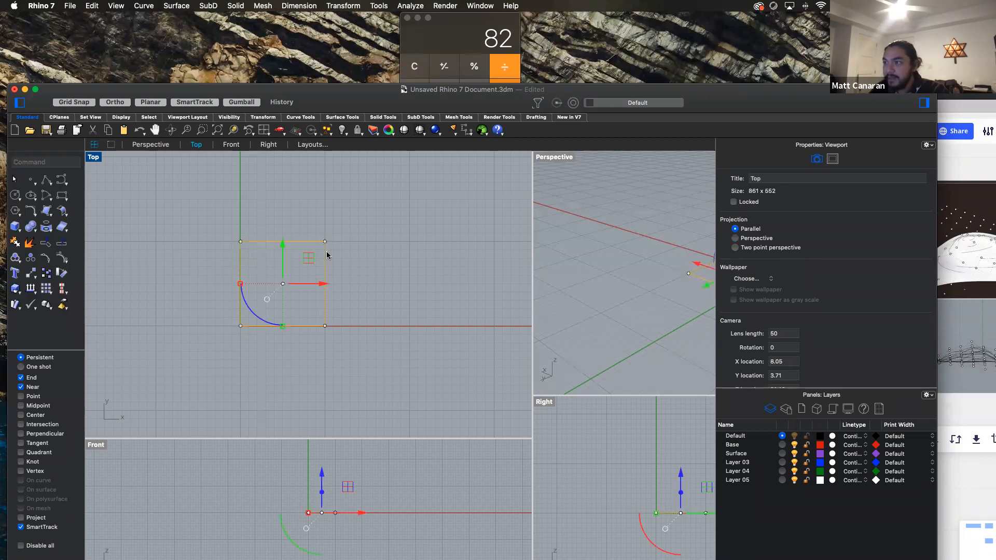
click(358, 268)
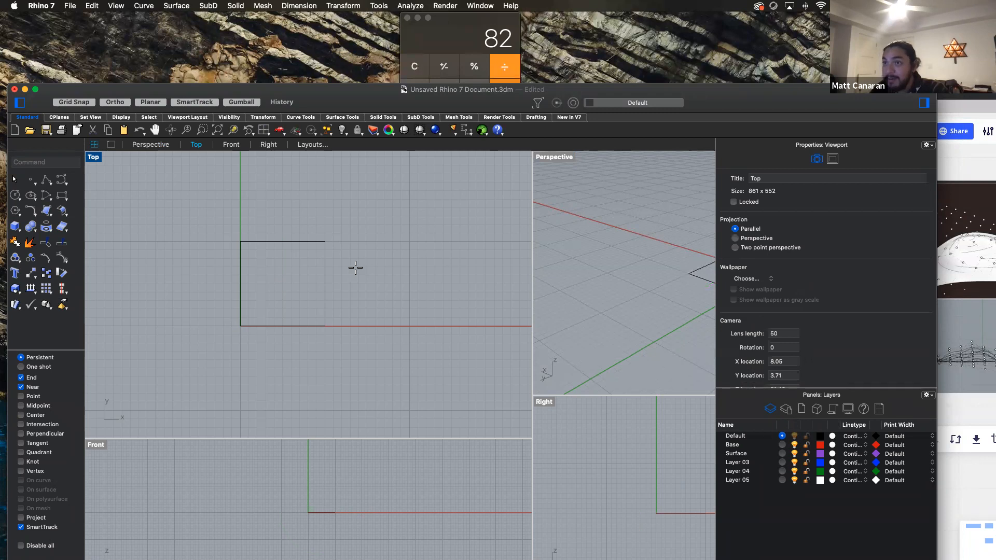
Draw a diagonal polyline across the square from its upper-left corner to its lower-right corner.
right_click(355, 268)
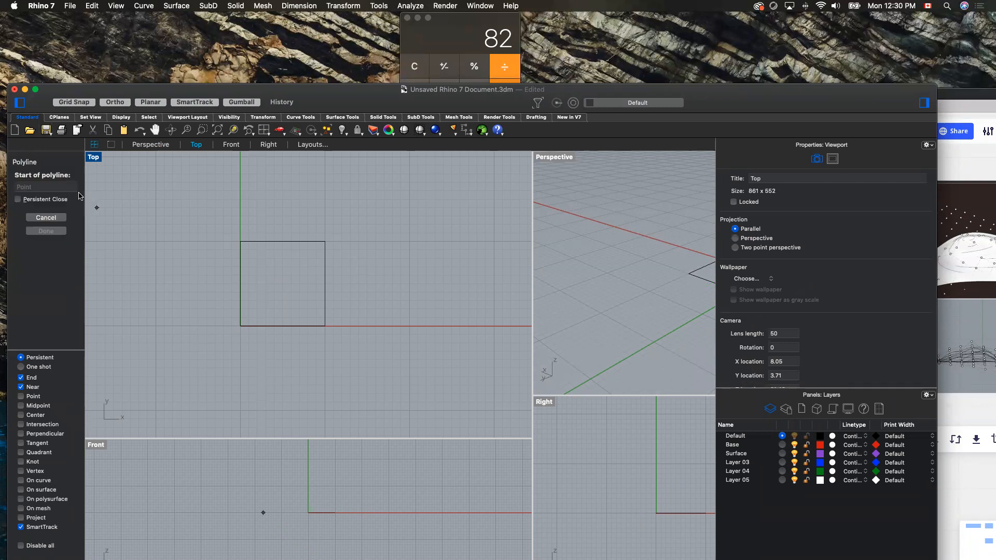
click(241, 242)
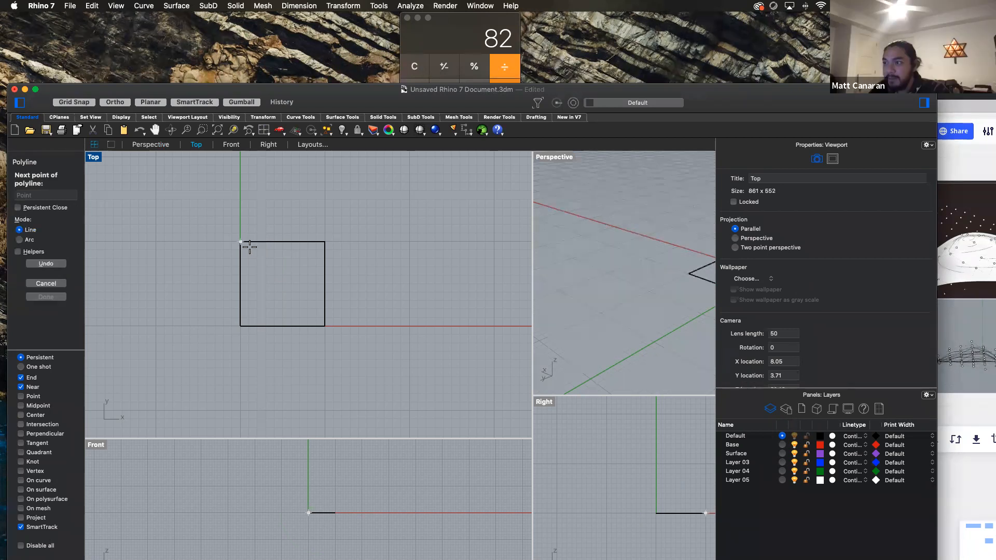
click(325, 325)
key(Return)
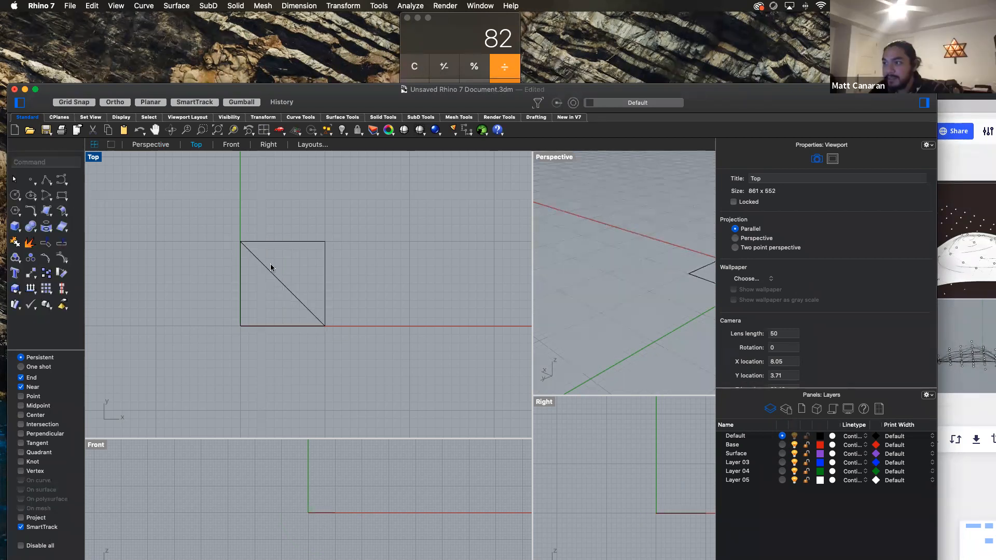
key(Return)
click(257, 242)
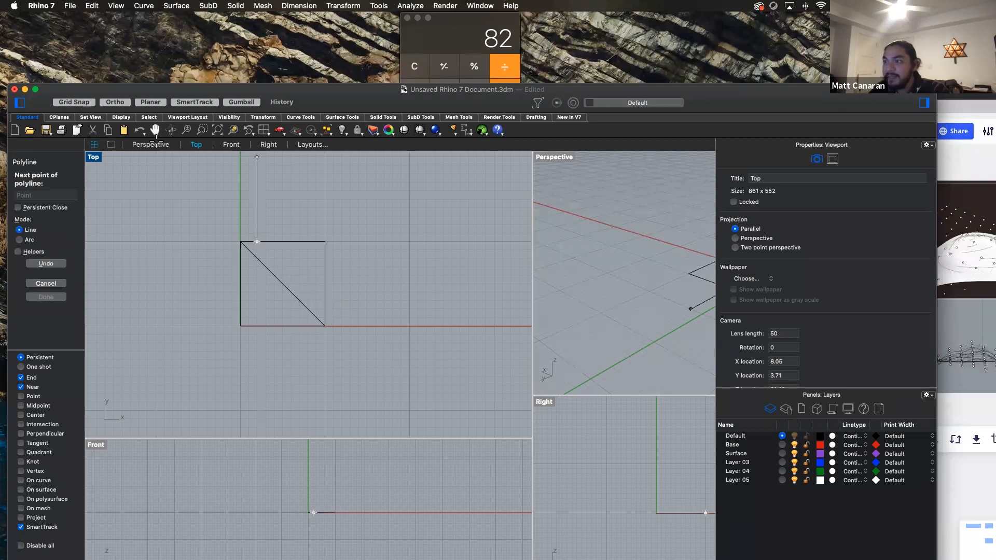
key(Escape)
key(Return)
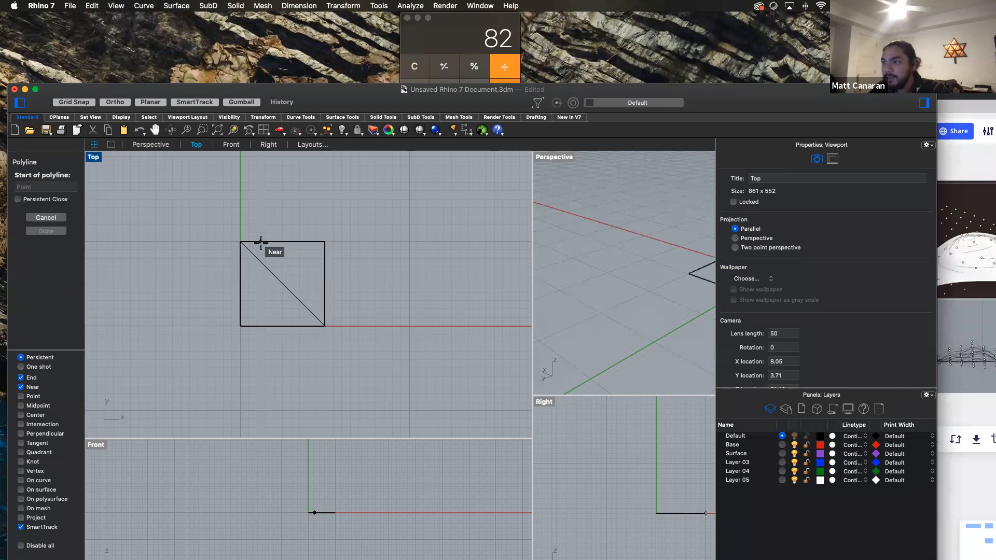
key(Escape)
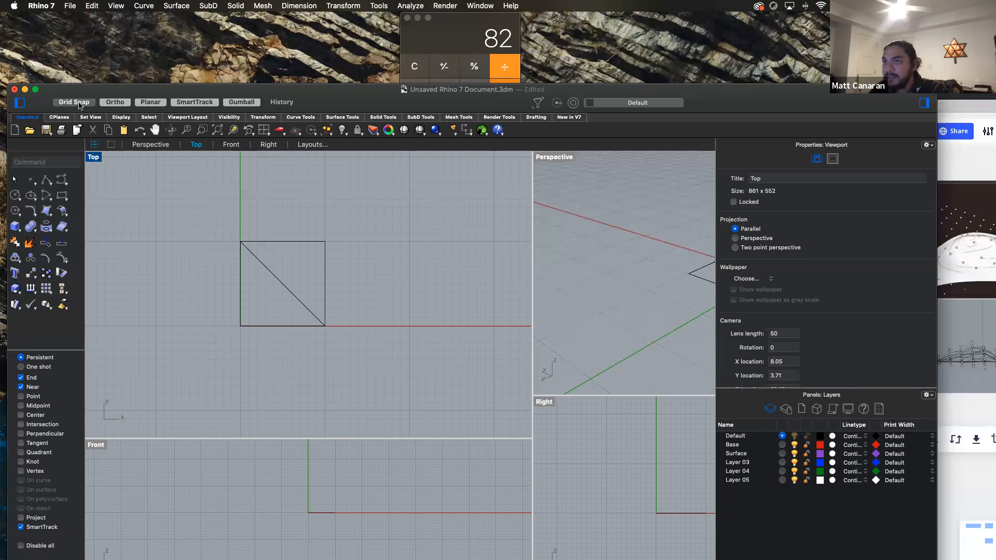
Toggle Grid Snap and draw a diagonal polyline from the square's upper edge to its right edge, above the main diagonal.
click(81, 101)
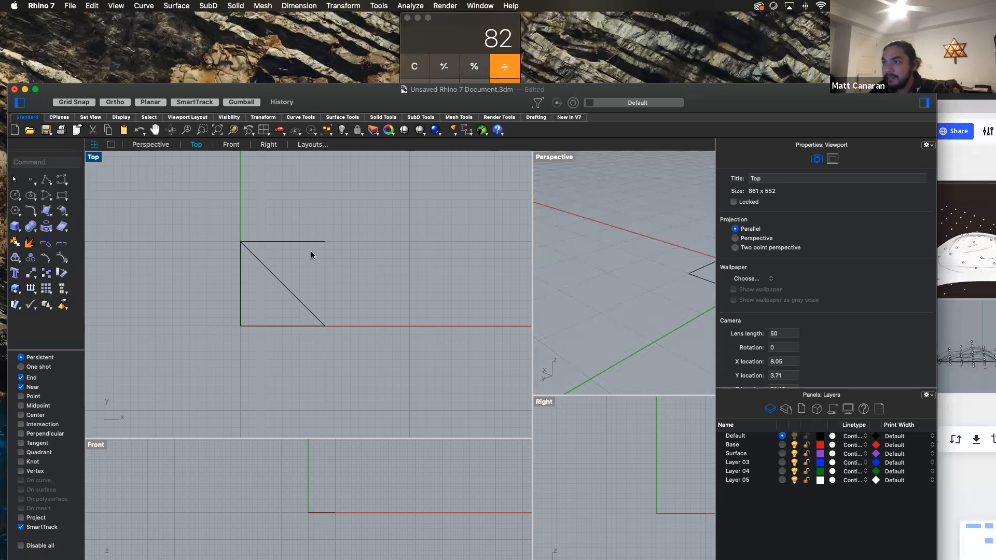
key(Return)
click(266, 241)
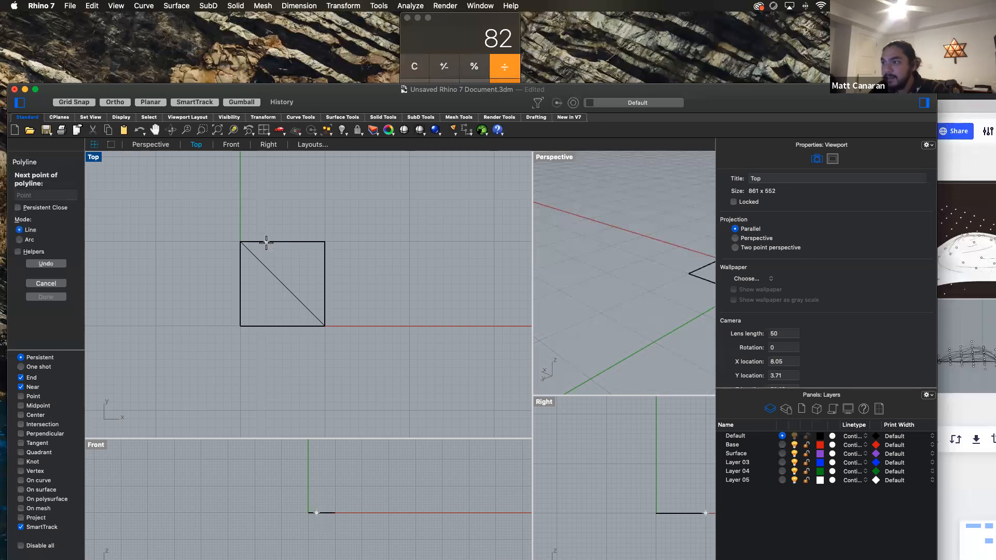
click(326, 292)
key(Return)
Draw two diagonal polylines below the main diagonal, each running from the square's left edge to its lower edge.
key(Return)
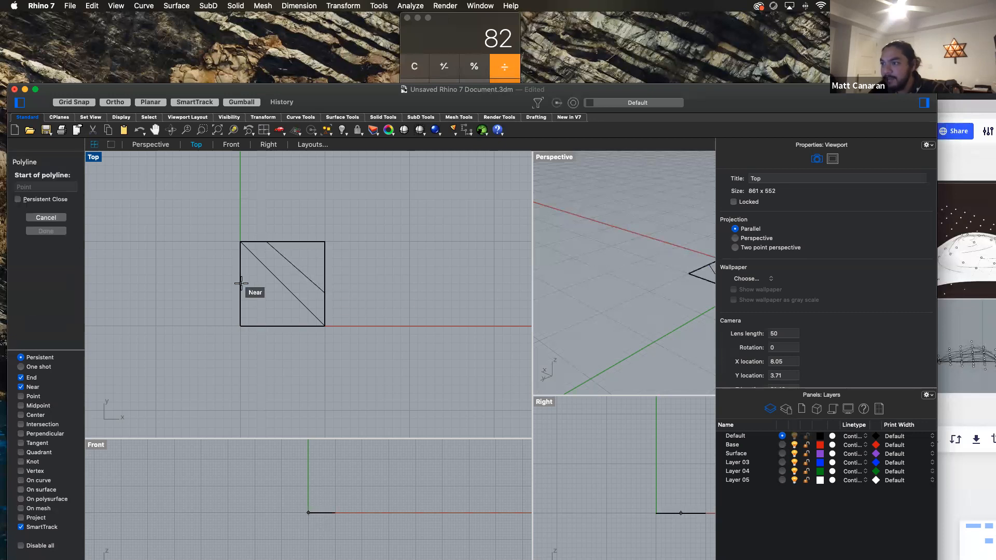
click(241, 274)
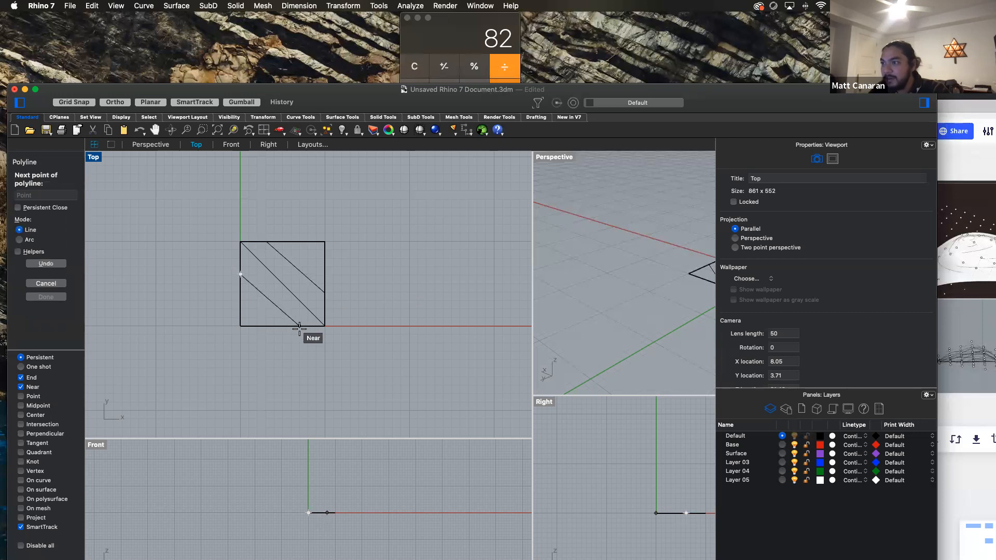
click(300, 326)
key(Return)
key(Return)
click(240, 302)
click(265, 327)
key(Return)
key(Return)
click(301, 242)
click(325, 268)
key(Return)
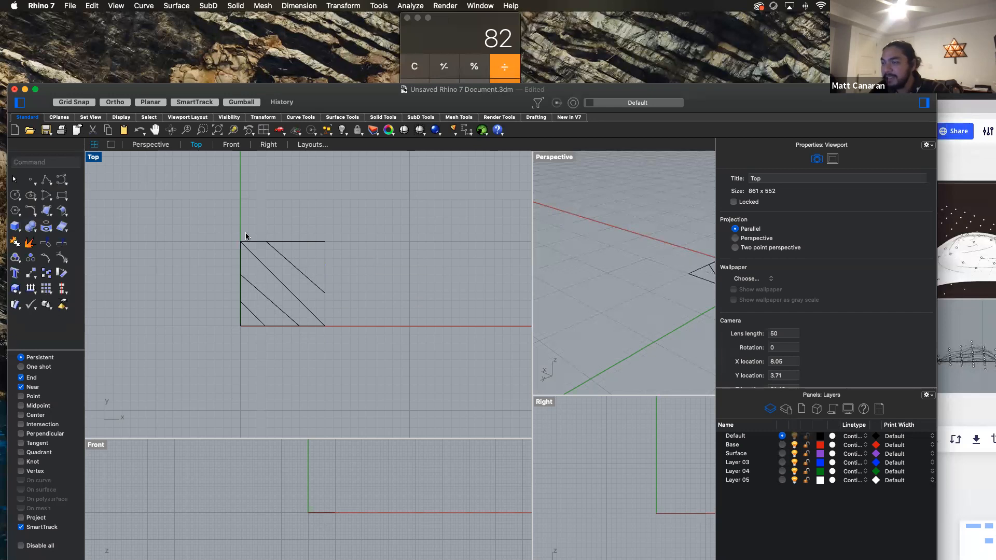
click(301, 242)
click(325, 265)
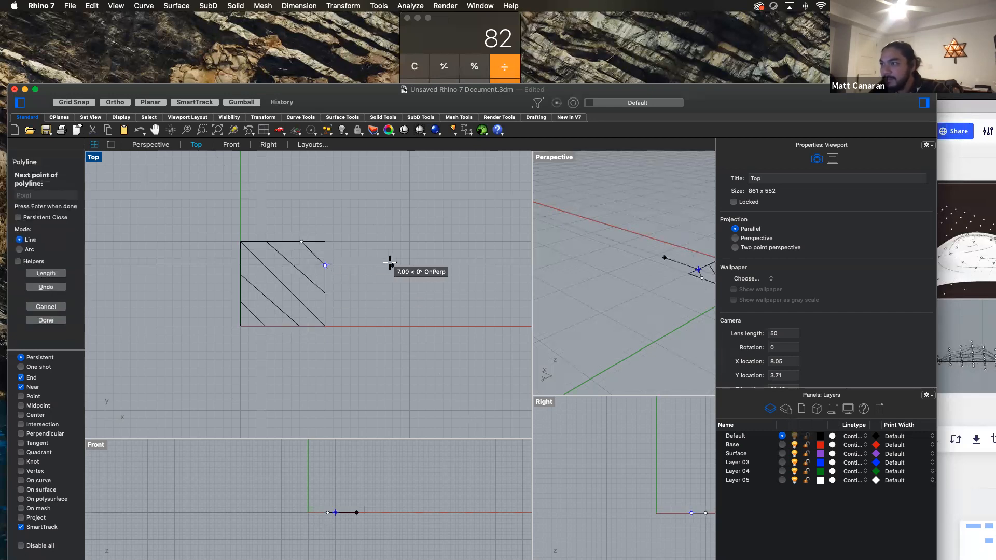
key(Escape)
Draw a short diagonal polyline across the square's upper-right corner, from the upper edge to the right edge.
key(Return)
click(302, 242)
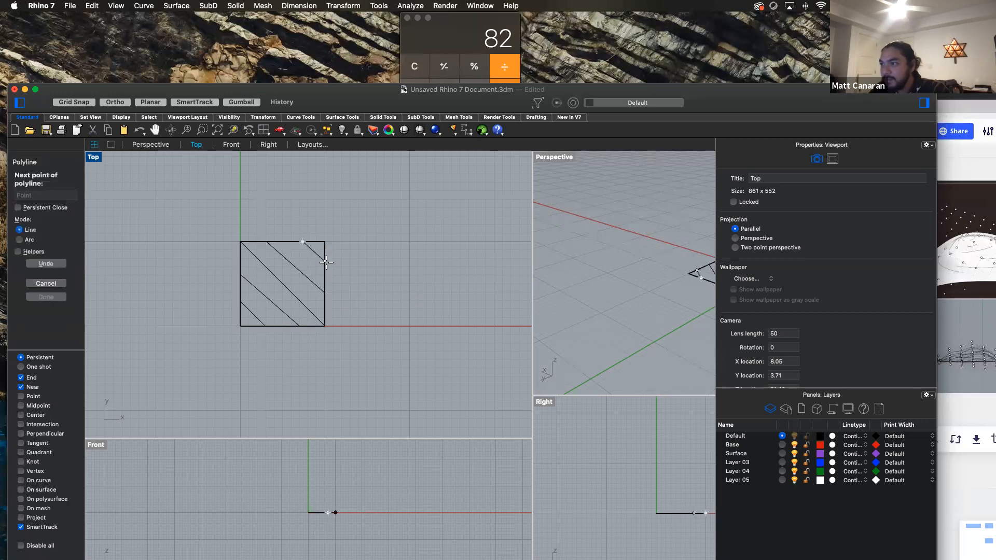
click(326, 265)
key(Return)
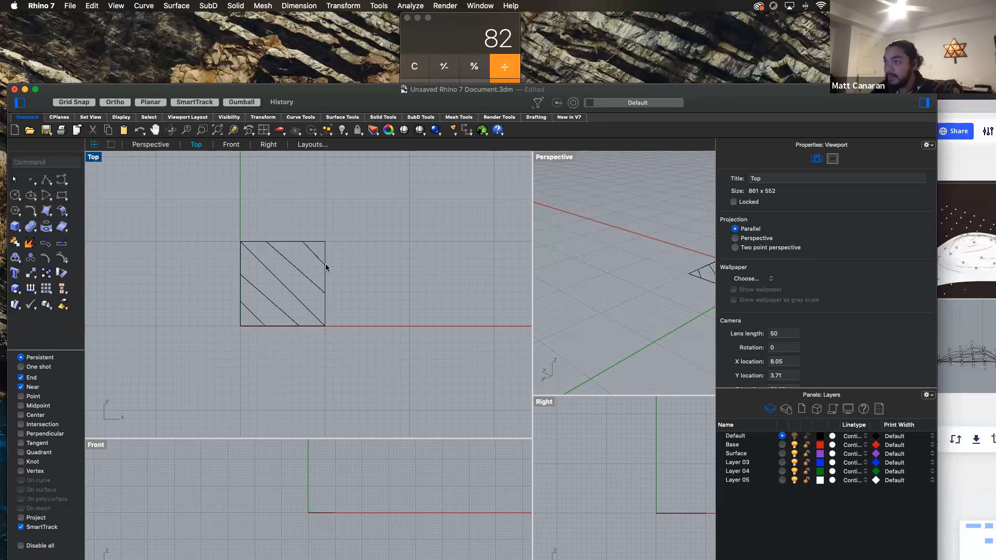
Select the square and all its diagonals and turn them into flat-capped pipes with a radius of 0.1.
drag(214, 219, 385, 375)
drag(520, 299, 326, 291)
scroll(625, 249, up, 5)
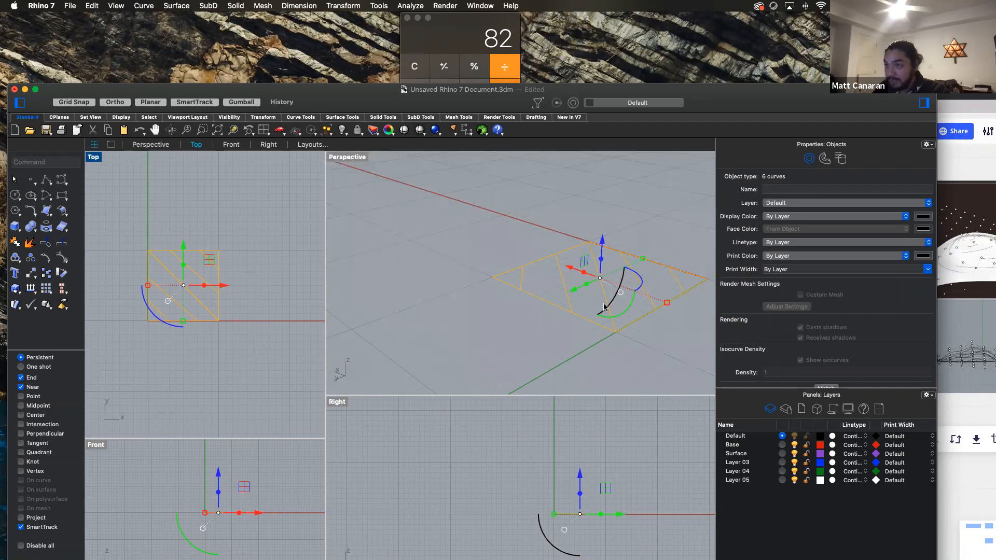
text(Pipe)
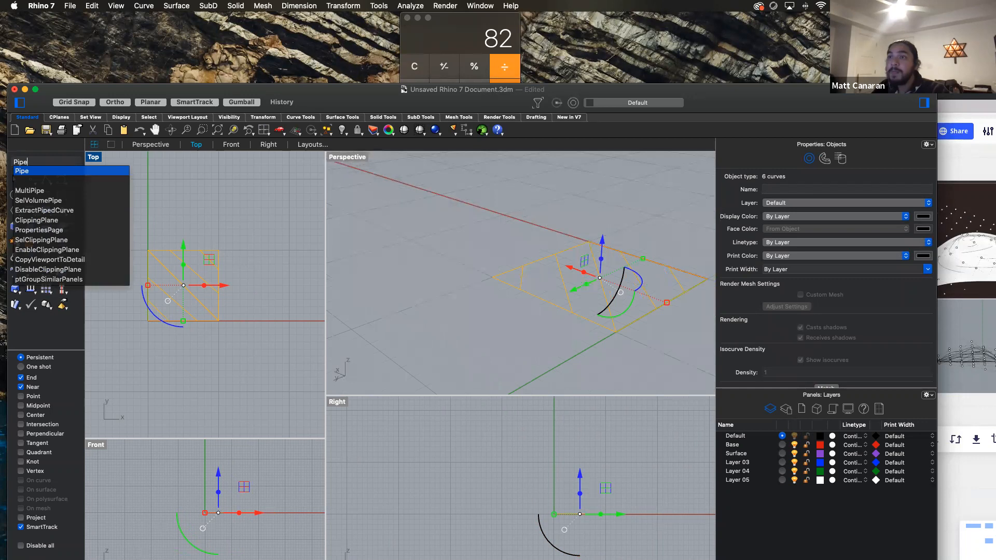
key(Return)
click(17, 185)
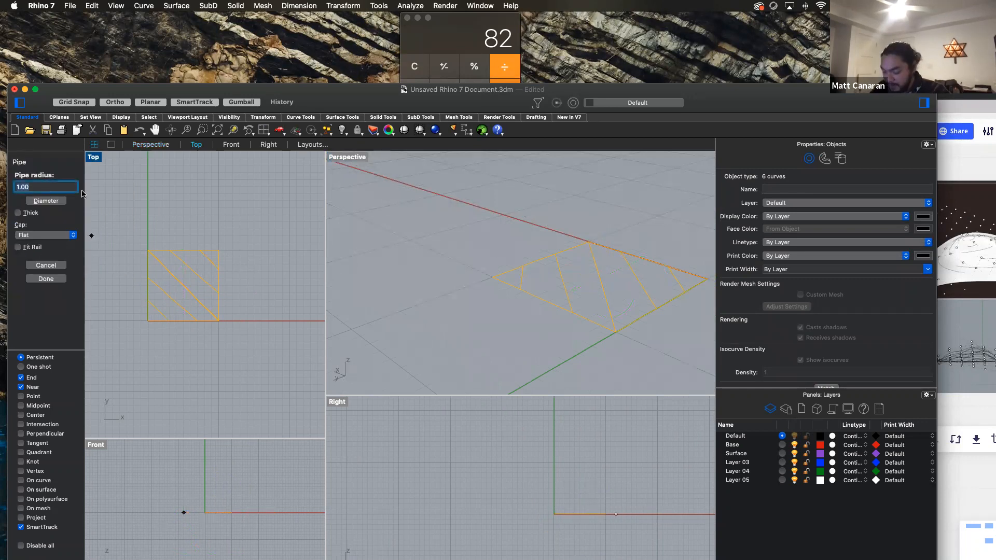
text(.1)
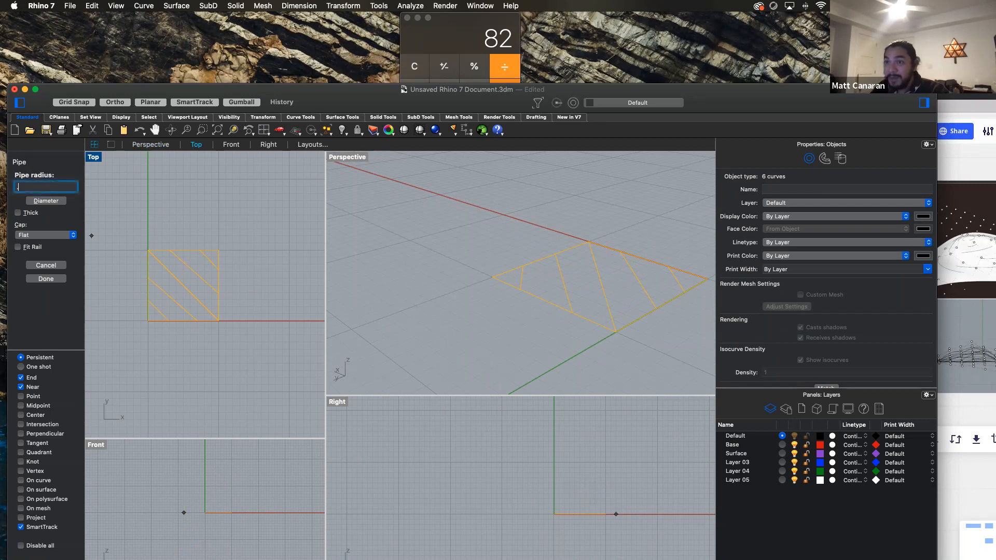
key(Return)
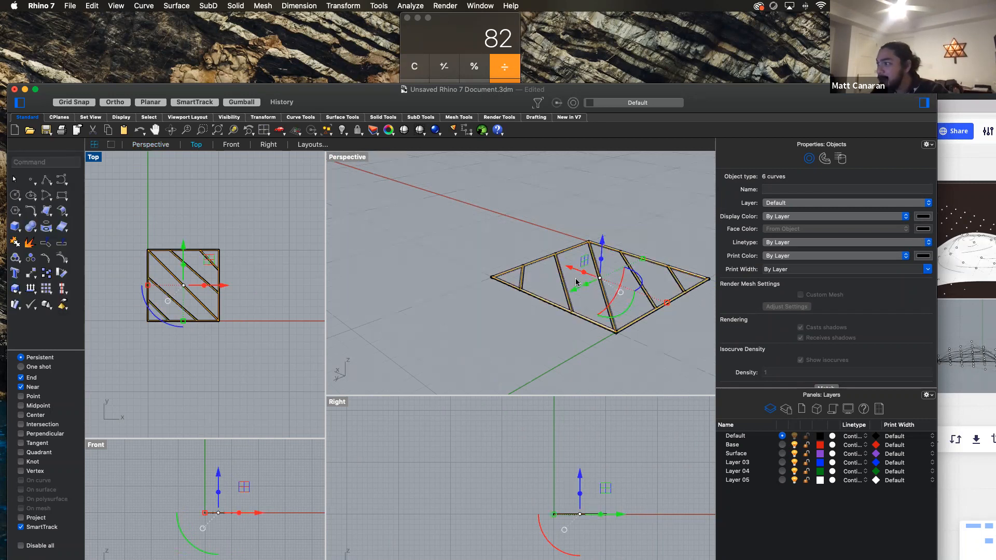
Set the Perspective view to the Rendered display mode and deselect the curves.
click(576, 282)
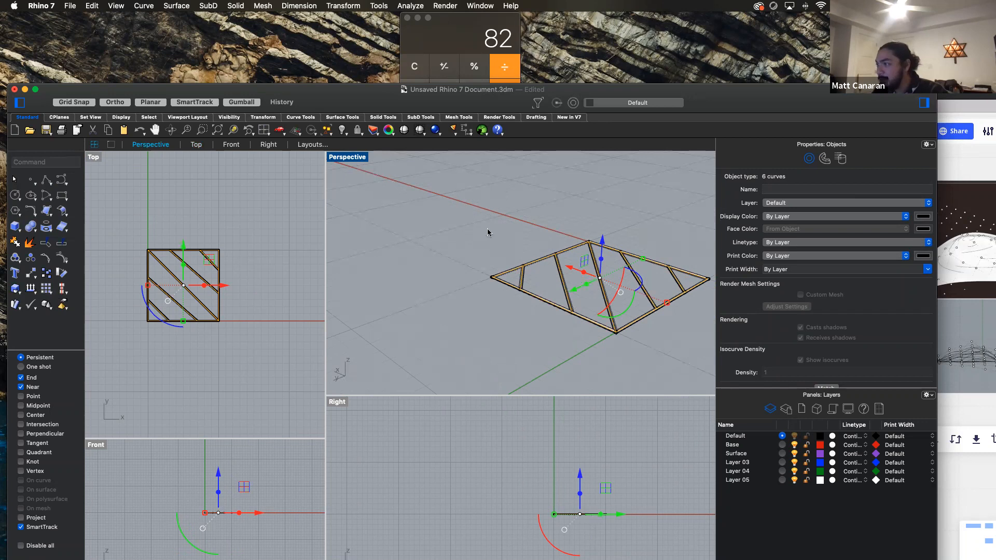
click(357, 161)
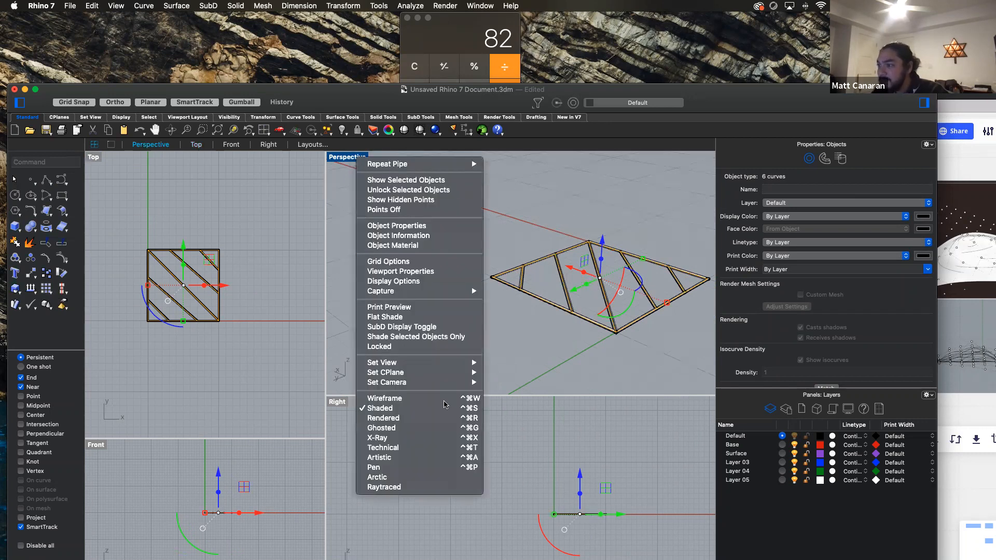
click(633, 305)
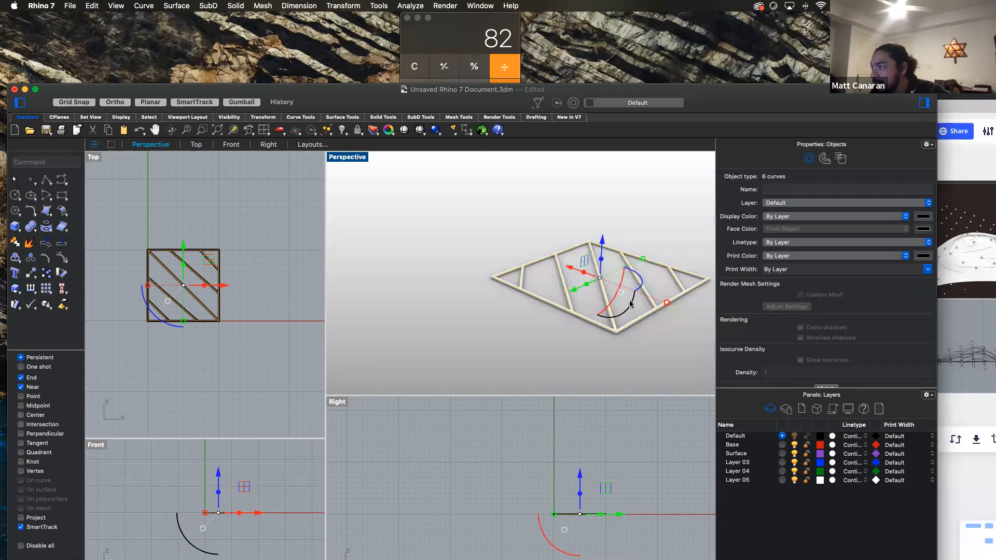
click(622, 306)
click(665, 356)
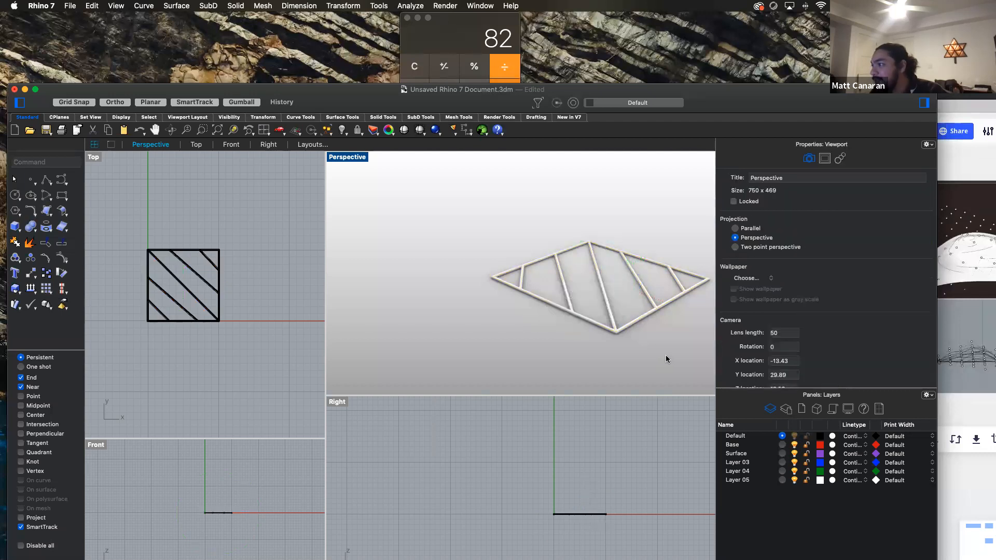
Group all the pipes and curves of the square lattice panel into a single object.
scroll(465, 294, down, 4)
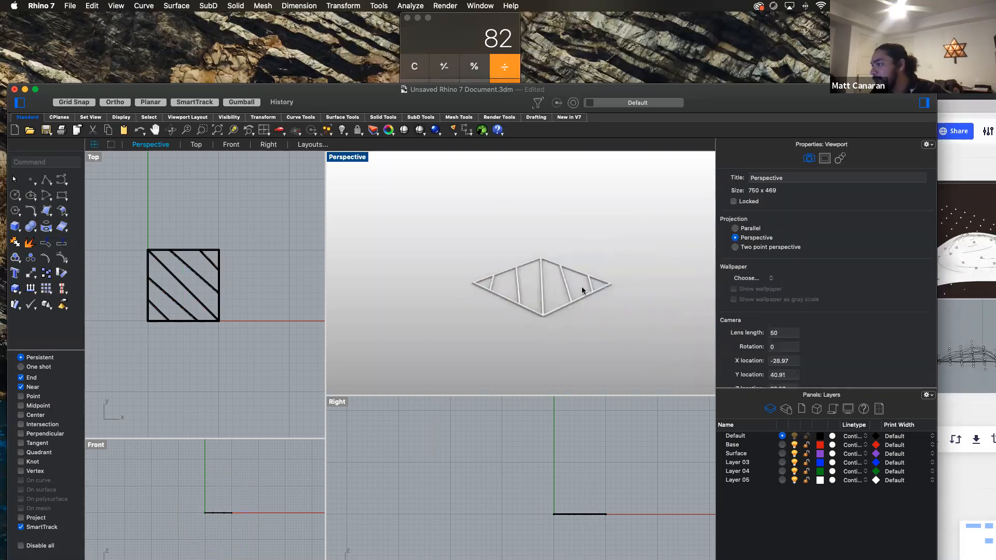
scroll(583, 288, up, 5)
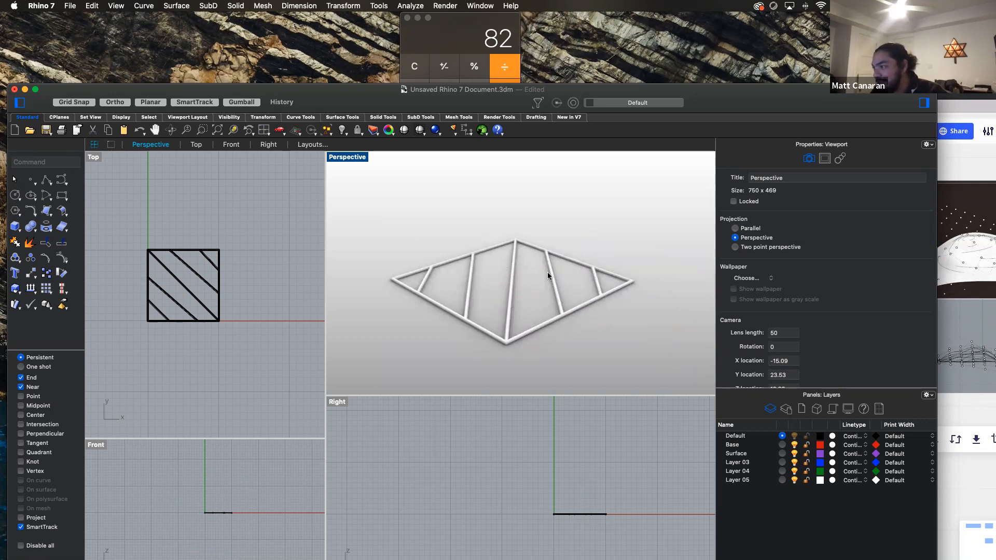
scroll(531, 297, down, 3)
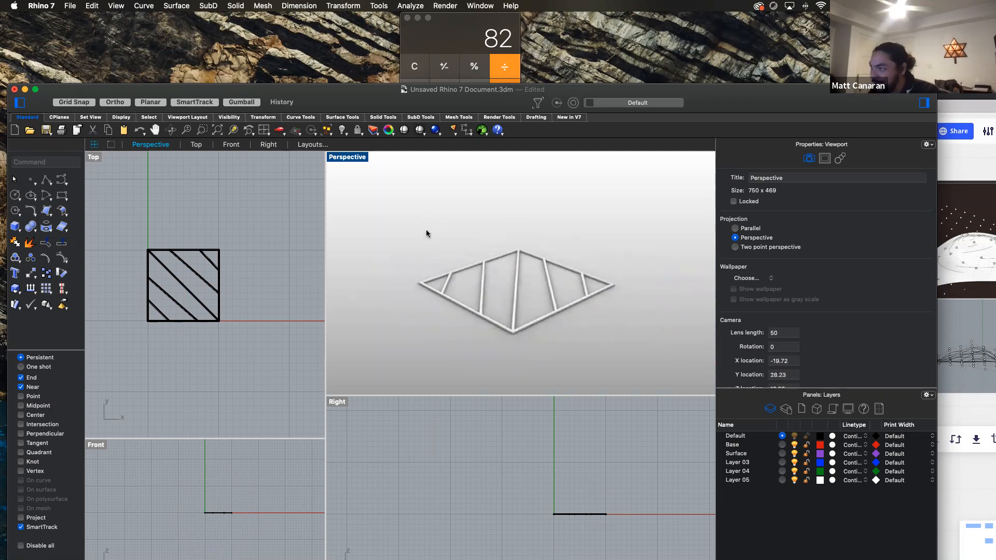
drag(429, 220, 625, 366)
click(460, 242)
drag(388, 201, 637, 375)
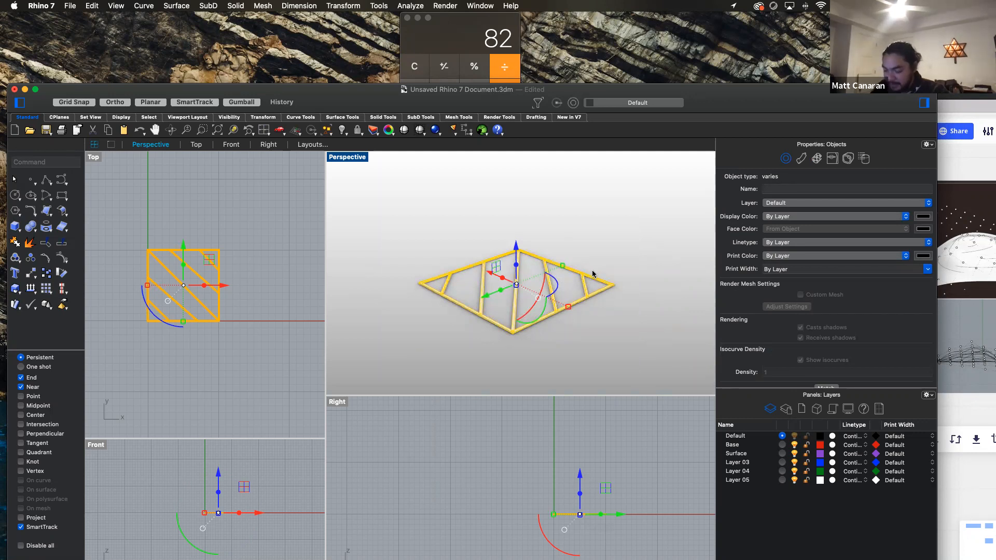
text(group)
key(Return)
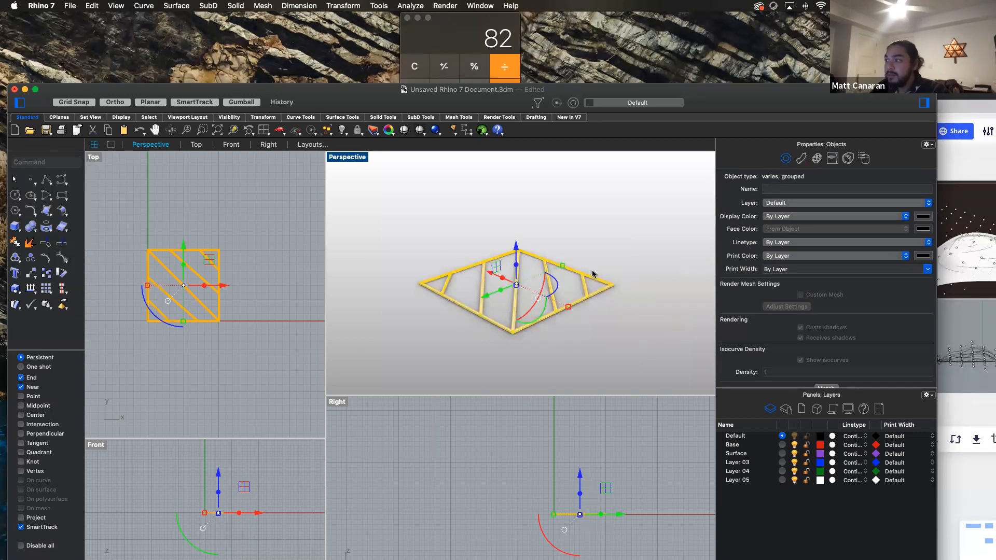
click(636, 355)
Rotate a copy of the grouped panel upright and move it onto the flat panel's positive-X edge, raised to stand as a wall.
click(546, 318)
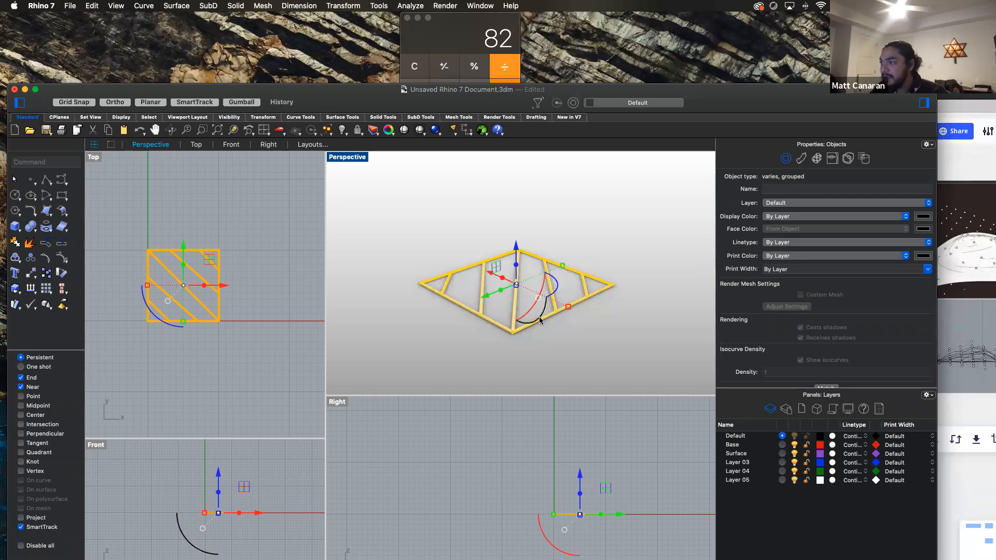
drag(537, 320, 535, 274)
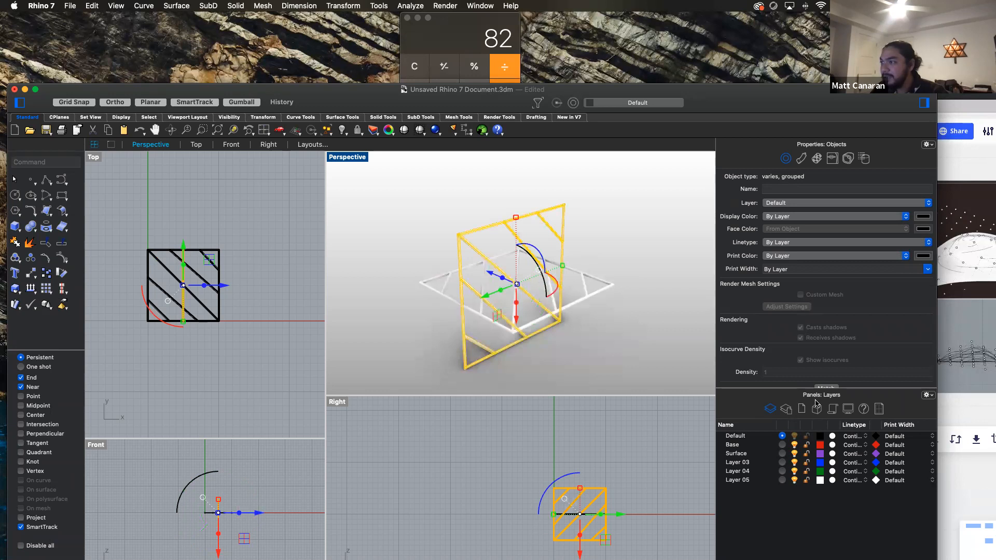
drag(499, 276, 457, 259)
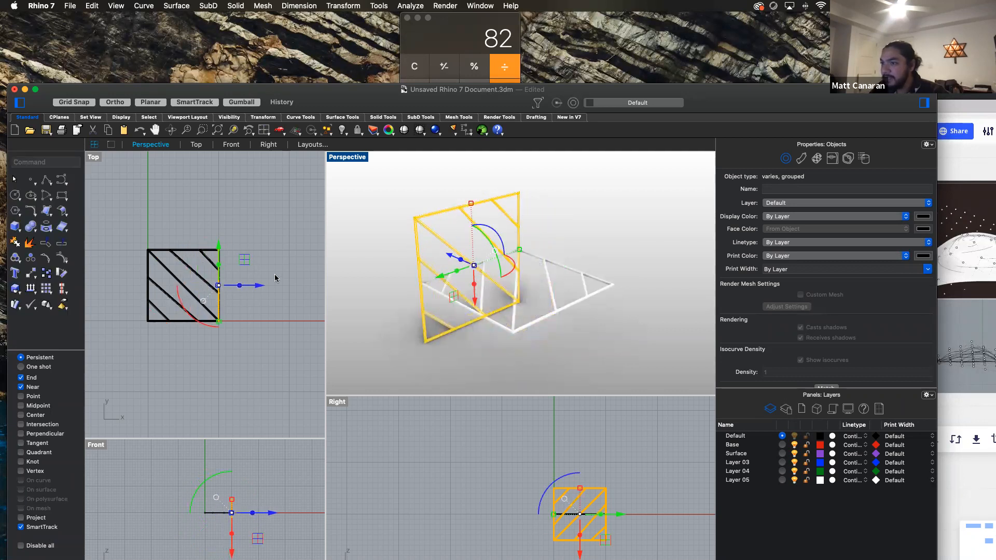
drag(474, 301, 472, 246)
click(587, 246)
scroll(549, 362, up, 4)
scroll(549, 362, down, 8)
scroll(548, 366, down, 1)
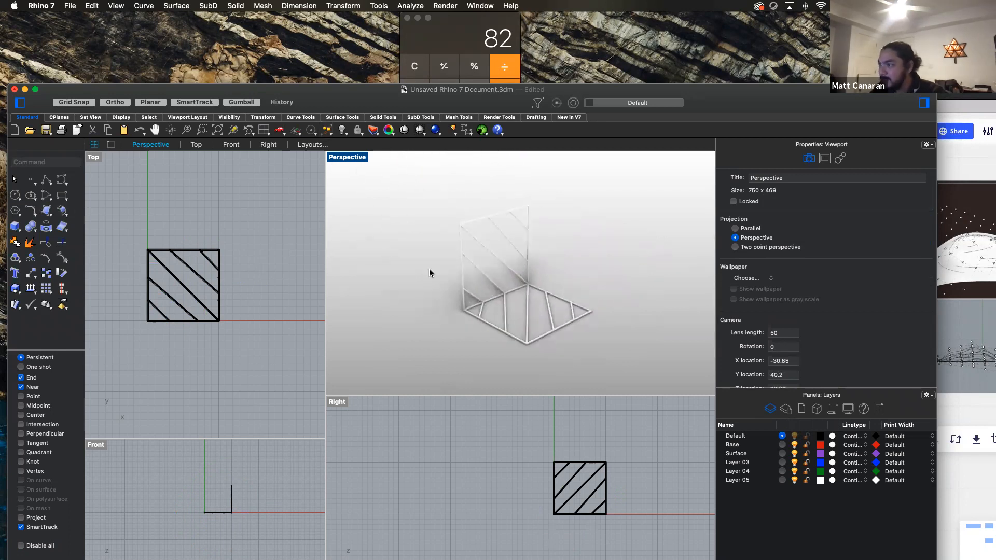
Rotate a copy of the upright panel a quarter turn about the vertical axis, perpendicular to the first wall.
click(464, 294)
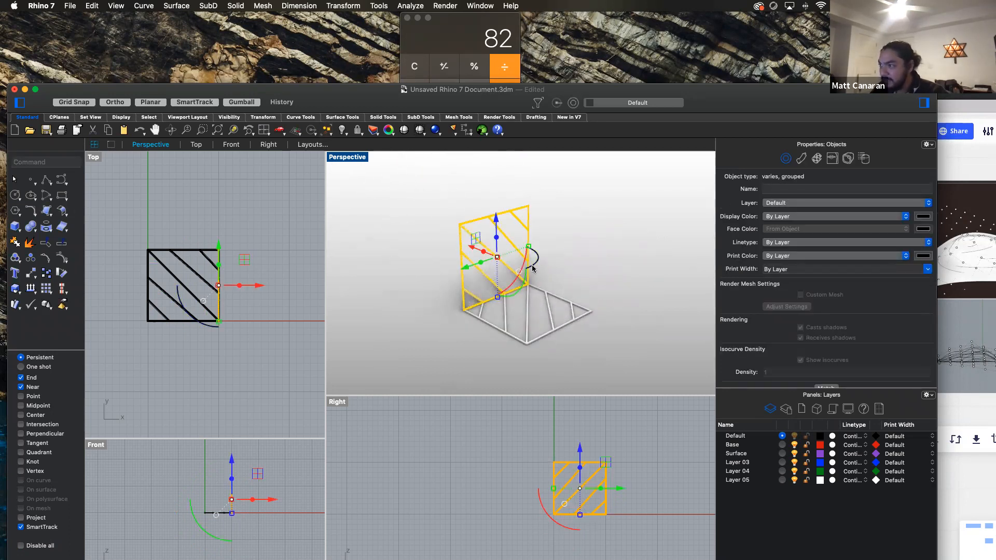
drag(533, 268, 538, 244)
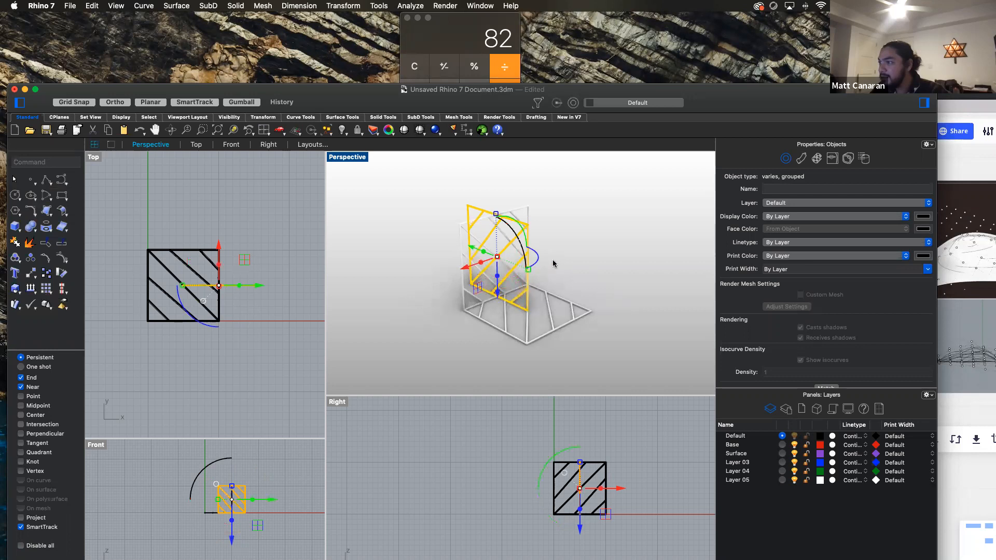
click(455, 271)
click(519, 289)
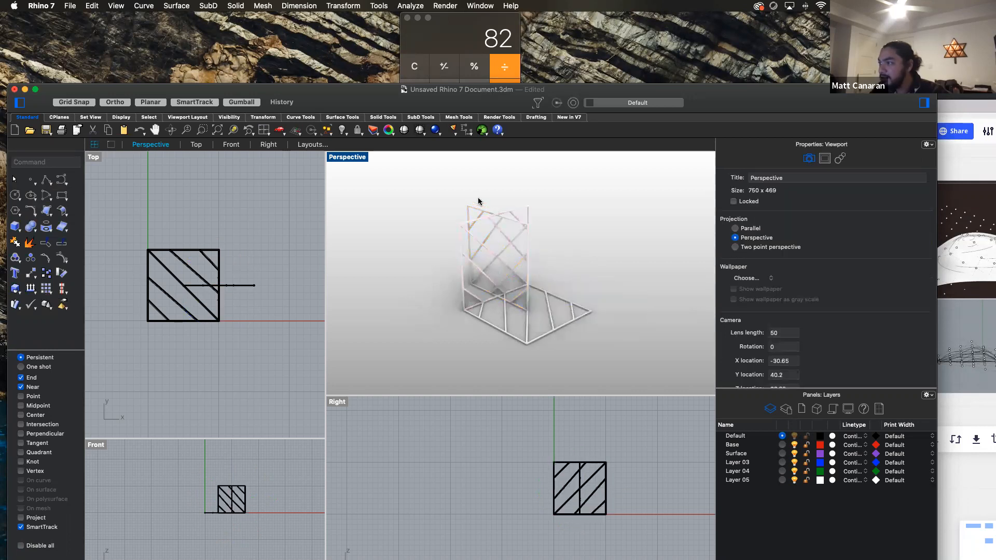
Move the perpendicular wall panel onto the base panel's edge along the X axis to close the corner with the first wall.
click(468, 213)
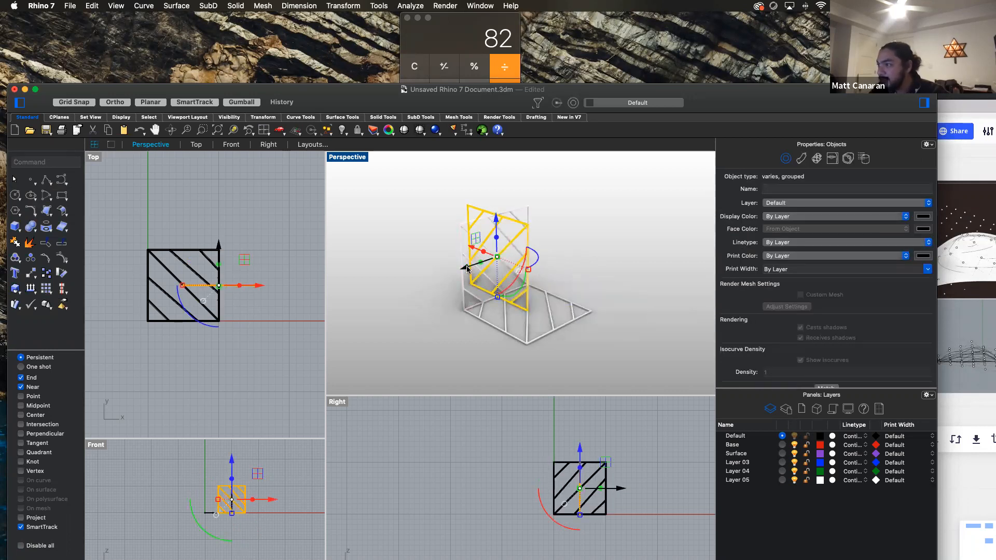
drag(465, 270, 534, 251)
click(641, 257)
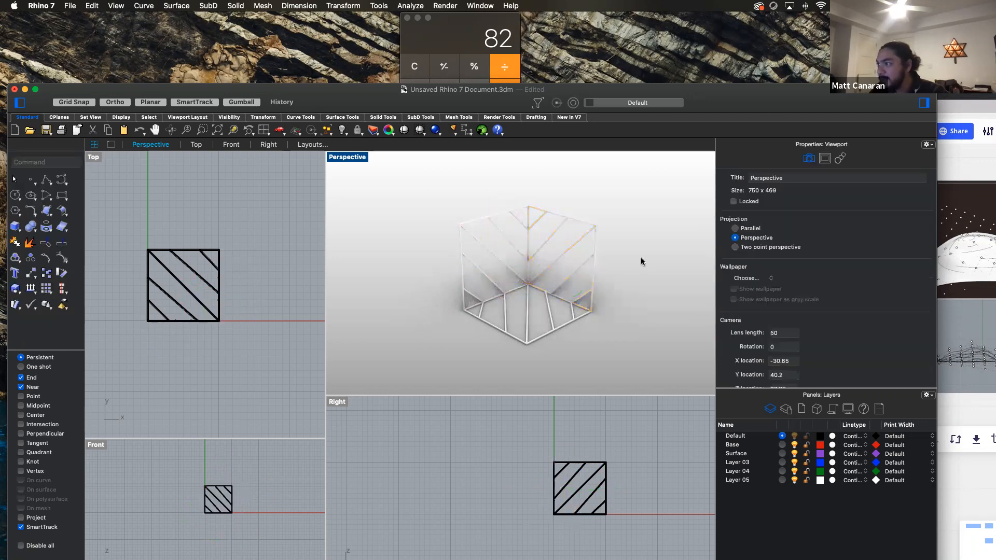
Select the base and both wall panels and examine how they meet at the corner from different angles.
drag(570, 322, 571, 323)
right_click(636, 349)
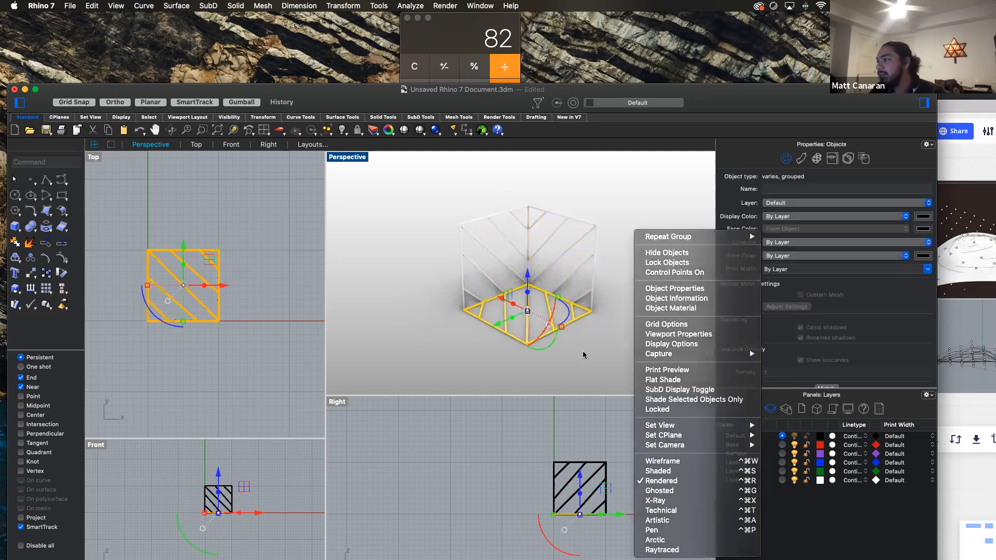
click(618, 356)
right_drag(618, 357, 643, 371)
drag(424, 178, 632, 369)
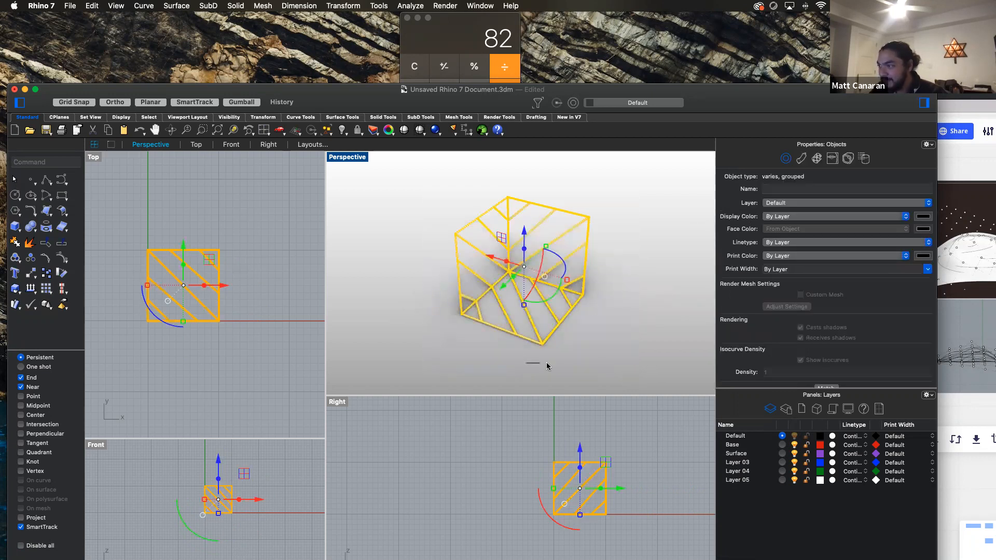
right_drag(515, 363, 591, 333)
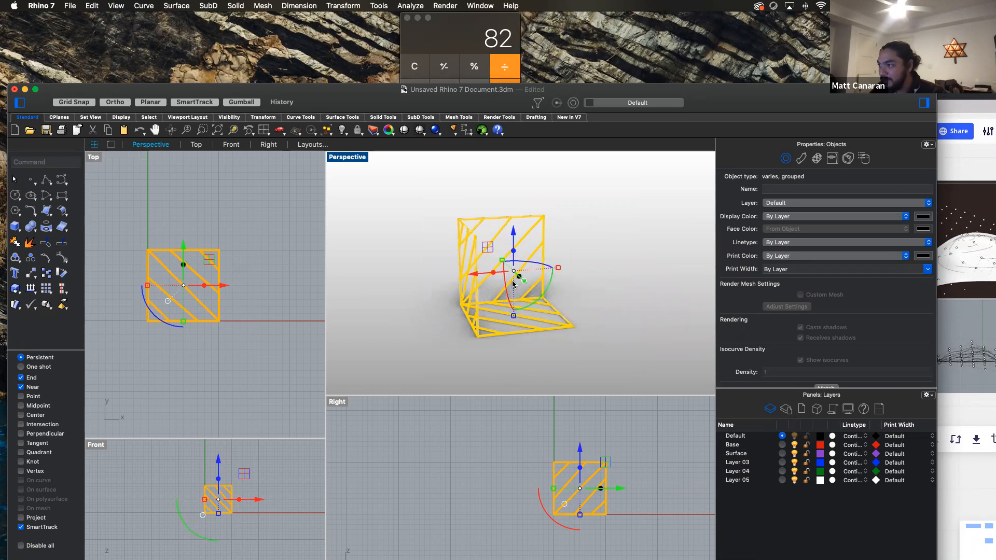
click(608, 284)
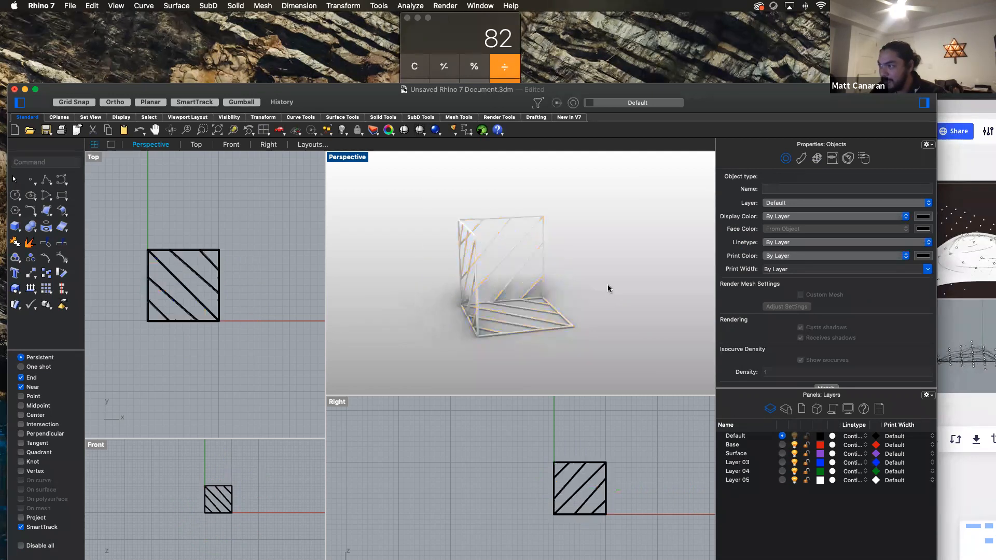
Rotate a copy of the floor and back lattice panels 180 degrees about the X axis to form the cube's top and front.
drag(584, 361, 527, 201)
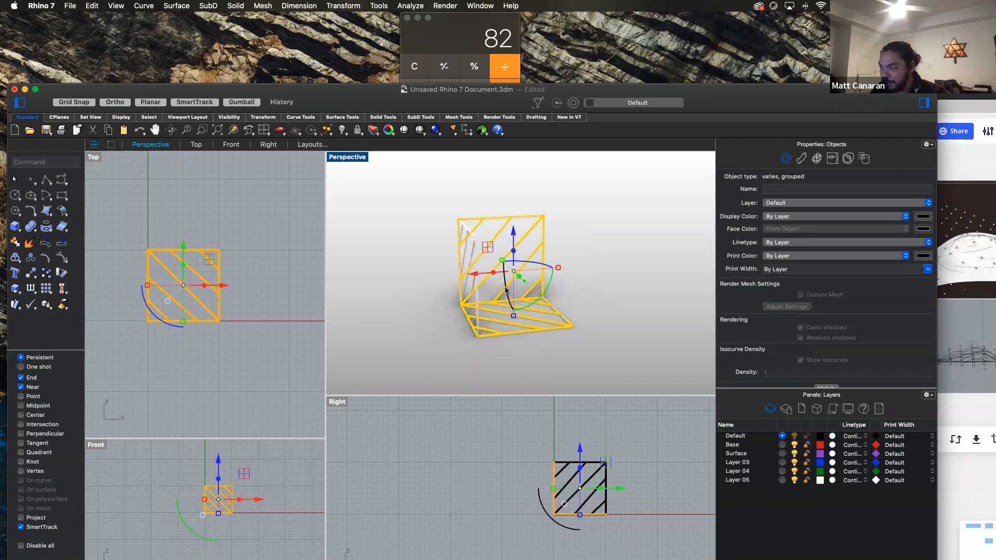
shift+drag(506, 289, 586, 286)
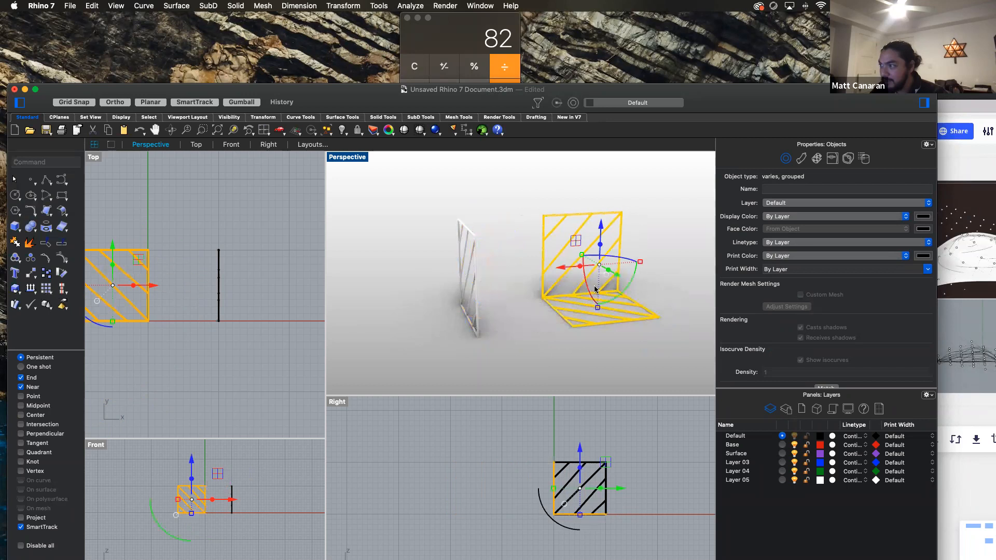
key(super+z)
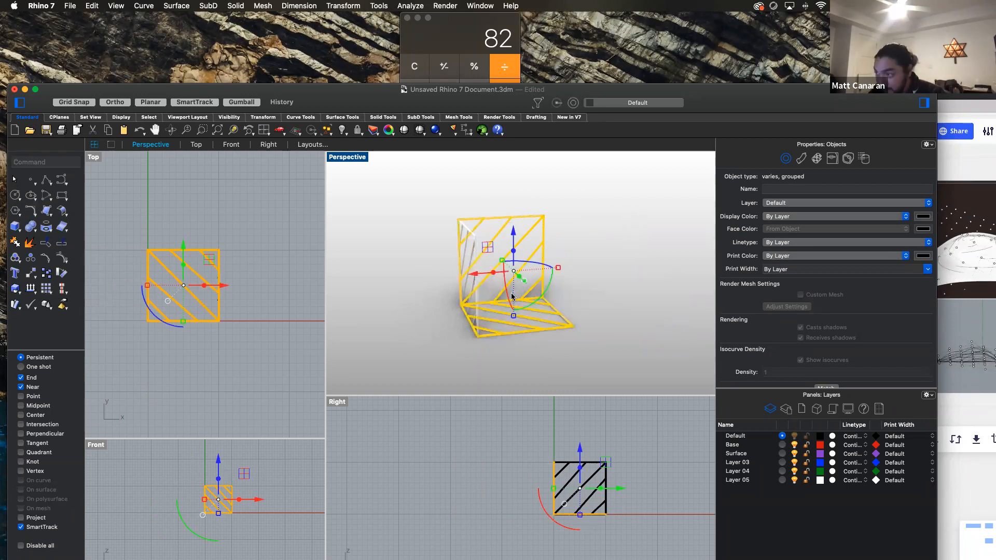
drag(508, 297, 564, 307)
key(super+z)
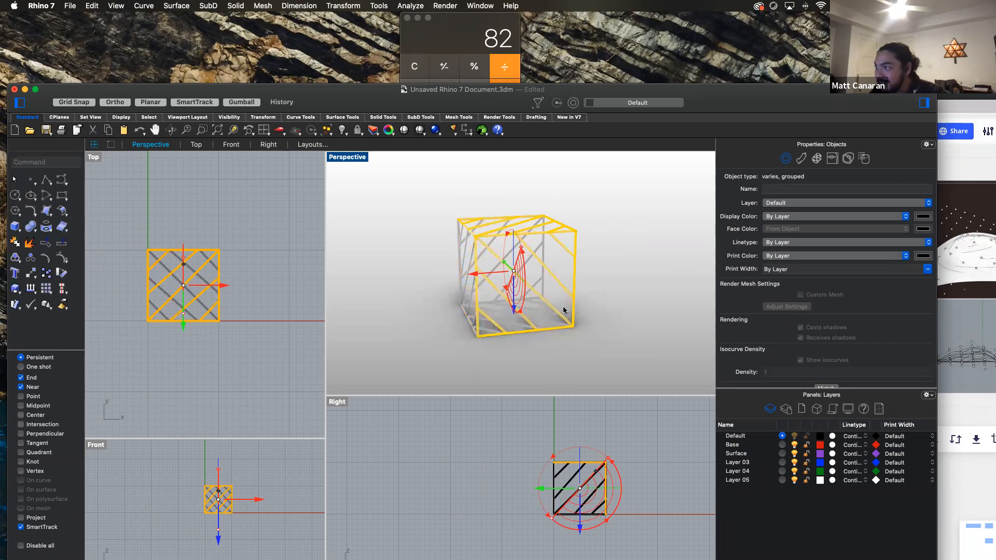
click(665, 307)
right_drag(628, 336, 525, 357)
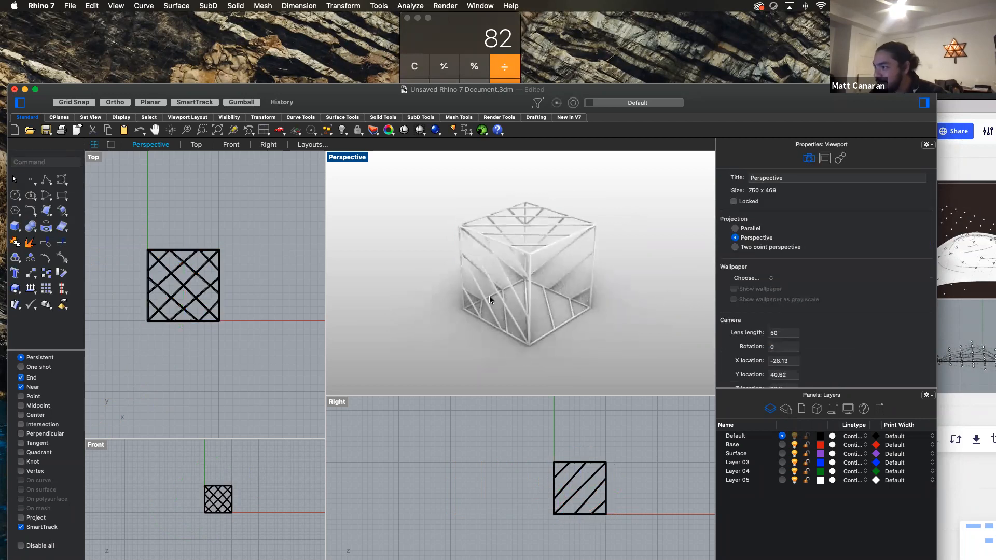
Copy the remaining side lattice panel along the X axis to the cube's open opposite side.
click(471, 264)
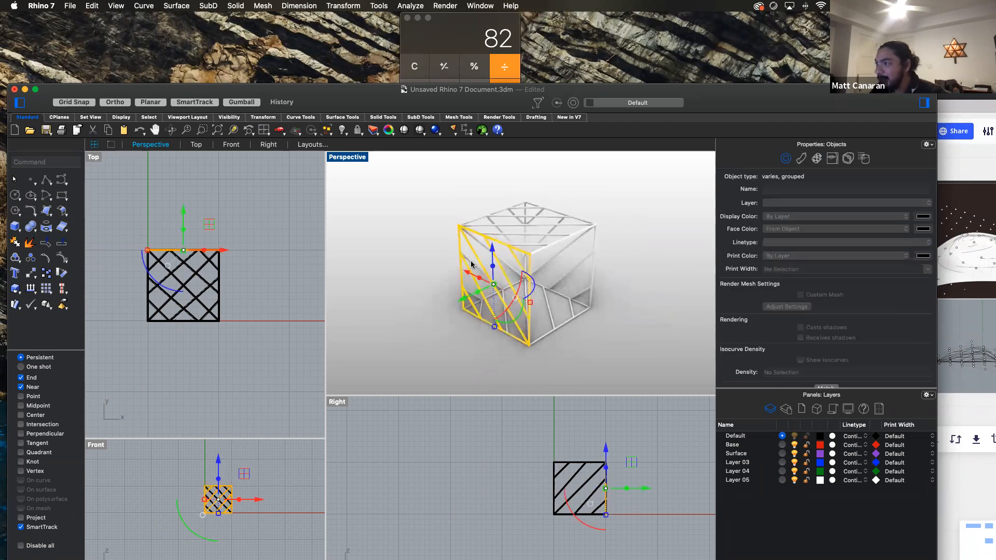
click(411, 329)
right_drag(593, 373, 360, 318)
right_drag(638, 287, 564, 313)
click(564, 313)
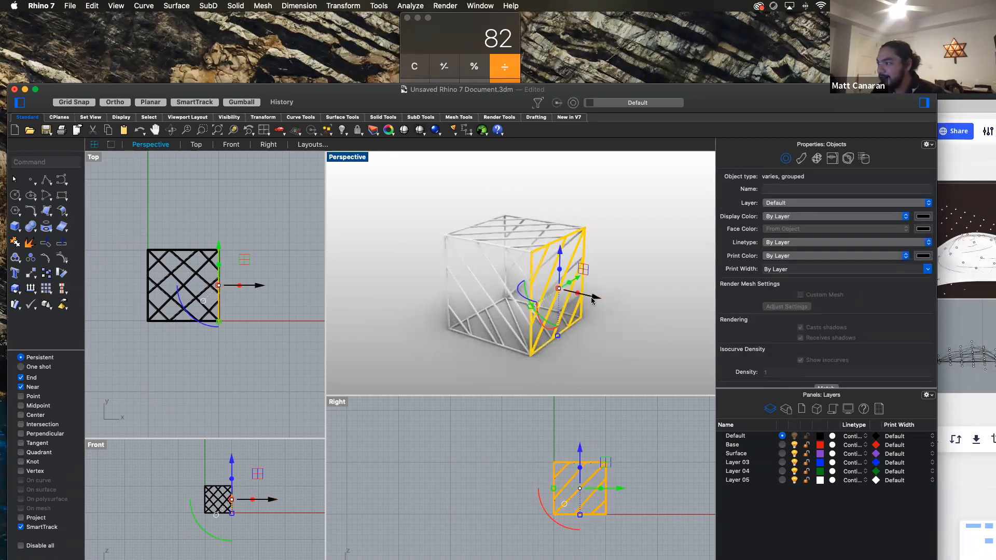
drag(592, 300, 503, 294)
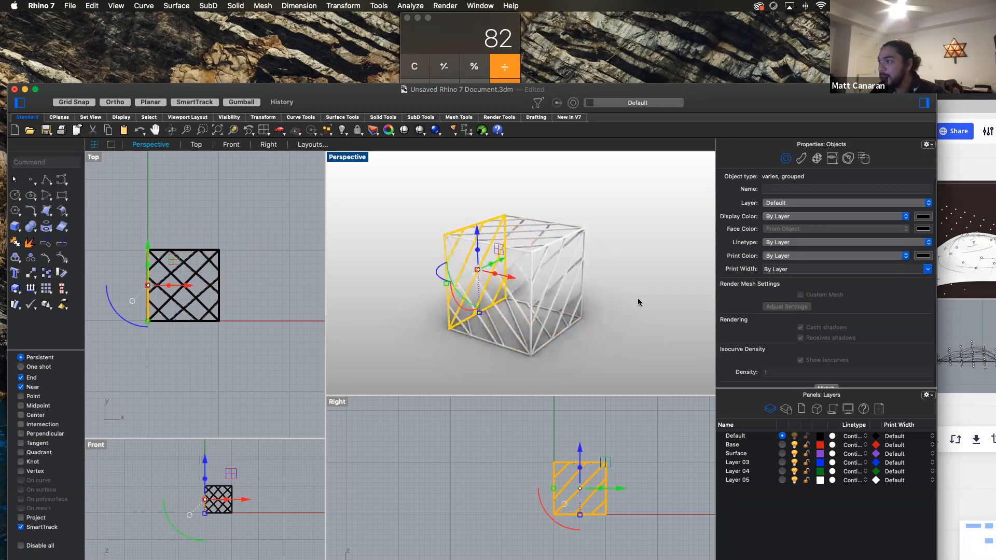
click(634, 321)
right_drag(616, 351, 497, 262)
right_drag(621, 329, 636, 242)
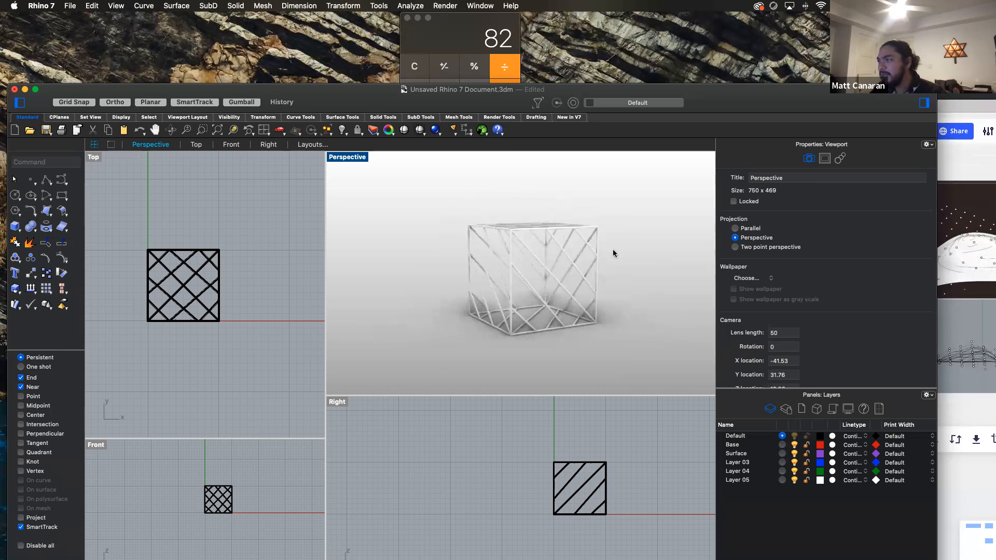
Examine the example models and their command lists on the Miro tutorial board, compare with the lattice cube, and return to Rhino.
click(966, 355)
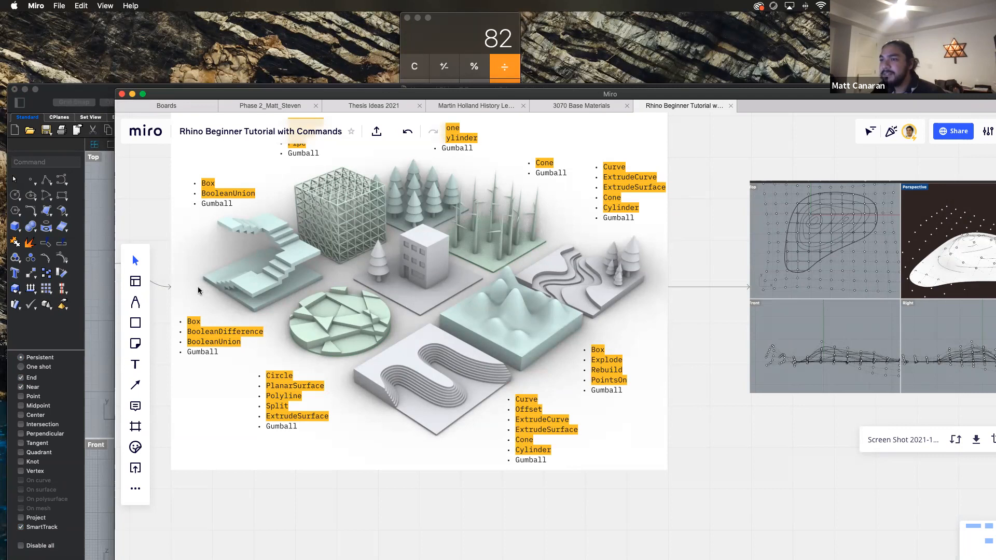
click(99, 285)
right_drag(493, 351, 521, 304)
right_drag(523, 210, 654, 262)
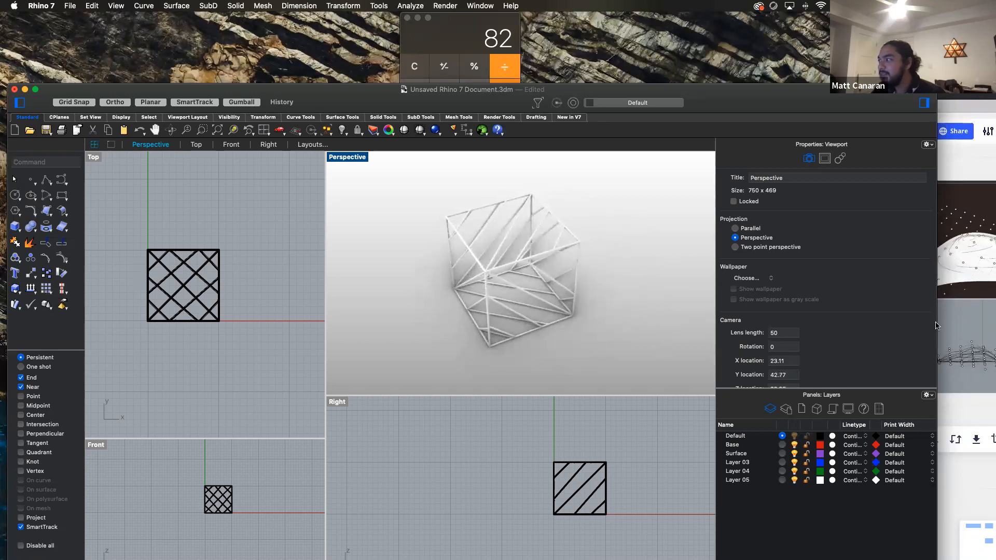
click(953, 325)
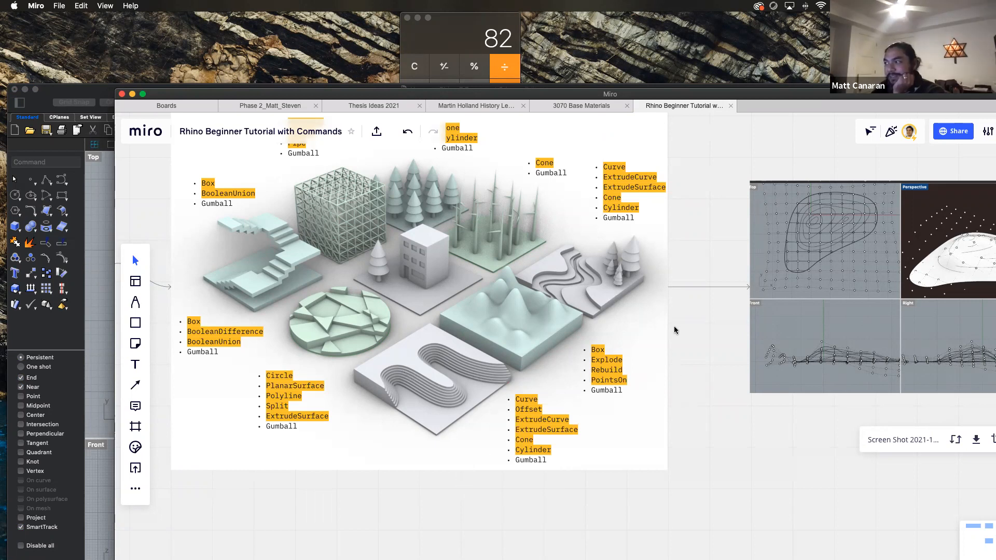
scroll(689, 345, up, 3)
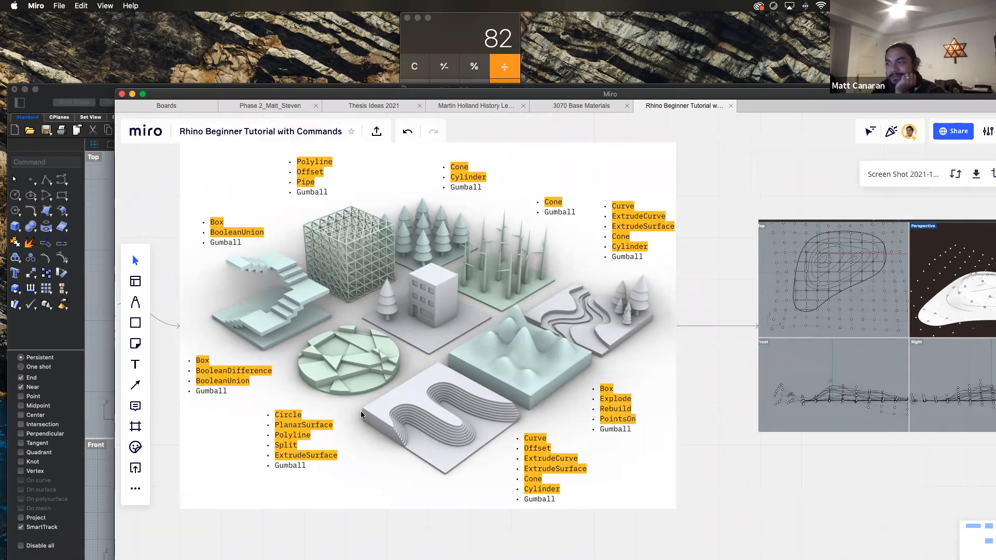
click(102, 368)
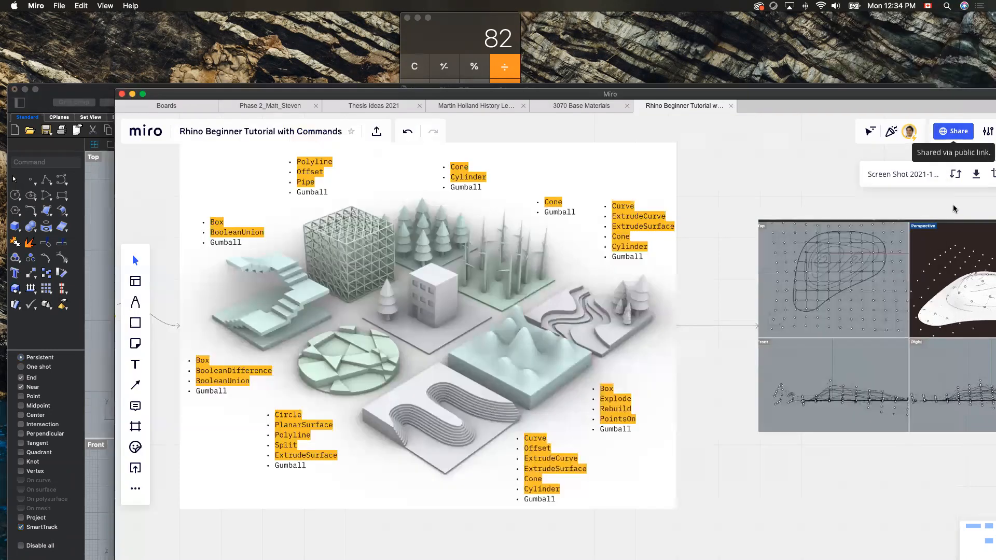
click(957, 211)
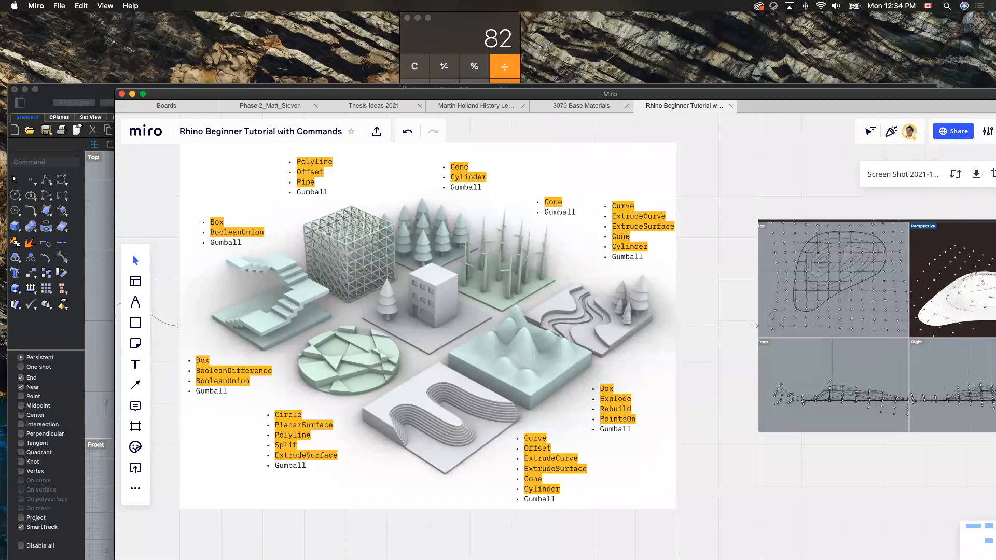
click(95, 230)
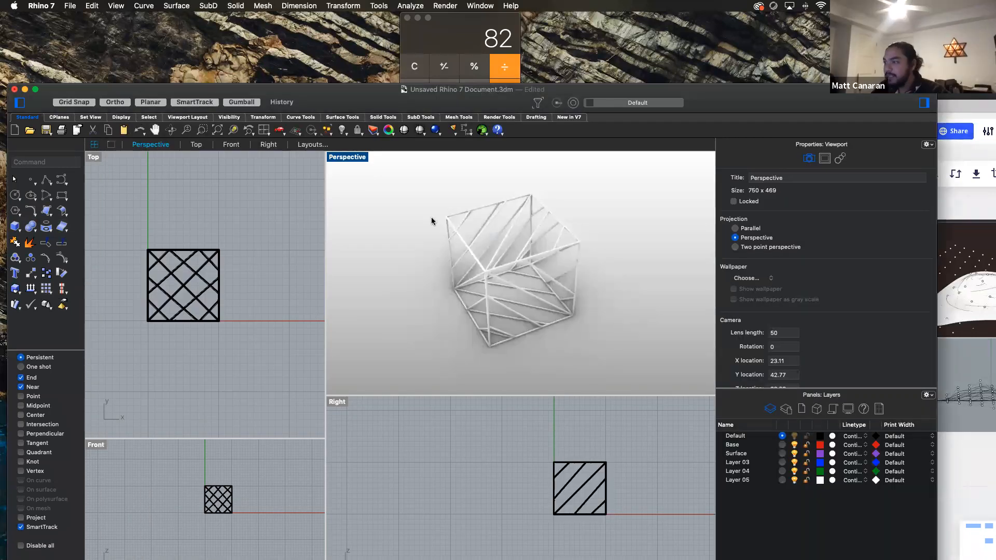
Delete all the lattice cube geometry and widen the Top viewport.
key(super+a)
key(Delete)
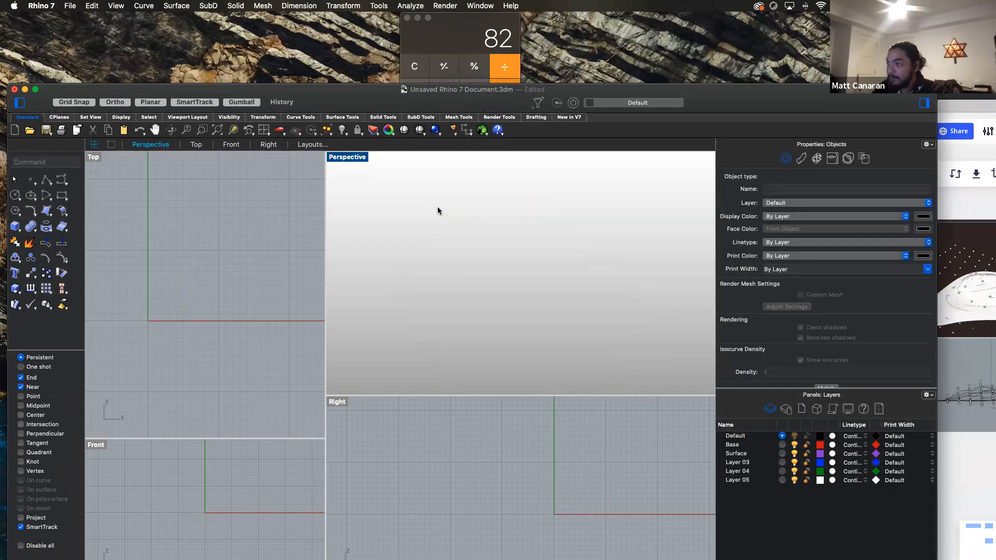
drag(324, 255, 420, 250)
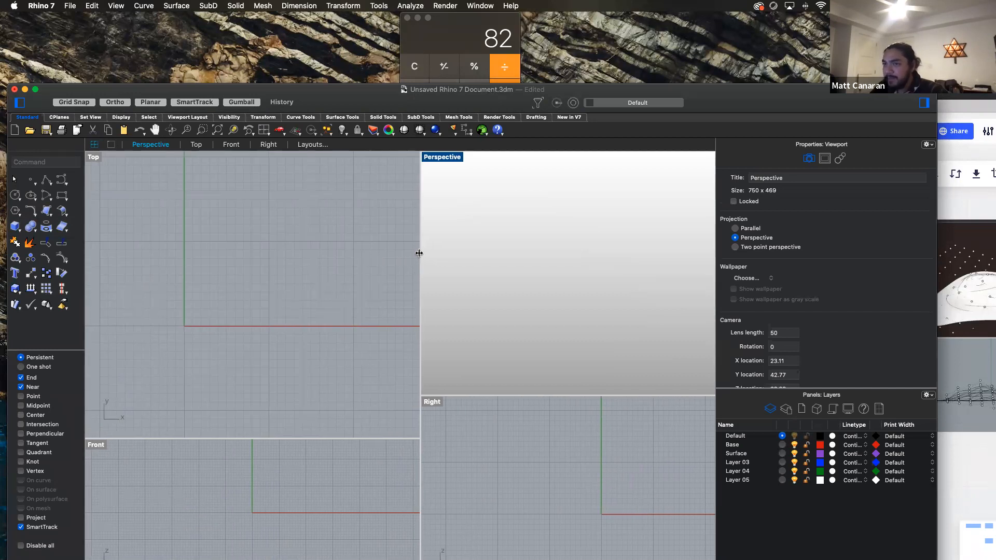
click(16, 227)
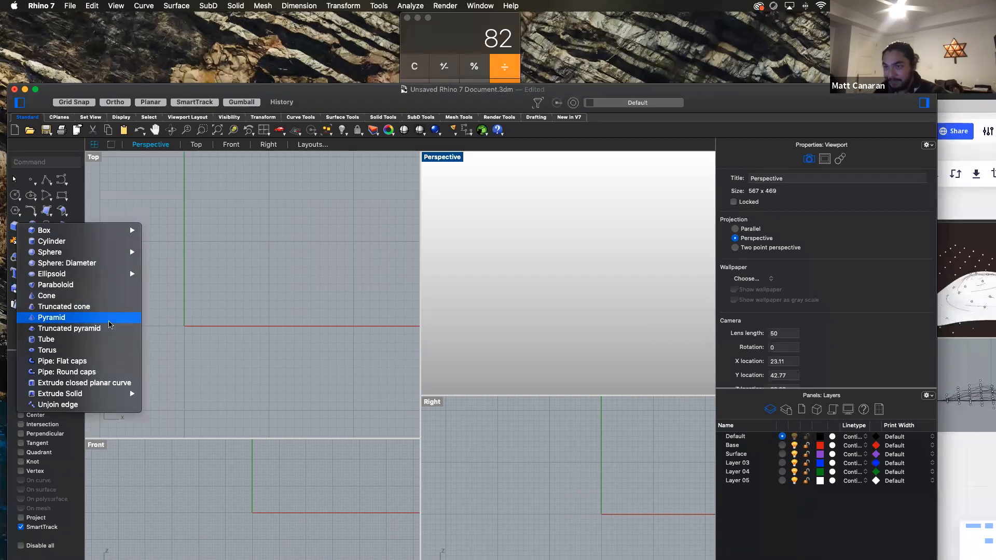
click(95, 317)
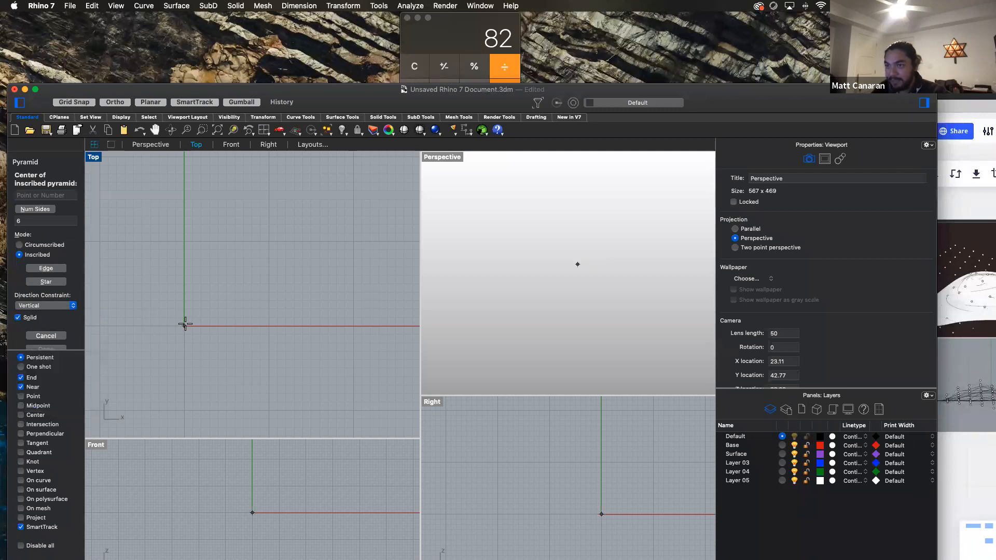
key(Escape)
Create a six-sided inscribed pyramid as the trunk, centred on the origin, with a corner distance of .5 and a height of 4cm.
text(Pyramid)
key(Return)
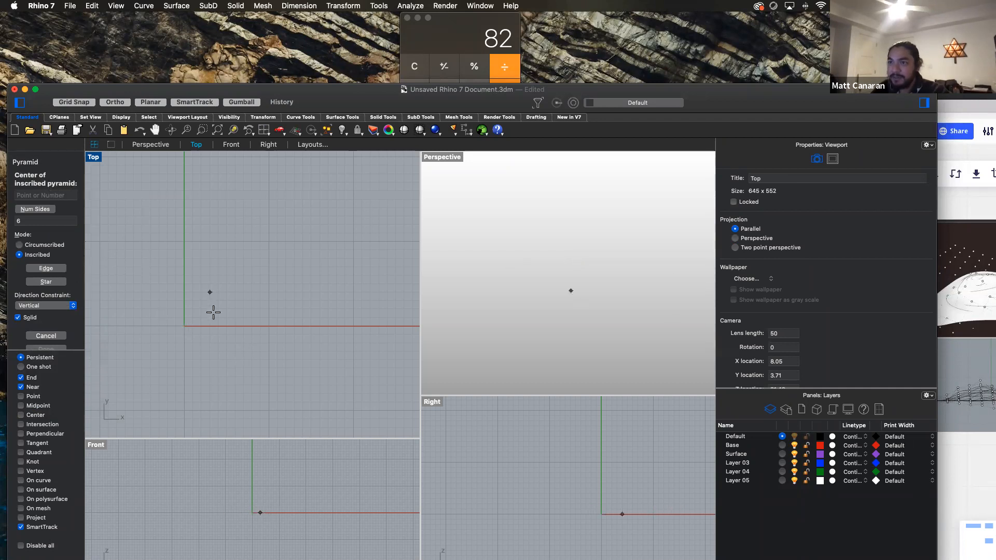
click(184, 326)
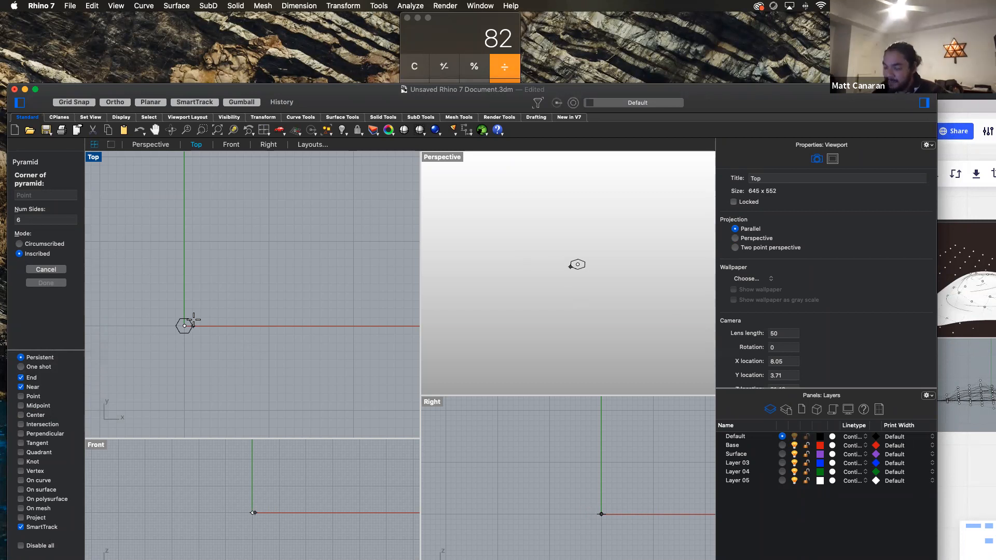
text(.5)
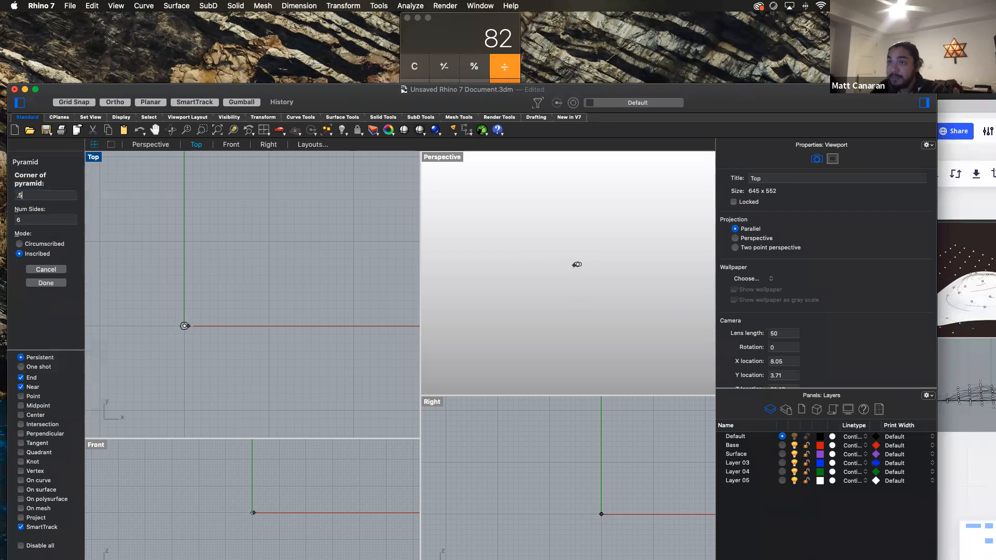
key(Return)
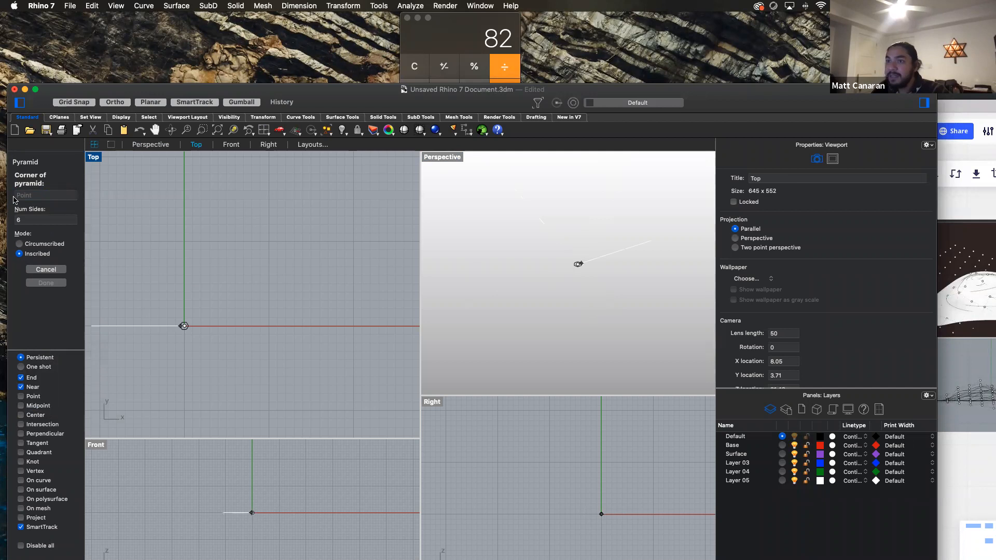
click(186, 326)
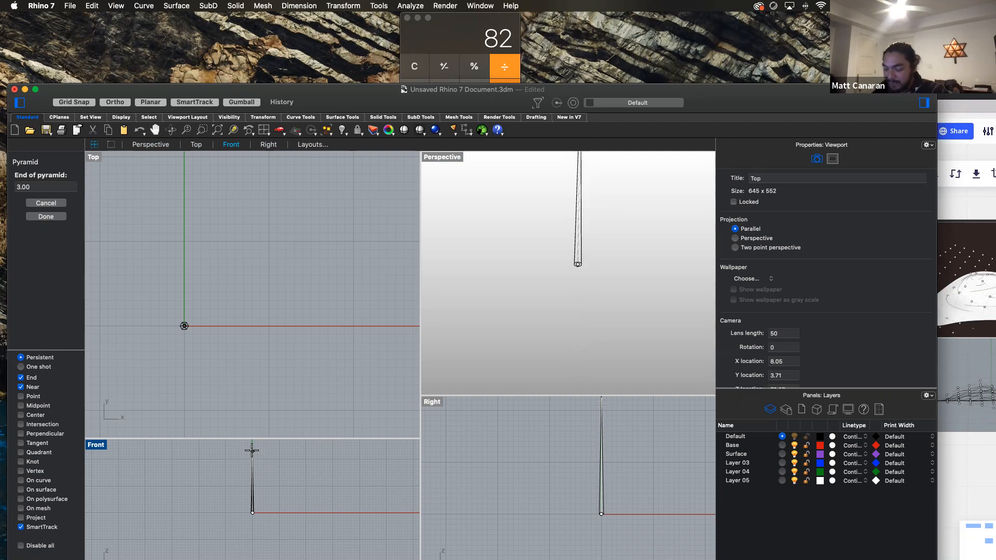
text(4cm)
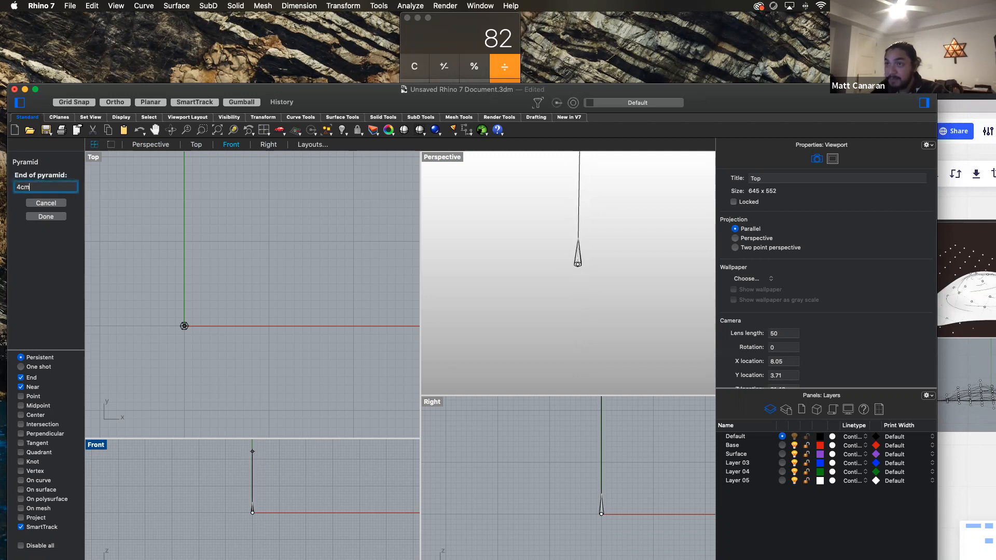
key(Return)
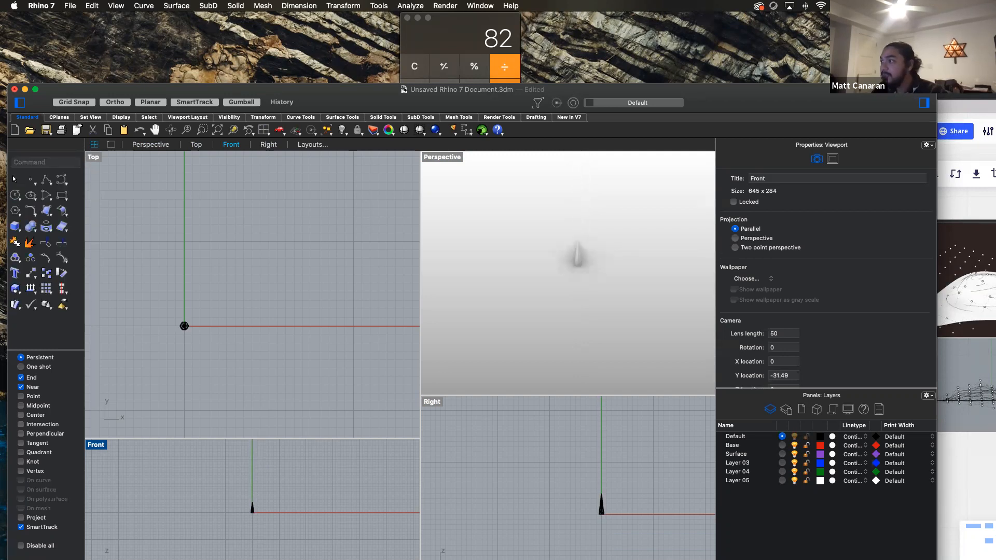
Create a wider six-sided pyramid about 4 high, with its base centred on the trunk pyramid's tip, as the tree canopy.
right_drag(610, 327, 671, 312)
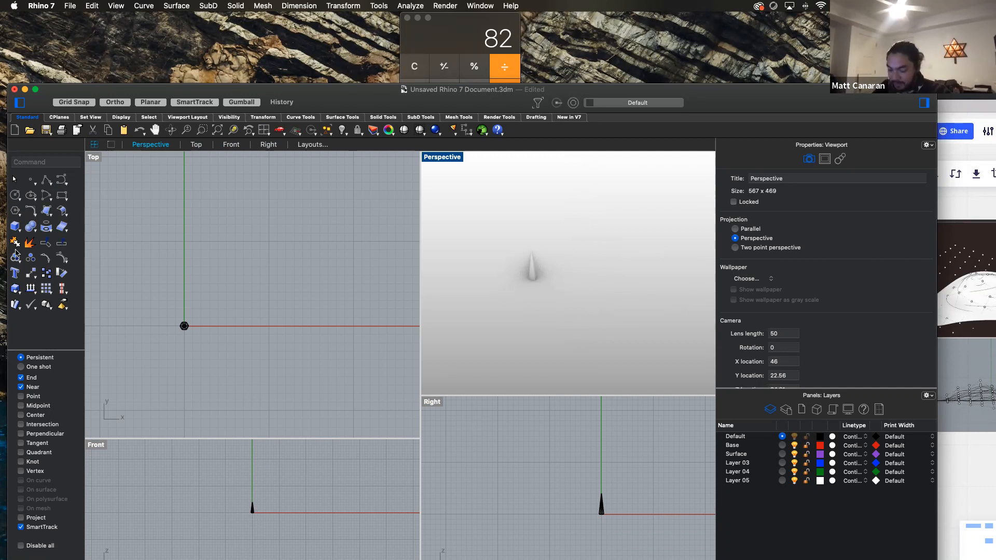
text(pyr)
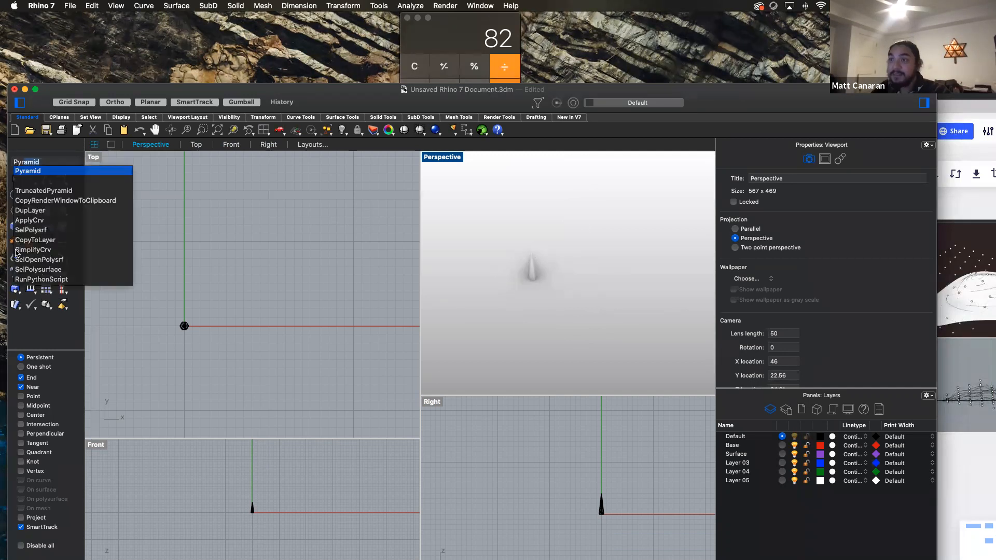
key(Return)
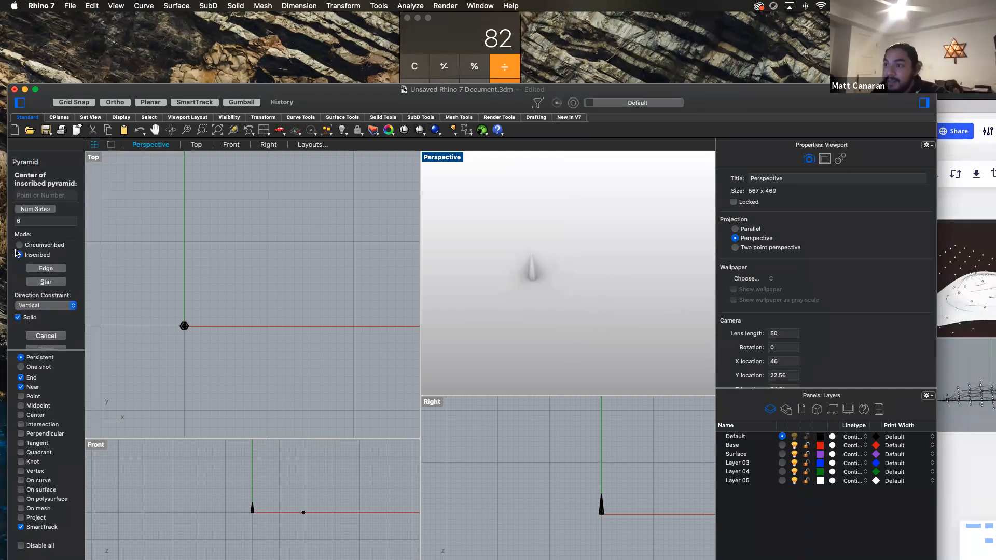
click(185, 326)
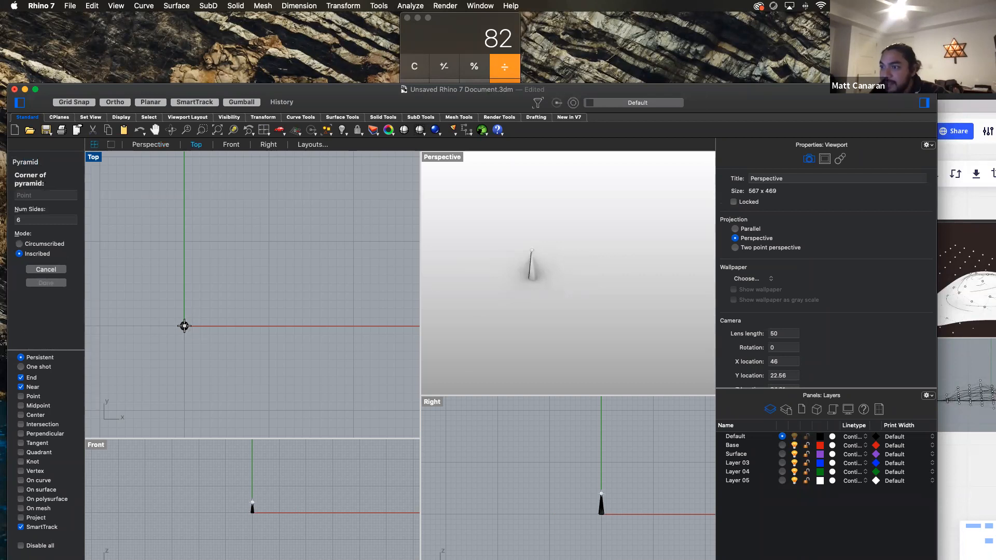
click(217, 325)
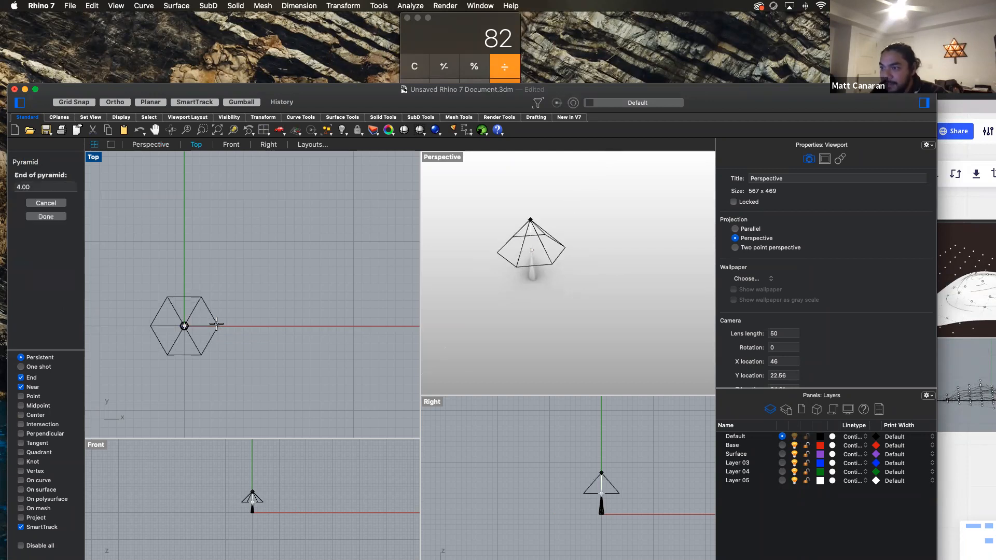
click(537, 218)
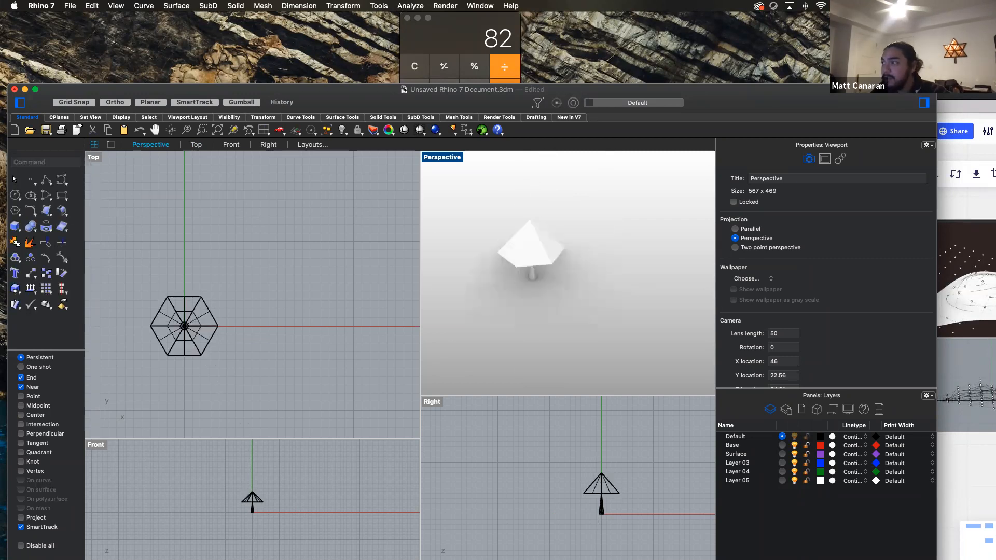
click(539, 248)
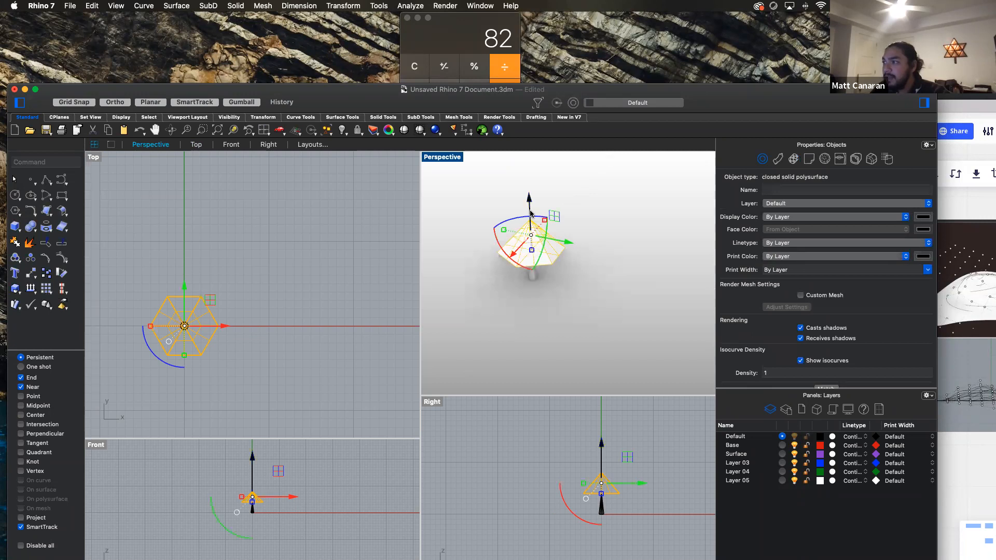
click(555, 281)
right_drag(555, 281, 554, 229)
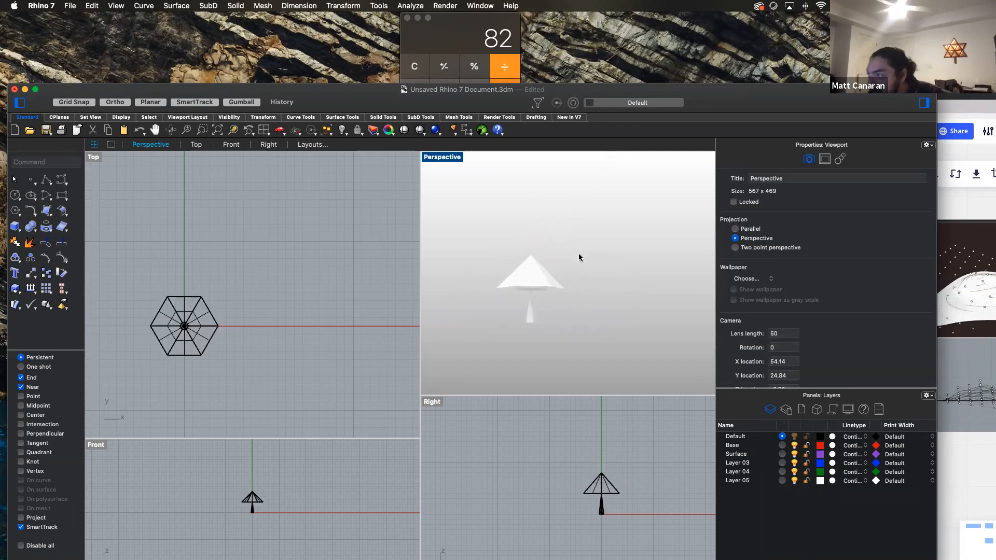
Lower the canopy pyramid onto the trunk and duplicate it upward along the tree's axis to form three overlapping tiers.
click(534, 271)
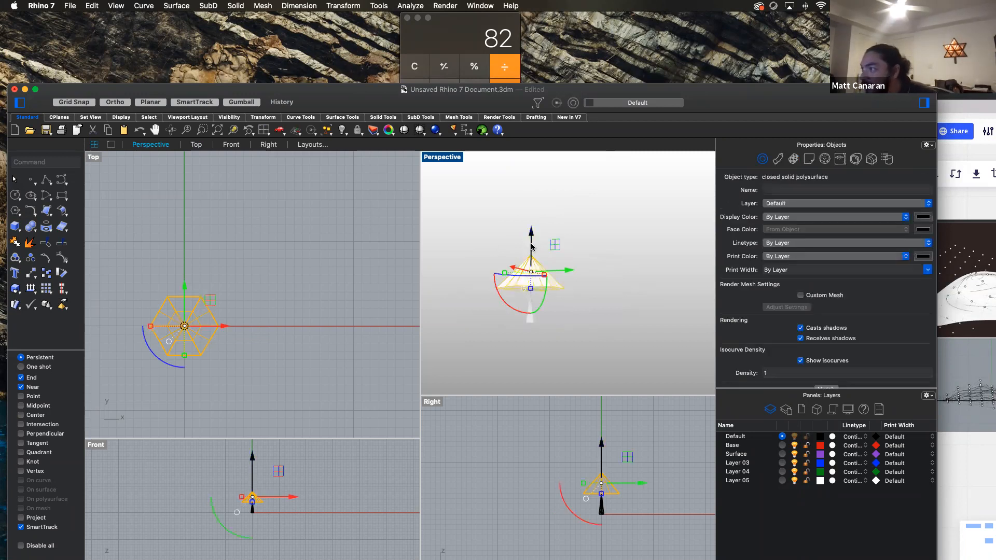
drag(530, 249, 531, 274)
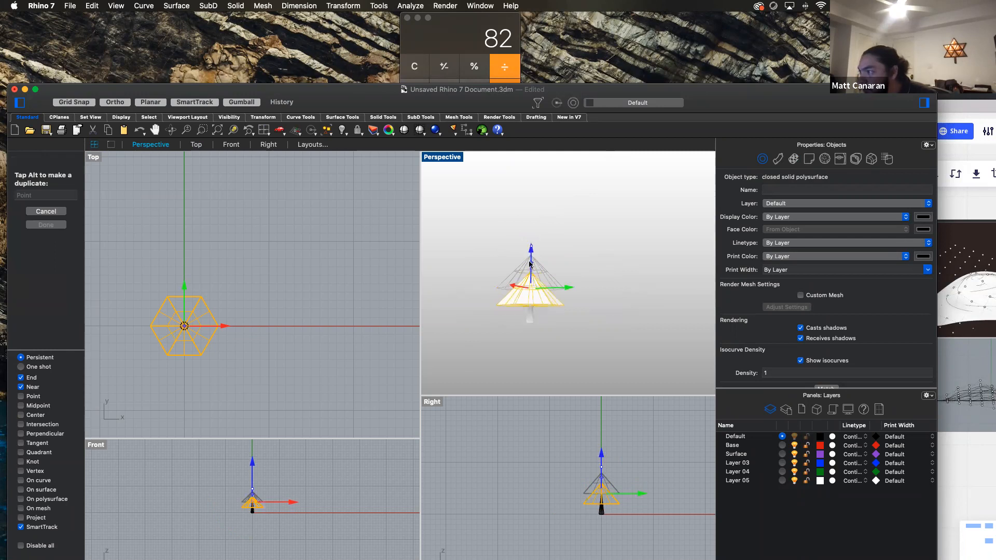
click(568, 331)
mouse_move(566, 332)
right_down()
mouse_move(512, 334)
mouse_move(570, 347)
mouse_move(560, 348)
right_up()
click(534, 281)
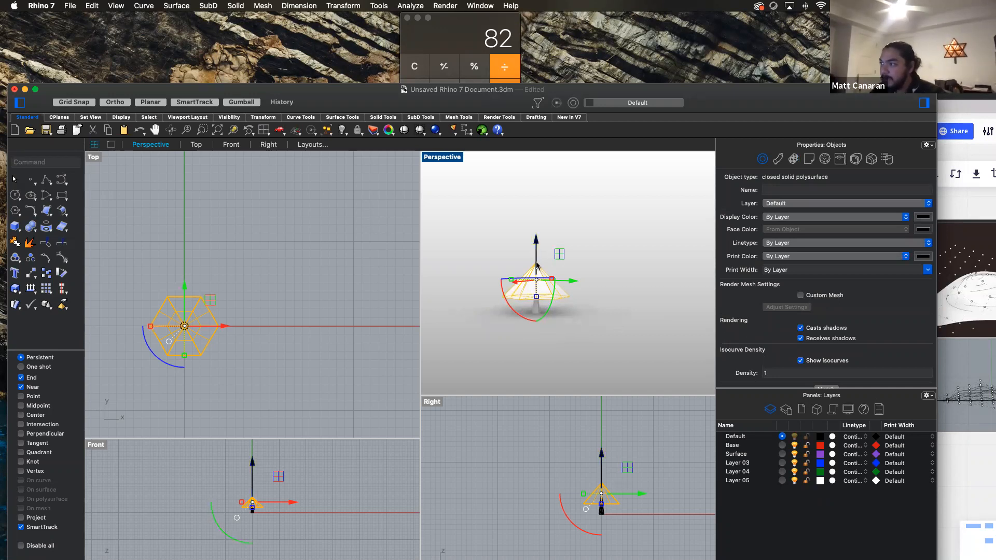
drag(536, 266, 538, 228)
click(624, 281)
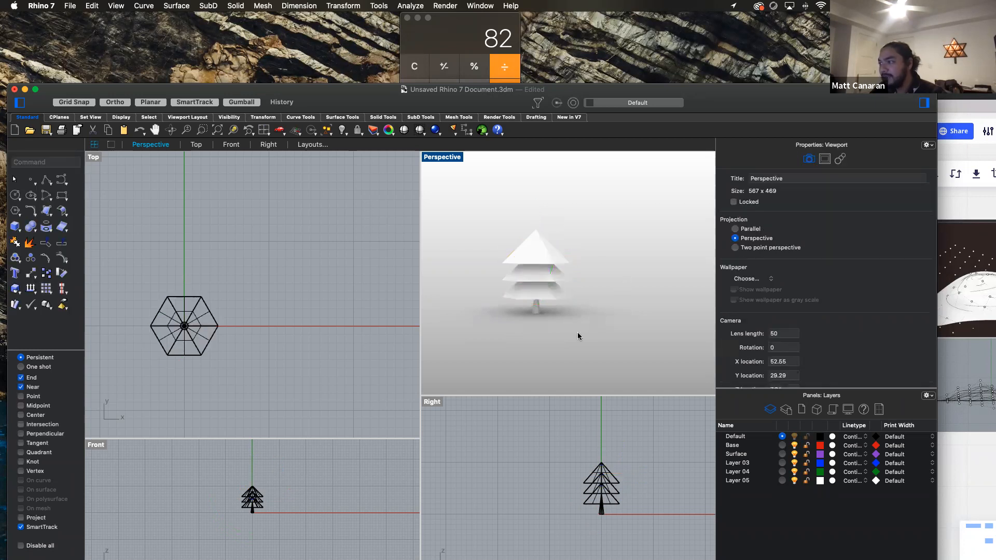
Shrink the middle canopy tier horizontally in both directions and raise it slightly.
mouse_move(576, 326)
right_down()
mouse_move(518, 283)
mouse_move(596, 335)
mouse_move(623, 312)
mouse_move(563, 280)
mouse_move(576, 334)
mouse_move(564, 331)
mouse_move(578, 334)
right_up()
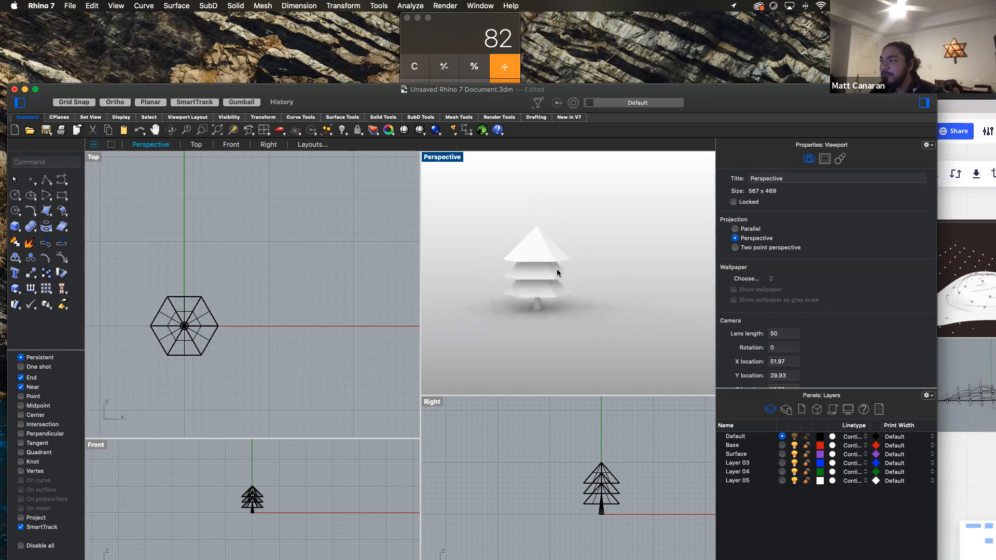
click(537, 253)
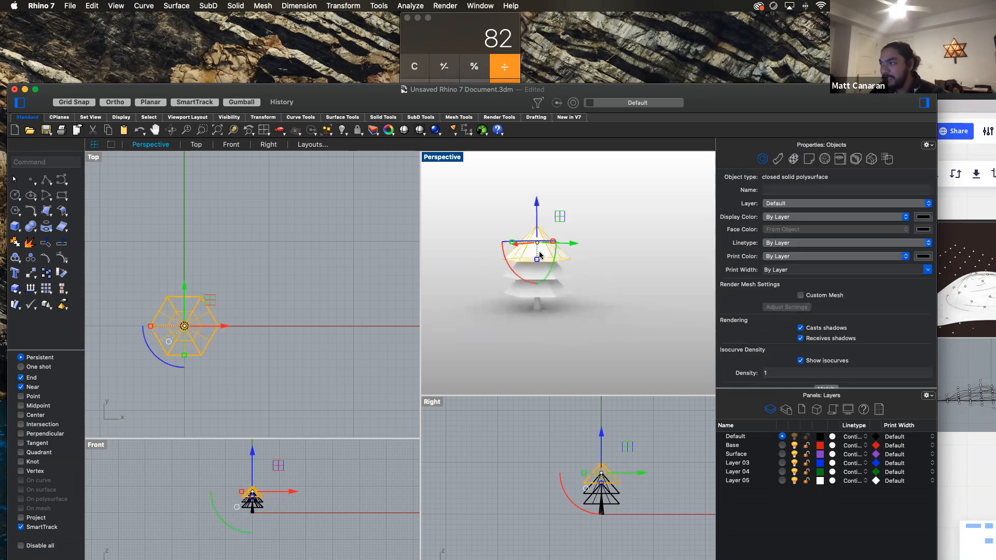
key(Escape)
click(544, 266)
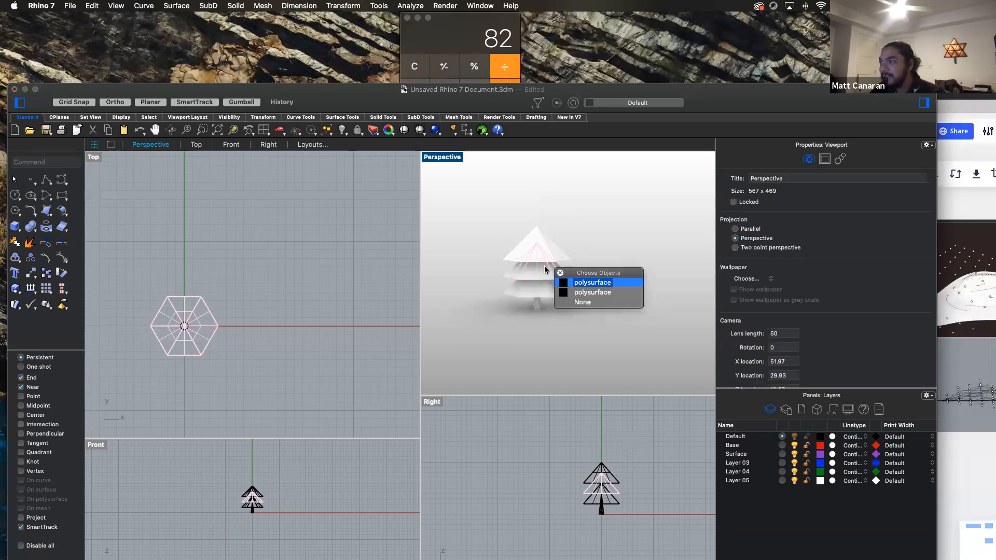
click(591, 292)
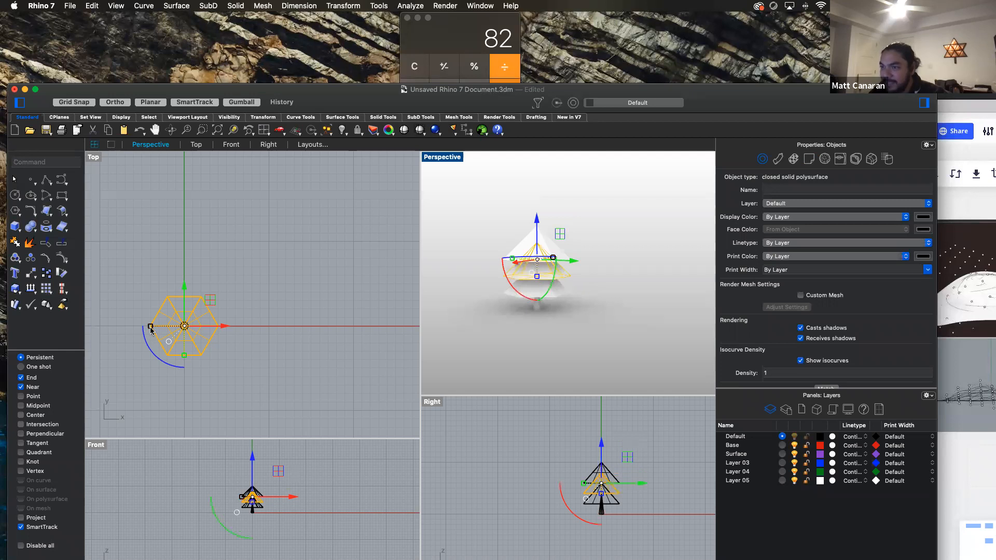
drag(150, 327, 159, 326)
drag(183, 357, 185, 350)
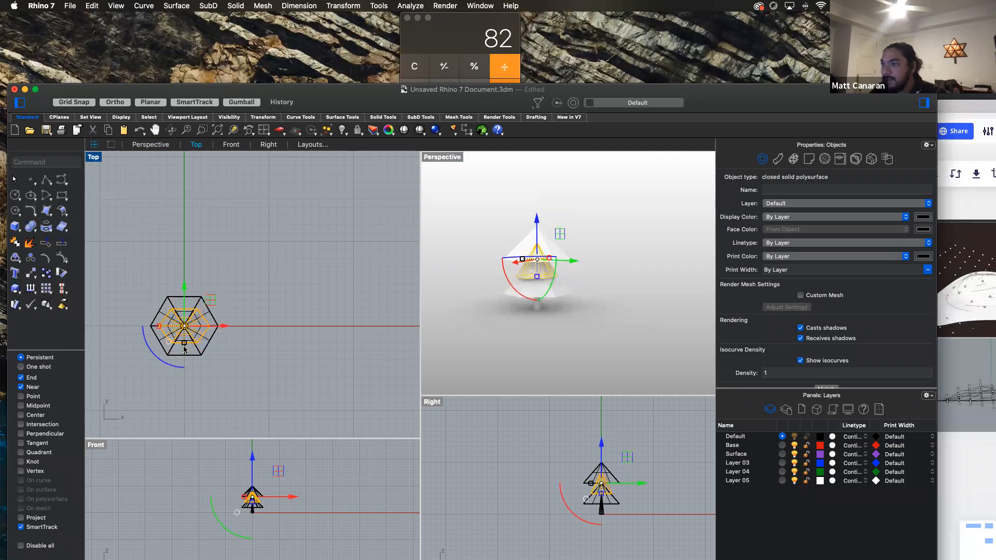
drag(538, 242, 538, 221)
click(639, 263)
Shrink the top canopy tier horizontally so it is narrower than the middle tier.
click(543, 246)
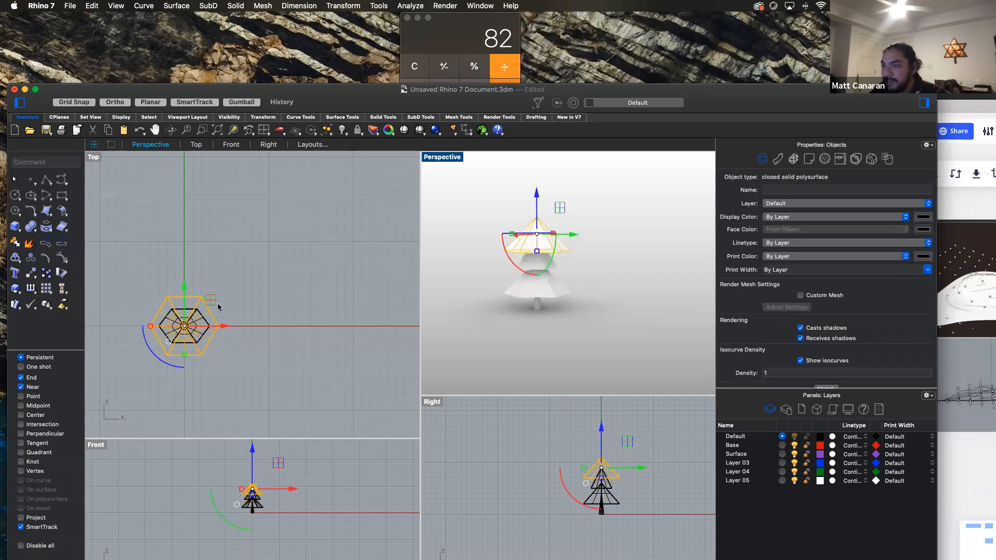
mouse_move(151, 326)
mouse_down()
mouse_move(186, 348)
mouse_move(167, 327)
mouse_up()
click(624, 349)
Turn off grid snapping and widen the middle tier in both horizontal directions to a size between the top and bottom tiers.
click(547, 267)
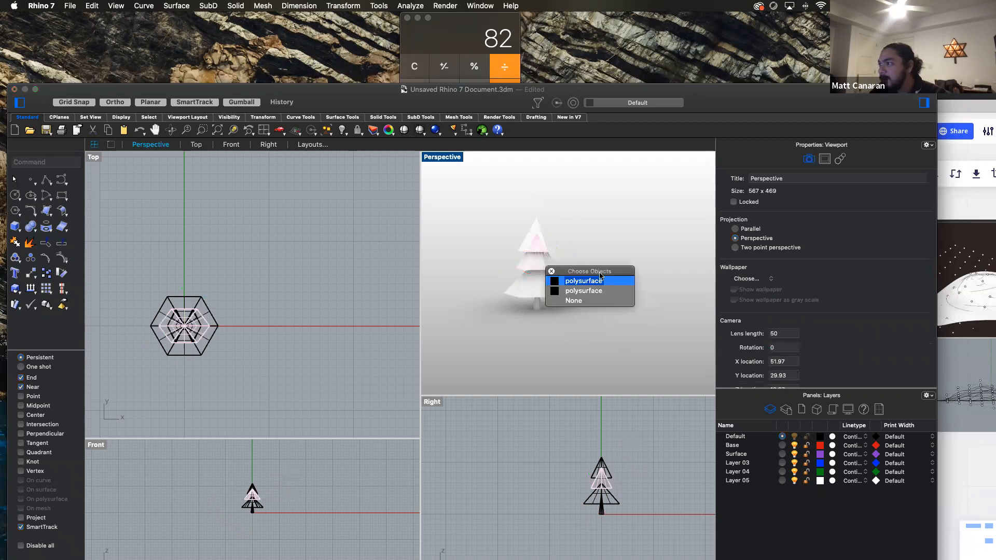
click(590, 293)
click(642, 263)
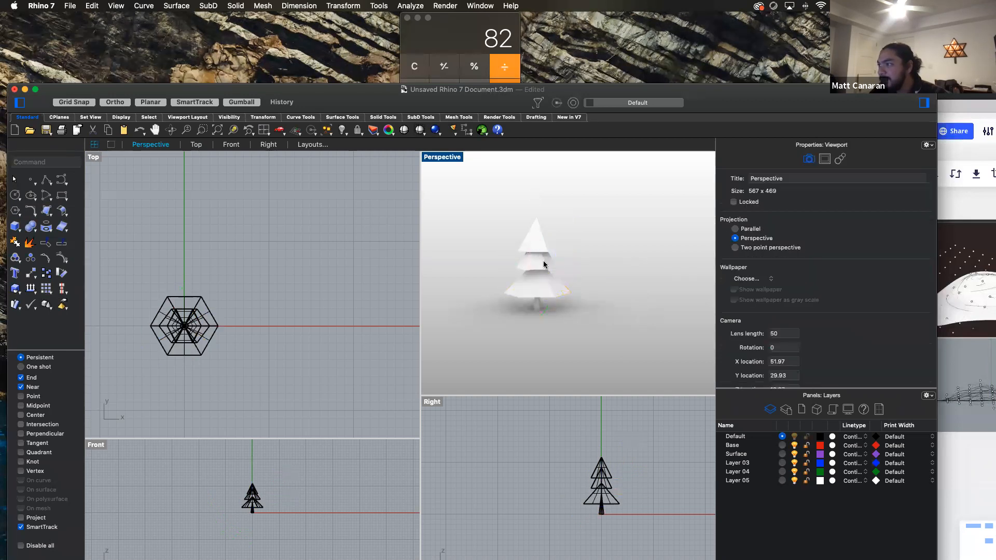
click(545, 264)
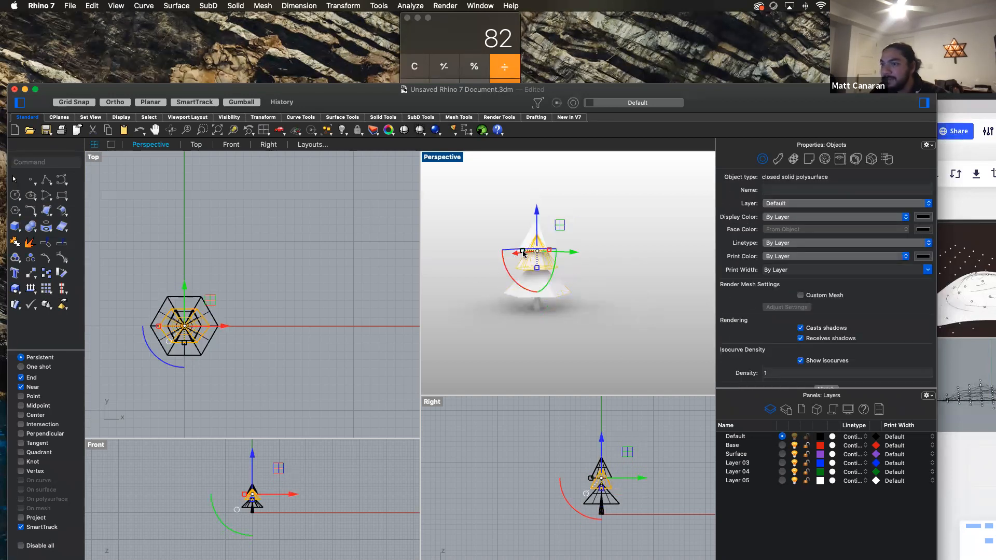
click(87, 102)
scroll(163, 322, up, 4)
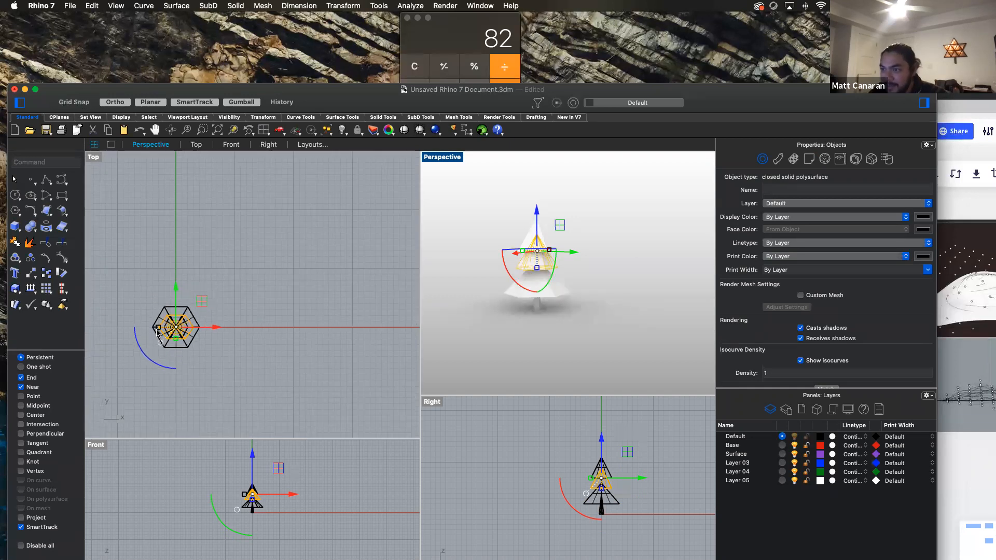
scroll(158, 326, up, 11)
mouse_move(164, 321)
mouse_down()
mouse_move(145, 321)
mouse_move(166, 314)
mouse_up()
scroll(159, 321, up, 2)
scroll(181, 308, down, 5)
drag(248, 359, 248, 370)
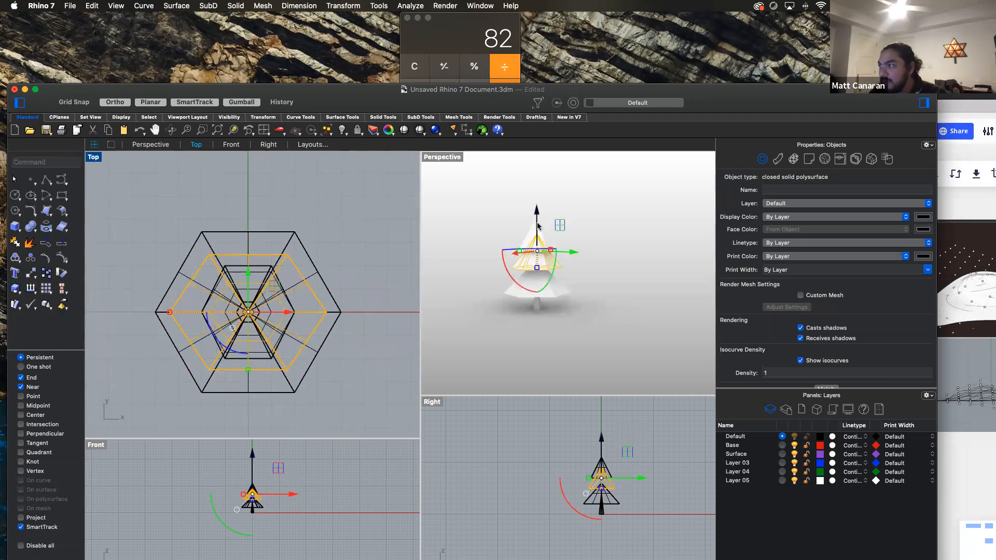
Lower the middle and top canopy tiers slightly for a tighter overlap.
drag(537, 215, 537, 217)
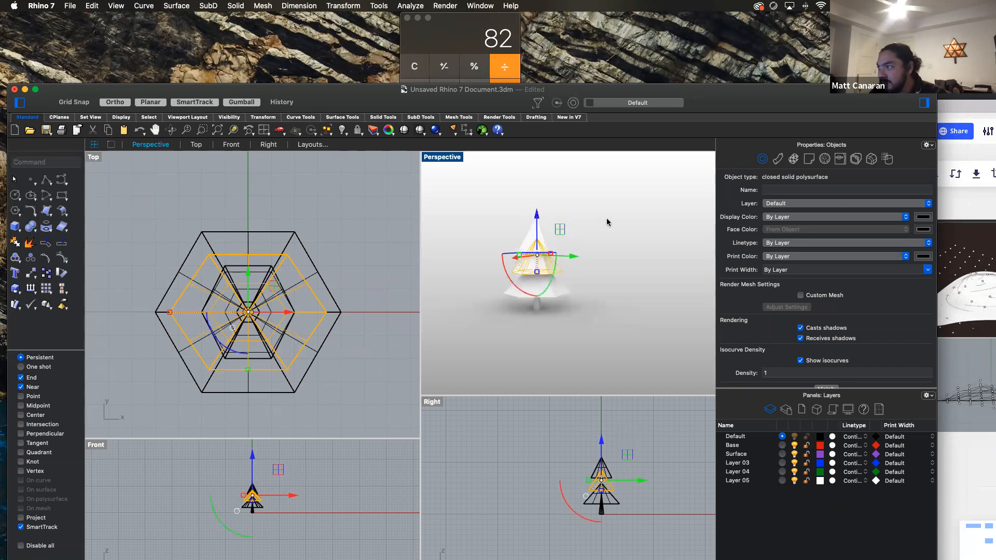
click(537, 238)
click(538, 238)
click(628, 206)
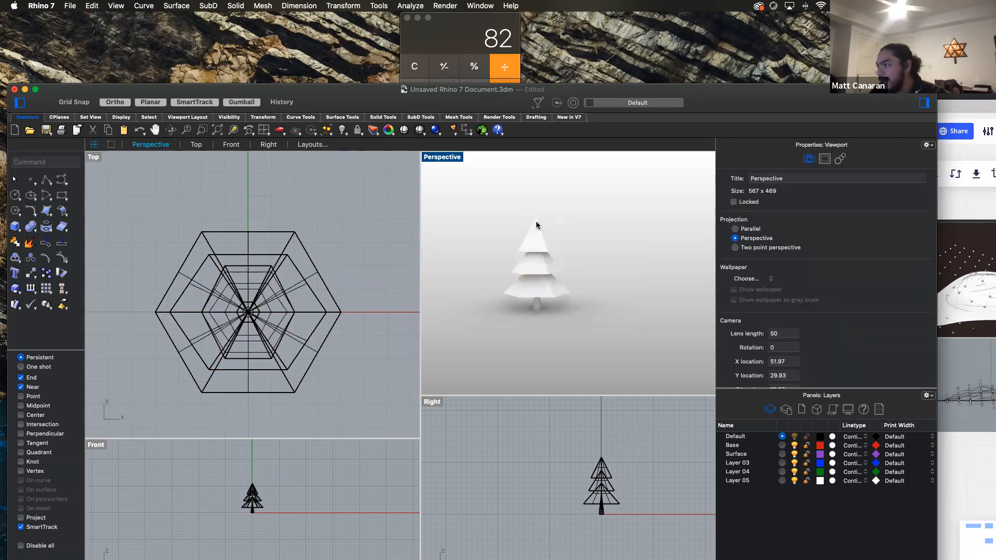
click(537, 223)
drag(538, 254, 537, 231)
click(555, 247)
click(539, 244)
click(636, 230)
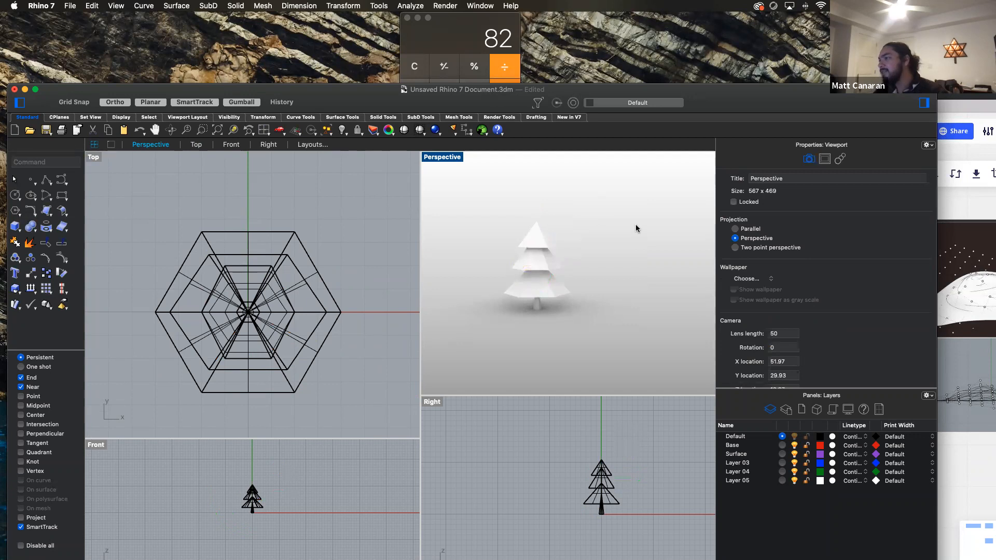
Fine-tune the vertical position of the bottom canopy tier over the trunk.
click(538, 285)
drag(537, 293, 538, 297)
drag(537, 261, 538, 261)
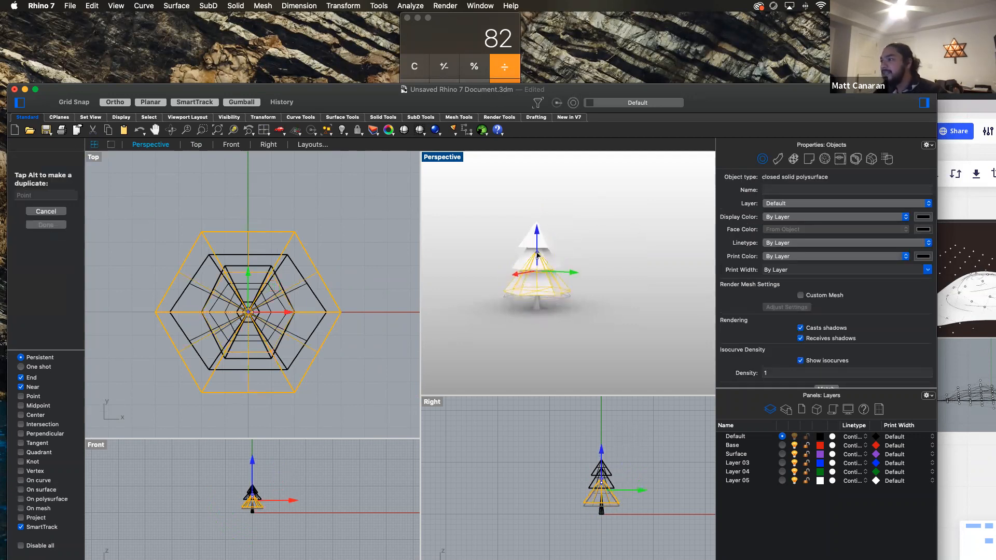
click(653, 250)
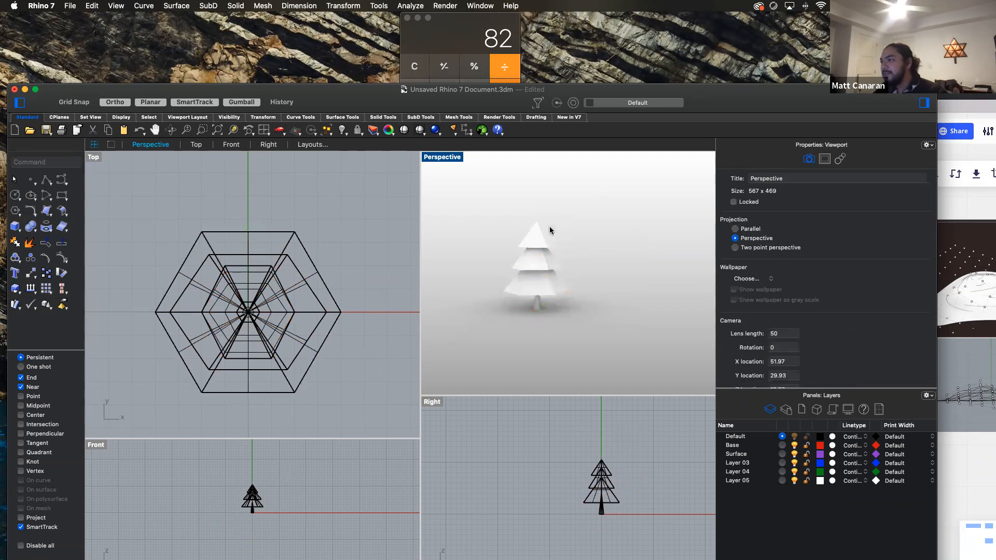
Rotate the middle canopy tier by 90 degrees about the vertical axis so its corners are offset from the other tiers.
right_drag(599, 315, 560, 322)
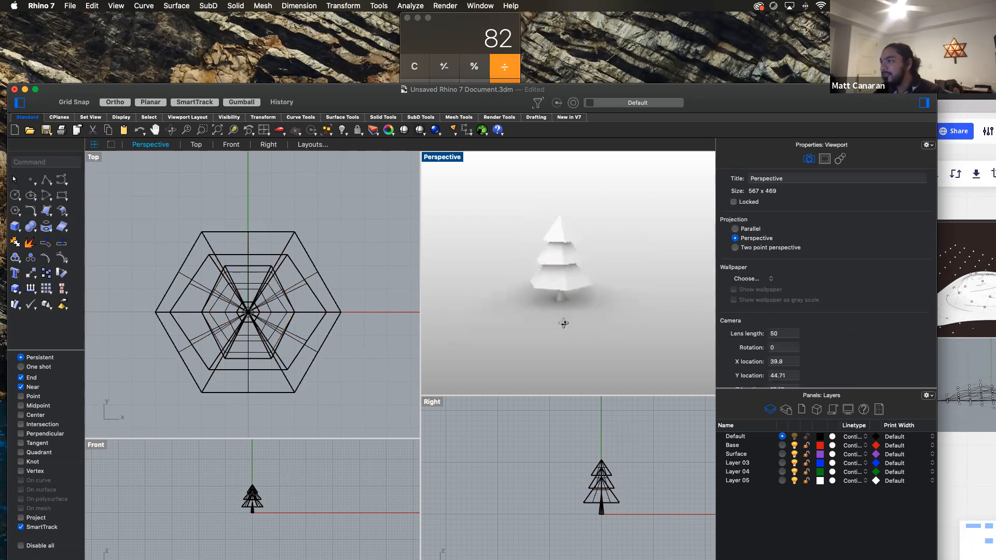
click(558, 250)
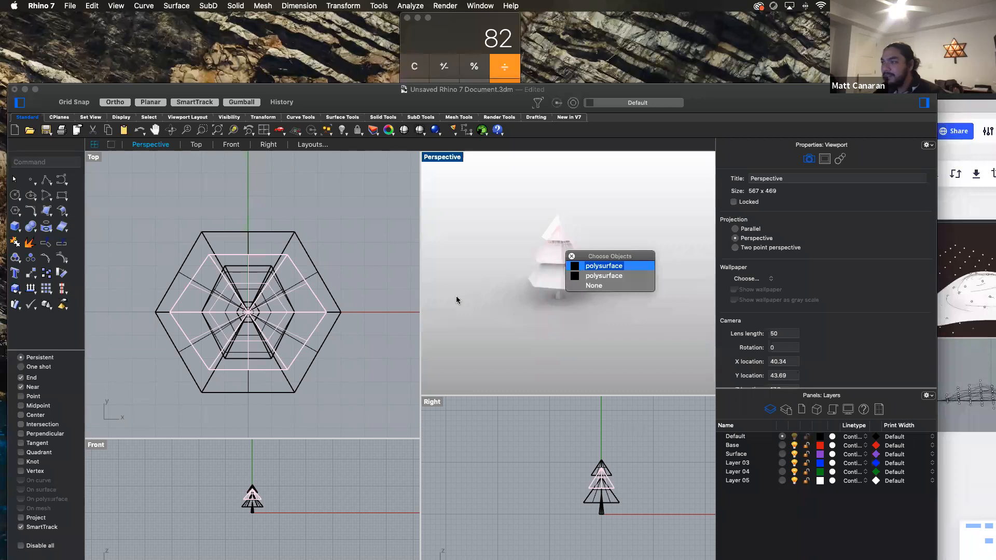
click(604, 266)
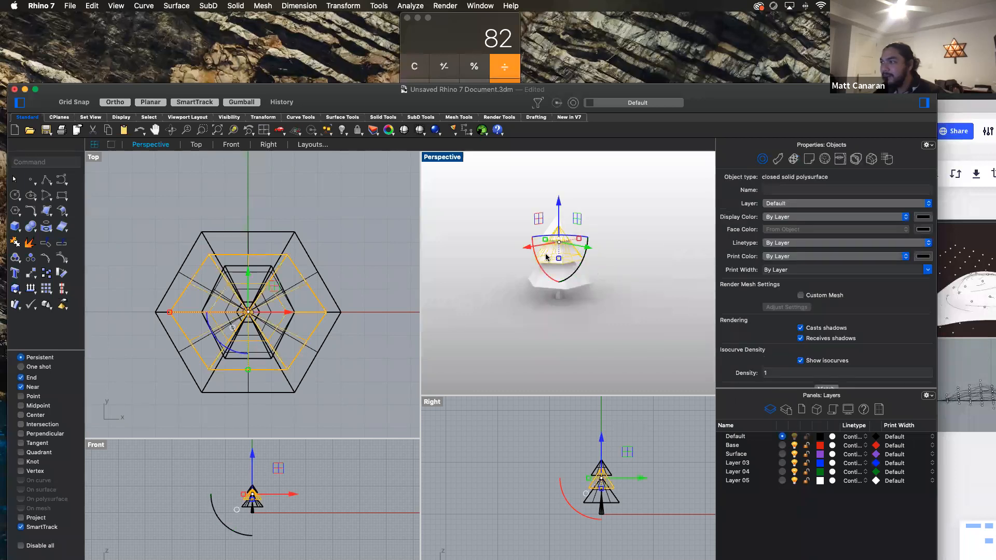
drag(225, 345, 259, 355)
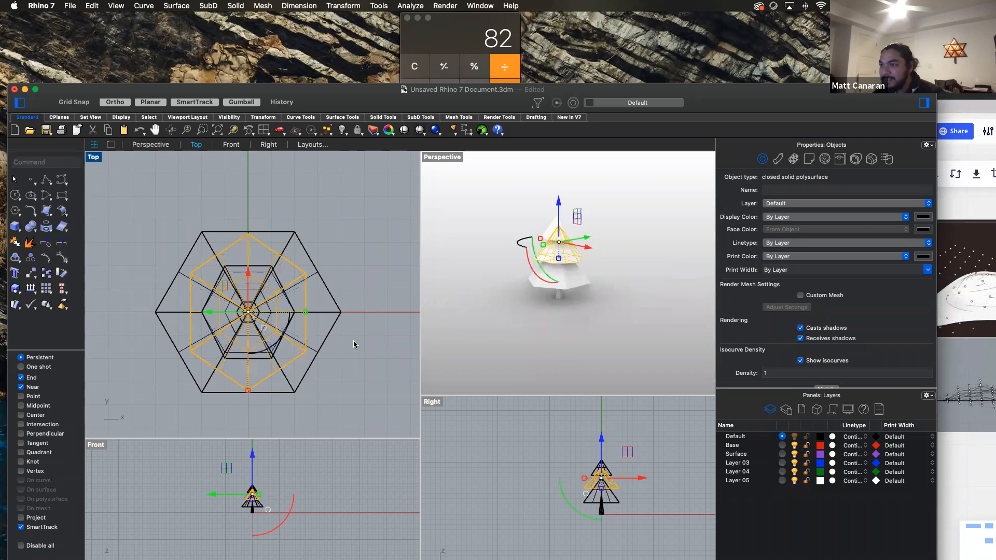
click(590, 332)
Group the trunk and all three canopy tiers into one tree.
right_drag(532, 336, 599, 342)
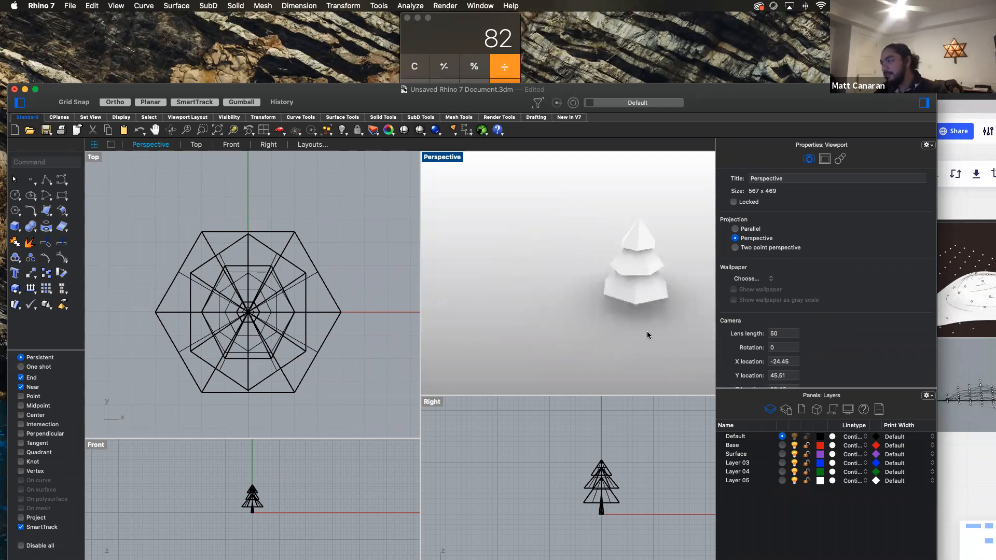
drag(589, 204, 699, 341)
text(Group)
key(Return)
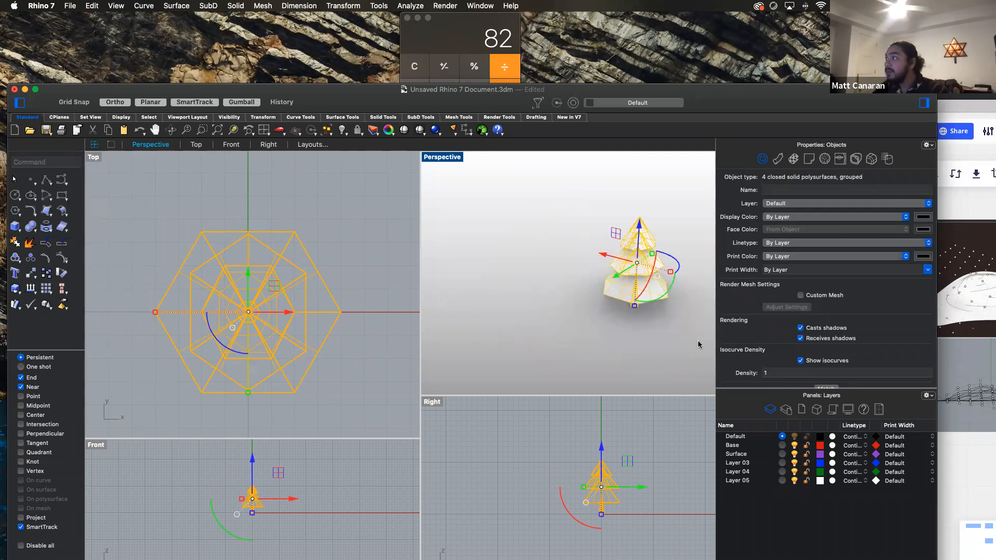
Duplicate the grouped tree across the ground to make a cluster of four trees.
drag(617, 277, 546, 253)
click(650, 198)
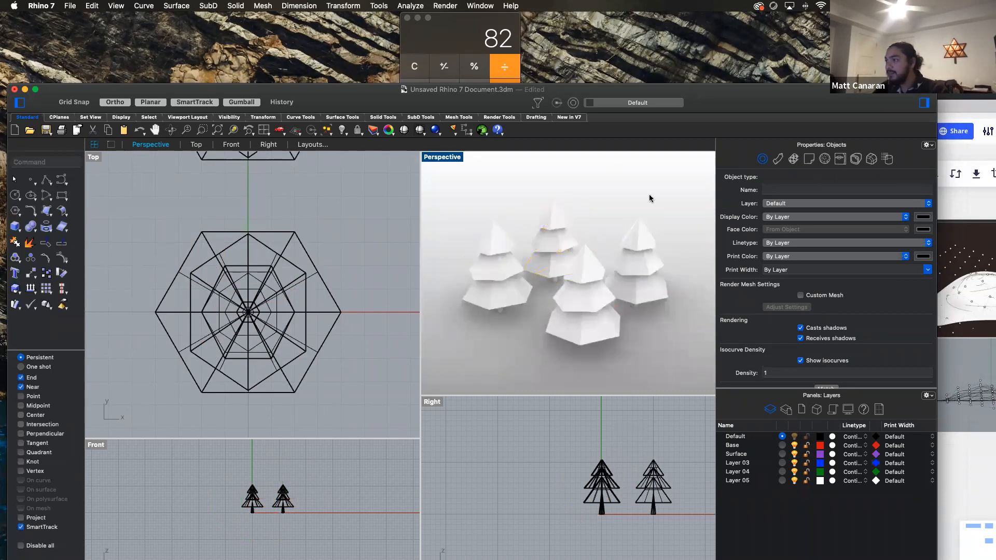
scroll(662, 234, down, 5)
drag(636, 287, 668, 315)
key(Escape)
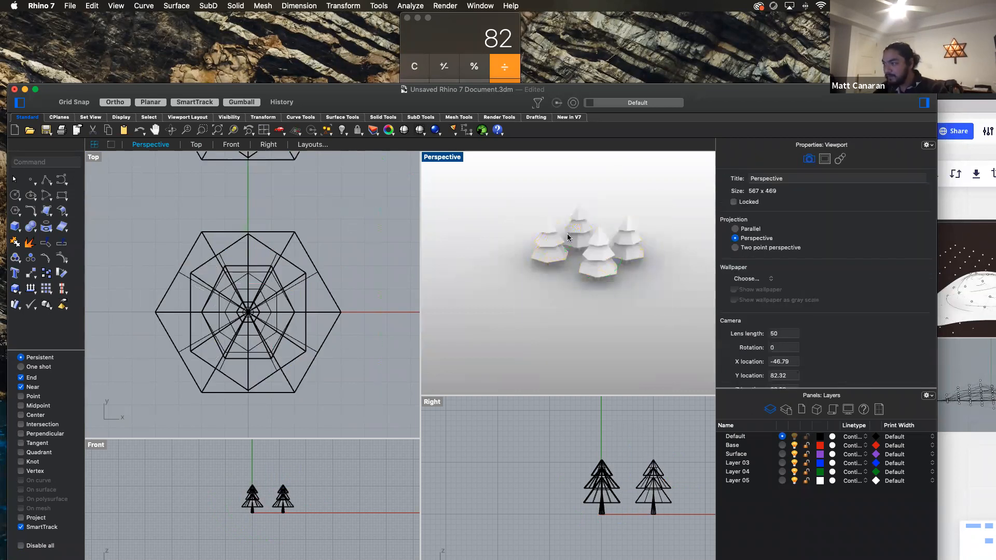
Delete three of the four trees, including the one at the origin, keeping only the frontmost tree.
click(545, 244)
key(Delete)
click(577, 224)
key(Delete)
click(638, 235)
key(Delete)
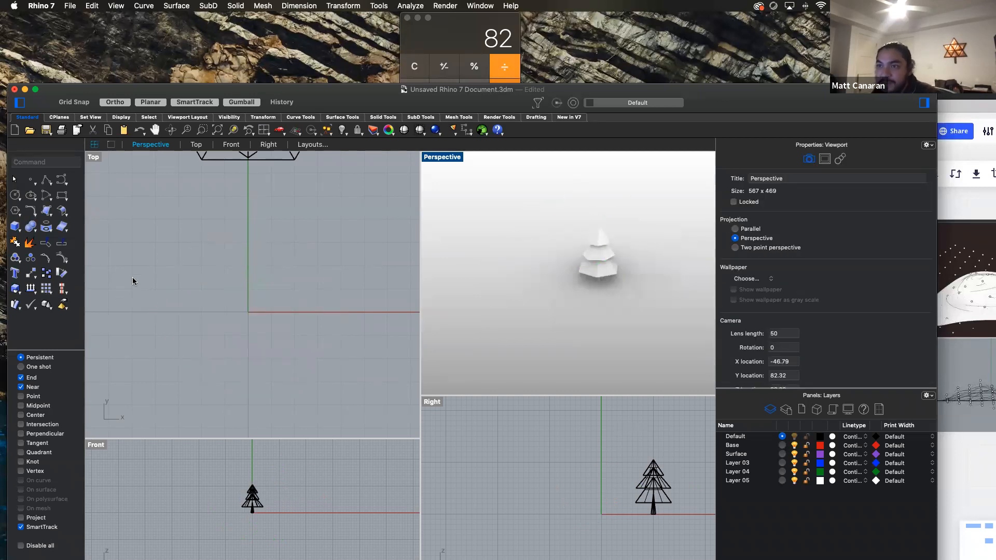
click(16, 228)
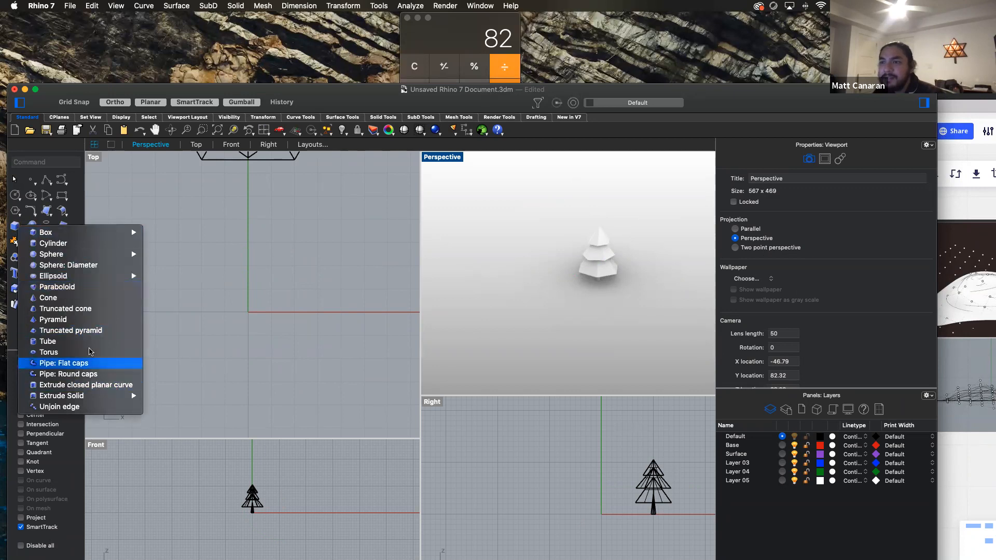
click(62, 300)
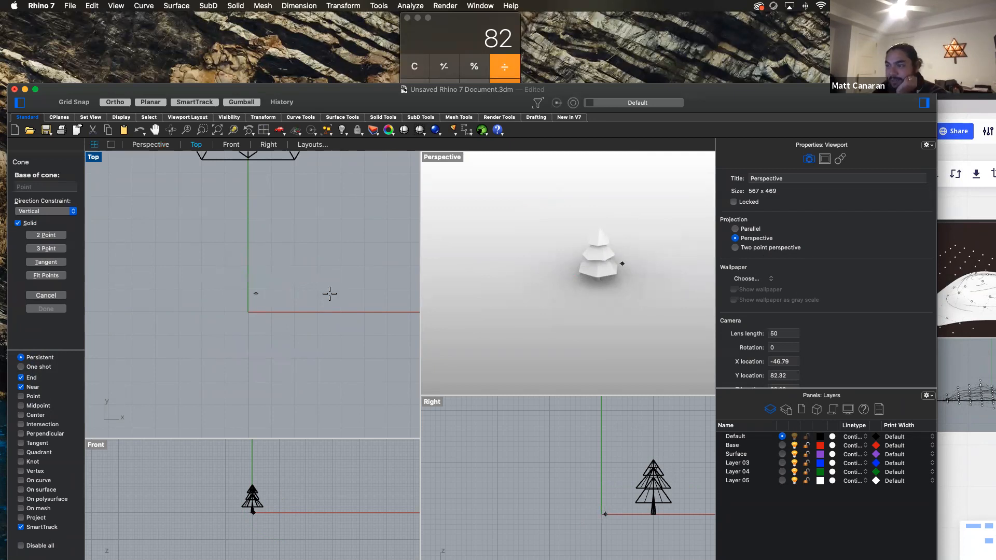
key(Escape)
Create a solid vertical cone with its base snapped to the origin, a radius of 0.75 and a height of 7.
click(19, 224)
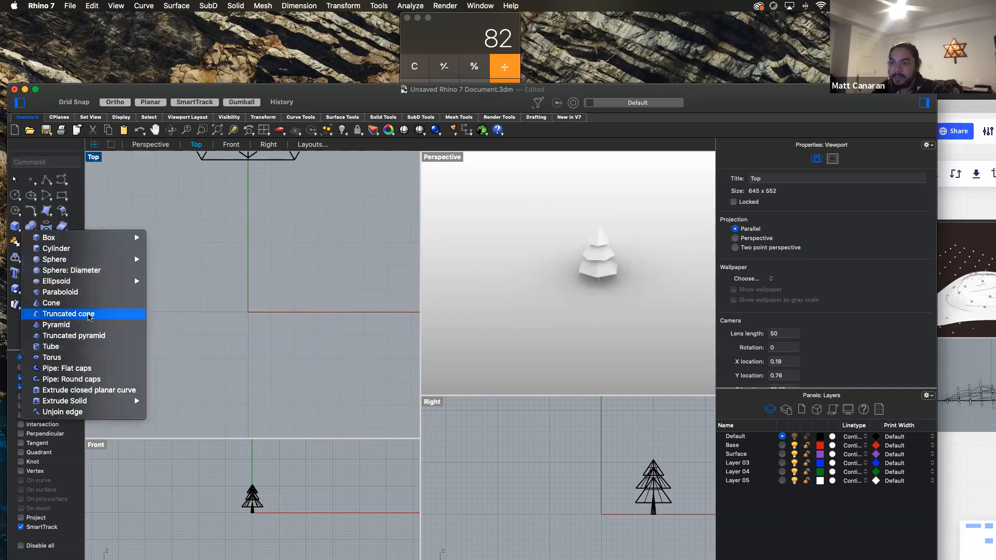
click(88, 305)
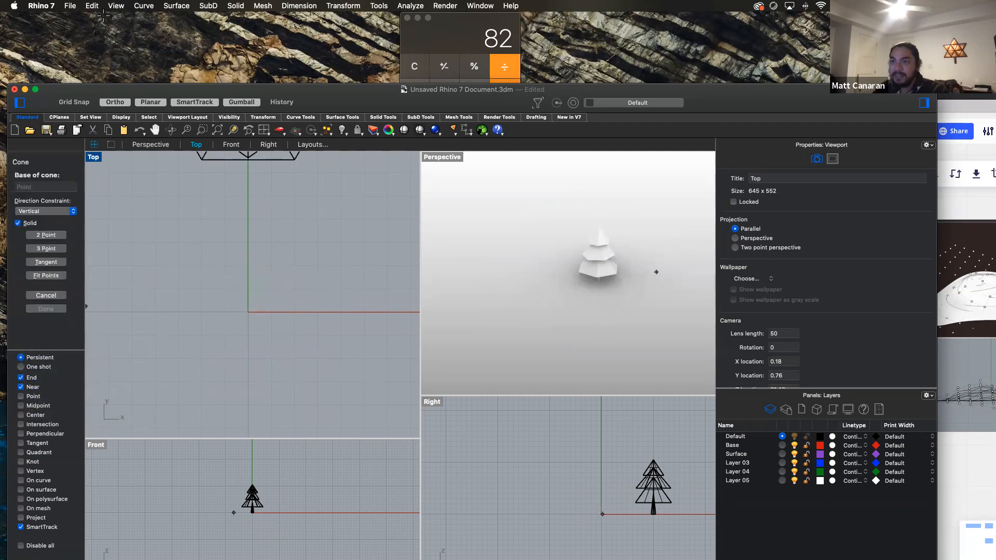
scroll(238, 250, down, 2)
scroll(246, 300, up, 2)
click(82, 106)
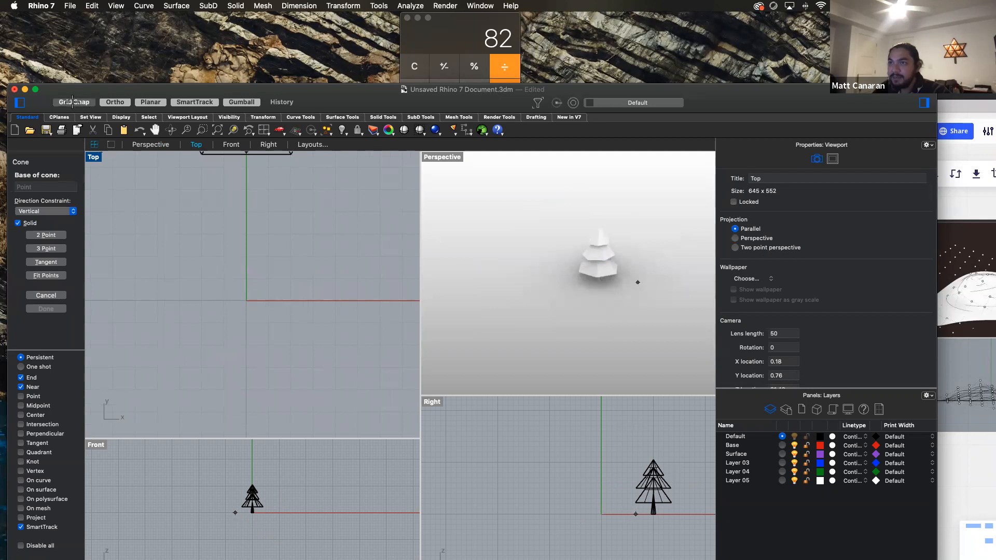
scroll(257, 293, up, 1)
click(242, 303)
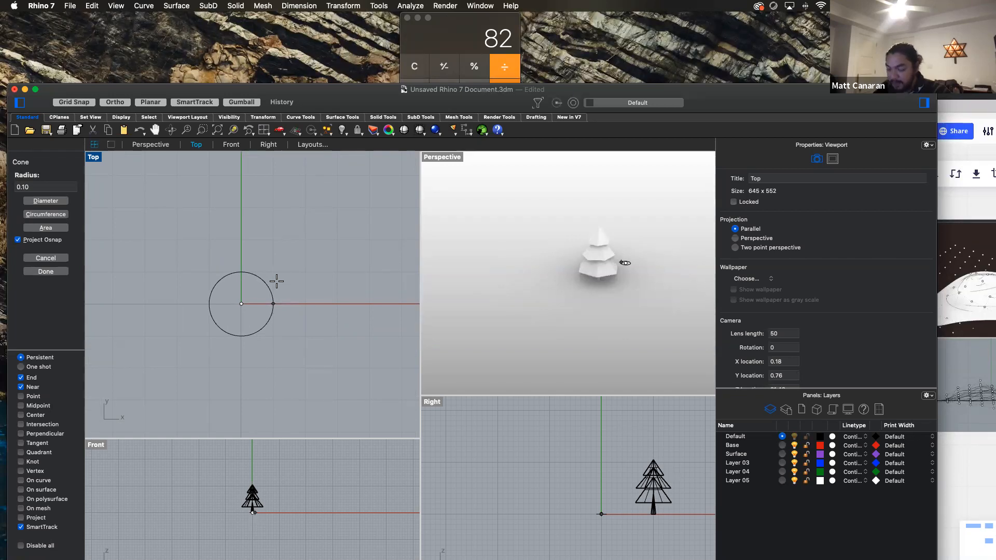
text(.75)
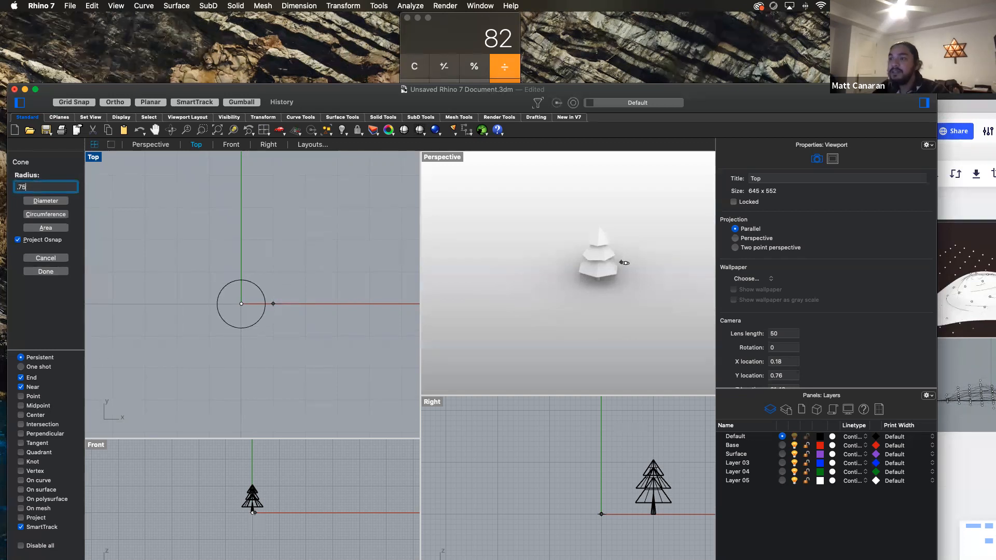
key(Return)
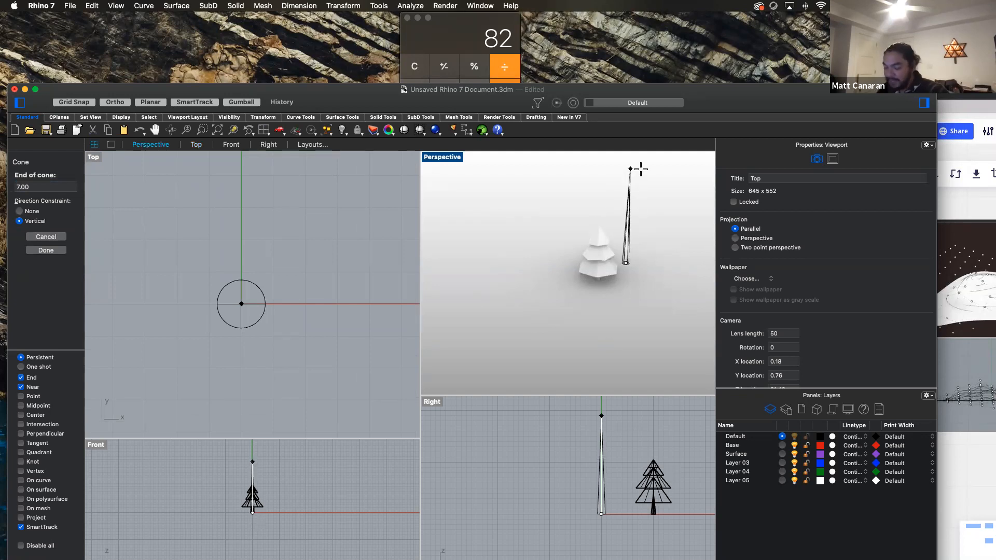
text(7)
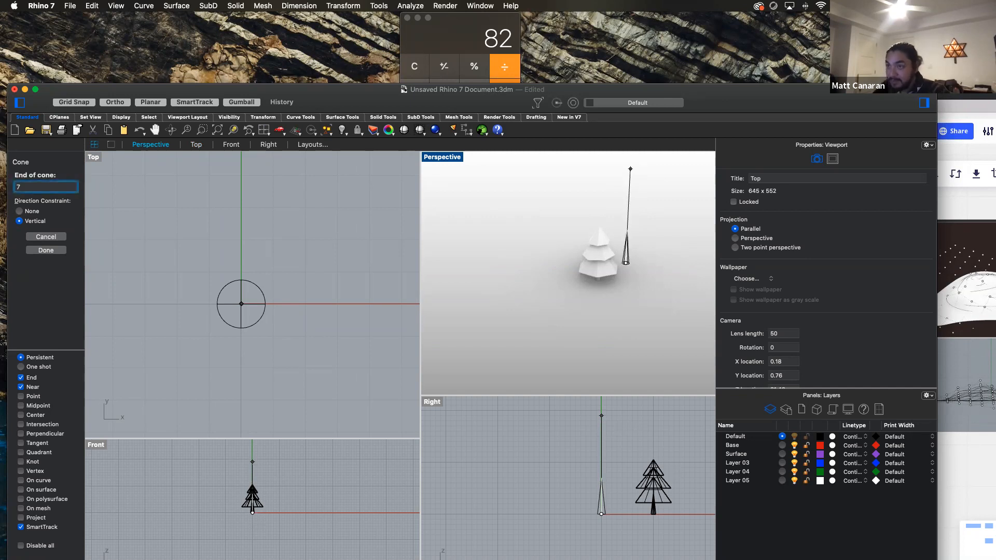
key(Return)
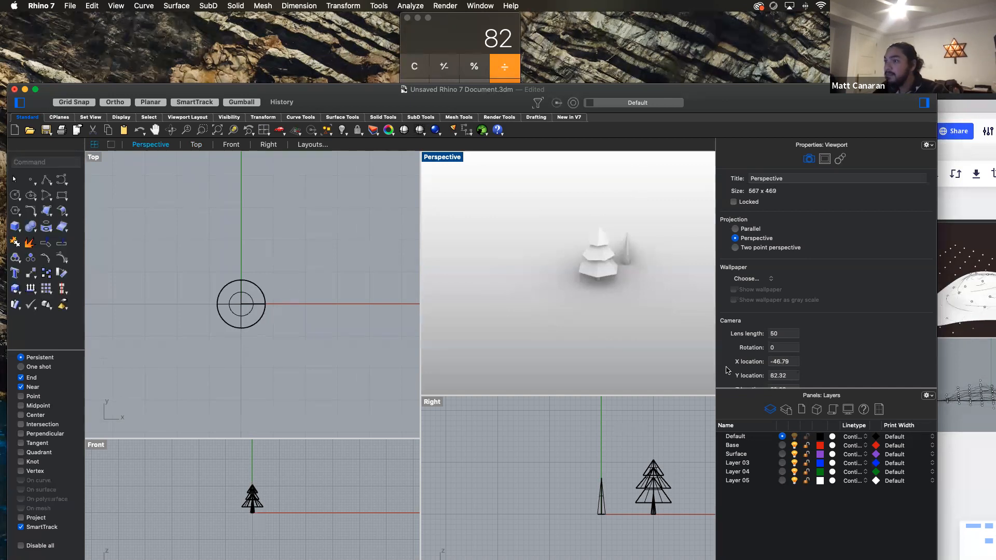
Stretch the cone vertically from its base to roughly three times its height, forming a tall, thin trunk.
click(624, 258)
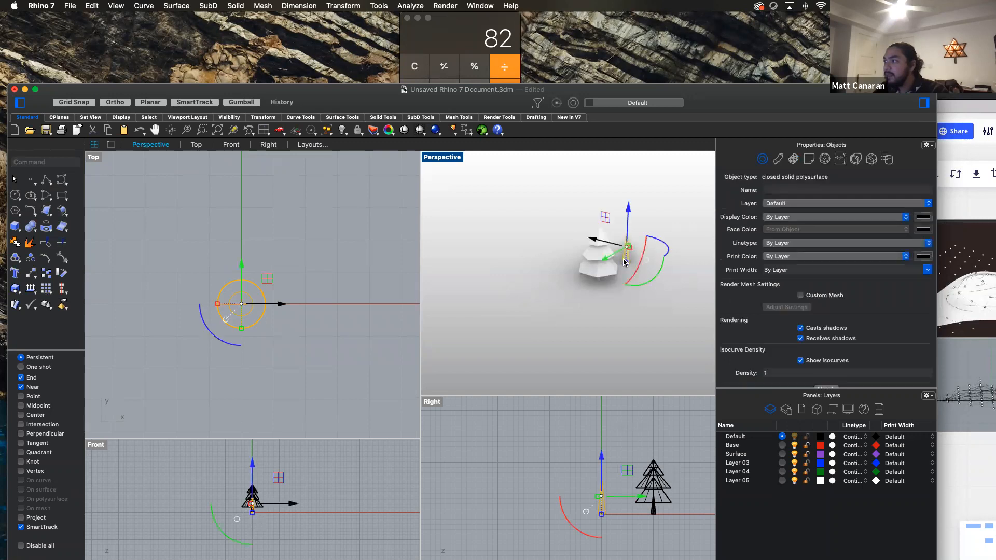
drag(626, 263, 624, 295)
drag(625, 236, 628, 202)
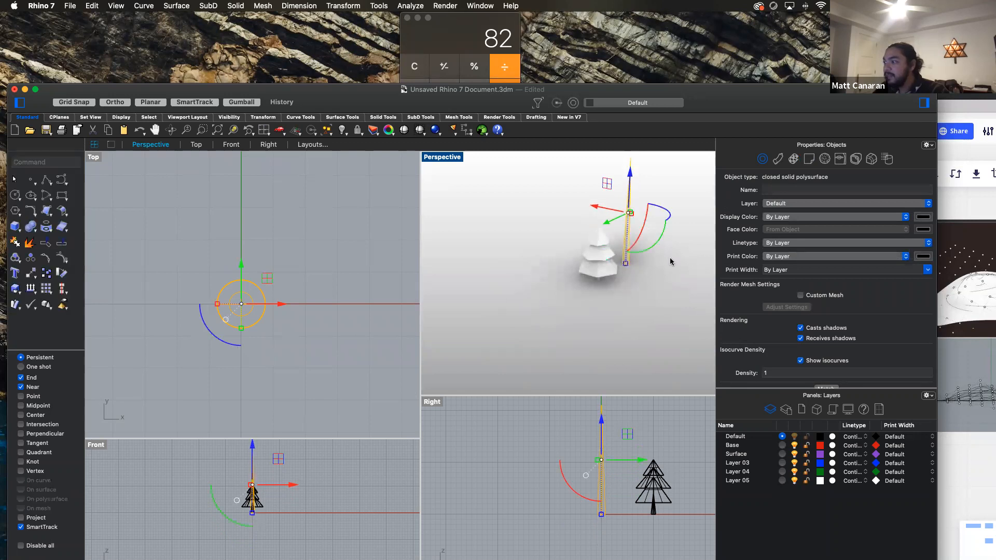
click(428, 262)
Duplicate the trunk cone a short distance along the Y axis, on the side away from the tiered tree.
right_drag(455, 248, 544, 267)
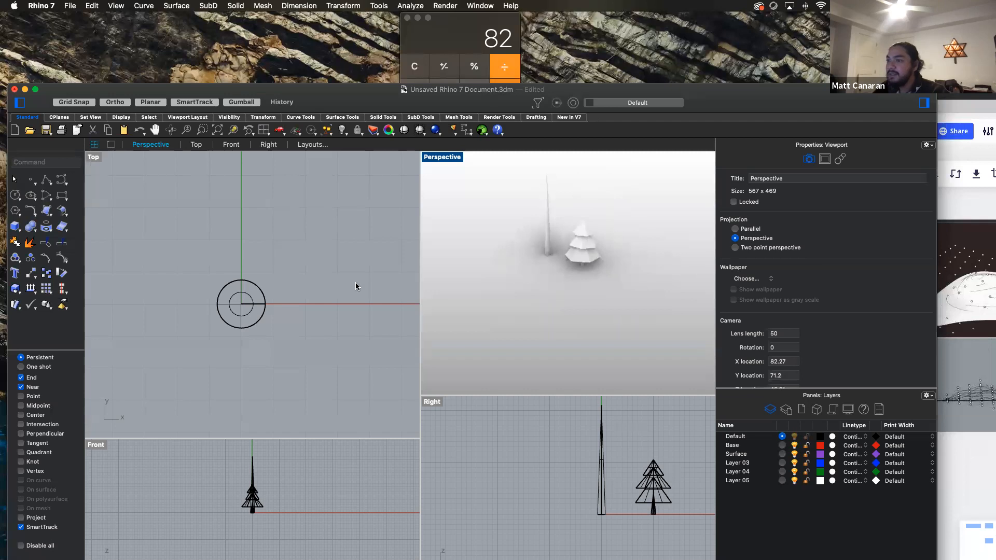
right_drag(511, 287, 622, 300)
right_drag(515, 282, 512, 343)
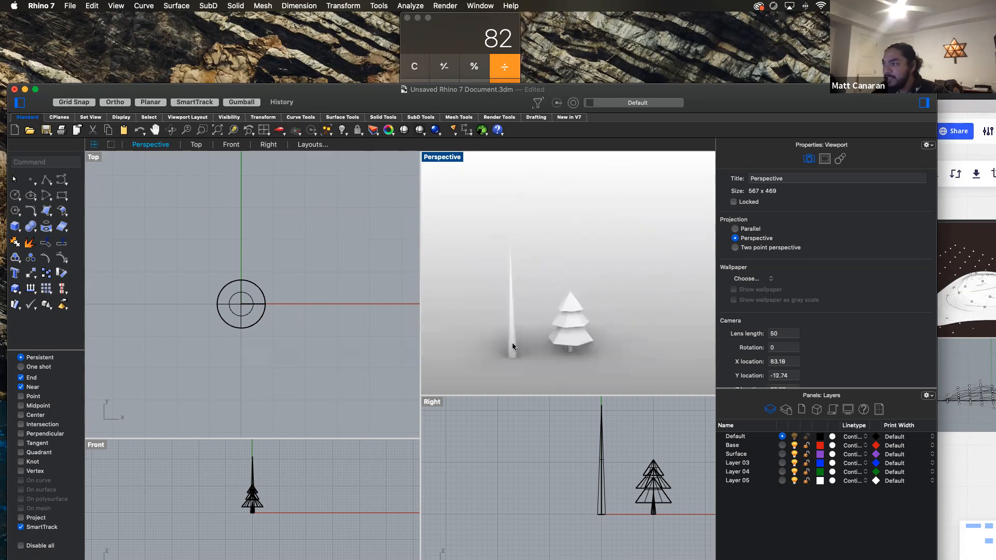
scroll(505, 319, up, 5)
scroll(512, 302, down, 3)
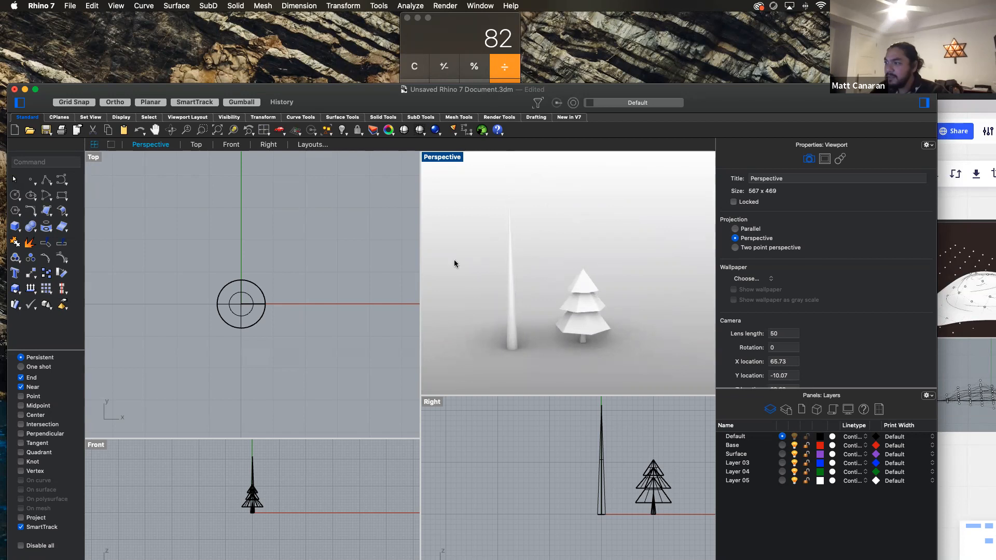
click(512, 340)
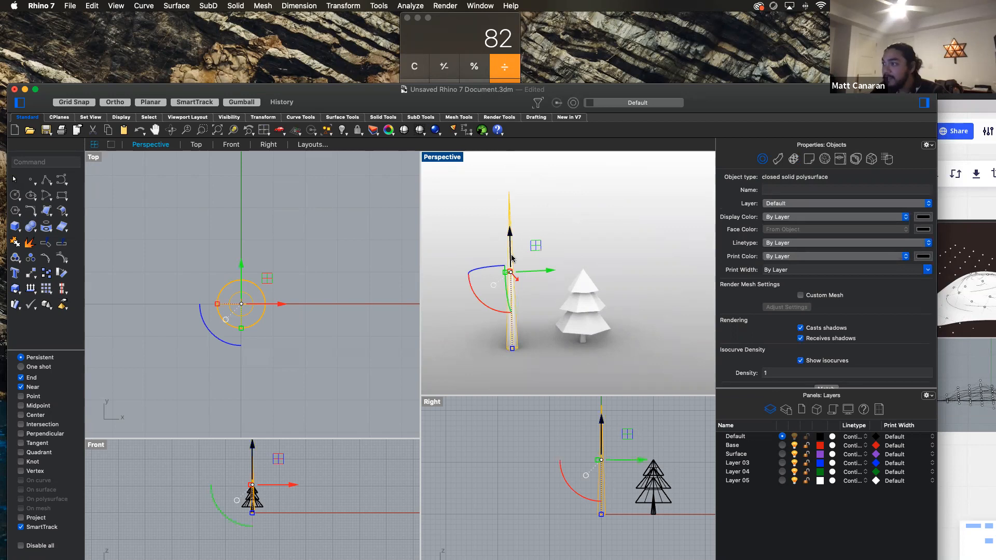
alt+drag(533, 271, 517, 271)
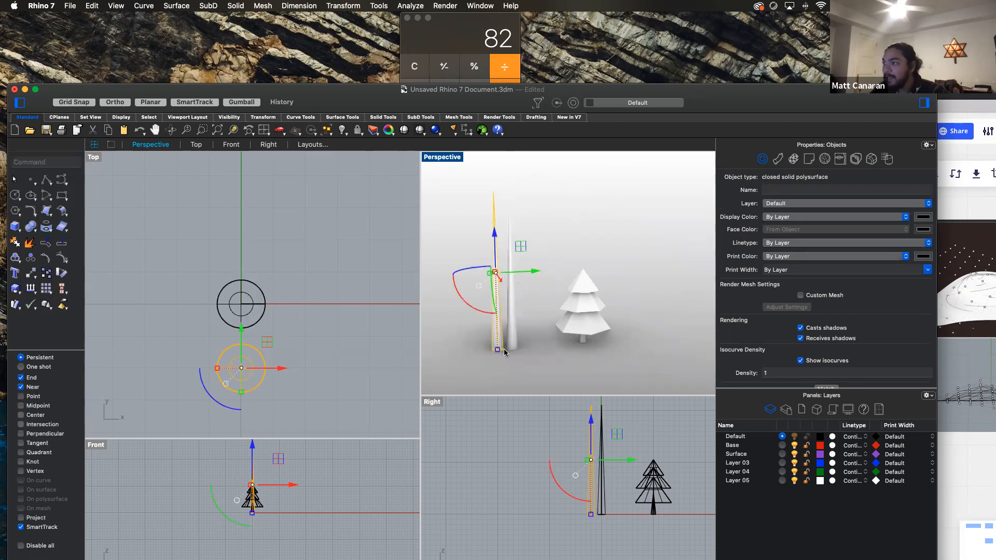
Scale the copied cone down to a shorter, thinner branch, switching off grid snap for free adjustment.
drag(498, 350, 497, 300)
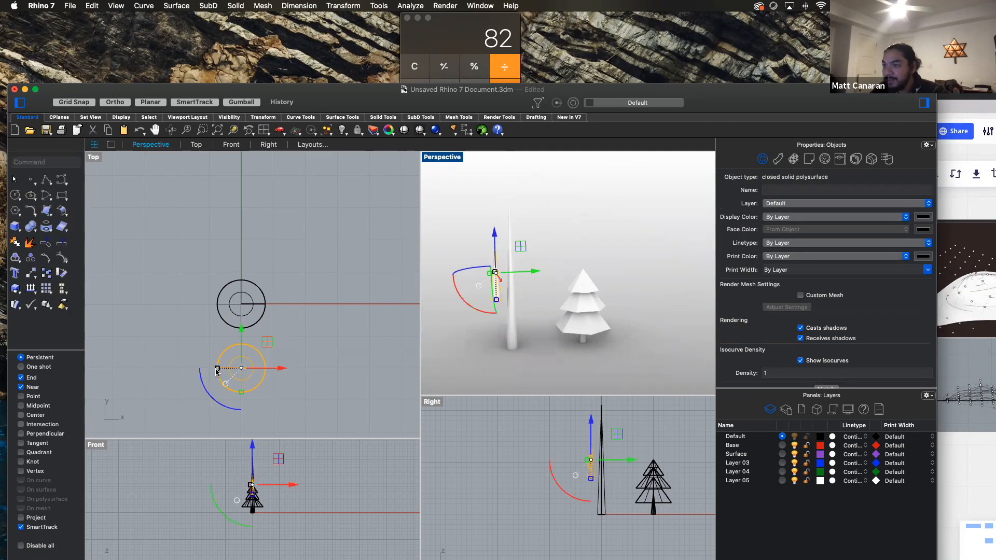
mouse_move(216, 370)
mouse_down()
mouse_move(244, 392)
mouse_move(227, 368)
mouse_up()
click(89, 103)
click(340, 380)
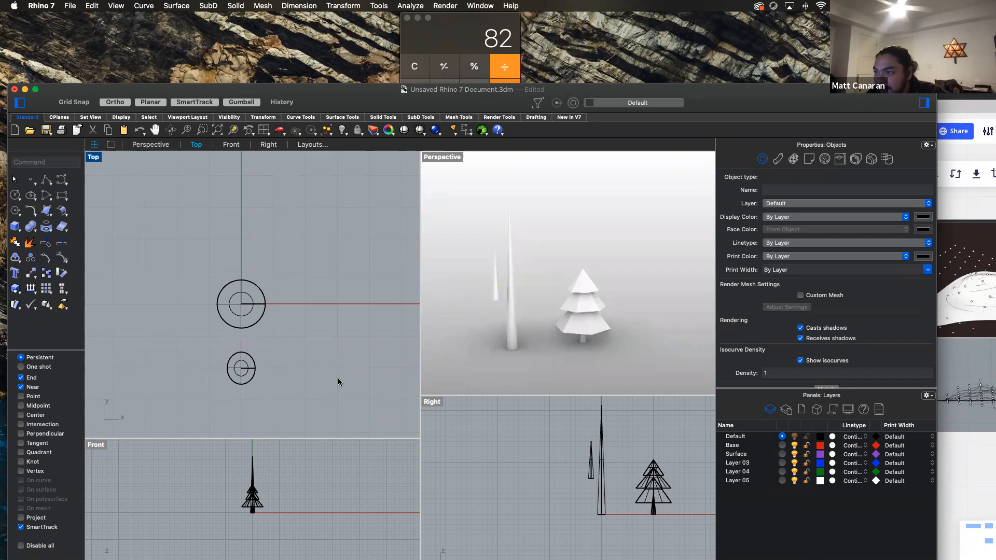
Turn off ortho and tilt the branch outward and upward, with its thick end meeting the middle of the trunk.
click(241, 369)
drag(457, 285, 489, 312)
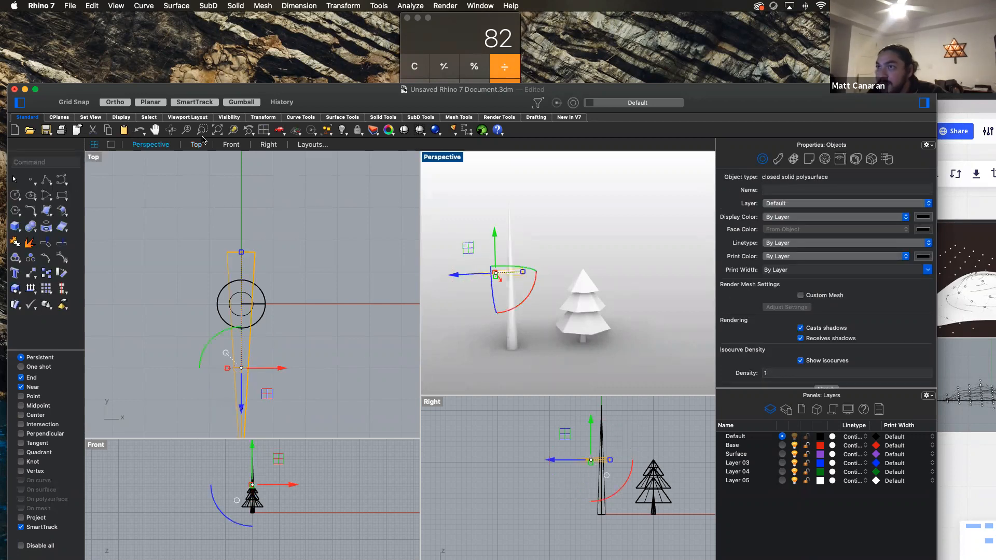
click(115, 102)
drag(535, 297, 501, 308)
click(596, 212)
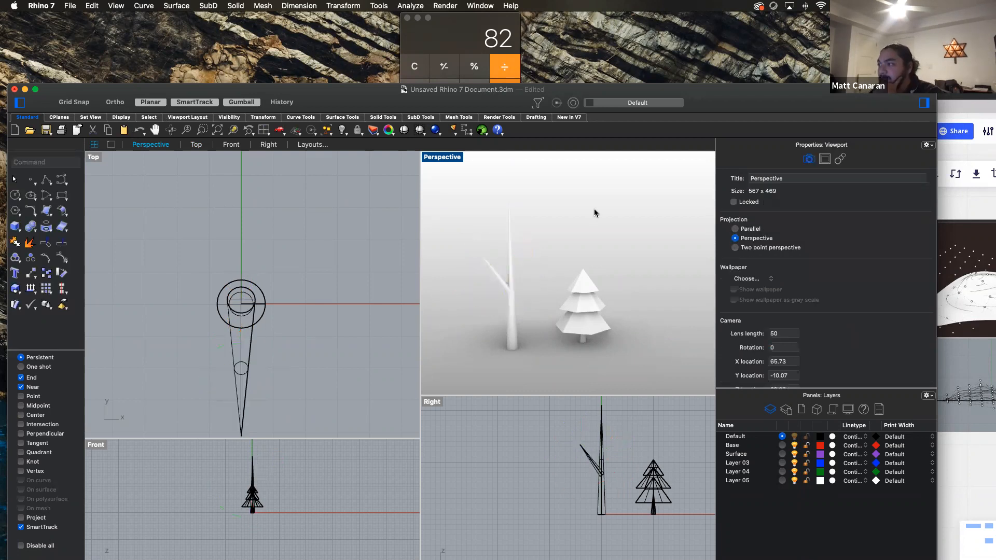
Fine-tune the branch's tilt and move it slightly lower so its base sits inside the trunk.
click(501, 286)
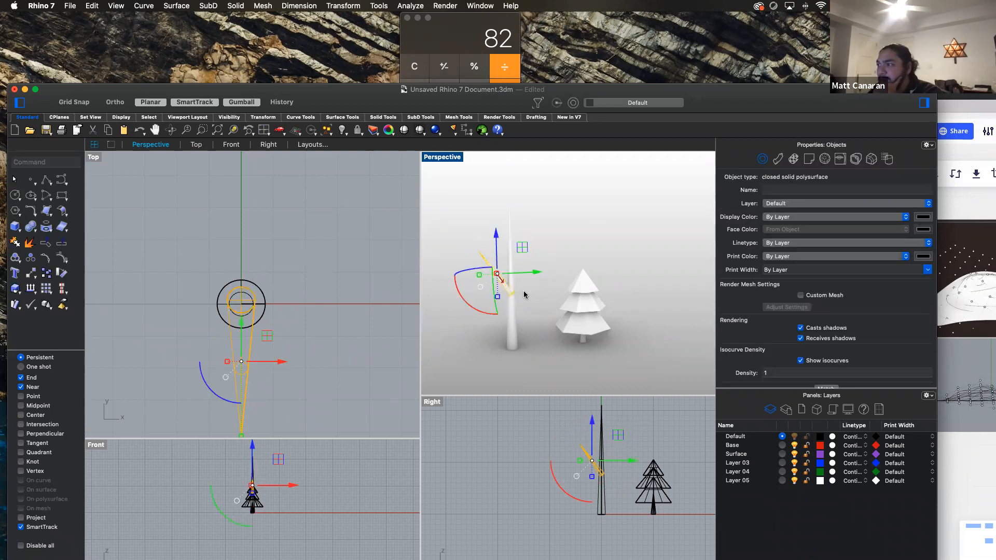
drag(461, 297, 459, 292)
drag(499, 256, 498, 264)
drag(476, 320, 481, 319)
click(589, 238)
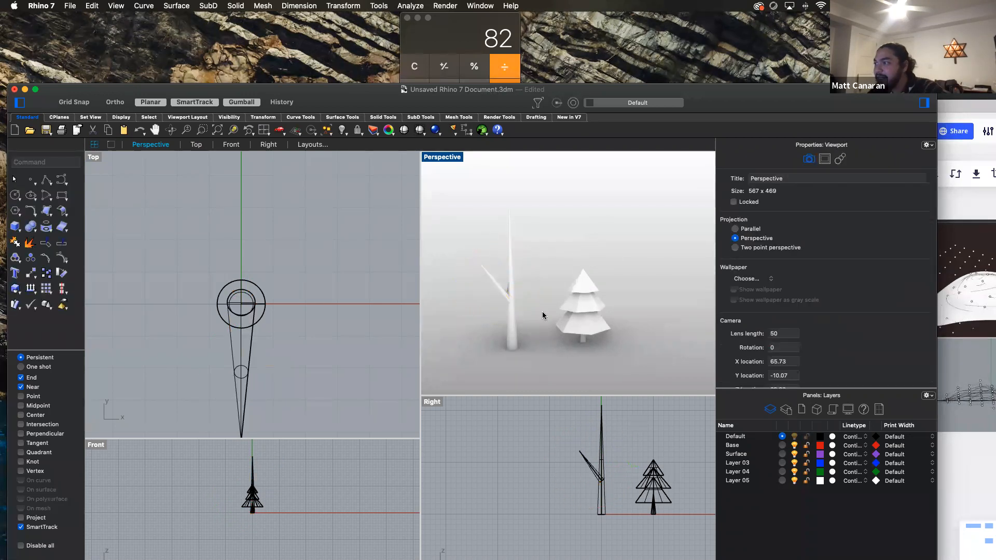
Duplicate the branch toward the tiered tree, then make the copy thinner and shorter.
mouse_move(497, 338)
right_down()
mouse_move(725, 351)
mouse_move(496, 343)
right_up()
click(495, 283)
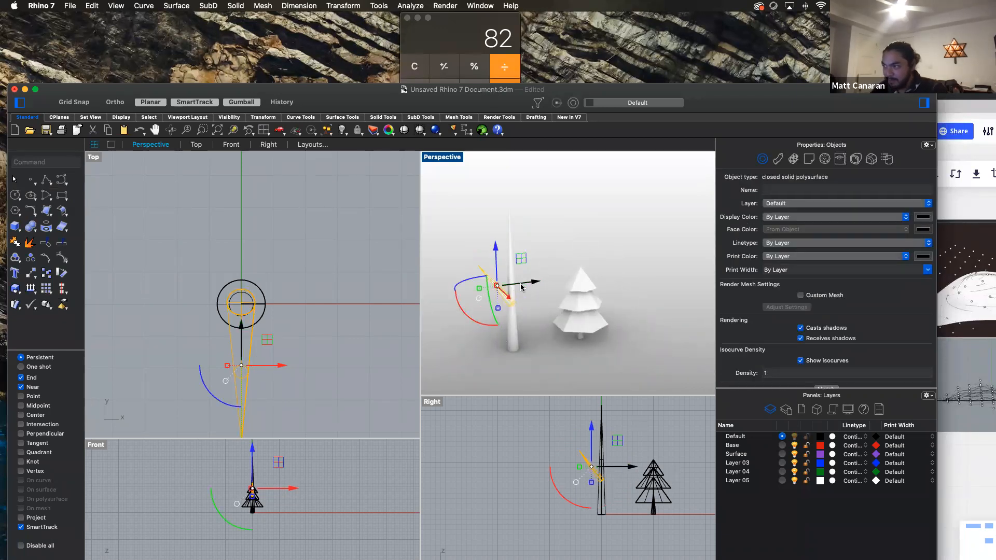
drag(520, 284, 547, 284)
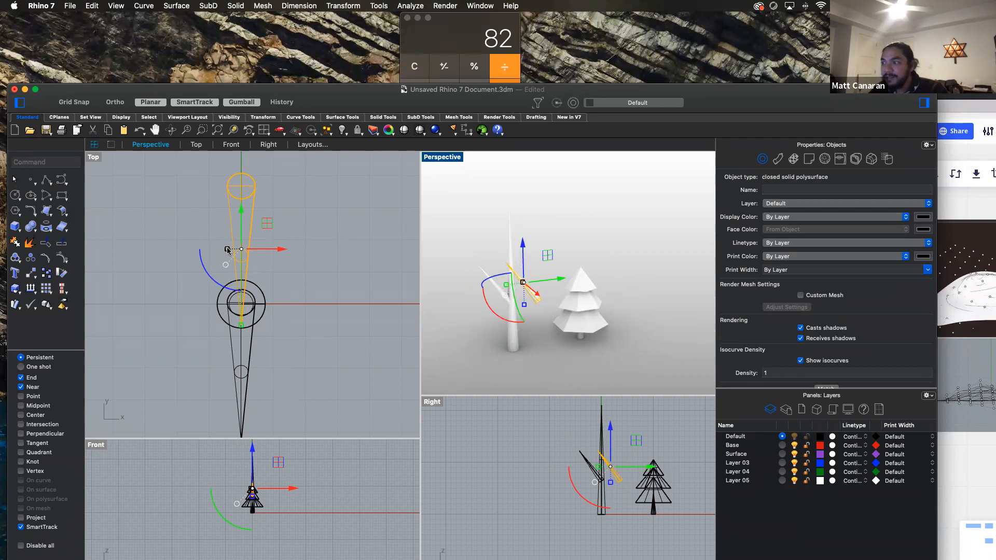
drag(228, 250, 229, 251)
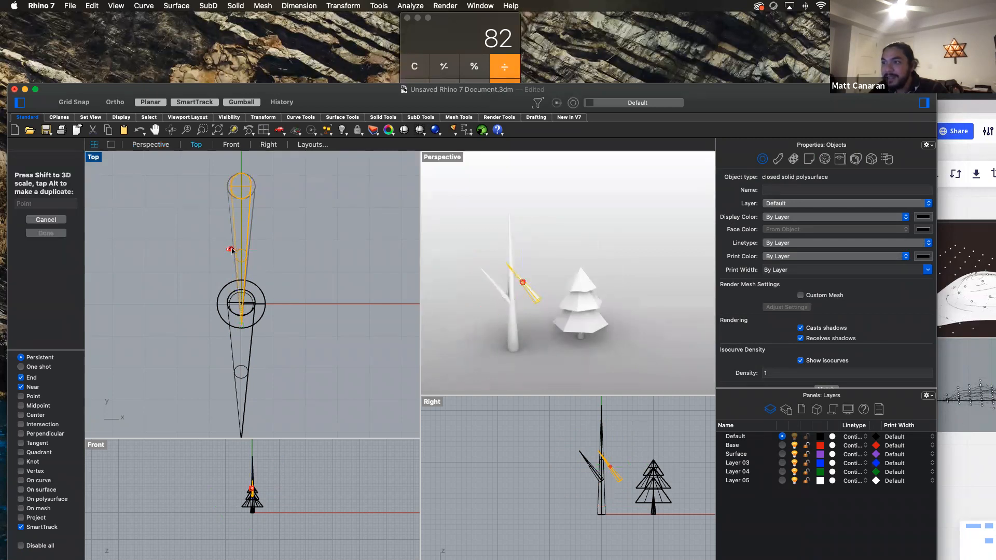
drag(232, 251, 232, 250)
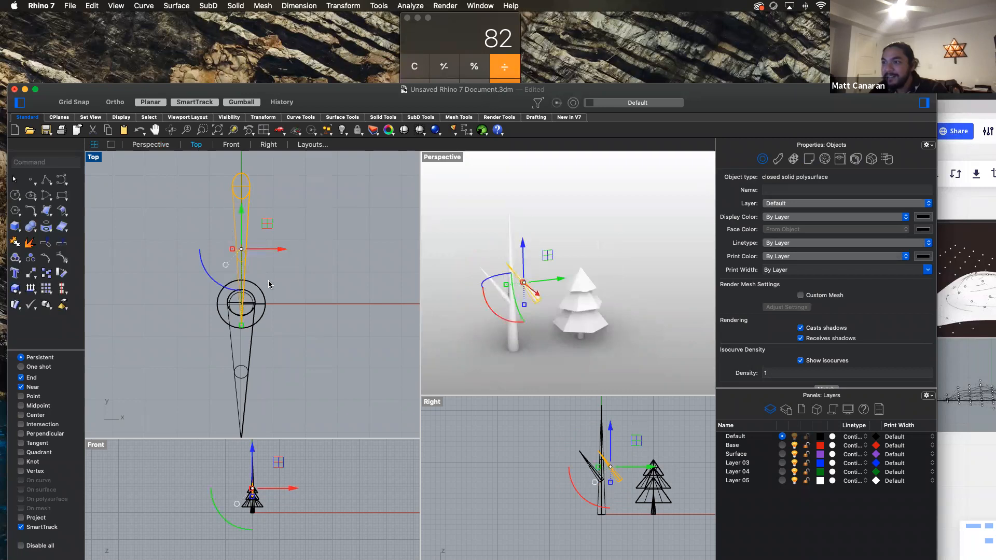
drag(242, 326, 245, 295)
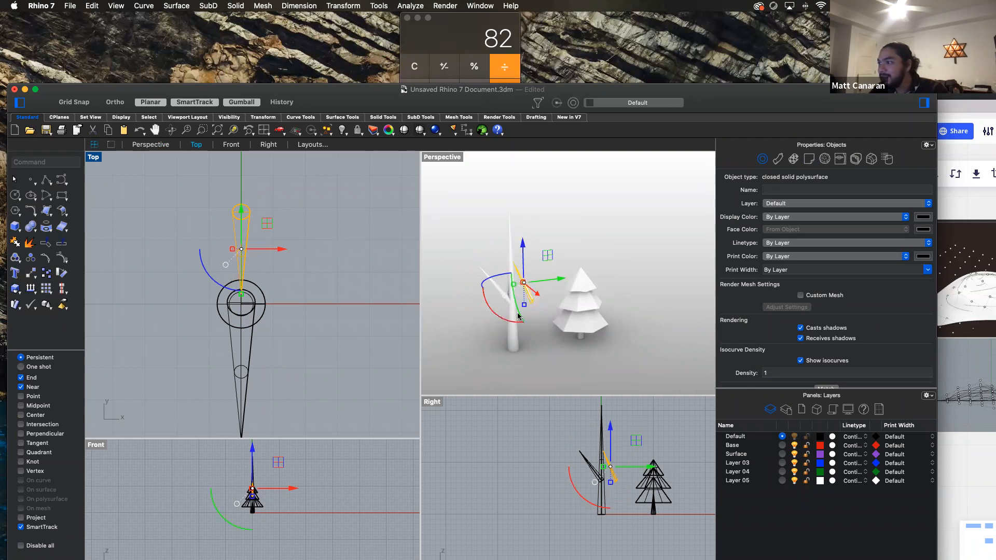
Rotate and move the smaller branch so it angles upward from the trunk's opposite side, above the first branch.
drag(488, 299, 561, 314)
drag(523, 271, 505, 253)
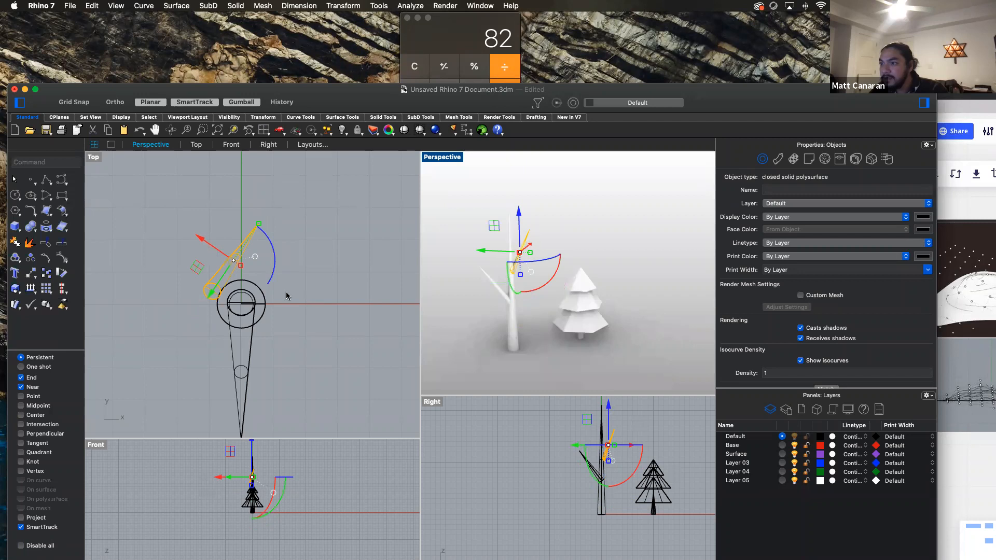
drag(212, 248, 256, 281)
click(594, 213)
Group the trunk and its two branches into one bare tree.
right_drag(536, 287, 497, 296)
drag(461, 204, 536, 363)
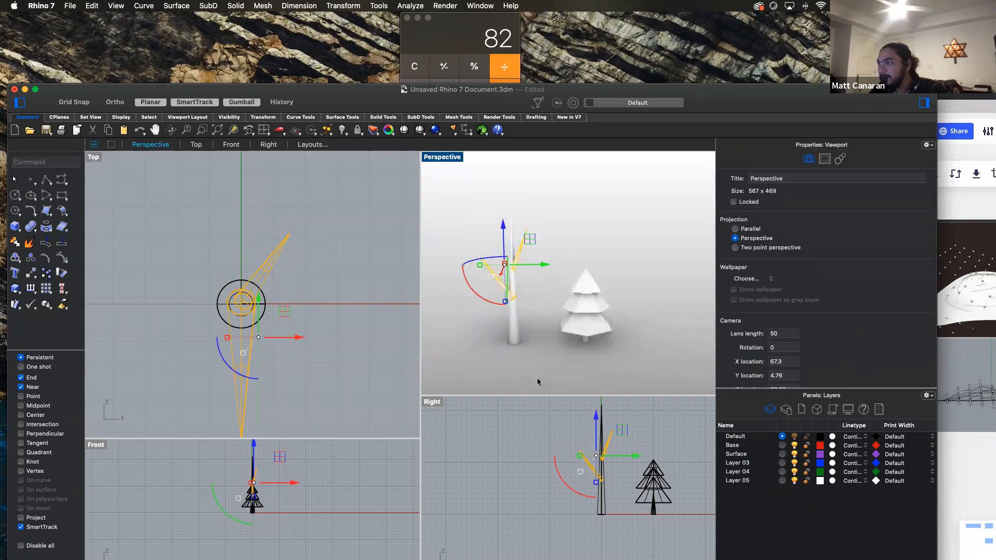
shift+click(512, 331)
text(Grou)
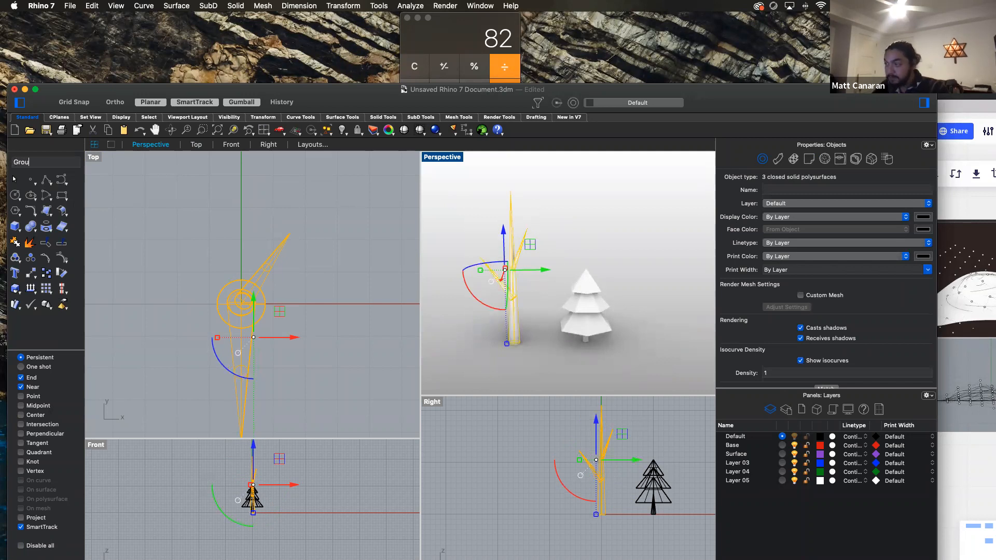
text(p)
key(Return)
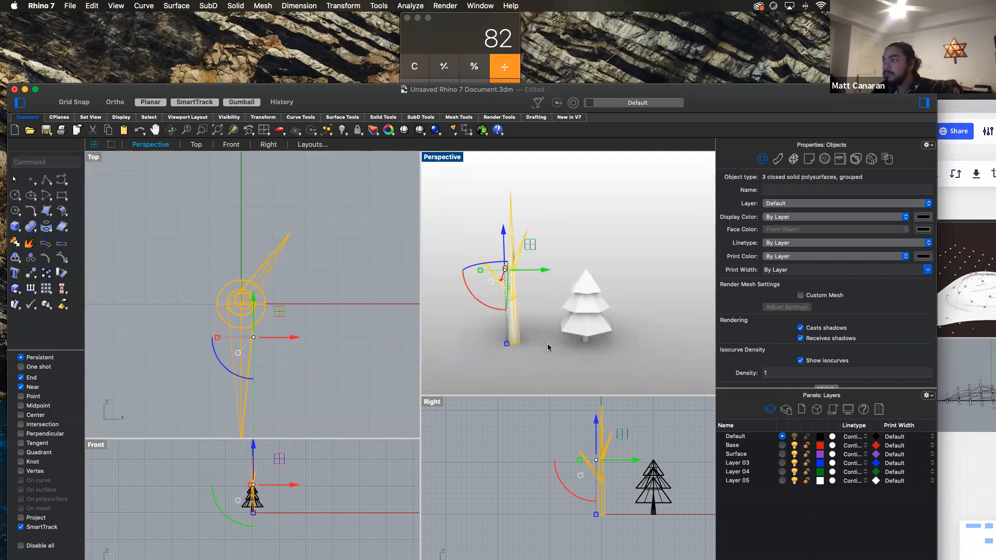
key(Escape)
Duplicate the grouped bare tree twice across the ground to make three bare trees beside the tiered tree.
click(508, 326)
scroll(536, 320, down, 3)
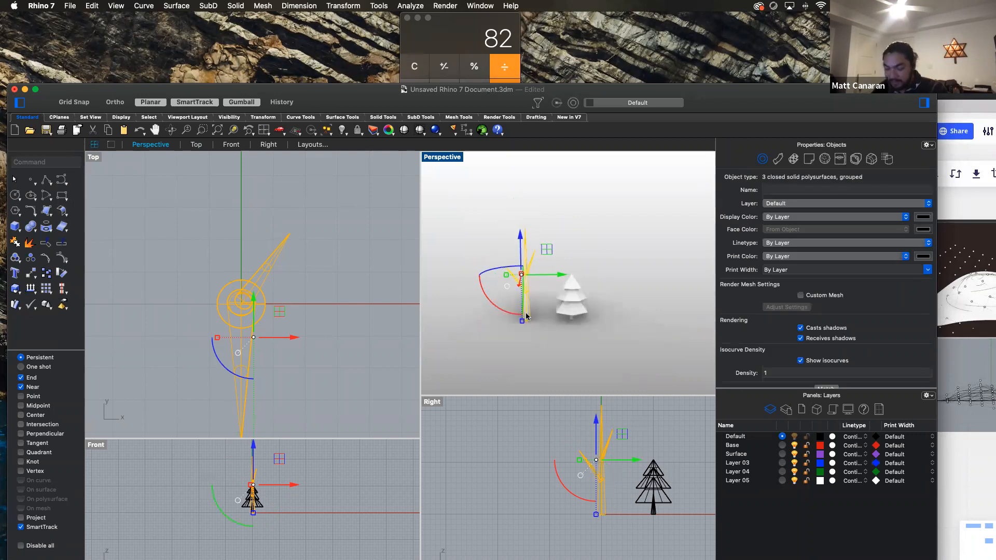
click(496, 316)
click(526, 313)
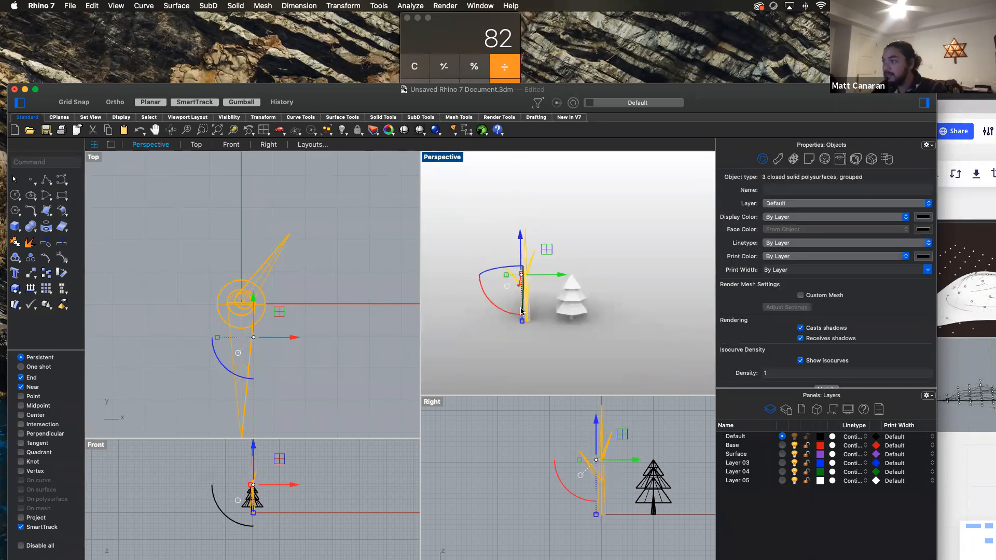
drag(545, 278, 442, 323)
click(550, 339)
click(463, 348)
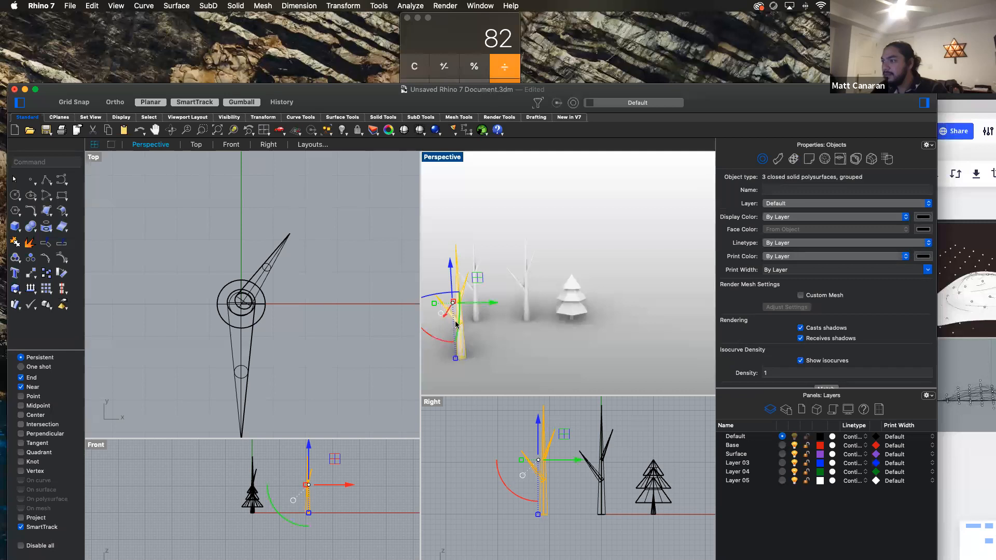
click(515, 336)
scroll(514, 337, up, 5)
scroll(515, 337, down, 6)
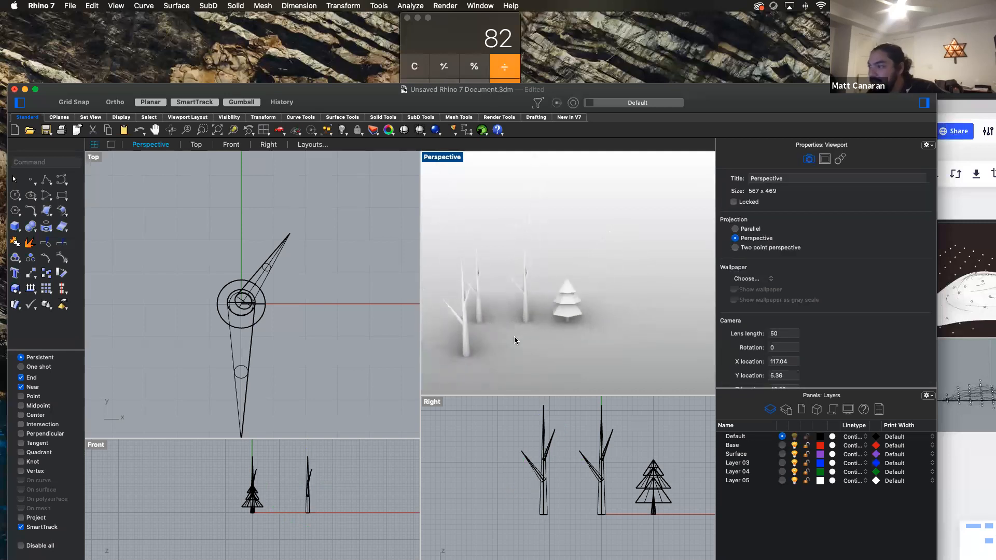
right_drag(548, 366, 463, 363)
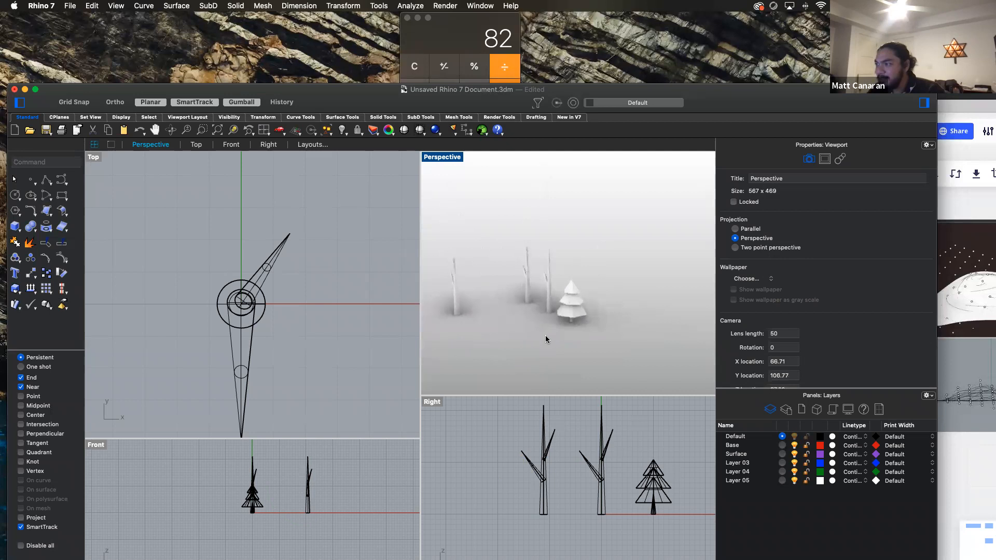
Move one of the bare trees along the X axis to spread the group out across the ground.
click(535, 300)
drag(501, 271, 481, 273)
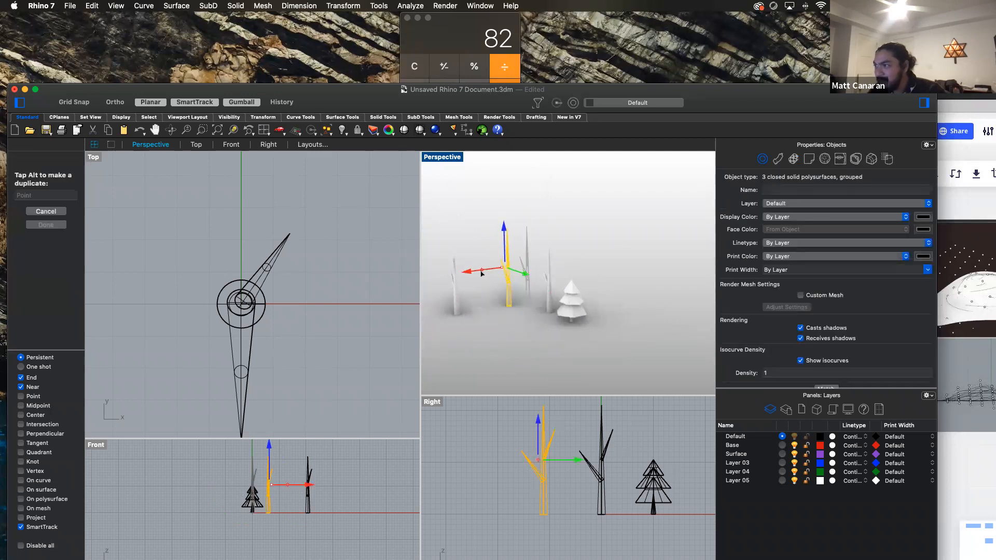
click(666, 335)
scroll(641, 304, down, 4)
scroll(531, 295, up, 5)
right_drag(531, 294, 603, 343)
drag(450, 198, 566, 373)
click(568, 373)
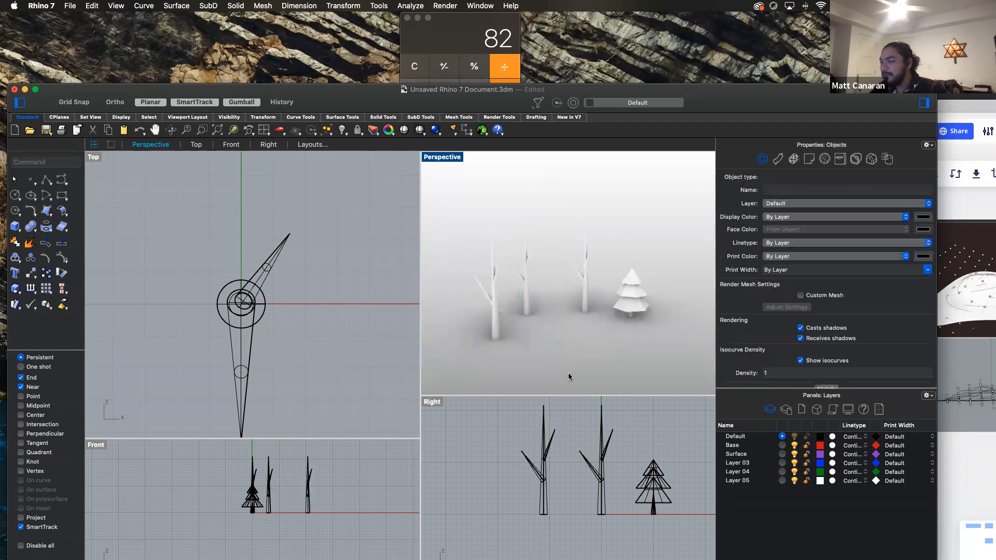
drag(459, 193, 613, 373)
click(455, 221)
drag(440, 191, 603, 359)
click(428, 206)
drag(432, 193, 565, 366)
click(566, 365)
drag(447, 186, 576, 363)
click(576, 362)
drag(690, 381, 472, 281)
click(668, 363)
drag(685, 374, 455, 306)
click(669, 369)
drag(692, 382, 451, 286)
click(511, 276)
drag(453, 204, 563, 357)
click(658, 362)
drag(640, 356, 417, 255)
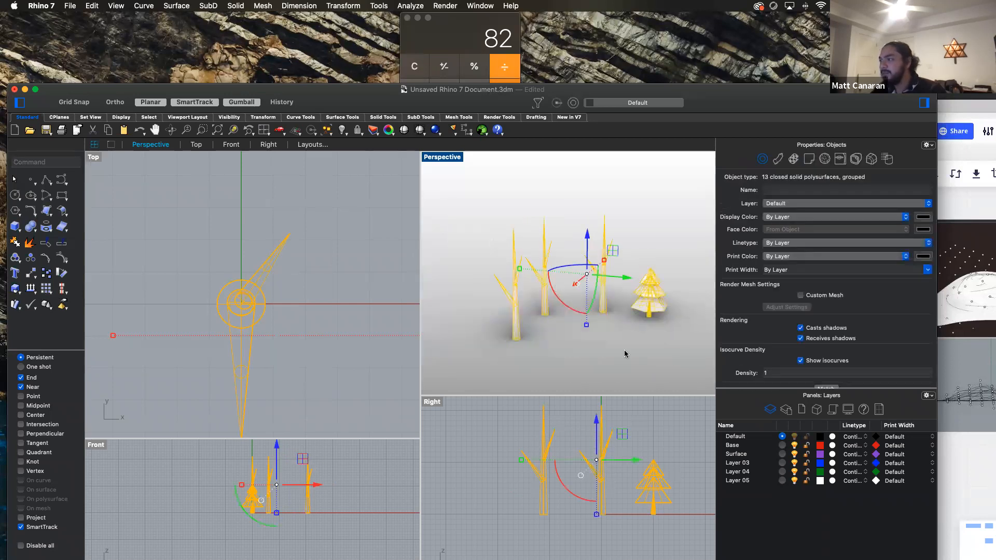
click(627, 353)
drag(452, 197, 570, 352)
click(654, 356)
drag(661, 353, 458, 217)
click(676, 225)
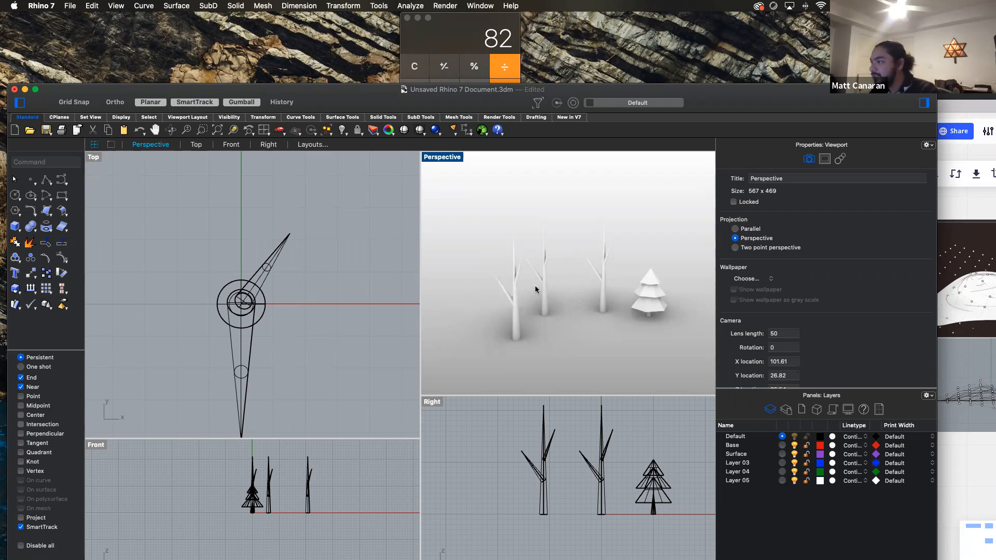
Switch to the Miro board and examine the reference image of model tiles with their Rhino commands.
drag(701, 110, 643, 107)
drag(662, 406, 742, 446)
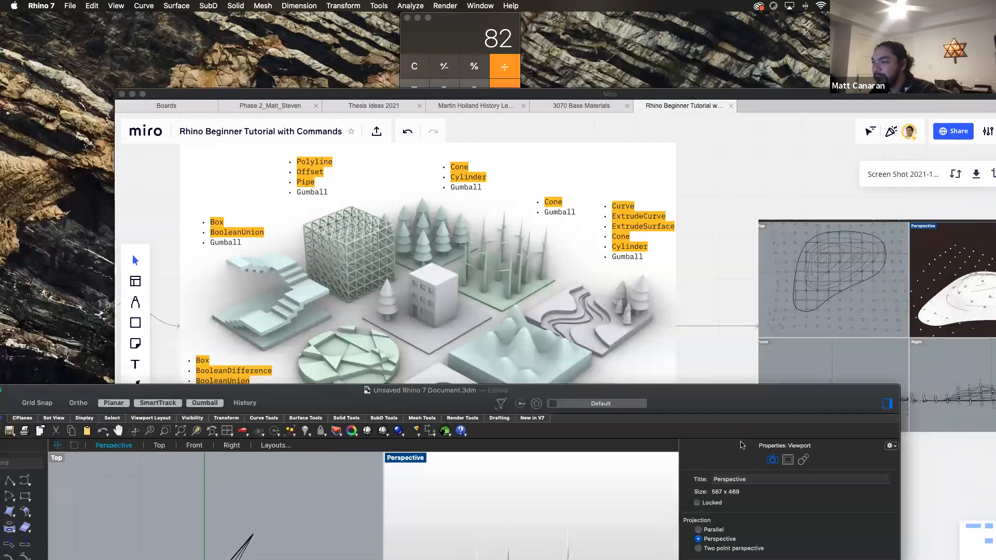
click(535, 316)
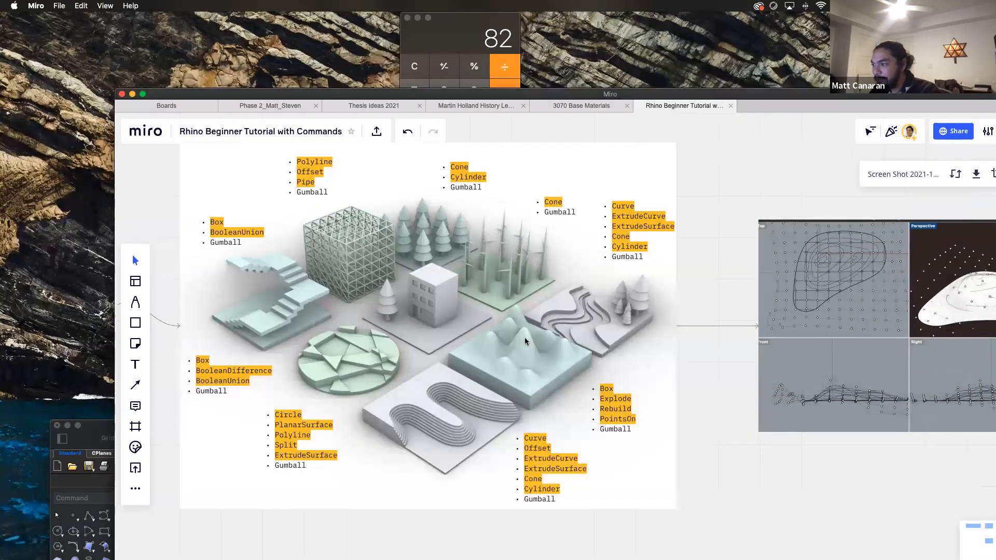
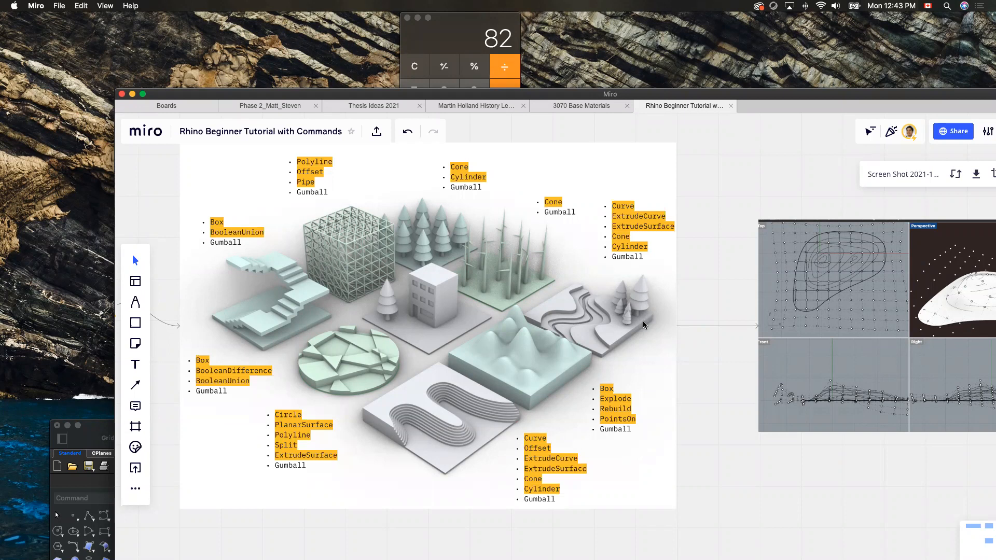
Switch back to Rhino and delete all the trees to start from an empty model.
key(super+Tab)
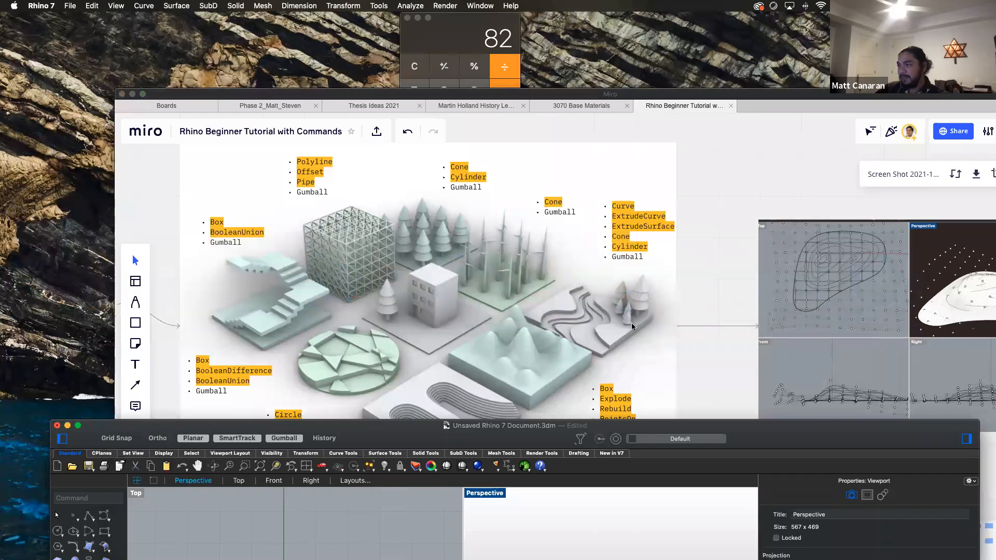
drag(789, 434, 726, 117)
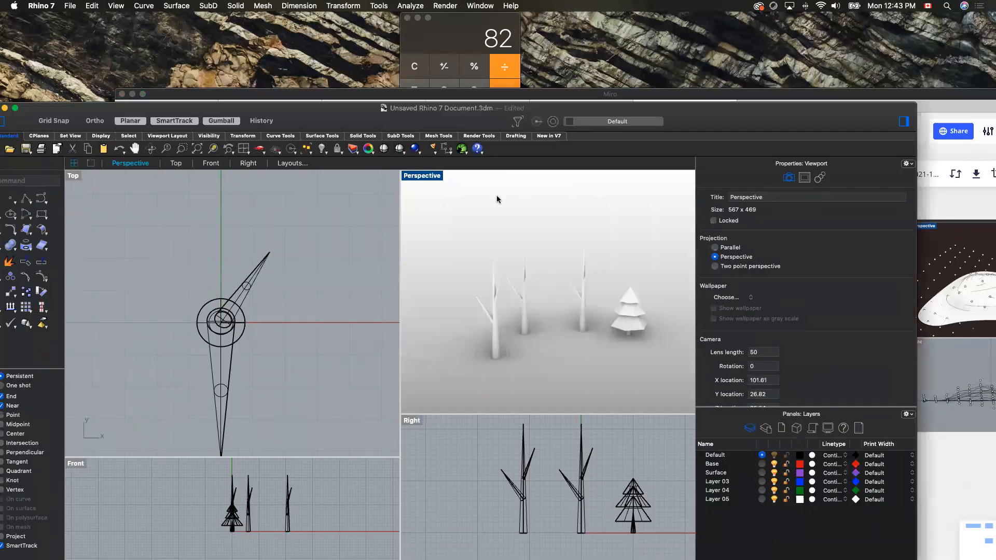
key(super+a)
key(Delete)
scroll(230, 246, down, 14)
scroll(284, 173, up, 5)
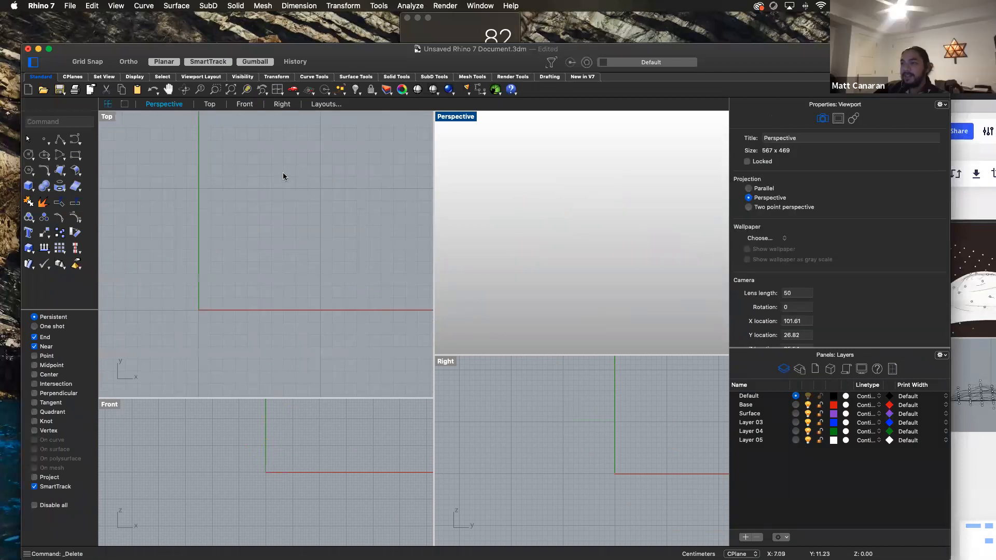
Turn on Grid Snap and draw a 10 by 10 cm square with one corner at the origin in the Top view.
click(76, 156)
click(87, 61)
click(199, 188)
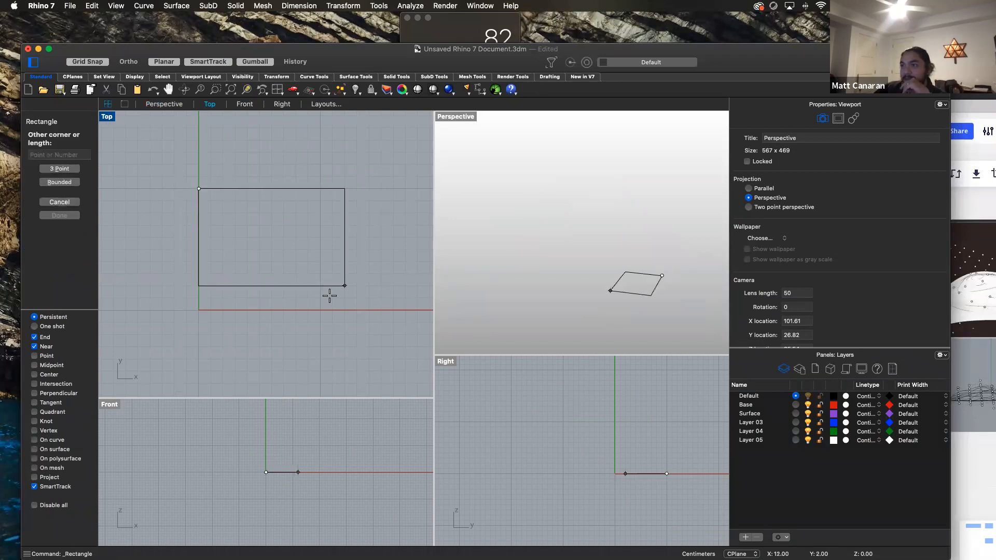
click(320, 310)
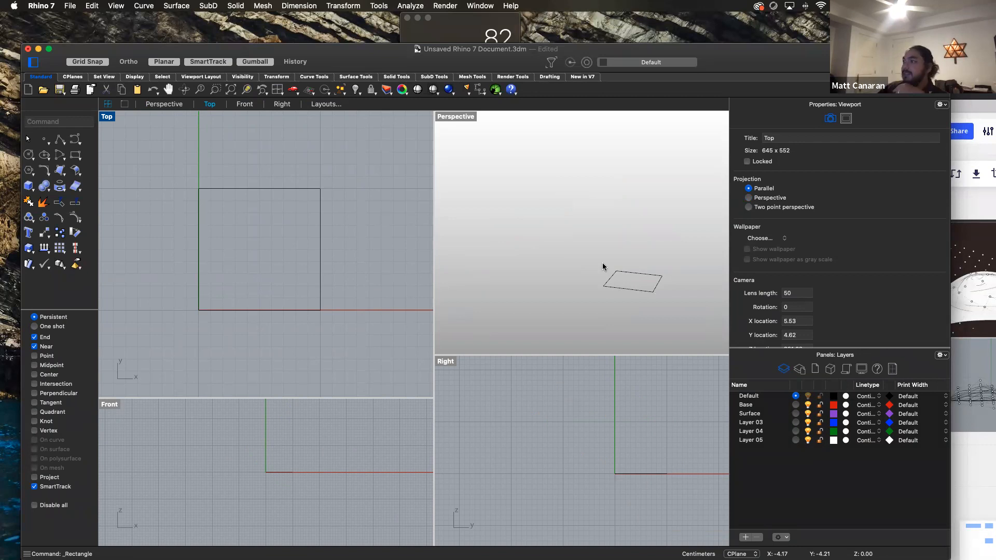
scroll(139, 153, up, 1)
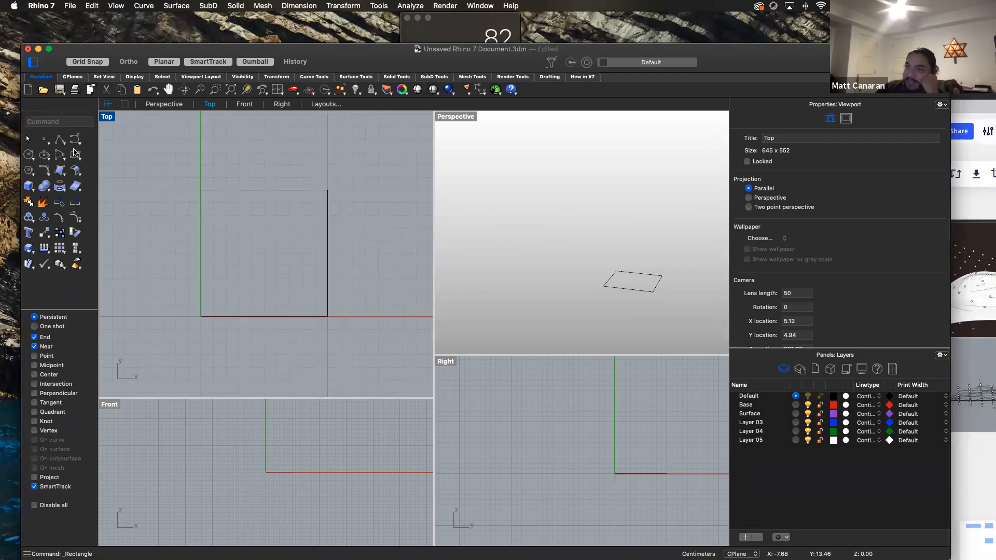
Draw a degree 3 winding curve through the square in the Top view, starting above its upper edge and ending below its lower edge.
text(Curve)
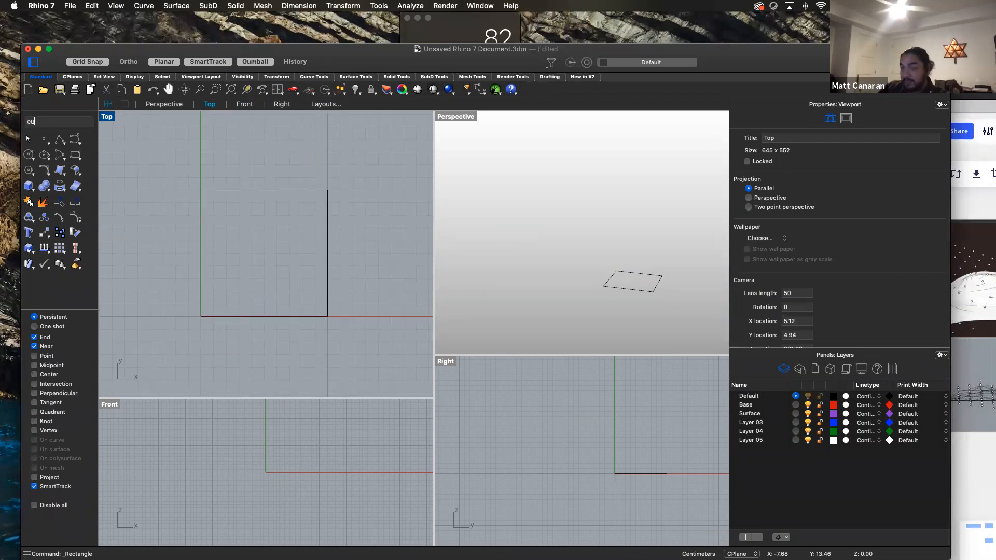
key(Return)
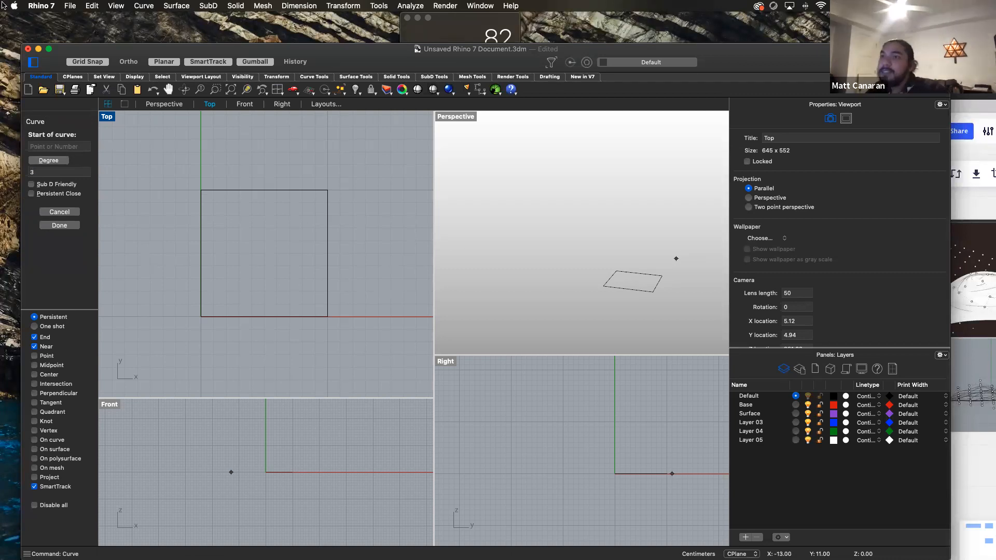
click(290, 178)
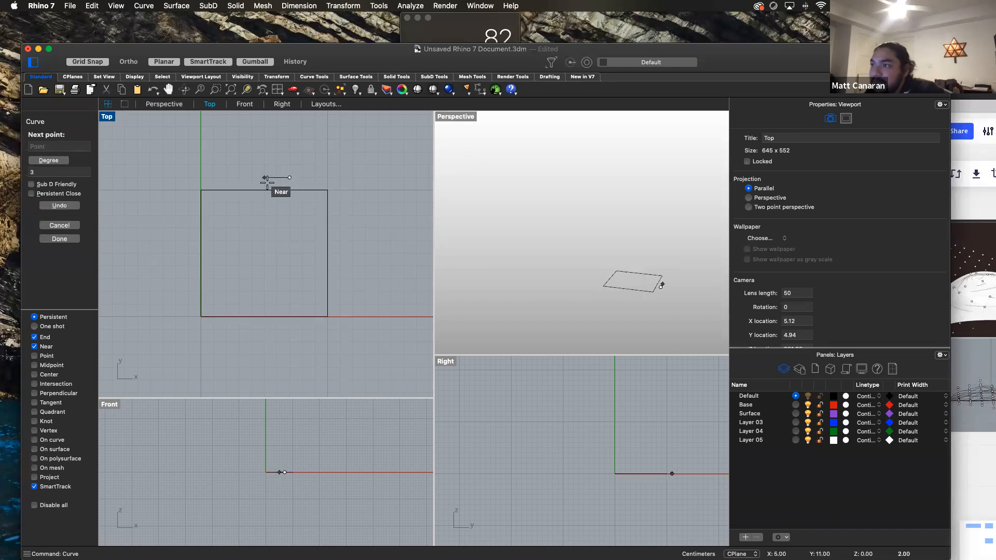
click(252, 202)
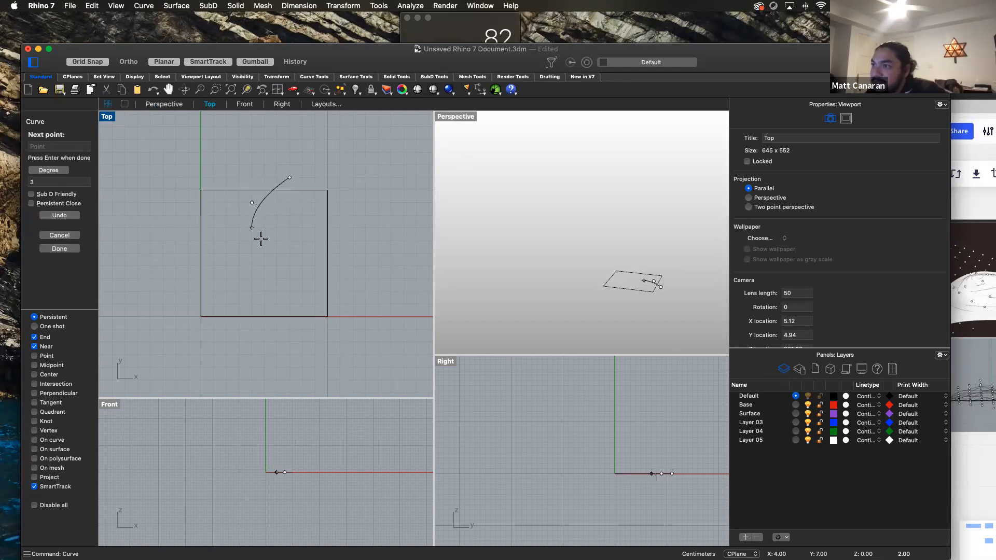
click(277, 227)
click(315, 241)
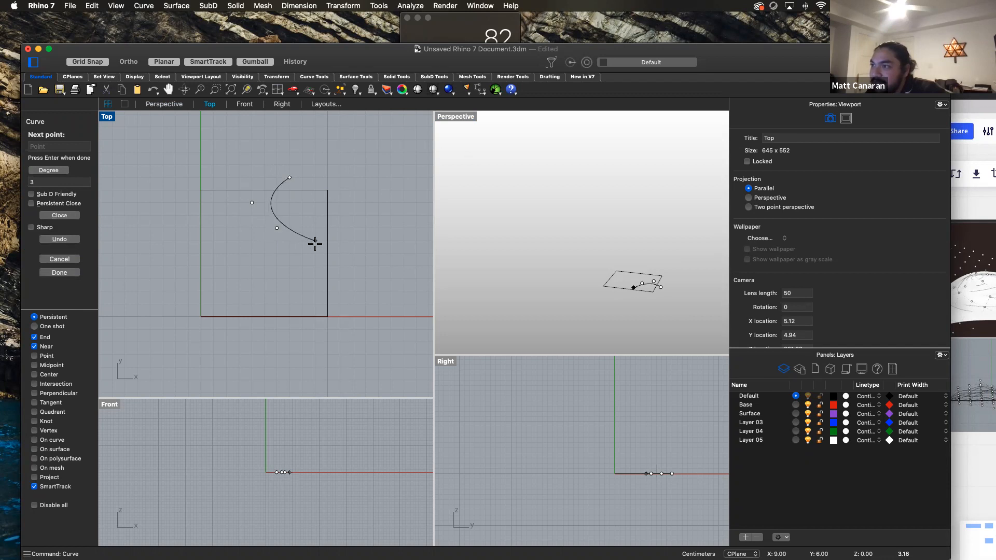
click(290, 278)
click(252, 265)
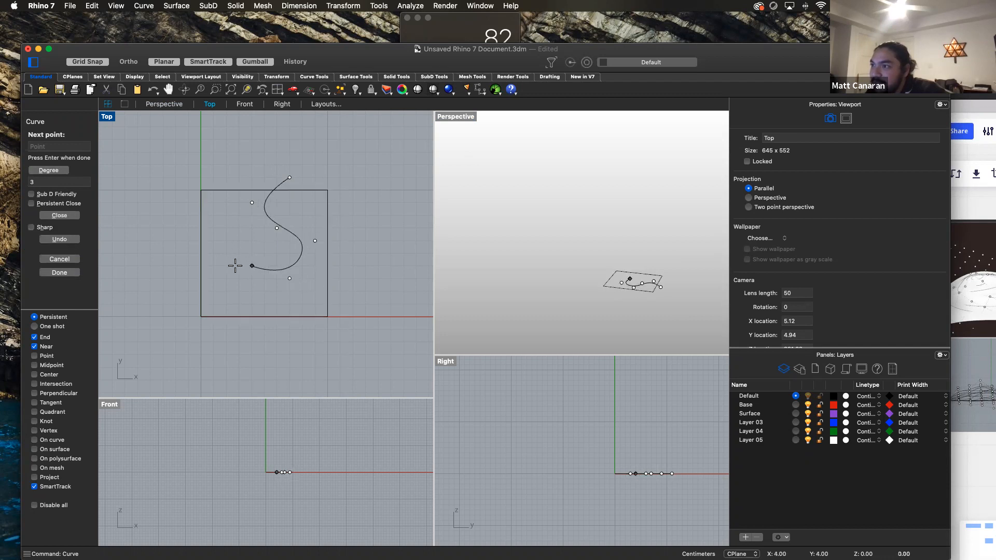
click(226, 291)
click(248, 336)
key(Return)
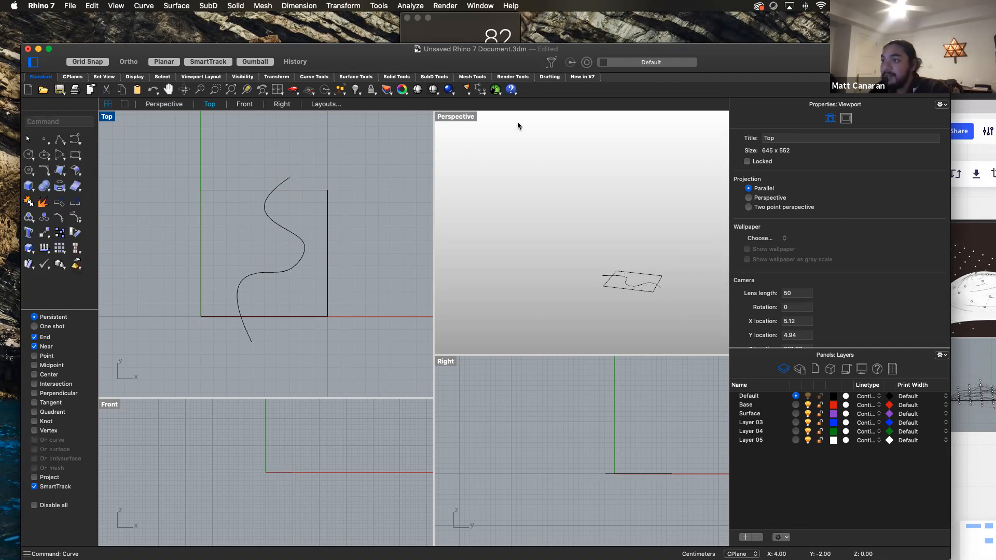
Offset the winding curve by 1 cm toward the square's right edge.
click(307, 244)
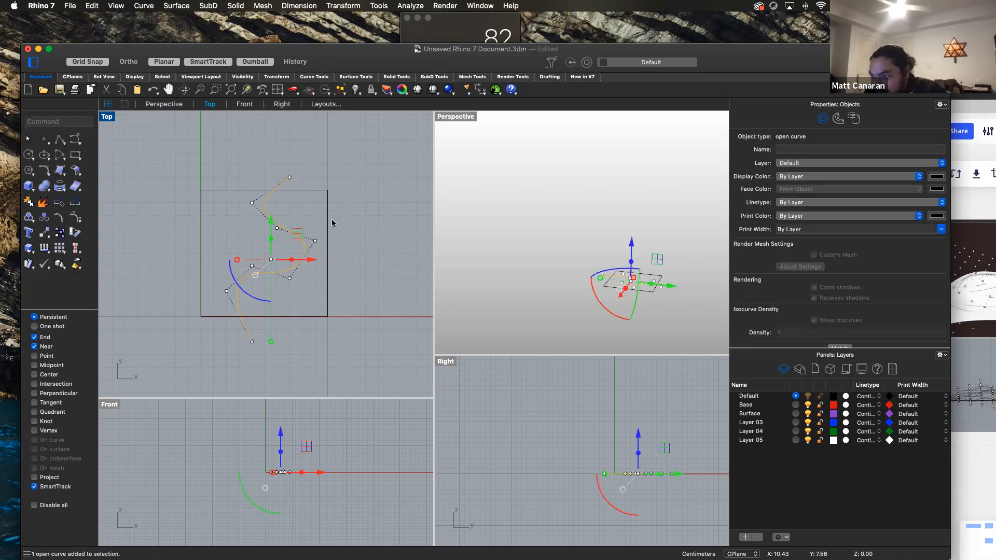
text(o)
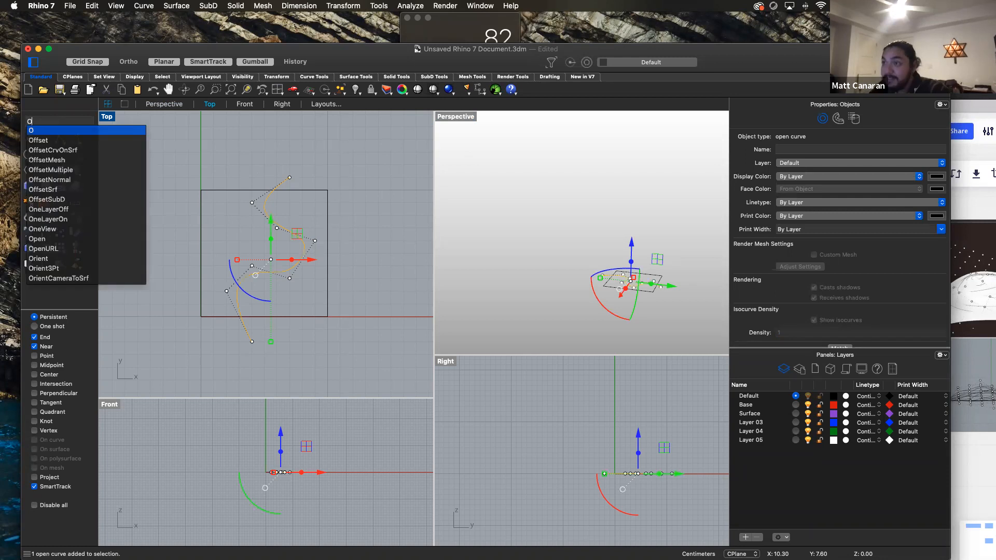
text(ffset)
key(Return)
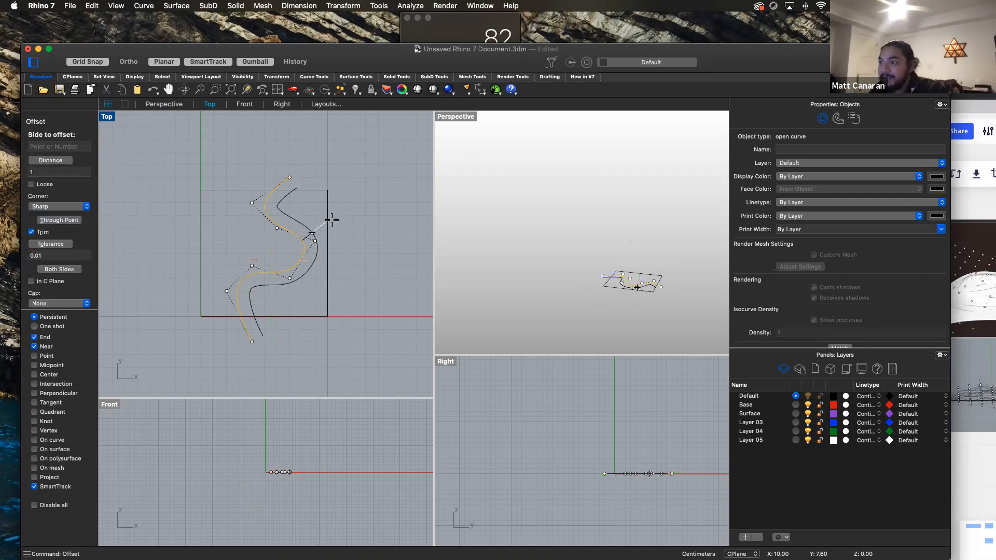
click(301, 221)
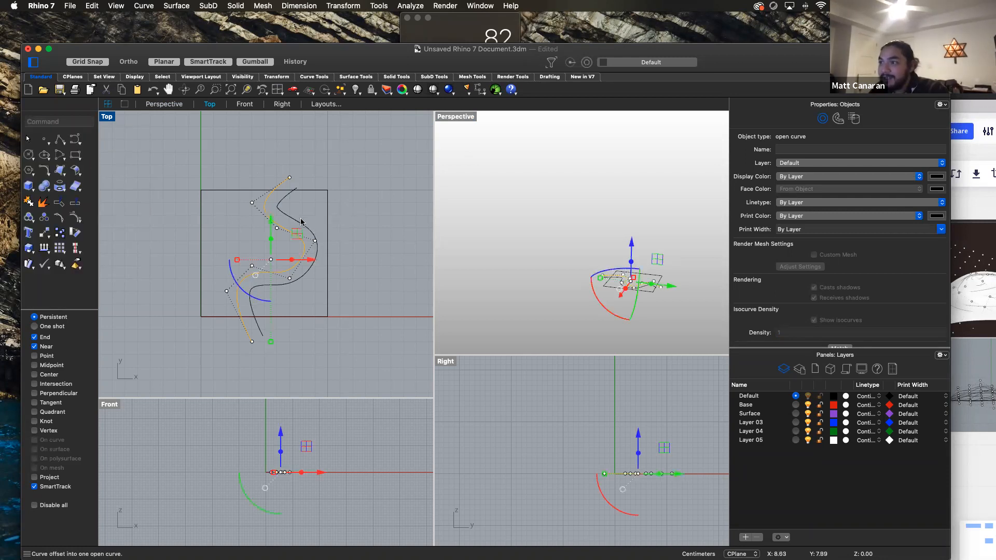
Repeat the 1 cm offset once more to the right and three times to the left of the winding curve.
key(Return)
click(362, 217)
click(267, 219)
key(Return)
click(231, 222)
click(256, 223)
key(Return)
click(235, 222)
click(242, 222)
key(Return)
click(216, 222)
click(407, 219)
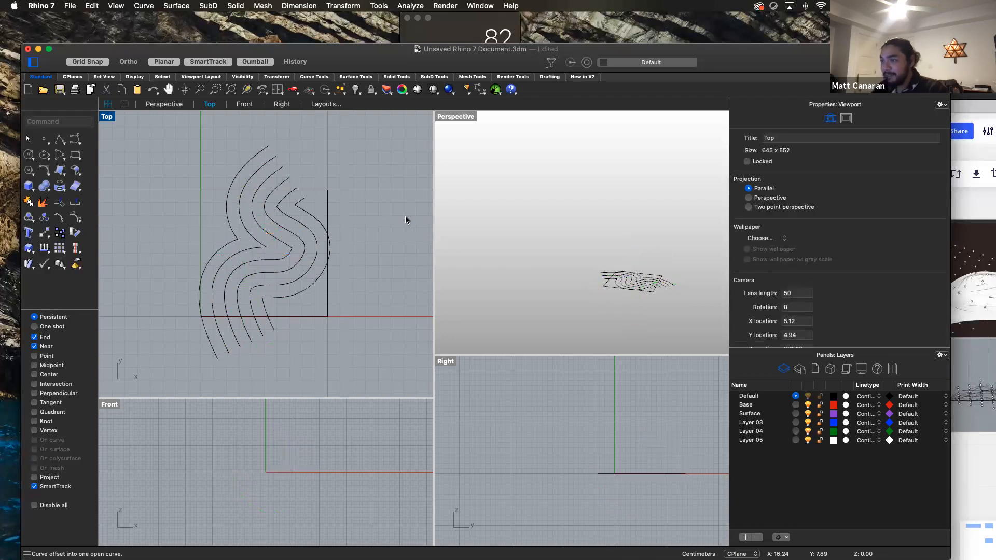
Examine how the offset curves bend at the tight turns and where they cross the square.
scroll(289, 249, down, 3)
scroll(289, 249, up, 5)
click(303, 261)
scroll(303, 261, down, 3)
scroll(301, 260, up, 6)
scroll(299, 259, down, 4)
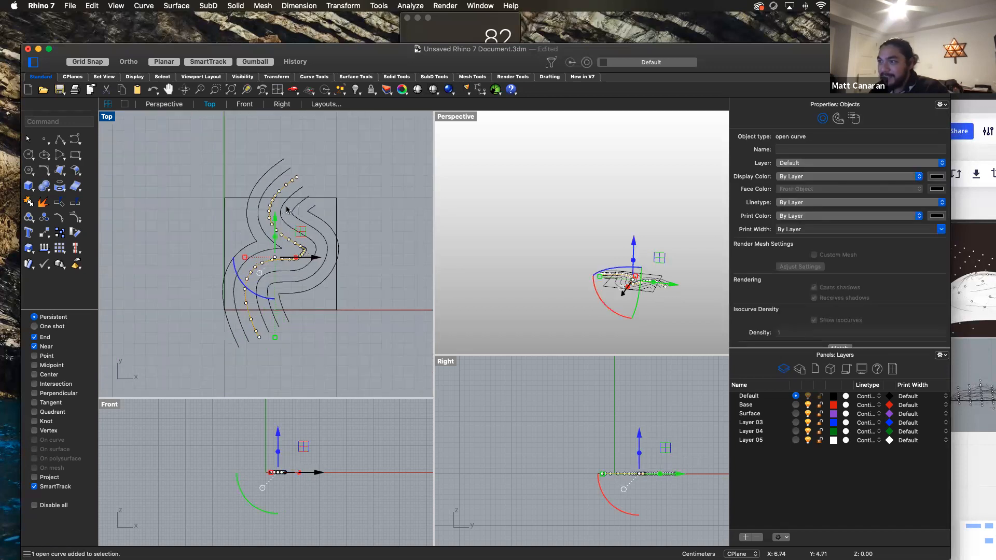
click(390, 315)
scroll(390, 315, down, 1)
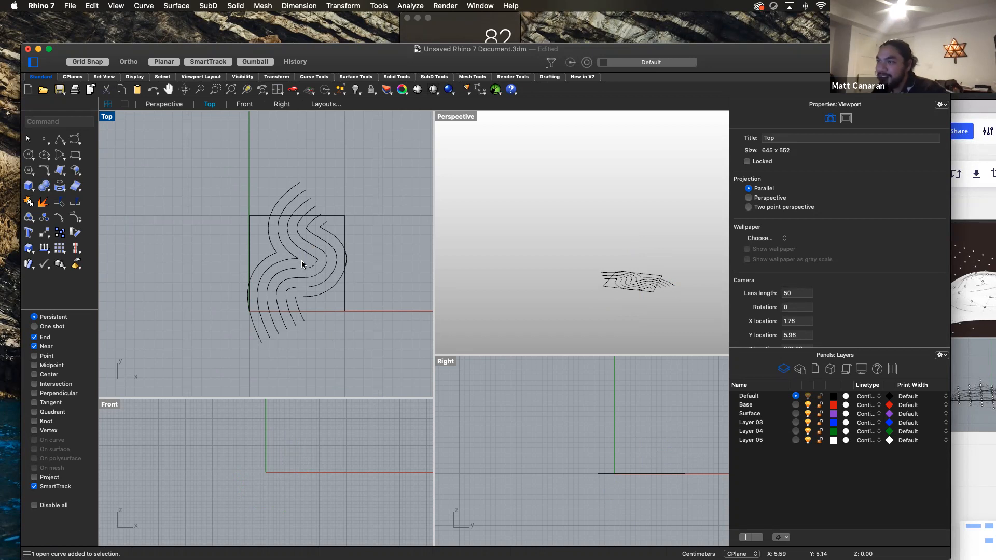
scroll(301, 265, up, 5)
scroll(337, 259, up, 1)
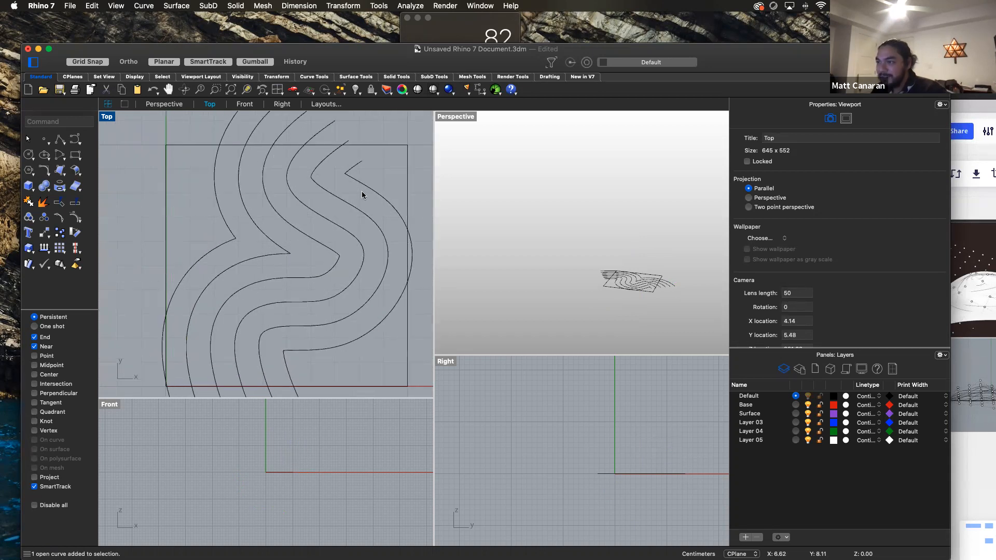
Try to smooth the kink in the leftmost offset curve by moving its control points.
click(232, 232)
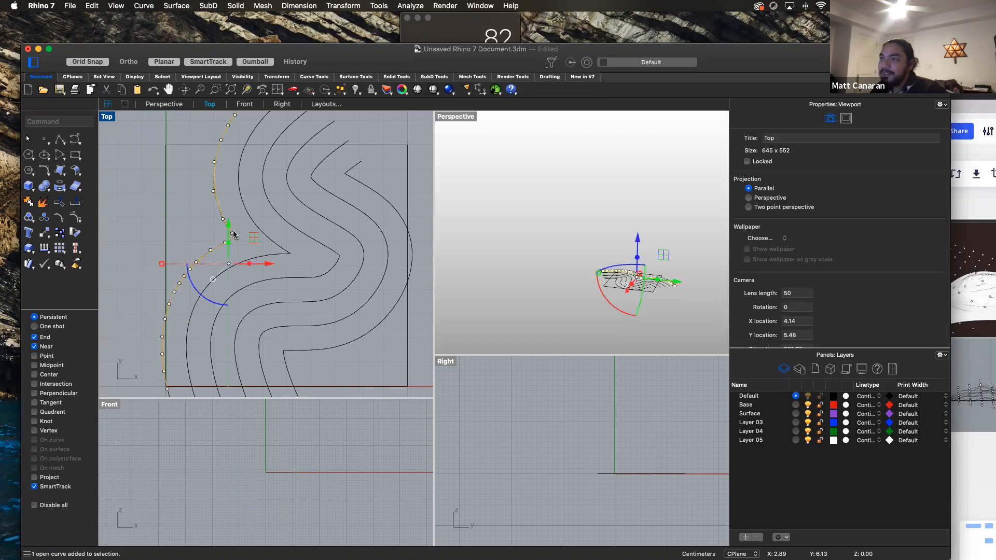
click(236, 239)
mouse_move(227, 238)
mouse_down()
mouse_move(216, 235)
mouse_move(240, 239)
mouse_move(190, 241)
mouse_move(217, 251)
mouse_up()
click(251, 254)
click(198, 247)
Undo the control point edits and all the offsets, leaving only the square and the original winding curve.
key(super+z)
key(super+z)
key(super+z)
key(super+z)
key(super+z)
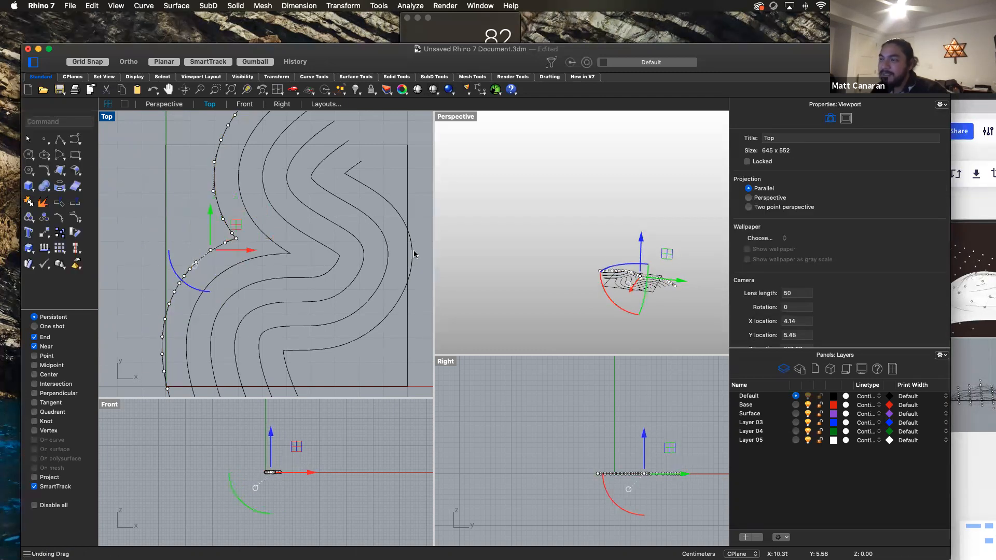
key(super+z)
key(super+z)
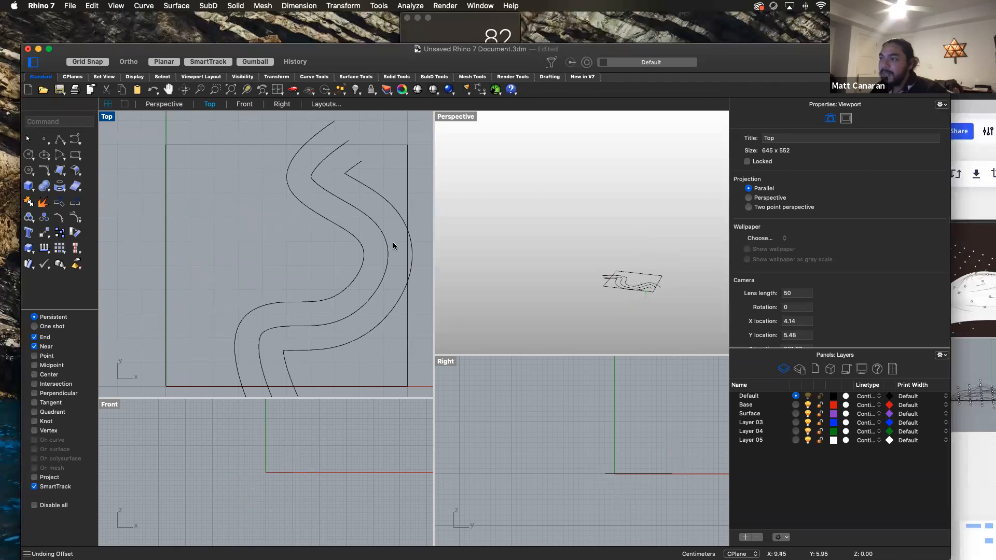
key(super+z)
key(super+z)
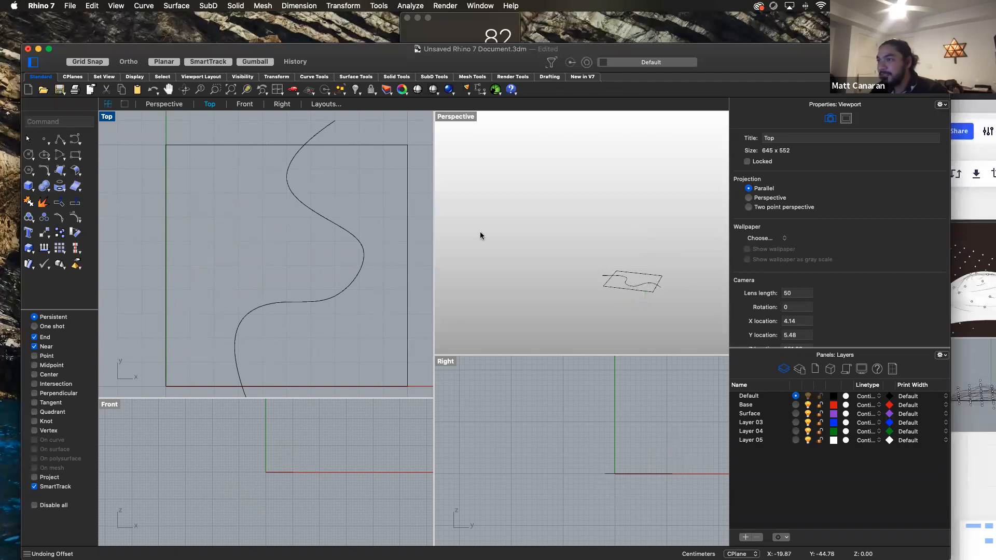
Draw the upper part of a curve just left of the winding curve, following its bends to the right-hand turn with Grid Snap off.
click(81, 139)
click(310, 121)
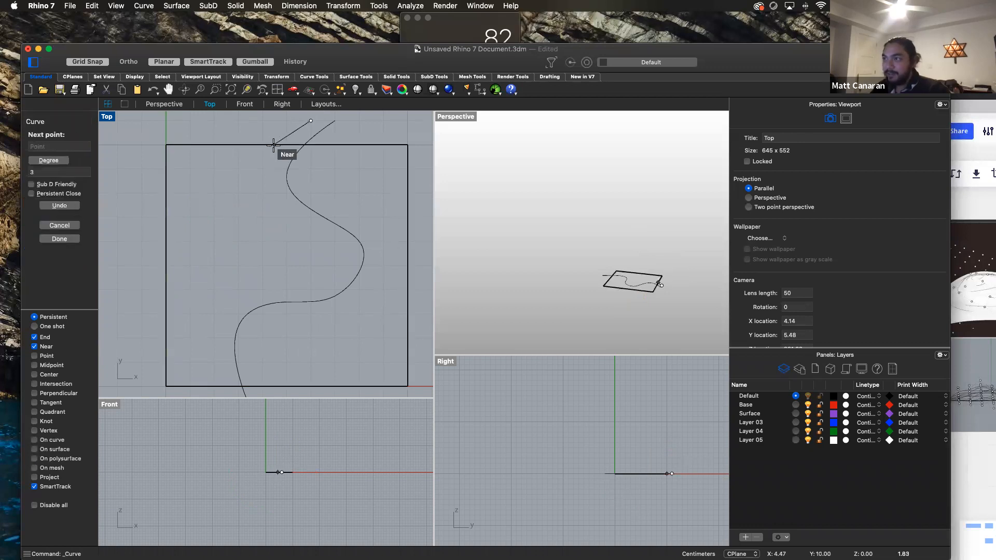
click(272, 145)
click(266, 195)
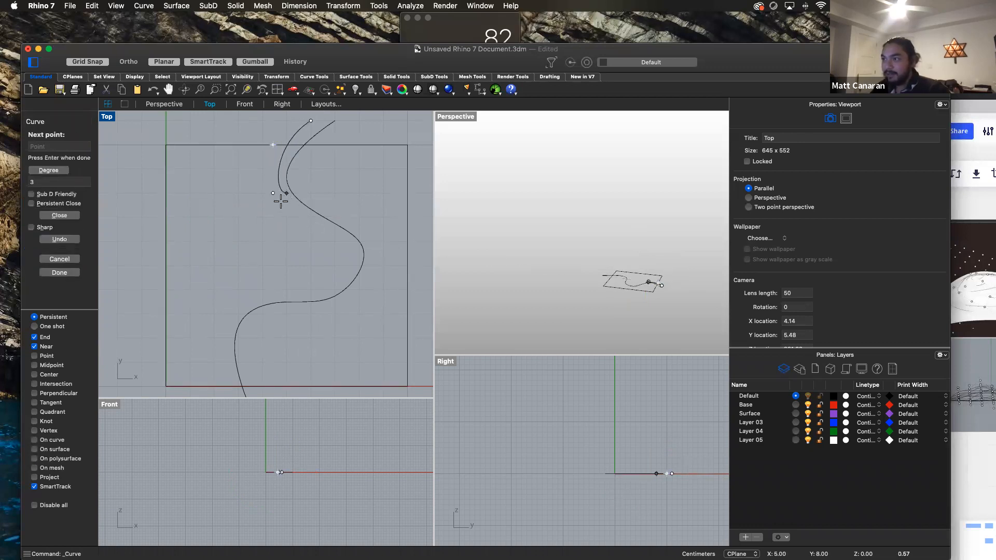
click(286, 217)
click(332, 240)
click(338, 268)
click(305, 276)
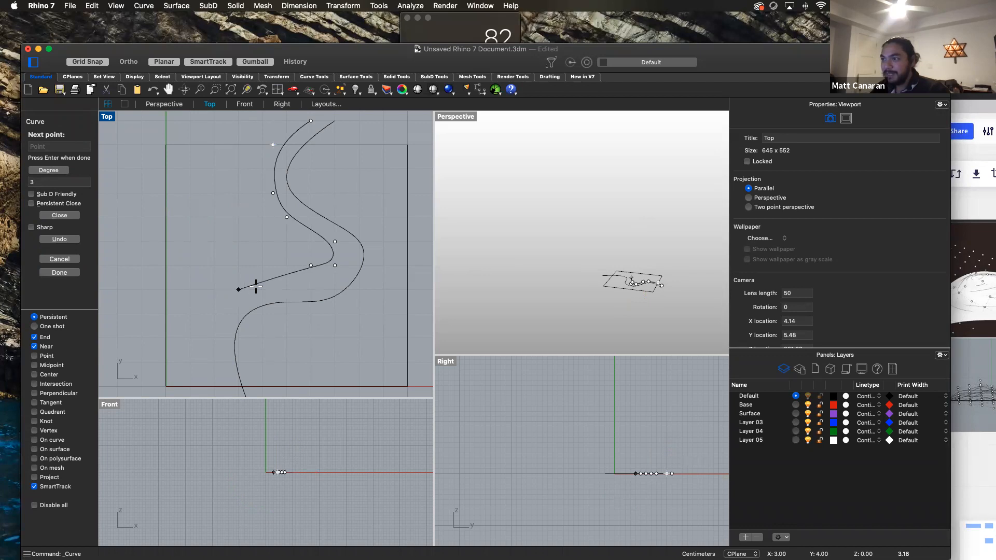
key(super+z)
click(336, 266)
click(96, 62)
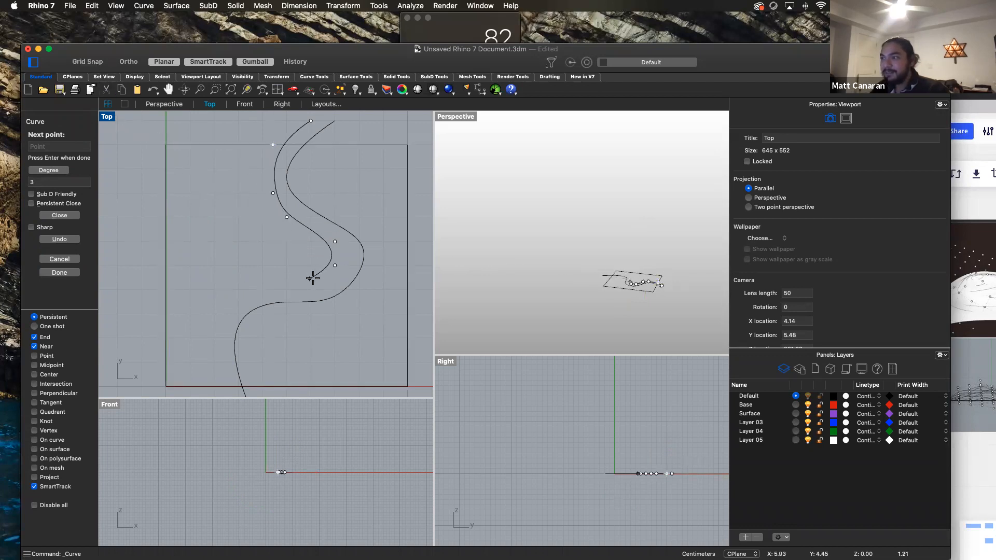
Continue the new curve around the turn and down beside the winding curve, ending it at the square's bottom edge.
click(325, 279)
click(288, 284)
click(228, 295)
click(216, 336)
click(217, 366)
click(224, 388)
key(Return)
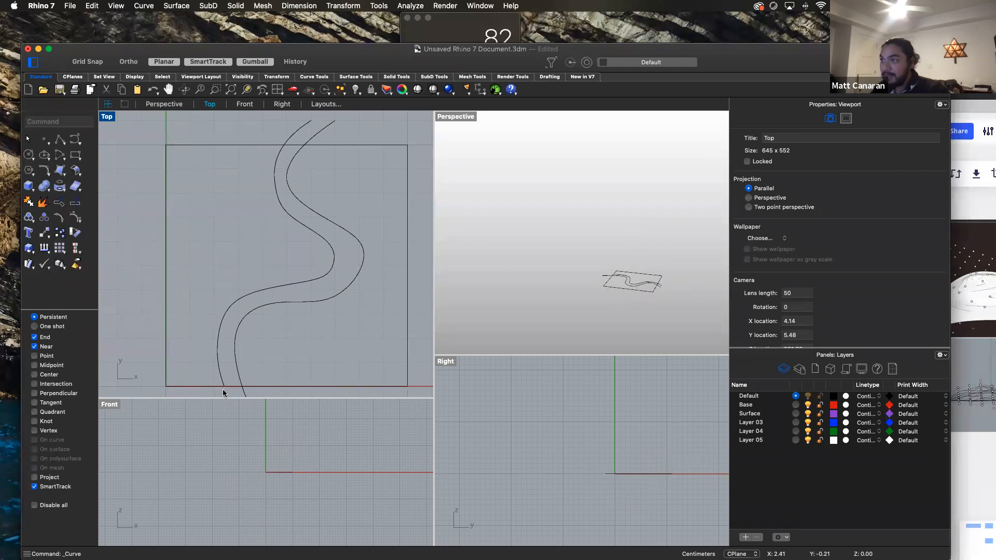
Draw a third winding curve further left, starting above the square and ending below its bottom edge.
key(Return)
click(283, 128)
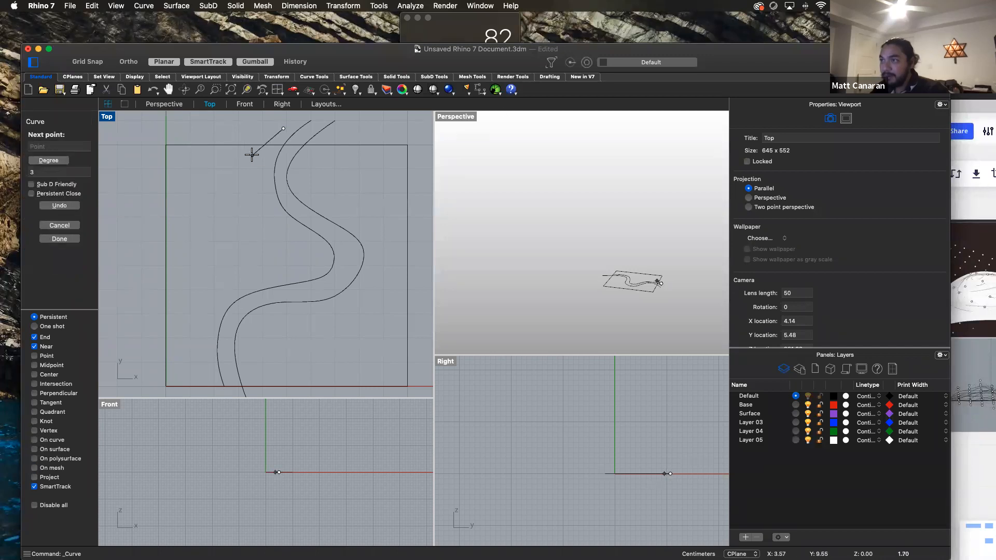
click(252, 155)
click(256, 205)
click(297, 246)
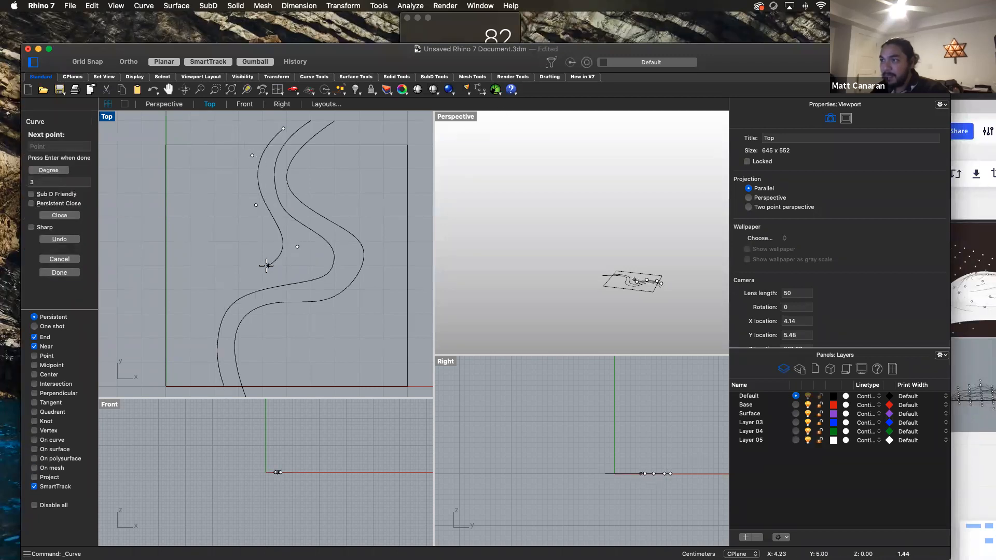
click(290, 269)
click(224, 285)
click(195, 332)
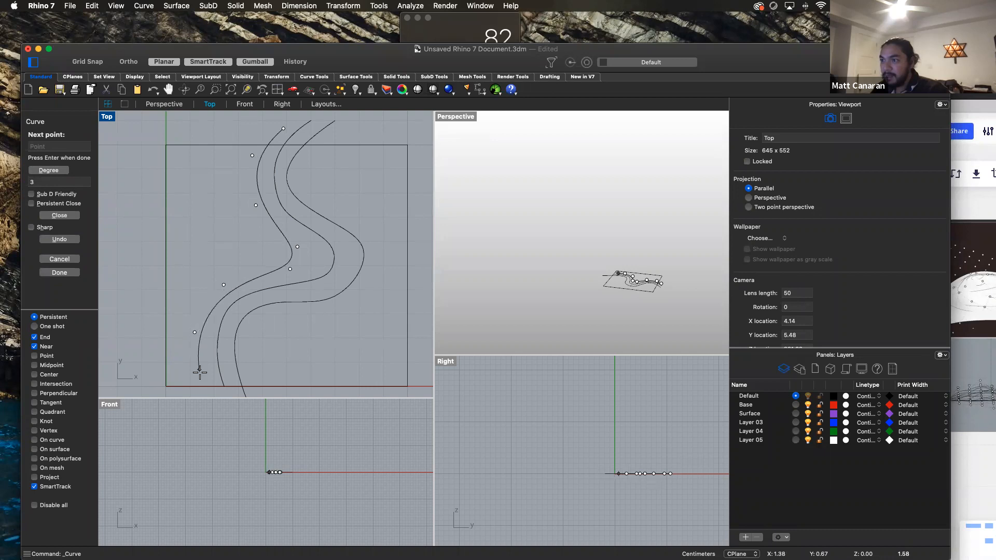
click(224, 386)
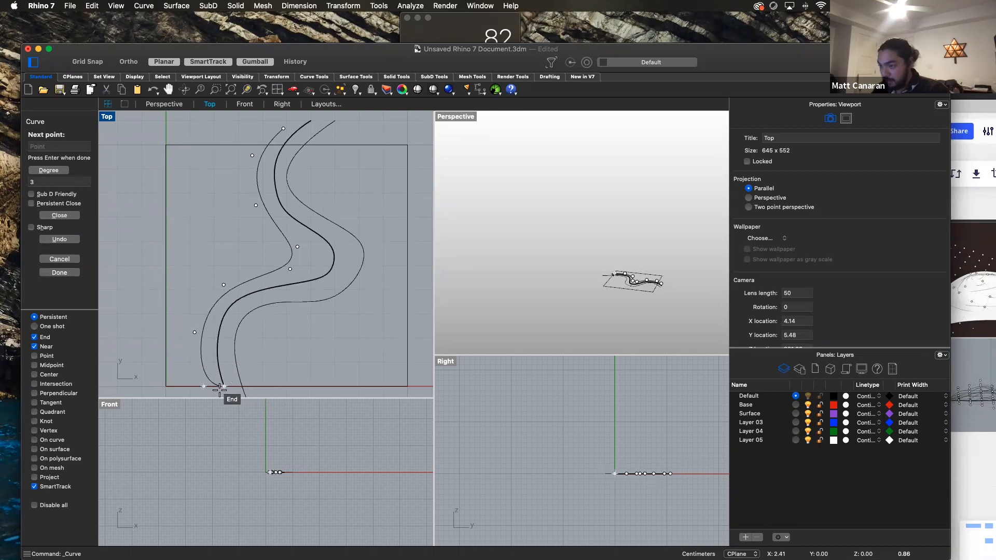
scroll(194, 163, down, 3)
click(228, 424)
click(202, 310)
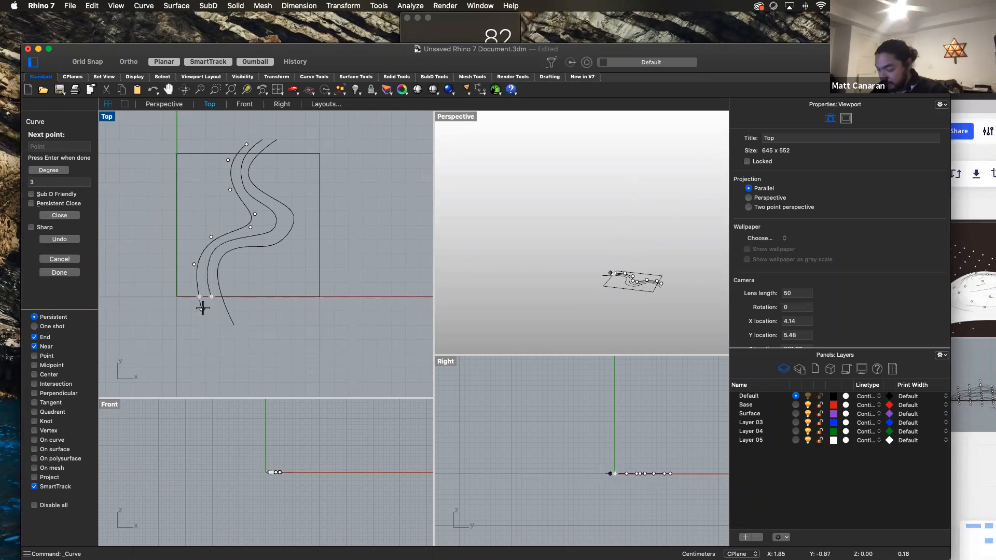
key(Return)
Draw the upper part of a fourth curve right of the original winding curve, starting above the square's top edge.
key(Return)
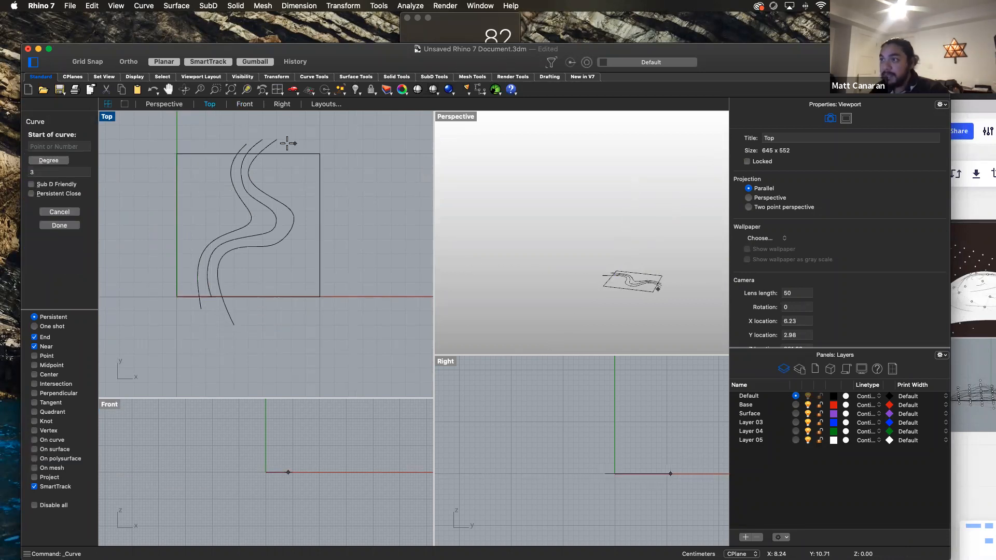
scroll(280, 149, up, 3)
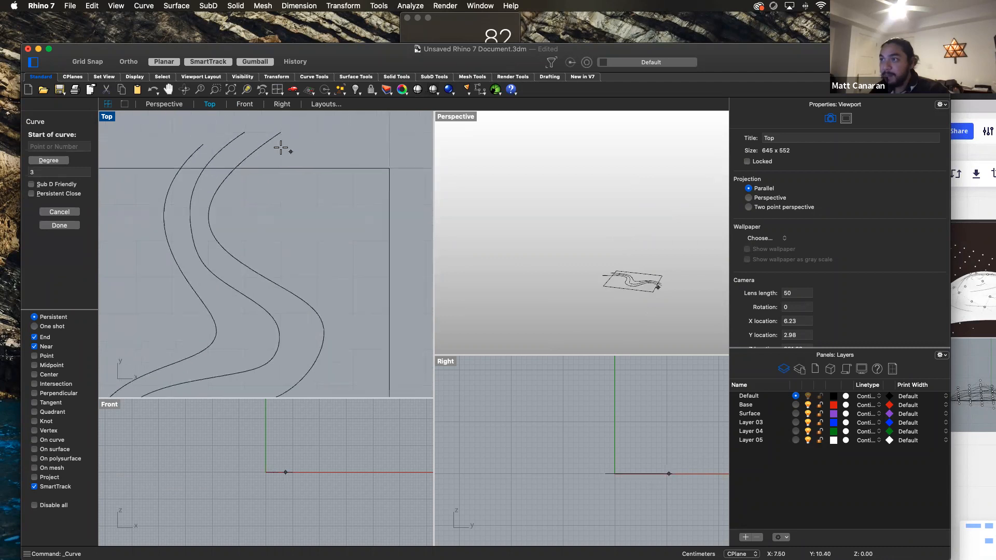
click(298, 150)
click(251, 178)
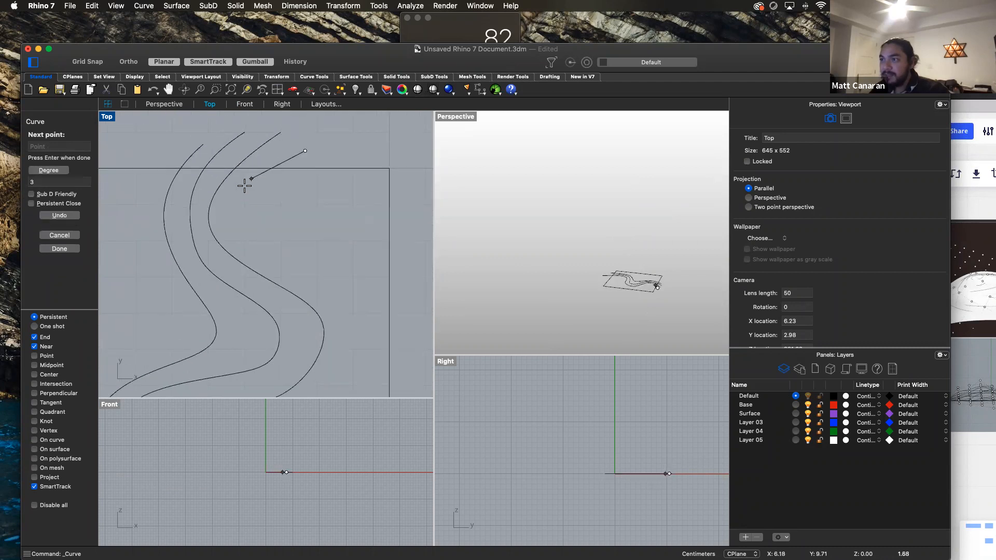
click(237, 233)
click(294, 268)
click(345, 292)
Continue the fourth curve around the right-hand turn and down past the square's bottom edge, parallel to its neighbour.
scroll(357, 192, up, 3)
scroll(365, 266, down, 5)
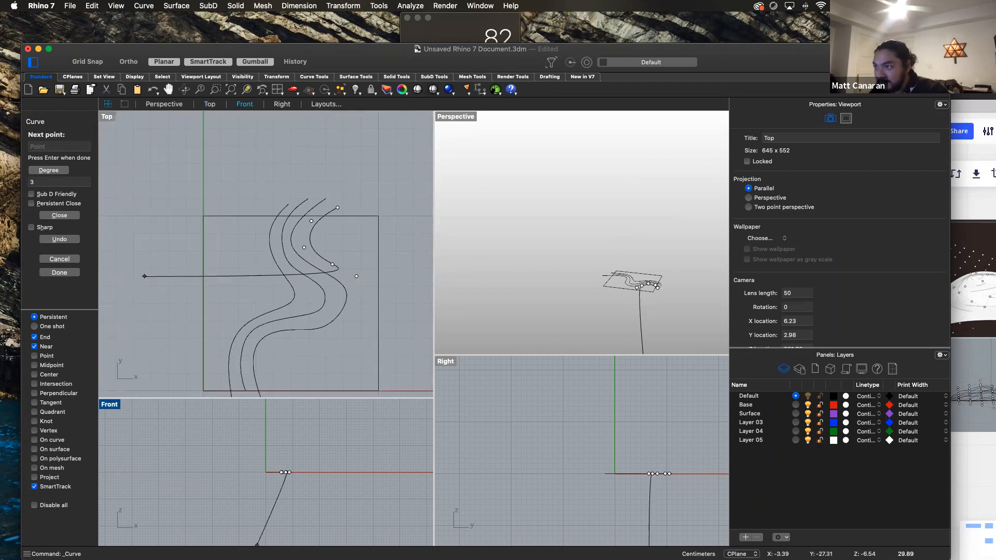
click(359, 303)
click(339, 340)
click(285, 345)
click(267, 365)
scroll(281, 381, down, 5)
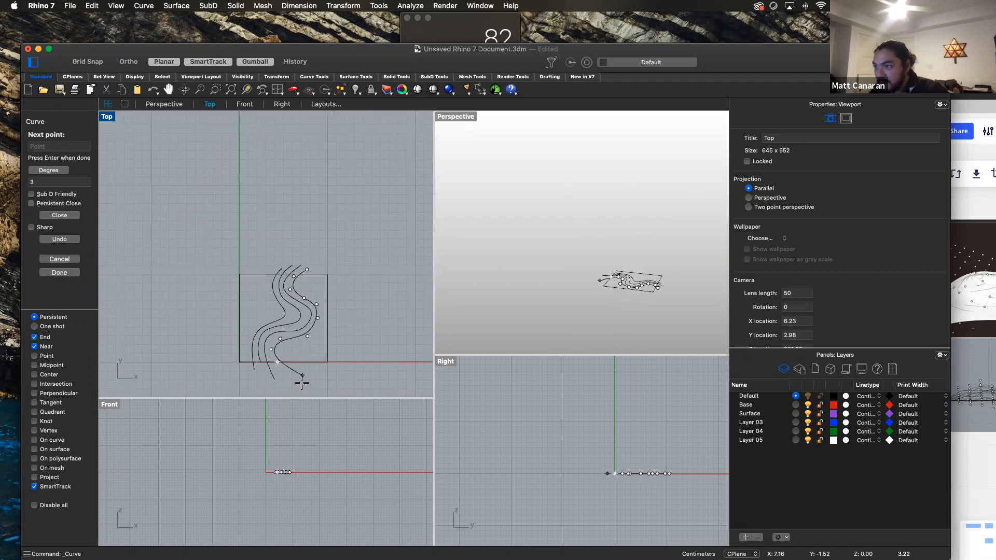
click(284, 375)
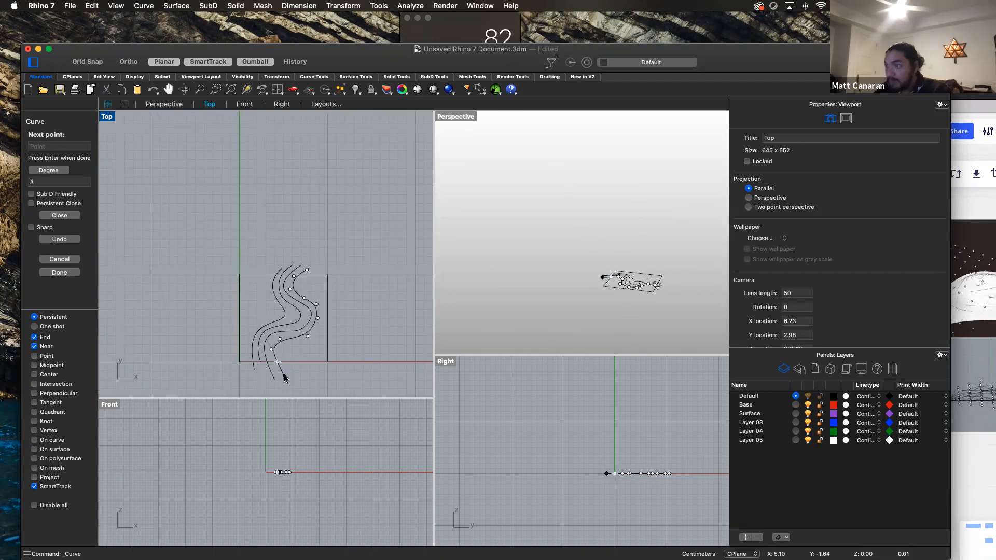
key(Return)
Offset the leftmost winding curve 1 cm to its left.
scroll(329, 345, up, 3)
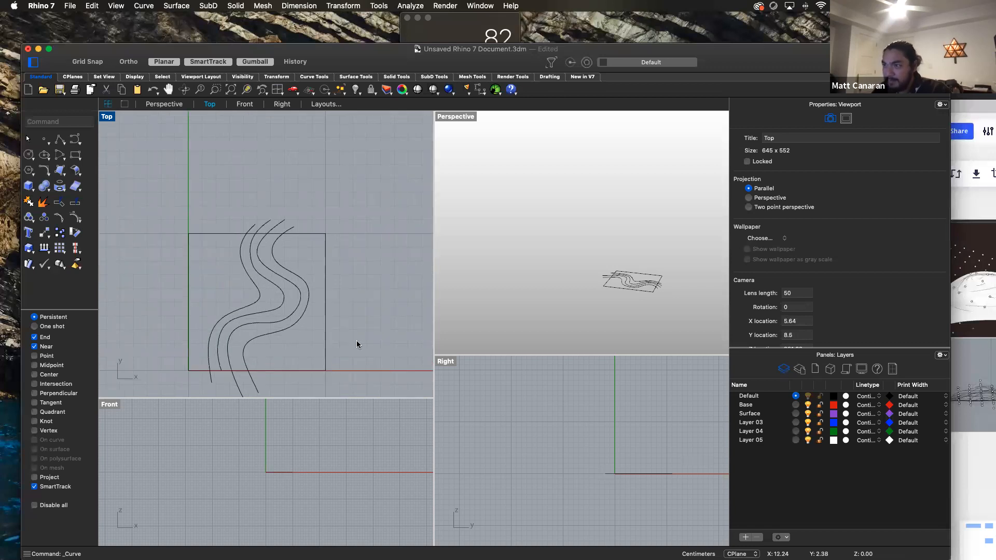
scroll(393, 287, down, 3)
scroll(308, 331, up, 5)
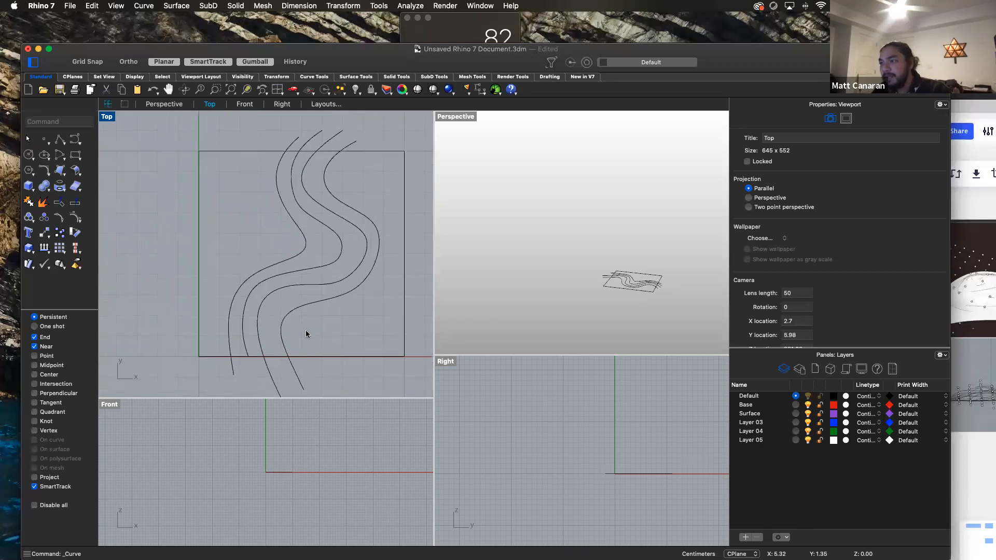
click(301, 242)
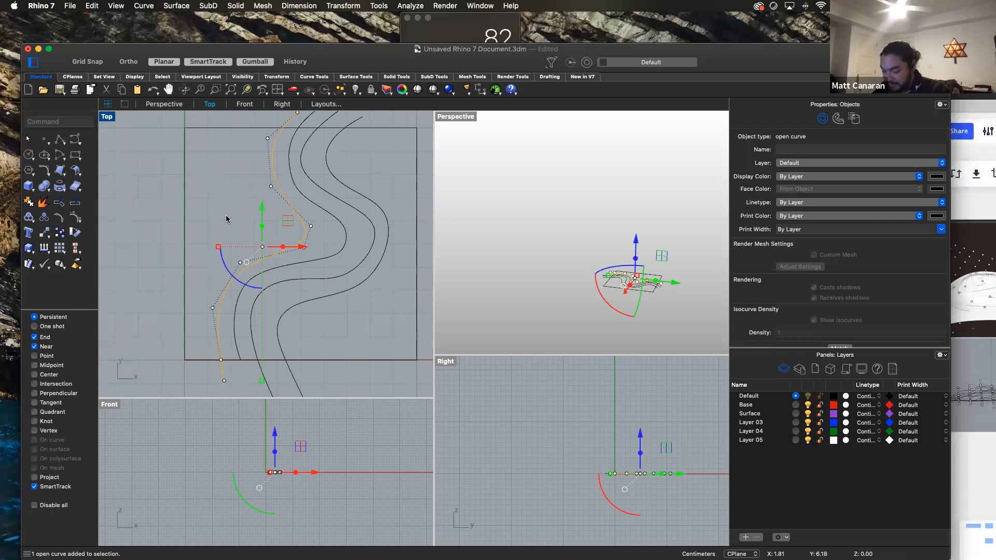
text(o)
key(Return)
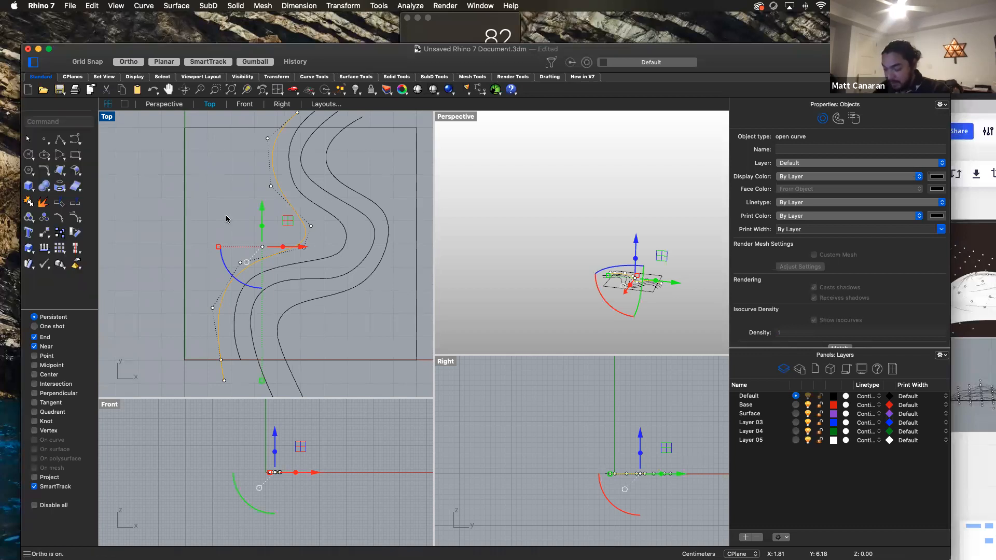
text(.75)
key(Return)
text(offset)
key(Return)
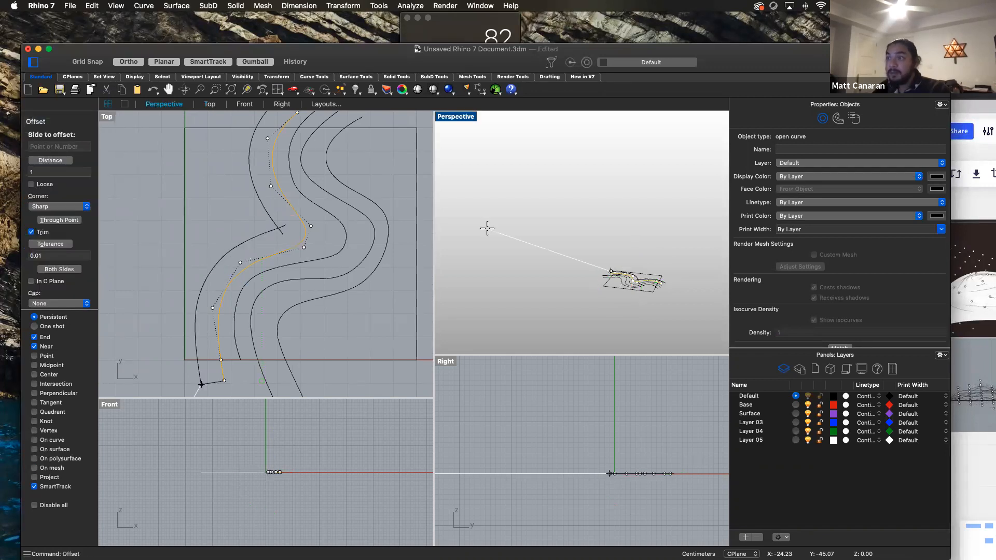
click(268, 229)
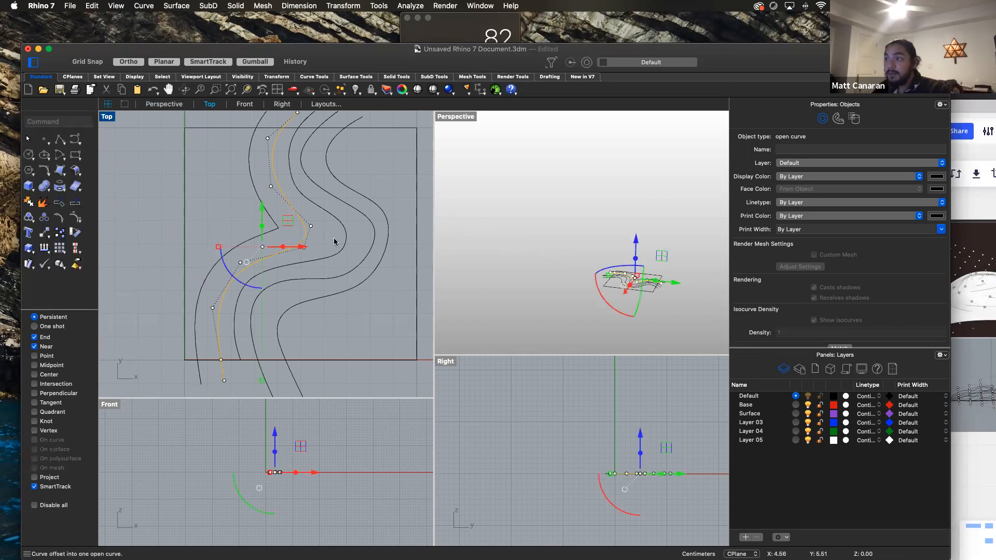
Offset the rightmost winding curve 1 cm to its right.
key(Return)
click(406, 247)
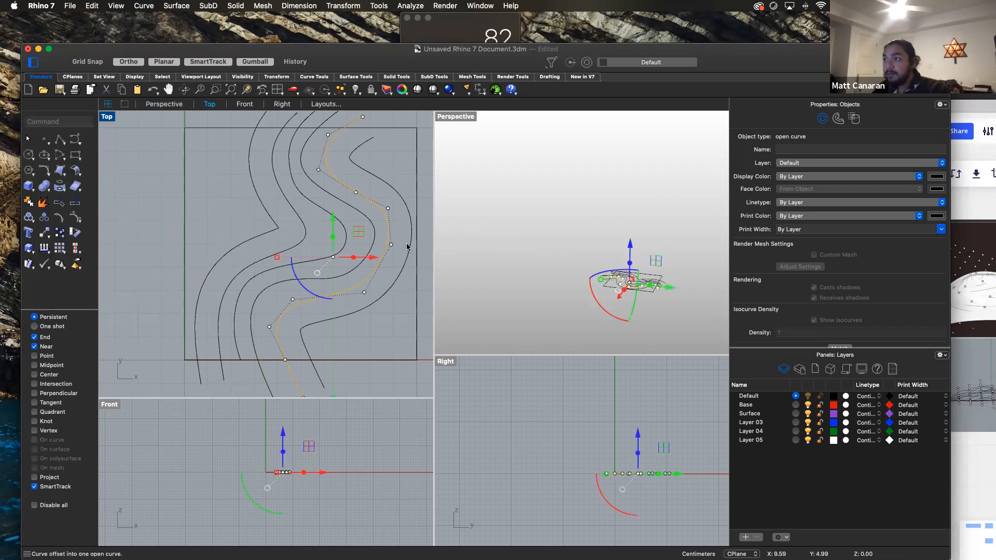
key(Escape)
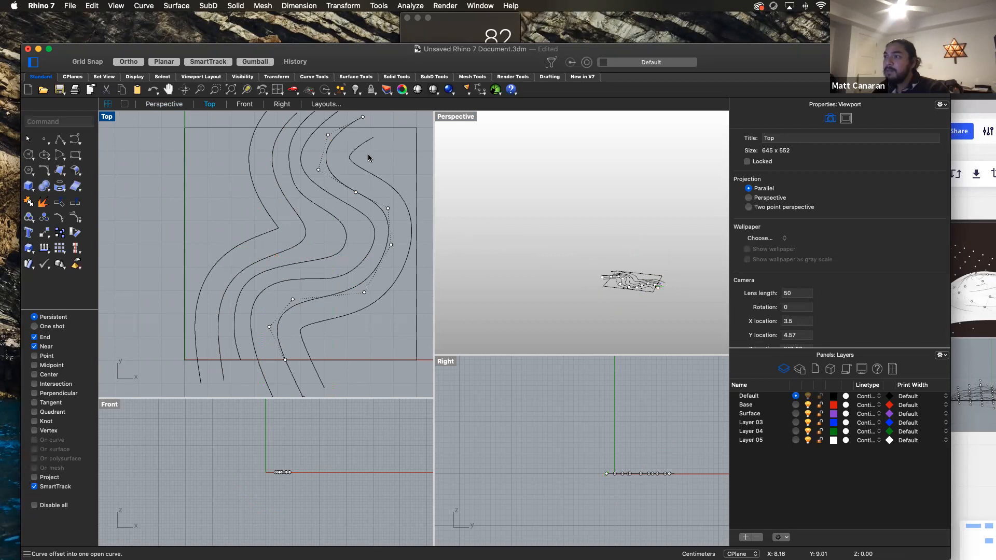
Extend the upper end of the rightmost offset curve to the square's top edge, using the square as boundary and the Natural type.
click(382, 182)
click(419, 158)
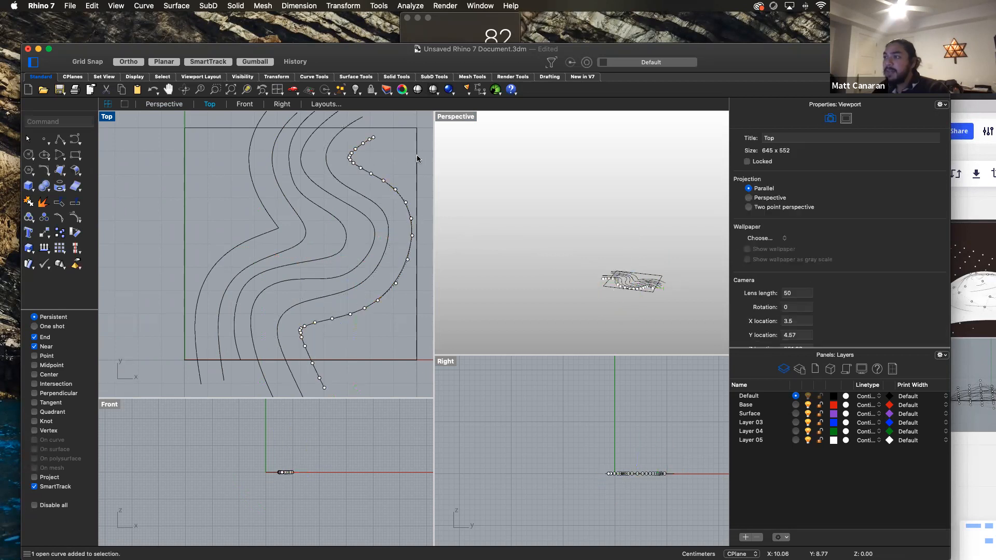
click(418, 159)
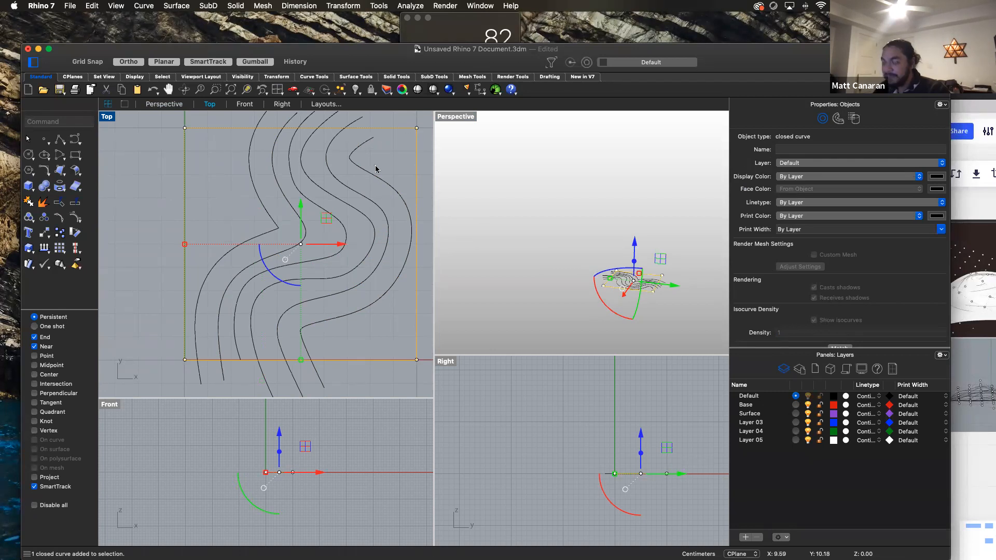
text(Ext)
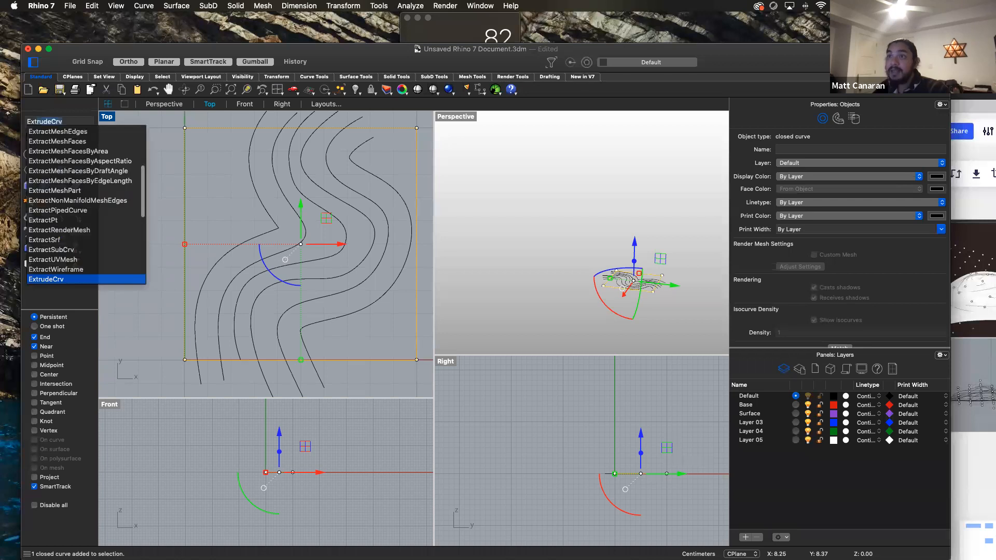
text(end)
key(Return)
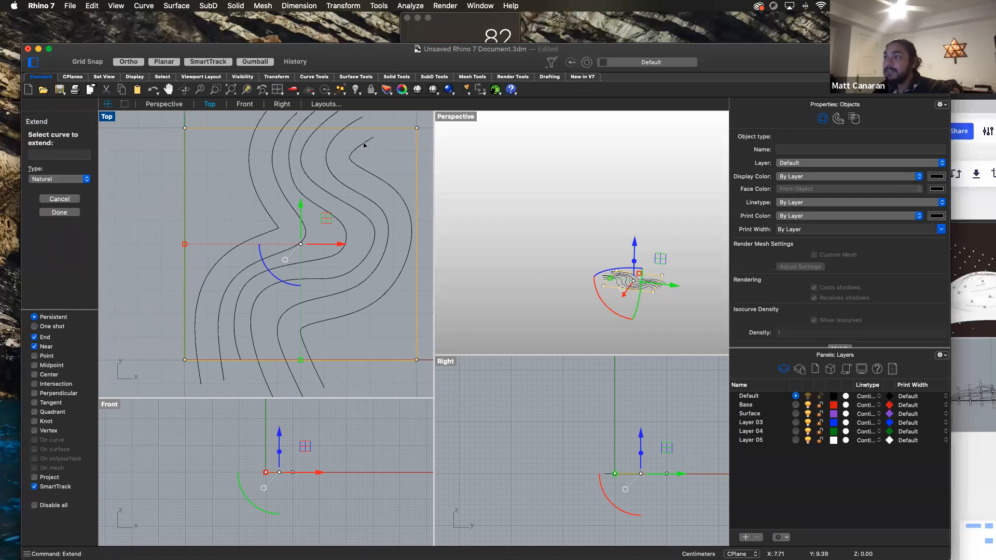
click(364, 145)
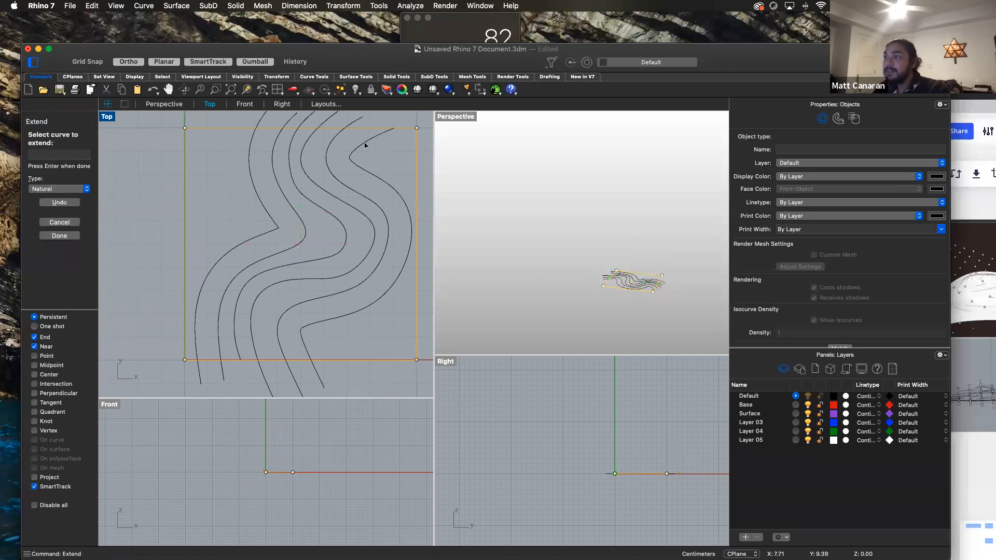
click(305, 353)
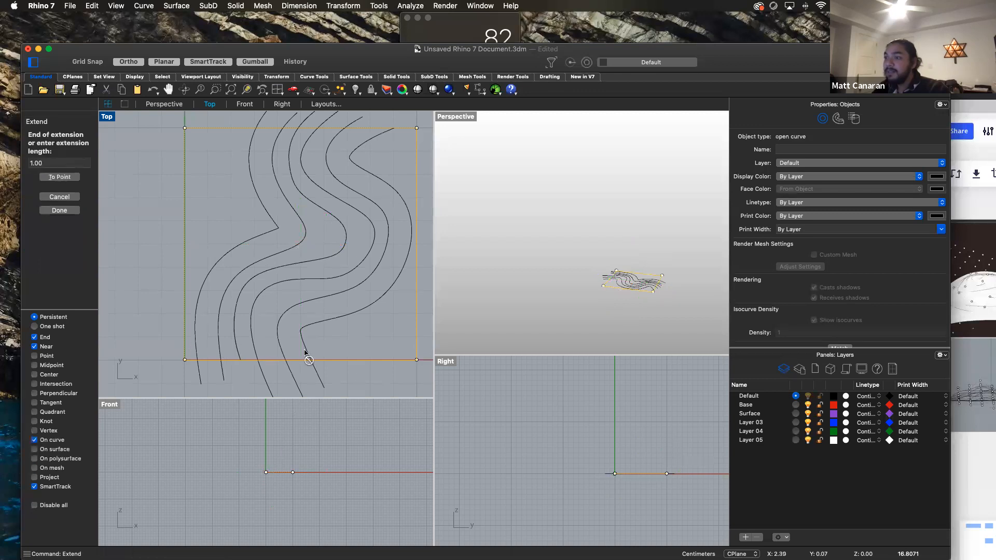
click(306, 353)
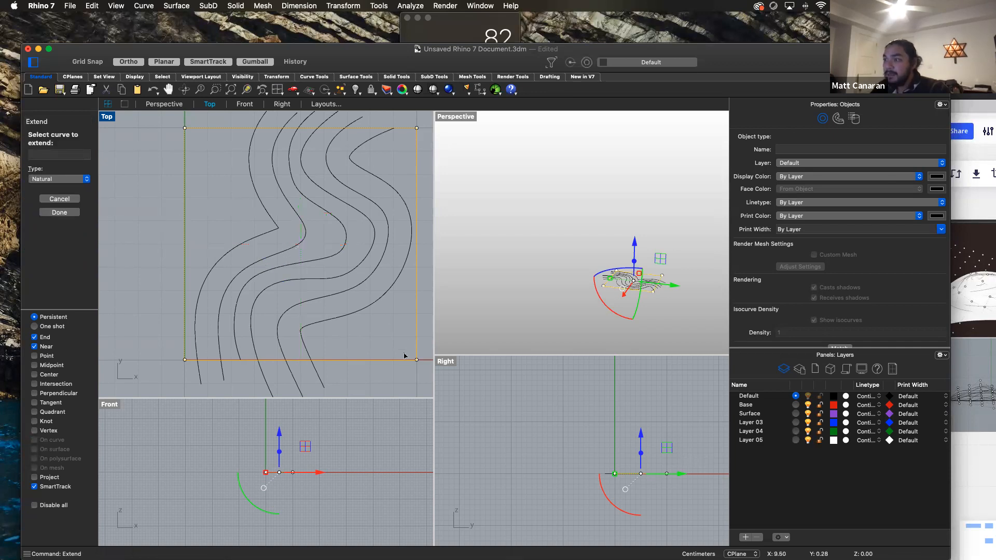
Trim away all curve ends beyond the square's bottom and top edges, using the square as the cutting object.
scroll(345, 251, down, 5)
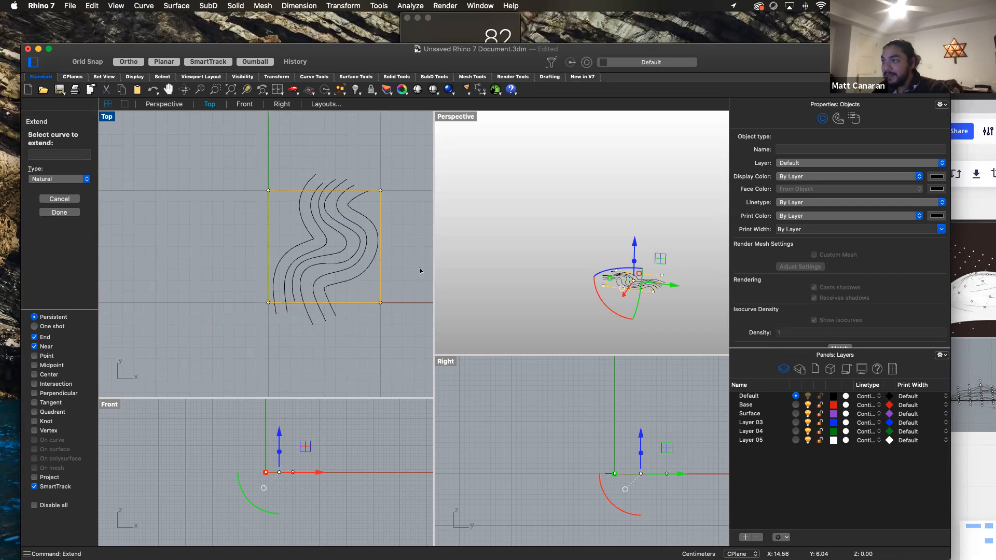
text(trim)
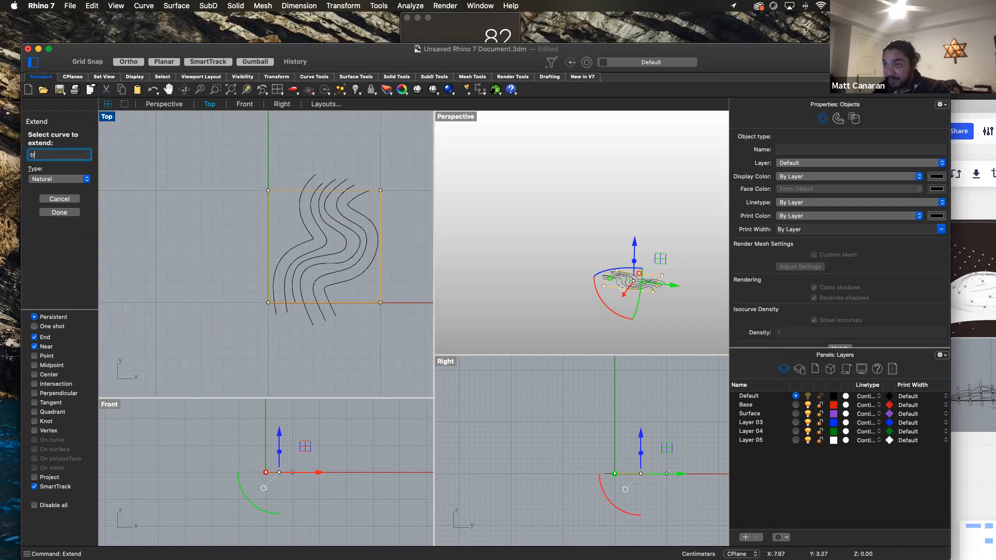
key(Escape)
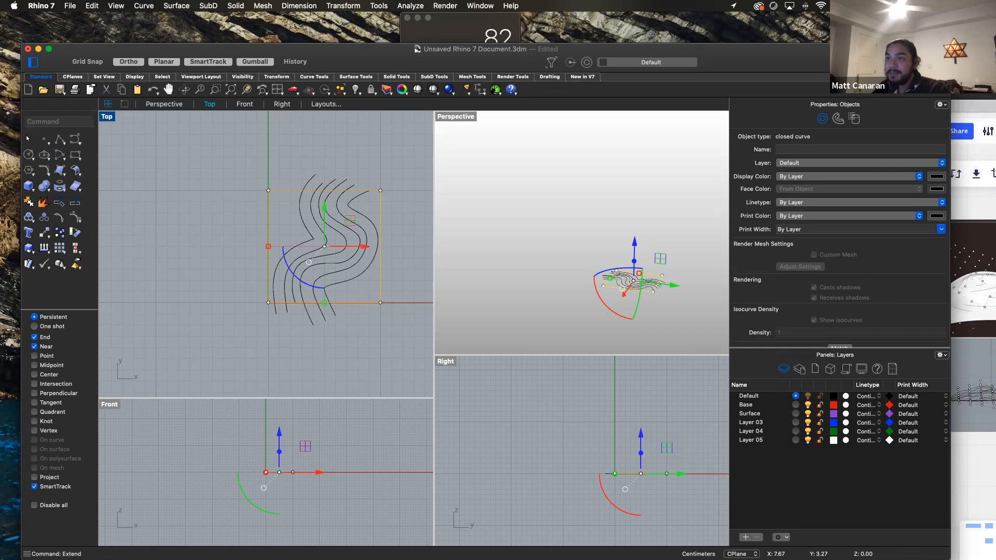
text(Trim)
key(Return)
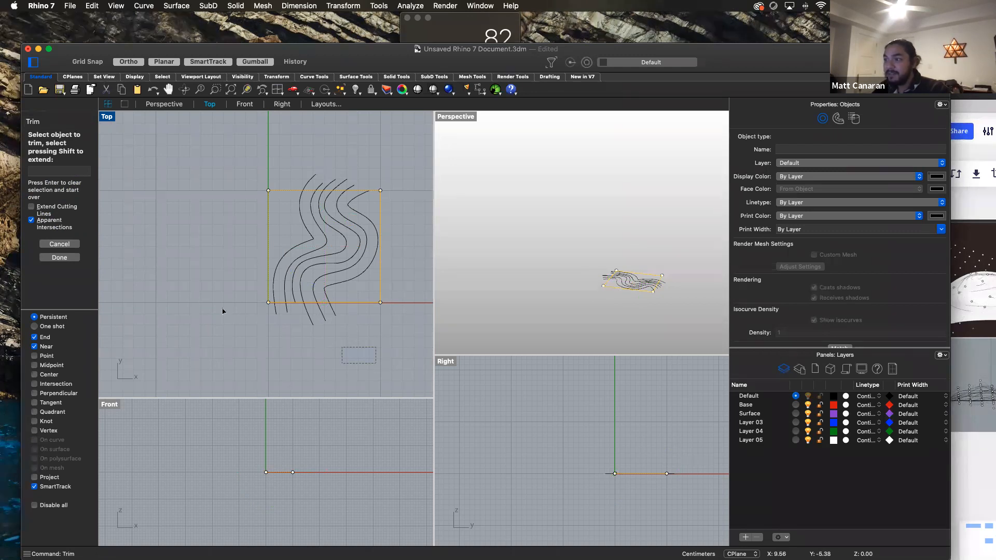
drag(376, 347, 223, 311)
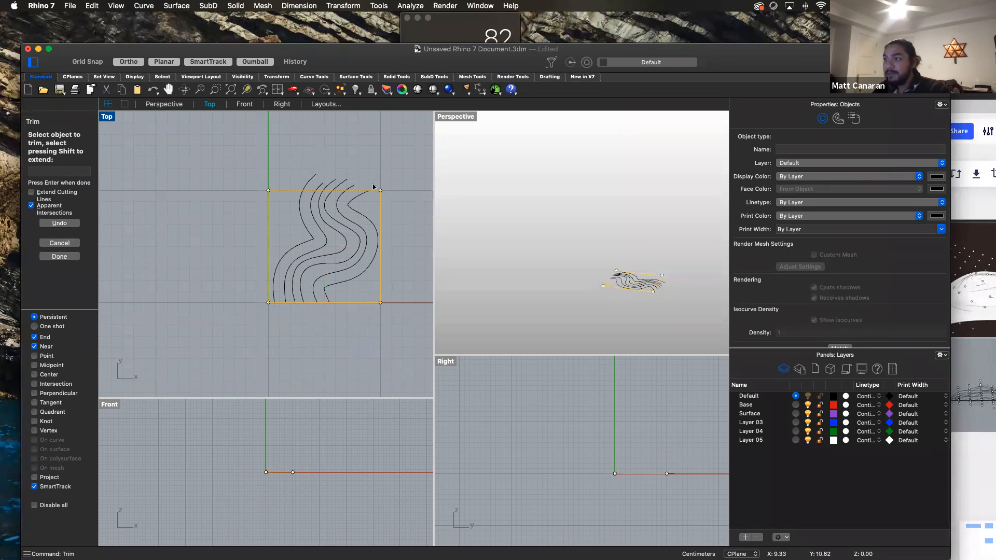
drag(243, 165, 263, 166)
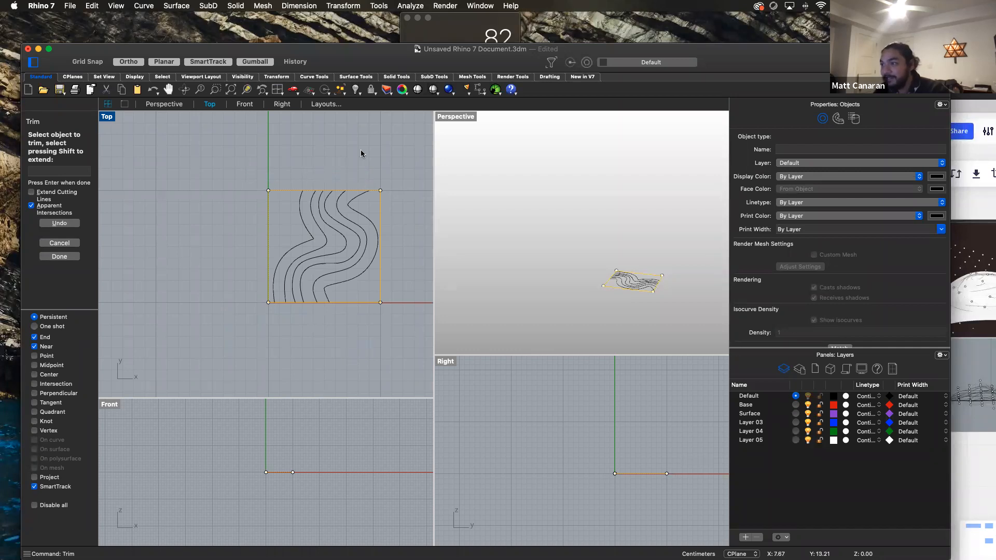
key(Return)
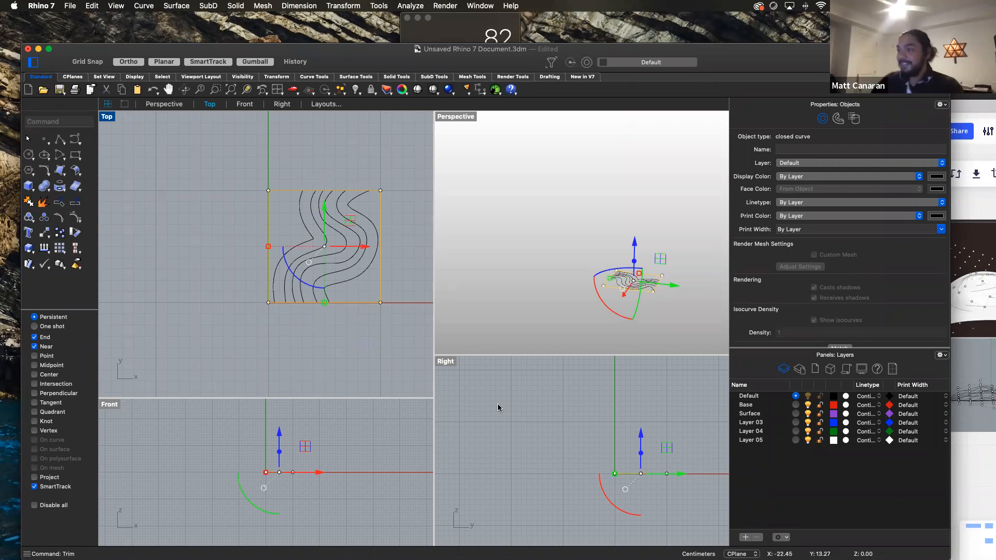
click(345, 297)
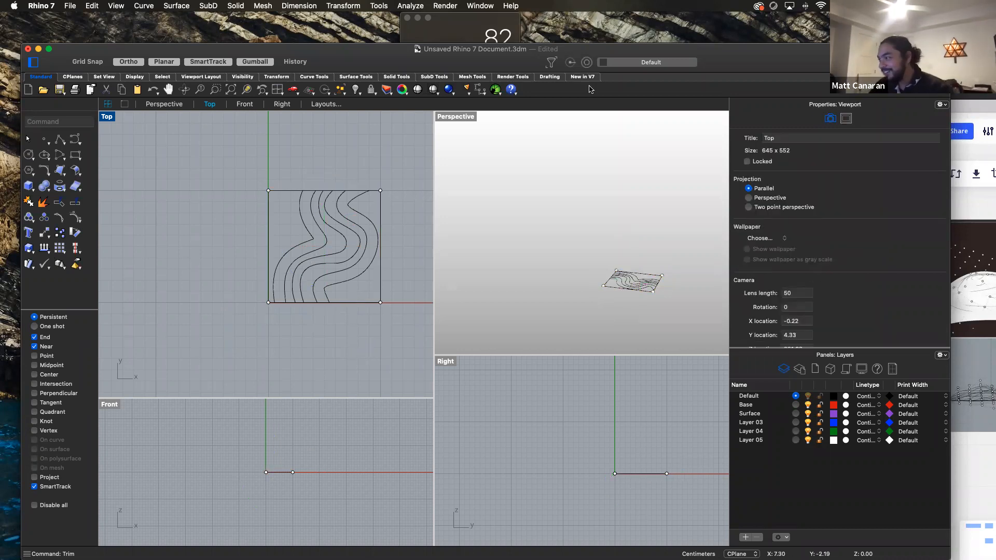
Examine the trimmed curves inside the square in the Top and Perspective views.
scroll(378, 227, down, 2)
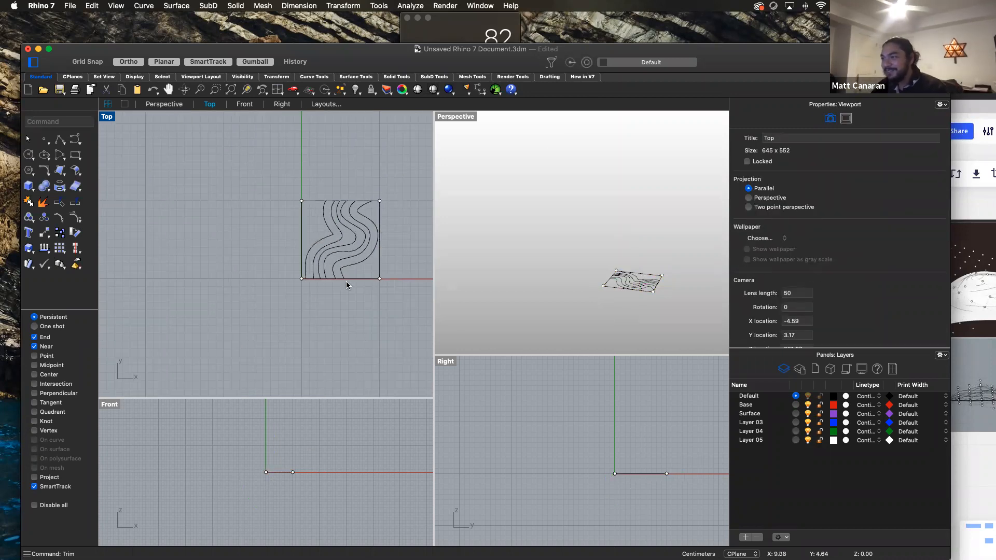
scroll(377, 259, up, 10)
scroll(378, 261, down, 6)
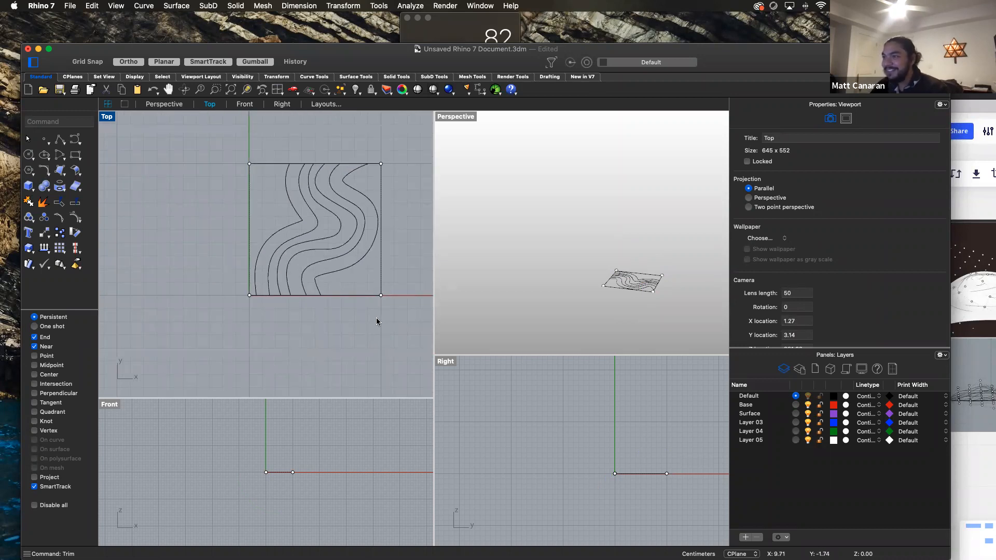
scroll(328, 153, up, 2)
scroll(336, 157, down, 1)
scroll(374, 159, up, 1)
scroll(373, 161, up, 1)
scroll(653, 286, up, 6)
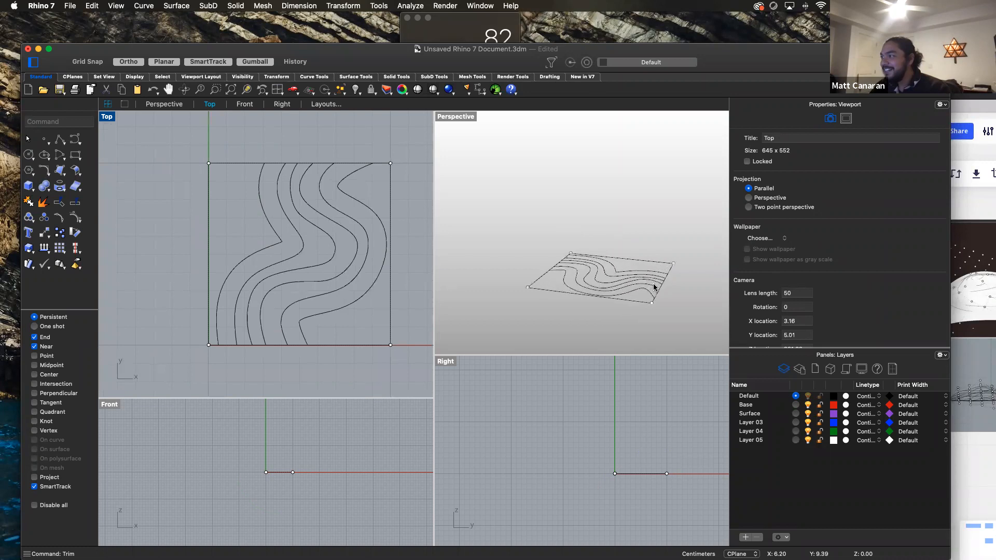
scroll(652, 286, up, 1)
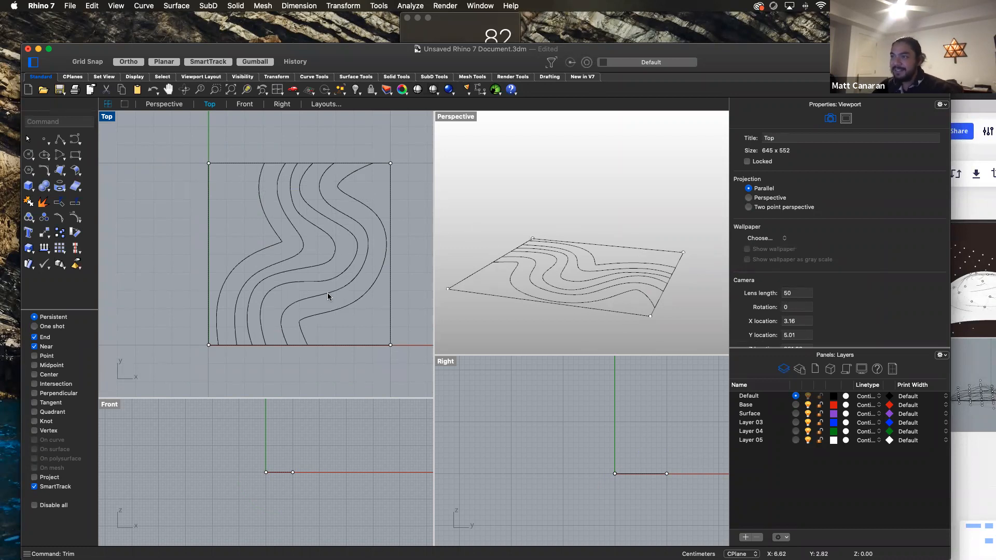
Create a planar surface from the closed square outline with PlanarSrf.
click(214, 161)
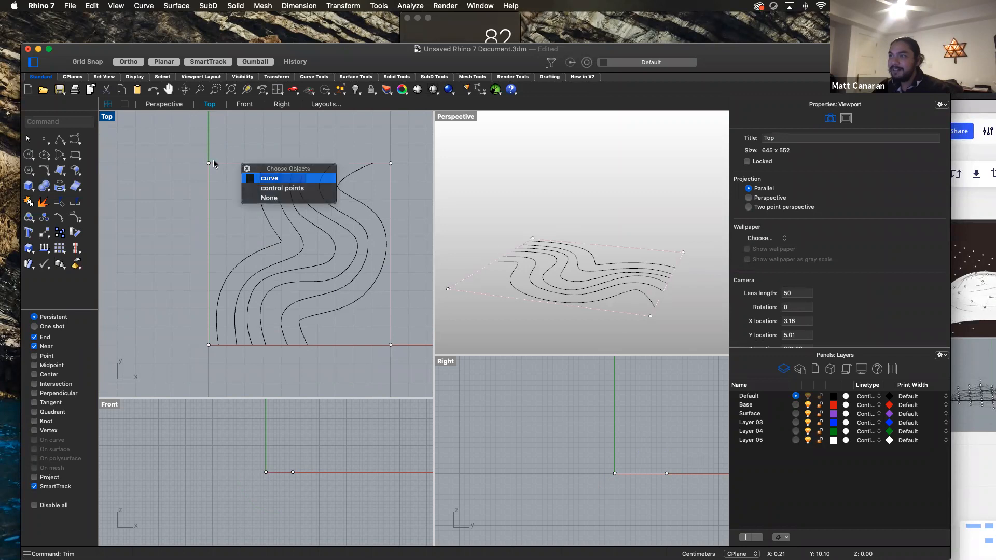
click(195, 149)
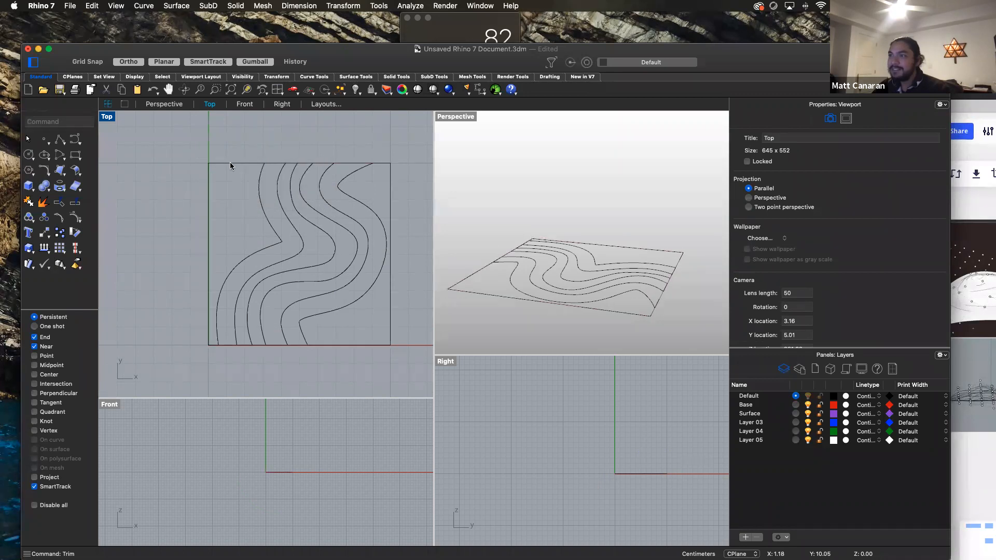
click(229, 163)
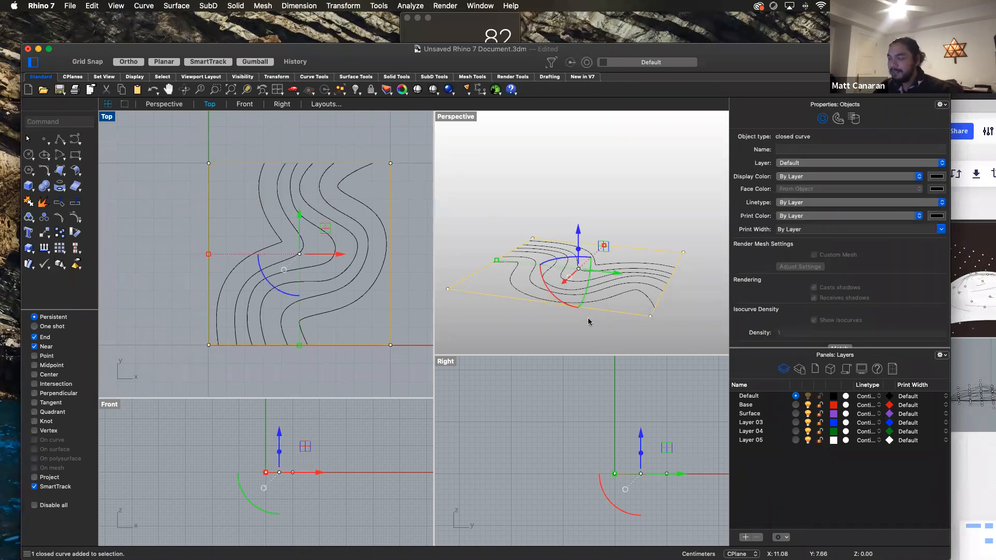
text(plan)
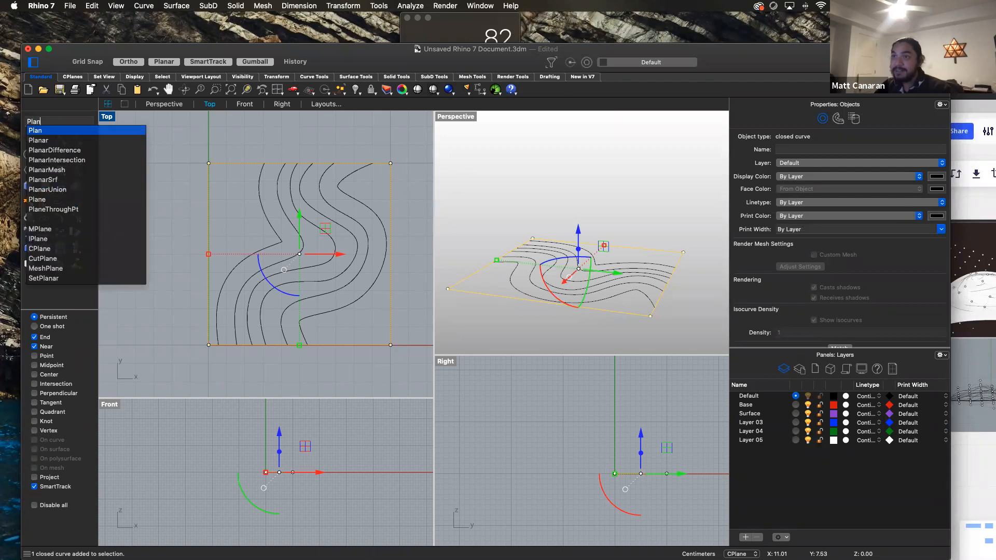
key(Down)
key(Down)
key(Down)
key(Down)
key(Down)
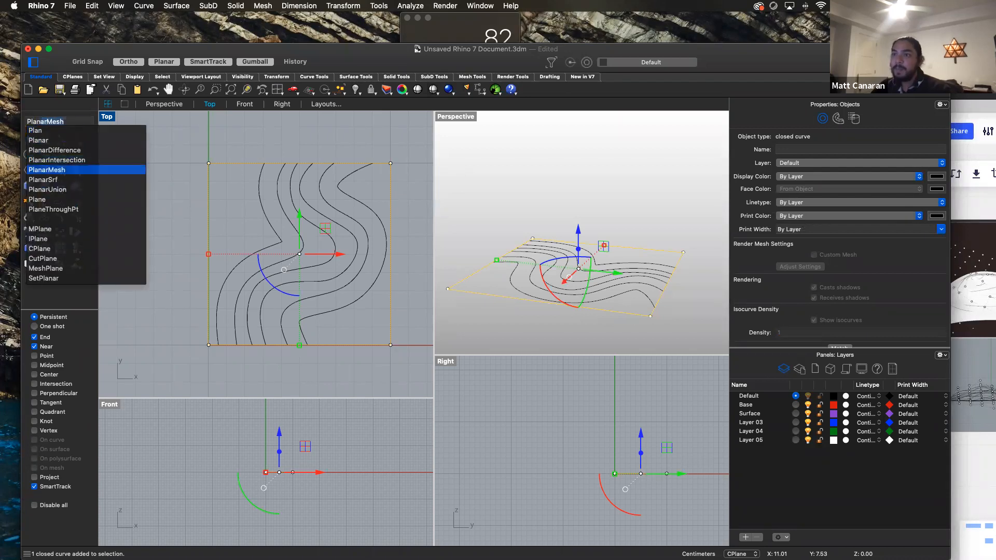
key(Return)
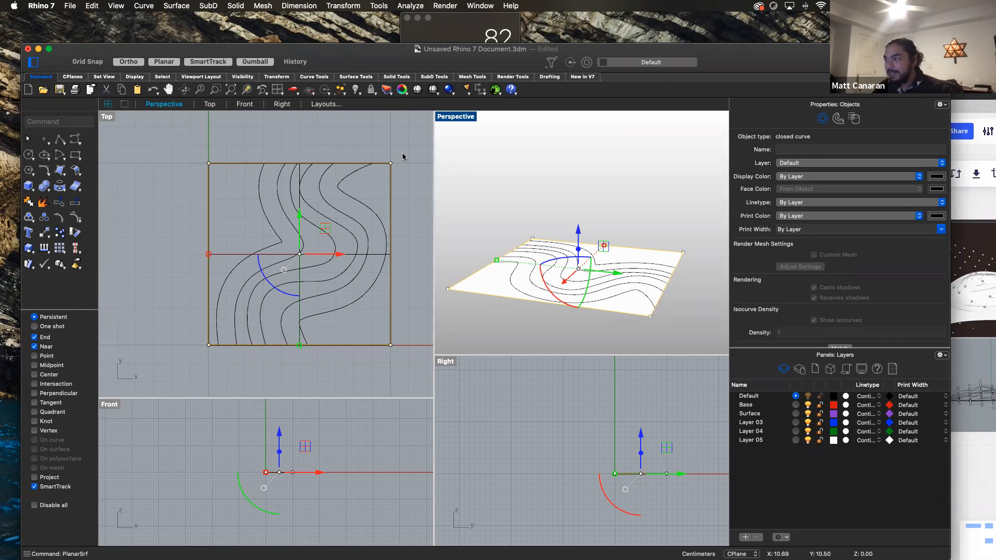
click(373, 147)
drag(420, 311, 247, 203)
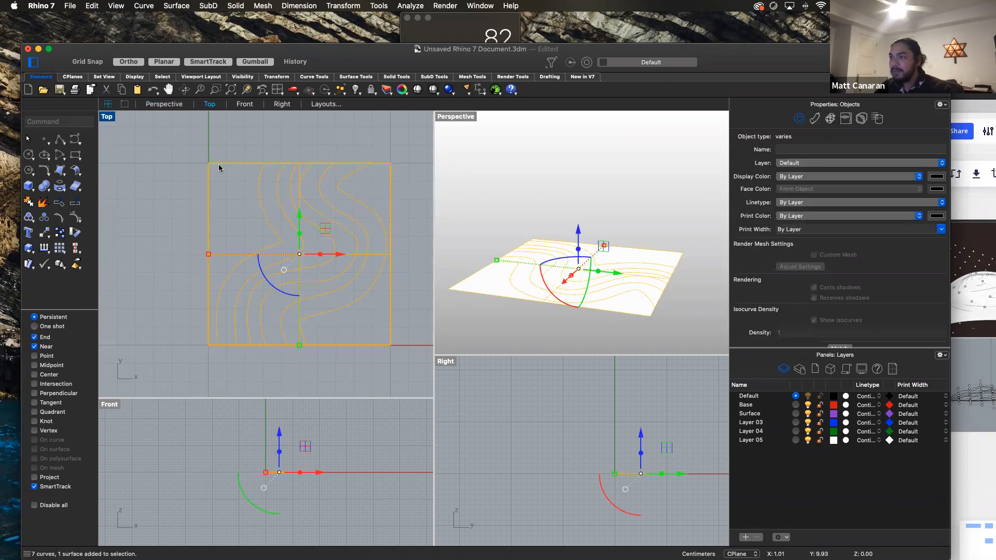
click(209, 197)
click(137, 172)
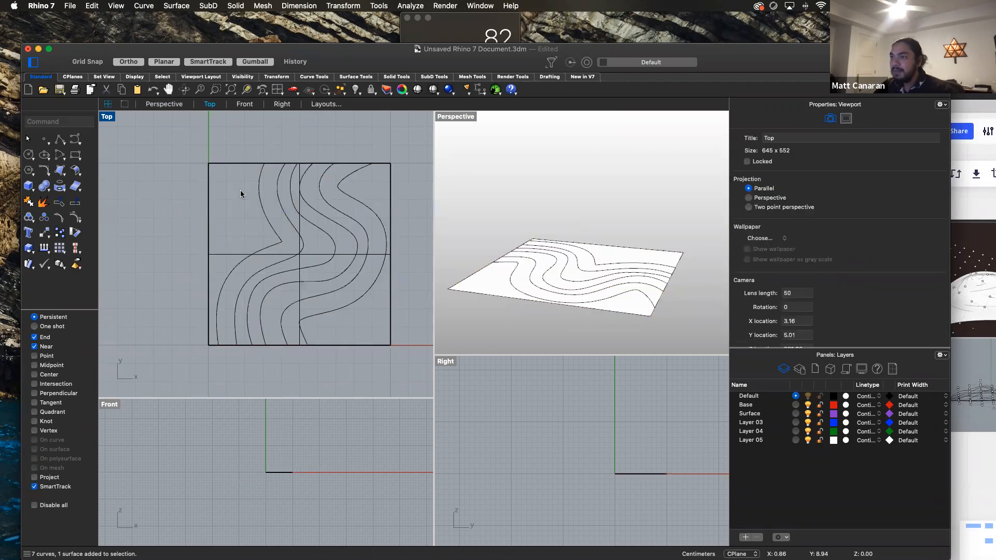
click(259, 198)
shift+click(283, 203)
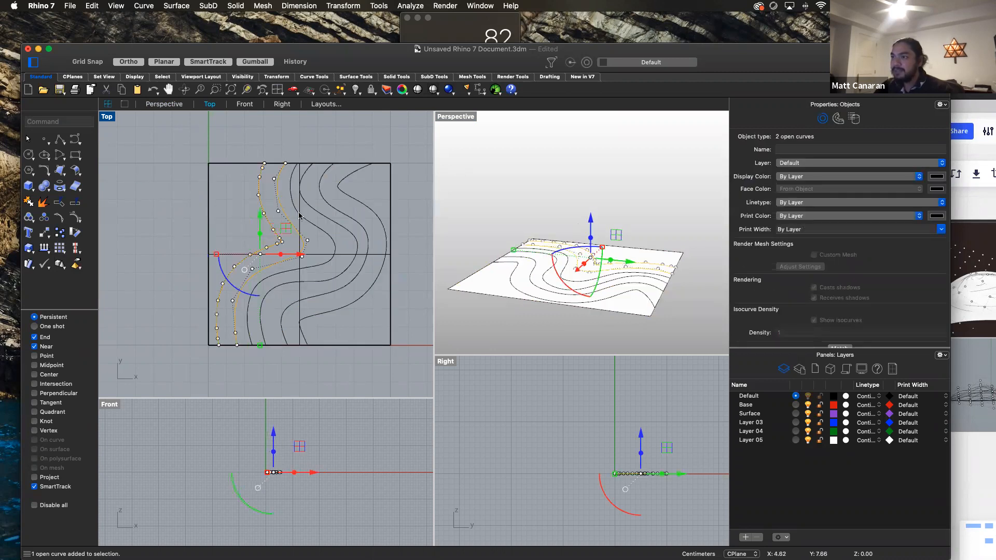
shift+click(301, 218)
shift+click(321, 222)
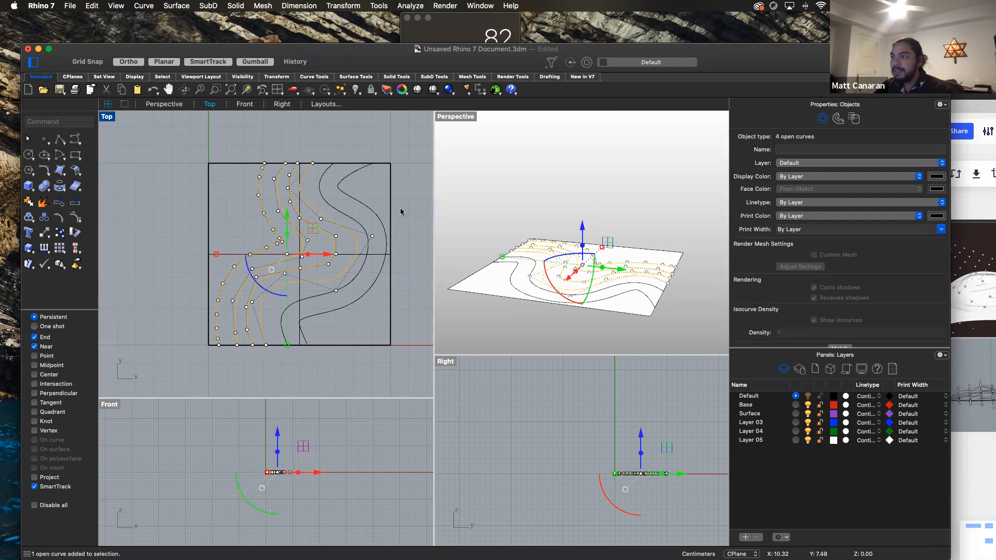
click(363, 192)
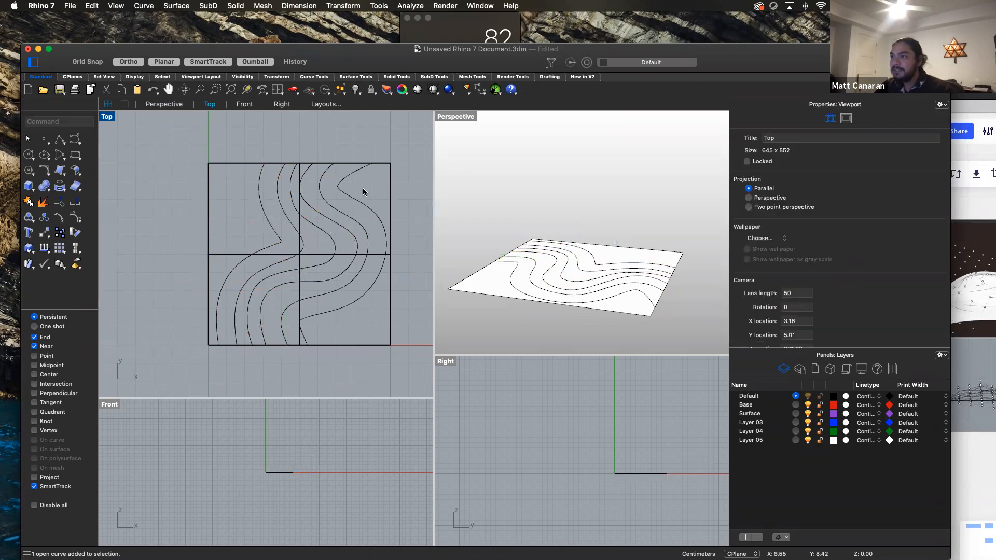
Split the square surface using all six winding curves as cutting objects.
click(397, 193)
click(429, 216)
text(Split)
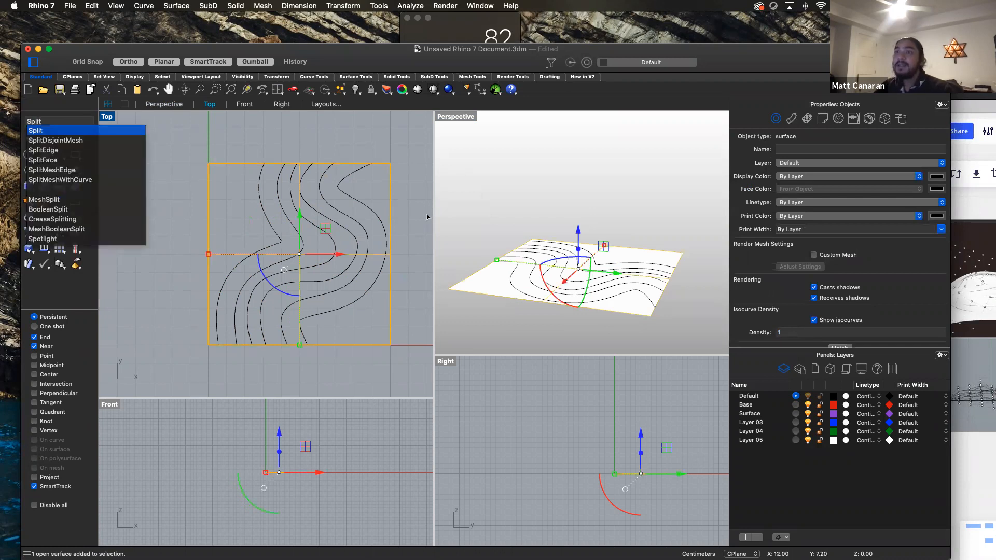
key(Return)
click(348, 179)
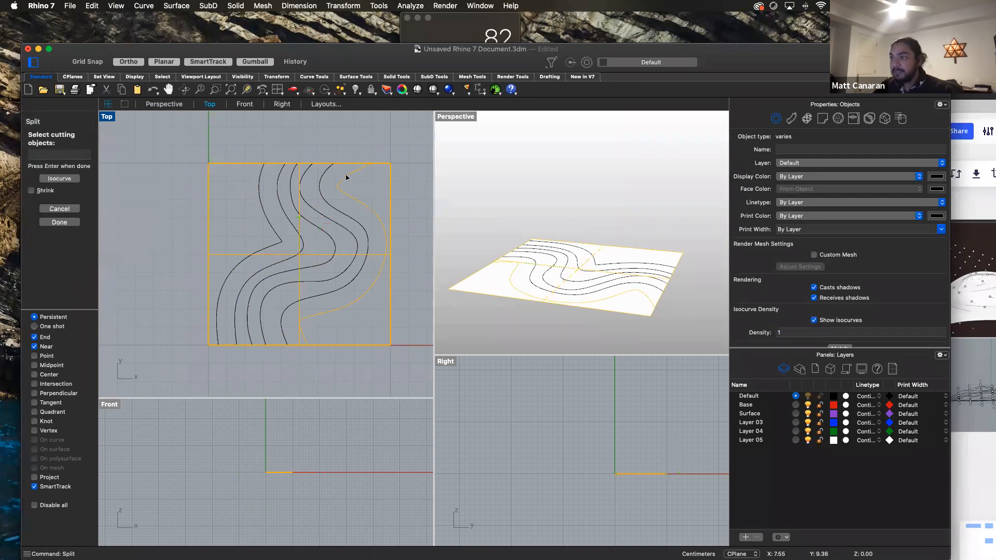
click(322, 179)
click(306, 178)
click(291, 176)
click(280, 177)
click(261, 186)
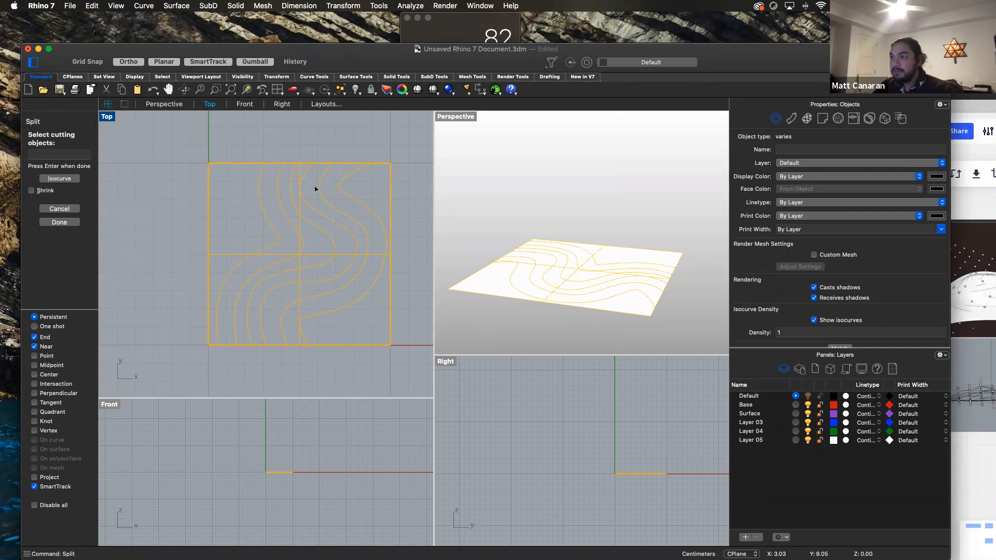
key(Return)
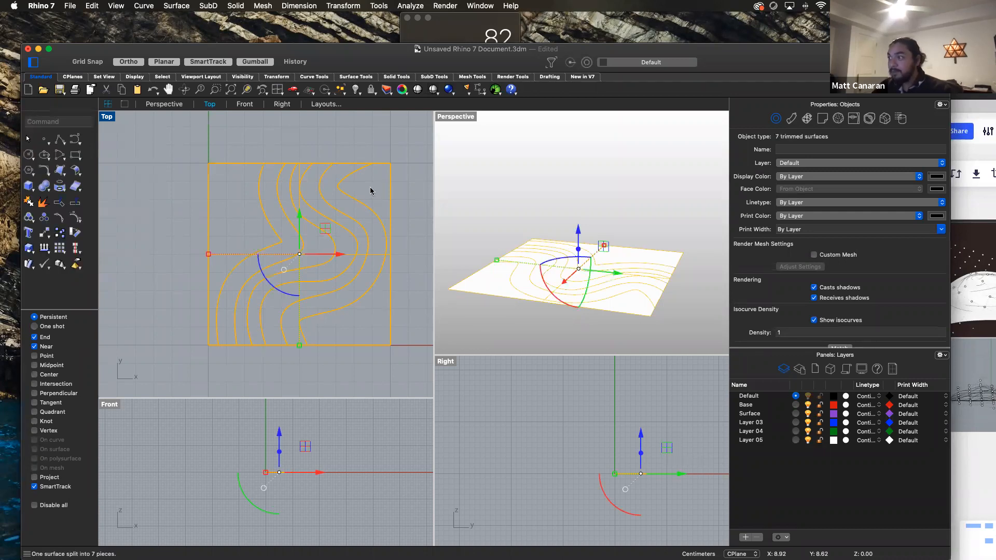
click(399, 145)
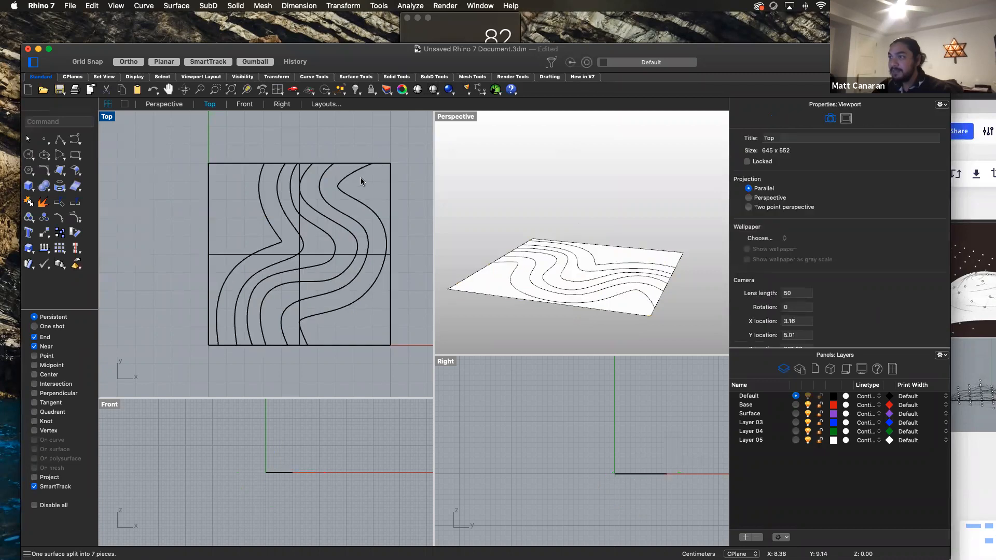
click(337, 184)
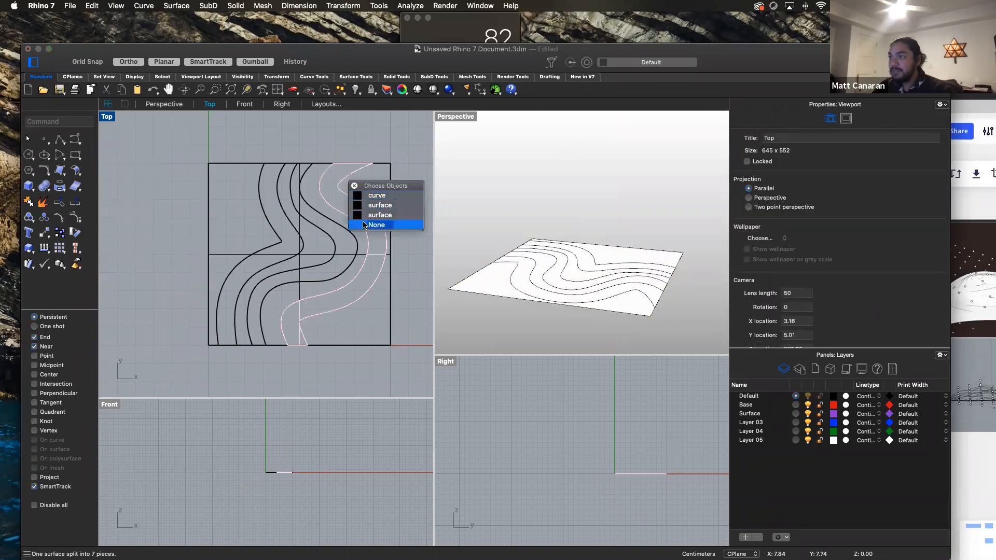
click(313, 198)
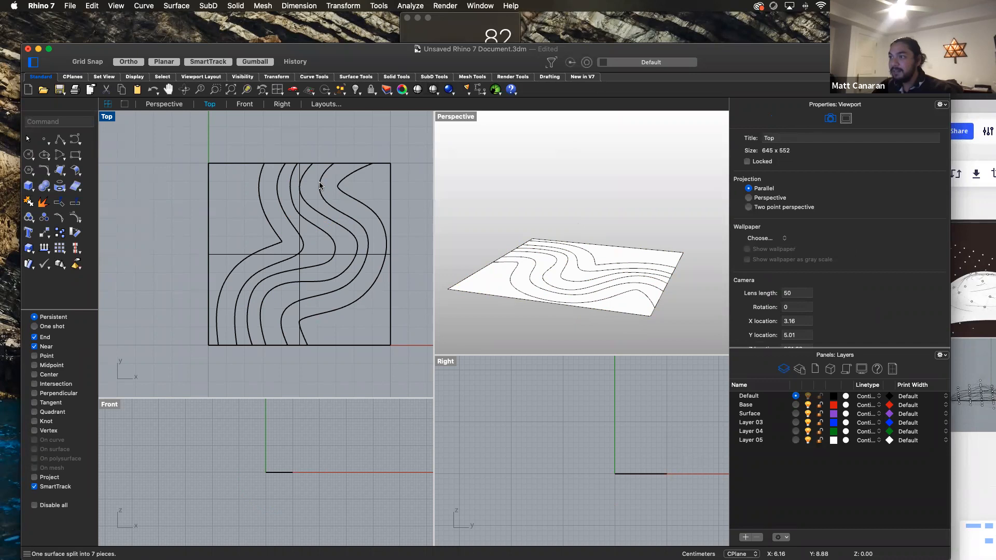
click(320, 187)
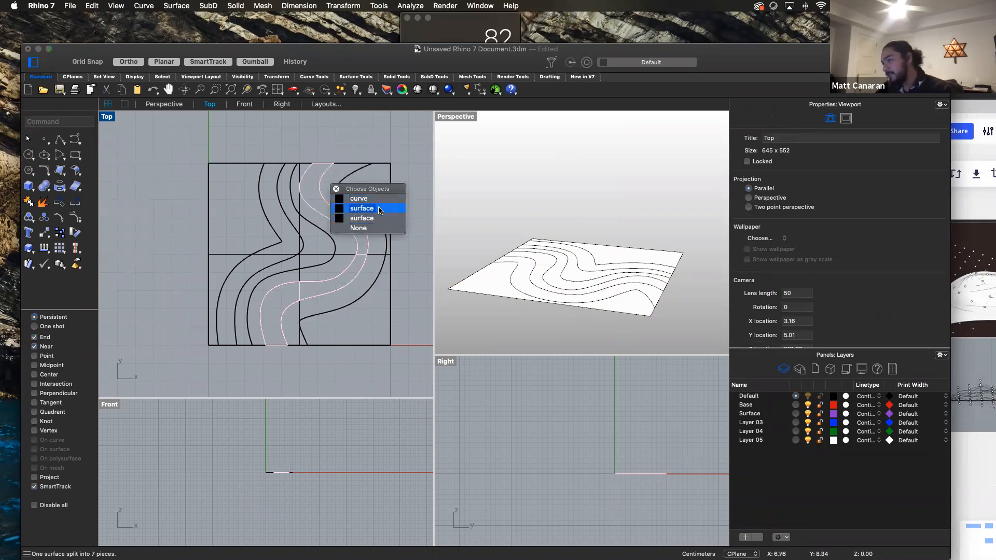
click(388, 134)
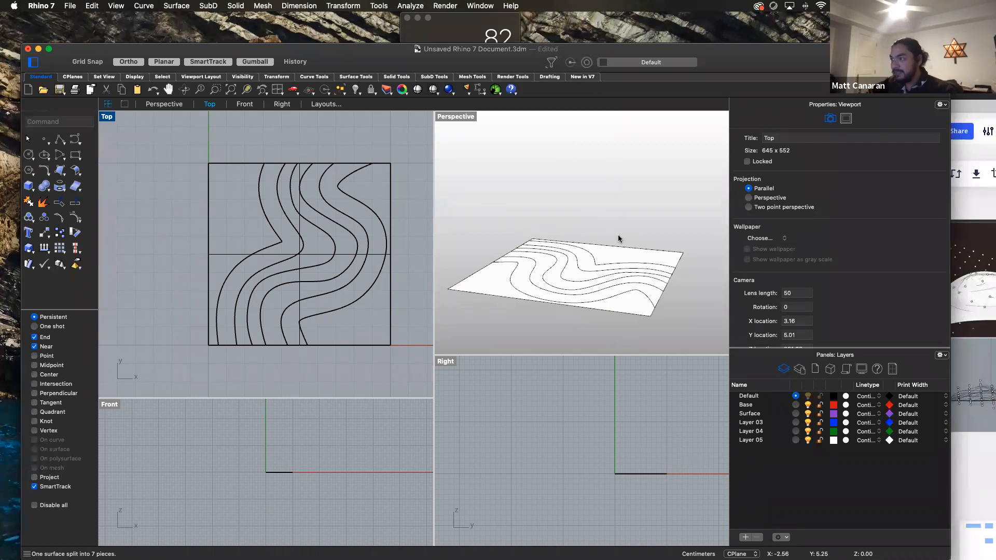
Try raising the strip along the square's left edge 2 cm in the Z direction, and undo the move.
click(618, 258)
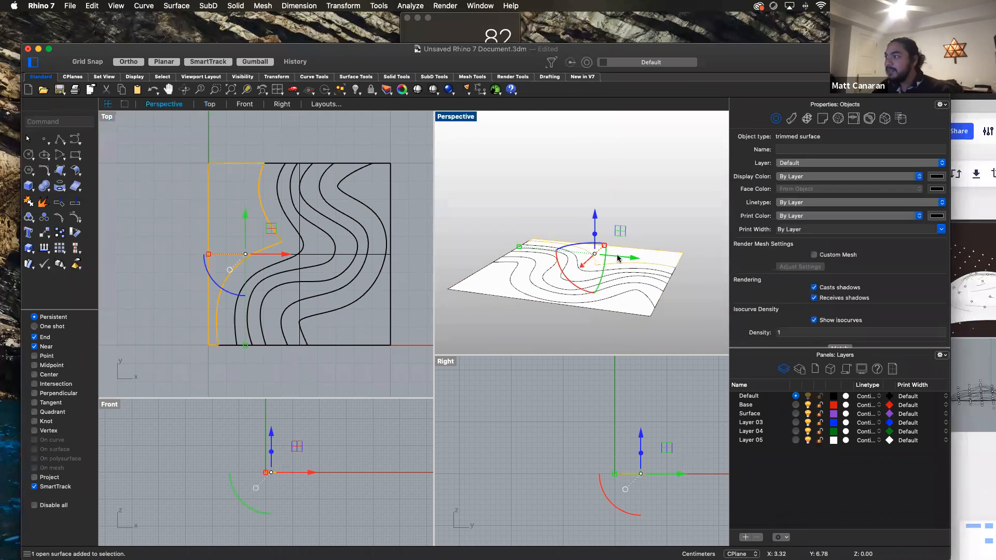
click(596, 218)
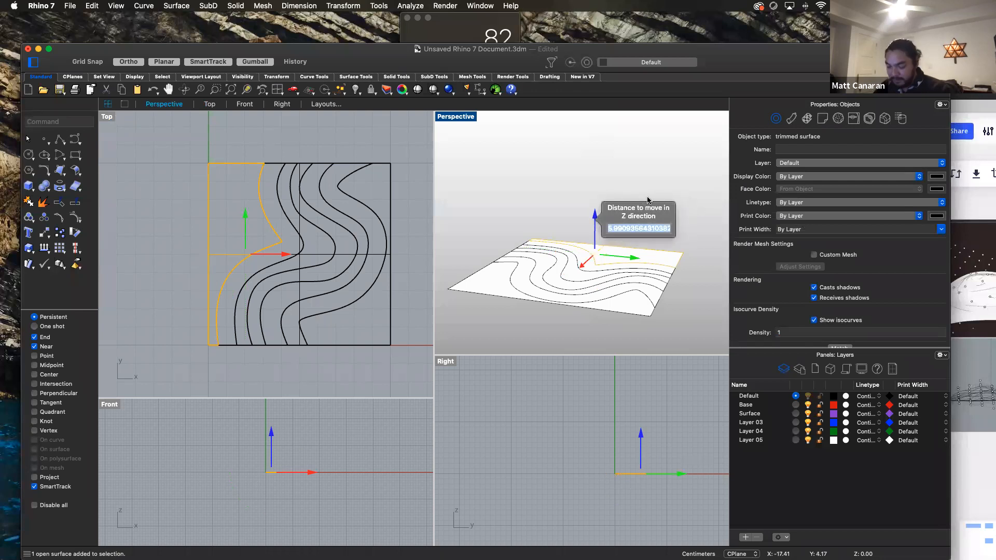
text(2cm)
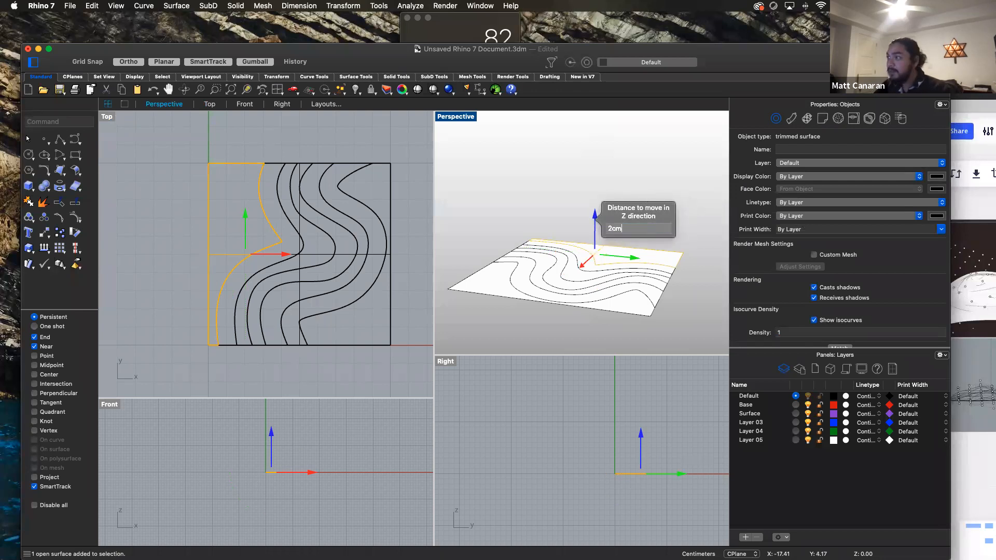
key(Return)
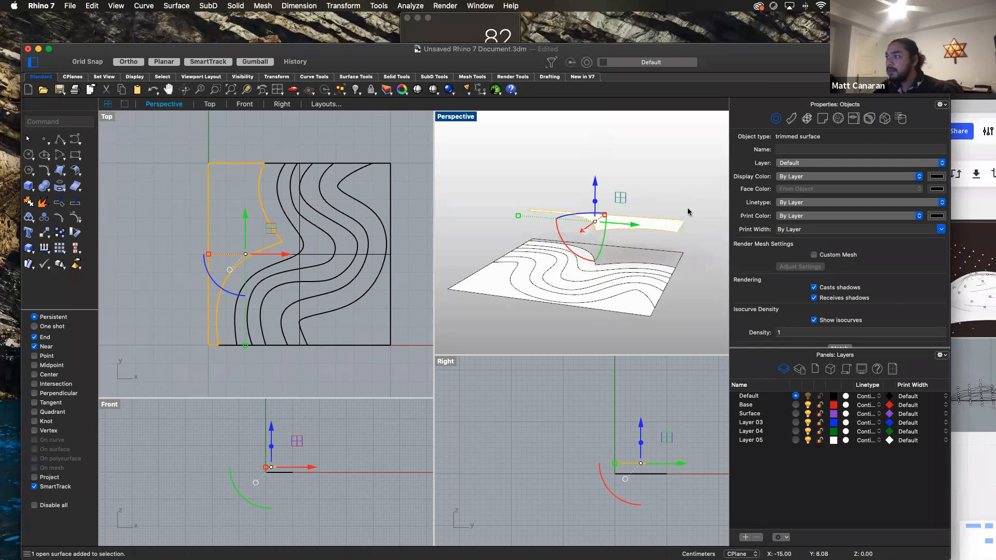
click(693, 235)
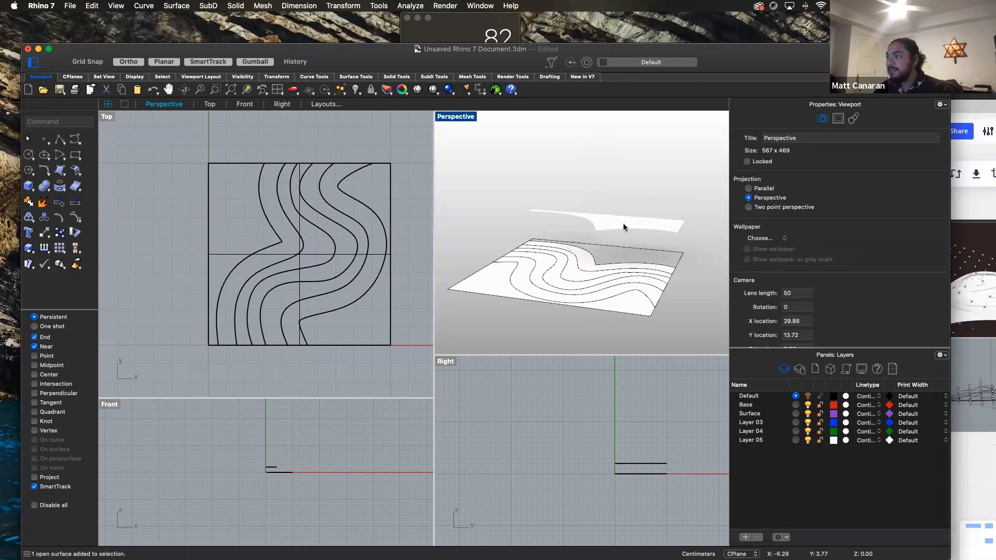
key(super+z)
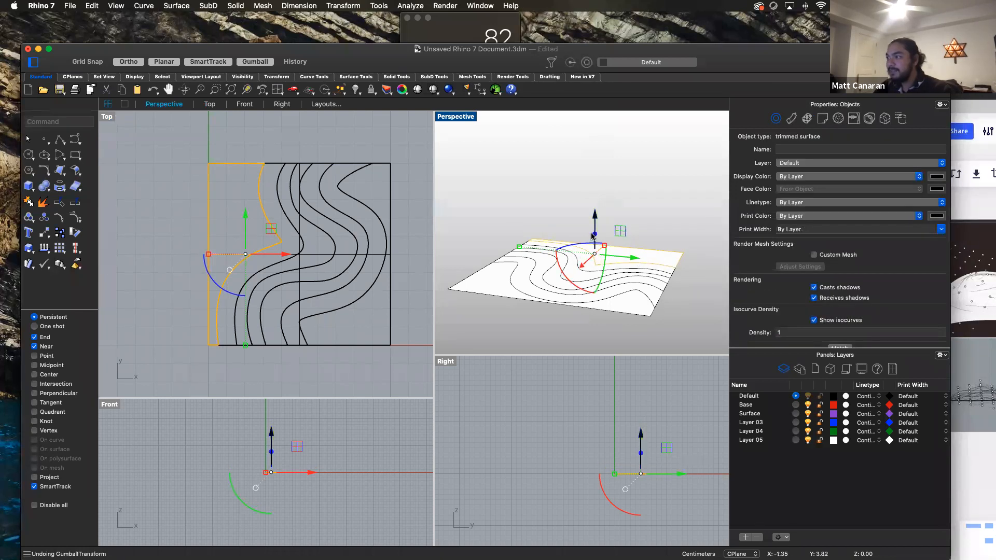
click(594, 221)
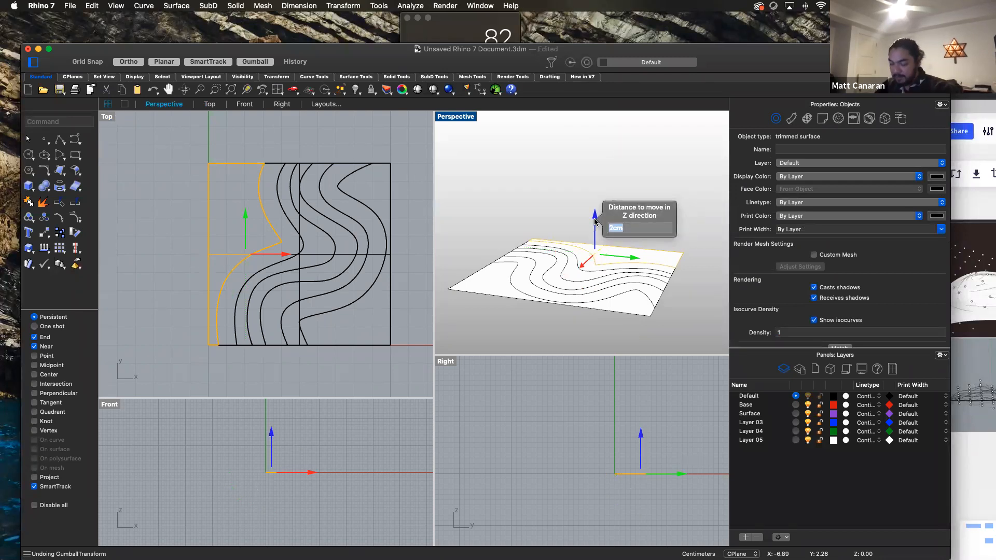
key(Escape)
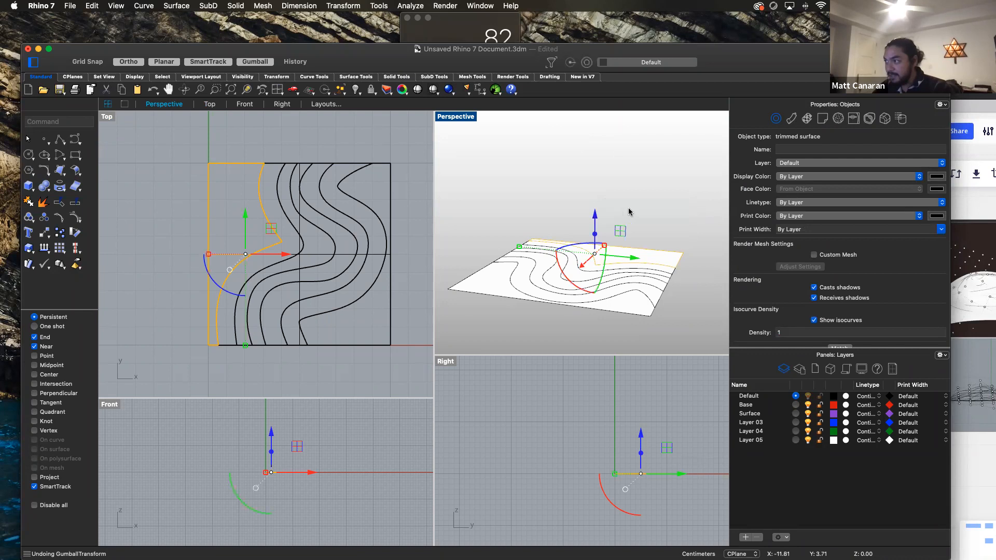
click(630, 210)
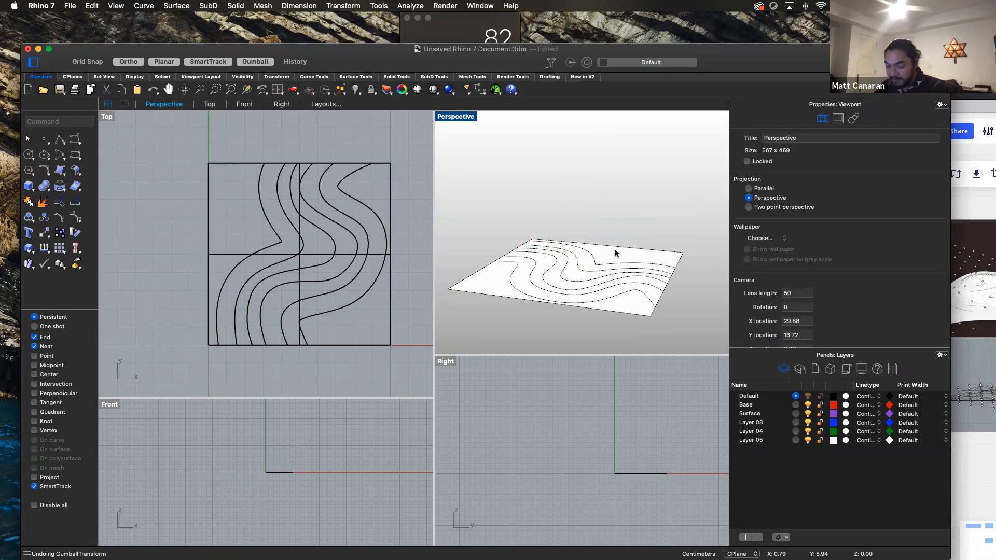
text(ExtrudeCrv)
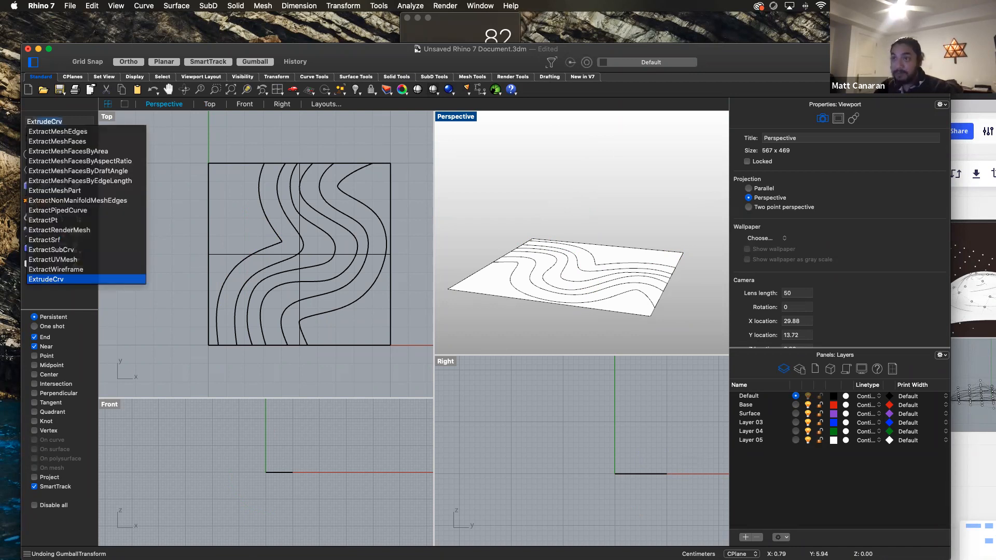
key(Up)
key(Up)
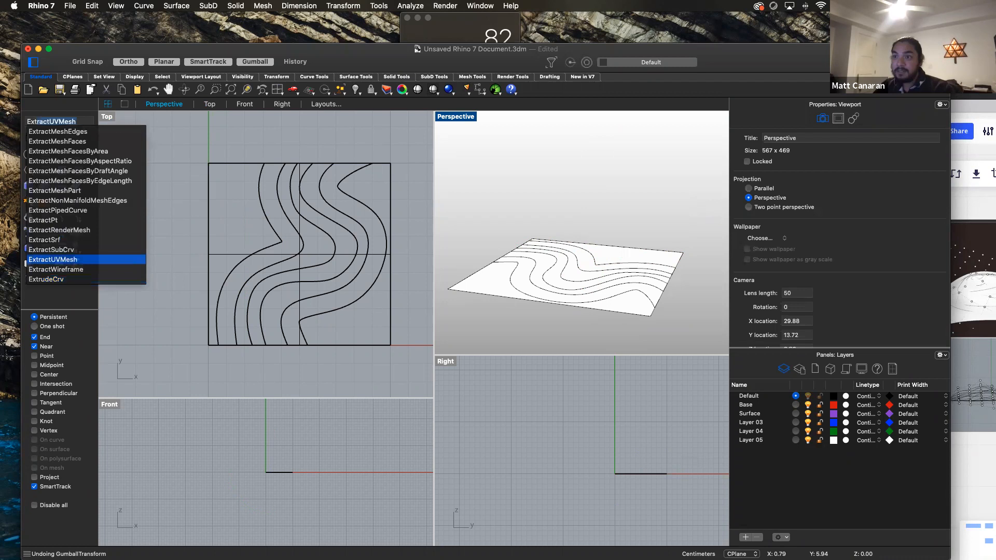
key(Down)
key(Down)
key(Down)
key(Down)
key(Down)
key(Down)
key(Down)
key(Down)
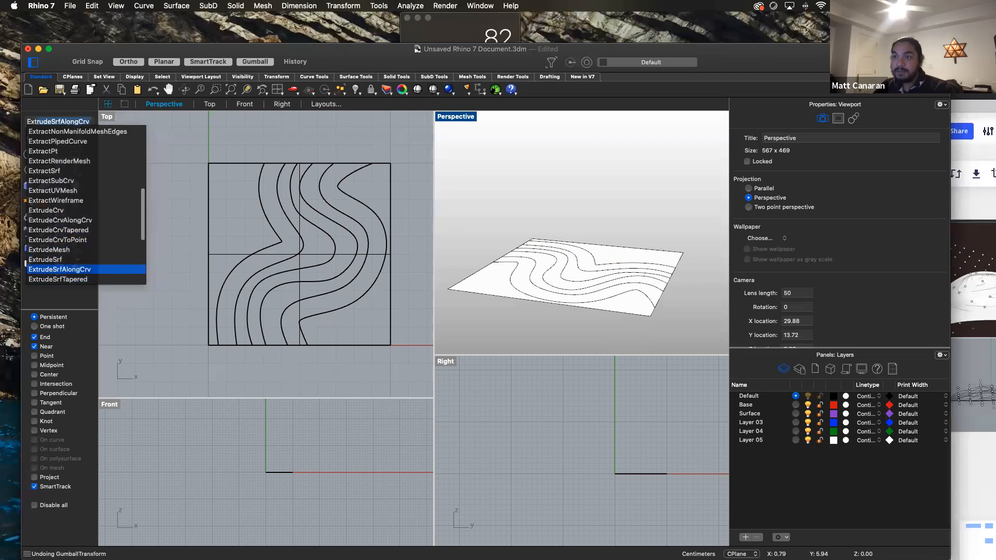
key(Up)
key(Up)
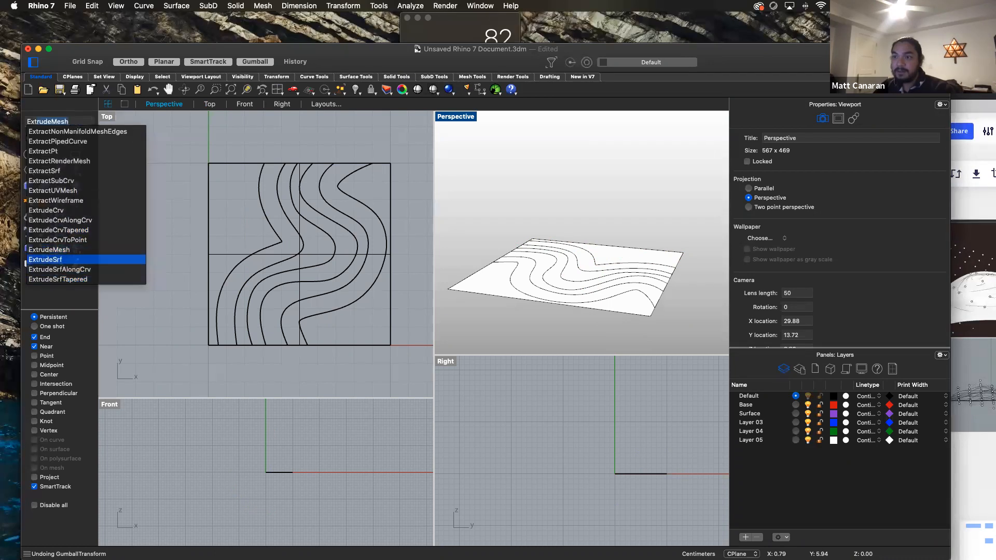
key(Return)
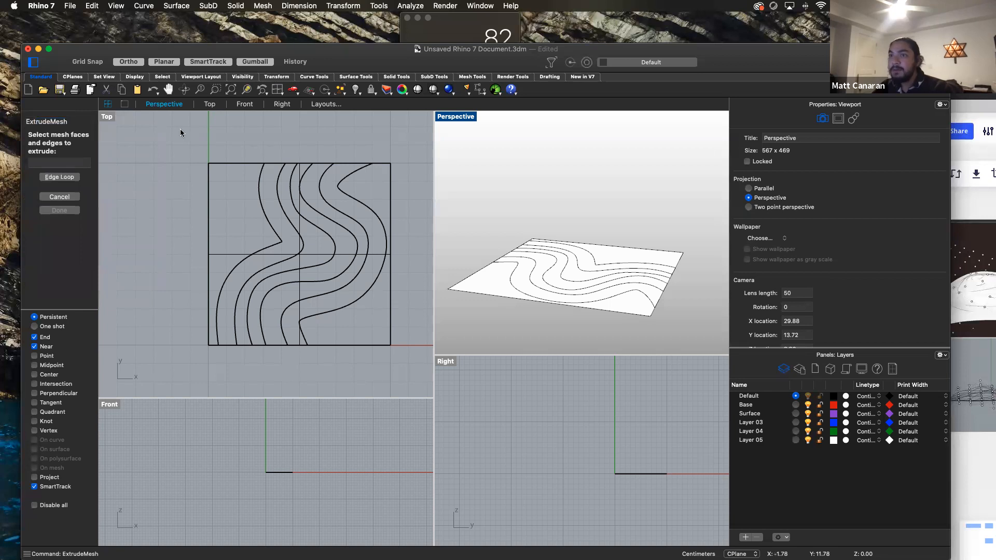
key(Escape)
Extrude the strip along the square's left edge upward 2 cm with ExtrudeSrf.
text(Ex)
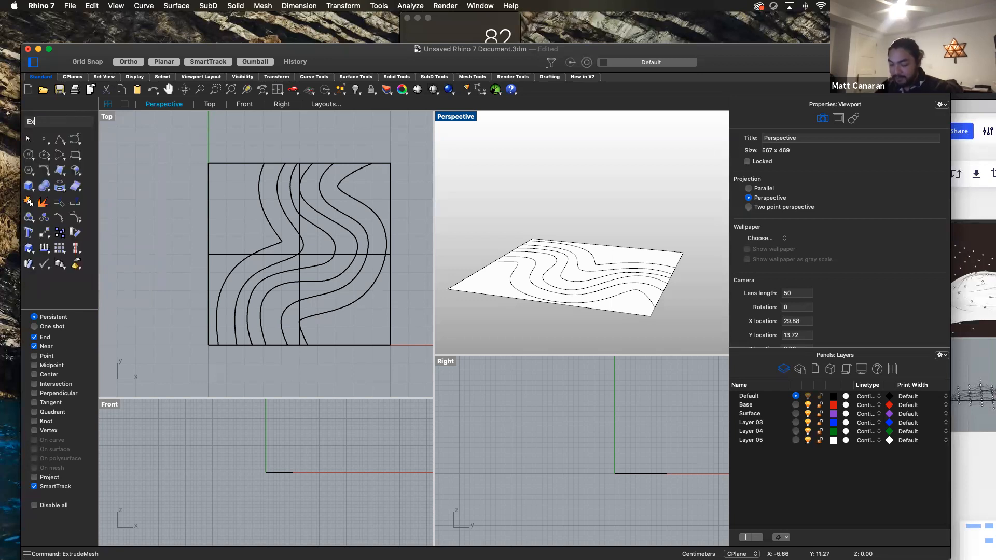
text(tr)
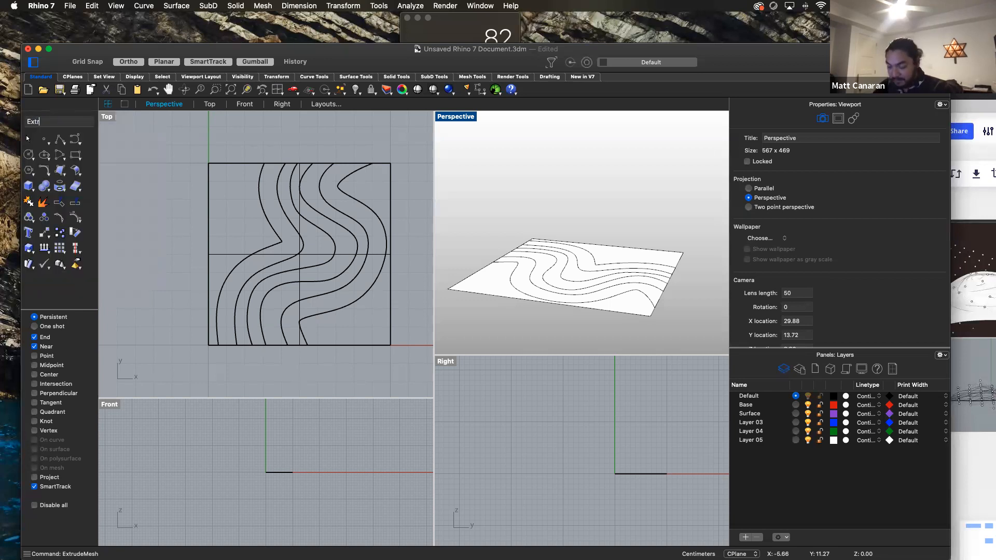
text(udeSrf)
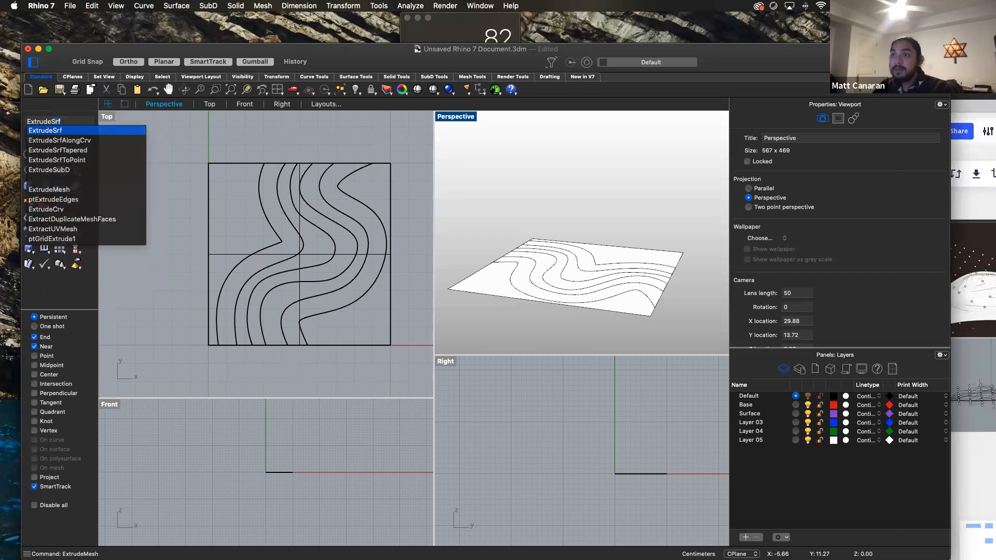
key(Return)
click(610, 253)
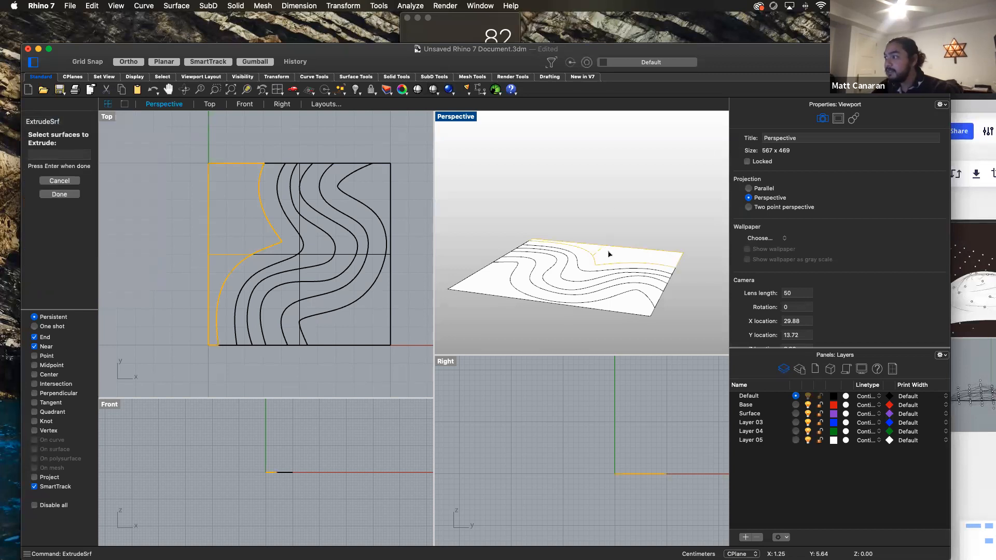
key(Return)
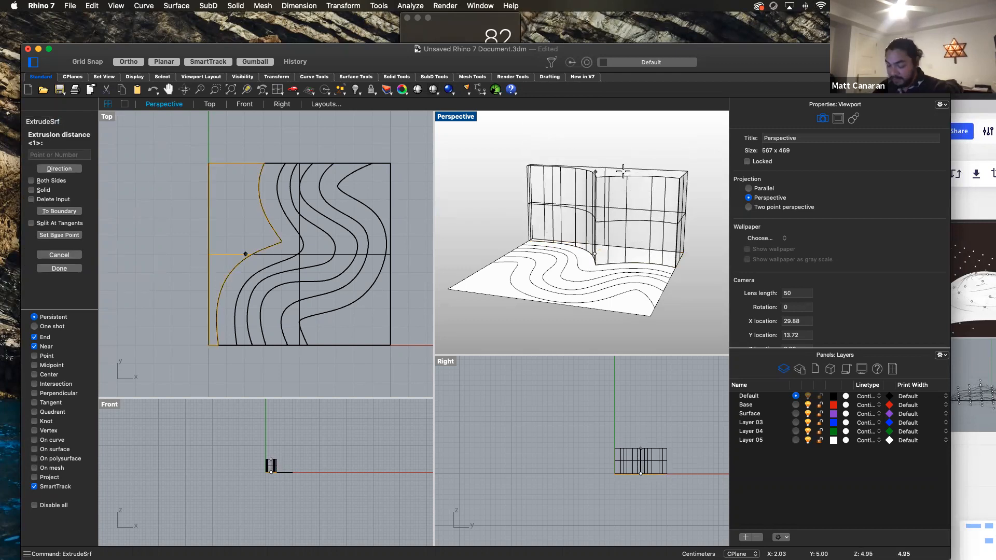
text(2cm)
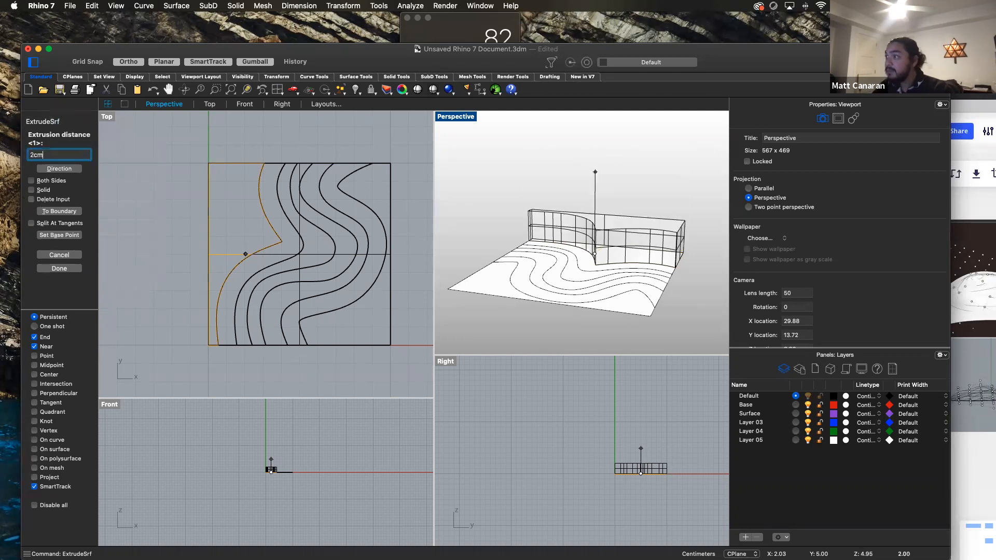
key(Return)
Close the open extrusion of the first strip into a solid with Cap.
drag(699, 250, 651, 284)
click(697, 279)
mouse_move(706, 277)
right_down()
mouse_move(558, 206)
mouse_move(695, 246)
mouse_move(649, 275)
right_up()
scroll(686, 155, down, 4)
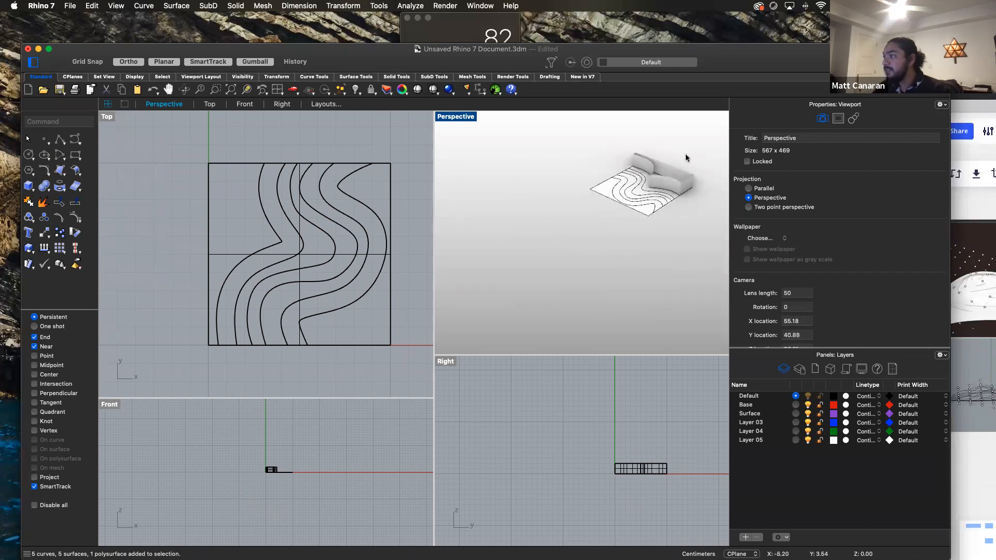
scroll(685, 154, up, 9)
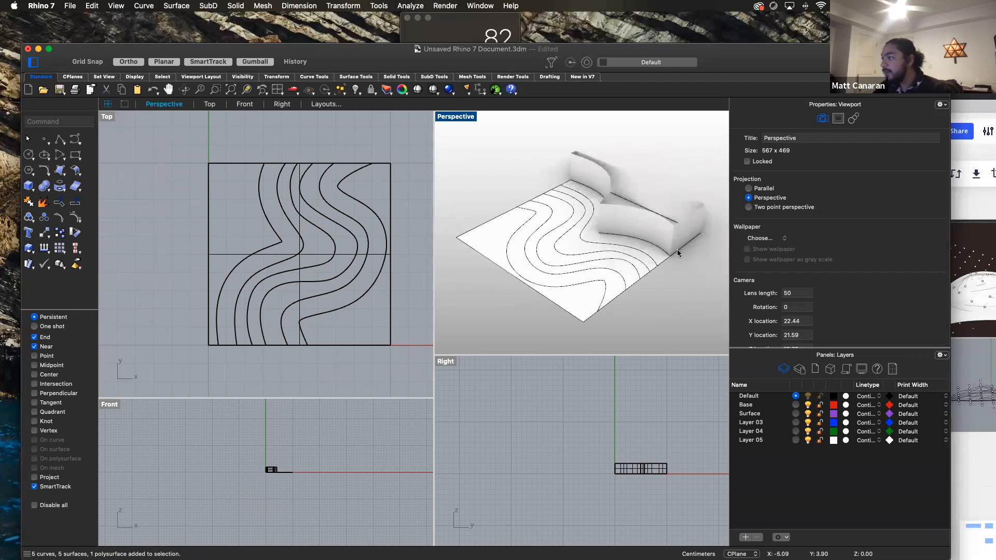
click(645, 178)
text(Cap)
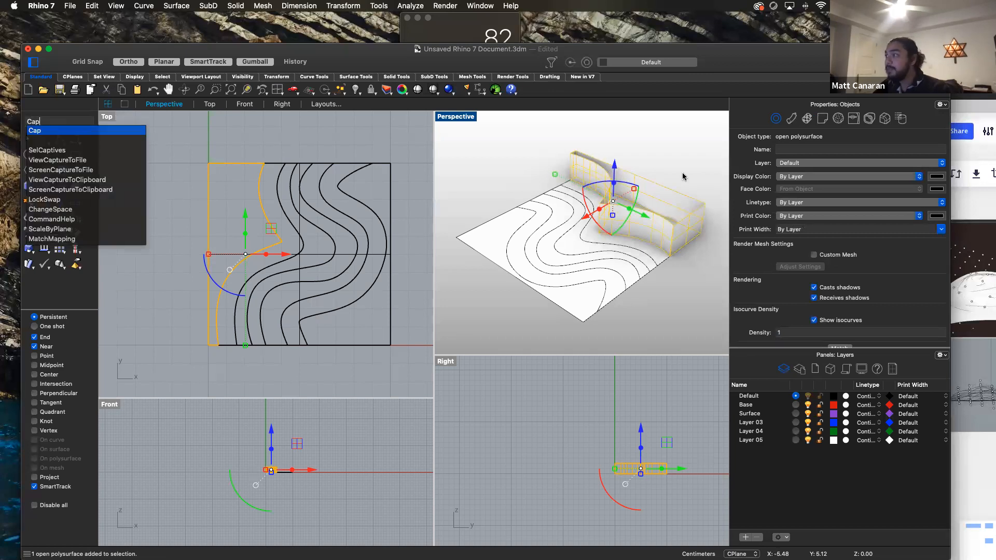
key(Return)
key(Escape)
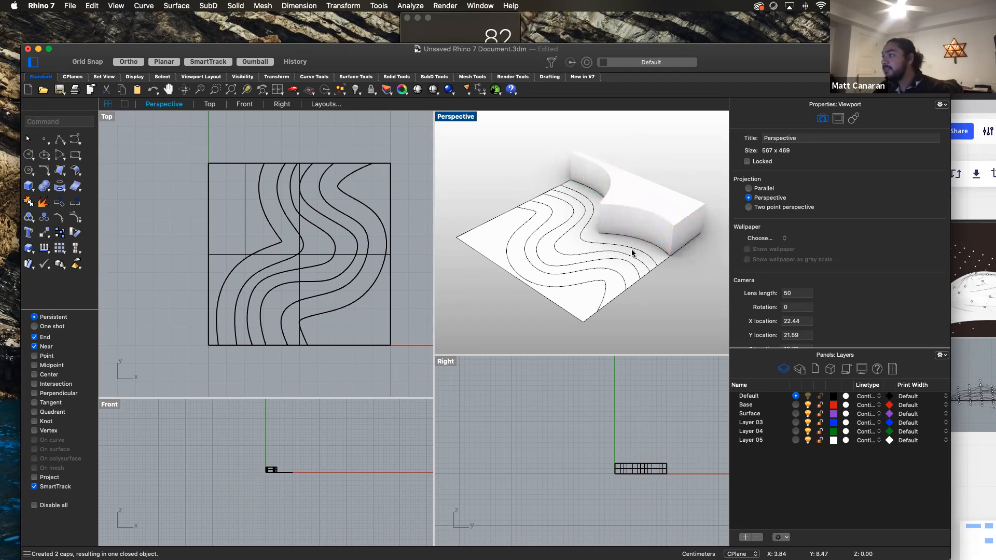
Extrude the second strip, next to the solid block, upward with ExtrudeSrf to a height lower than that block.
click(653, 252)
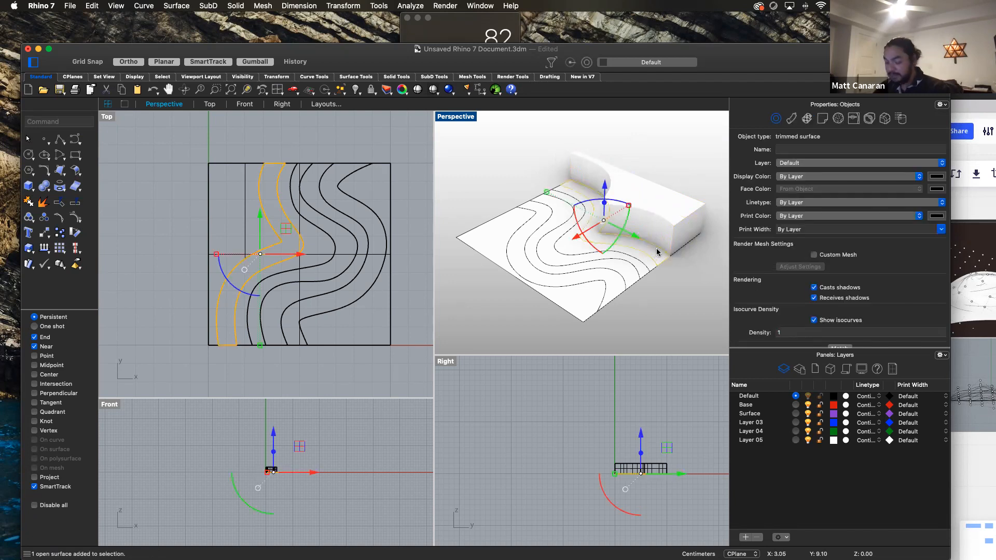
text(ext)
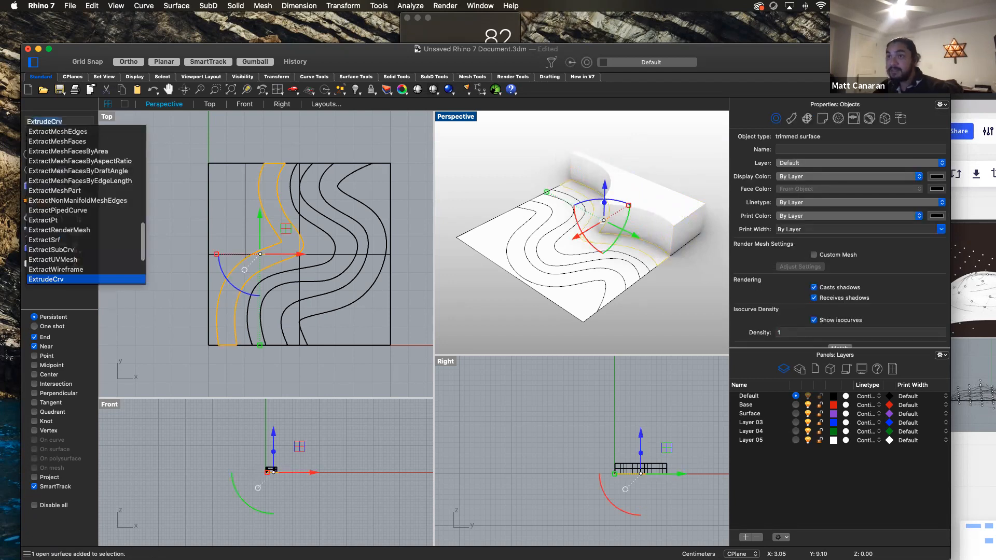
key(Down)
key(Down)
key(Down)
key(Down)
key(Down)
key(Down)
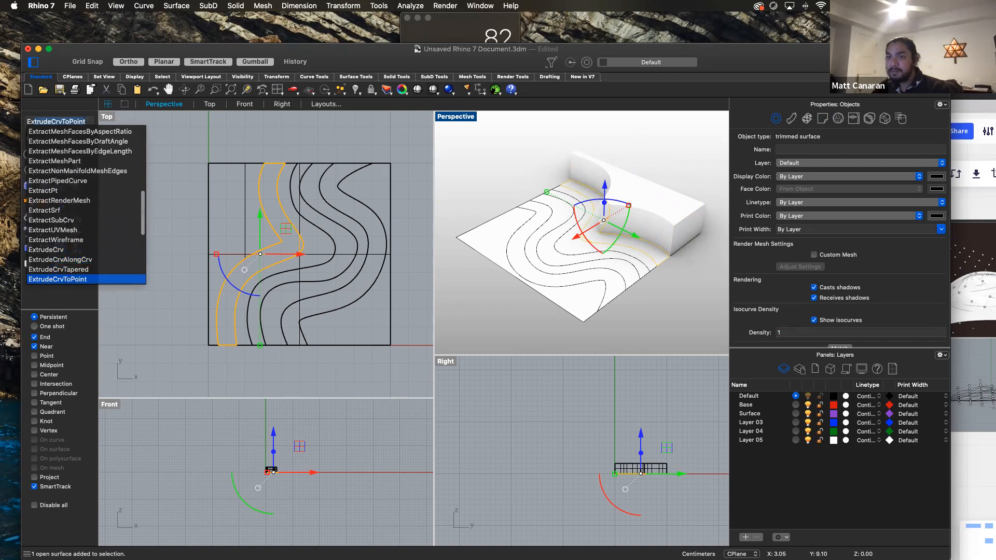
key(Up)
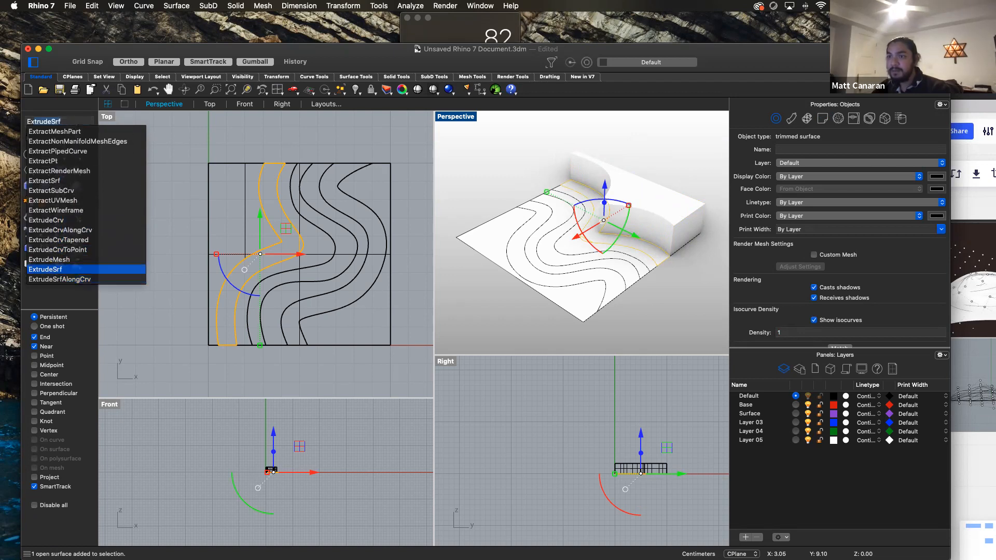
key(Return)
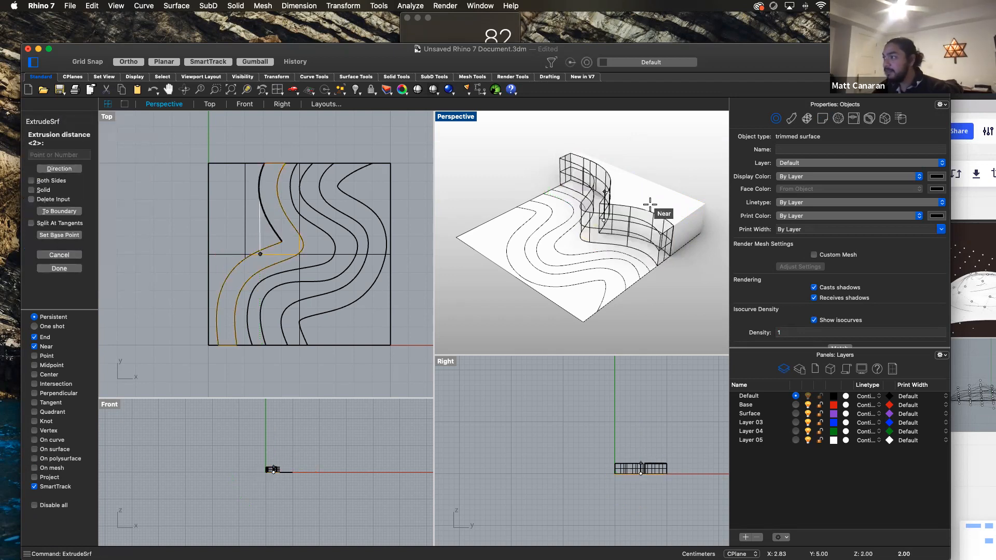
text(2)
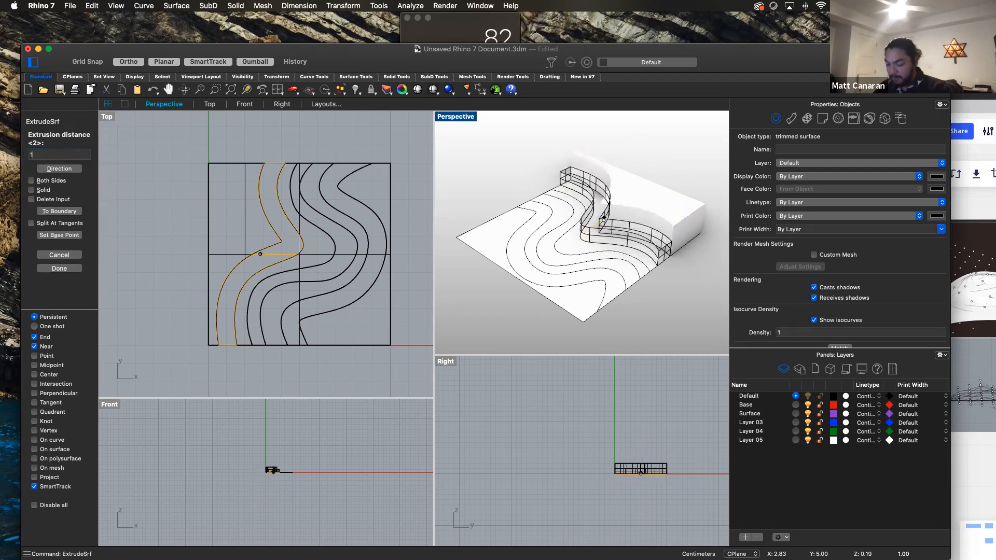
key(Return)
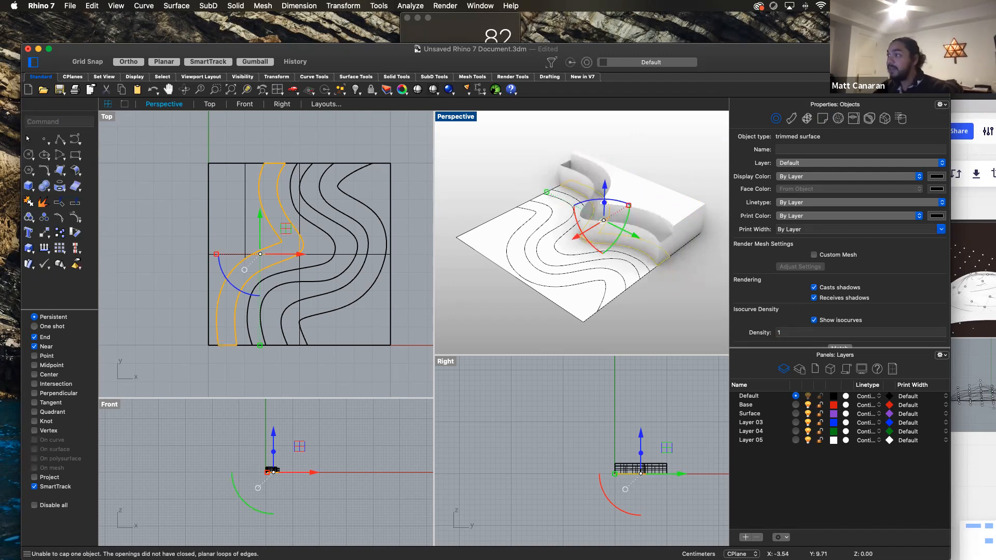
Cap the open extrusion of the second strip to make it a closed solid.
click(632, 188)
click(647, 246)
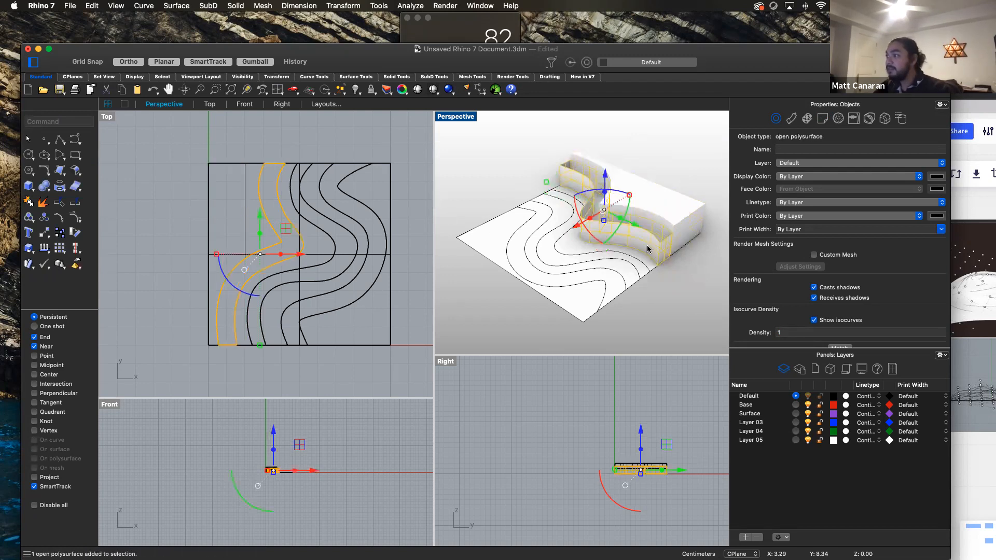
text(Cap)
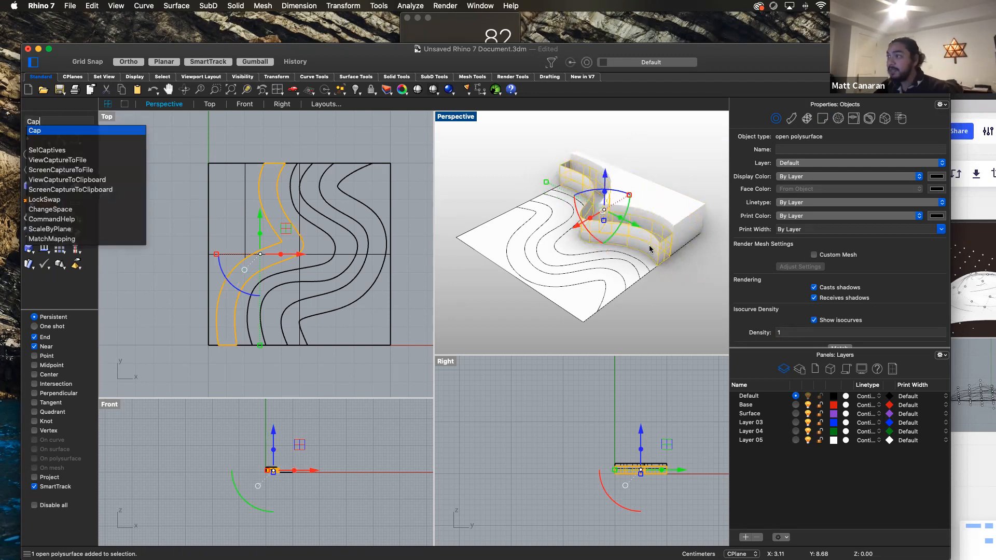
key(Return)
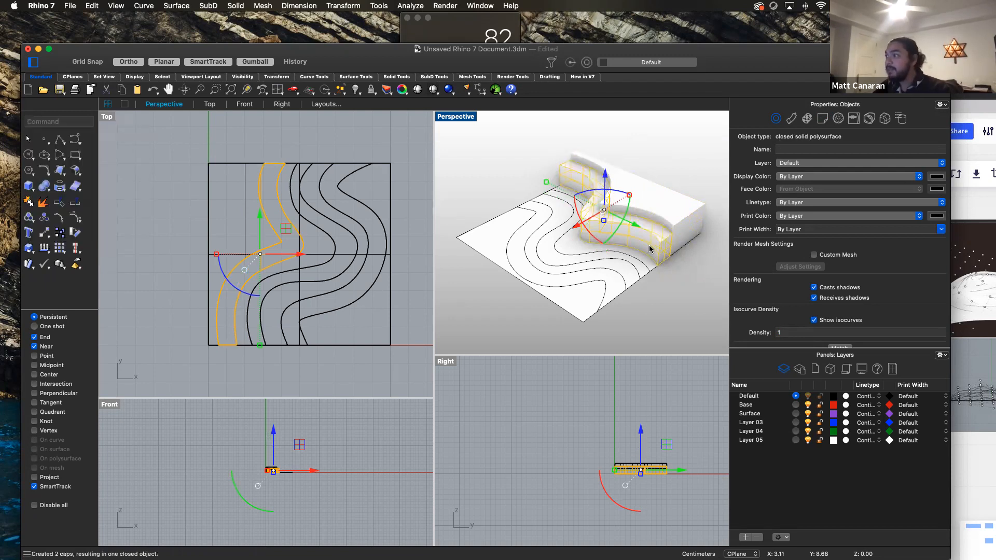
click(682, 142)
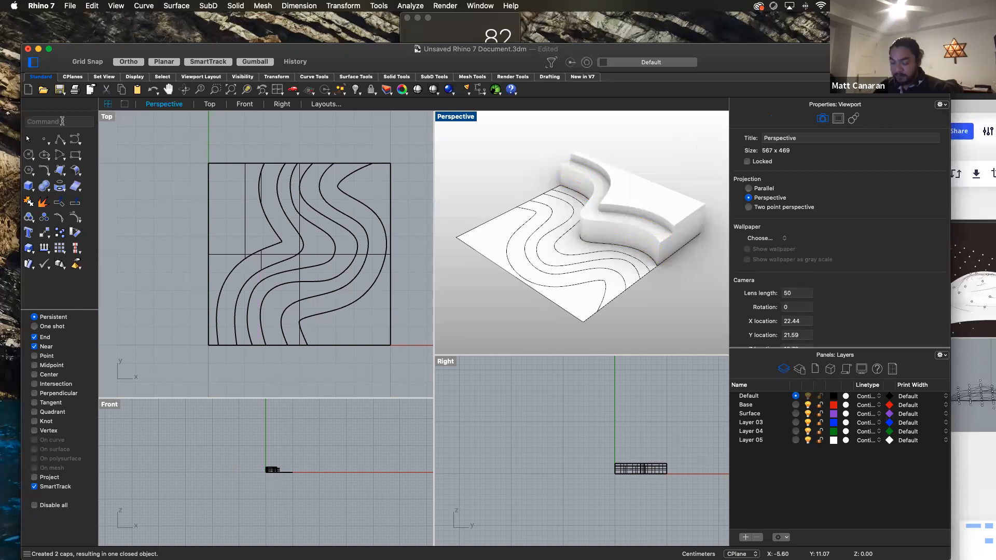
Try extruding the front boundary curve of the third winding strip upward with ExtrudeCrv.
text(ExtrudeSrf)
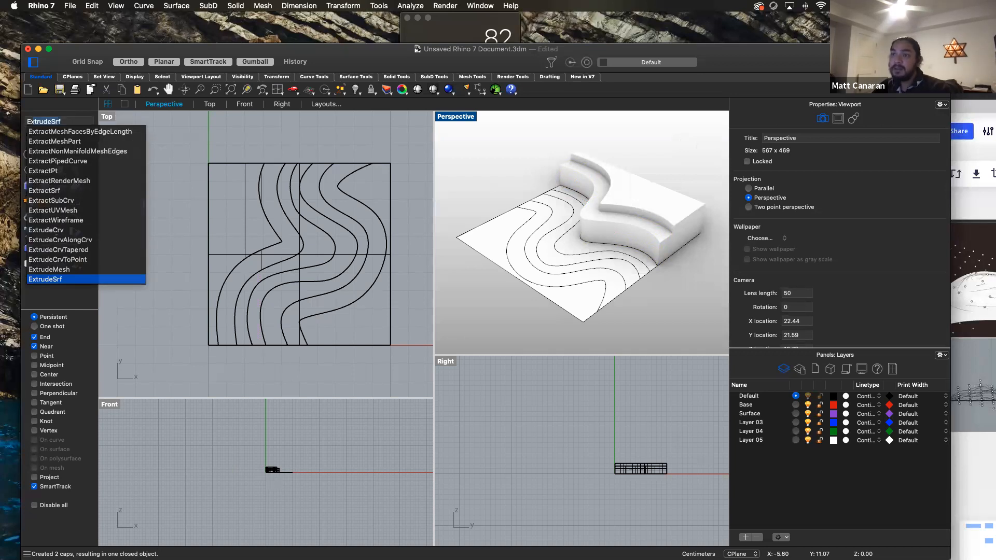
key(Up)
key(Up)
key(Up)
key(Up)
key(Up)
key(Return)
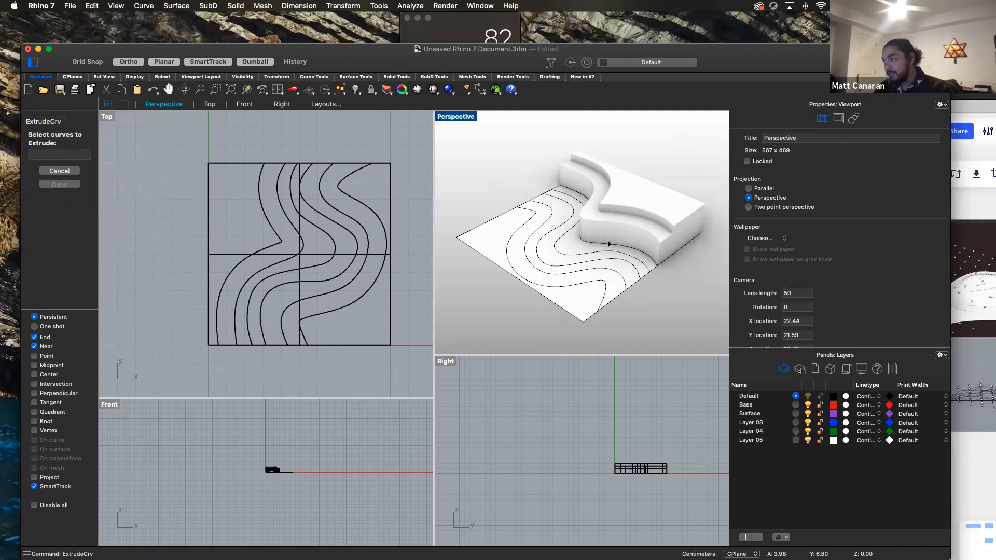
click(561, 256)
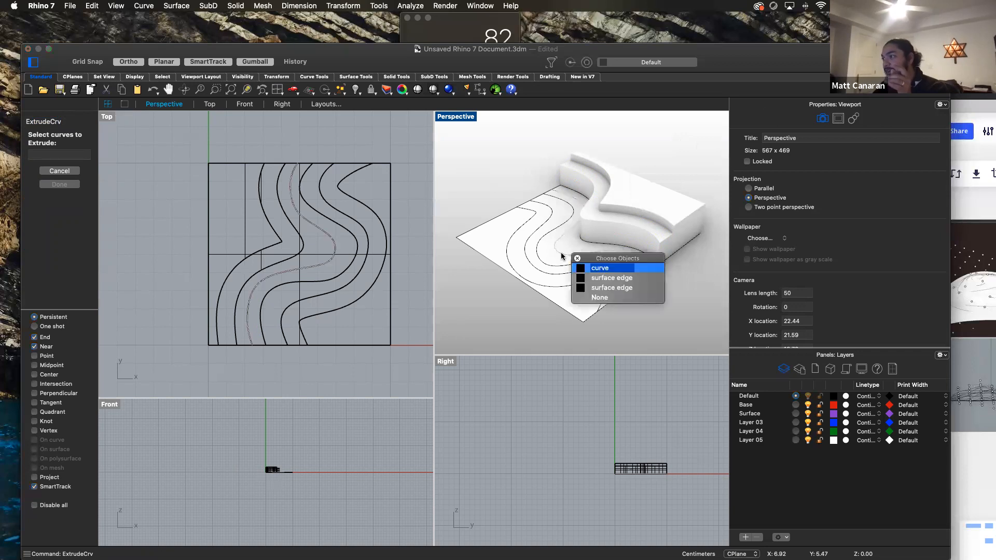
click(605, 269)
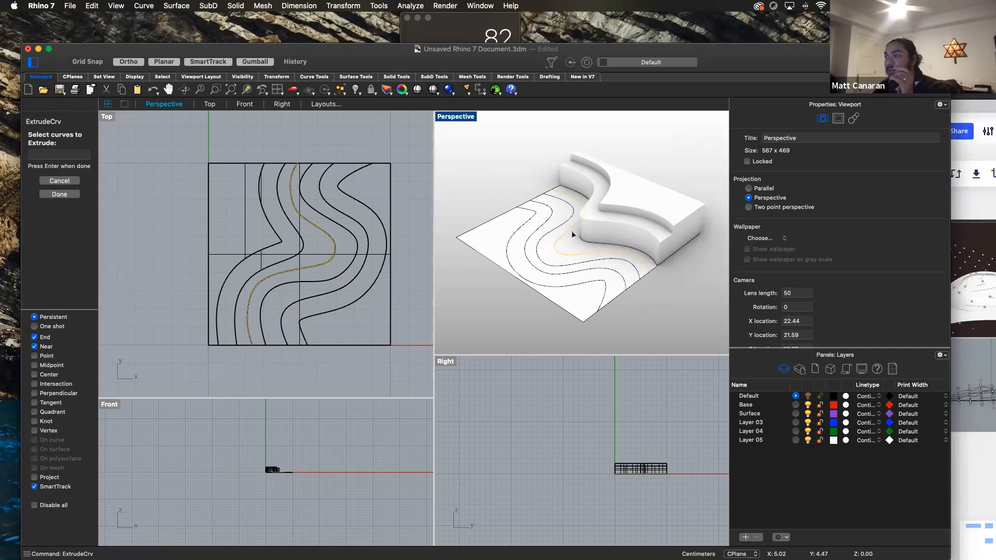
key(Return)
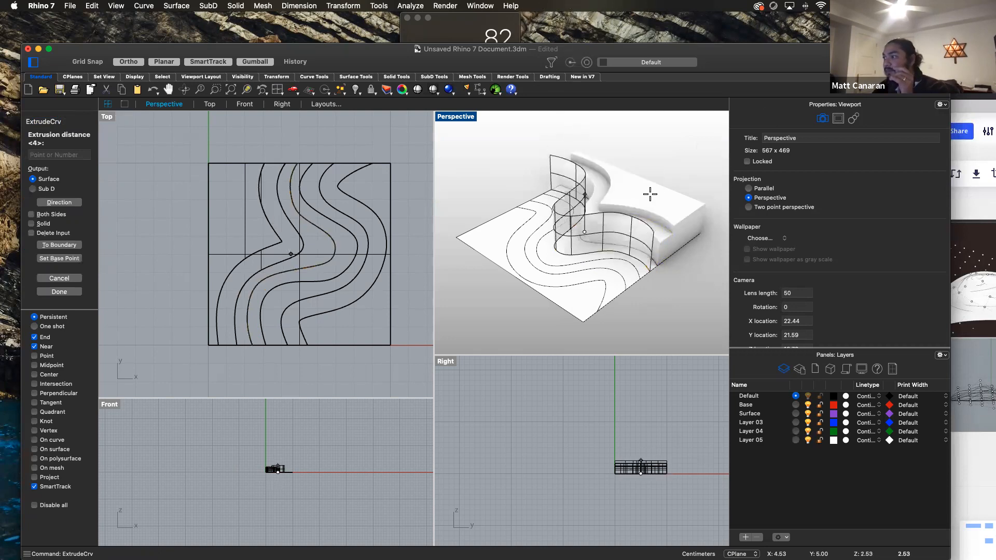
click(660, 184)
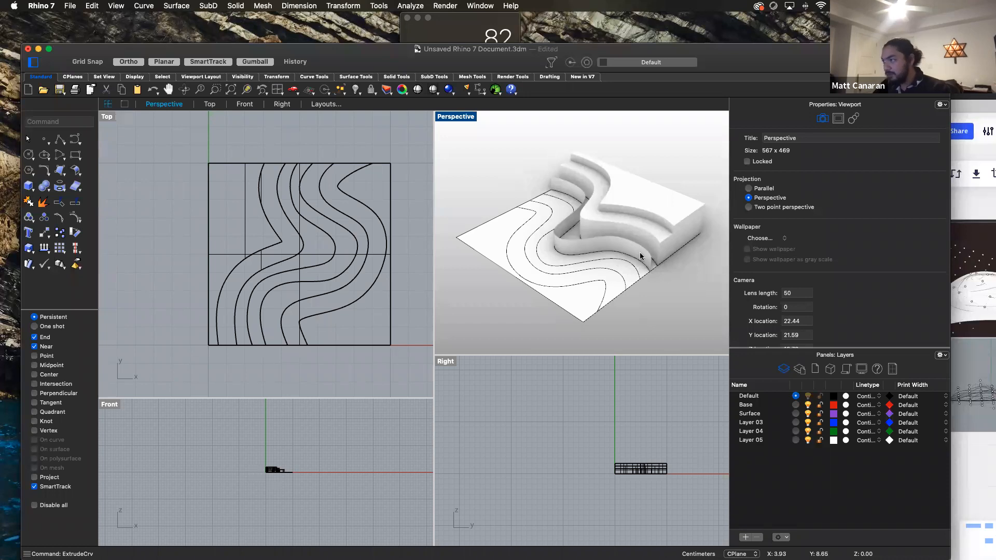
Extrude the third winding strip's surface upward with ExtrudeSrf to a height lower than the second strip.
click(585, 251)
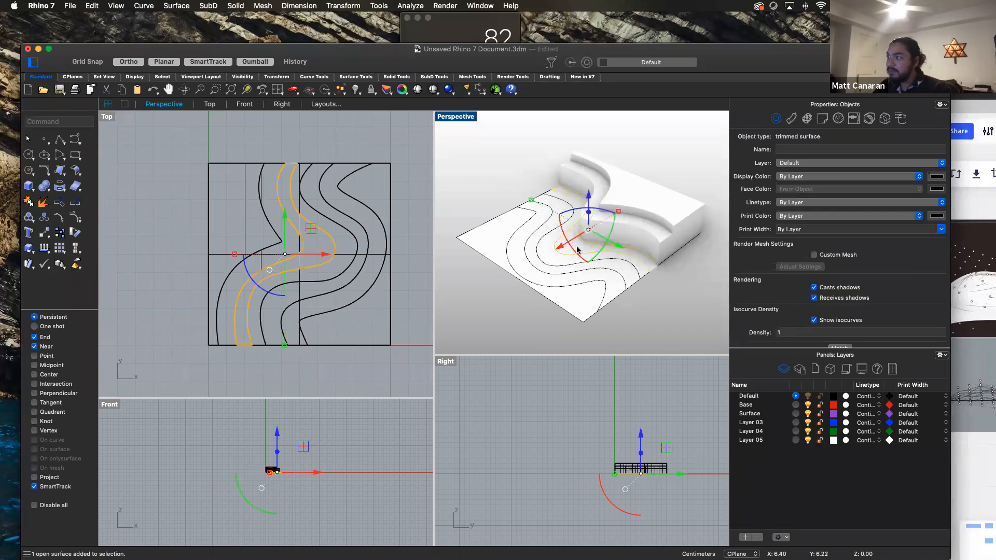
text(ExtrudeCrv)
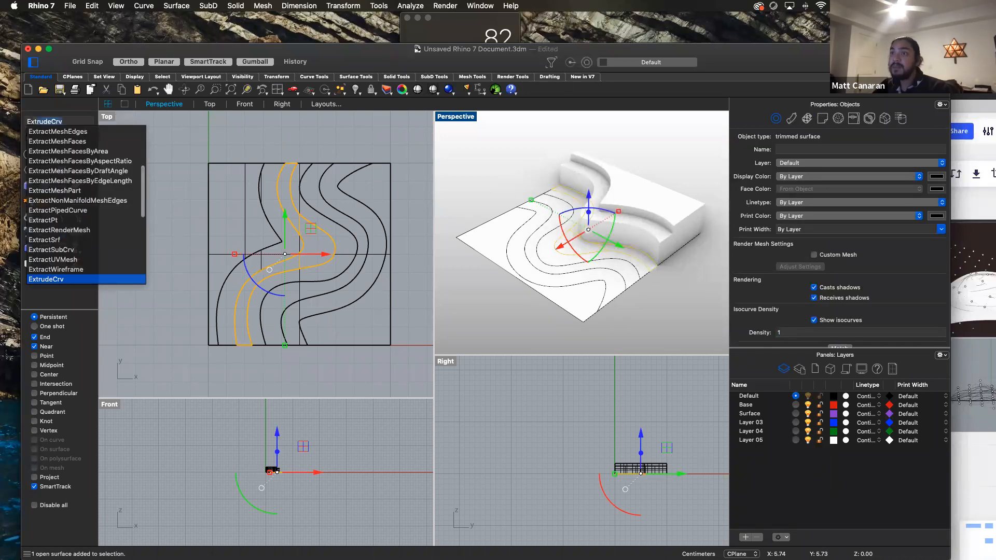
key(Down)
key(Down)
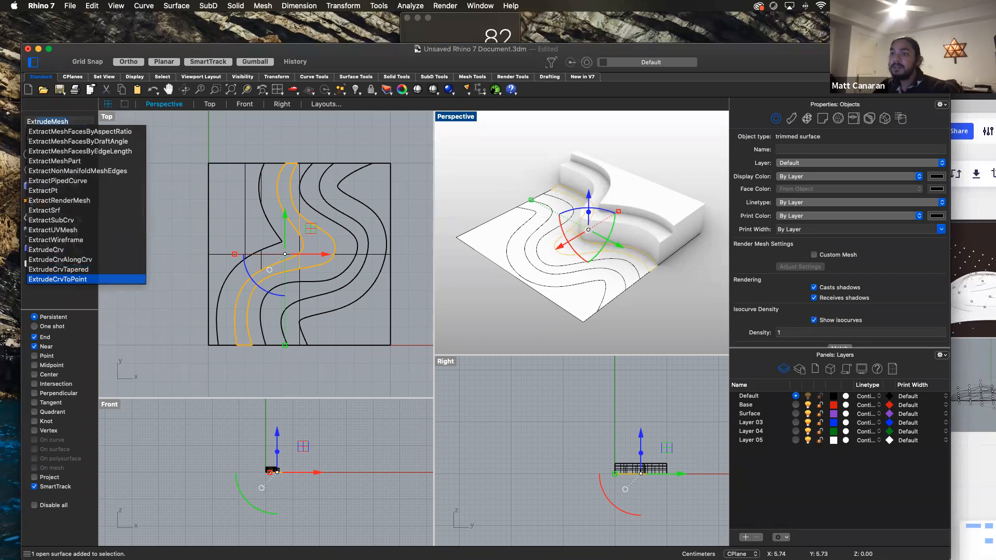
key(Down)
key(Up)
key(Up)
key(Up)
key(Down)
key(Down)
key(Down)
key(Down)
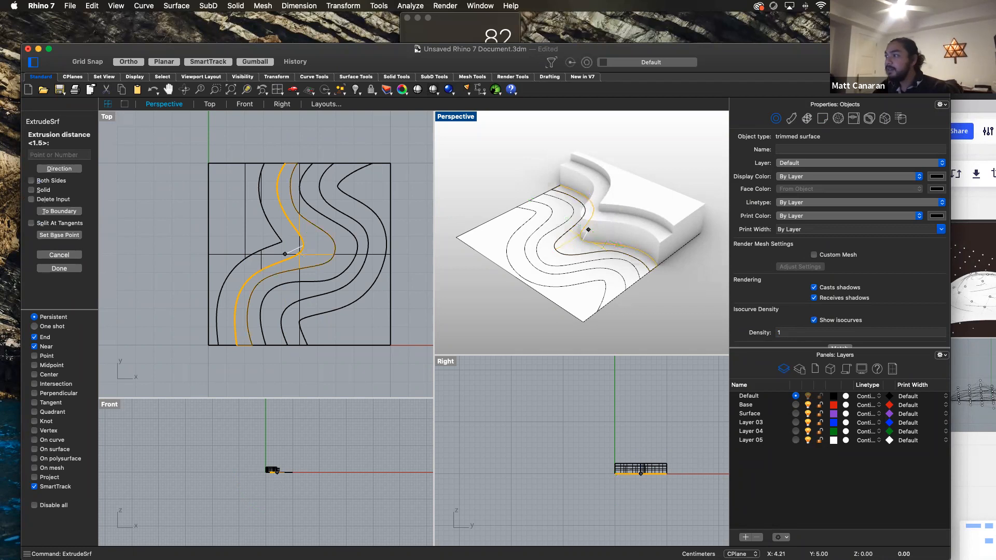
click(627, 200)
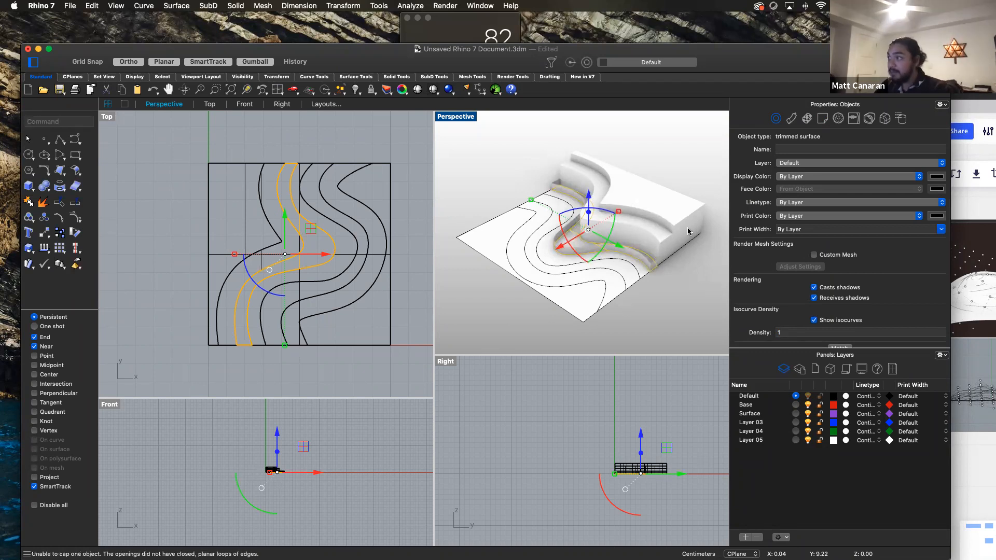
Cap the open extrusion of the third strip to make it a closed solid.
drag(578, 254, 580, 253)
click(587, 251)
click(587, 251)
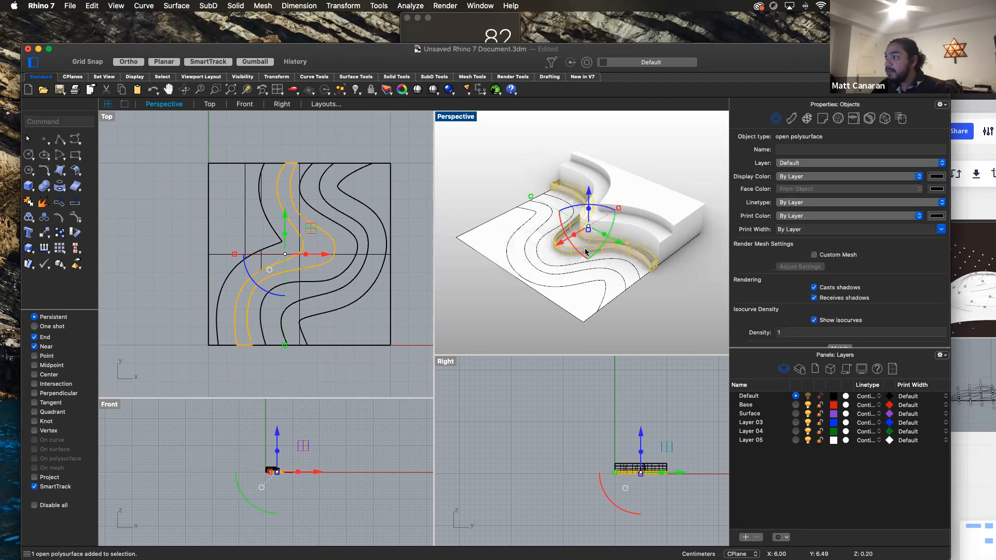
text(cap)
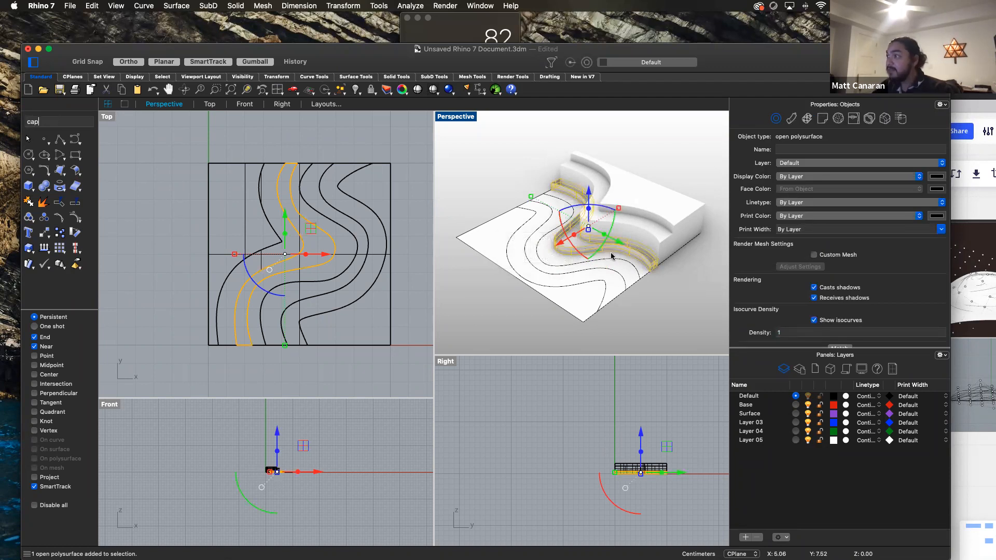
key(Return)
right_drag(682, 313, 583, 257)
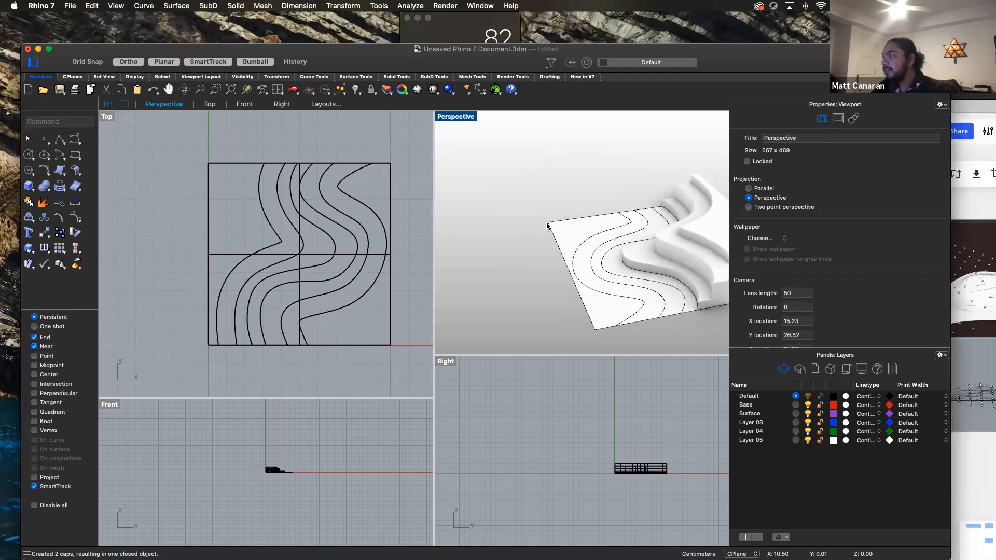
right_drag(633, 306, 608, 211)
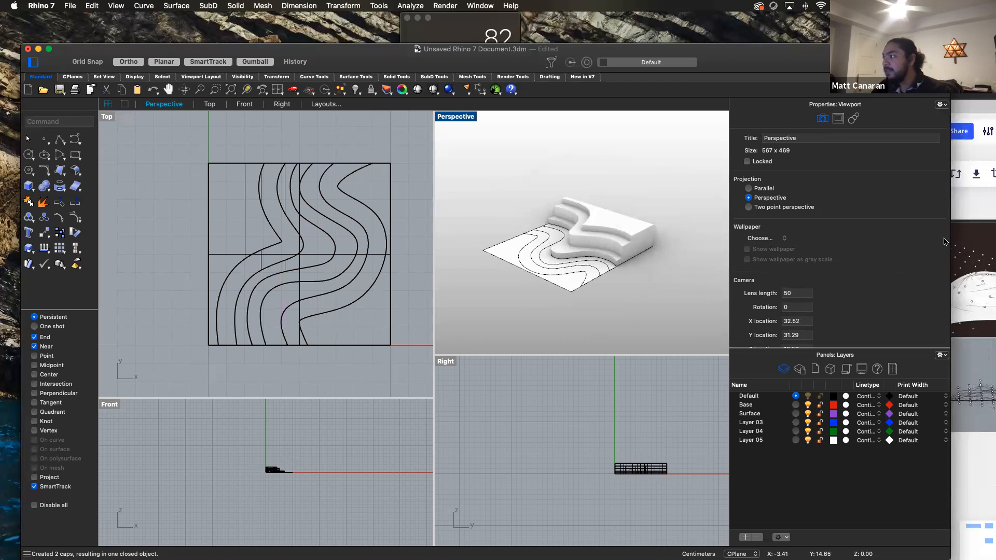
Switch to the Miro board, examine the layered terrain photos beside the reference tiles, and return to Rhino.
click(972, 223)
drag(831, 95, 374, 70)
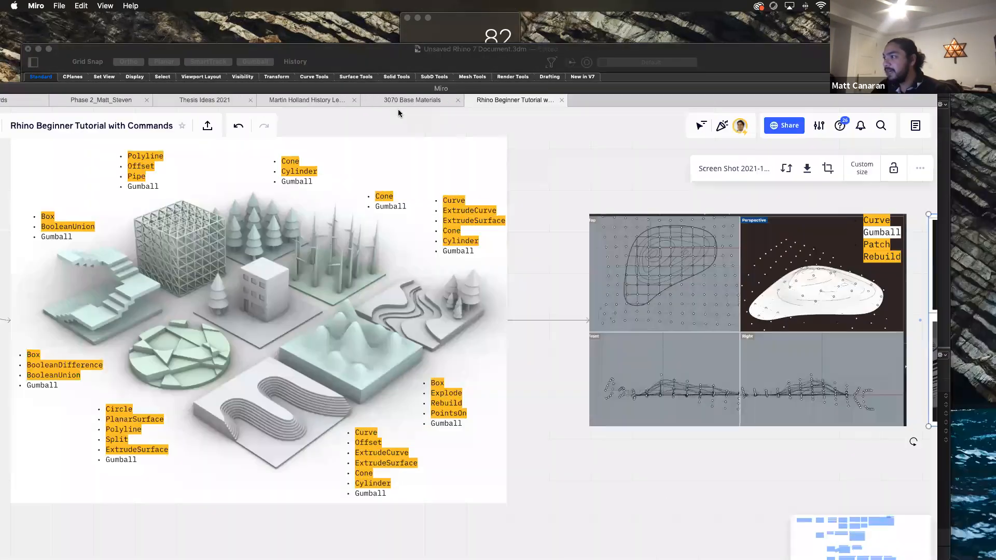
scroll(408, 289, down, 3)
scroll(571, 319, up, 10)
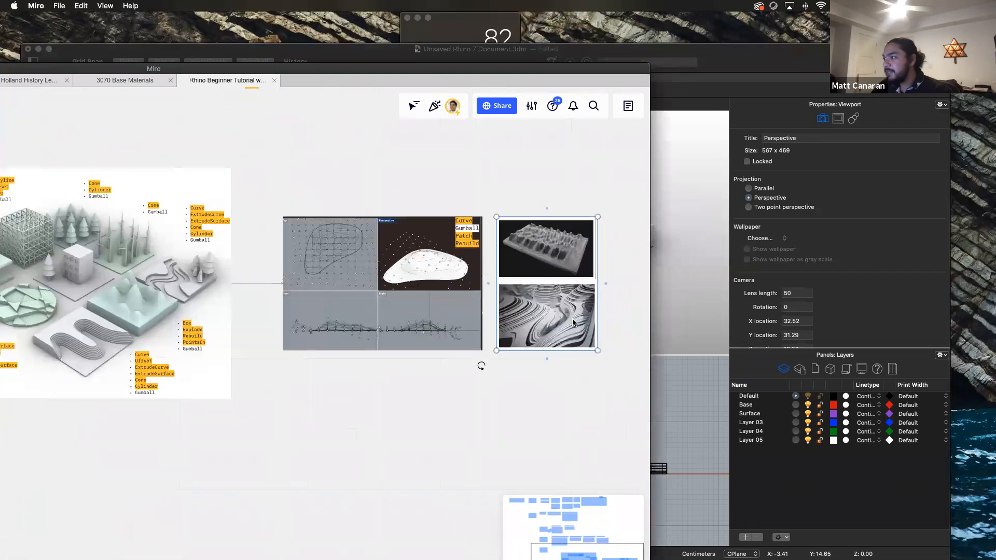
scroll(513, 307, up, 5)
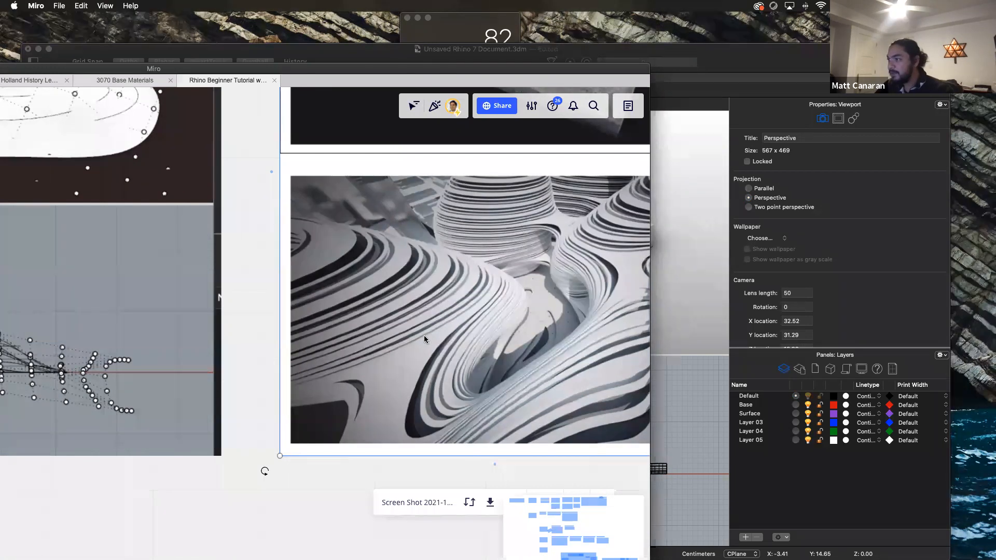
scroll(453, 279, down, 3)
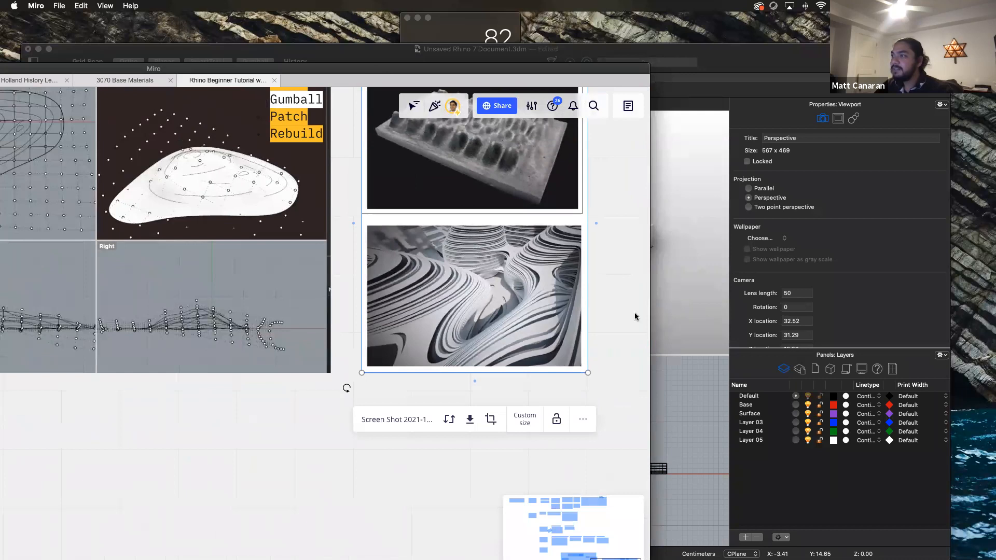
scroll(636, 316, down, 5)
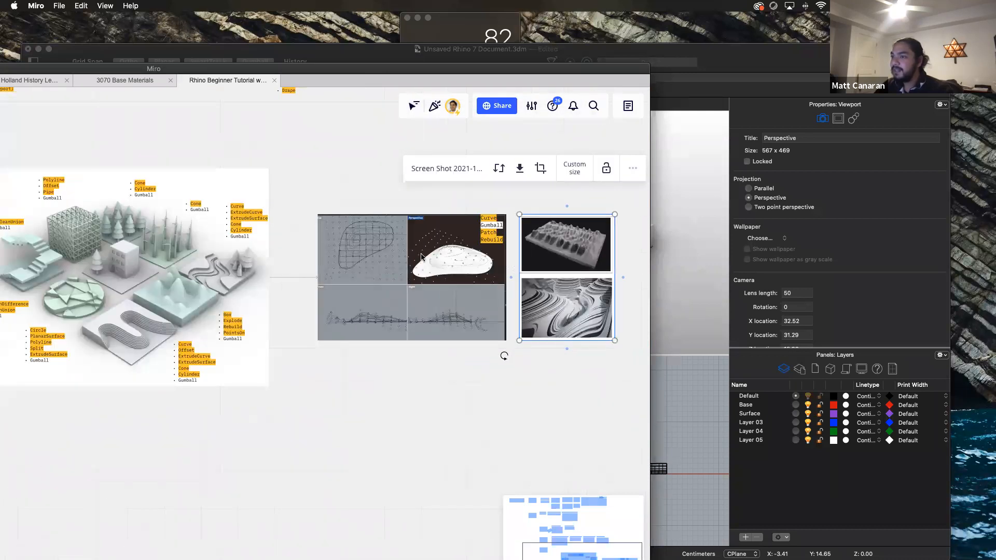
click(670, 266)
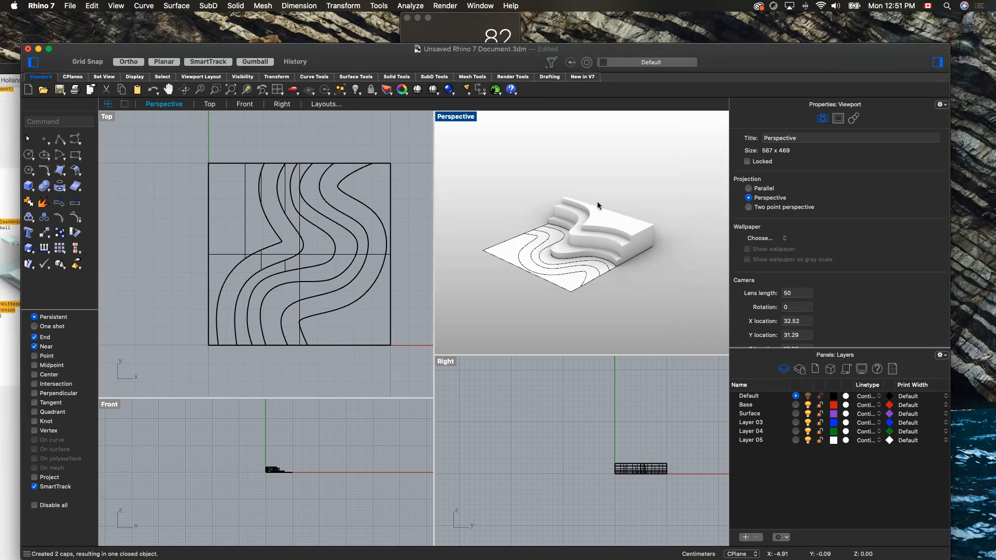
Try draping a surface over the whole stepped square with Drape at spacing 5, and delete the draped surface.
scroll(611, 203, up, 5)
scroll(611, 204, down, 4)
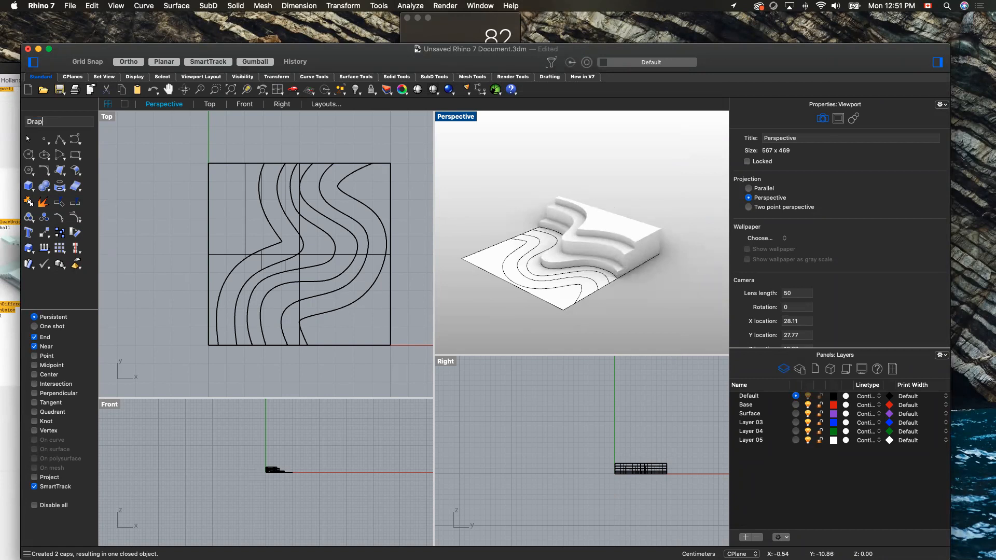
text(ape)
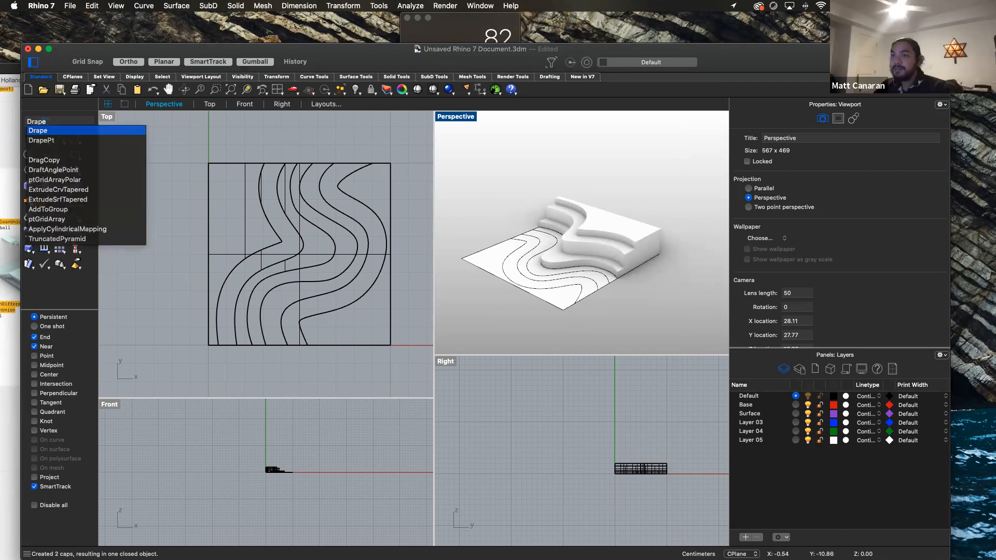
key(Return)
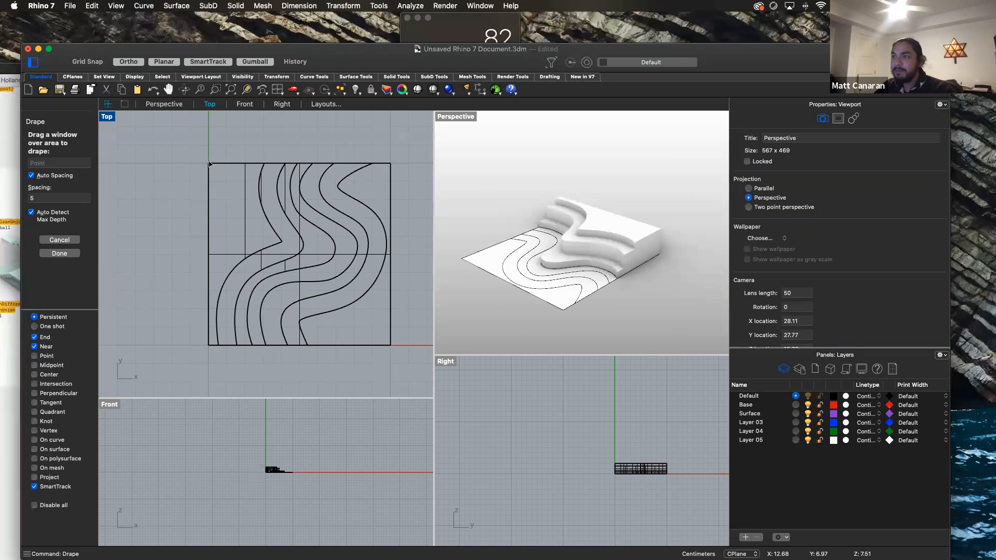
drag(203, 160, 395, 348)
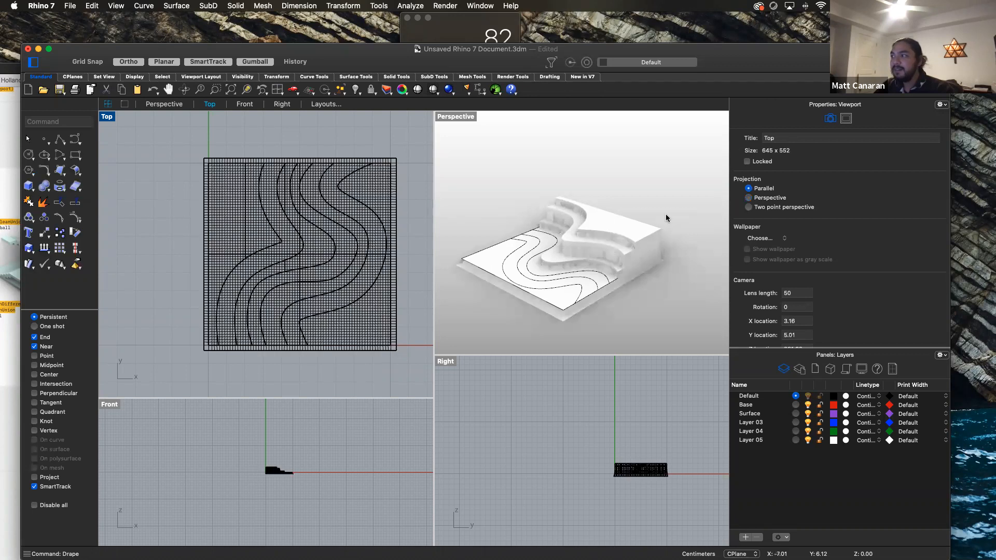
click(671, 193)
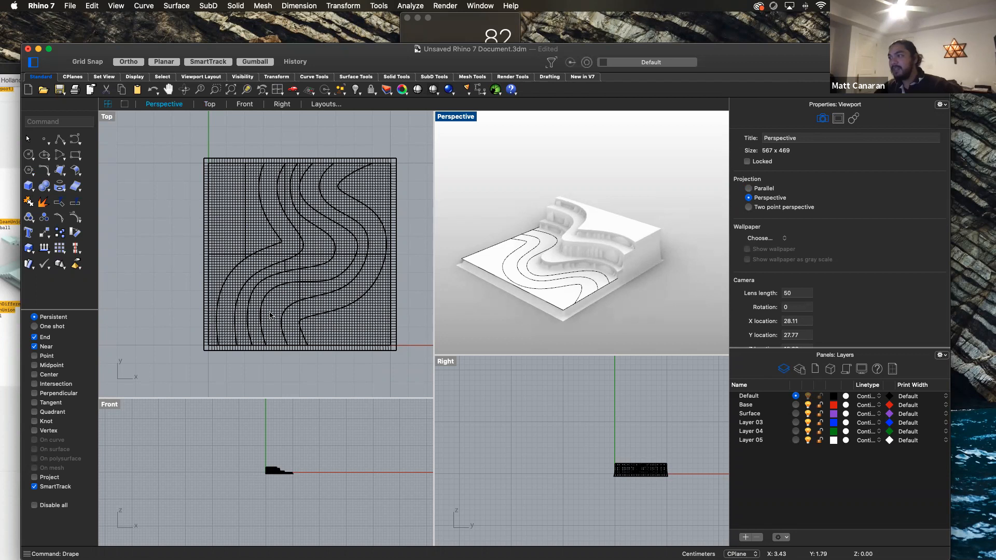
right_drag(599, 323, 527, 247)
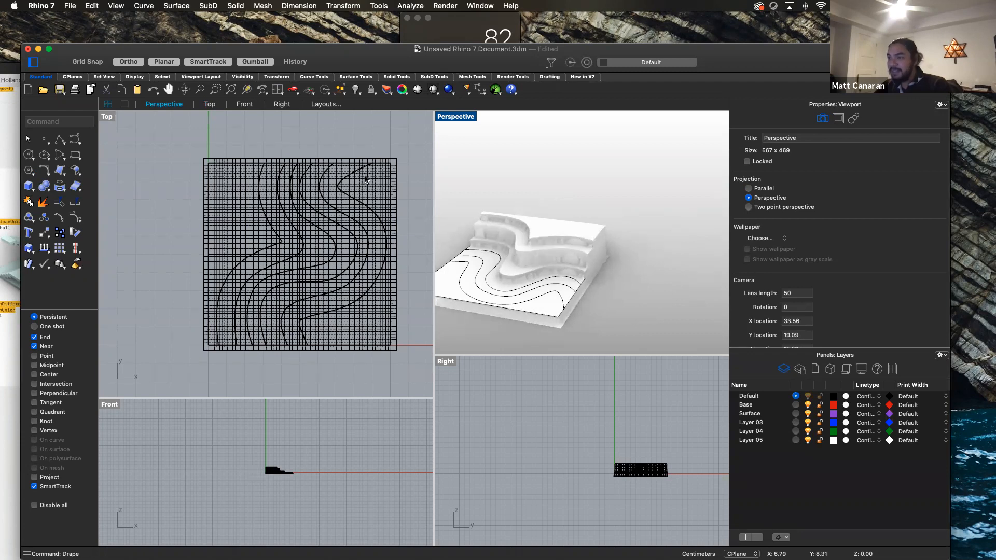
click(366, 179)
key(Delete)
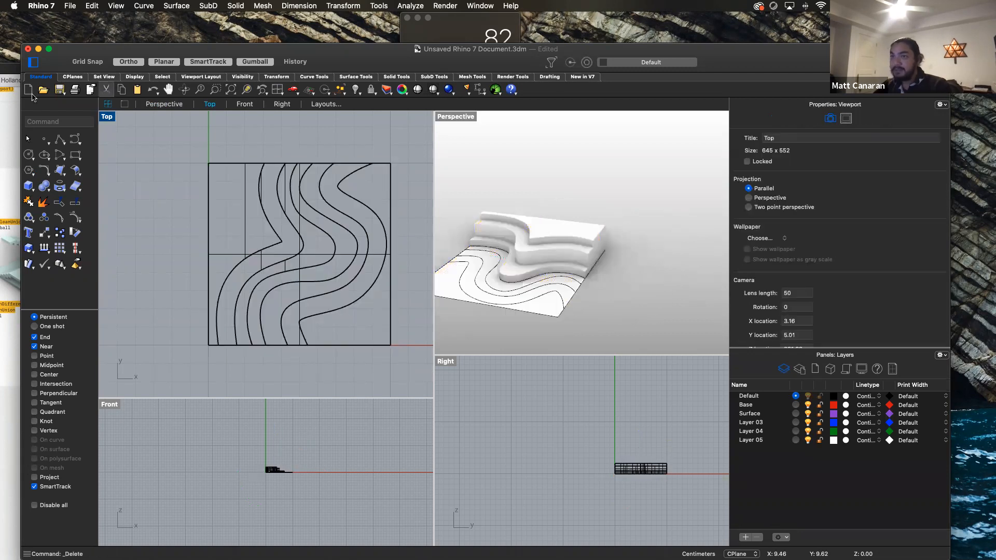
Try a finer Drape over the whole stepped square with the spacing set to 1, and undo it.
click(57, 123)
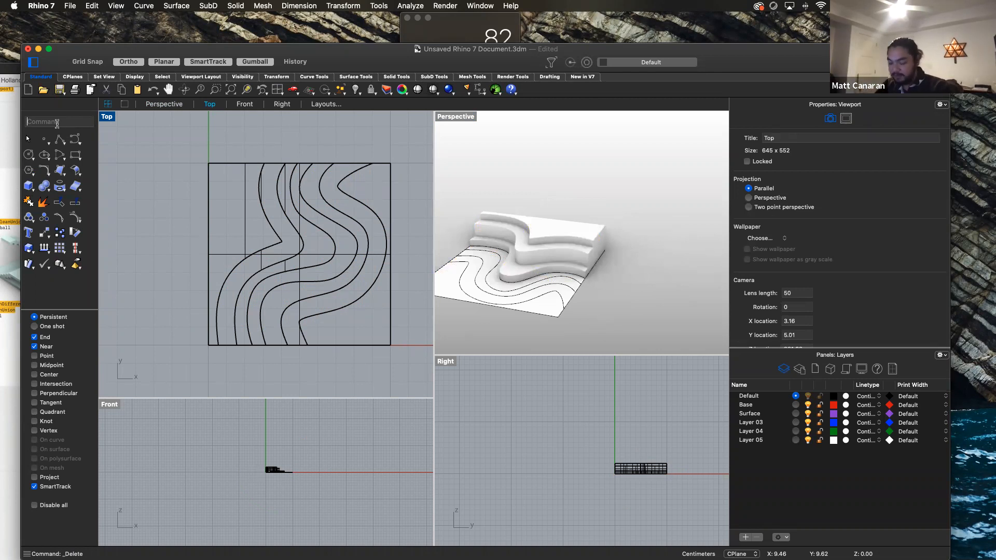
text(Drape)
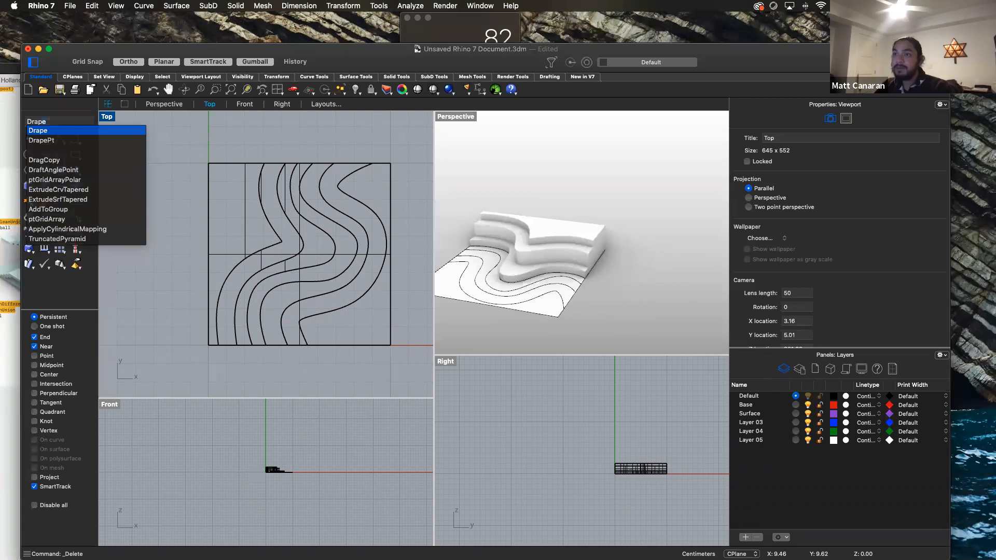
key(Return)
click(39, 198)
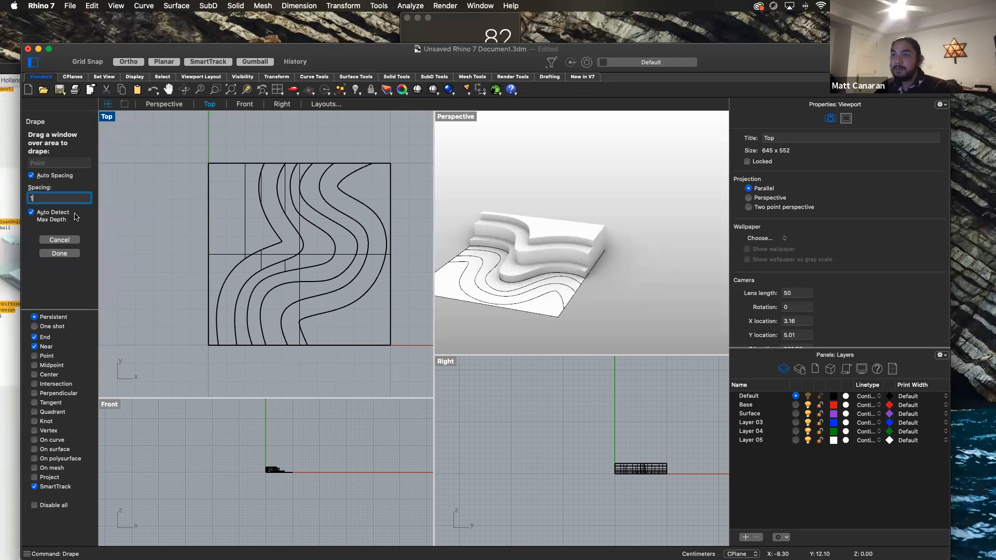
drag(206, 161, 396, 352)
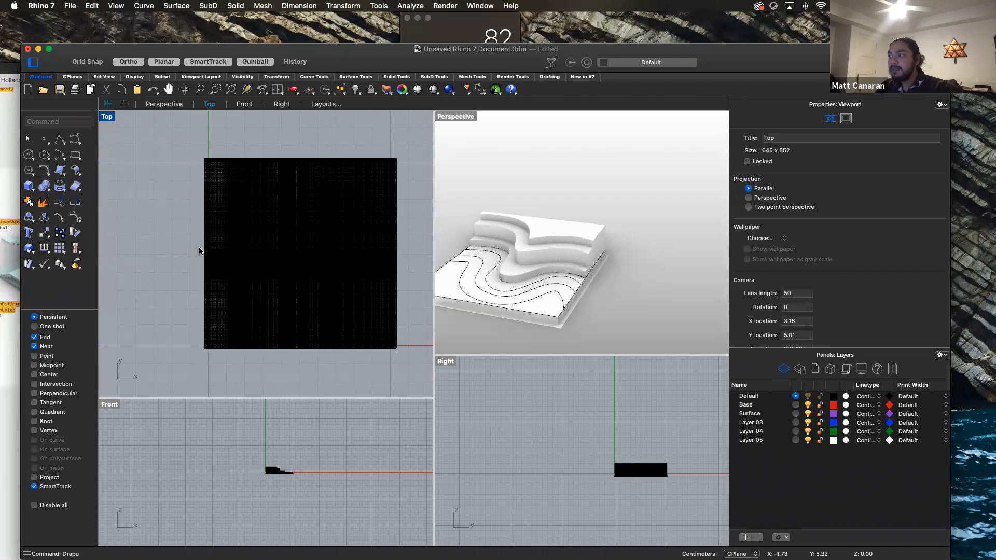
scroll(540, 249, up, 5)
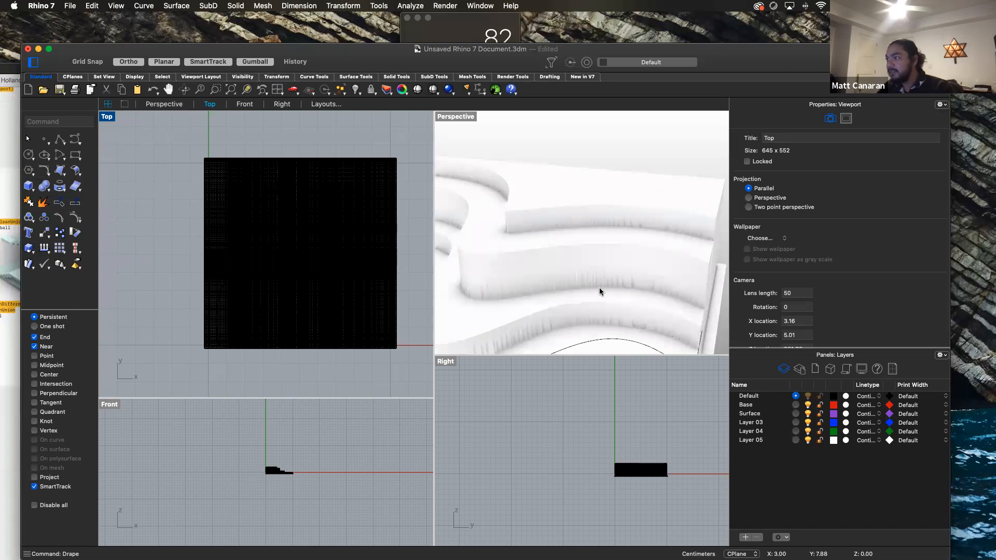
key(super+z)
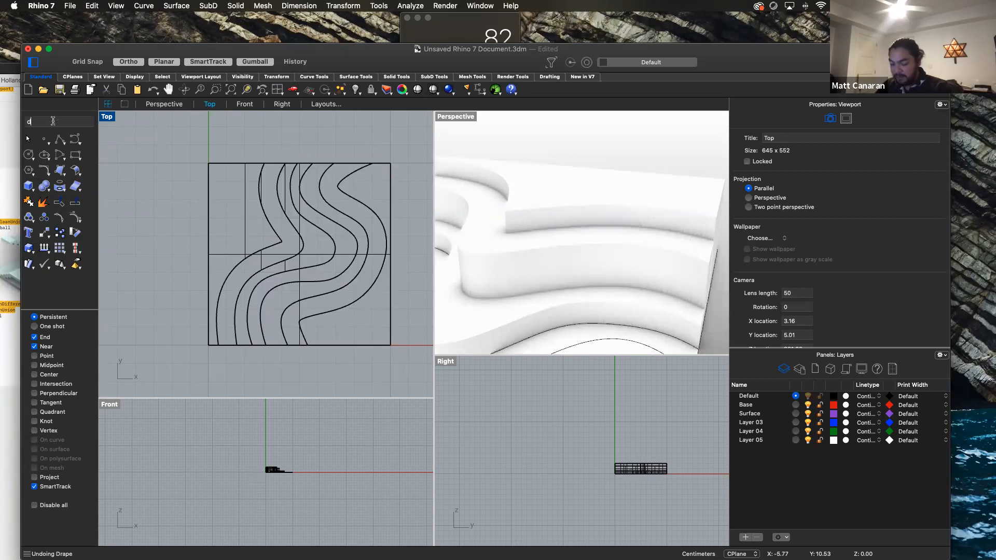
Try a coarser Drape over the whole stepped square with the spacing set to 20, and undo it.
text(ape)
key(Return)
text(Dra)
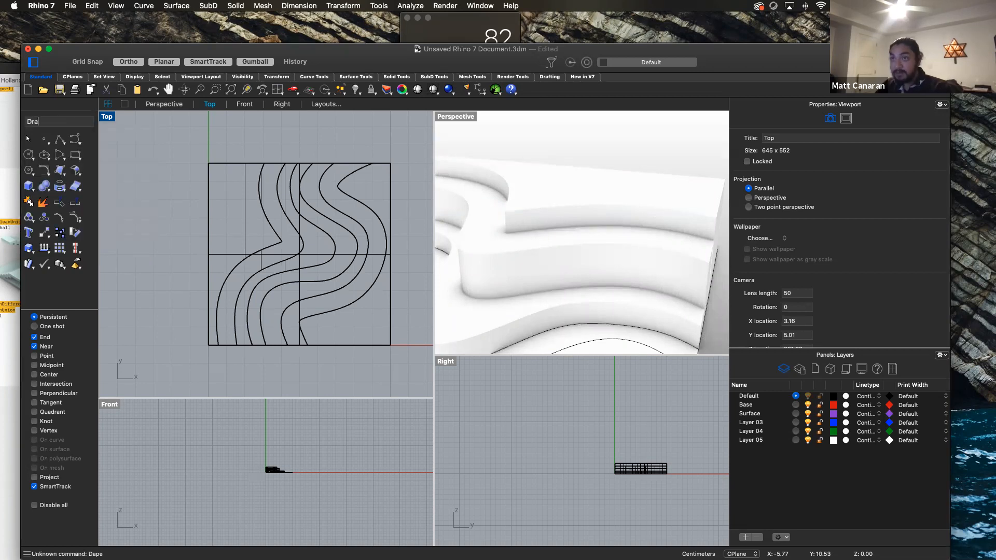
text(pe)
key(Return)
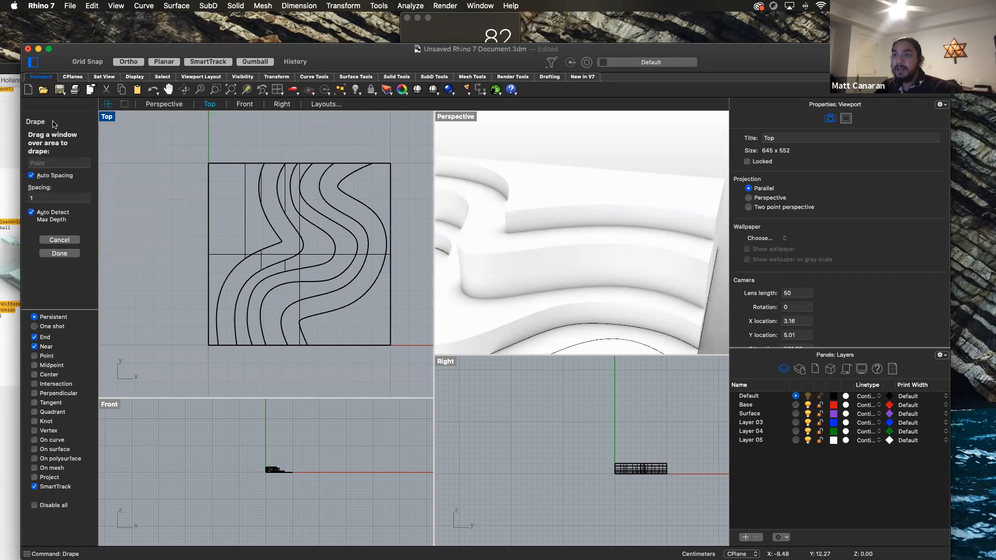
click(45, 199)
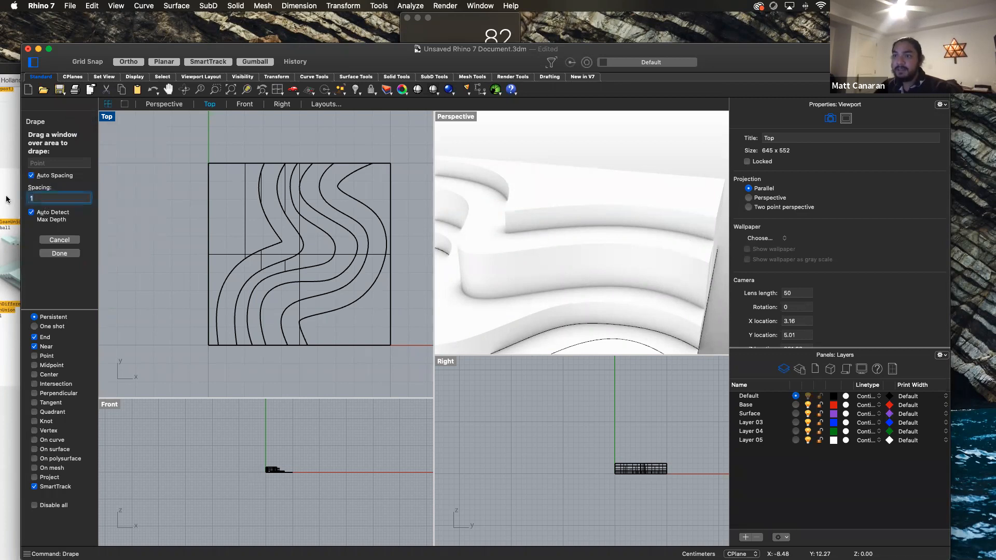
key(Return)
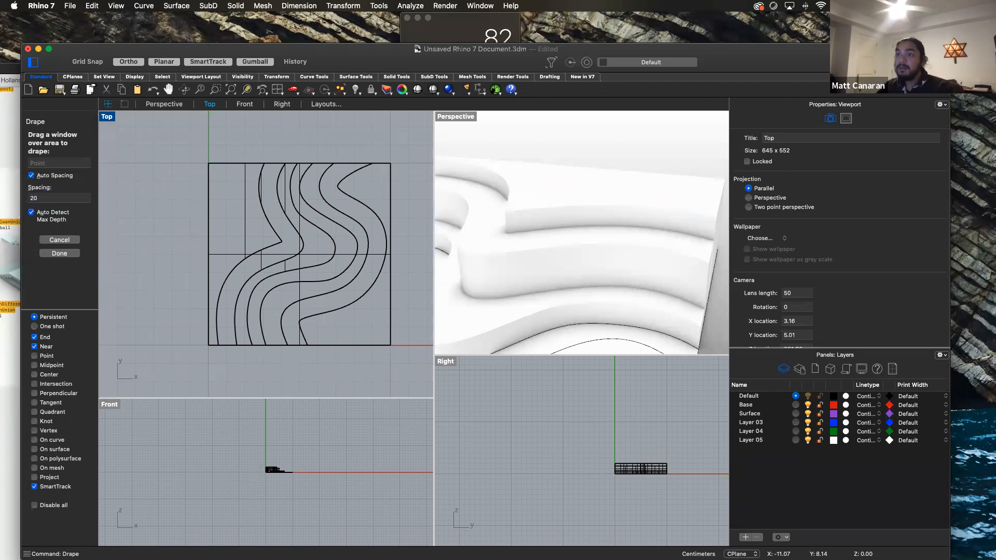
drag(210, 160, 393, 349)
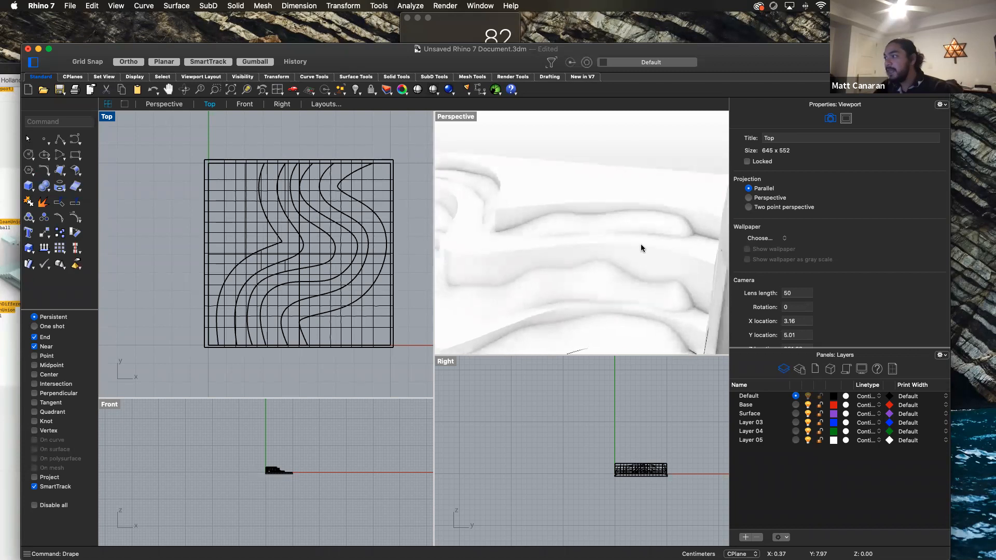
scroll(642, 249, down, 5)
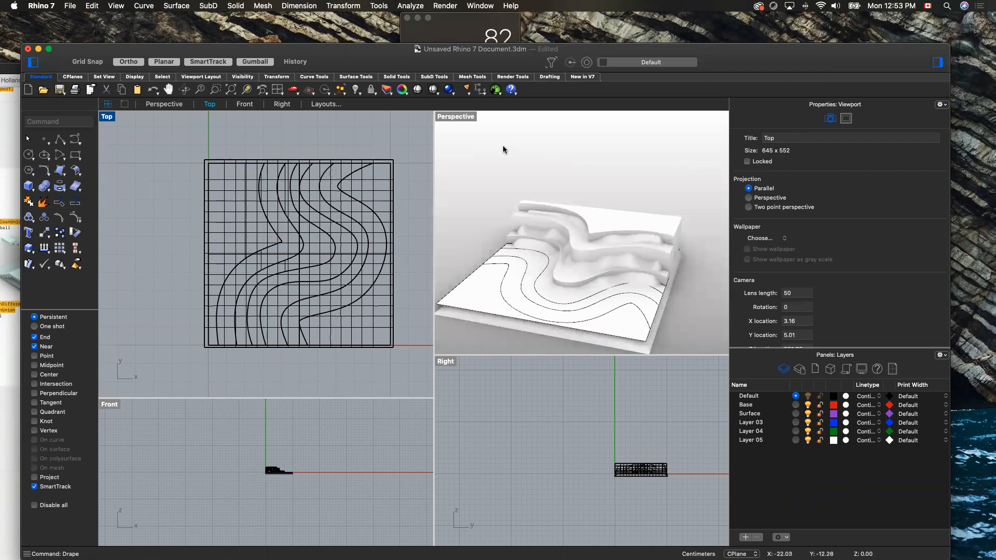
key(super+z)
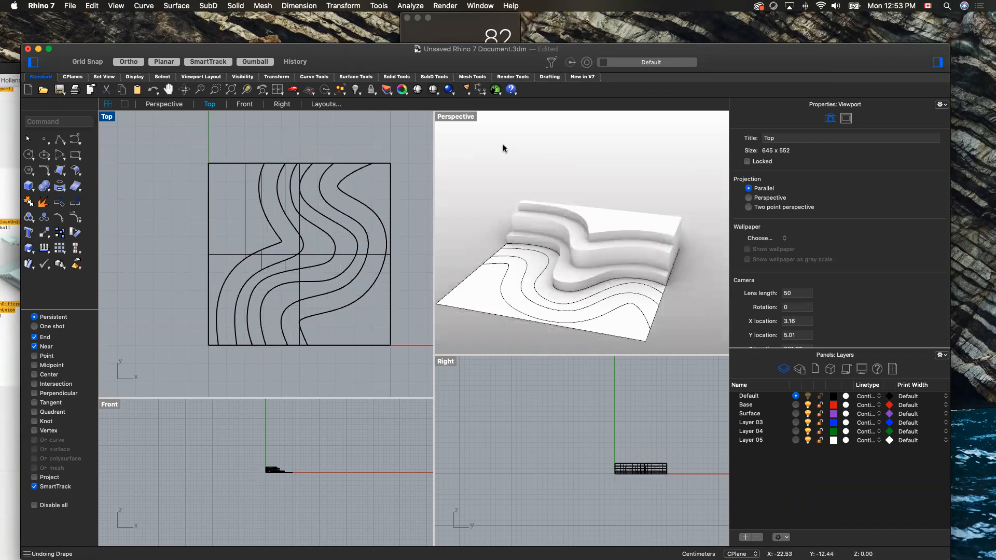
Delete all the curves, surfaces and solids of the stepped landscape model.
drag(209, 149, 401, 365)
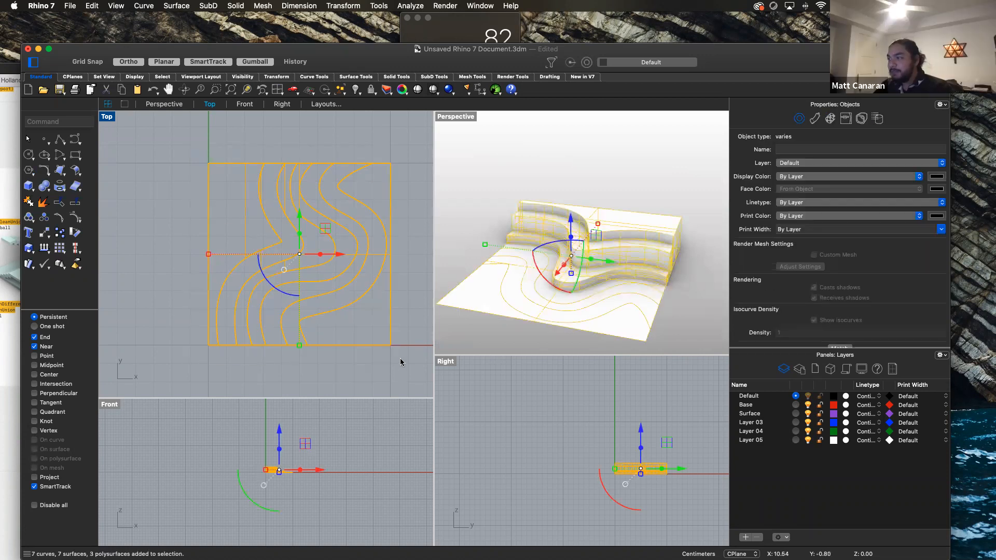
key(Delete)
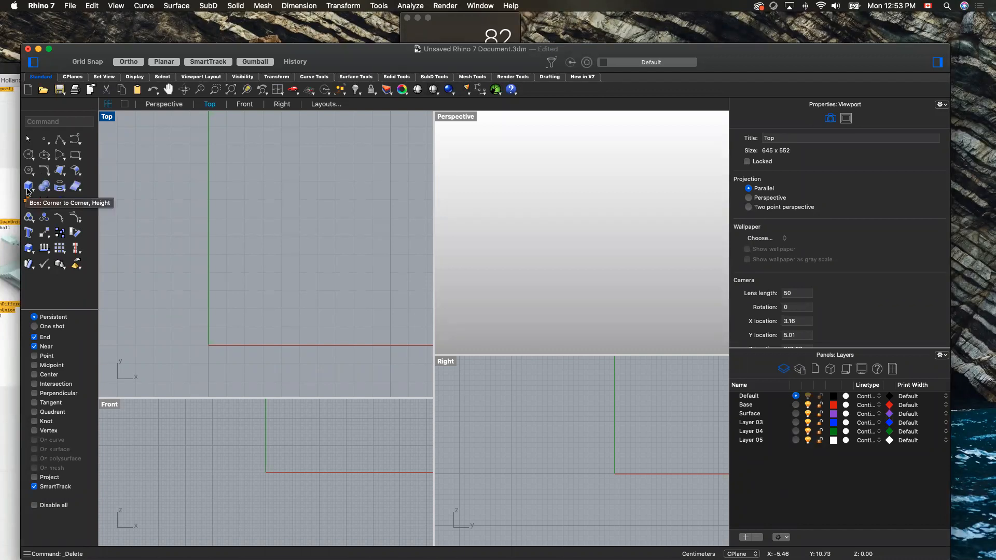
With Grid Snap on, draw a box from the origin with a 5 by 10 cm base and a height of 6 cm.
click(29, 185)
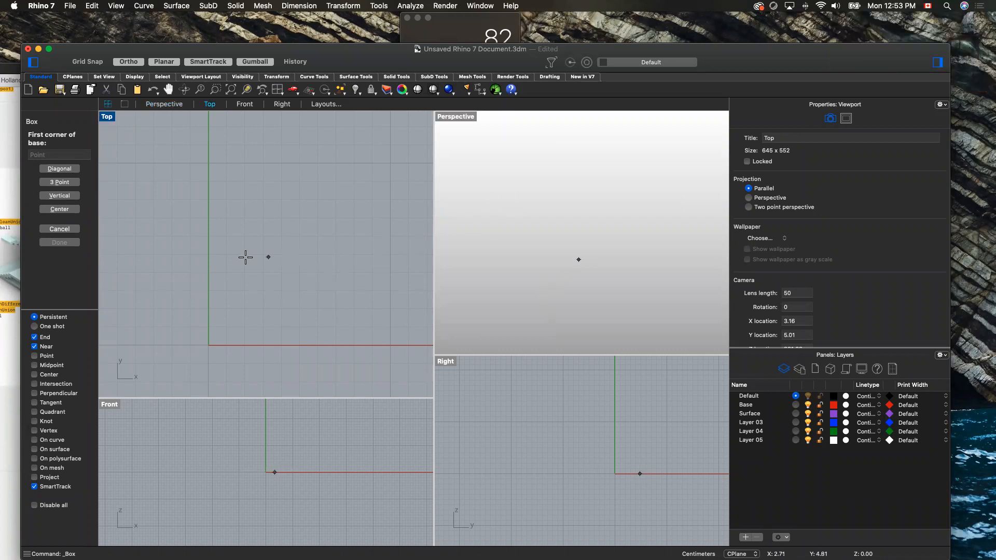
key(Escape)
key(Return)
scroll(198, 207, down, 5)
scroll(198, 208, down, 1)
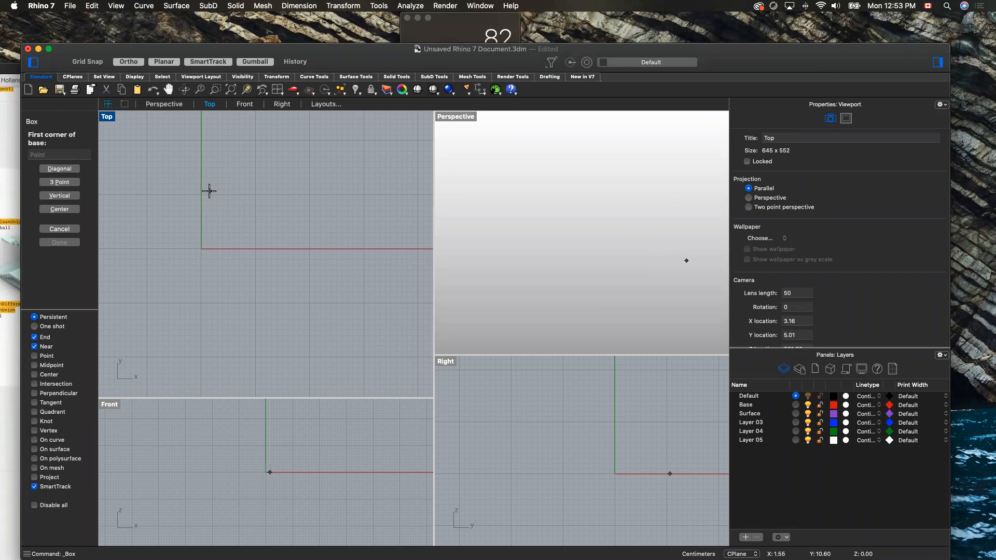
scroll(184, 245, up, 3)
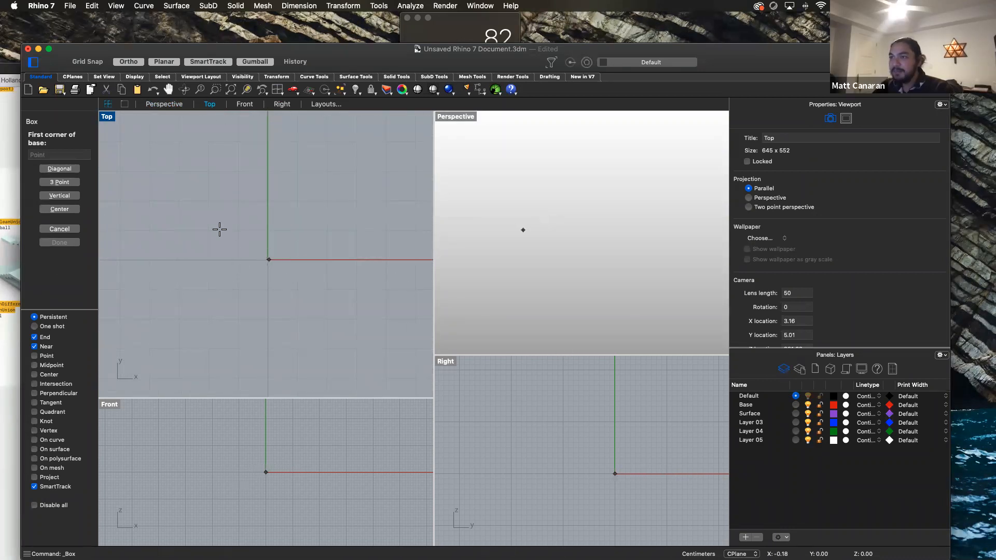
click(88, 61)
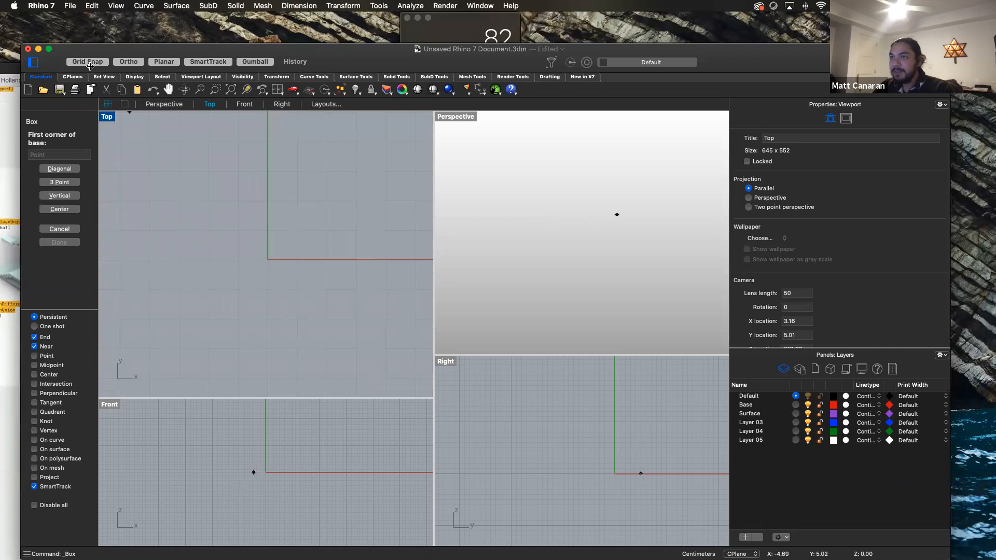
click(268, 260)
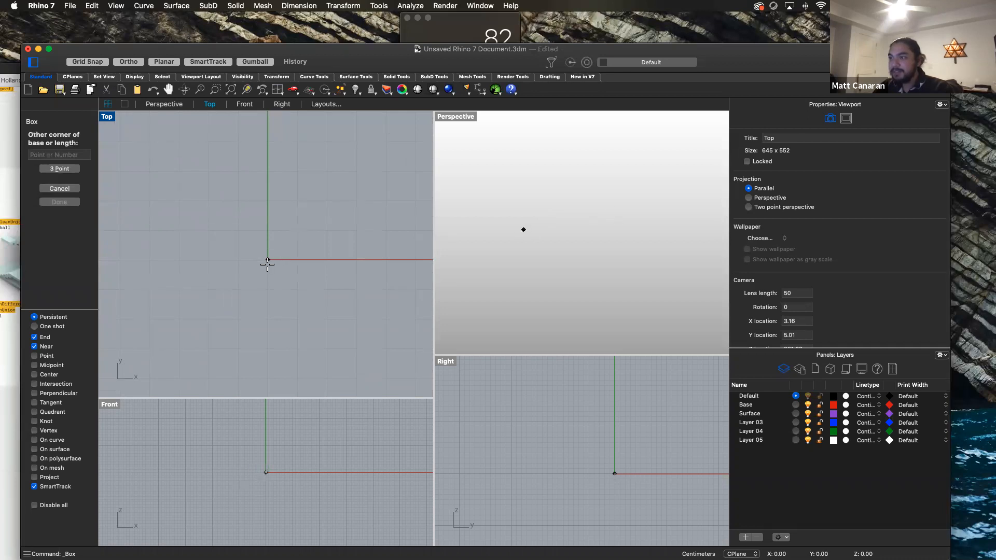
click(302, 198)
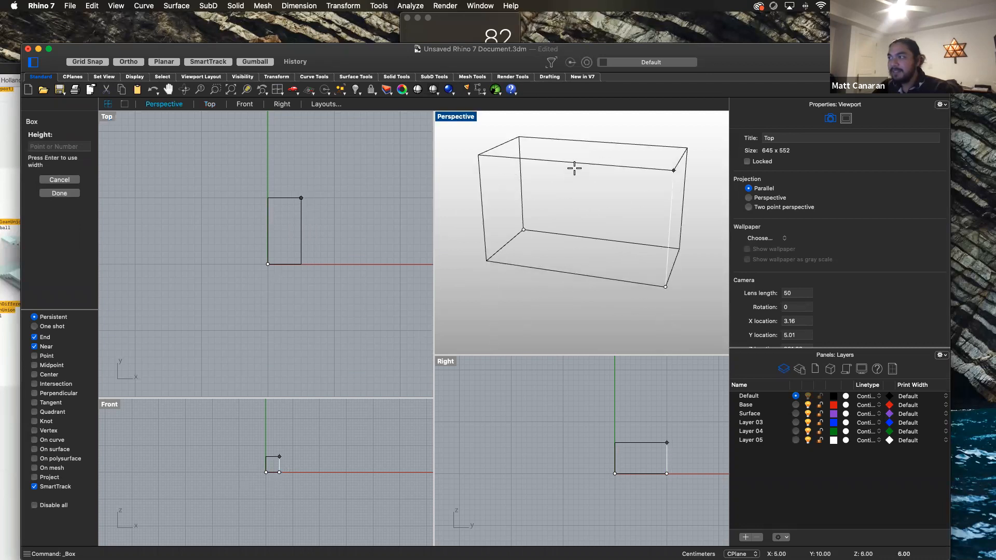
click(574, 168)
Start a polyline at the midpoint of the box's top front edge and run its first segment 2 cm straight up.
right_drag(295, 288, 233, 287)
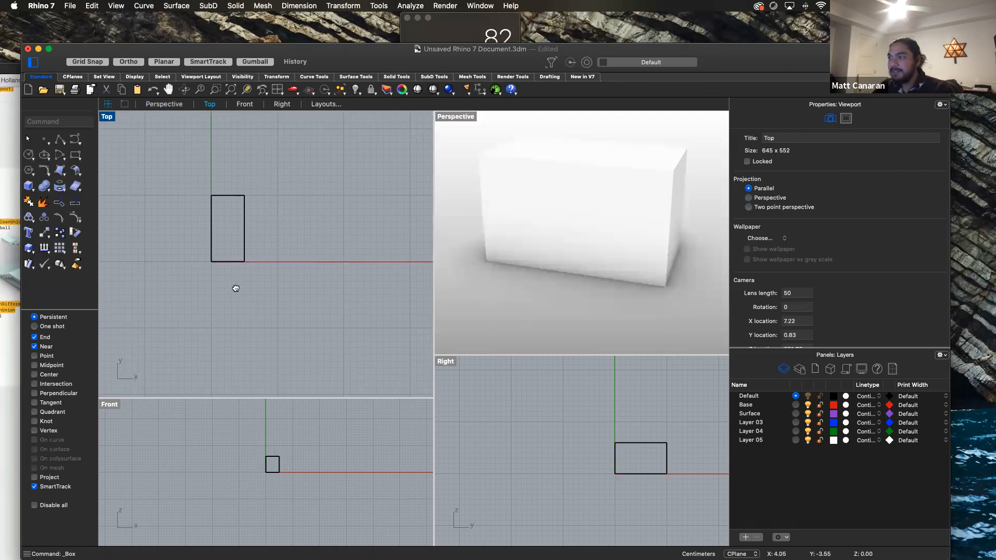
right_drag(521, 296, 633, 275)
scroll(632, 274, down, 6)
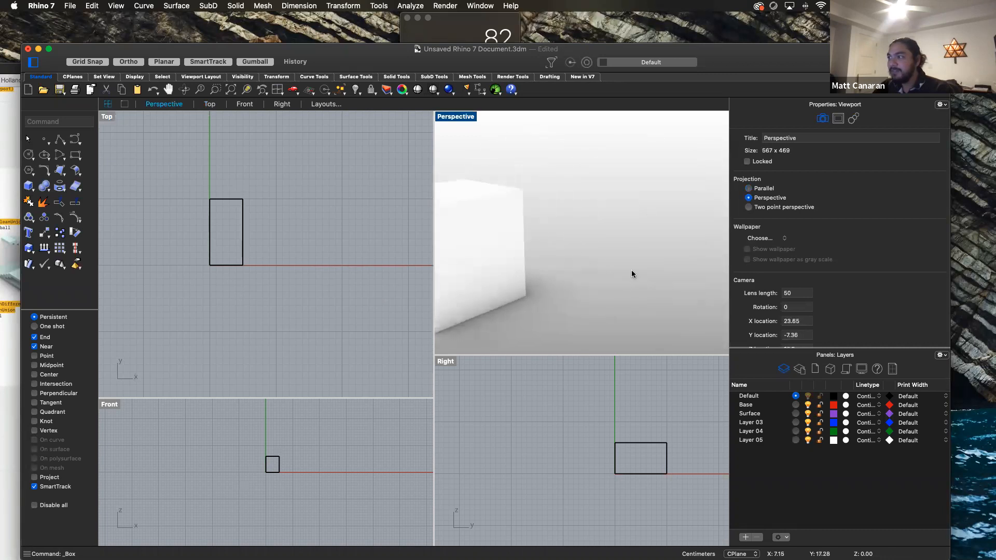
right_drag(502, 297, 571, 275)
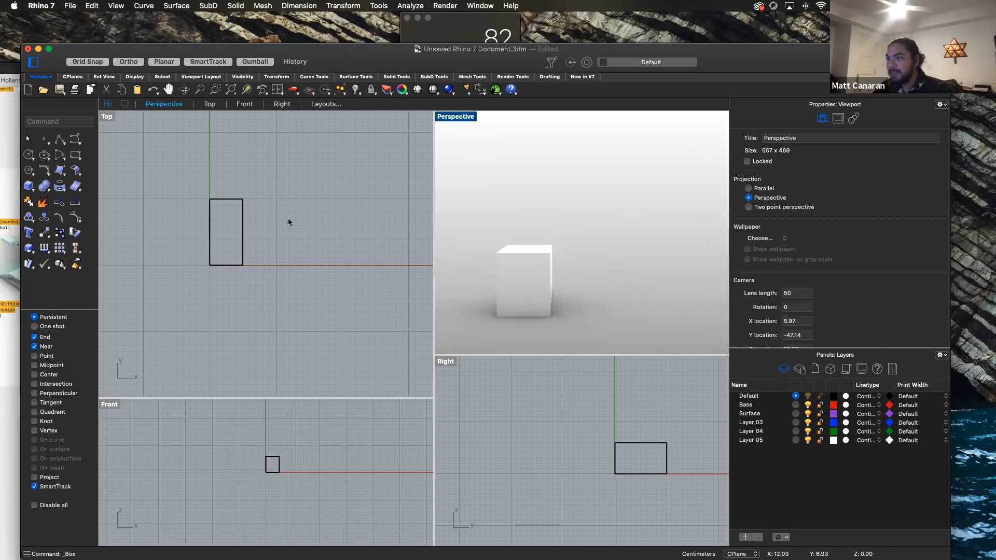
scroll(528, 257, up, 5)
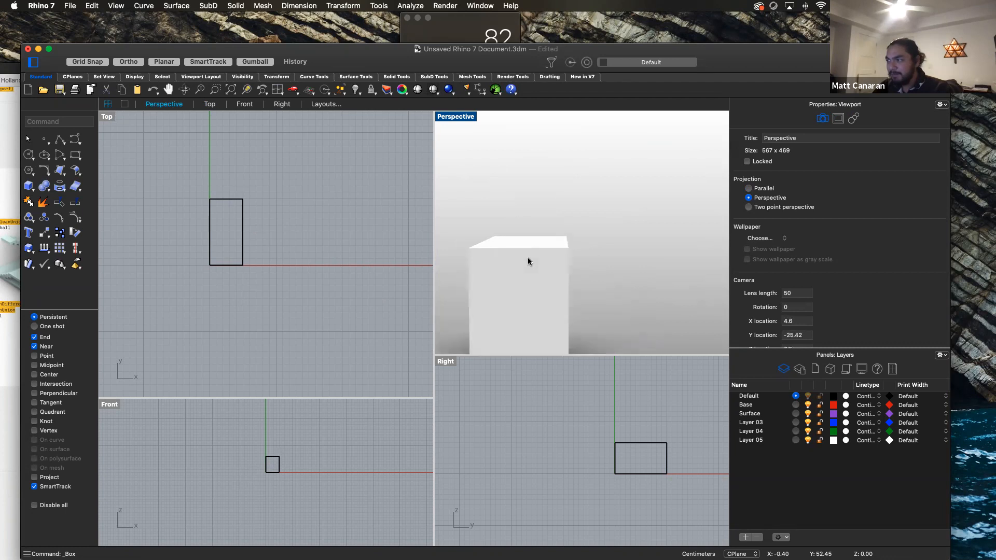
scroll(512, 286, down, 2)
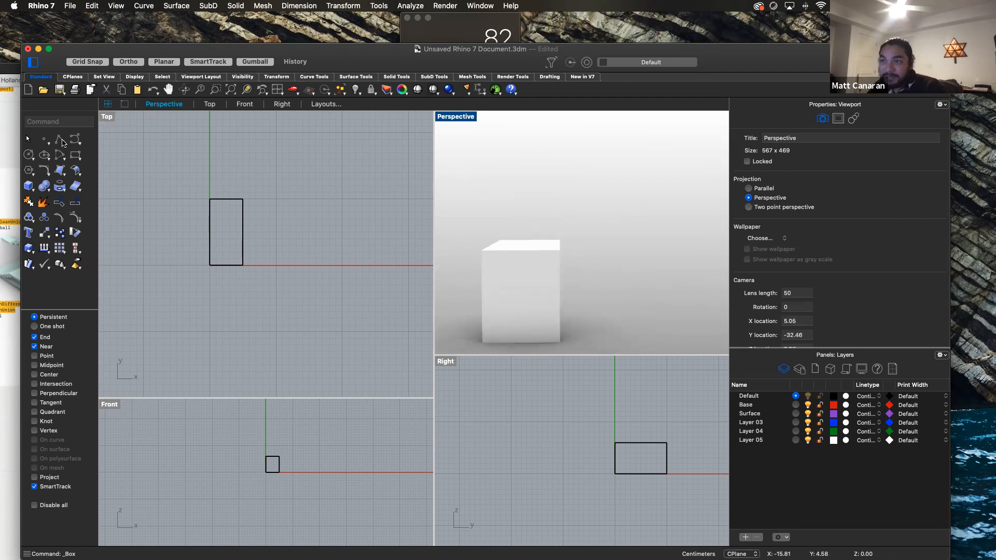
click(60, 139)
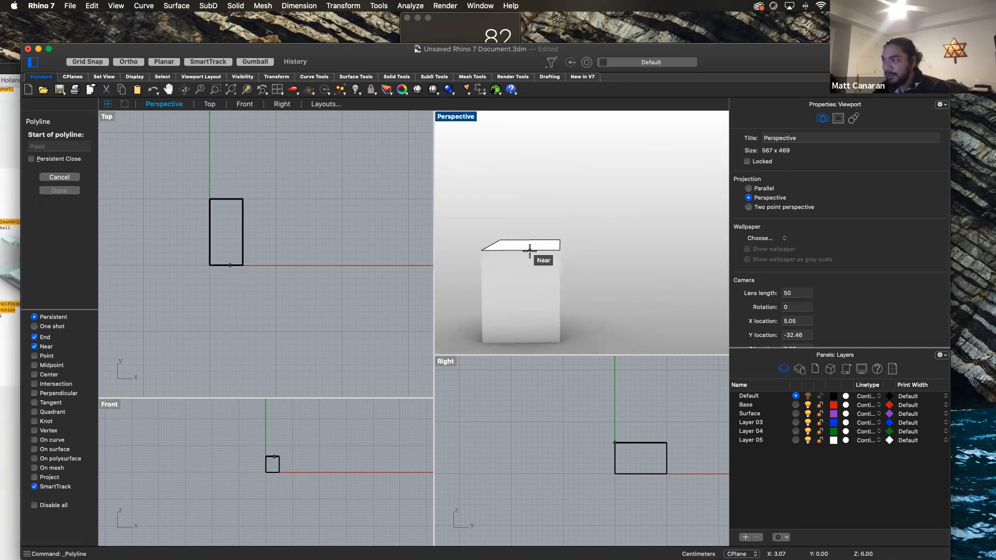
text(mid)
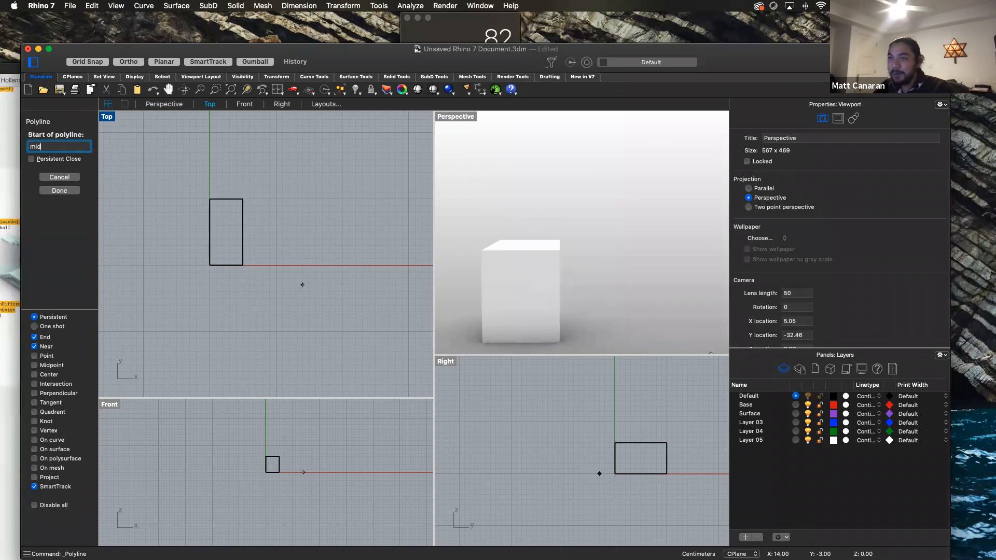
key(Return)
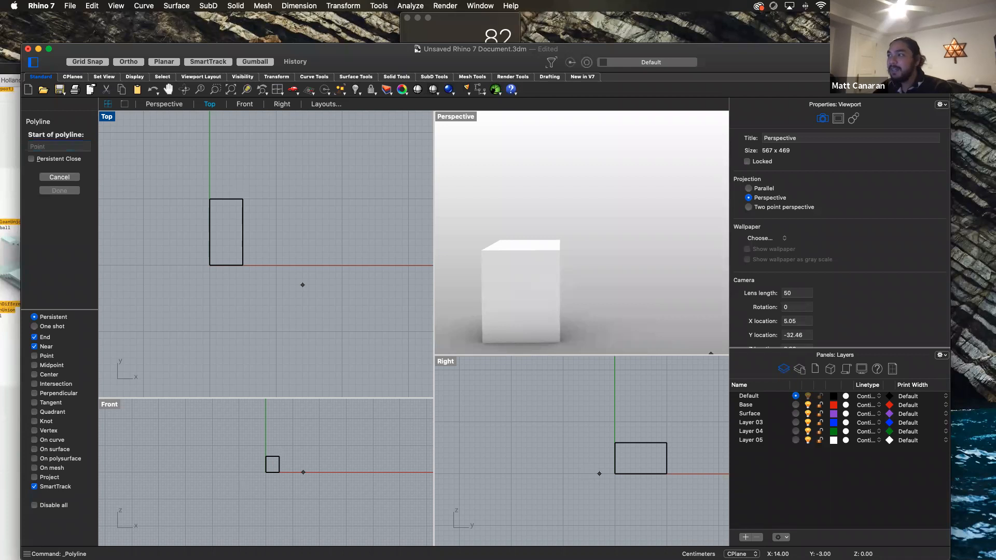
click(522, 252)
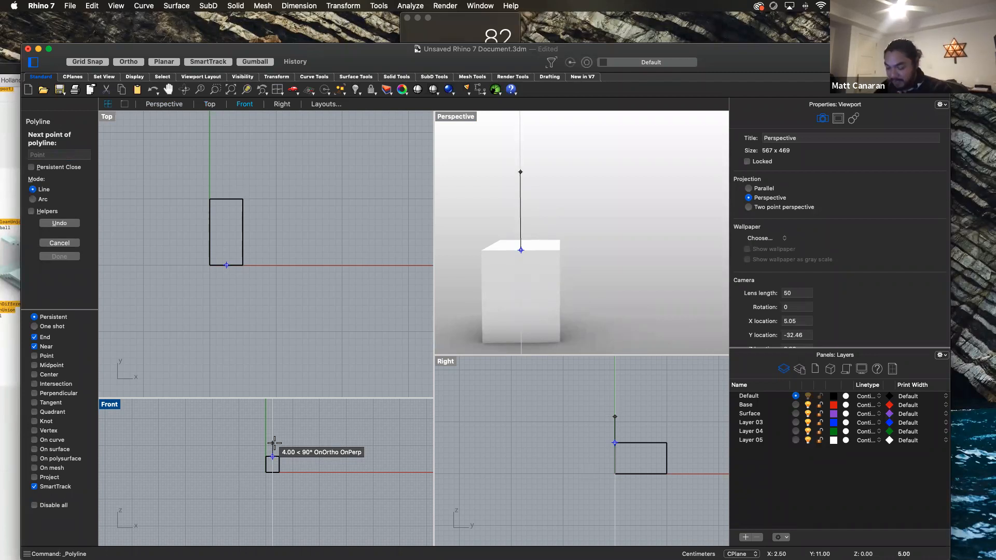
click(273, 450)
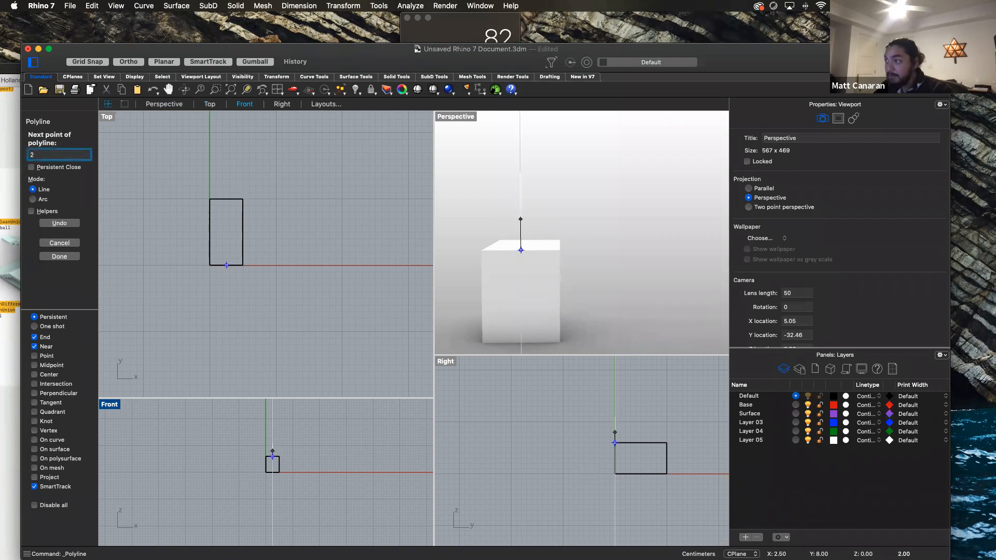
Continue the polyline through two of the box's top corners and end it at the apex with a Point snap to outline the gable.
click(560, 242)
click(487, 247)
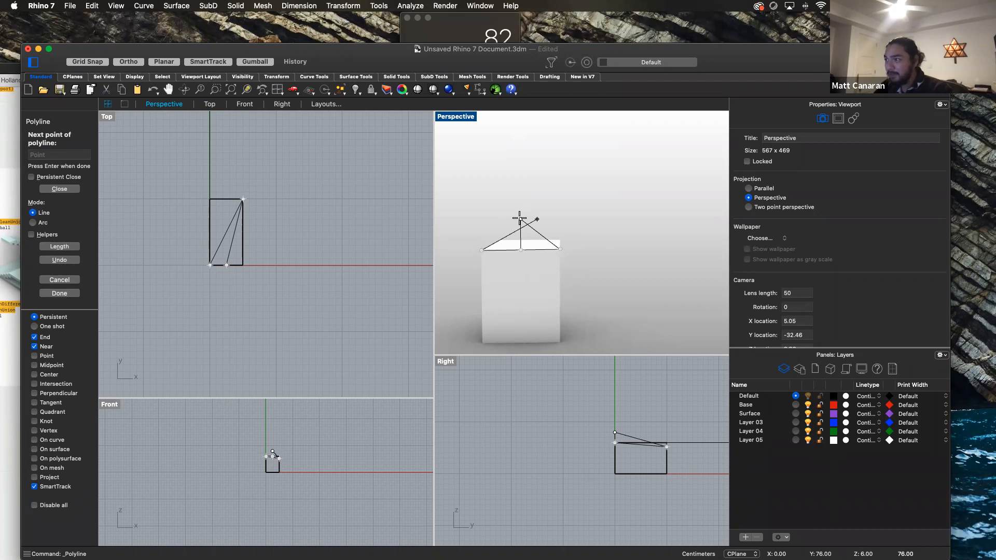
text(point)
key(Return)
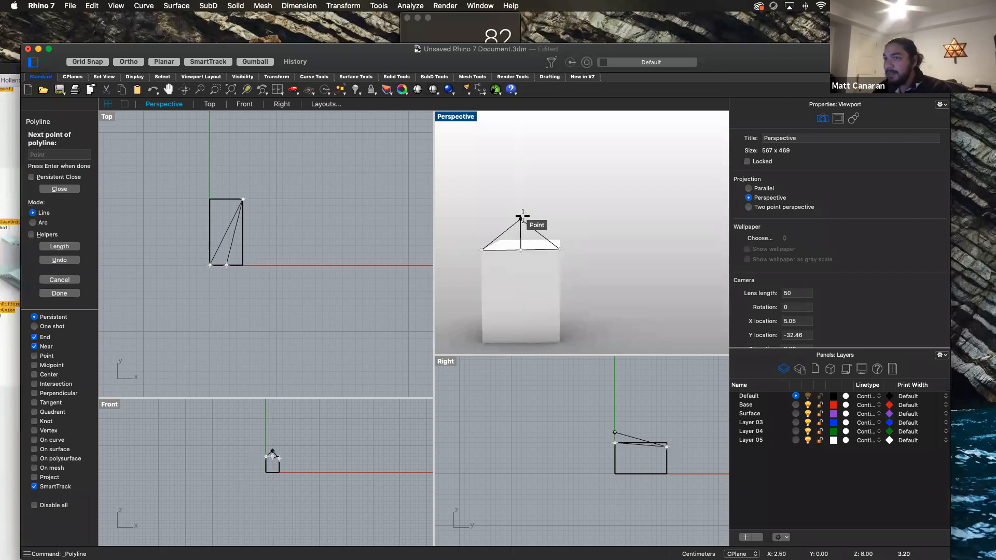
click(522, 218)
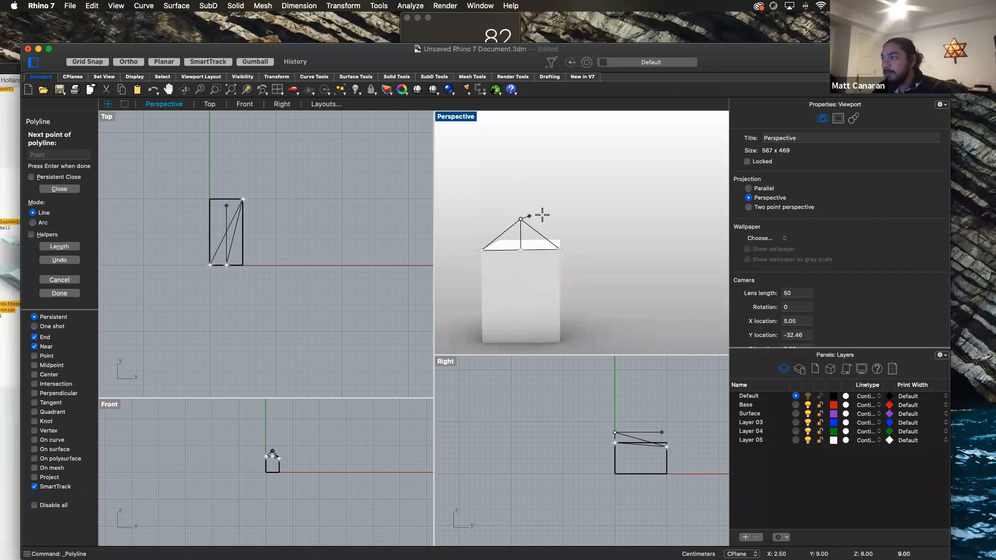
key(Return)
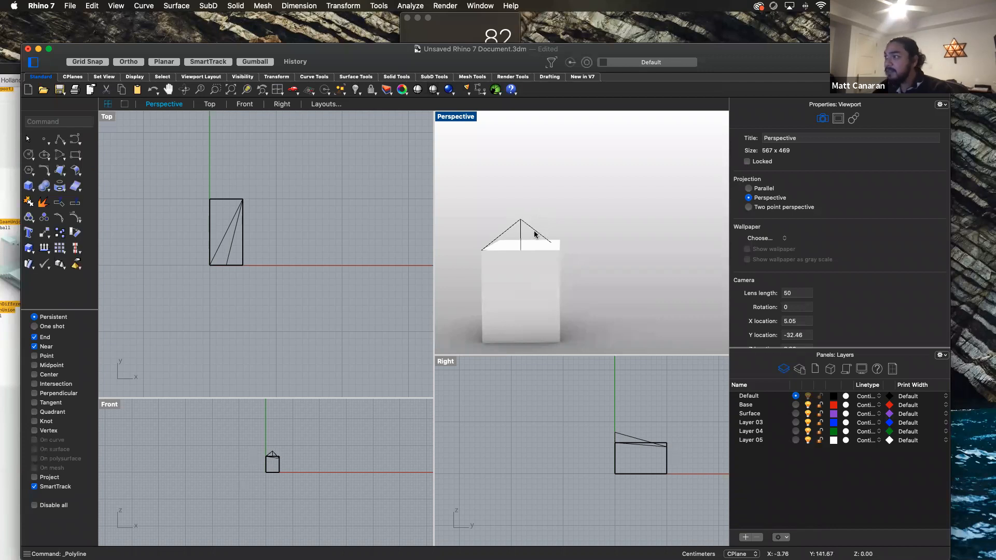
Try trimming the gable polyline's vertical centre line with the polyline itself, and undo the trim.
click(539, 234)
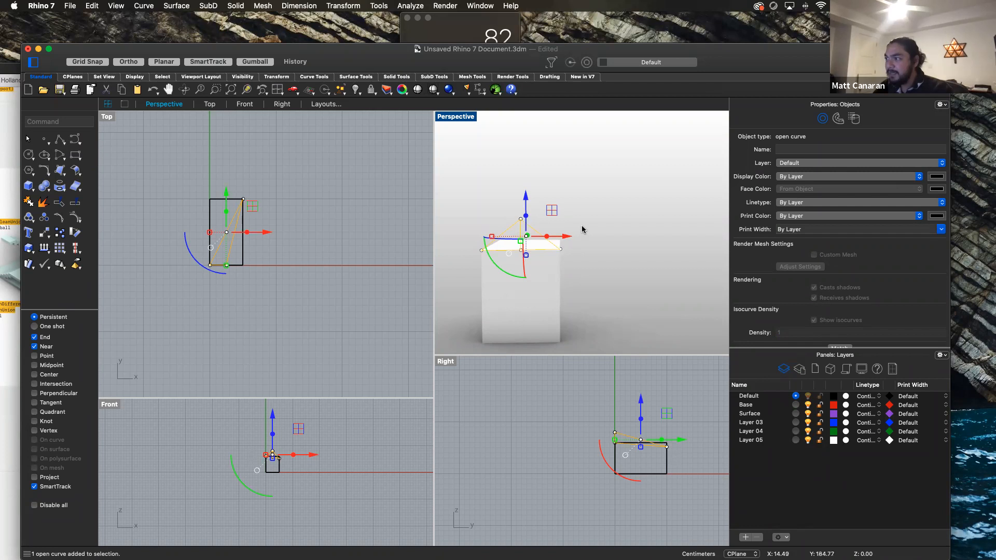
text(trim)
key(Return)
click(521, 234)
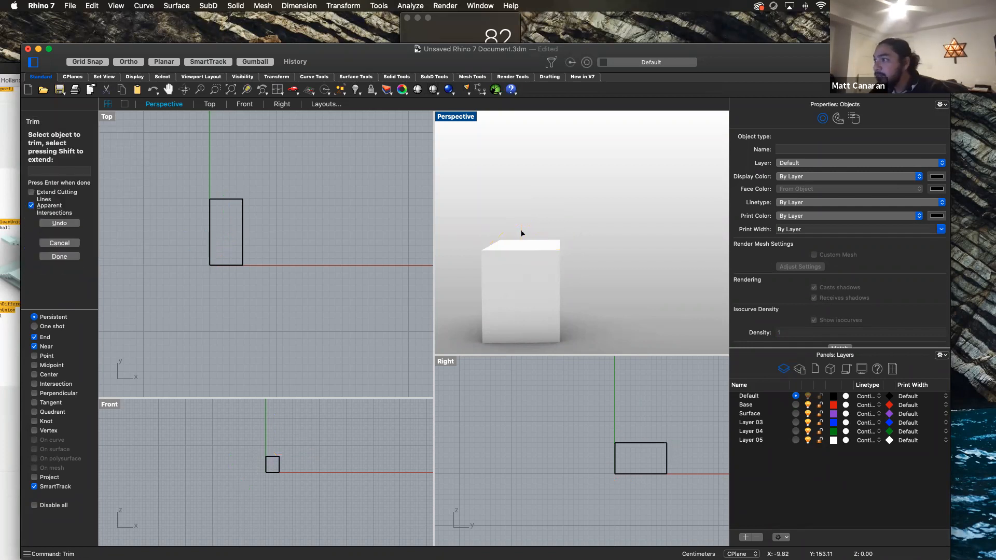
key(super+z)
key(Escape)
key(Escape)
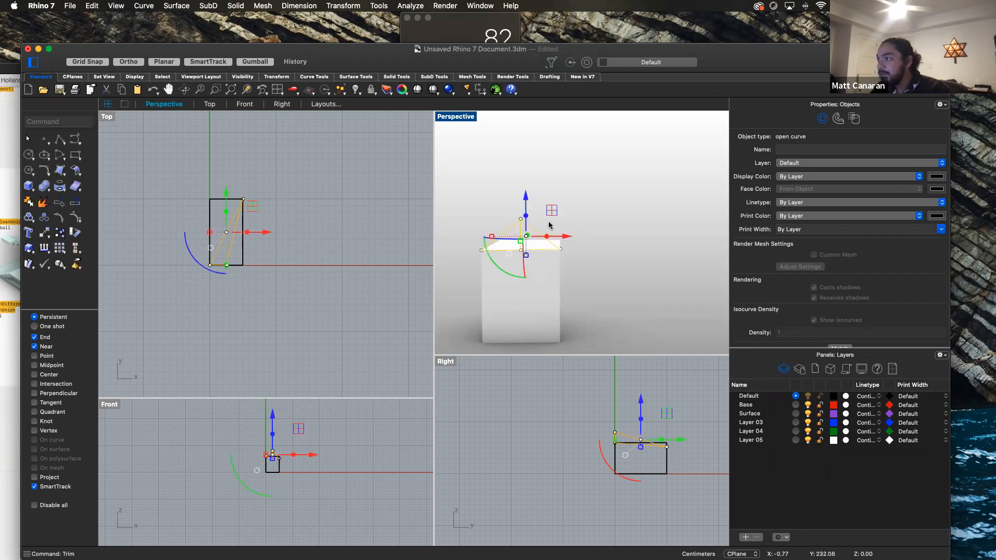
Explode the gable polyline into separate line segments.
click(530, 226)
text(explode)
key(Return)
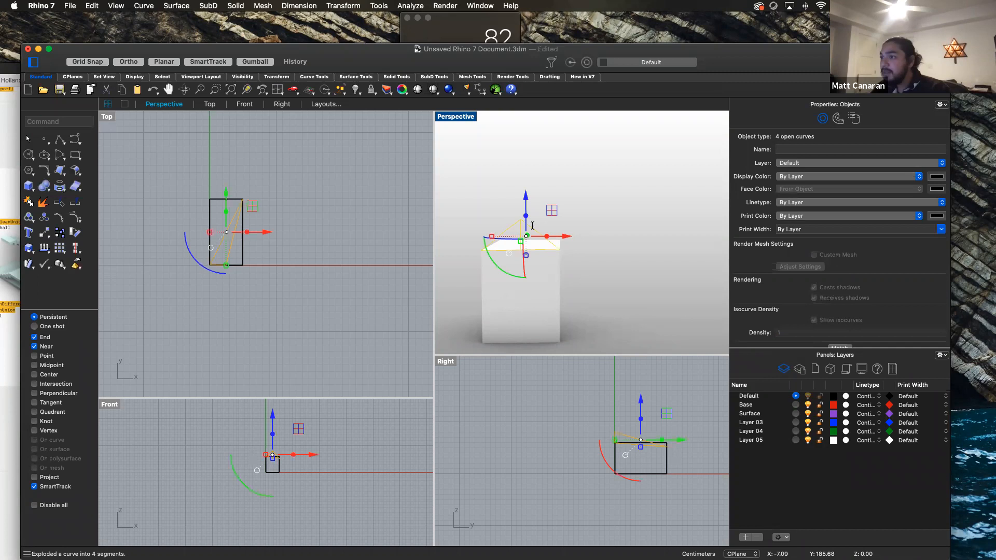
Move the far end of the gable's misplaced sloping line from the box's back corner to its top front corner.
click(632, 182)
right_drag(574, 289, 520, 256)
click(516, 233)
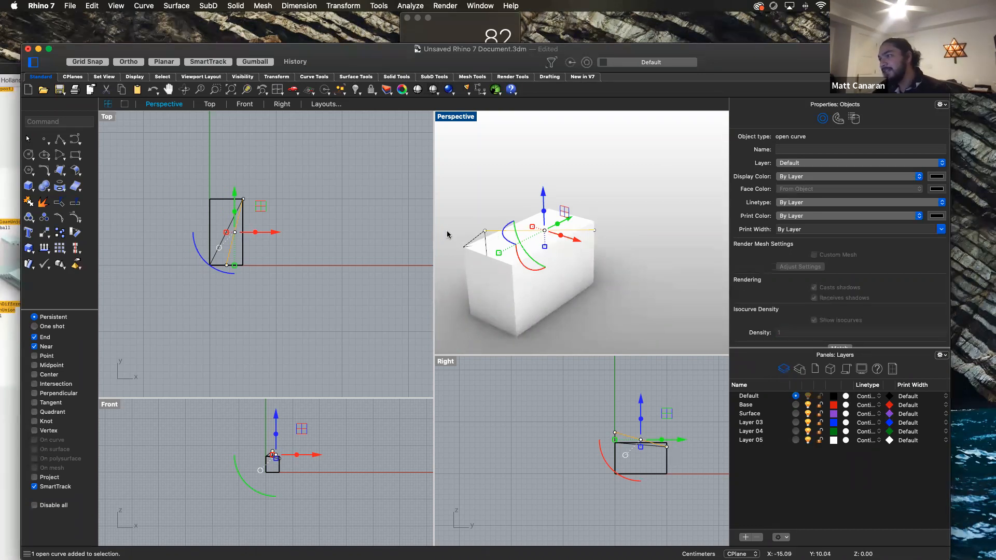
drag(595, 234, 474, 282)
scroll(632, 247, down, 4)
scroll(632, 246, up, 5)
scroll(631, 247, down, 1)
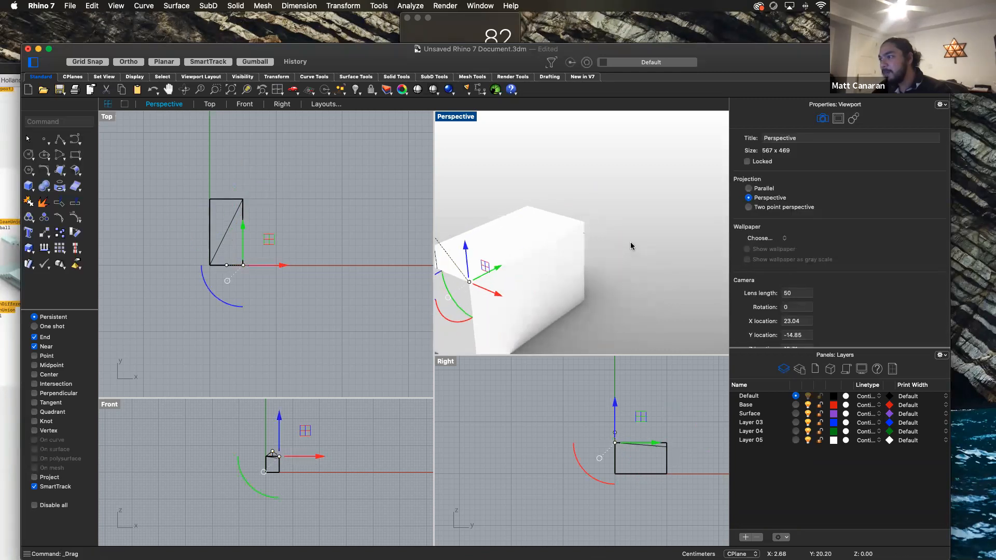
Move the far end of the gable's base line from the box's back corner to its top front corner.
scroll(631, 247, down, 3)
key(Escape)
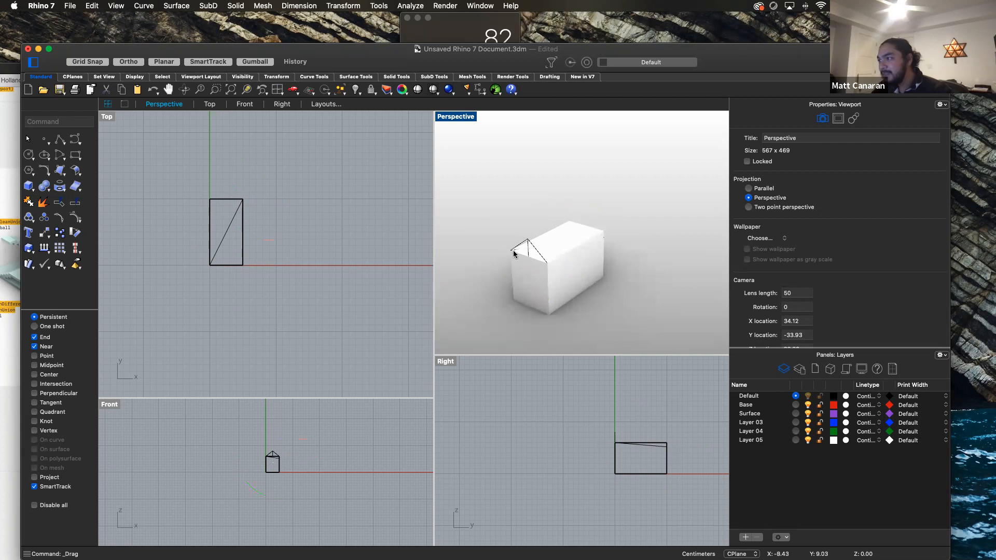
click(523, 253)
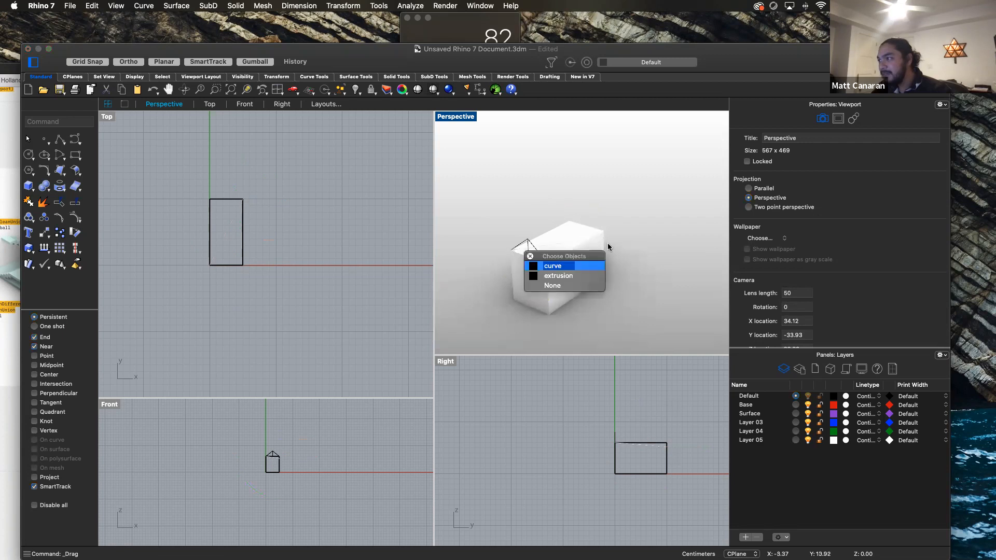
click(569, 266)
drag(605, 240, 527, 274)
scroll(526, 274, up, 10)
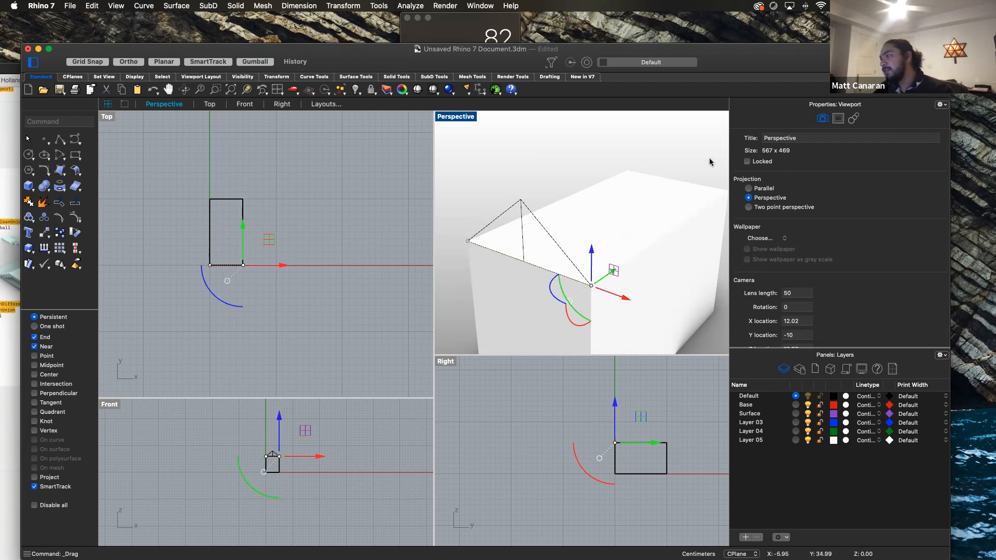
scroll(582, 217, down, 3)
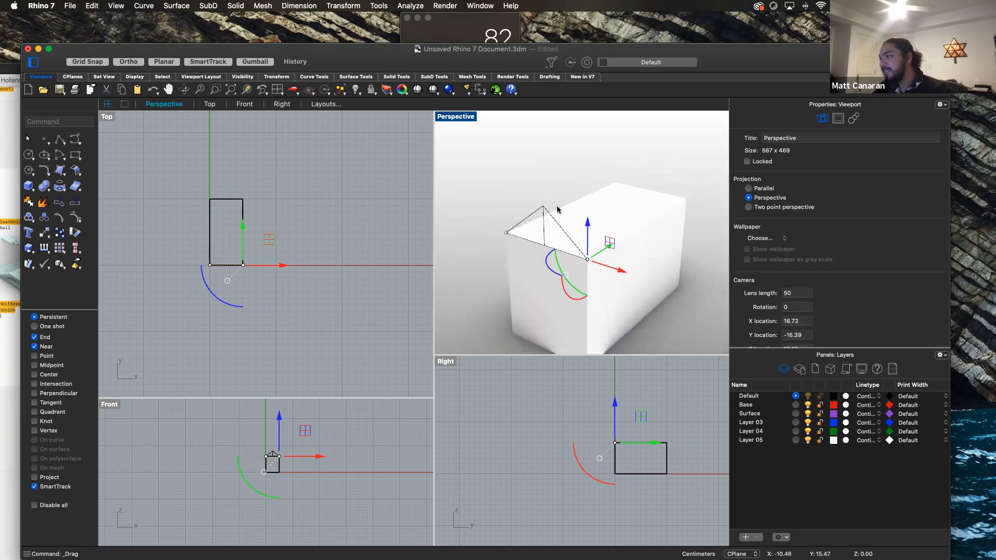
click(653, 176)
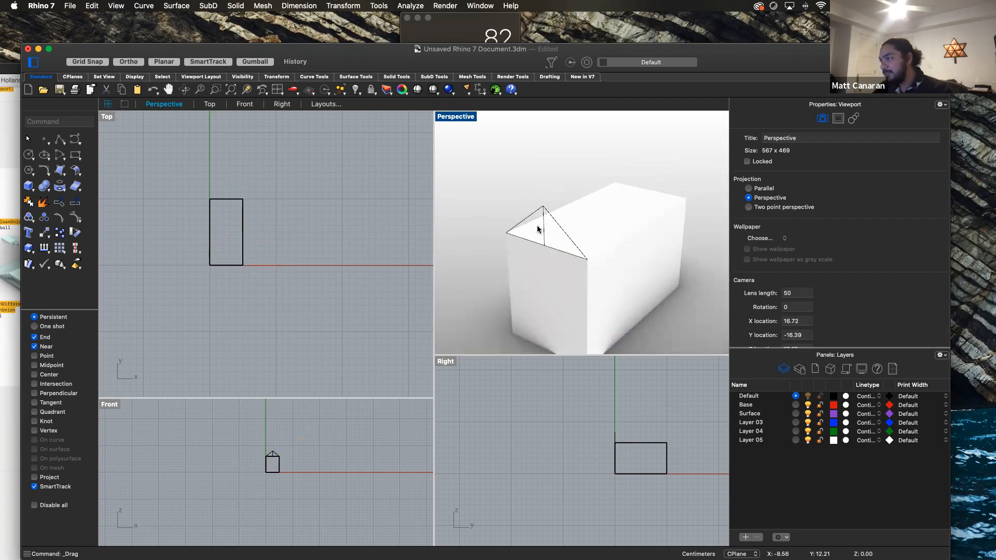
Delete the gable's vertical centre line.
click(544, 226)
scroll(628, 238, right, 1)
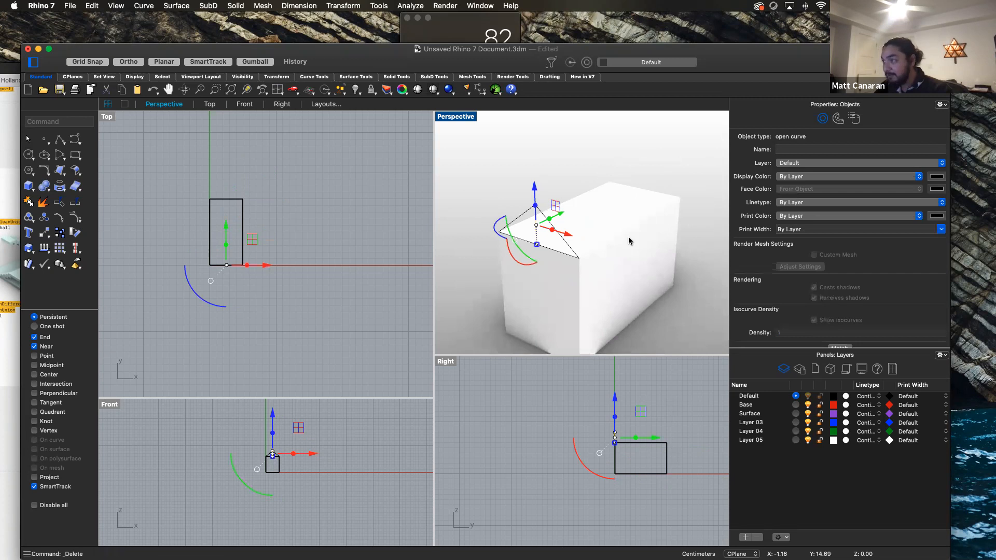
key(Escape)
Join the gable's two sloping lines and its base line into one closed curve.
click(536, 222)
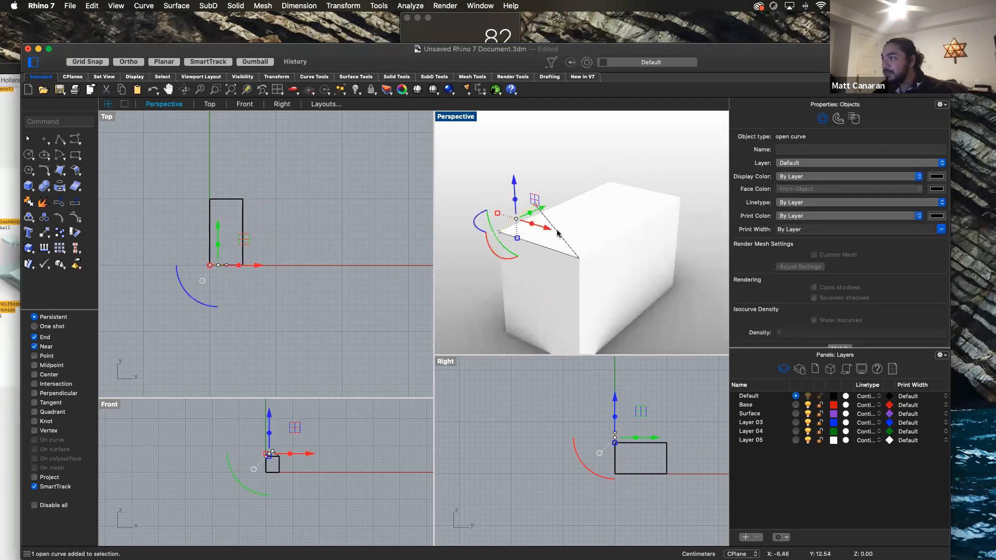
shift+click(553, 249)
click(552, 250)
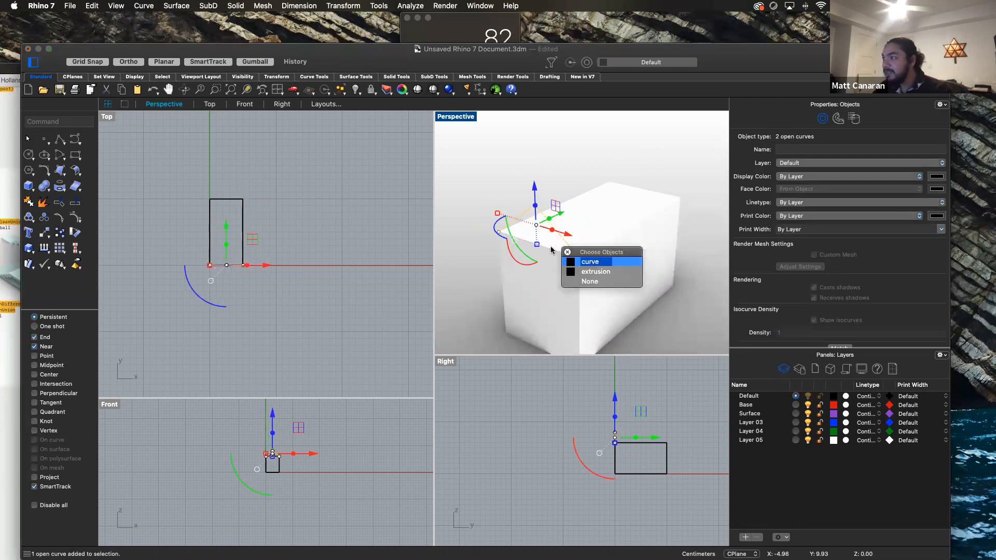
click(589, 263)
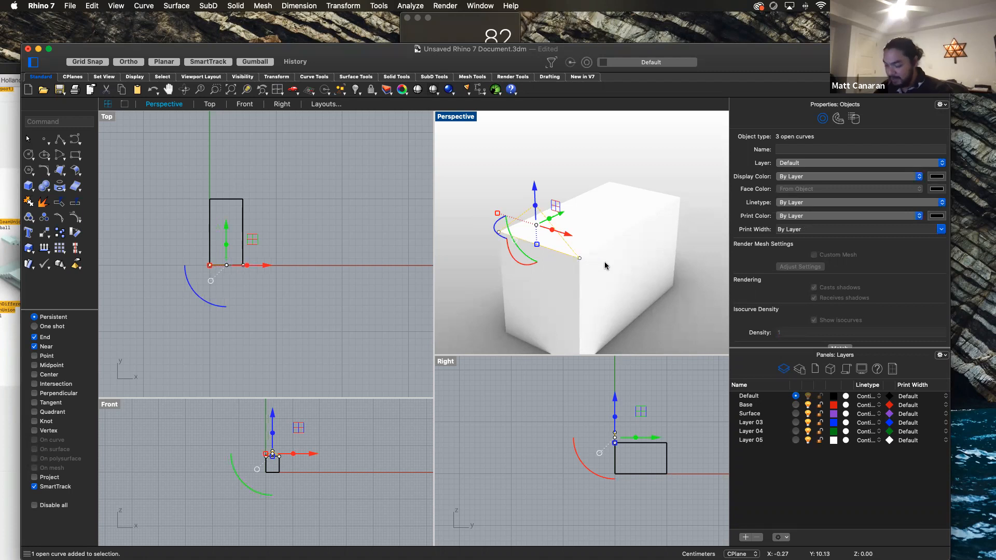
text(join)
key(Return)
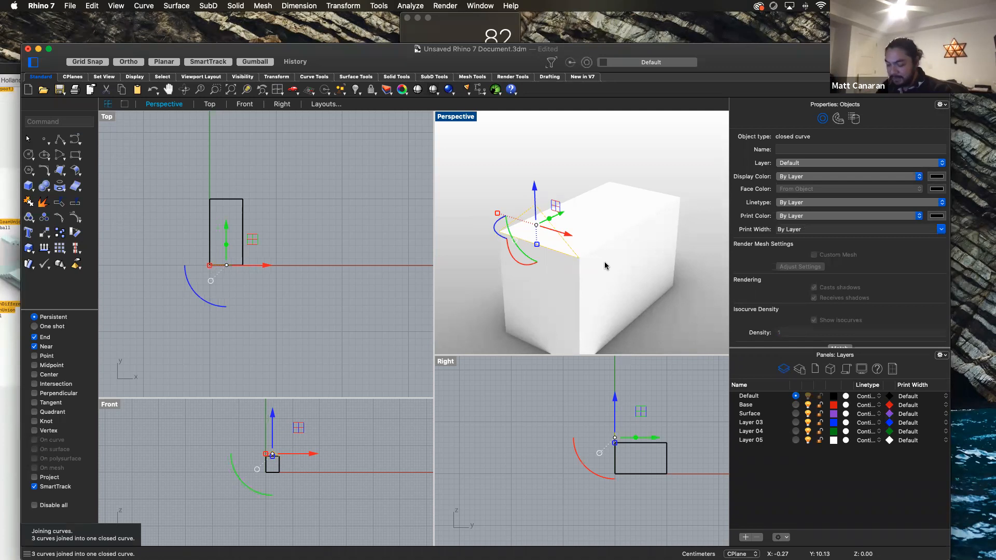
Create a planar surface from the closed gable curve with PlanarSrf.
text(pla)
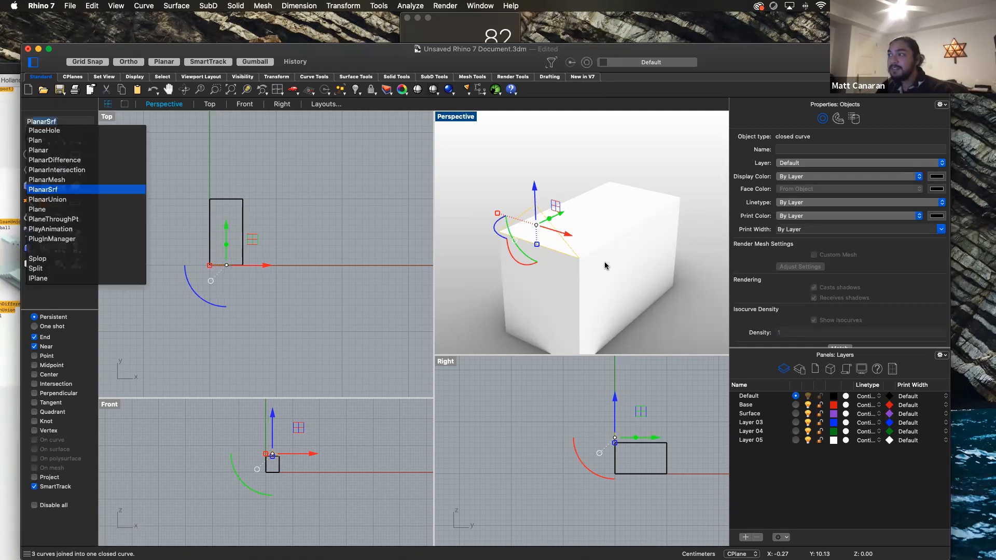
key(Return)
key(Escape)
Extrude the triangular gable surface along the box's full 10 cm length with ExtrudeSrf to form the roof.
right_drag(605, 266, 542, 204)
click(541, 204)
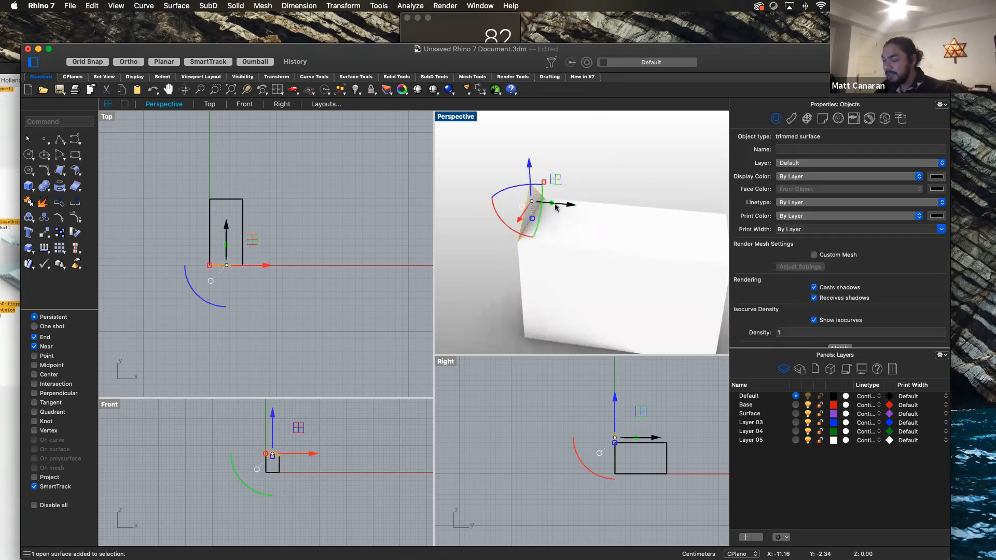
text(ExtrudeSrf)
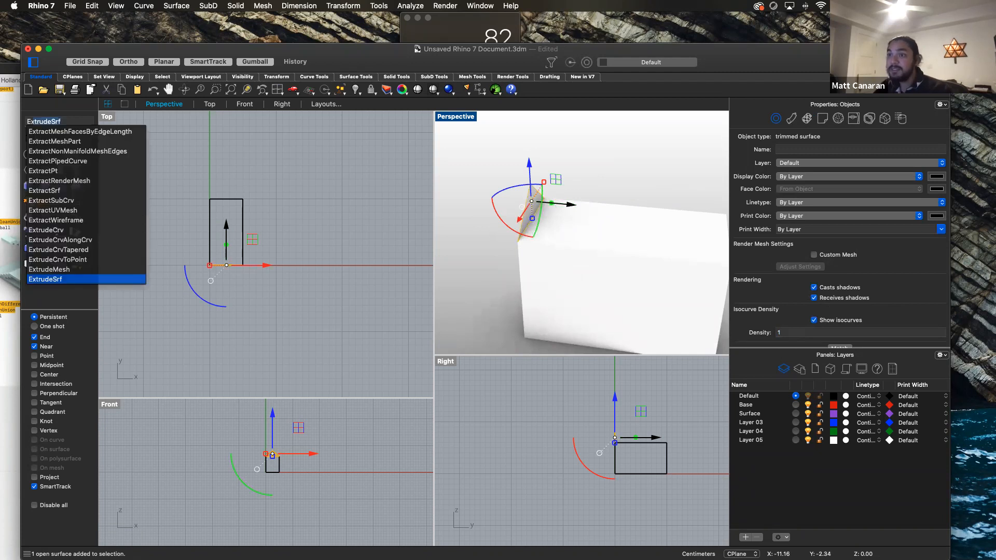
key(Return)
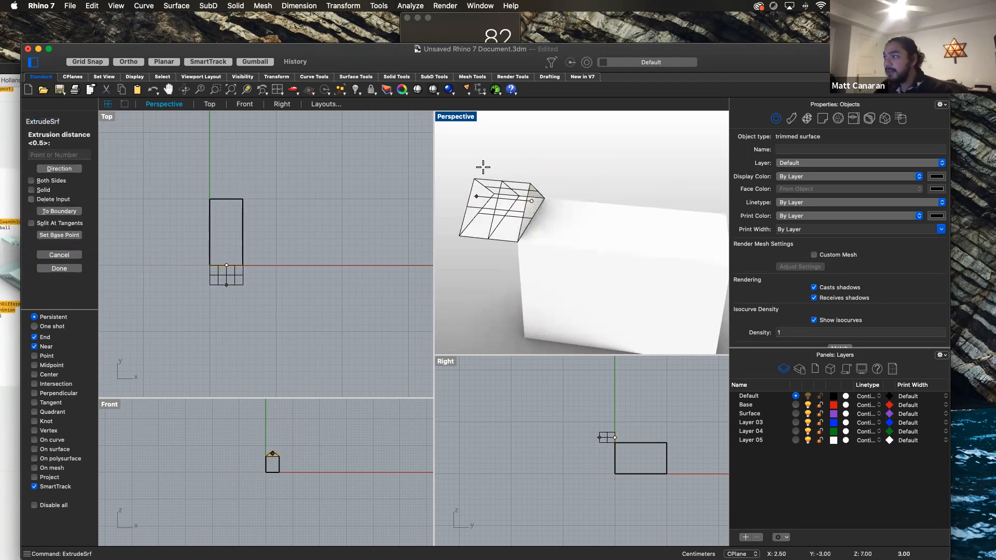
scroll(483, 166, down, 5)
click(615, 222)
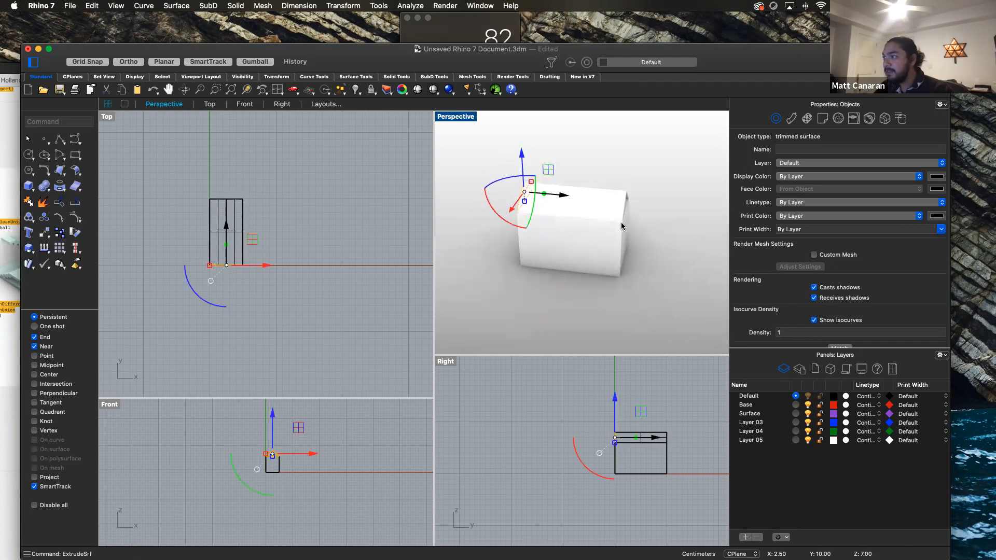
click(634, 251)
Cap the open ends of the extruded roof to make it a closed solid.
right_drag(680, 272, 604, 180)
click(604, 180)
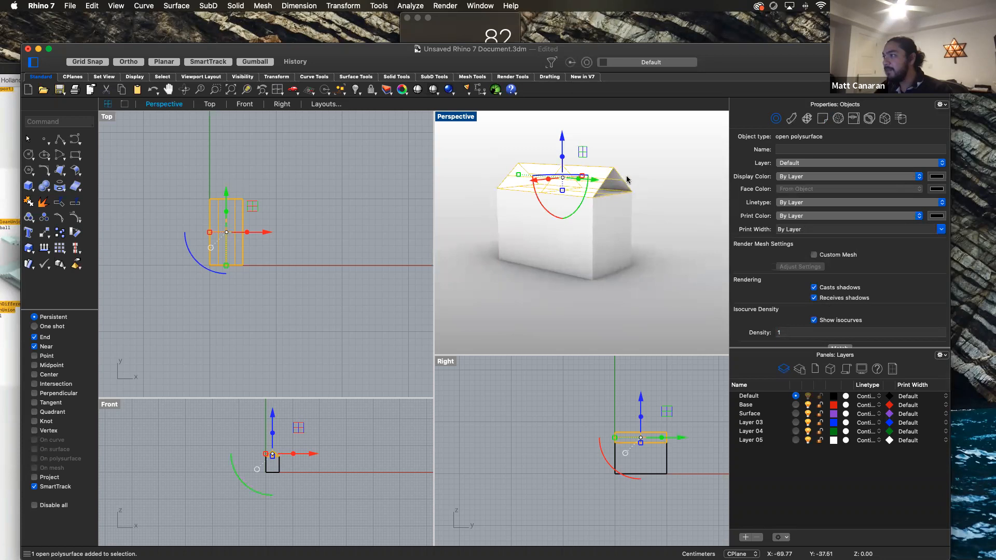
text(Cap)
key(Return)
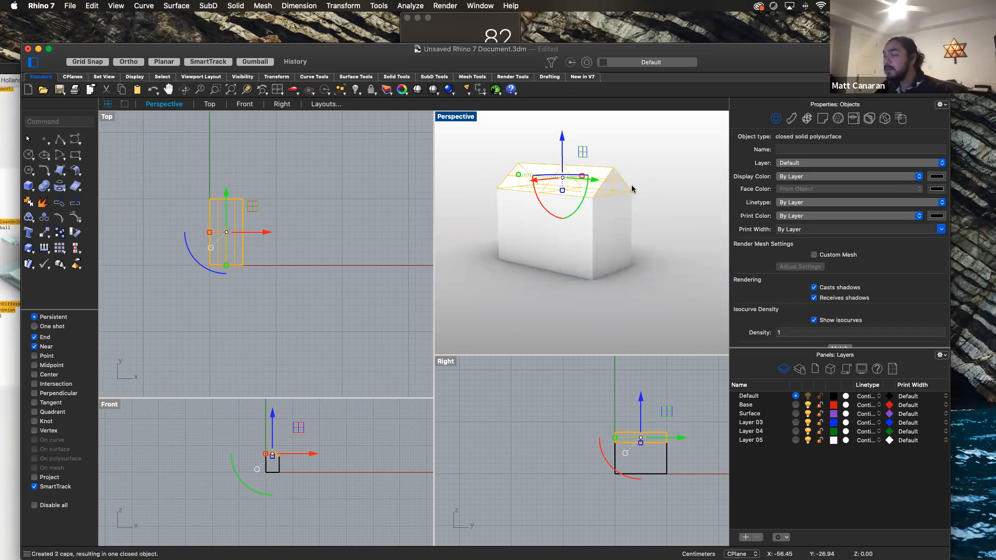
click(681, 199)
Delete the leftover triangular gable curve on the front of the house.
right_drag(509, 276, 614, 246)
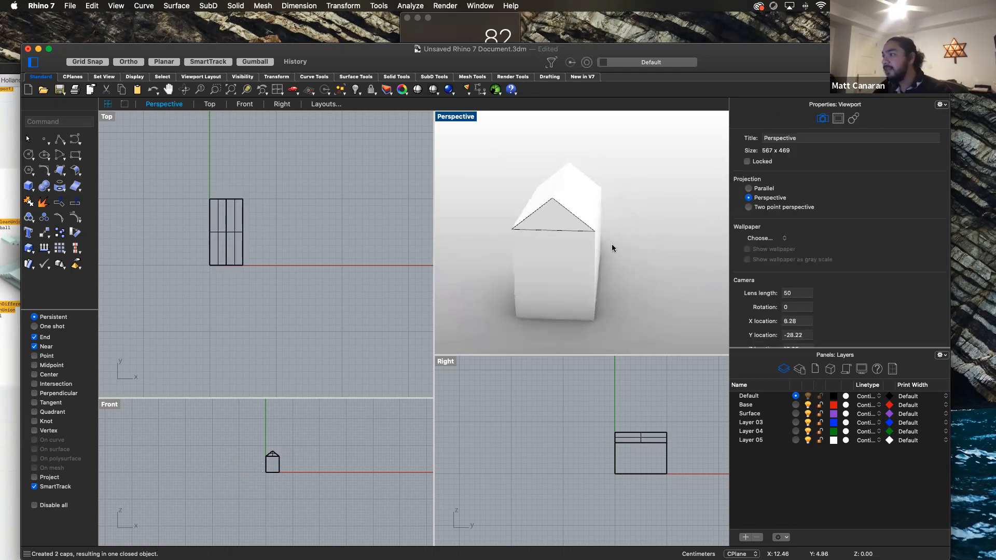
click(566, 217)
click(605, 227)
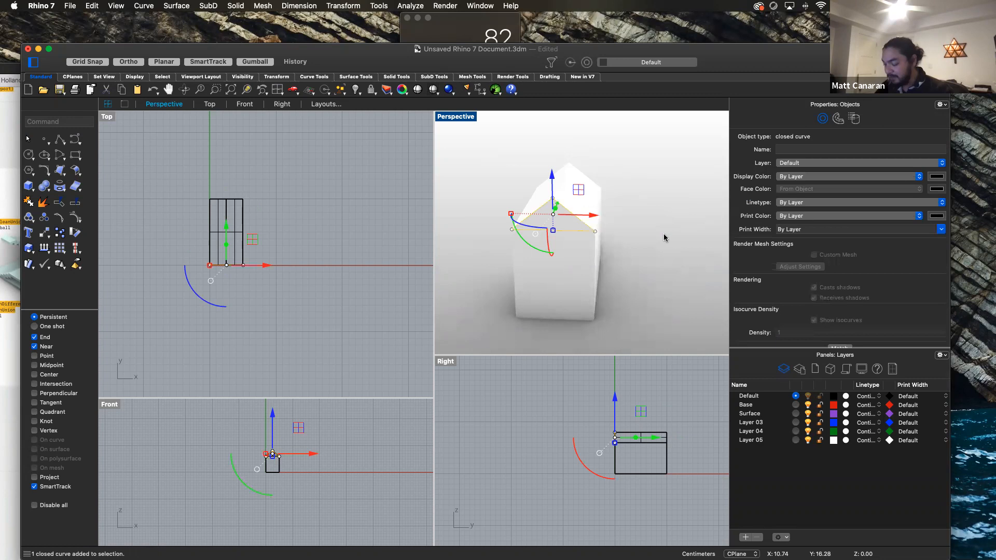
key(Delete)
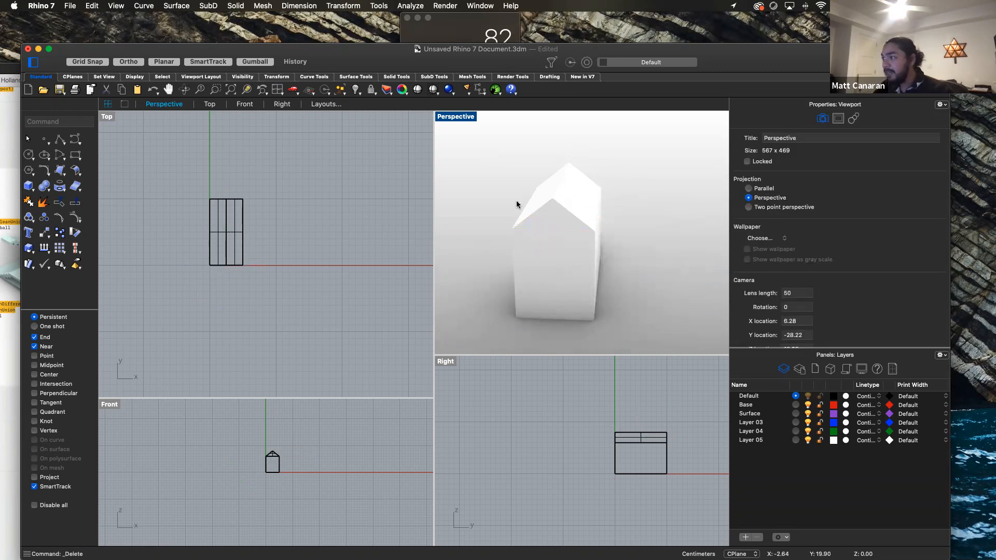
Draw a small door-sized box with a 1 by 1 cm base beside the house's front corner.
right_drag(584, 340, 557, 310)
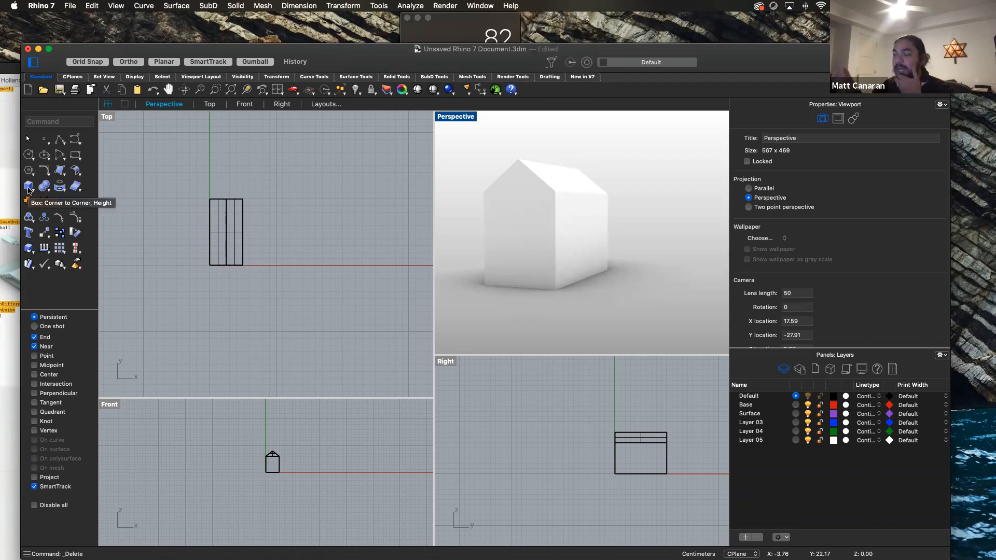
click(28, 188)
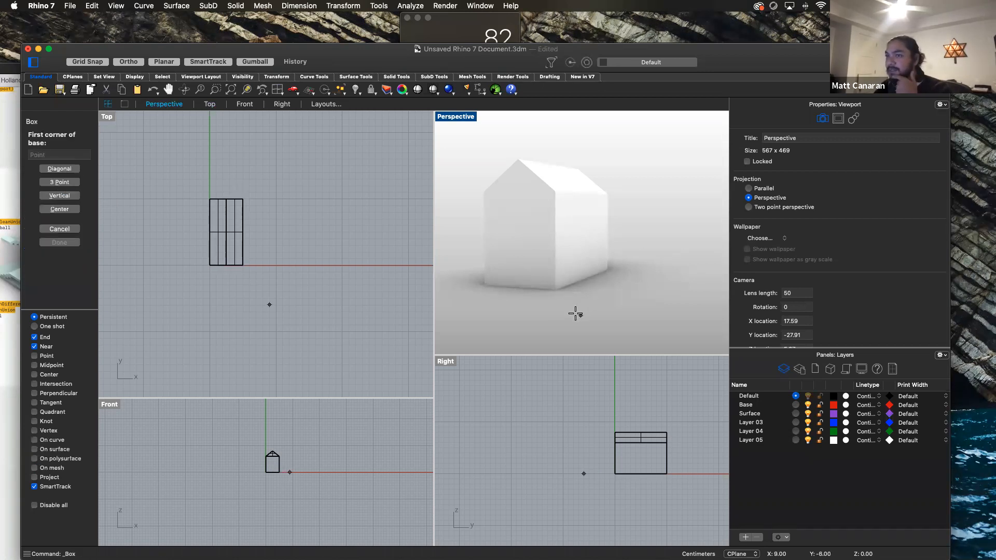
click(250, 265)
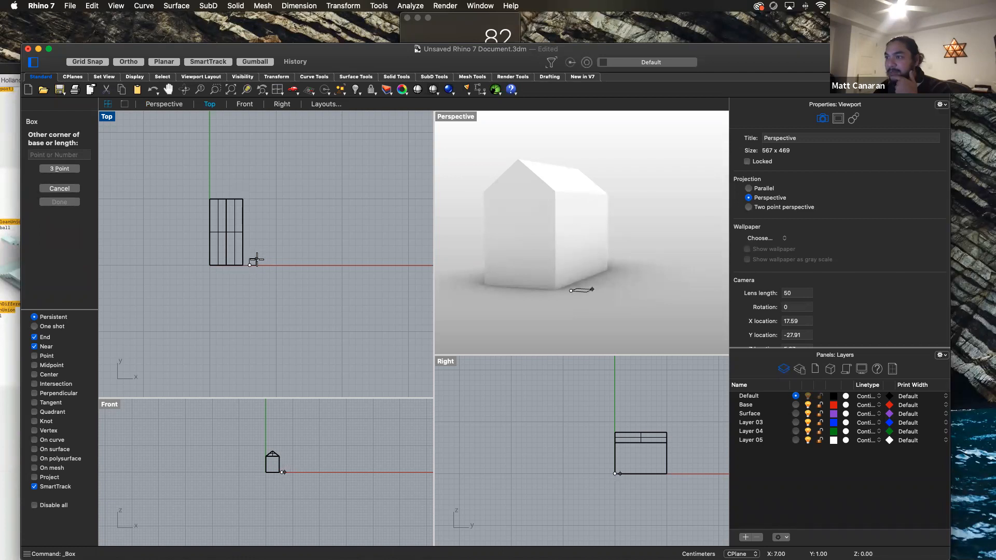
click(257, 259)
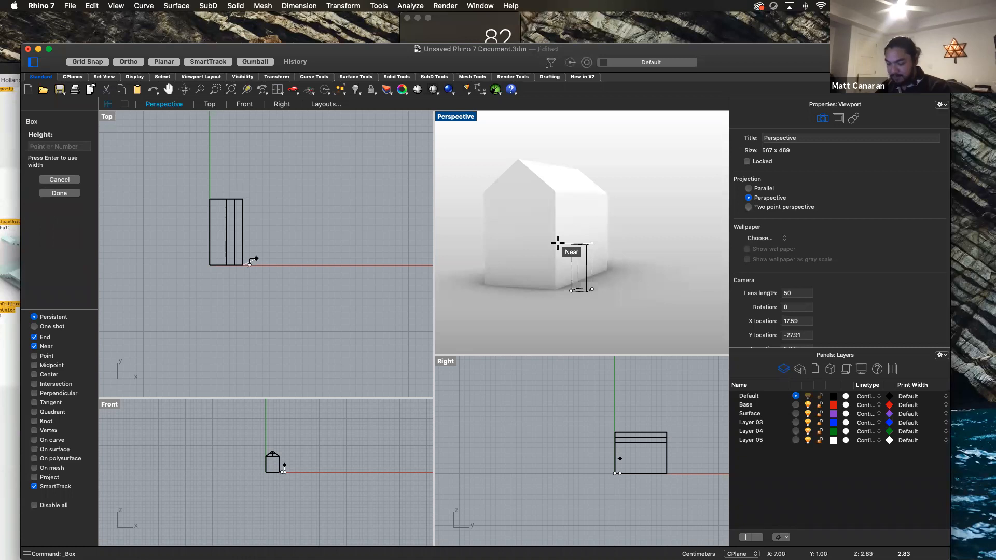
click(592, 242)
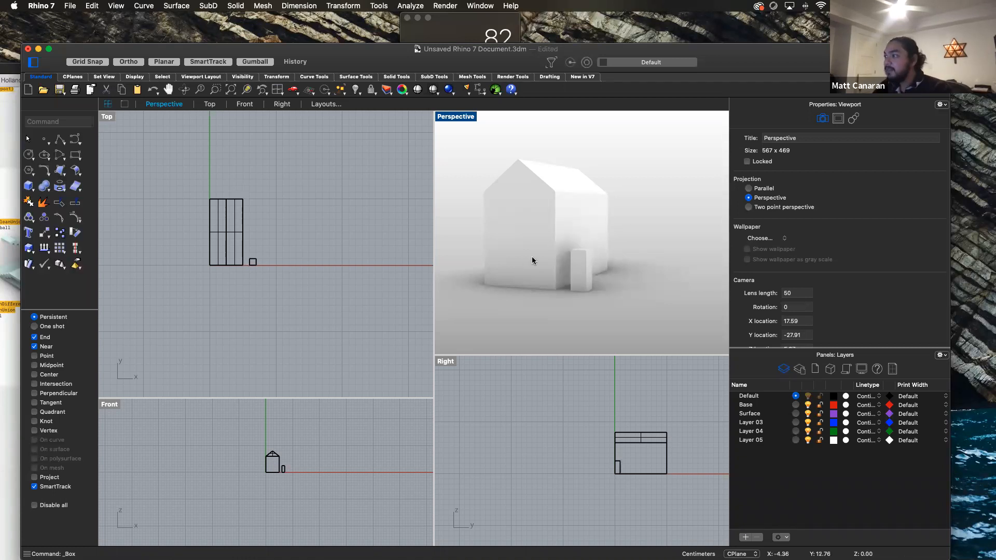
Turn off Grid Snap and move the small box to the house's front wall so that it straddles the wall line.
click(580, 278)
drag(616, 277, 520, 267)
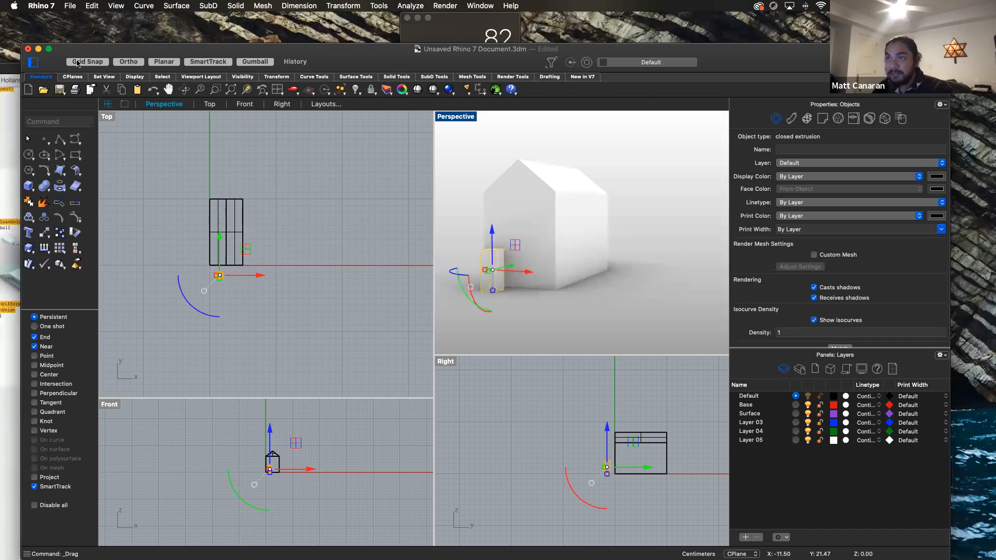
key(F9)
scroll(210, 265, up, 5)
drag(254, 294, 255, 248)
scroll(353, 270, up, 1)
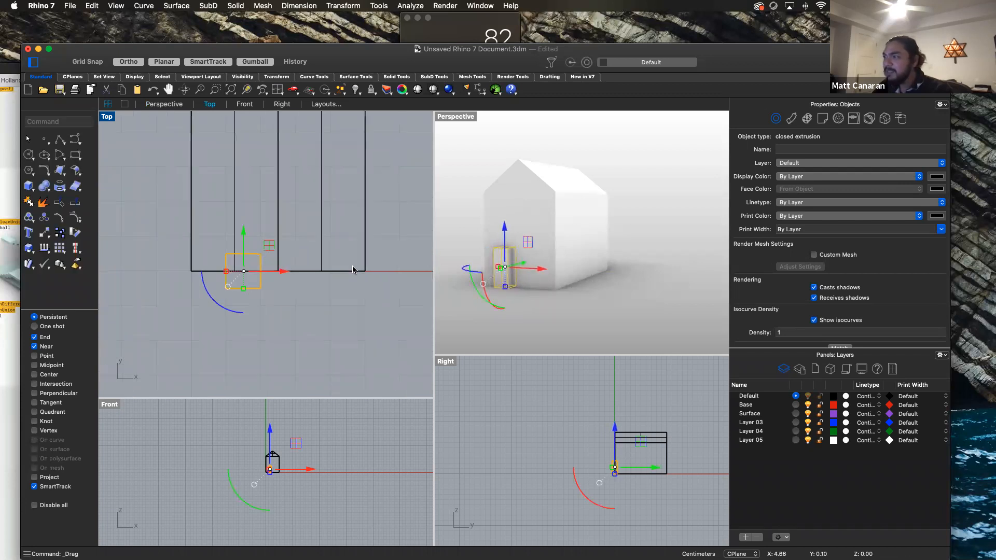
click(573, 325)
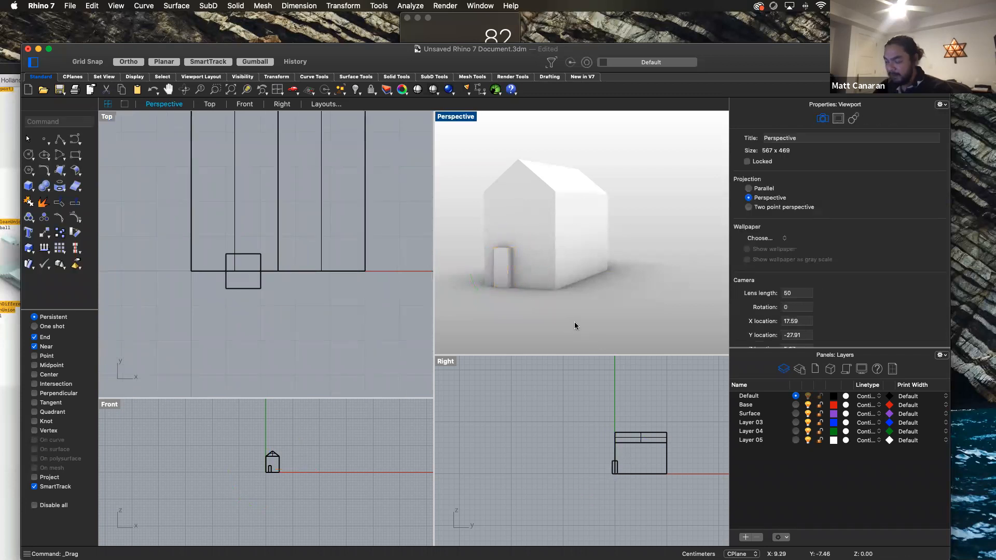
Subtract the small box from the house's main box with BooleanDifference to cut a door recess, deleting the input.
text(bo)
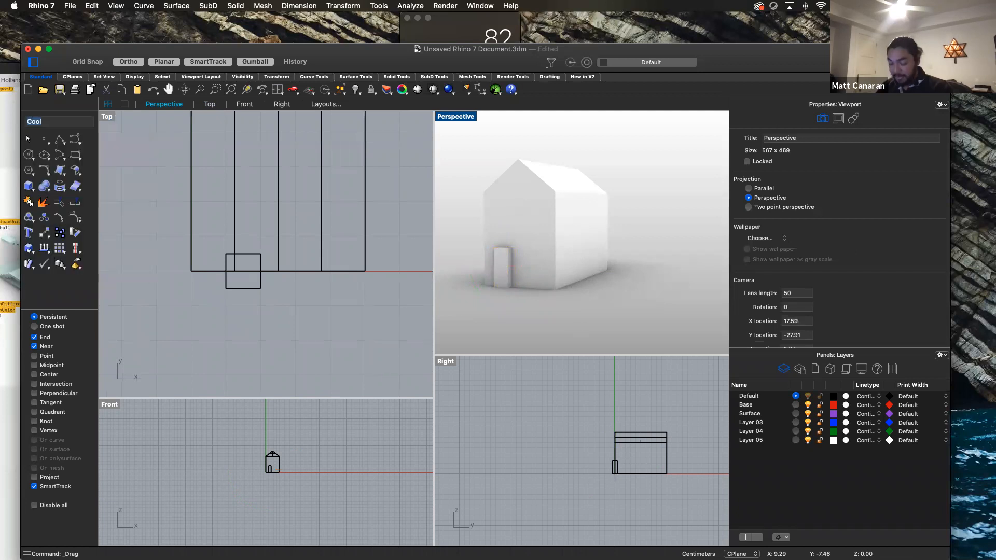
text(o)
key(Return)
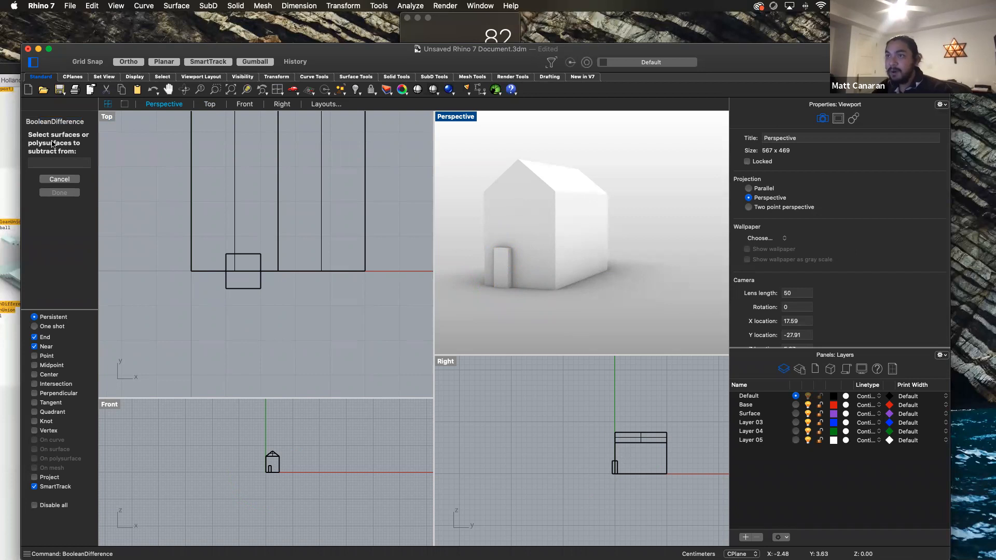
click(573, 227)
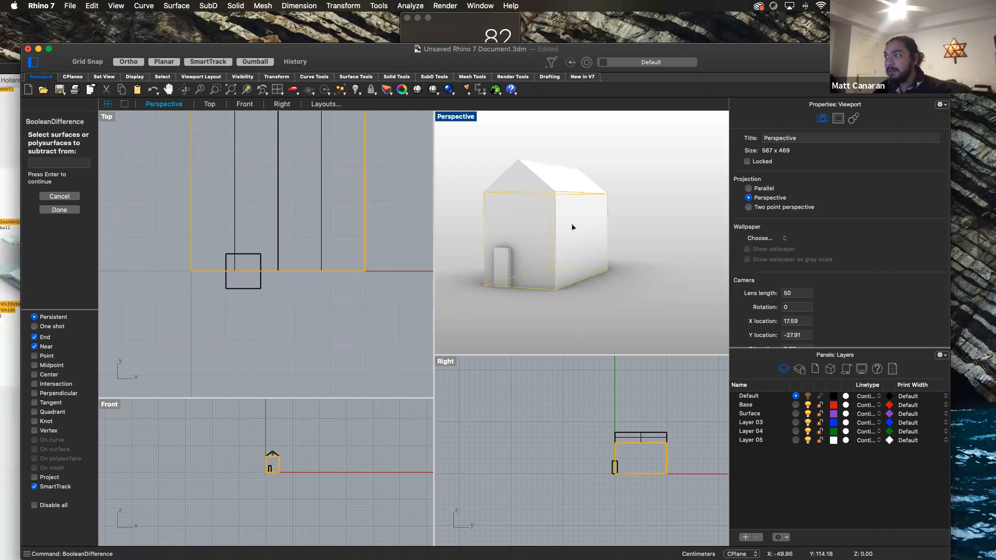
key(Return)
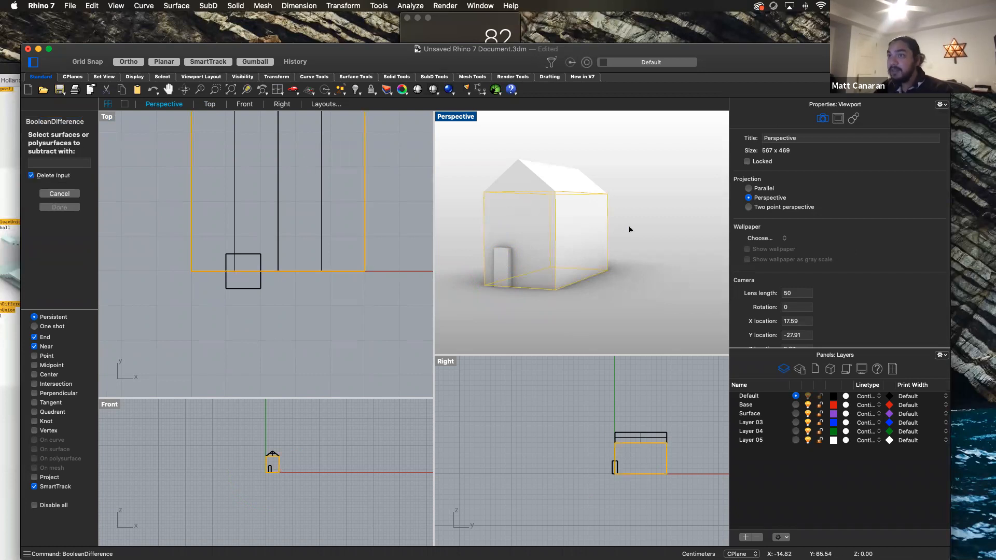
click(506, 272)
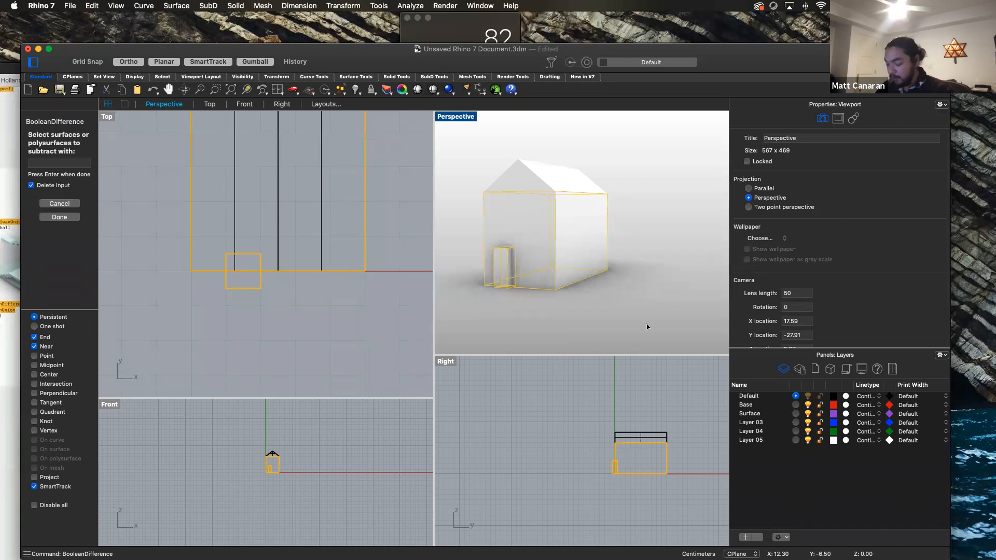
key(Return)
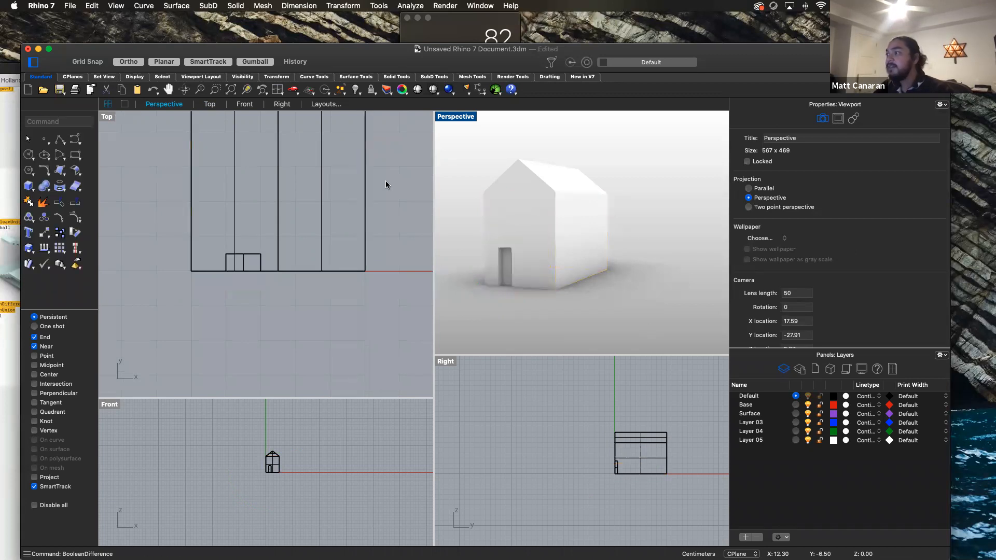
right_drag(520, 286, 518, 327)
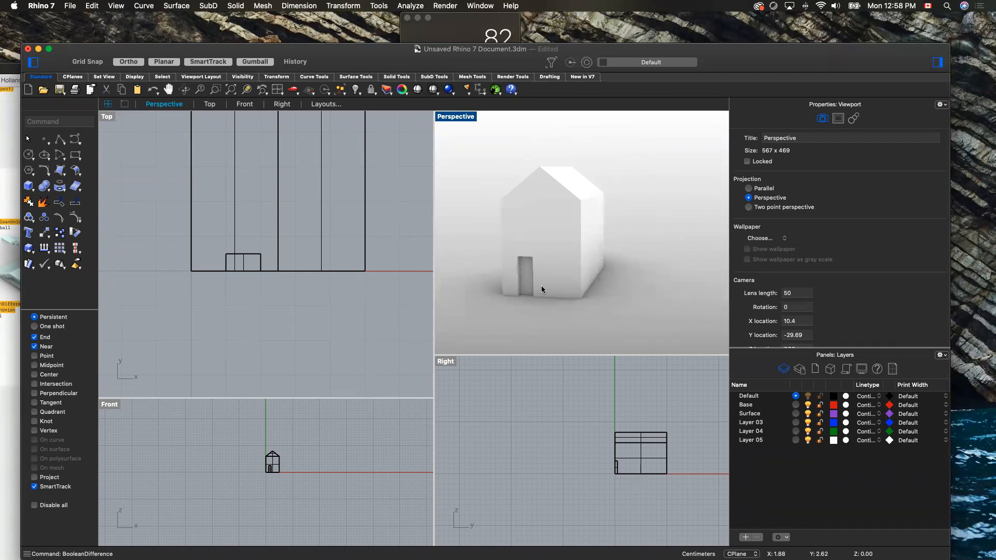
Undo the door recess subtraction and delete the small door box in front of the house.
key(super+z)
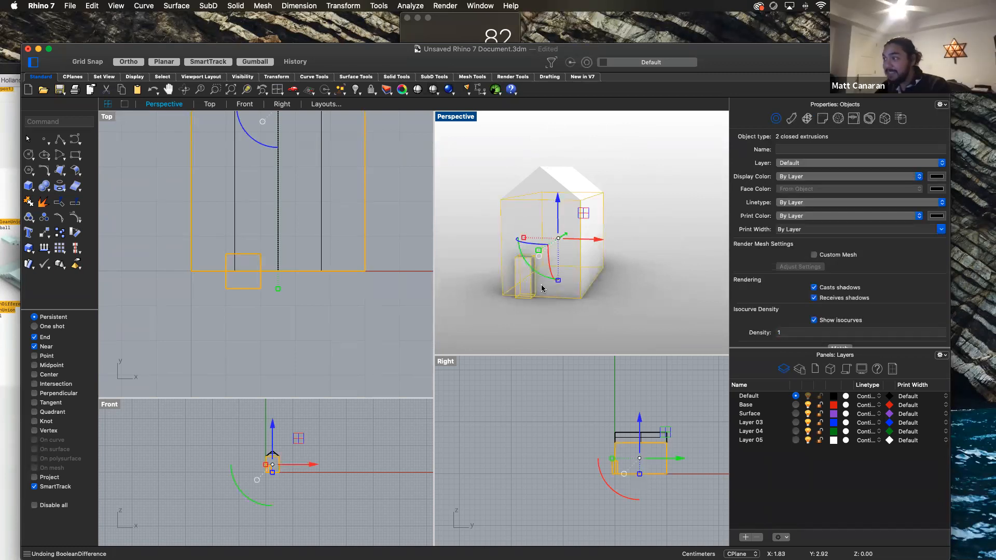
click(540, 304)
click(528, 296)
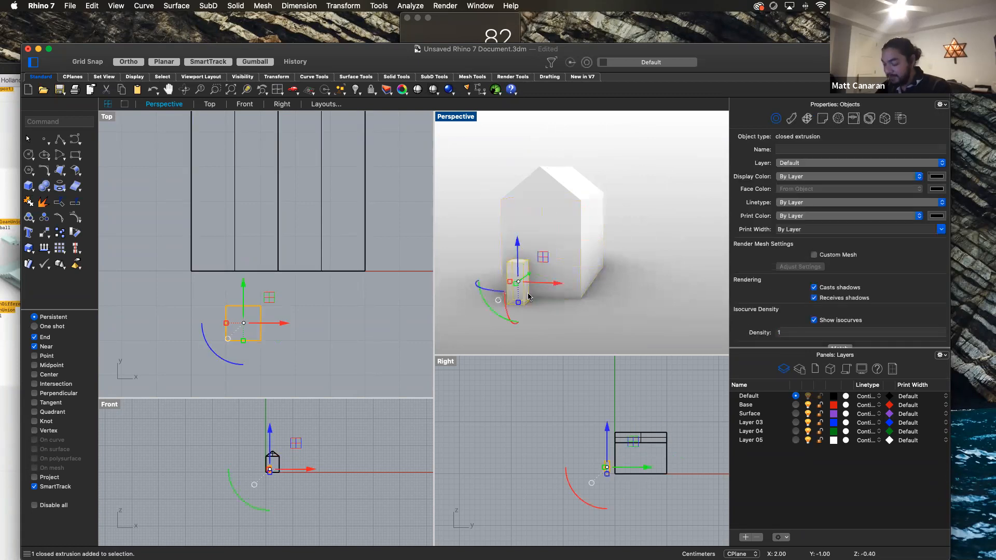
key(Delete)
Delete the house's main box and paste it back in place under the roof.
click(555, 238)
key(Delete)
key(super+v)
click(636, 239)
scroll(634, 239, down, 3)
click(566, 243)
click(676, 226)
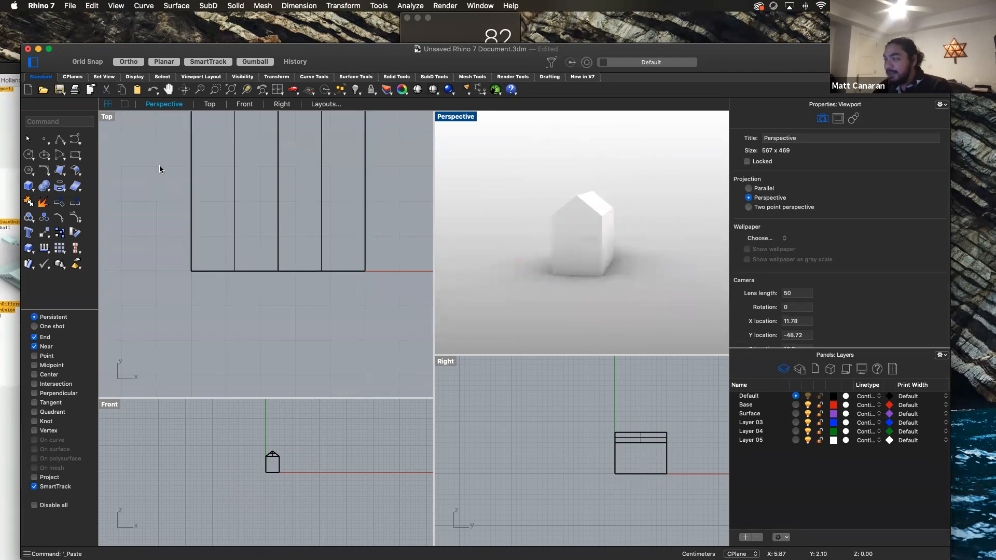
Draw a solid vertical cylinder on the ground in front of the house, taller than its roof.
click(29, 189)
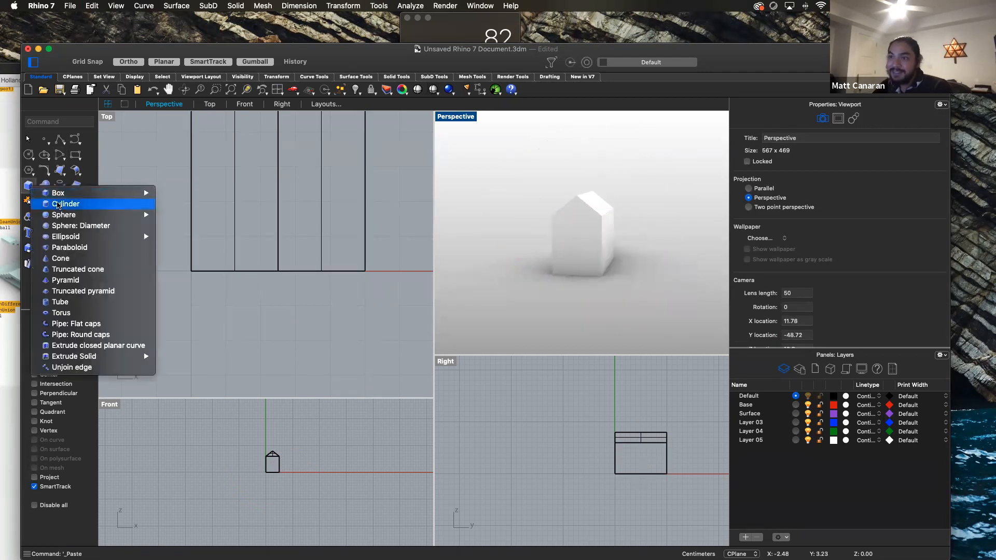
click(58, 204)
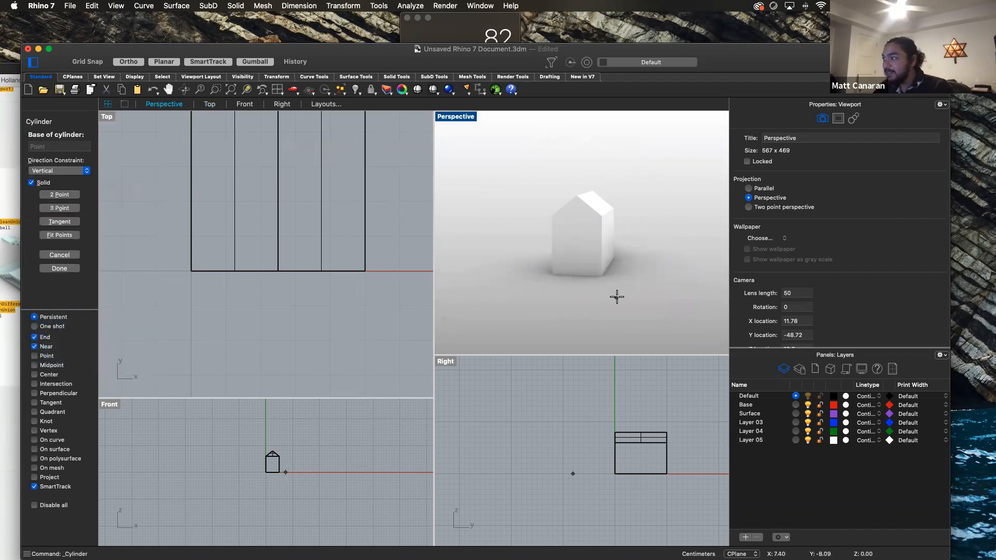
click(535, 298)
click(545, 297)
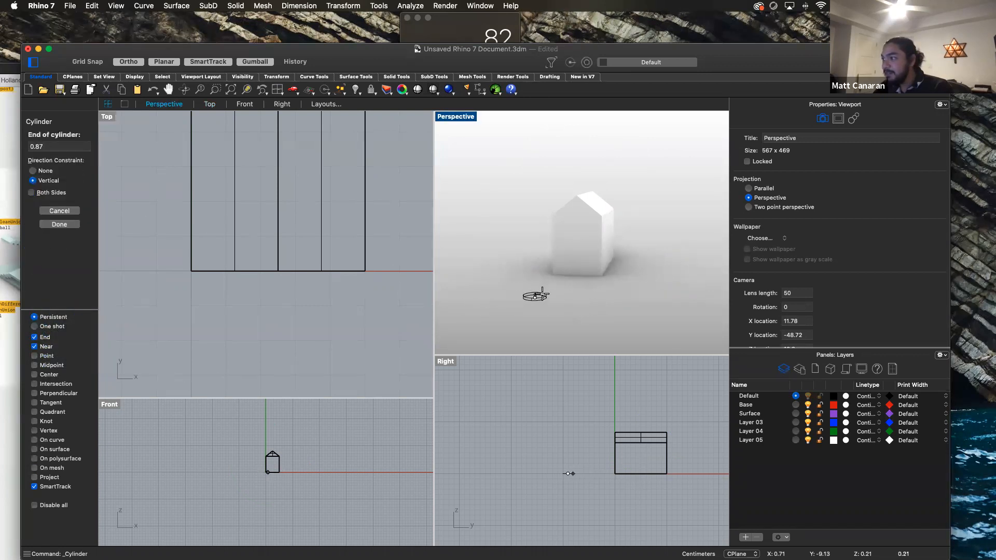
click(534, 159)
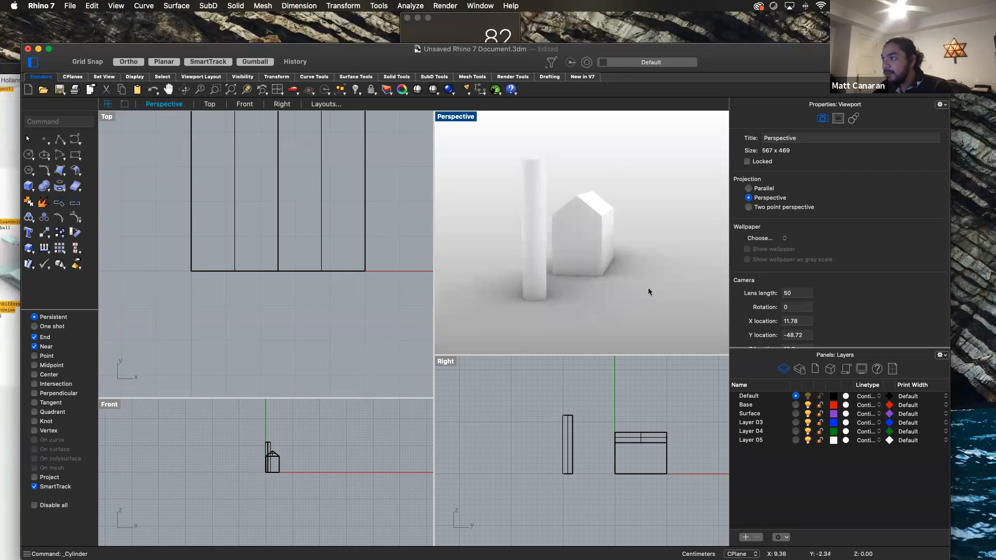
Rotate the cylinder to lie horizontally, parallel to the house's length.
right_drag(643, 298, 605, 321)
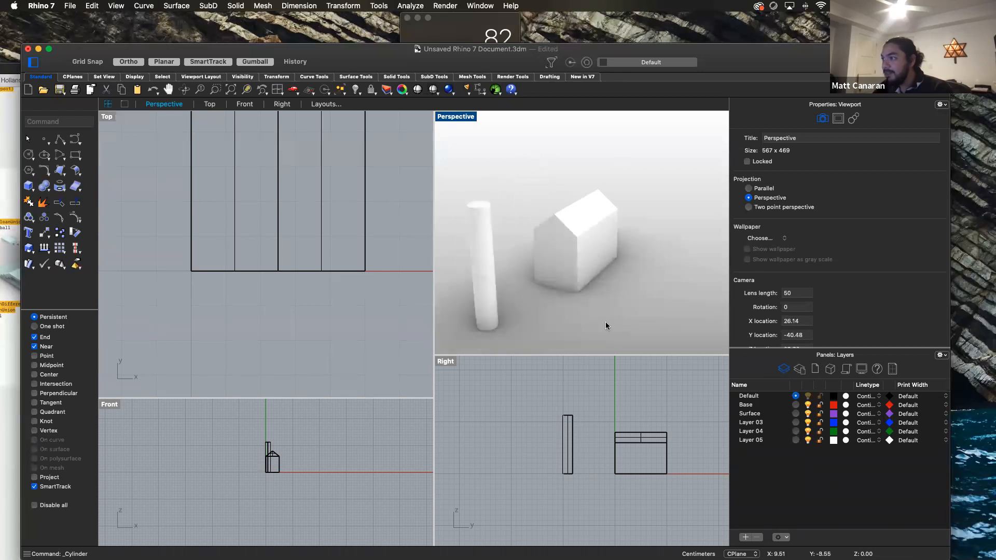
click(481, 262)
drag(455, 287, 445, 257)
click(565, 317)
click(473, 265)
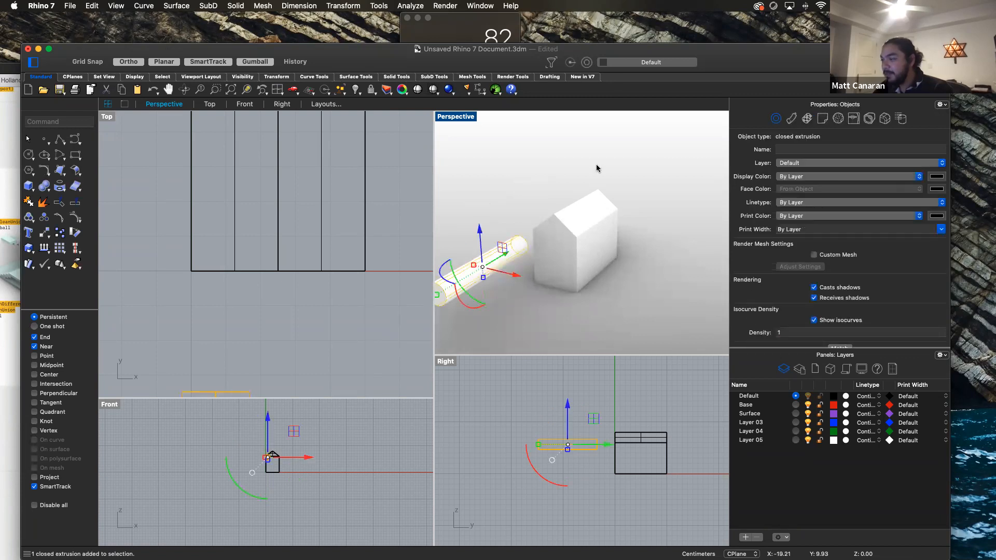
Move the cylinder lengthwise through the base of the house's main box so that it sticks out at both ends.
drag(481, 247, 602, 267)
scroll(334, 285, down, 5)
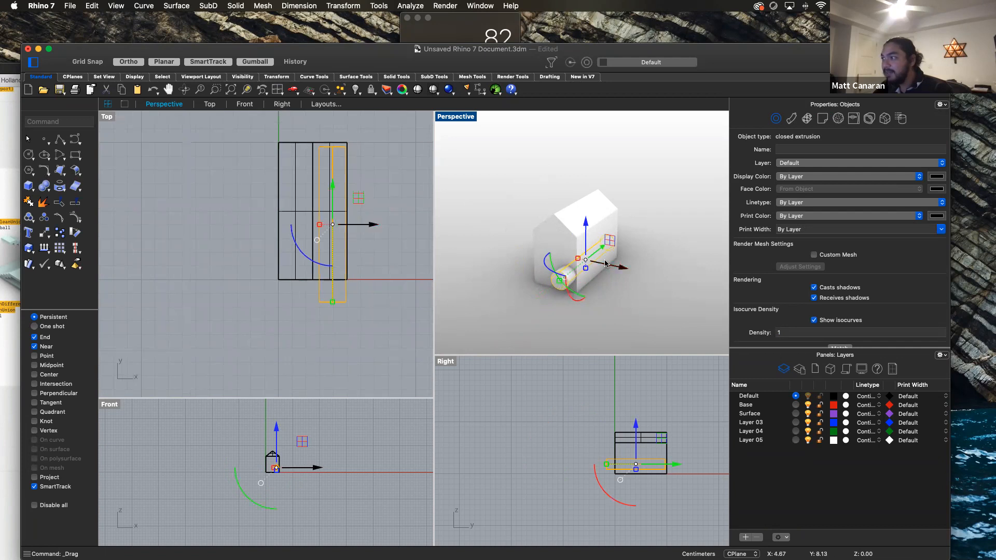
drag(597, 254, 623, 258)
click(623, 258)
click(560, 284)
click(571, 251)
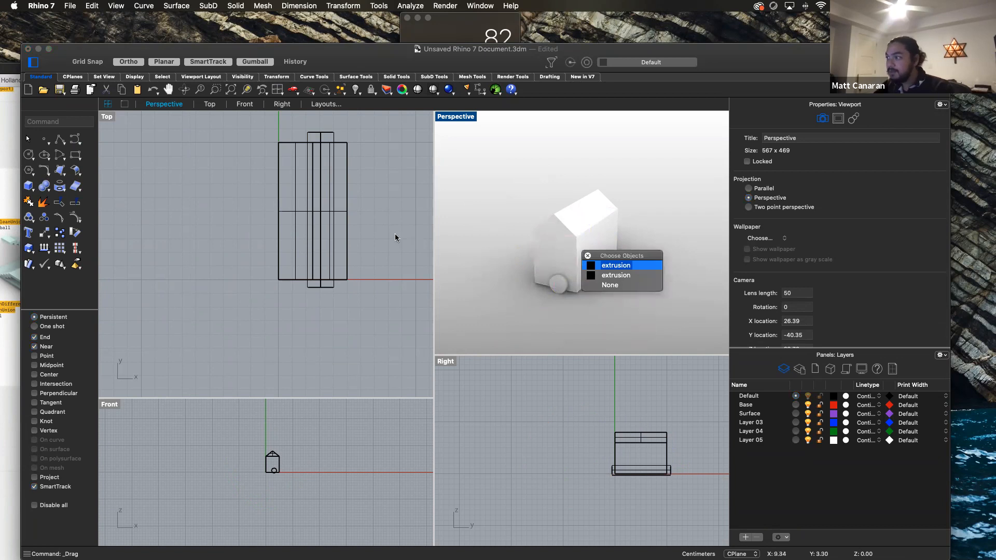
click(540, 248)
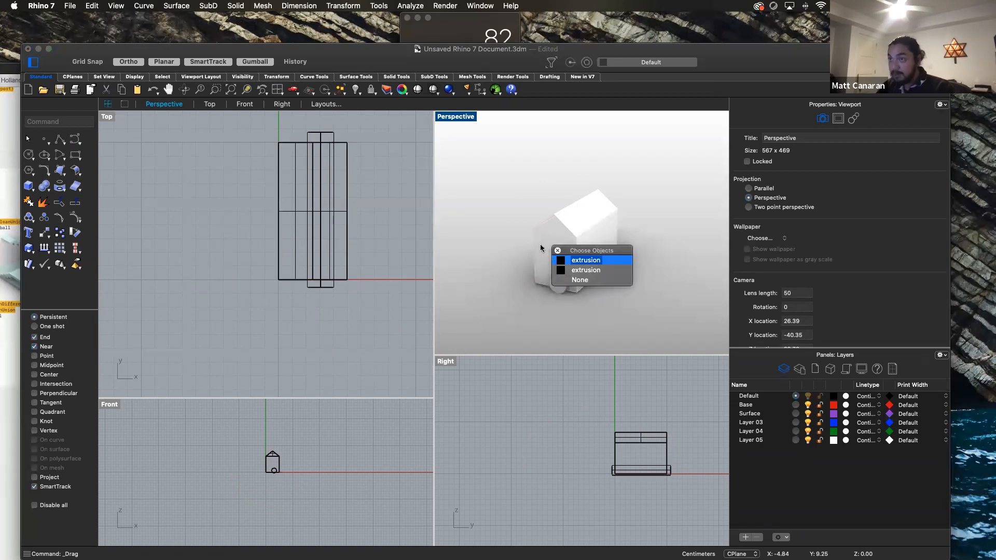
key(Escape)
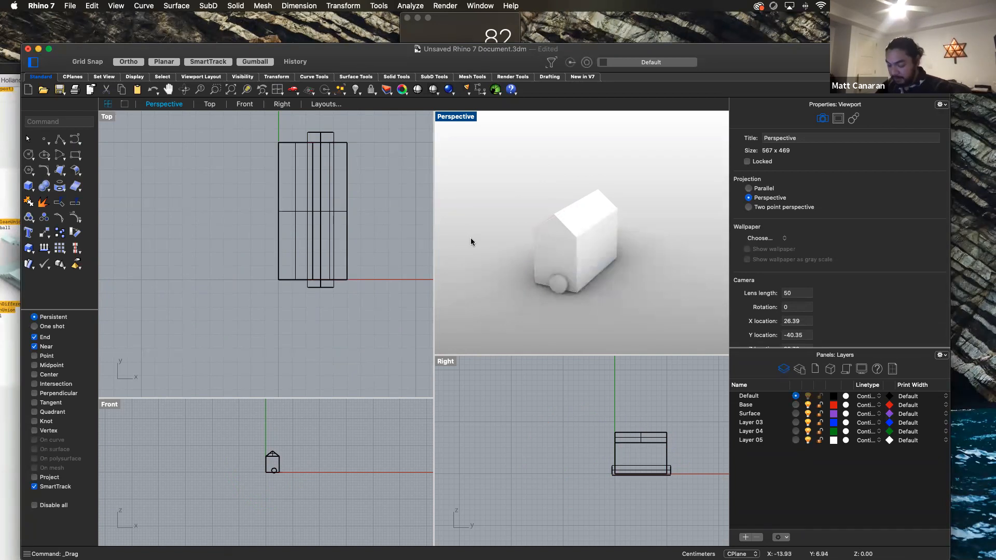
Try to subtract the cylinder with BooleanDifference, picking both the main box and the cylinder as objects to subtract from.
text(BooleanDifference)
key(Return)
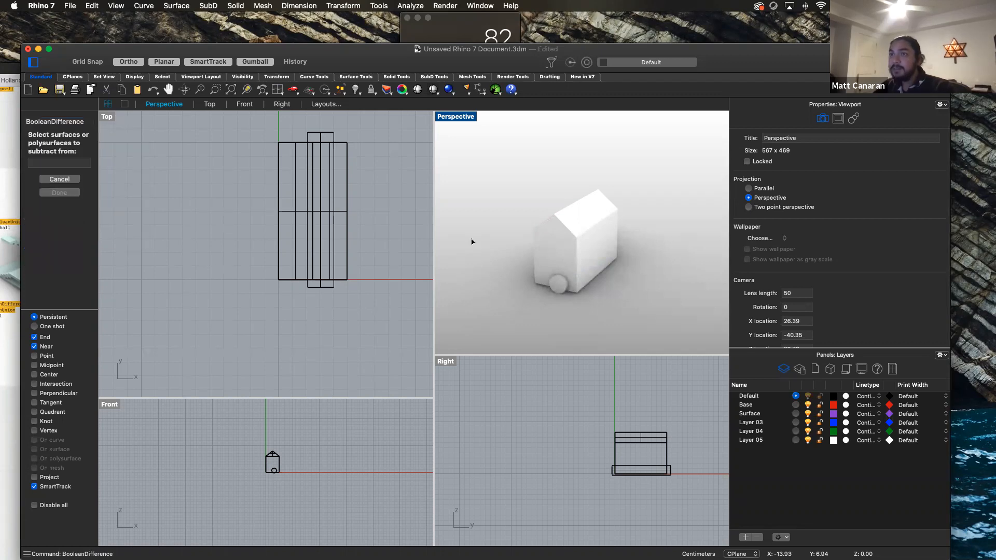
click(556, 256)
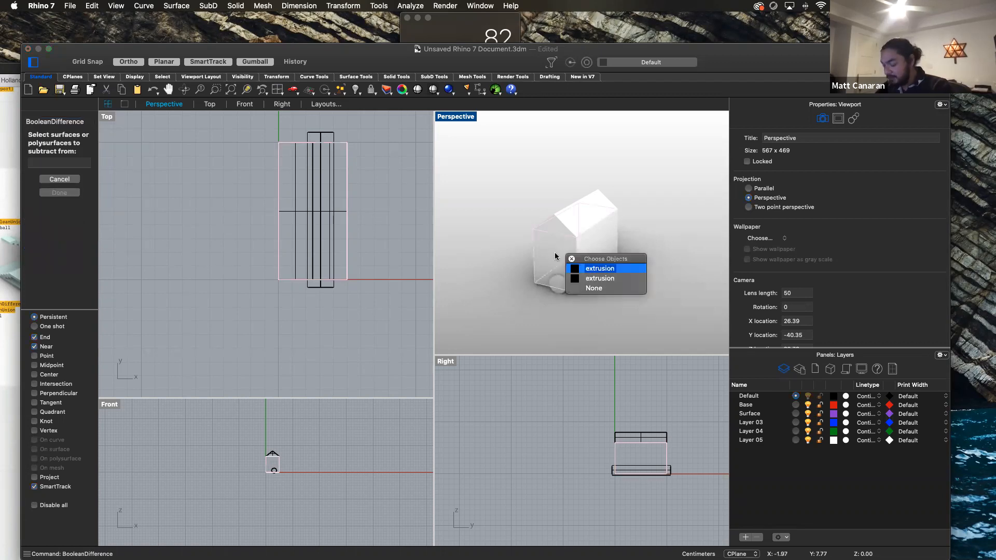
click(555, 253)
click(560, 282)
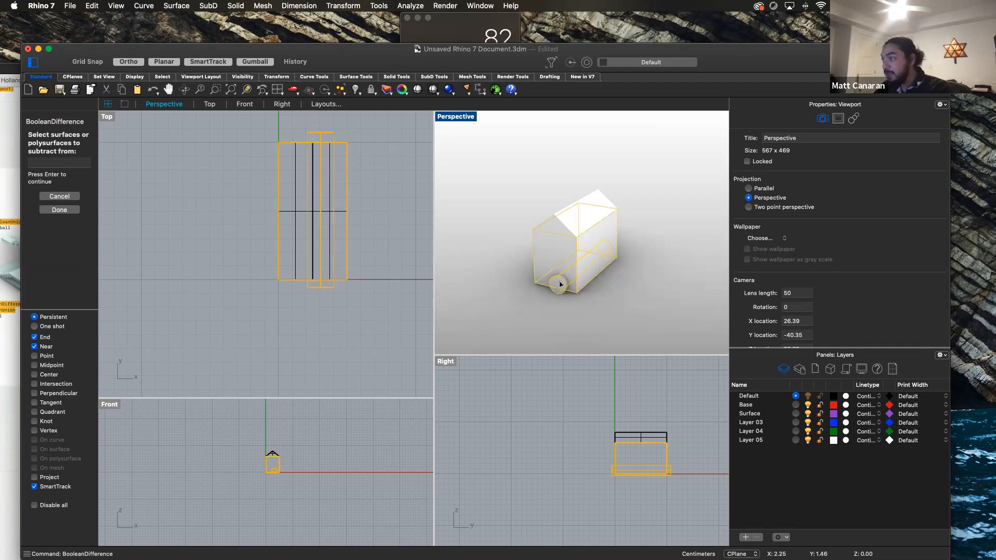
key(Return)
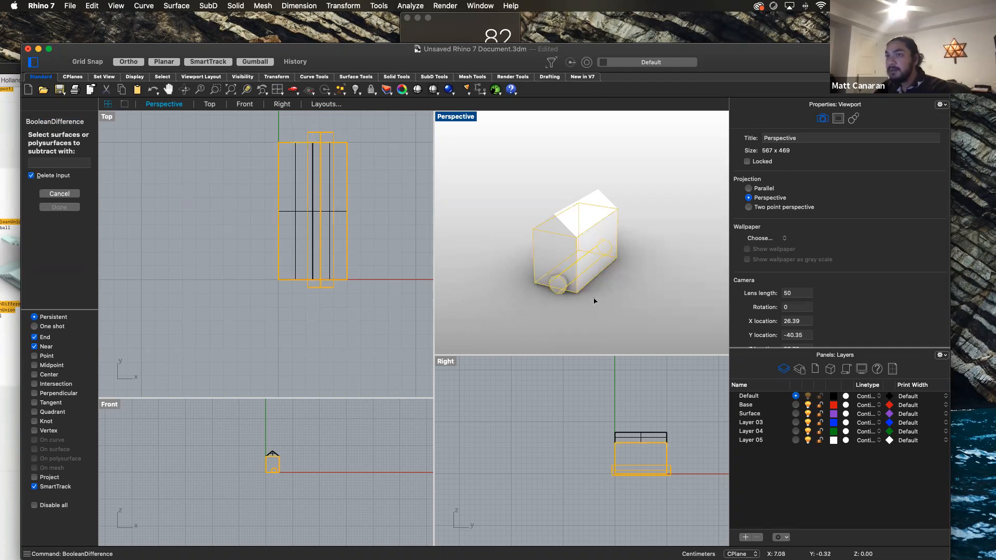
click(556, 282)
key(Return)
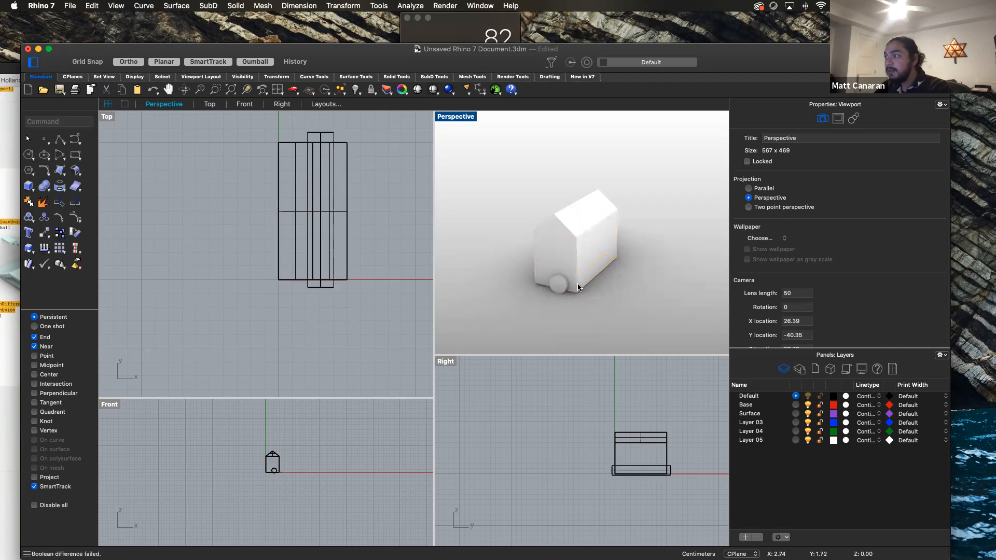
Preselect only the house's main box and try to subtract the cylinder with BooleanDifference, keeping Delete Input on.
click(573, 259)
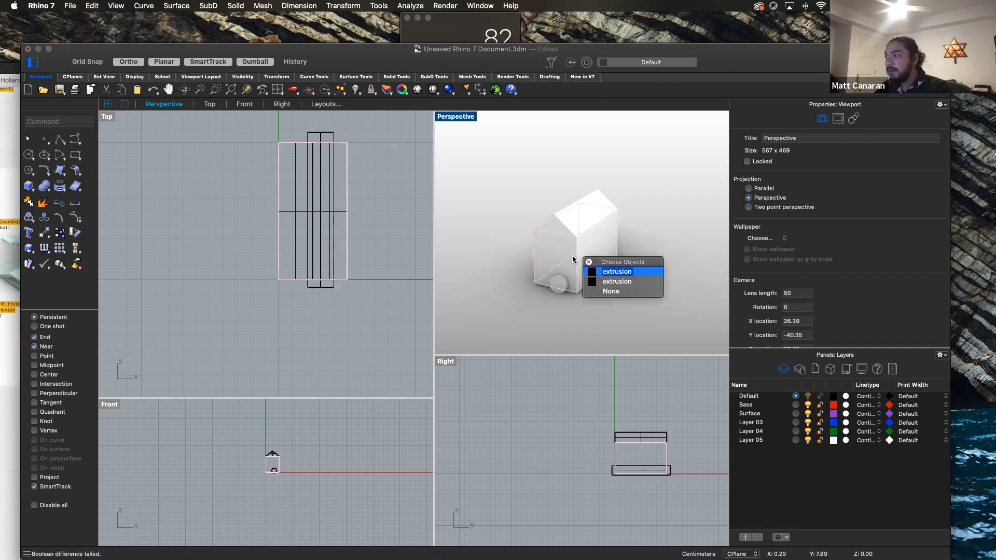
click(612, 271)
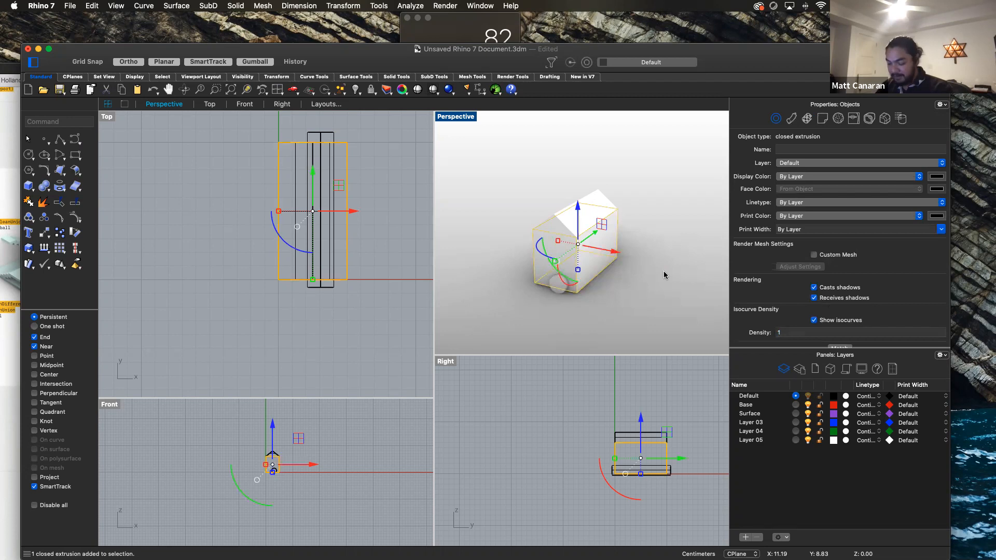
text(BooleanDifference)
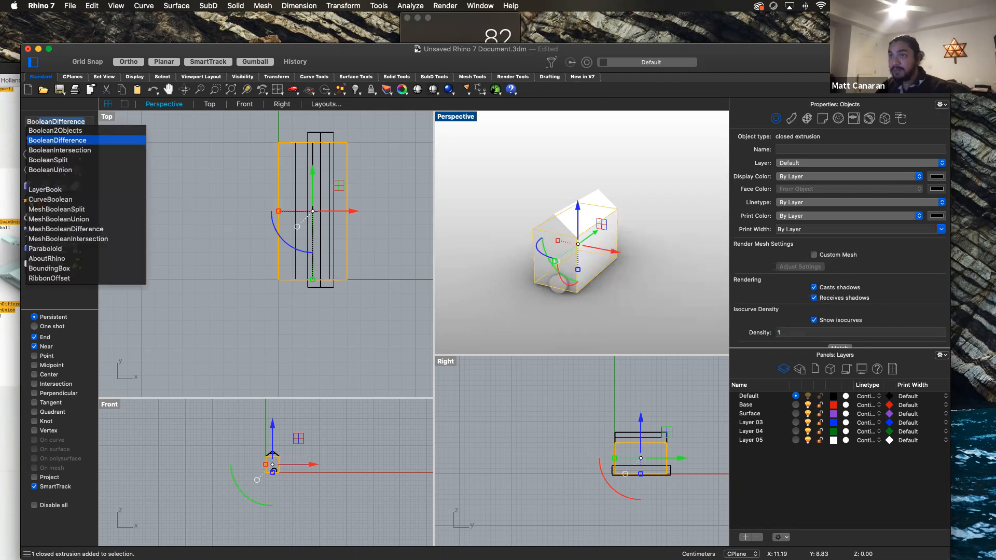
key(Return)
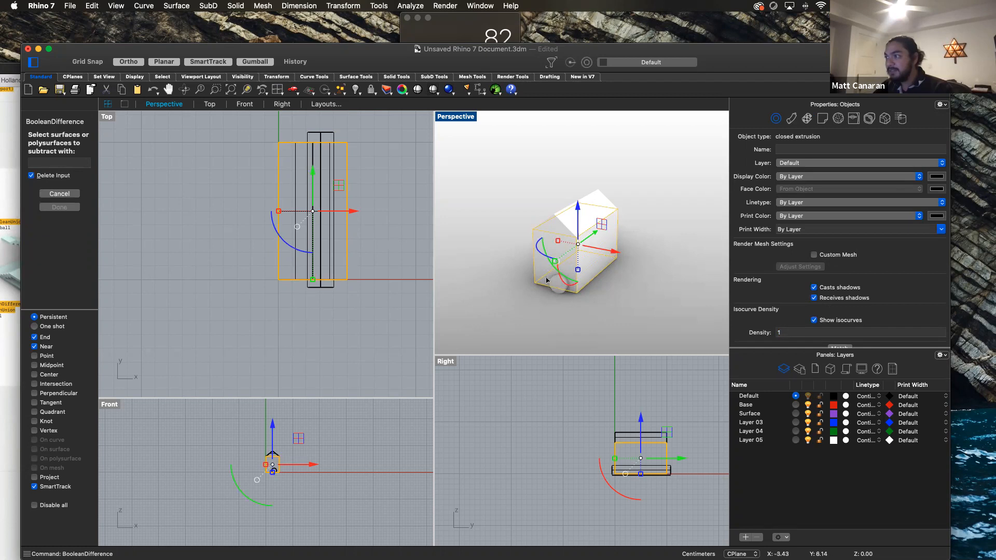
click(558, 284)
click(560, 279)
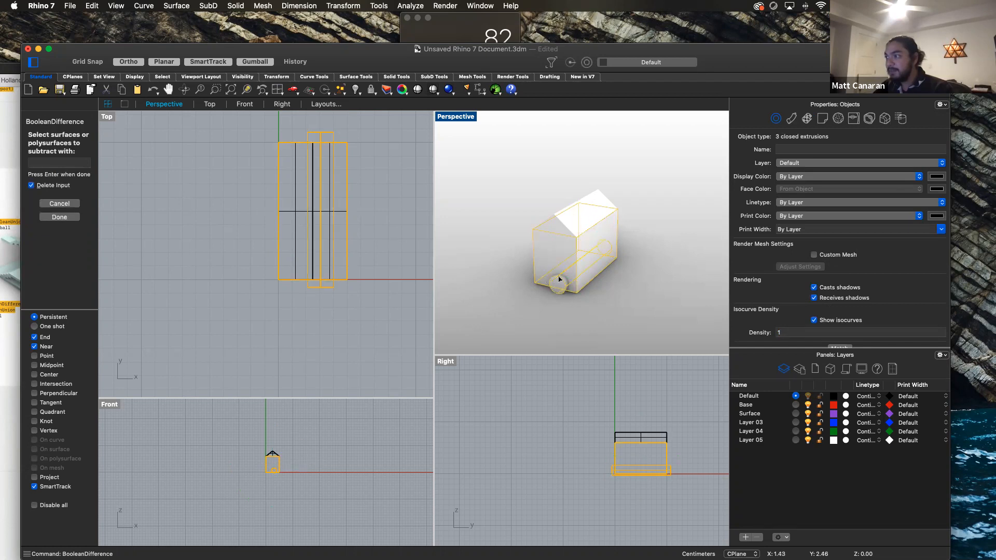
key(Return)
key(Escape)
right_drag(585, 311, 565, 278)
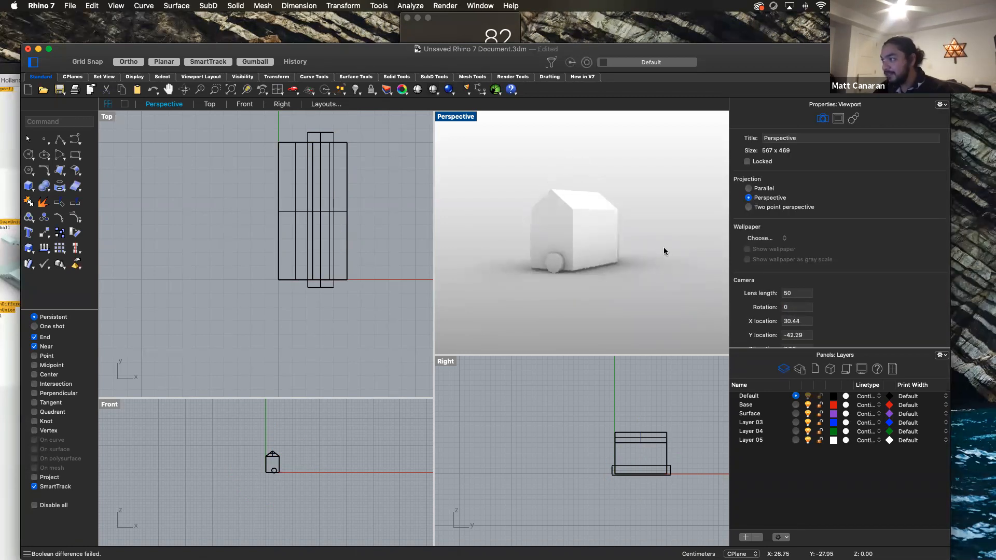
Reselect the house's main box and subtract only the low cylinder from it with BooleanDifference.
click(583, 235)
click(625, 248)
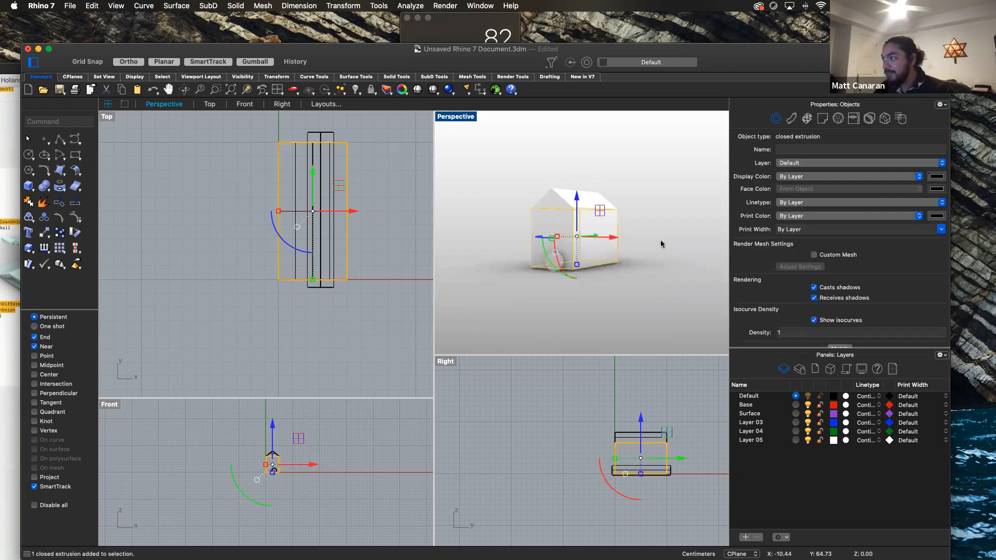
text(booleanDifference)
key(Return)
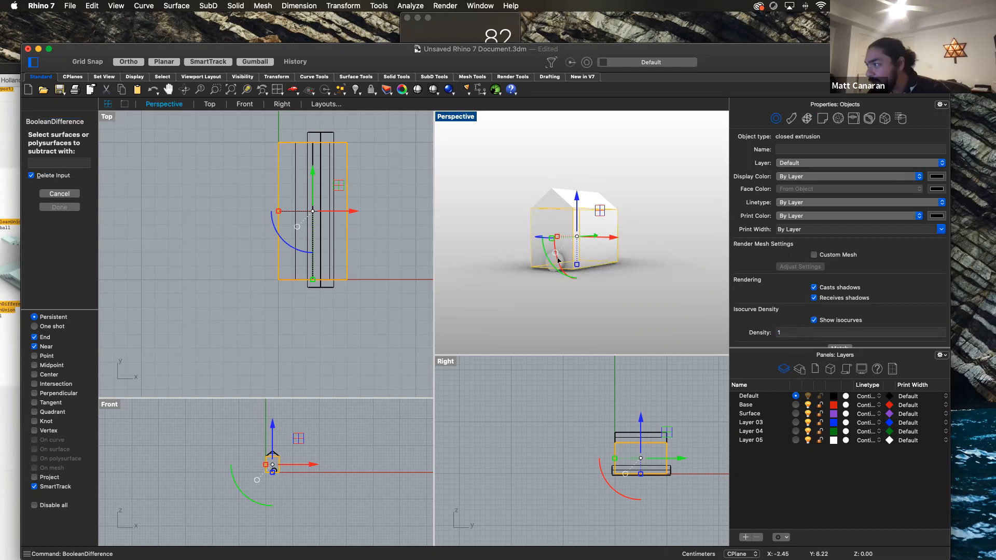
scroll(551, 269, up, 5)
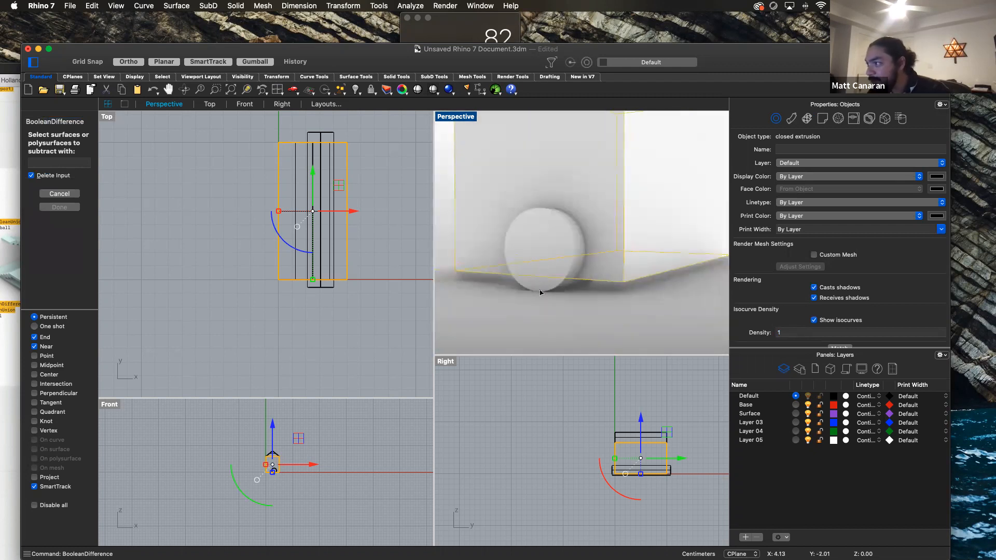
click(544, 268)
scroll(544, 275, down, 2)
key(Return)
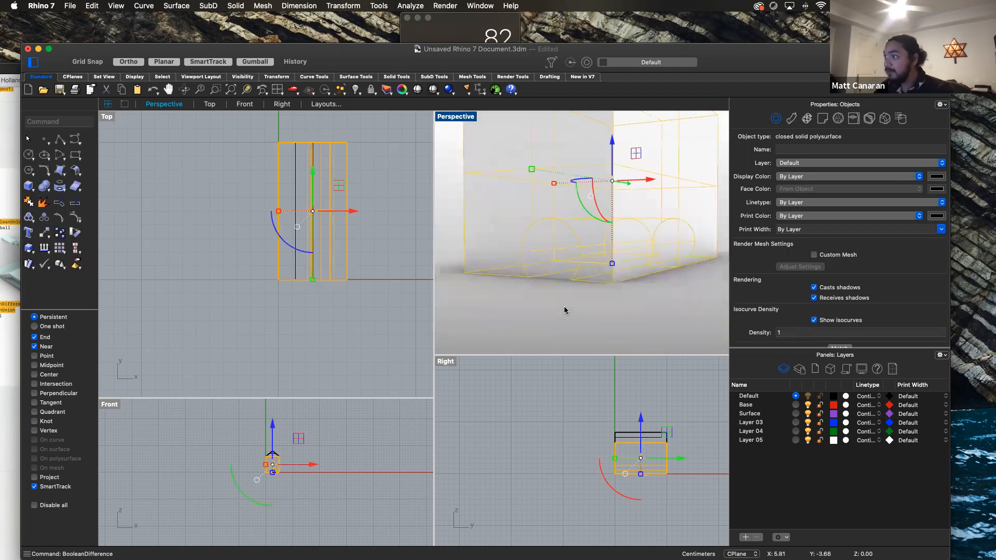
Examine the cut along the base of the house, and undo the cylinder subtraction.
click(579, 320)
mouse_move(550, 323)
right_down()
mouse_move(558, 262)
mouse_move(569, 327)
right_up()
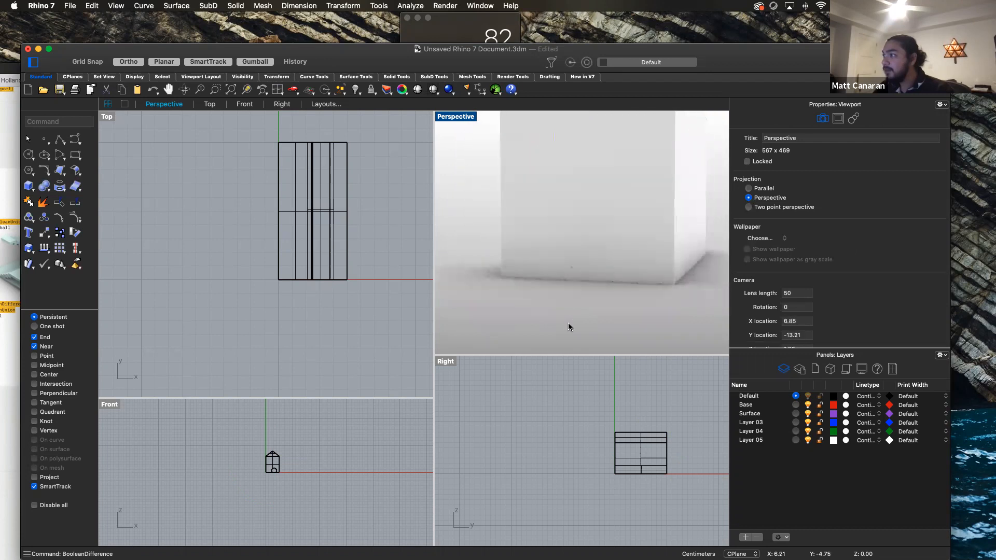
click(615, 264)
right_drag(647, 273, 614, 265)
key(Escape)
scroll(268, 473, up, 6)
scroll(272, 472, down, 6)
key(super+z)
Raise the cylinder to about the mid-height of the house's main box, keeping both ends sticking out.
key(Escape)
click(596, 320)
drag(596, 322, 692, 256)
right_drag(692, 255, 618, 264)
key(Escape)
click(619, 265)
key(Escape)
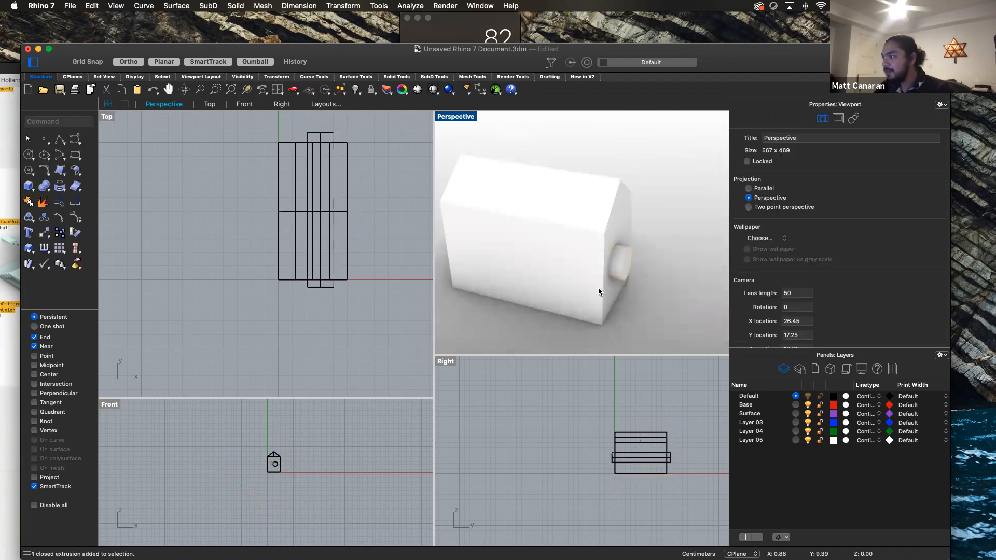
Subtract the raised cylinder from the house's main box with BooleanDifference to bore a lengthwise hole, deleting the input.
click(603, 290)
click(639, 315)
text(boole)
key(Return)
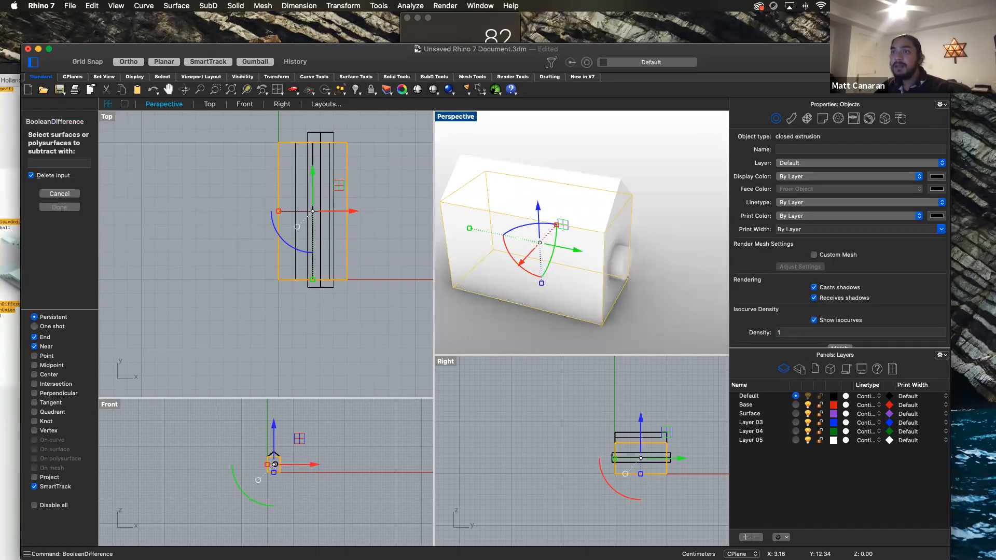
click(622, 263)
key(Return)
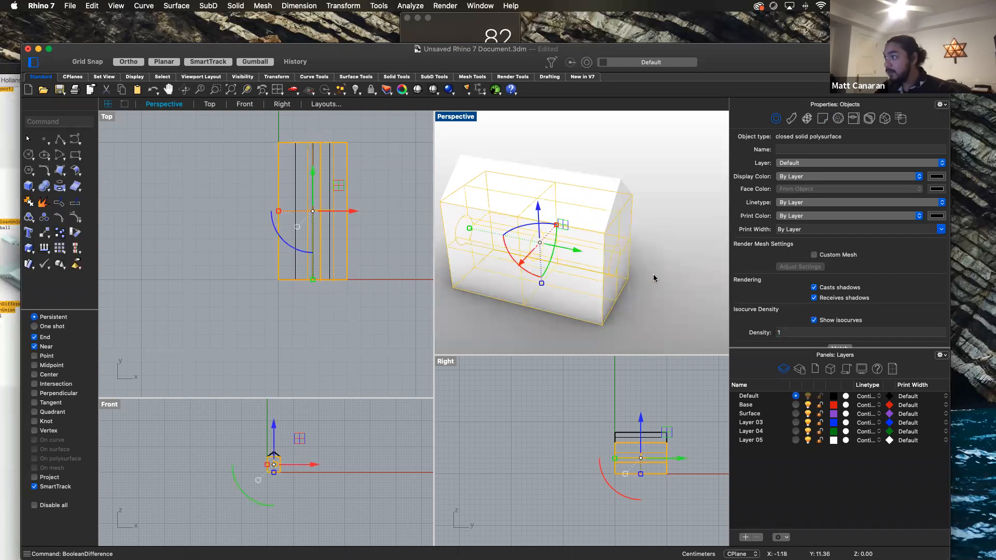
click(665, 291)
right_drag(652, 289, 591, 255)
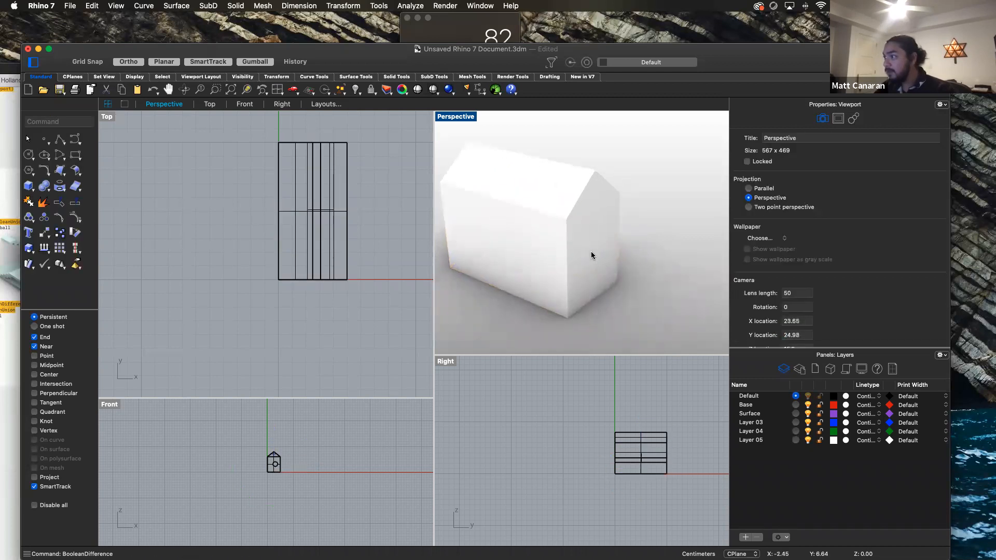
Select the uncut box extrusion overlapping the bored polysurface and explode it into separate surfaces.
click(592, 255)
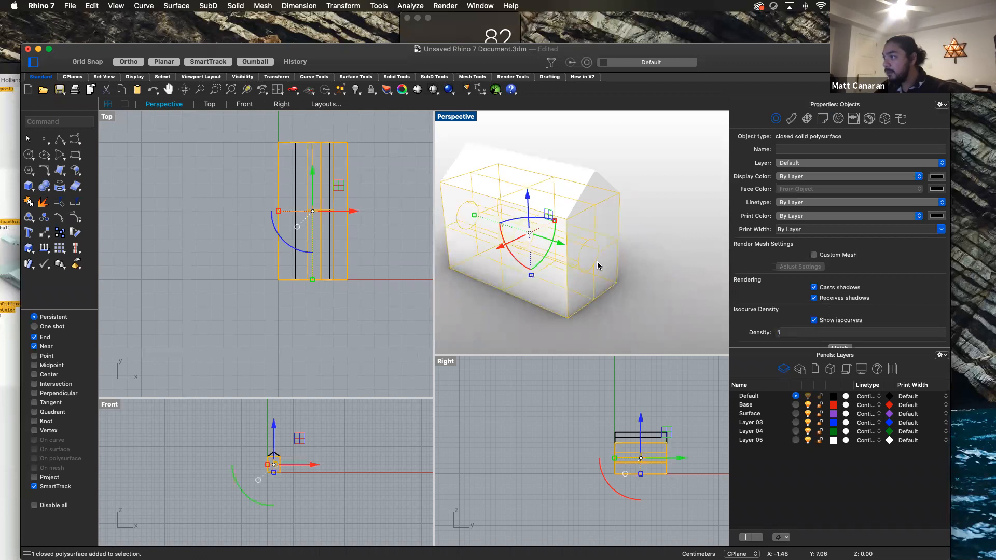
click(627, 278)
click(605, 266)
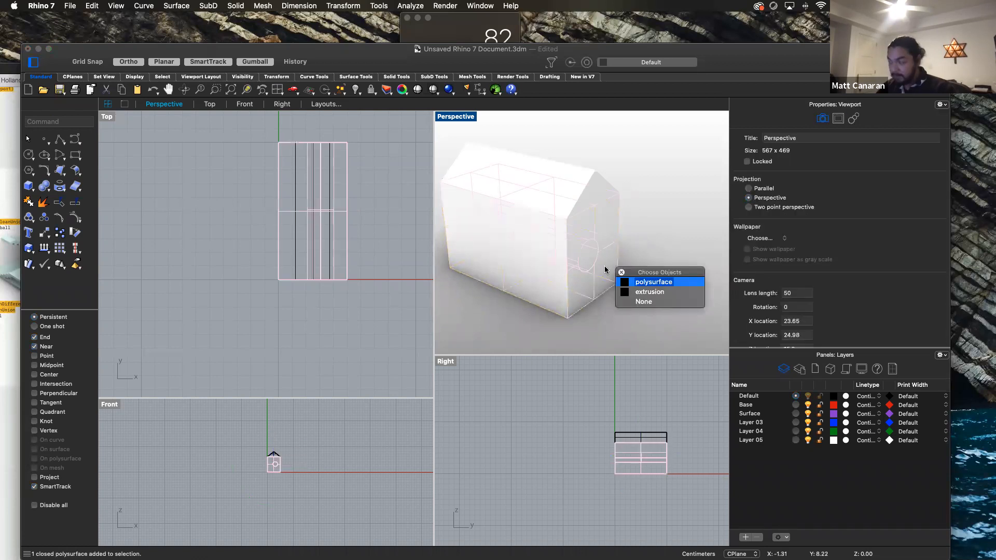
click(622, 230)
click(615, 232)
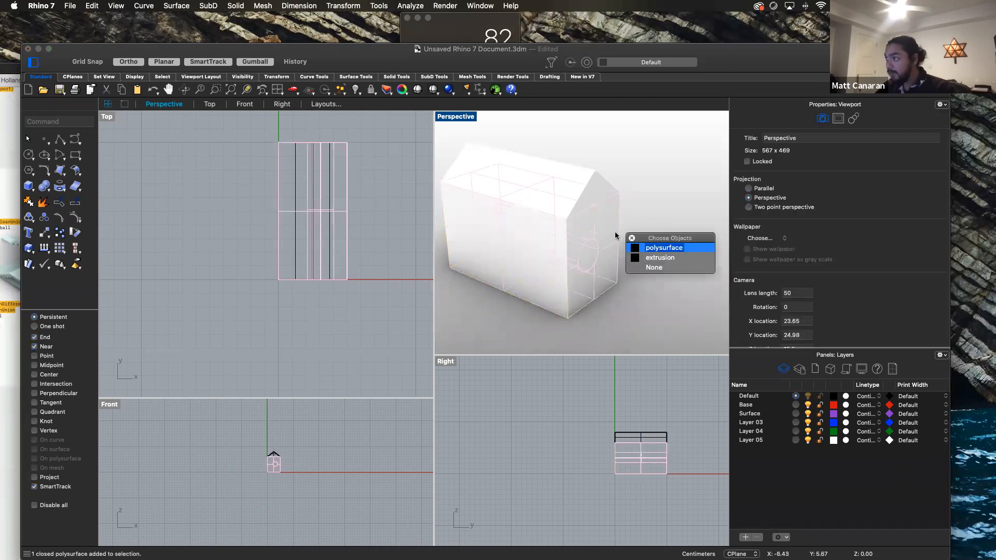
click(664, 258)
text(exple)
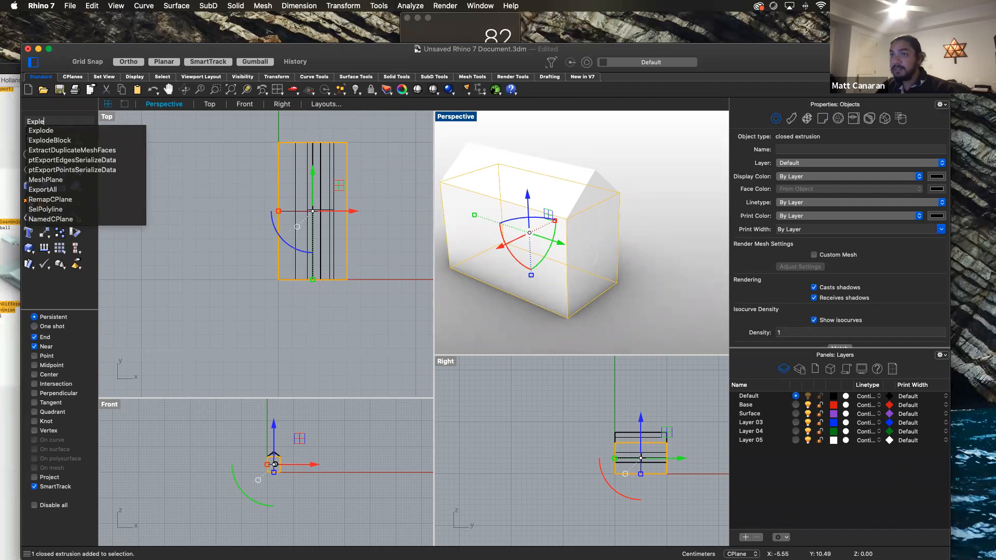
key(Down)
key(Return)
click(666, 255)
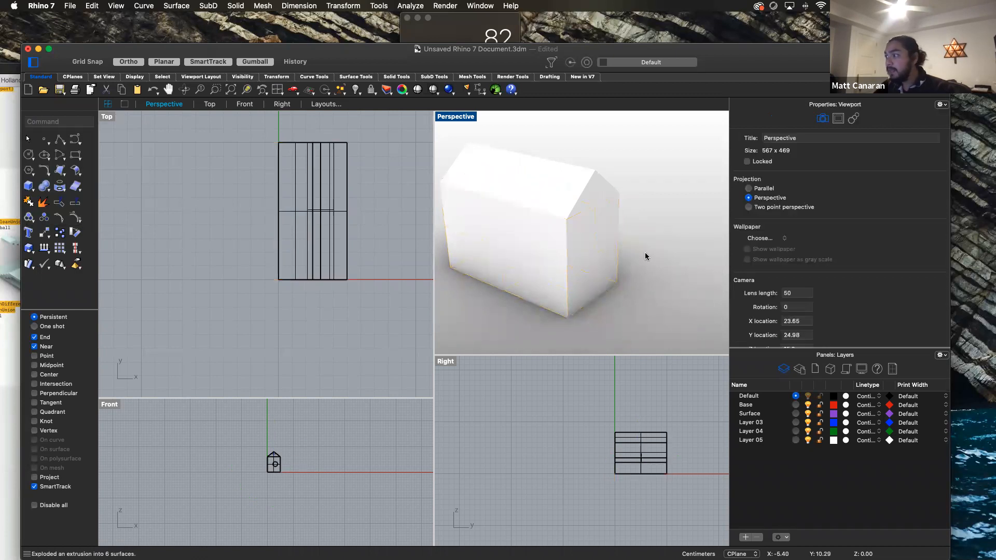
Delete the exploded box's two gable-end wall surfaces that cover the openings of the lengthwise hole.
click(610, 235)
click(654, 251)
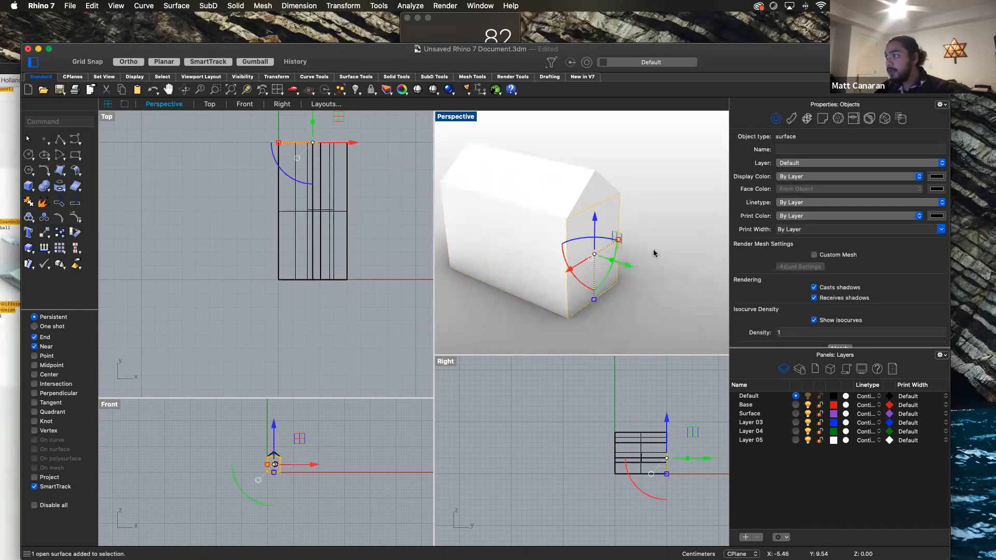
key(Delete)
right_drag(682, 249, 730, 236)
click(697, 229)
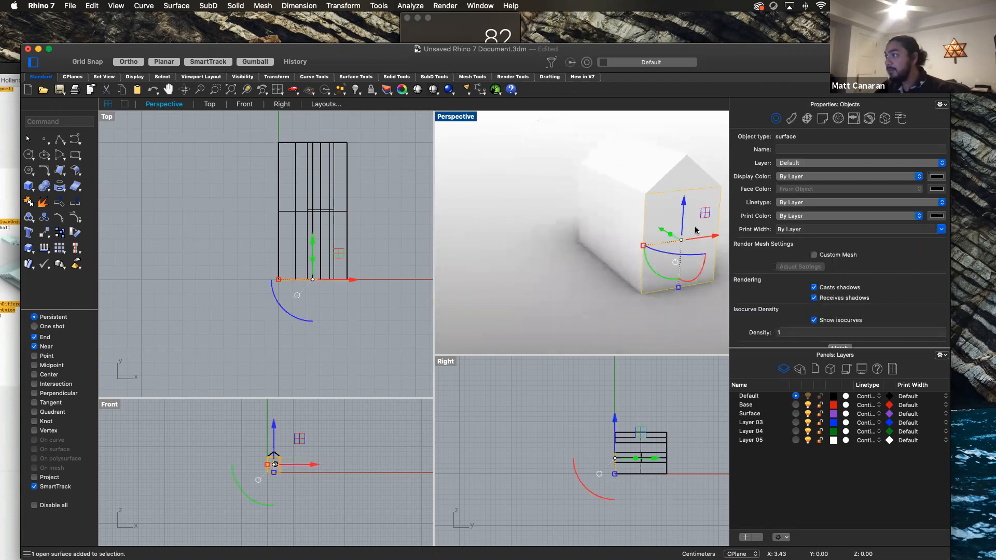
key(Delete)
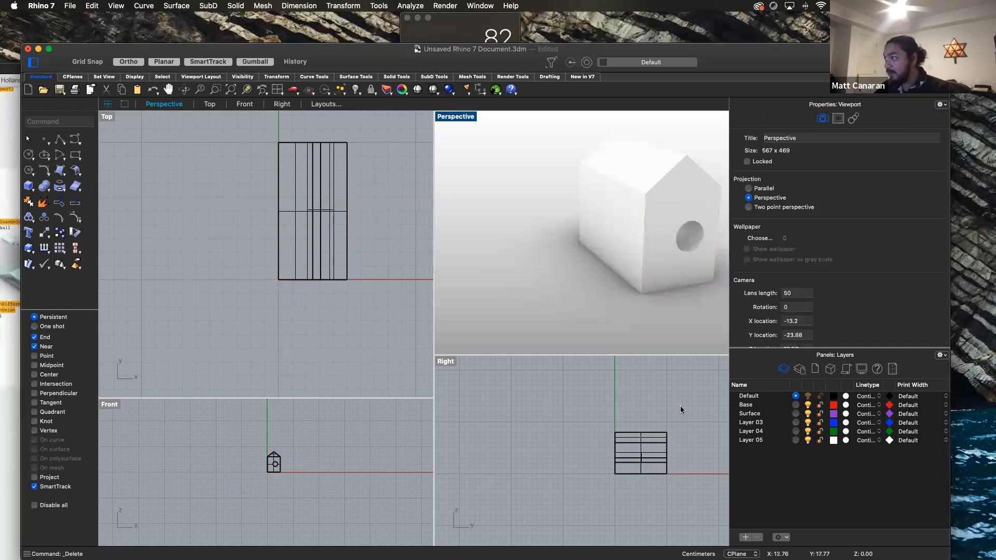
Examine the cylindrical hole through the house from the front and close up.
right_drag(705, 314, 605, 302)
click(628, 224)
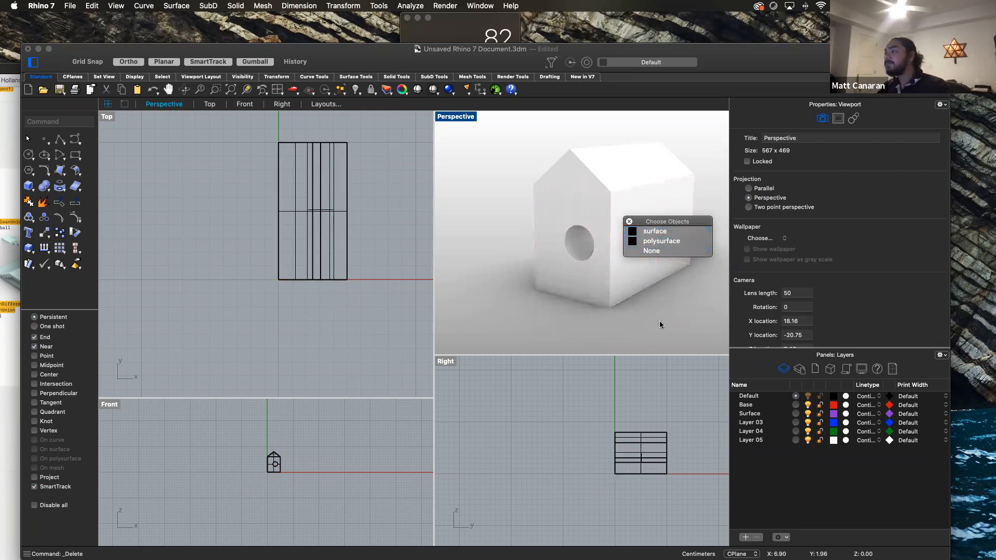
click(560, 337)
right_drag(549, 332, 589, 314)
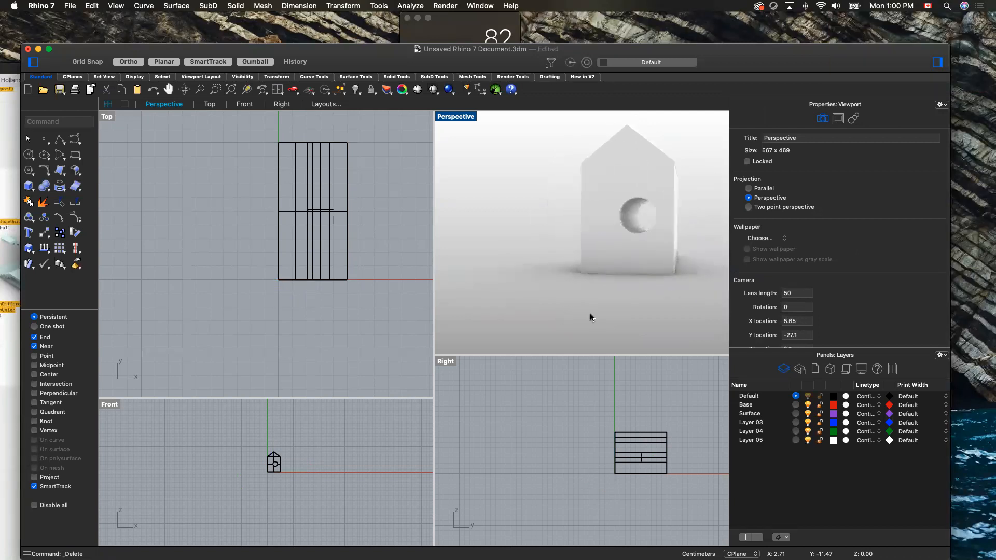
scroll(552, 197, up, 5)
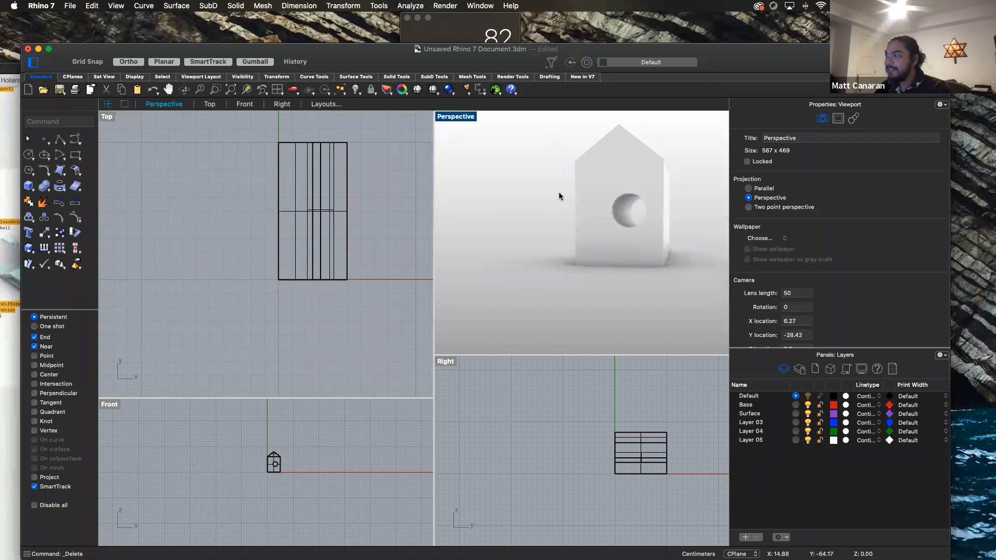
Switch to Miro and review the Rhino beginner tutorial board's example models with the commands listed for each.
key(super+Tab)
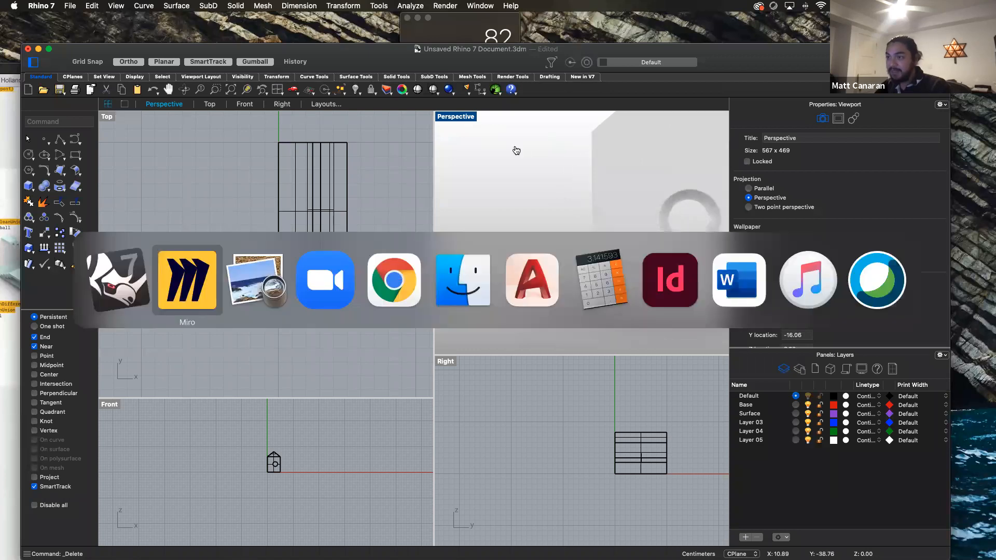
drag(178, 403, 352, 410)
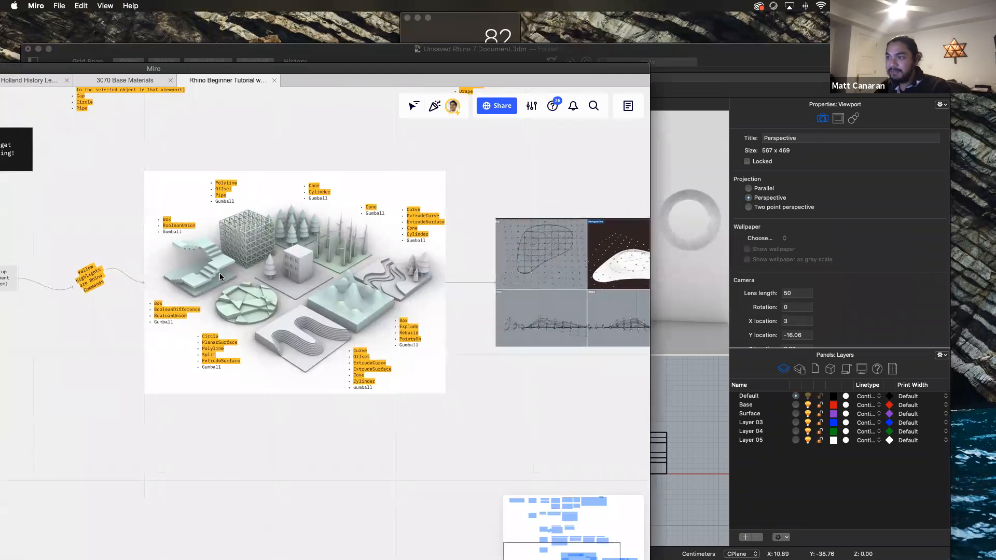
scroll(219, 273, down, 2)
scroll(220, 273, up, 5)
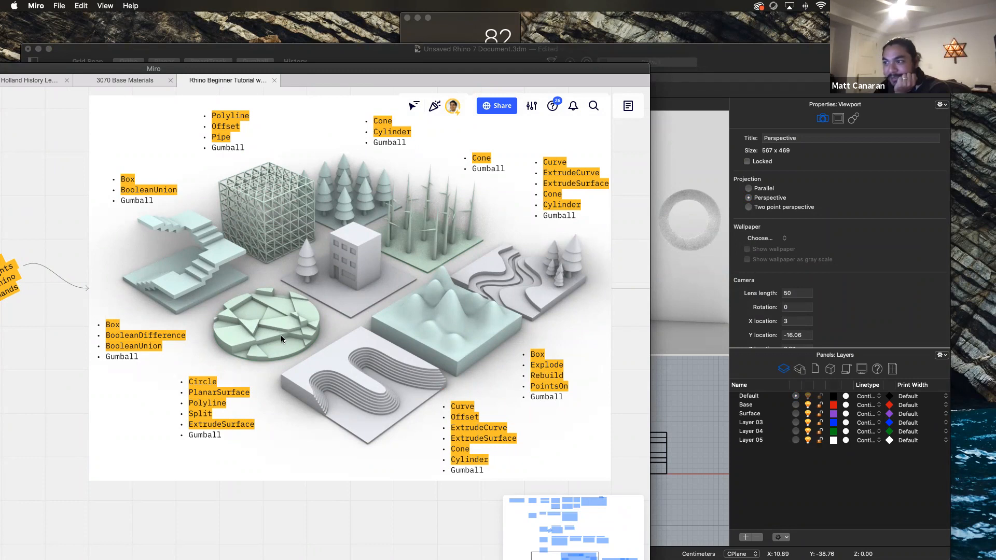
scroll(281, 336, down, 5)
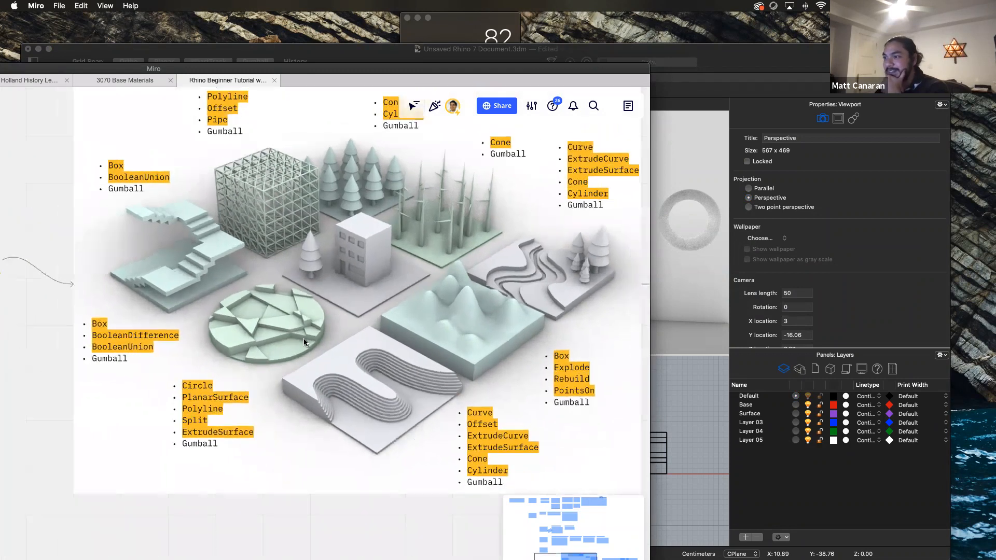
scroll(304, 338, down, 2)
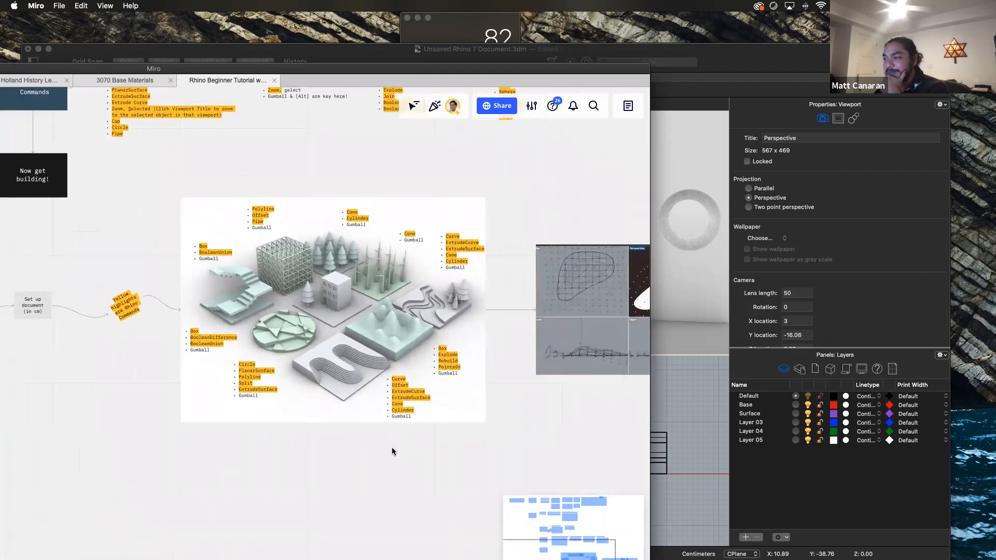
drag(392, 452, 311, 429)
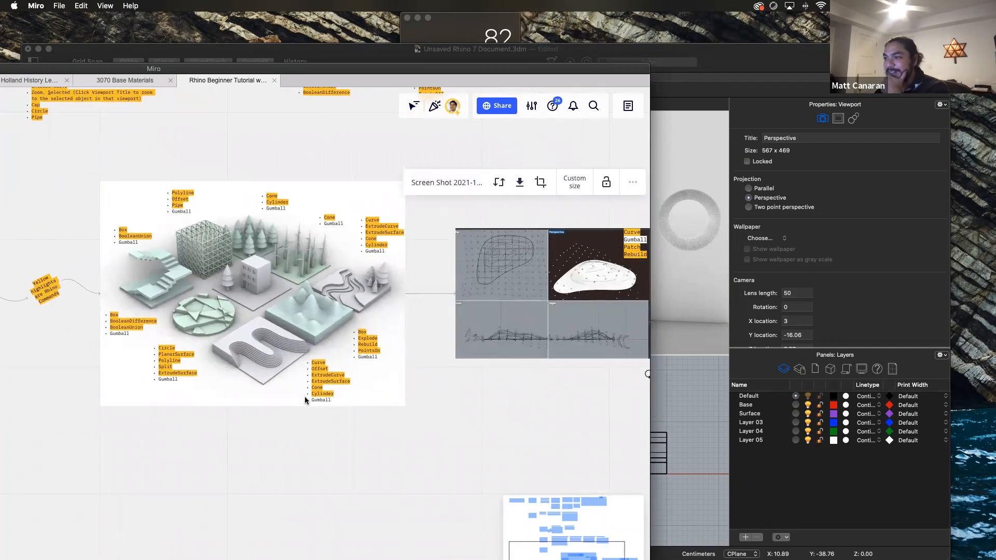